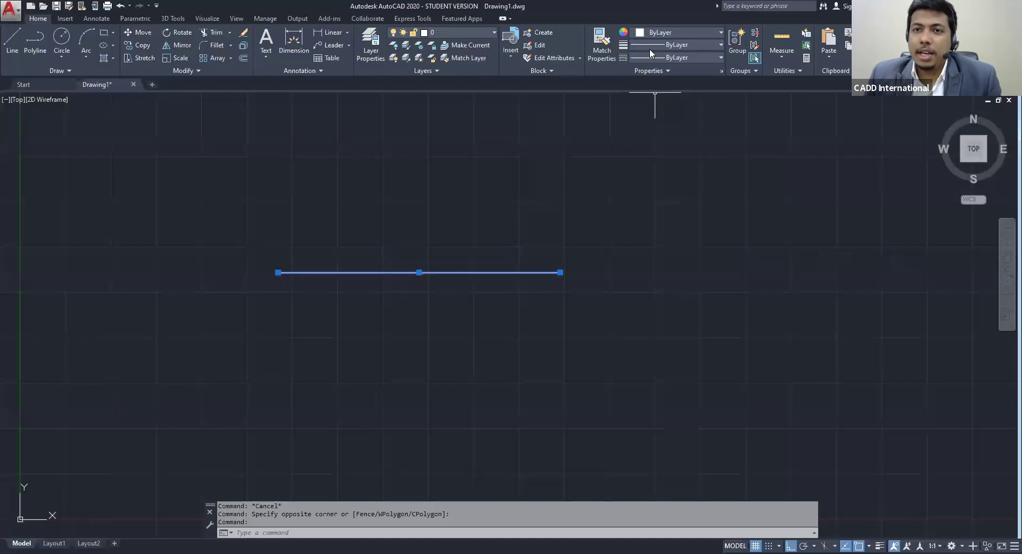
# Load the ACAD_ISO02W100 linetype into the drawing from the acad.lin file
pyautogui.click(656, 53)
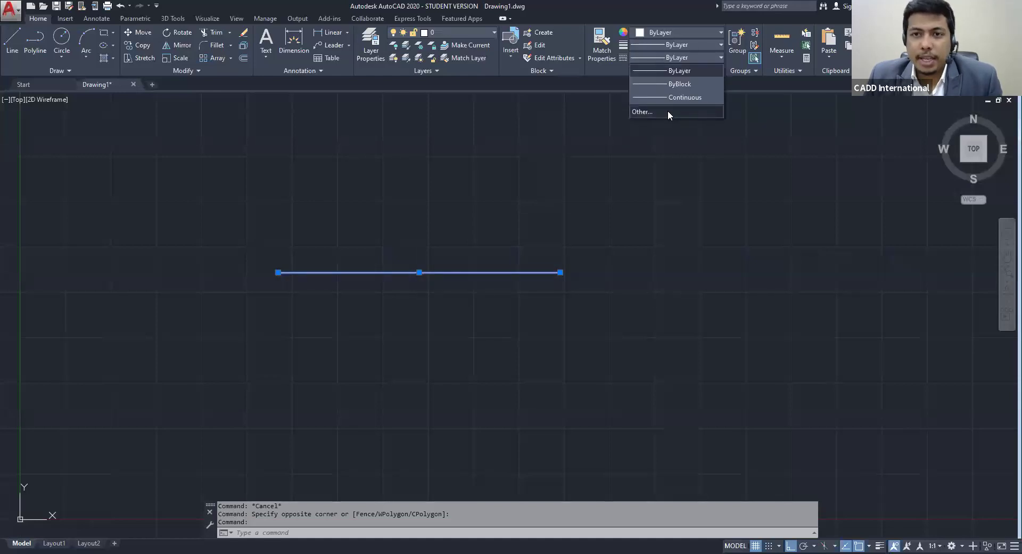
pyautogui.click(667, 110)
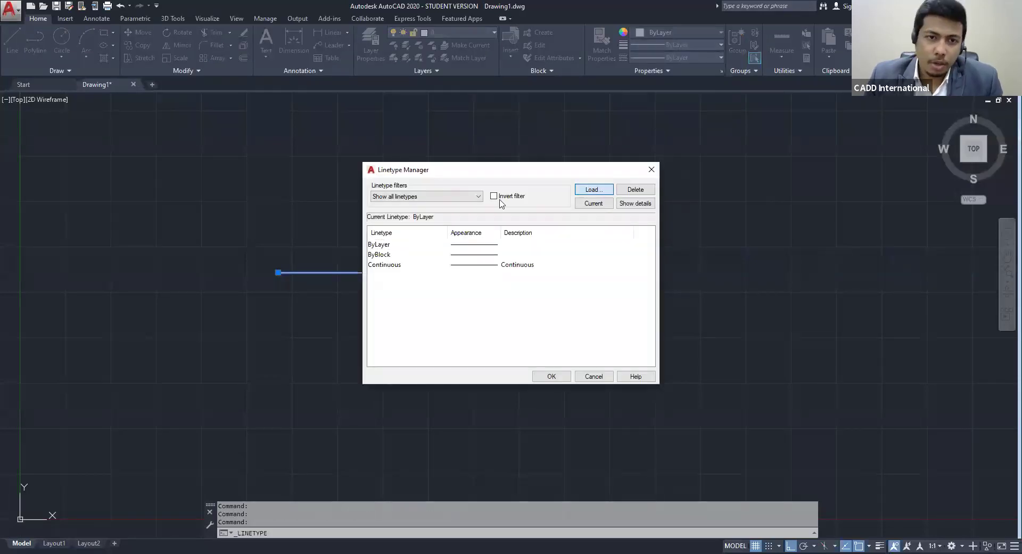
pyautogui.click(593, 189)
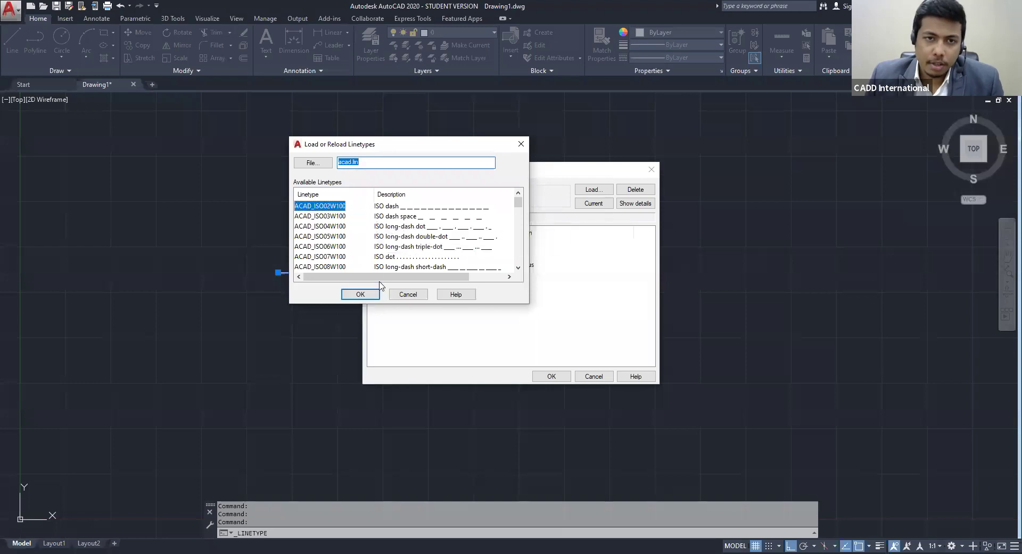
pyautogui.click(361, 294)
pyautogui.click(480, 265)
pyautogui.click(551, 375)
# Assign the ACAD_ISO02W100 linetype to the horizontal line and deselect it
pyautogui.click(549, 294)
pyautogui.click(519, 266)
pyautogui.click(672, 58)
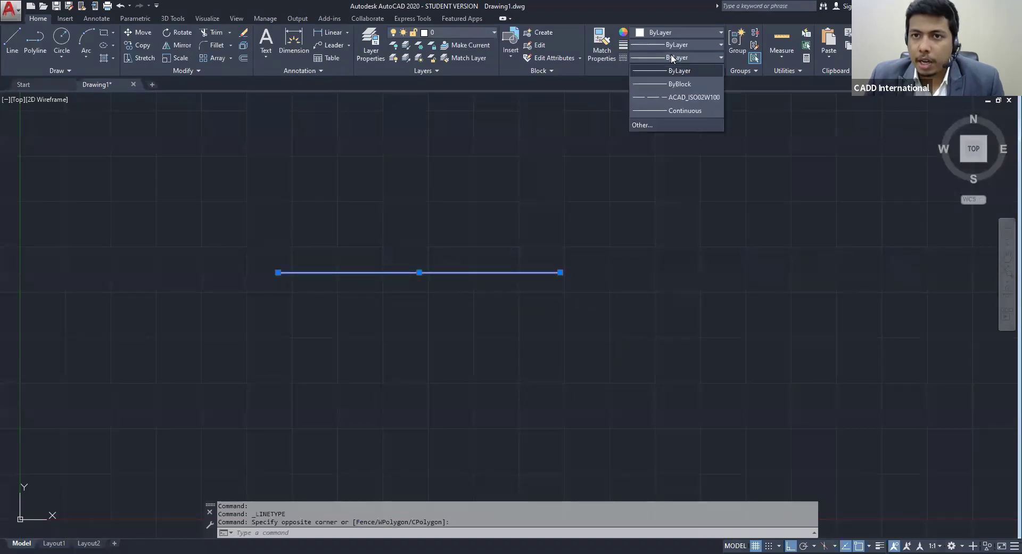
pyautogui.click(690, 87)
pyautogui.press('Escape')
pyautogui.scroll(4, 401, 283)
pyautogui.scroll(-2, 421, 279)
# Set the linetype scale of the horizontal line to 0.1 in its properties
pyautogui.click(507, 265)
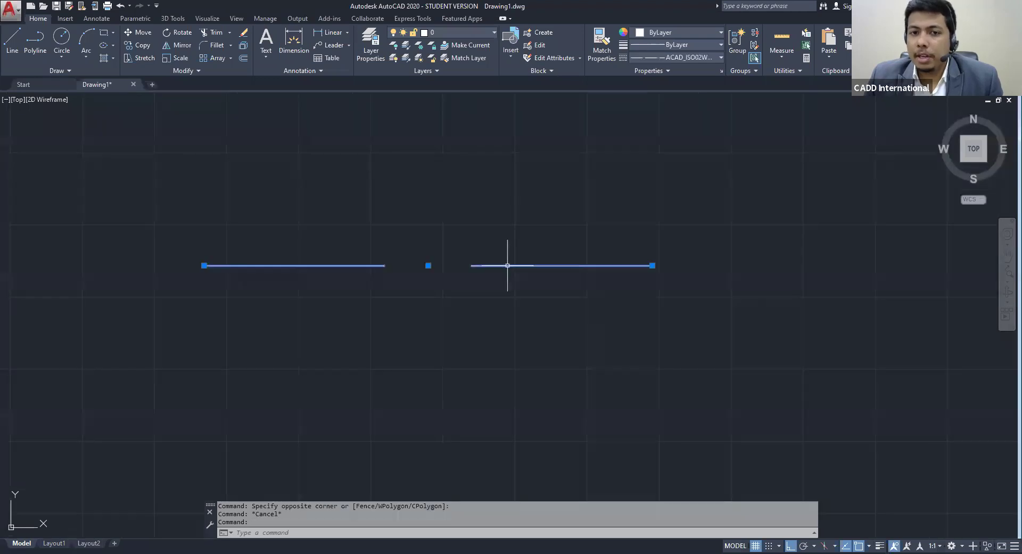
pyautogui.write('PR')
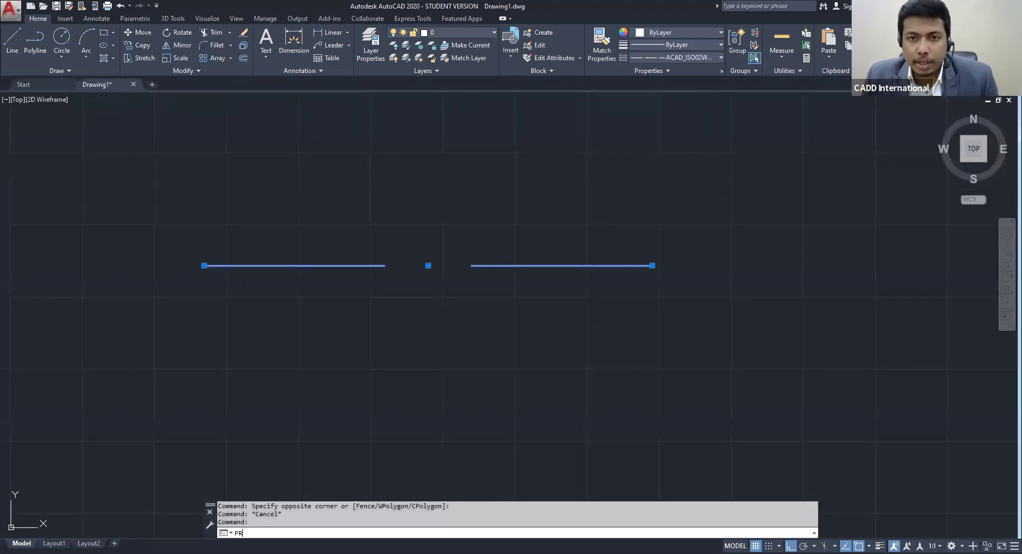
pyautogui.press('Return')
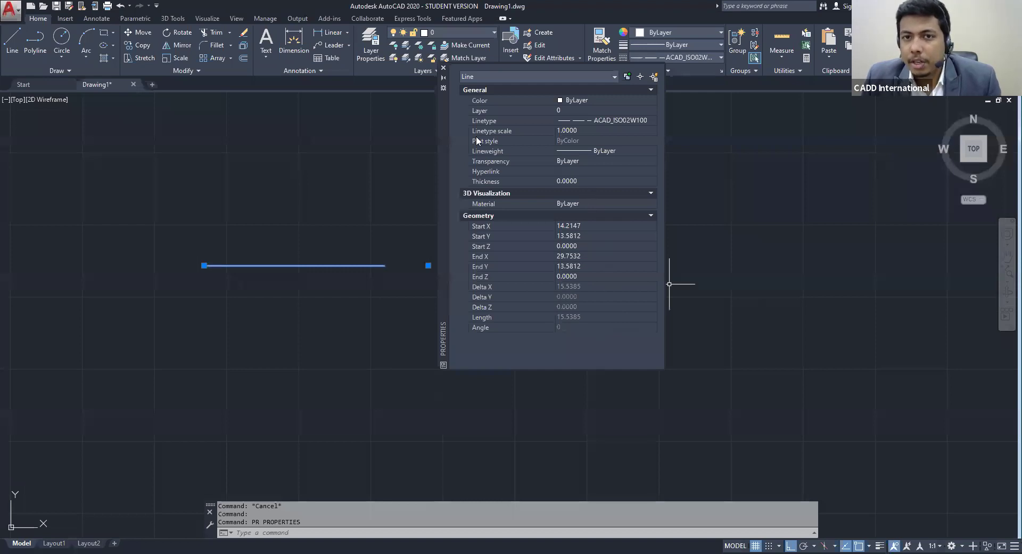
pyautogui.click(585, 130)
pyautogui.write('.1')
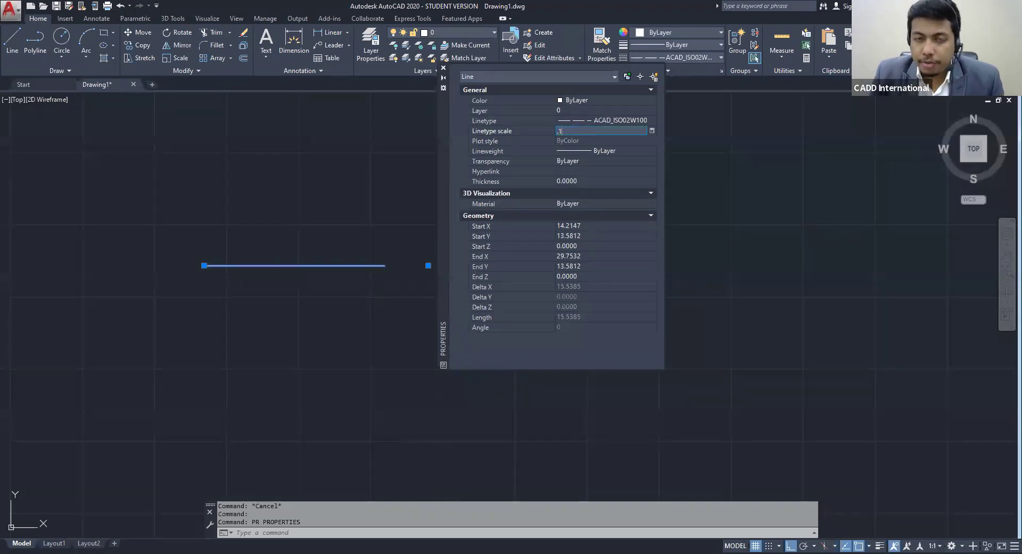
pyautogui.press('Return')
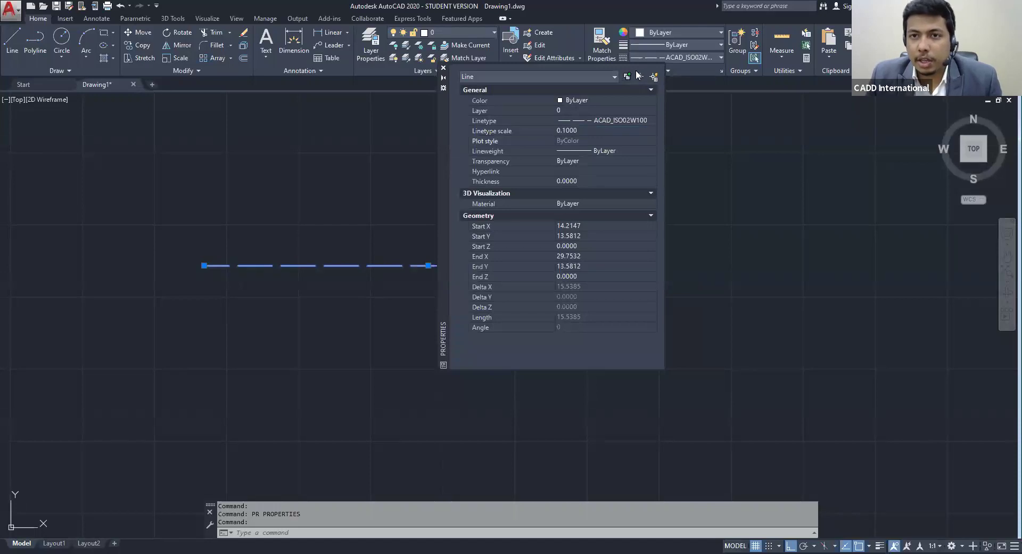
pyautogui.click(444, 71)
pyautogui.press('Escape')
pyautogui.press('Escape')
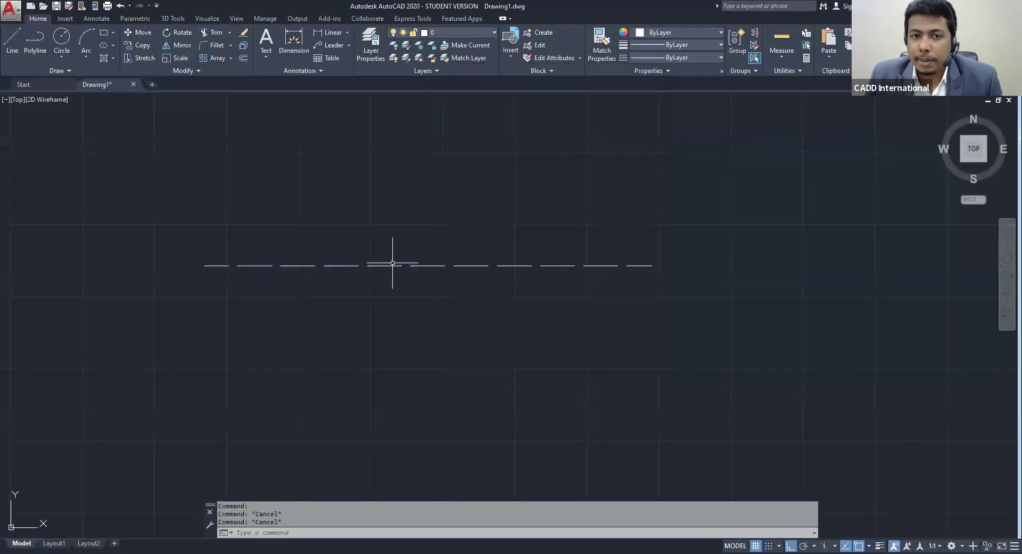
pyautogui.scroll(-1, 388, 266)
pyautogui.scroll(-3, 388, 266)
pyautogui.scroll(2, 394, 269)
pyautogui.moveTo(395, 269); pyautogui.dragTo(496, 239, button='middle')
pyautogui.scroll(6, 442, 276)
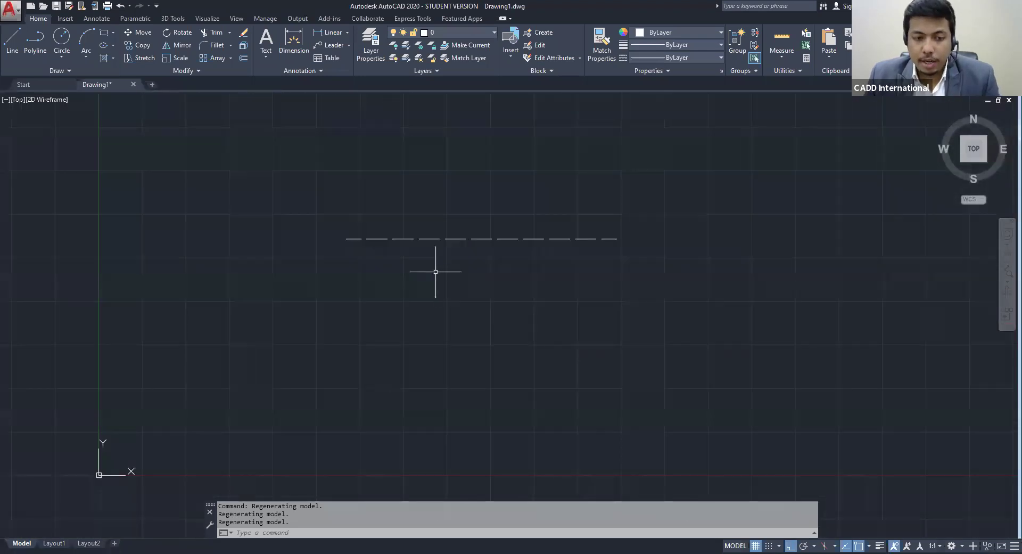
pyautogui.write('l')
pyautogui.press('Return')
pyautogui.click(343, 175)
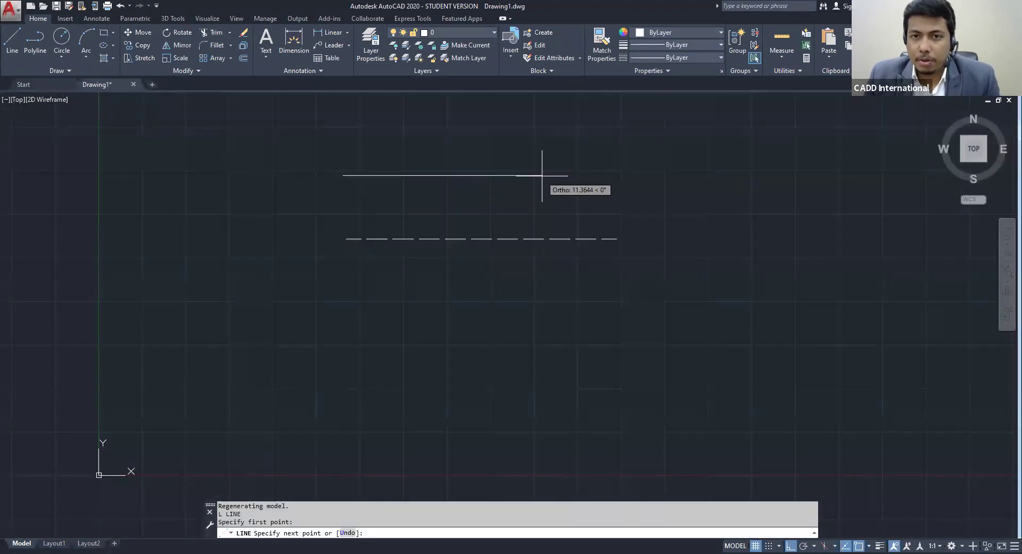
pyautogui.press('Escape')
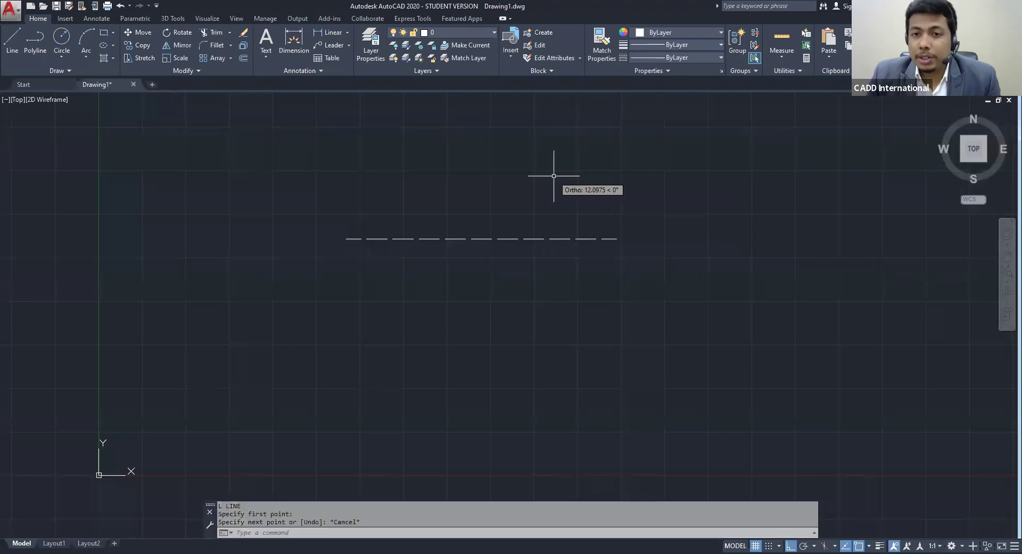
# Bring up the properties of the dashed line and close them again
pyautogui.click(528, 239)
pyautogui.write('PR')
pyautogui.press('space')
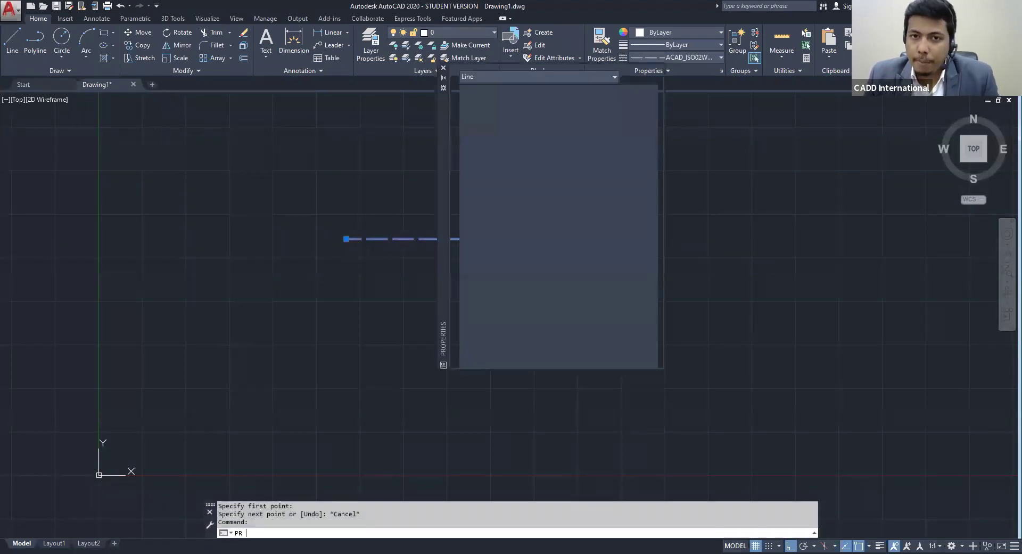
pyautogui.press('Escape')
pyautogui.press('Escape')
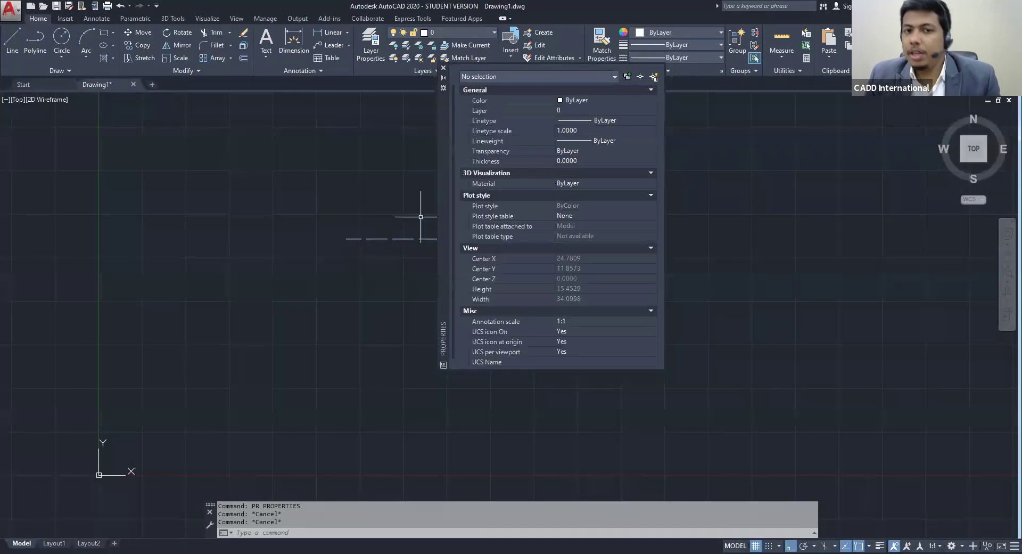
pyautogui.click(443, 68)
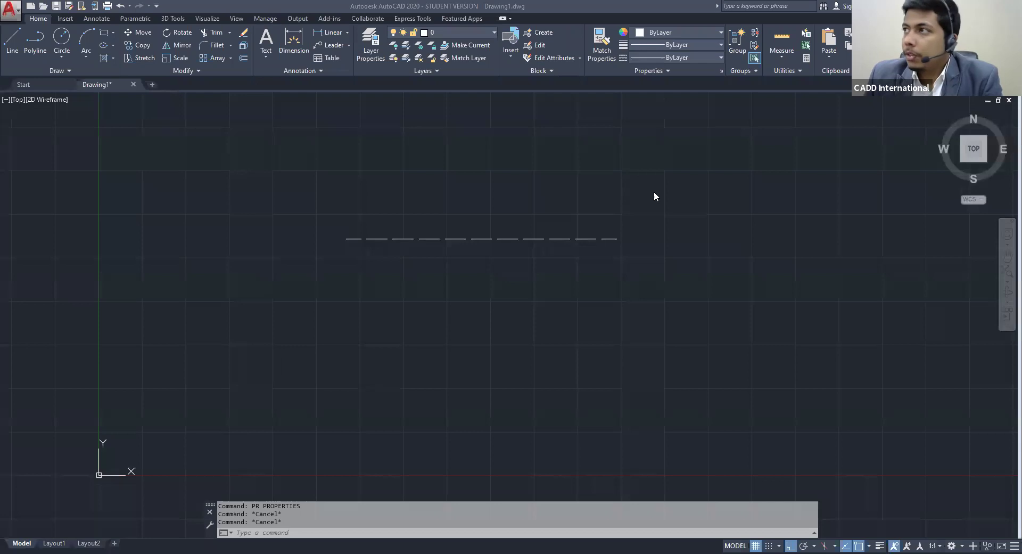
# Draw a wide rectangle above the dashed line, starting to the right of its end
pyautogui.scroll(-2, 623, 254)
pyautogui.moveTo(616, 255); pyautogui.dragTo(424, 290, button='middle')
pyautogui.scroll(-3, 424, 282)
pyautogui.moveTo(550, 265); pyautogui.dragTo(515, 284, button='middle')
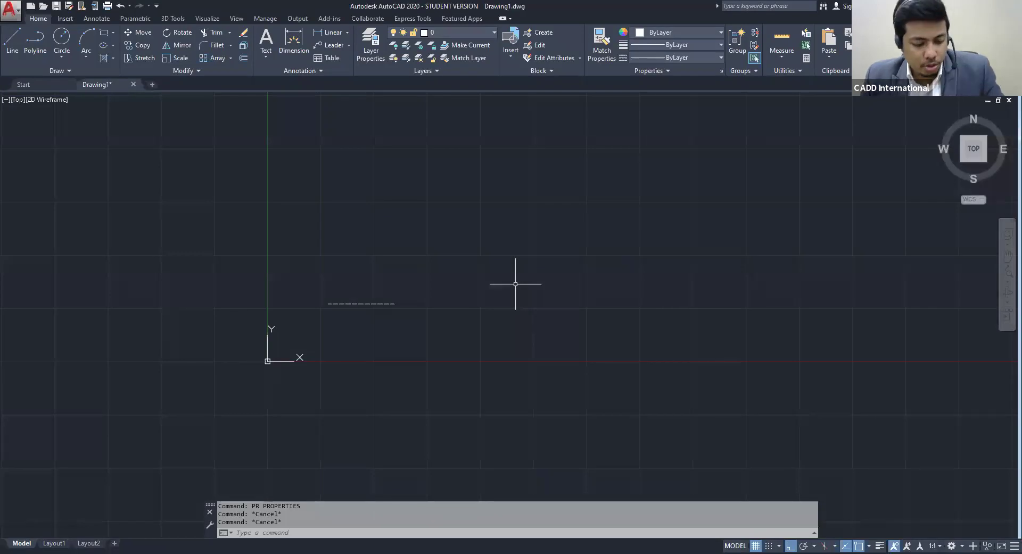
pyautogui.write('rec')
pyautogui.press('Return')
pyautogui.click(398, 161)
pyautogui.click(630, 226)
pyautogui.moveTo(677, 262); pyautogui.dragTo(577, 265, button='middle')
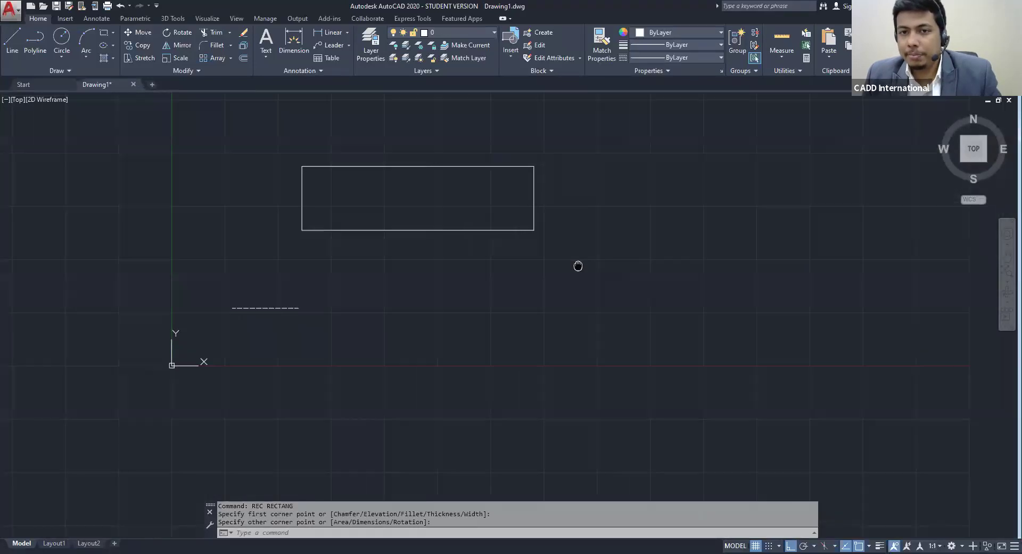
pyautogui.press('Escape')
pyautogui.press('Escape')
pyautogui.click(582, 287)
pyautogui.click(516, 152)
pyautogui.press('Escape')
pyautogui.press('Escape')
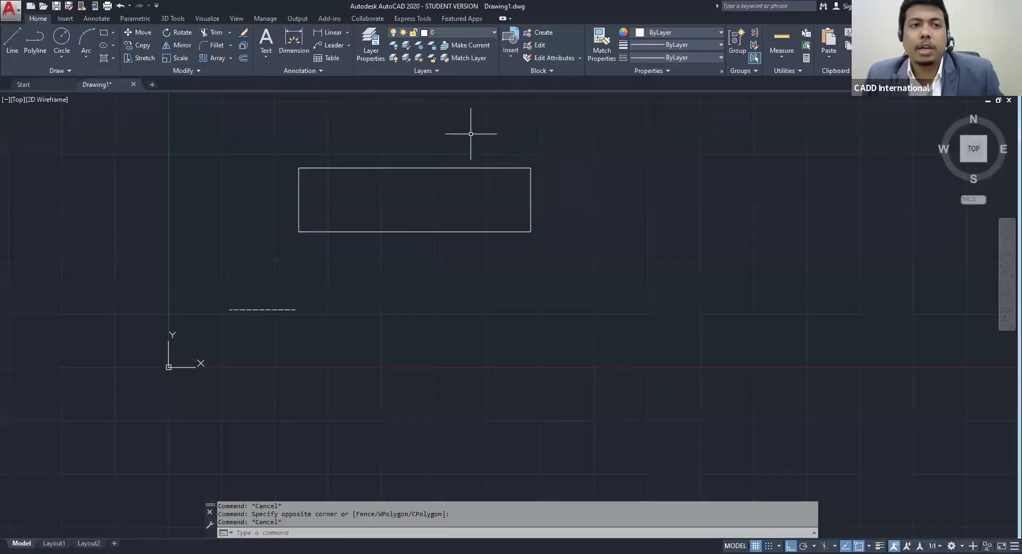
pyautogui.click(142, 58)
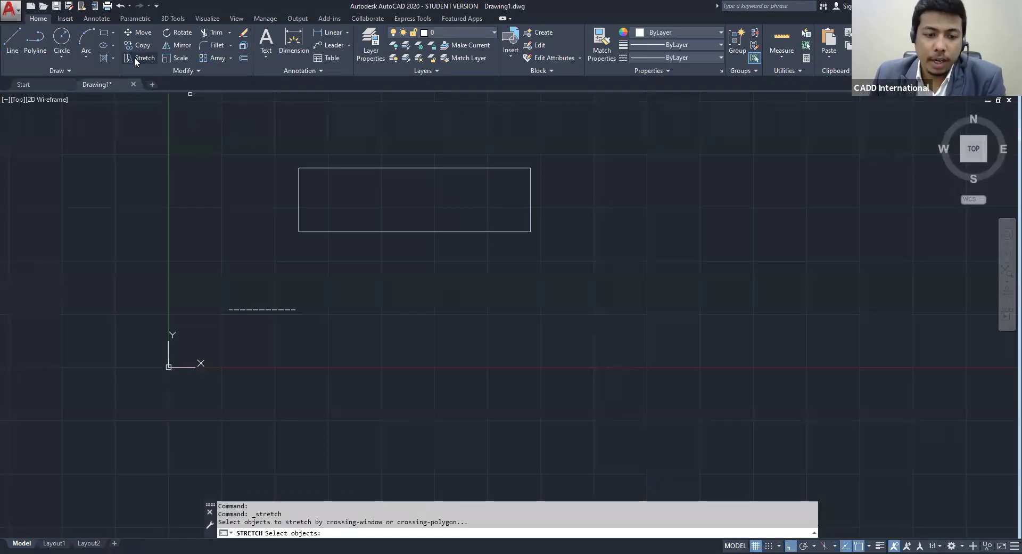
pyautogui.press('Escape')
pyautogui.press('Escape')
# Stretch the rectangle's right end about 32.7 units to the right, using its right edge midpoint as base point
pyautogui.write('s')
pyautogui.press('Return')
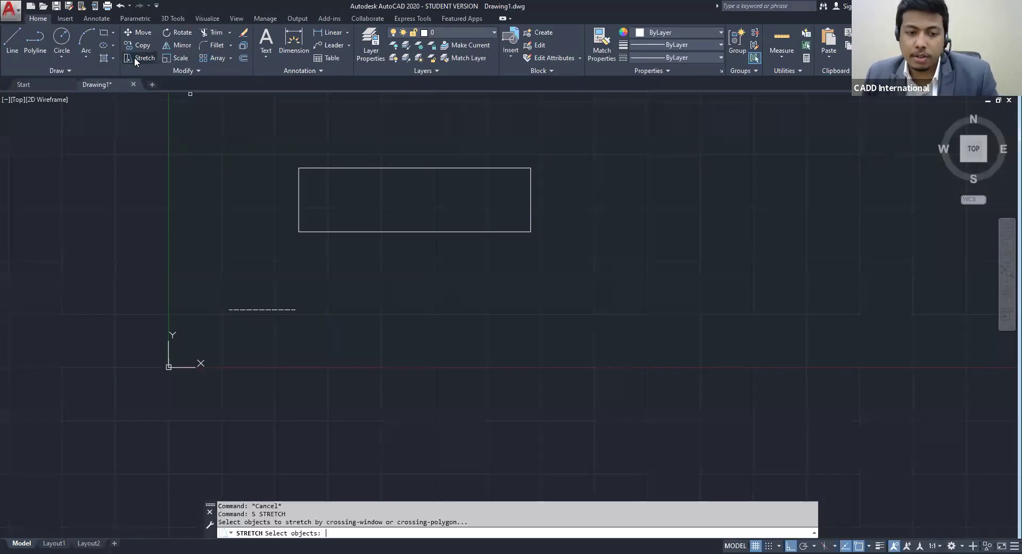
pyautogui.click(565, 233)
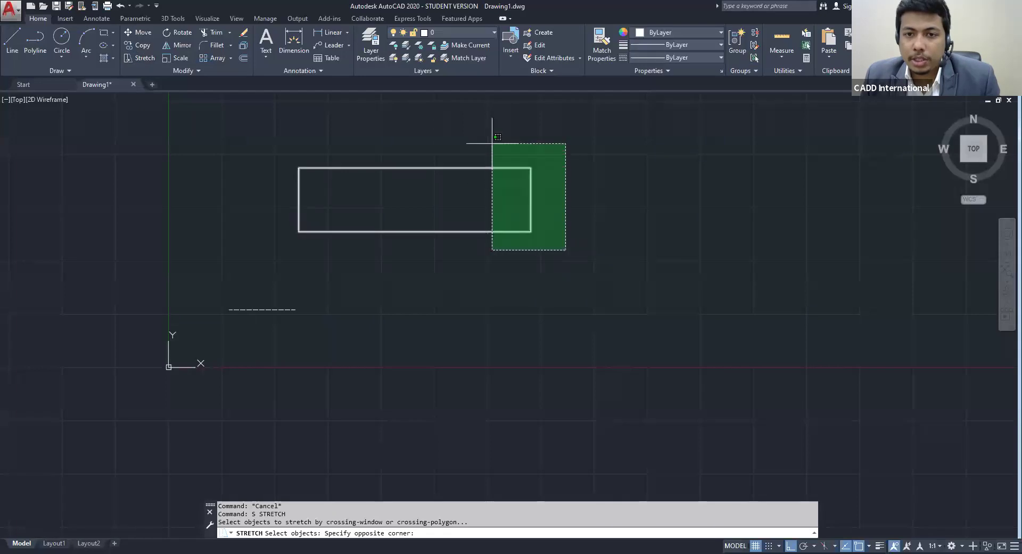
pyautogui.click(493, 132)
pyautogui.press('Return')
pyautogui.click(531, 200)
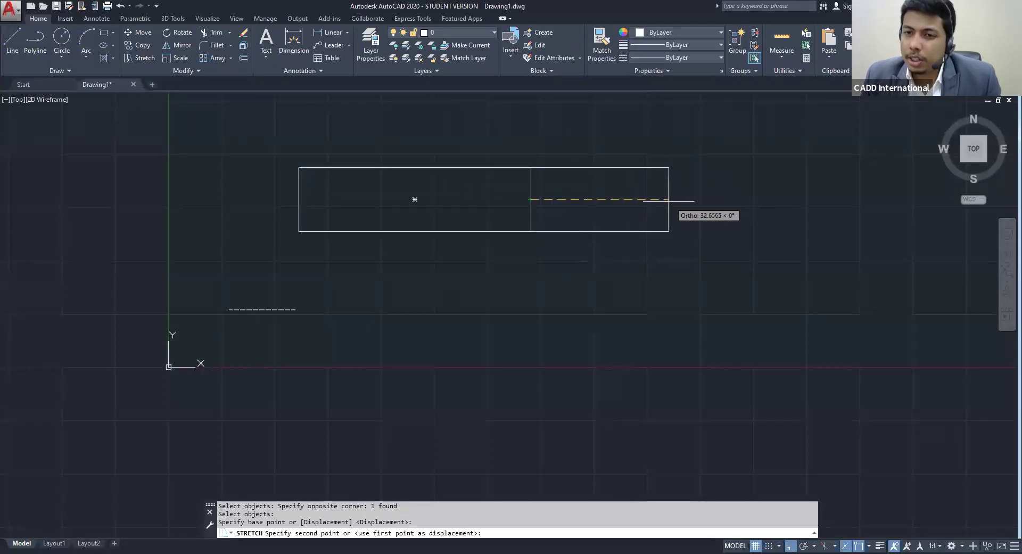
pyautogui.press('Escape')
pyautogui.moveTo(730, 210); pyautogui.dragTo(536, 203, button='middle')
pyautogui.press('Escape')
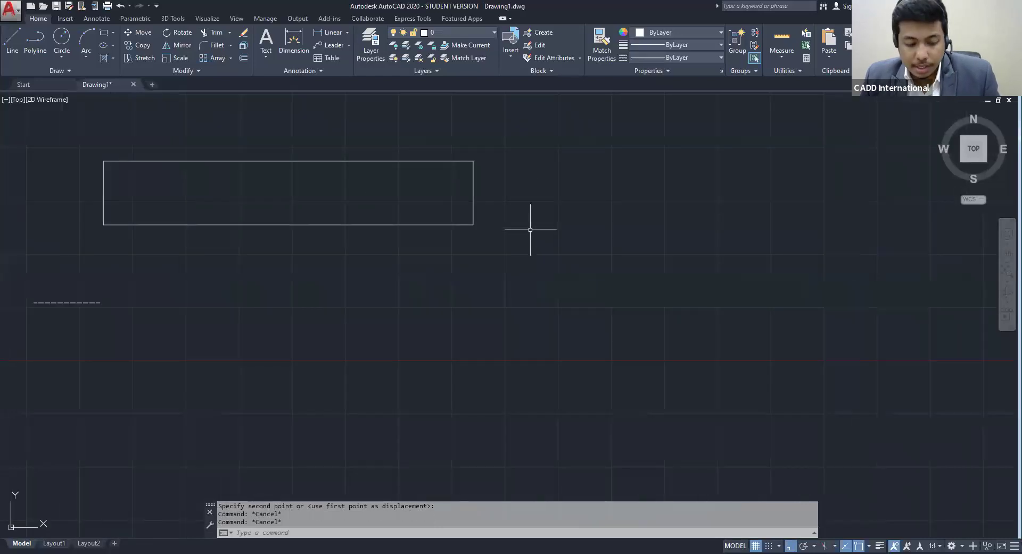
# Try to stretch the rectangle's right end further to the right, selecting it with a crossing window before starting Stretch
pyautogui.click(557, 299)
pyautogui.click(390, 141)
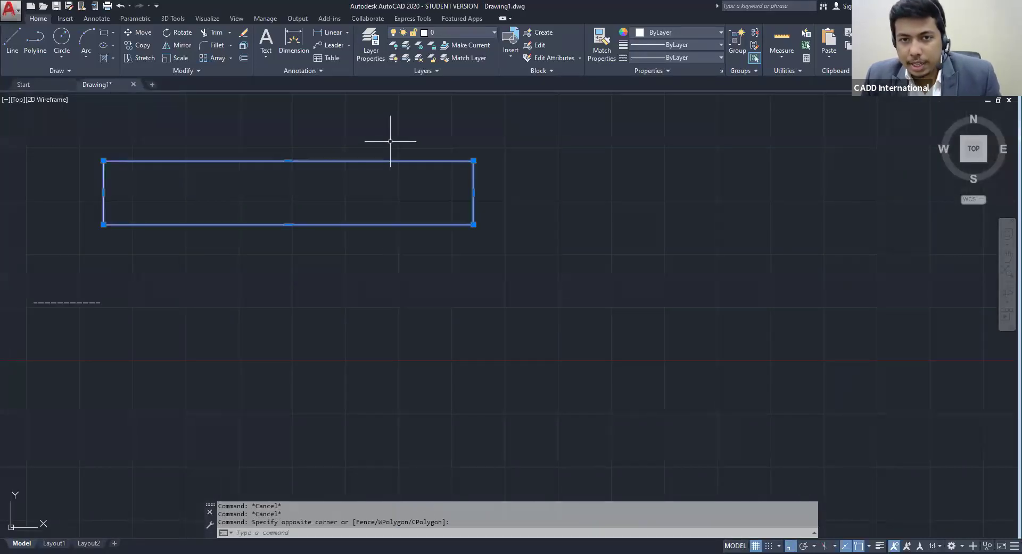
pyautogui.write('s')
pyautogui.press('Return')
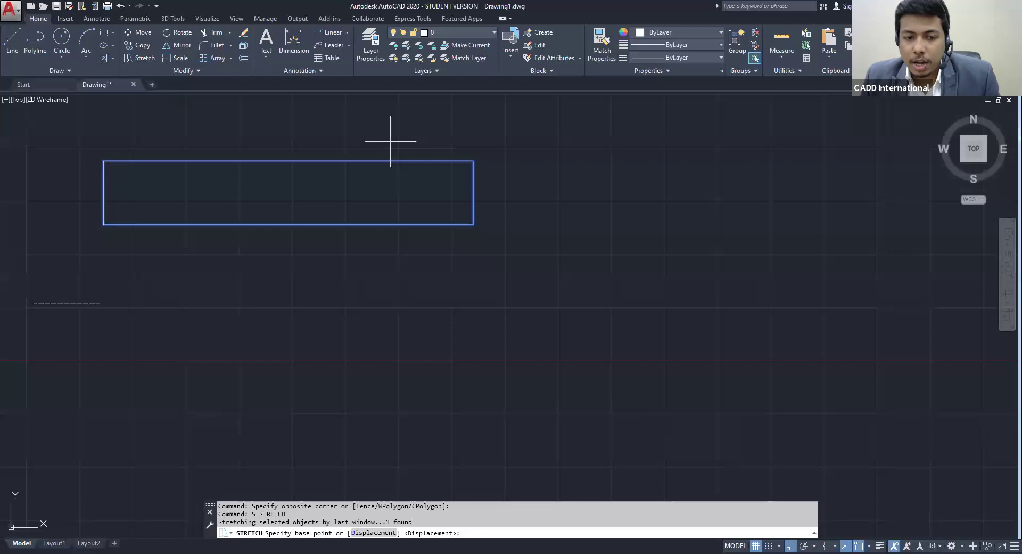
pyautogui.click(473, 193)
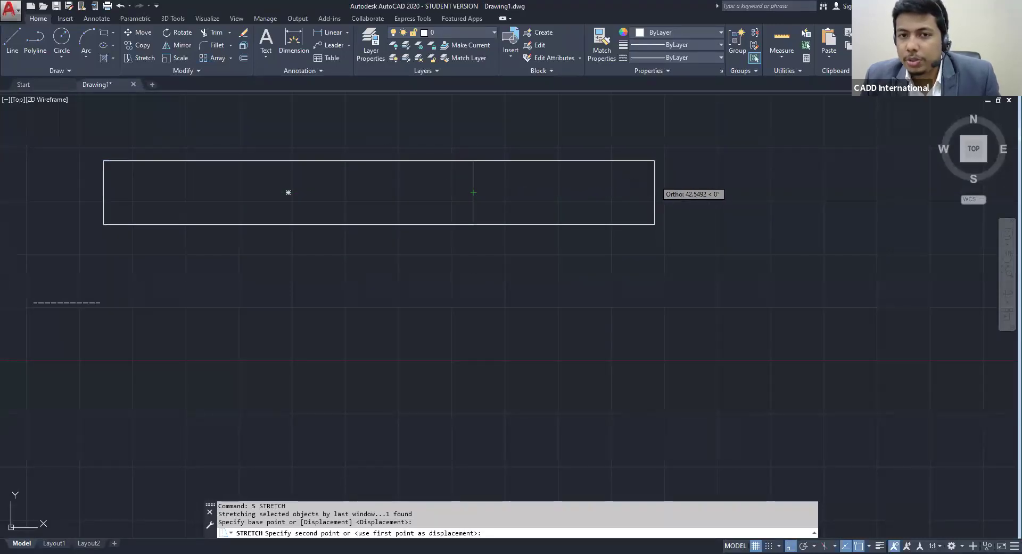
pyautogui.press('Escape')
pyautogui.press('Escape')
pyautogui.press('Escape')
pyautogui.scroll(-3, 534, 193)
pyautogui.click(536, 223)
pyautogui.press('Escape')
pyautogui.press('Escape')
pyautogui.click(138, 57)
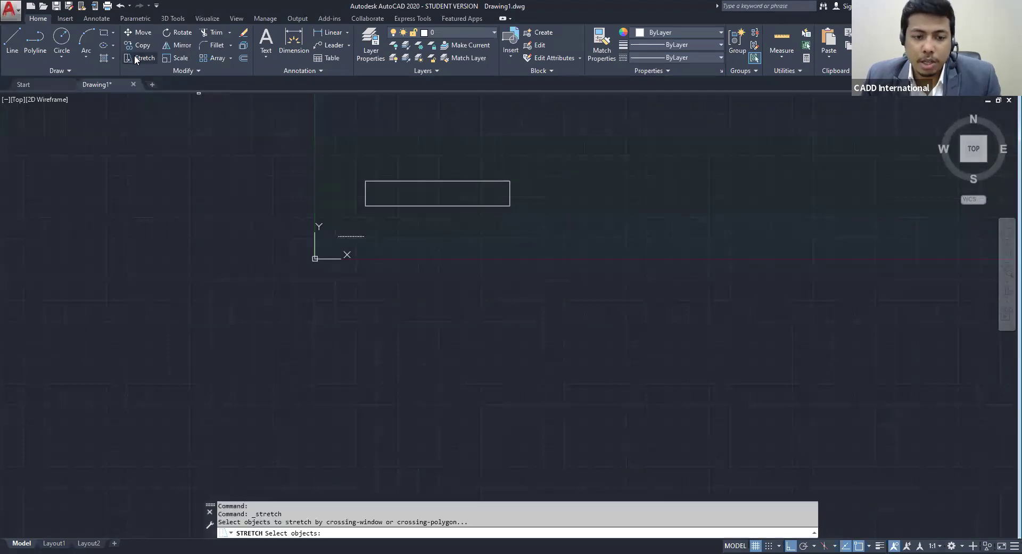
pyautogui.press('Return')
pyautogui.click(509, 206)
pyautogui.moveTo(510, 206)
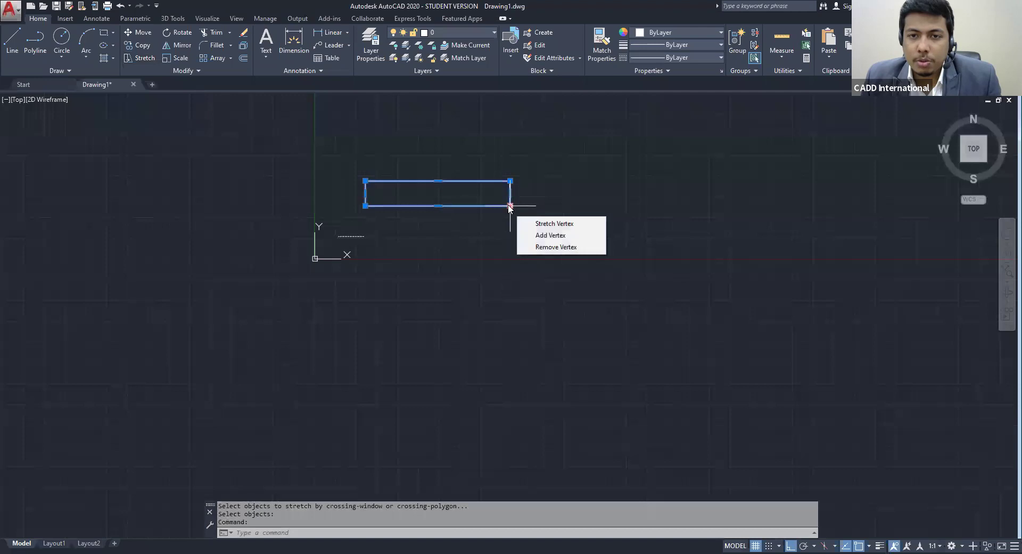
pyautogui.press('Escape')
pyautogui.press('Escape')
pyautogui.click(544, 224)
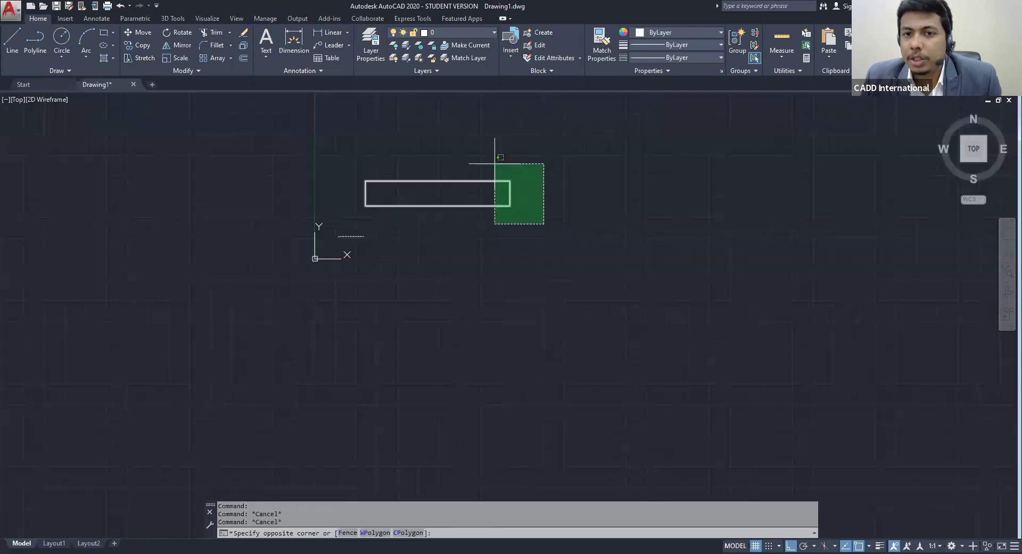
pyautogui.press('Escape')
pyautogui.press('Escape')
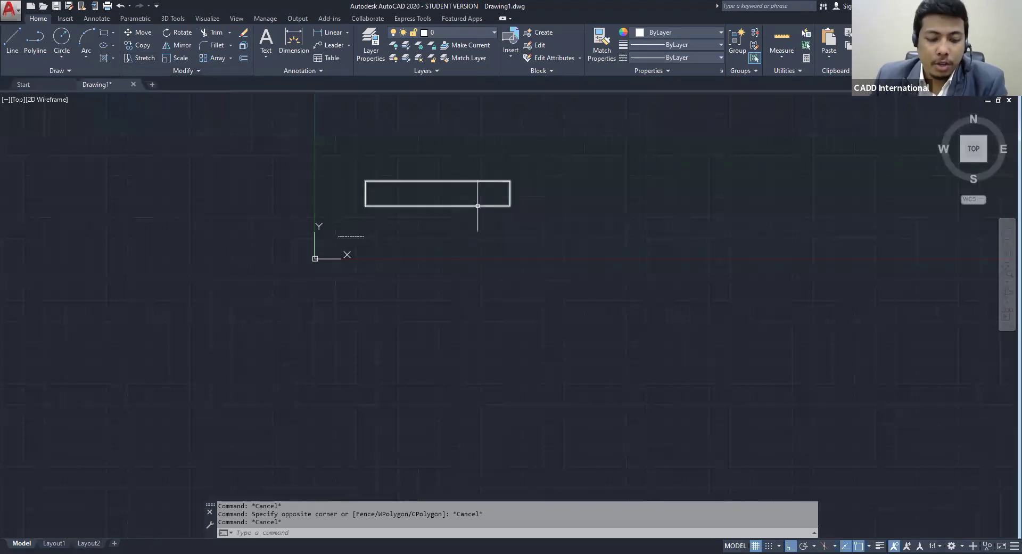
# Try to stretch the rectangle's right end horizontally, selecting it with a crossing window within the Stretch command and using its right edge midpoint as base point
pyautogui.write('s')
pyautogui.press('Return')
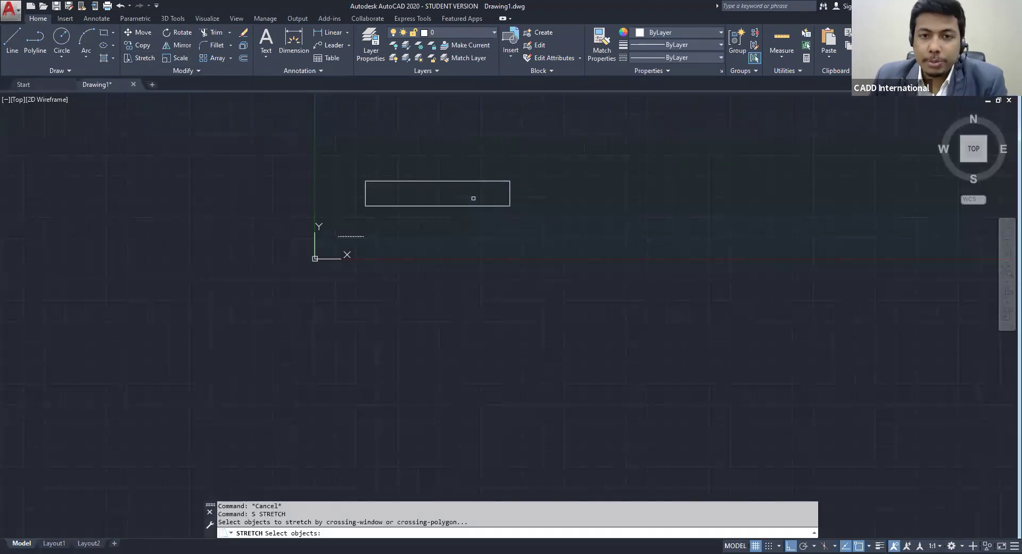
pyautogui.click(607, 248)
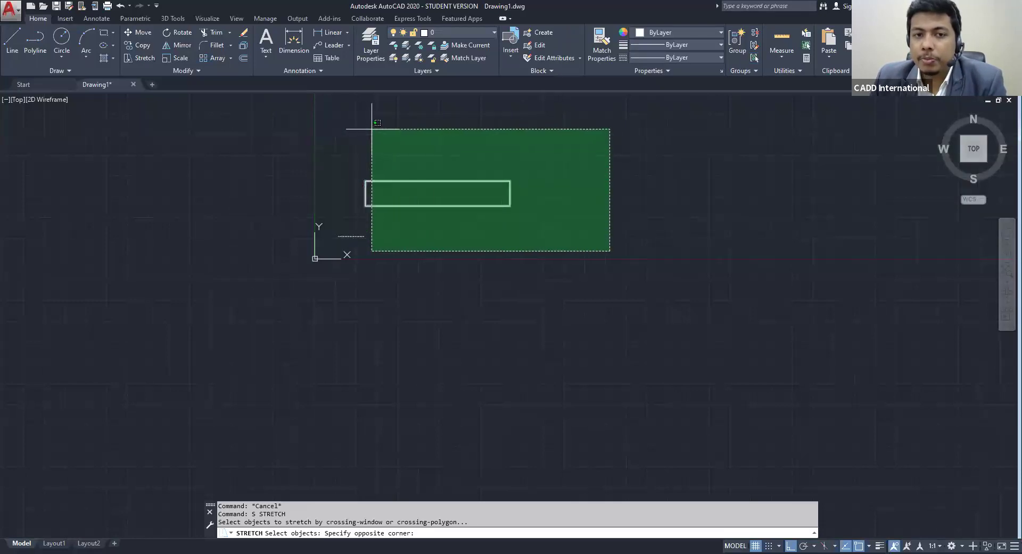
pyautogui.click(494, 141)
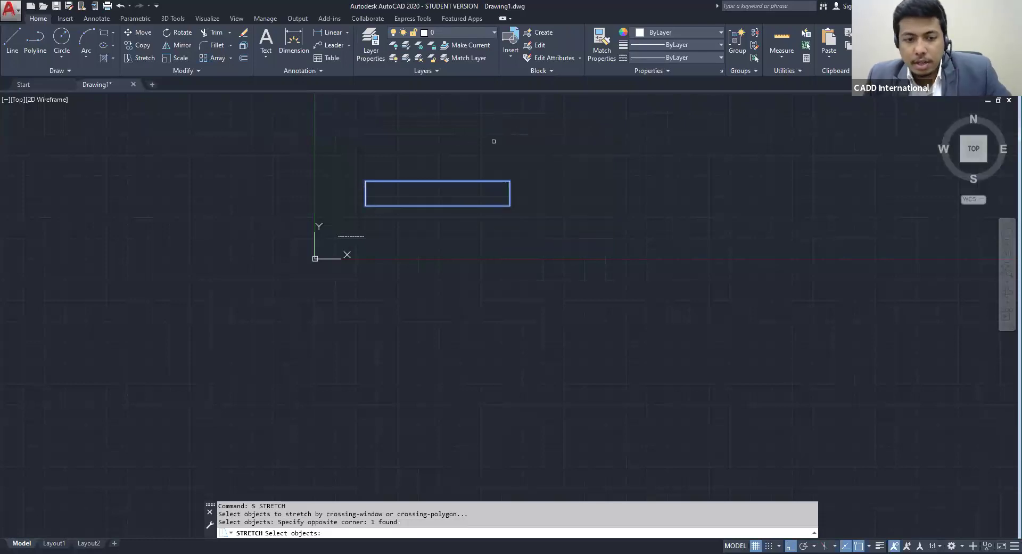
pyautogui.press('Return')
pyautogui.click(510, 192)
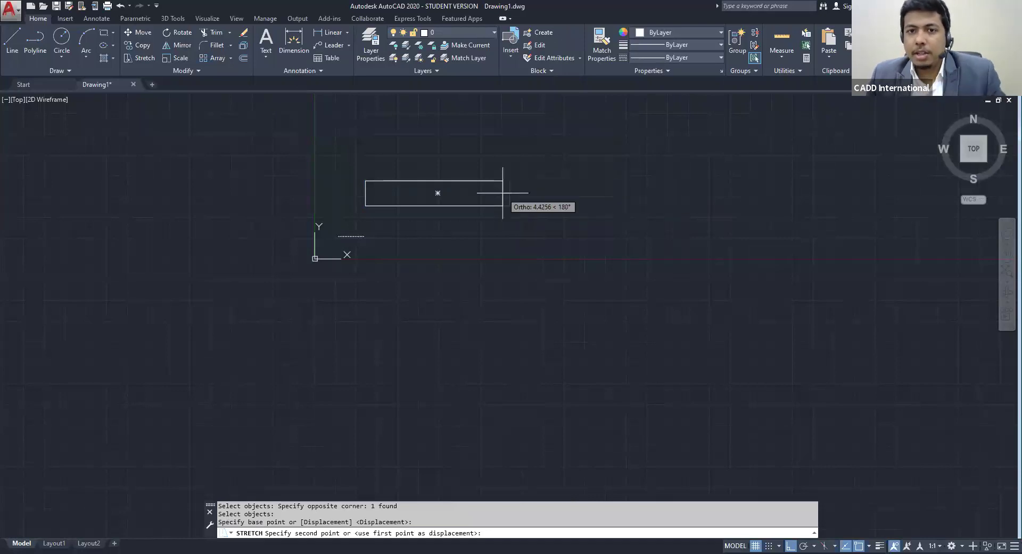
pyautogui.press('Escape')
# Stretch only the rectangle's upper-right corner diagonally up and to the right with Ortho off, using that corner as base point
pyautogui.write('s')
pyautogui.press('Return')
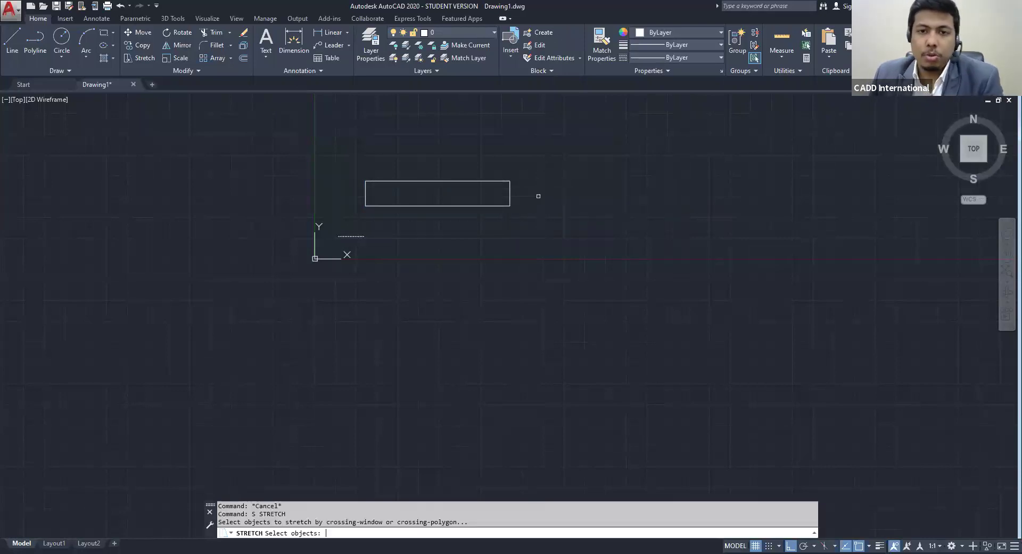
pyautogui.click(545, 184)
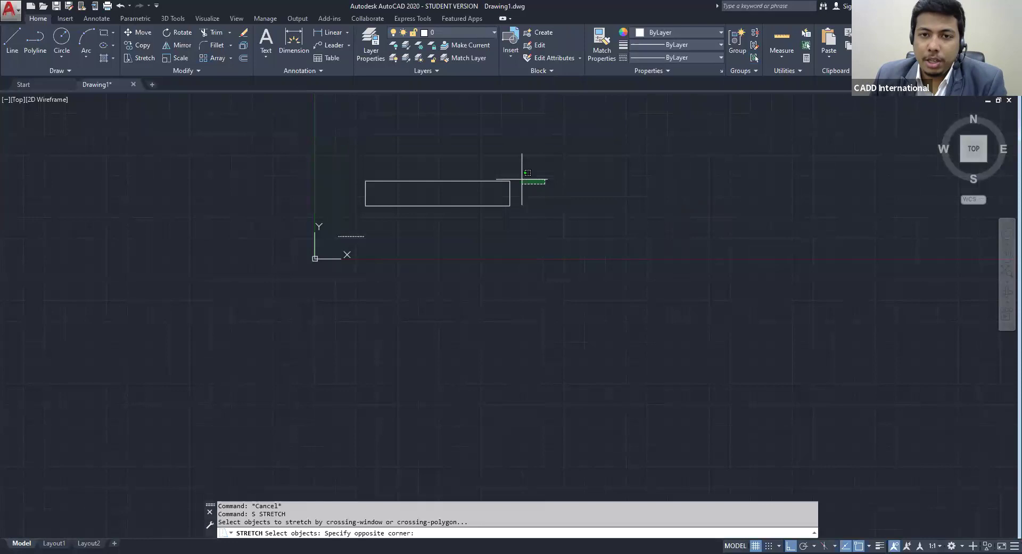
pyautogui.click(496, 172)
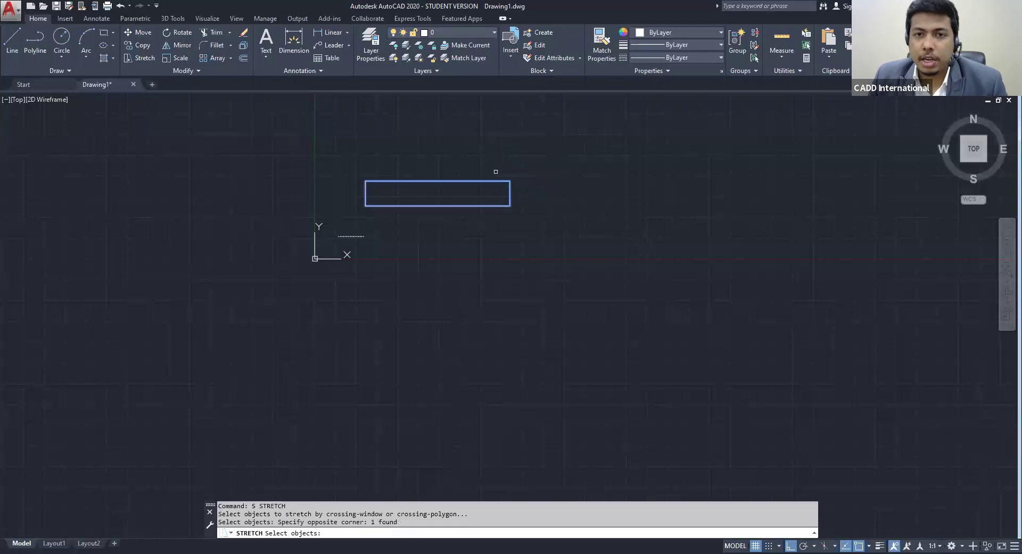
pyautogui.press('Return')
pyautogui.click(510, 181)
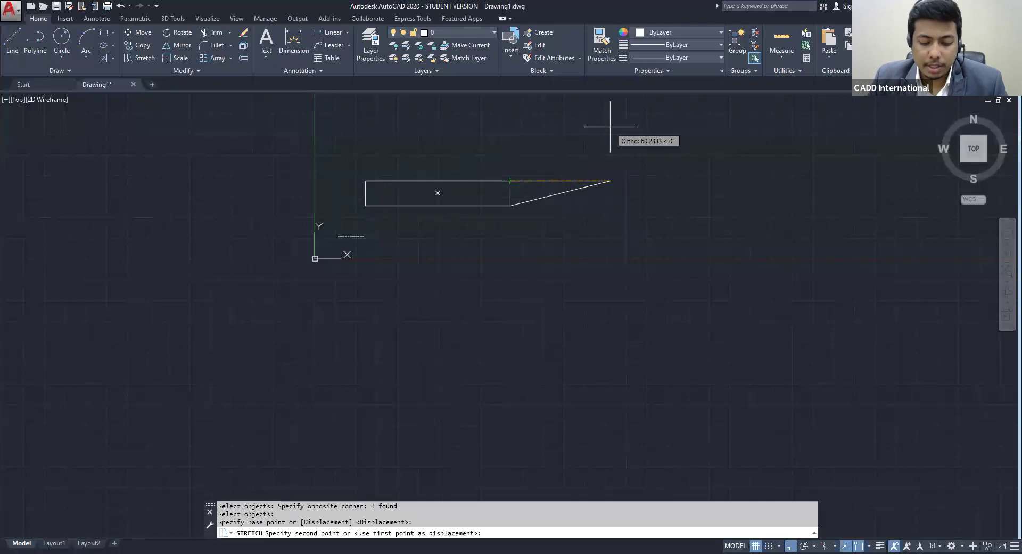
pyautogui.press('F8')
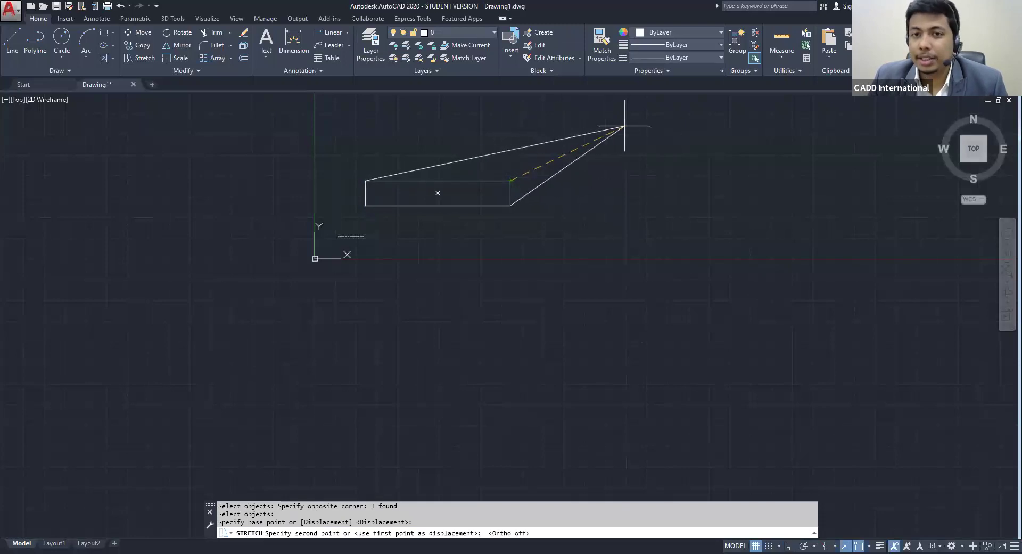
pyautogui.click(624, 126)
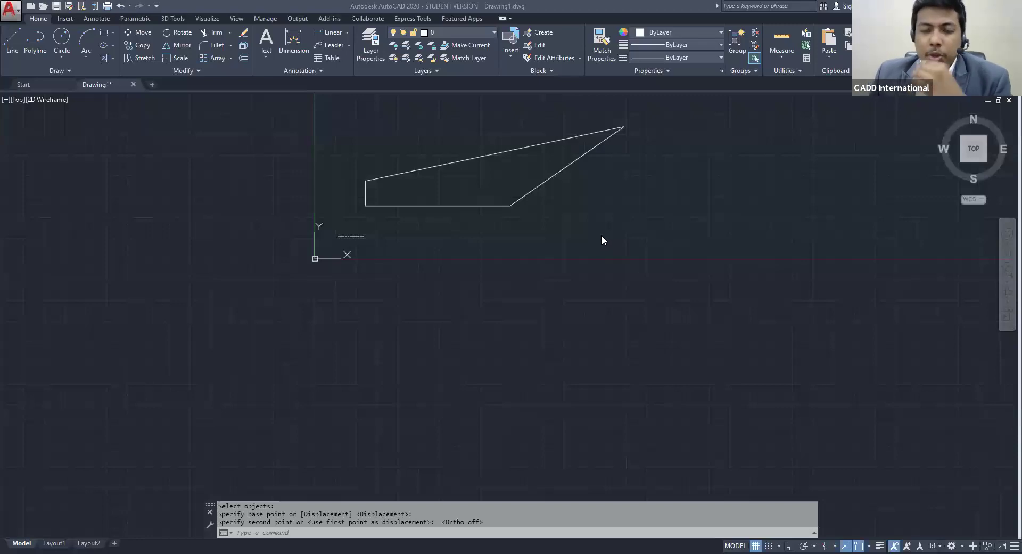
# Delete the stretched four-sided shape above the dashed line
pyautogui.moveTo(600, 237)
pyautogui.mouseDown(button='middle')
pyautogui.moveTo(577, 286)
pyautogui.moveTo(543, 295)
pyautogui.mouseUp(button='middle')
pyautogui.scroll(2, 564, 288)
pyautogui.press('Escape')
pyautogui.press('Escape')
pyautogui.press('Escape')
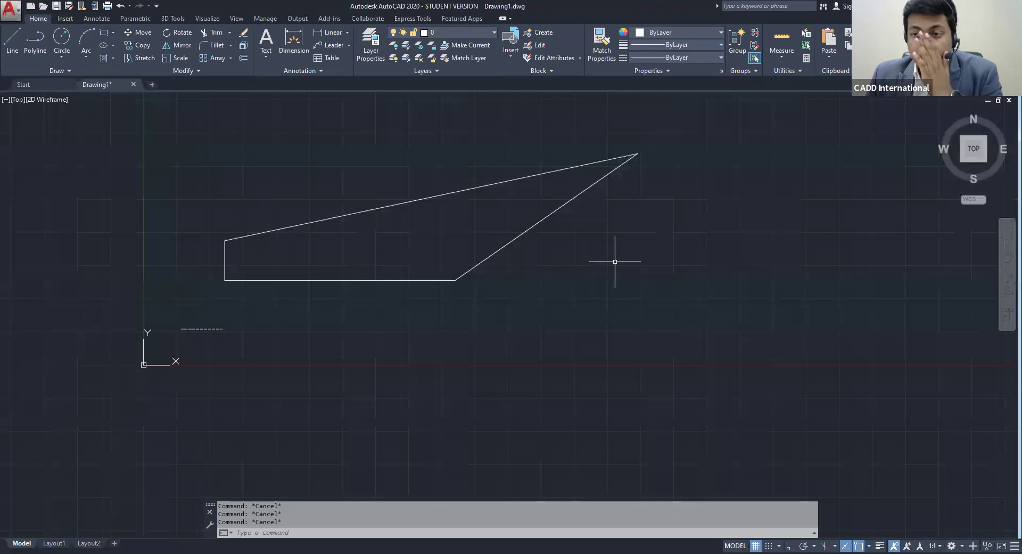
pyautogui.click(614, 261)
pyautogui.click(475, 165)
pyautogui.press('Delete')
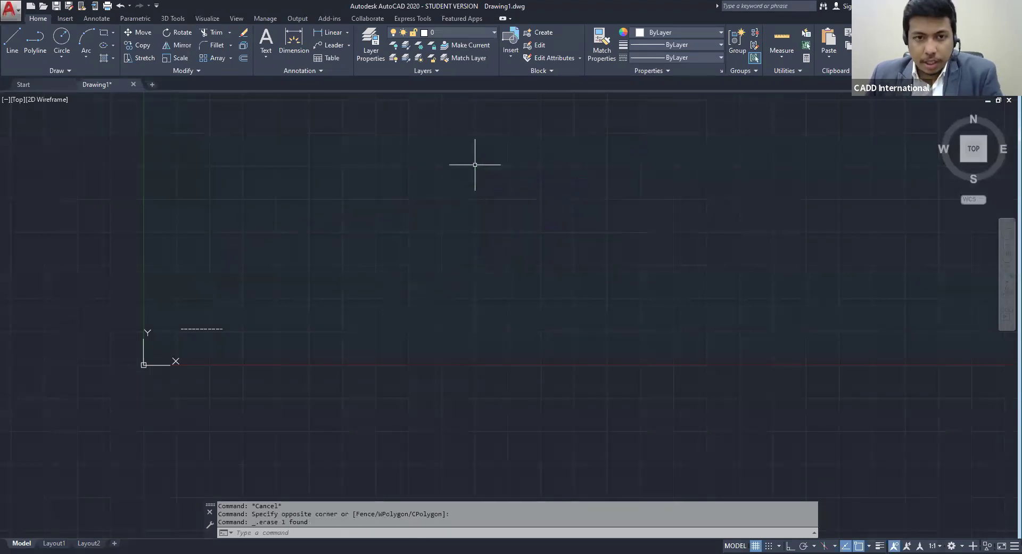
# Draw a large rectangle to the right of the dashed line, about twice as wide as it is high
pyautogui.write('rec')
pyautogui.press('Return')
pyautogui.click(289, 202)
pyautogui.click(658, 371)
pyautogui.press('Escape')
pyautogui.press('Escape')
pyautogui.moveTo(698, 351); pyautogui.dragTo(625, 319, button='middle')
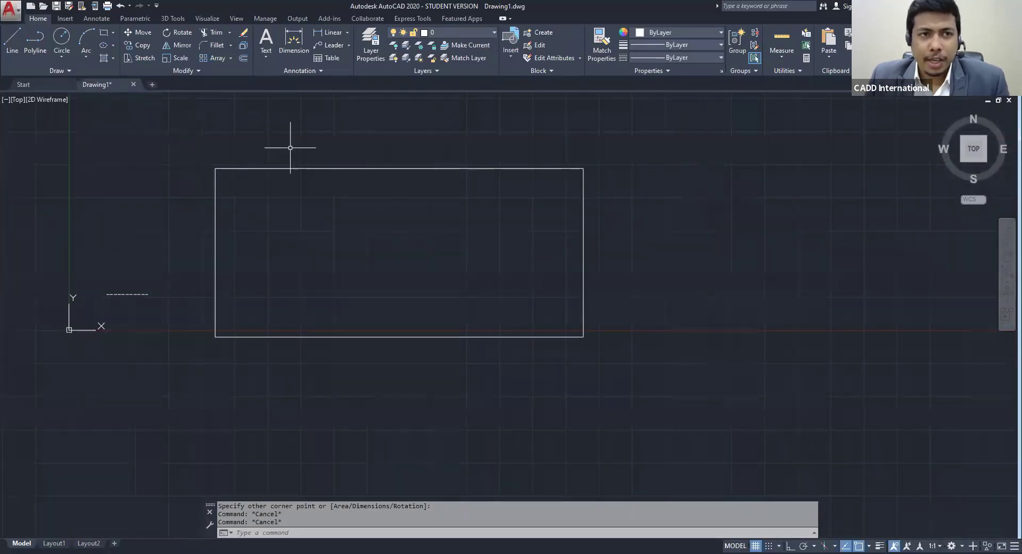
# Try to stretch only the rectangle's lower-right corner down and to the right, using a base point inside the rectangle
pyautogui.write('s')
pyautogui.press('Return')
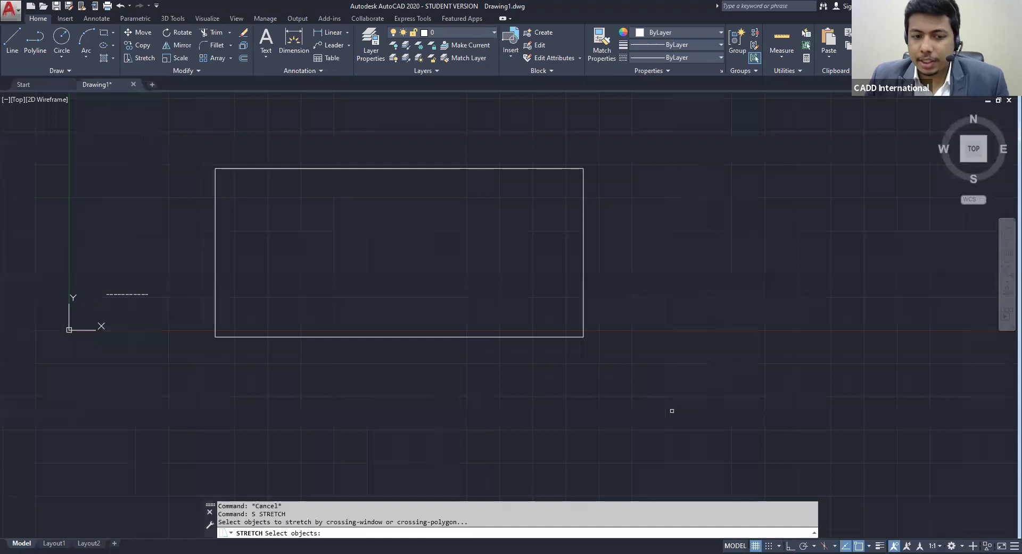
pyautogui.click(622, 389)
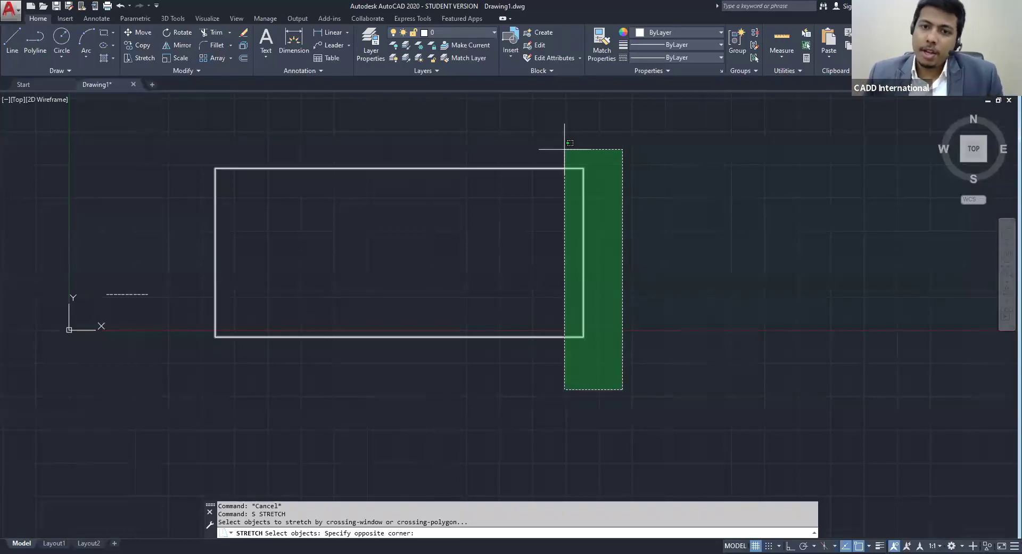
pyautogui.click(548, 296)
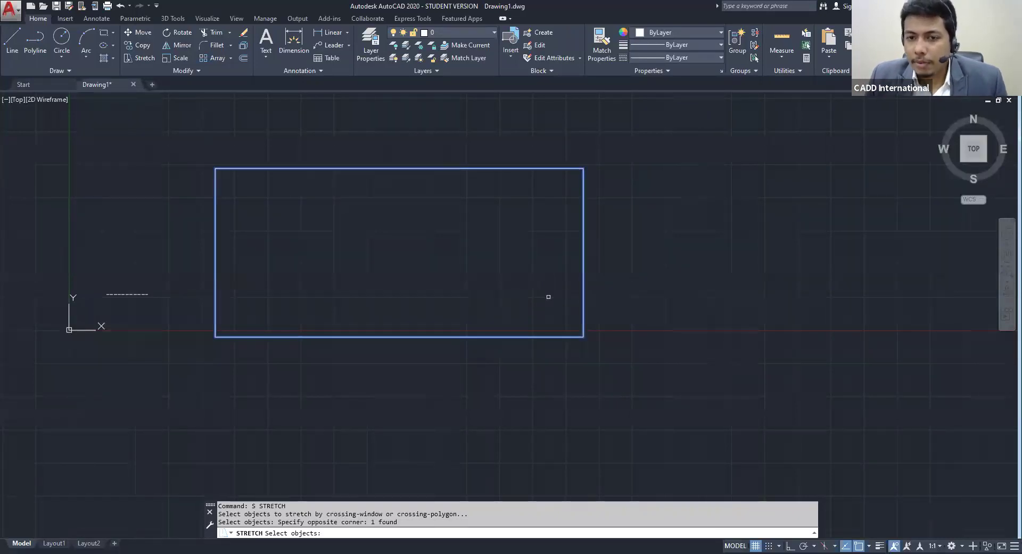
pyautogui.press('Return')
pyautogui.click(513, 310)
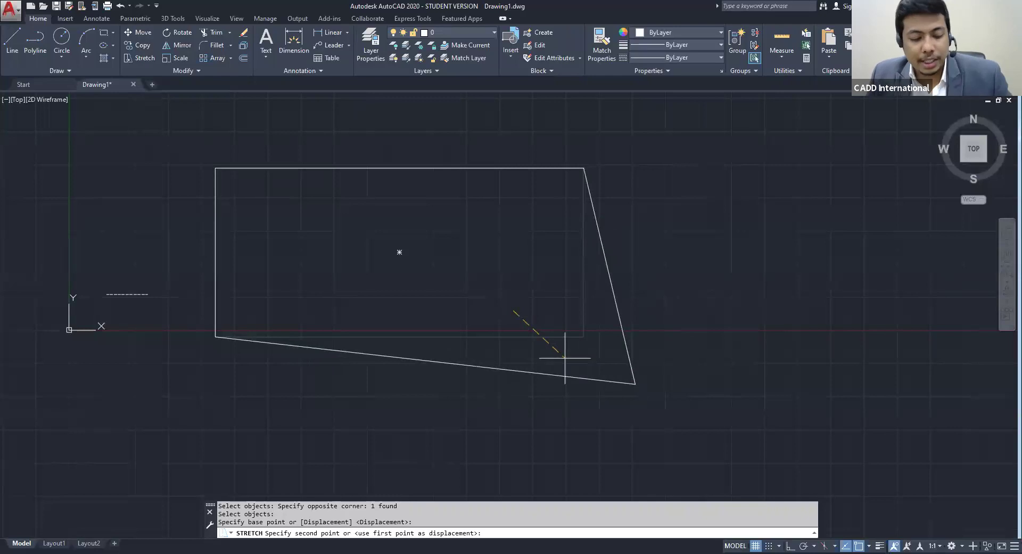
pyautogui.press('Escape')
# Try to stretch the rectangle with all four corners inside the crossing window, moving its right edge midpoint to the right
pyautogui.scroll(-4, 632, 359)
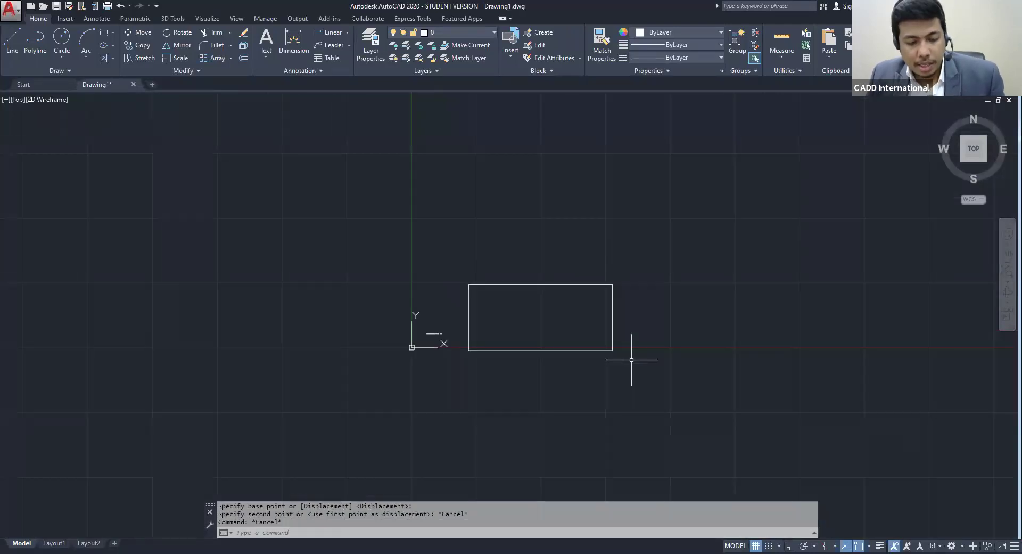
pyautogui.write('s')
pyautogui.press('Return')
pyautogui.click(709, 412)
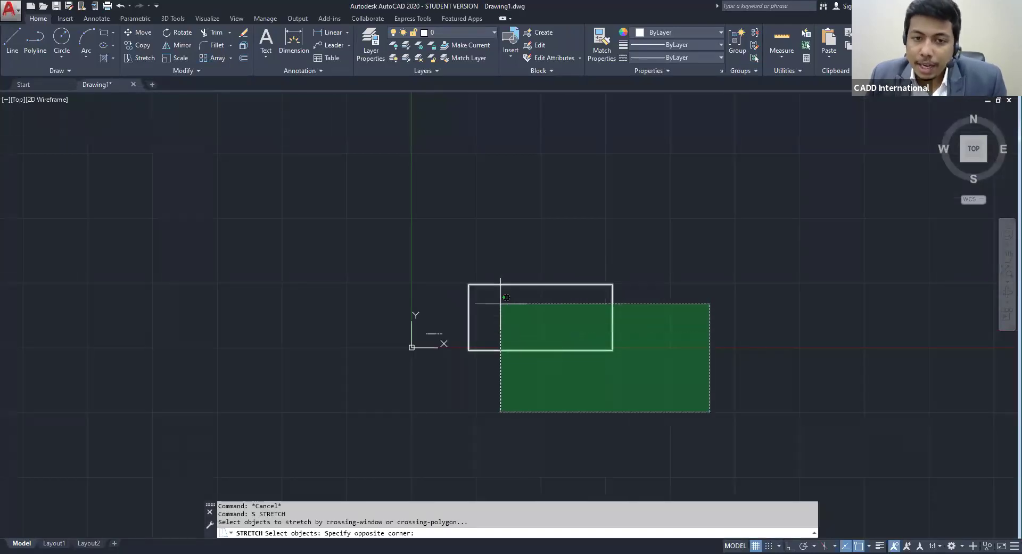
pyautogui.click(457, 248)
pyautogui.moveTo(658, 272); pyautogui.dragTo(618, 227, button='middle')
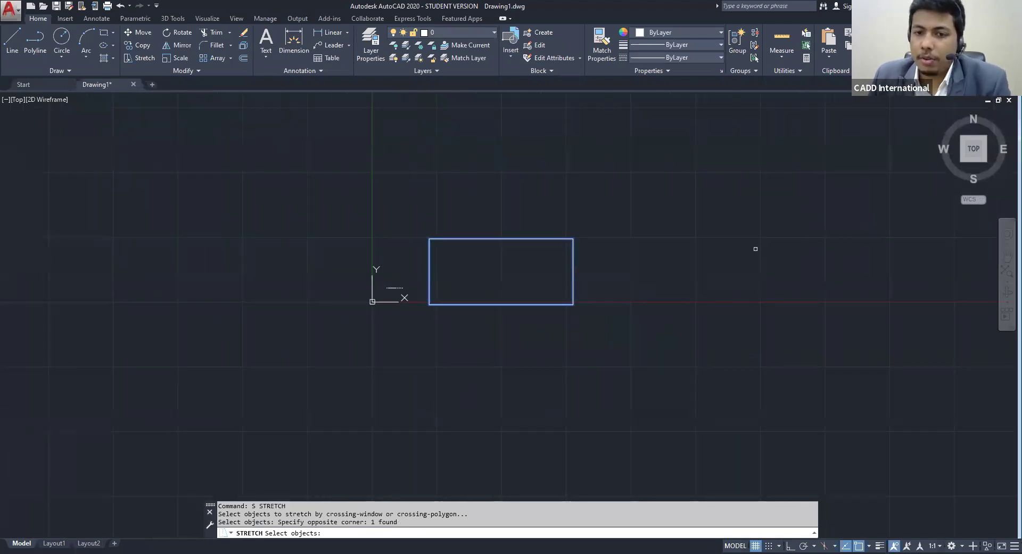
pyautogui.press('Return')
pyautogui.click(501, 271)
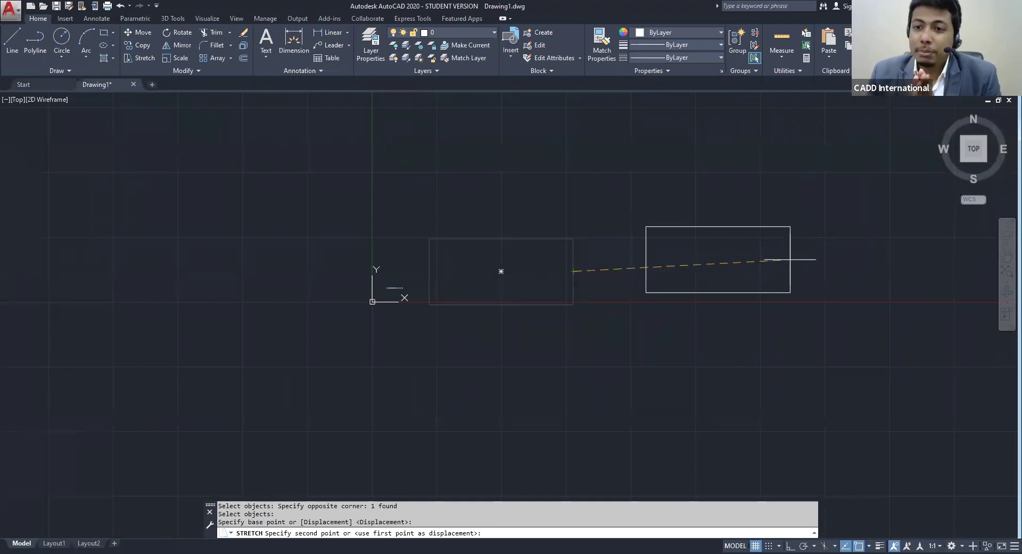
pyautogui.press('Escape')
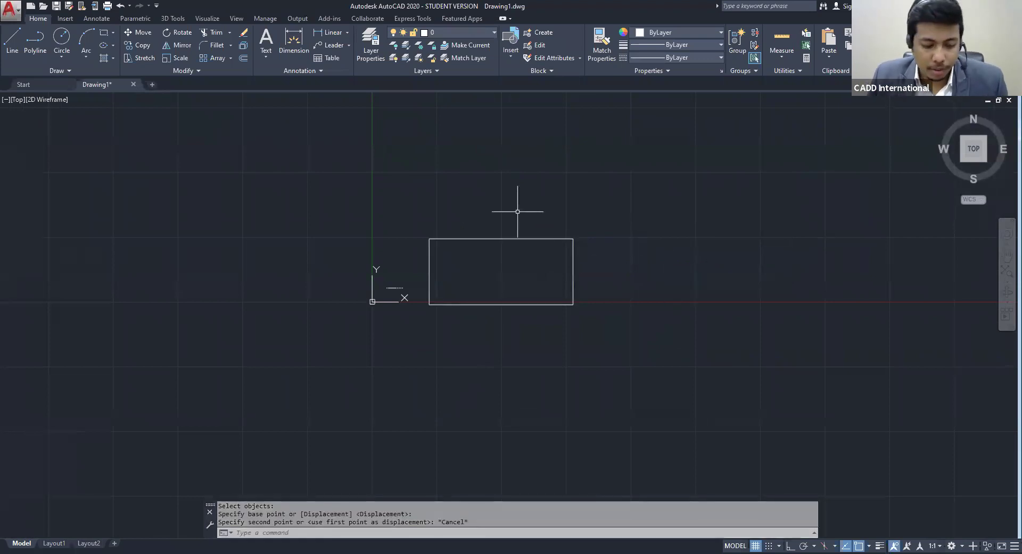
# Try to stretch the rectangle's upper edge upward and then sideways with Ortho on, using the upper edge's midpoint as base point
pyautogui.write('s')
pyautogui.press('Return')
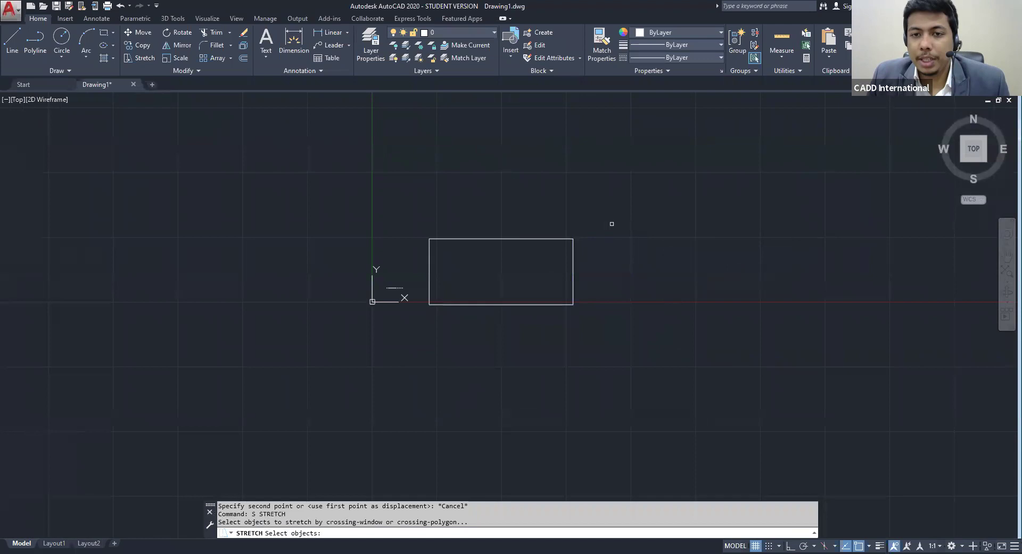
pyautogui.click(605, 245)
pyautogui.click(414, 215)
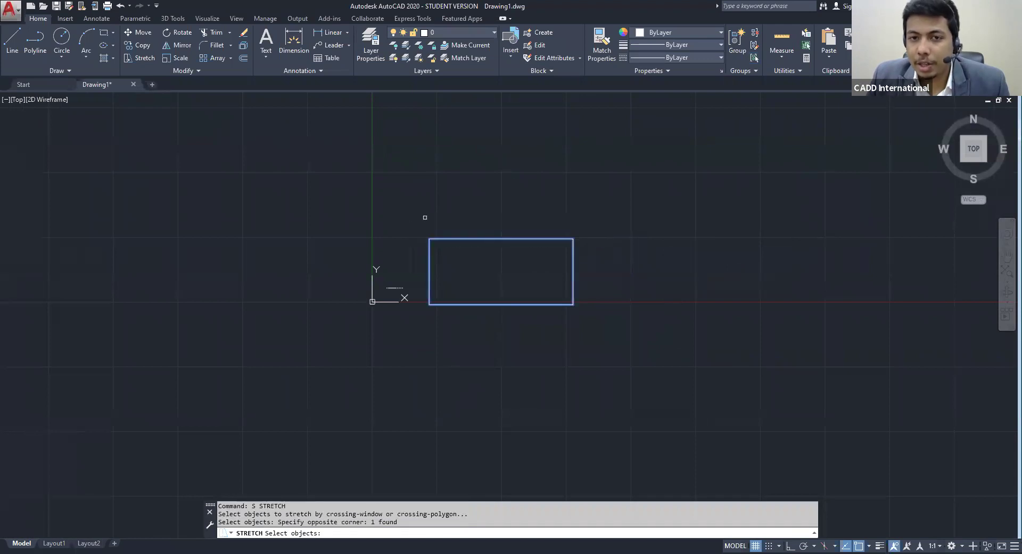
pyautogui.press('Return')
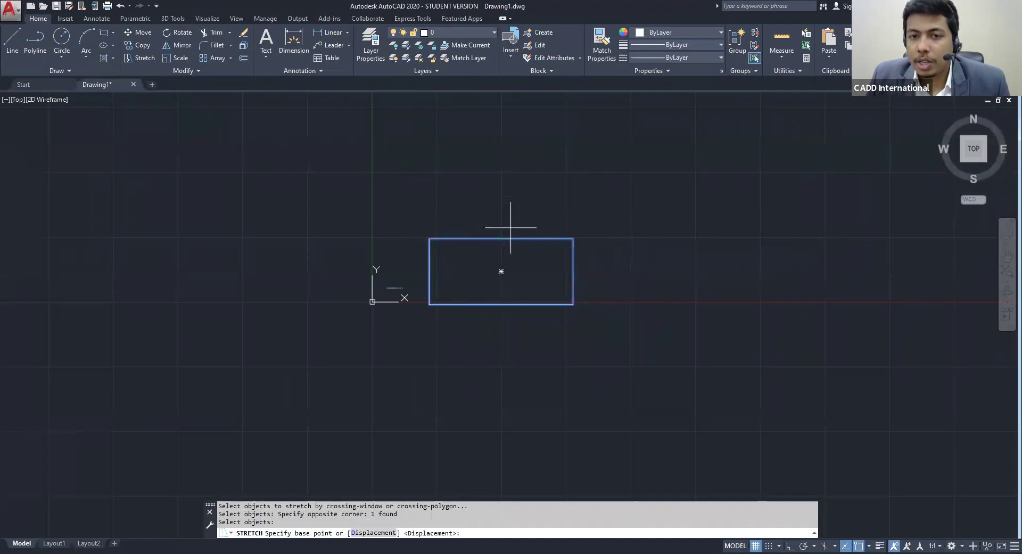
pyautogui.click(501, 271)
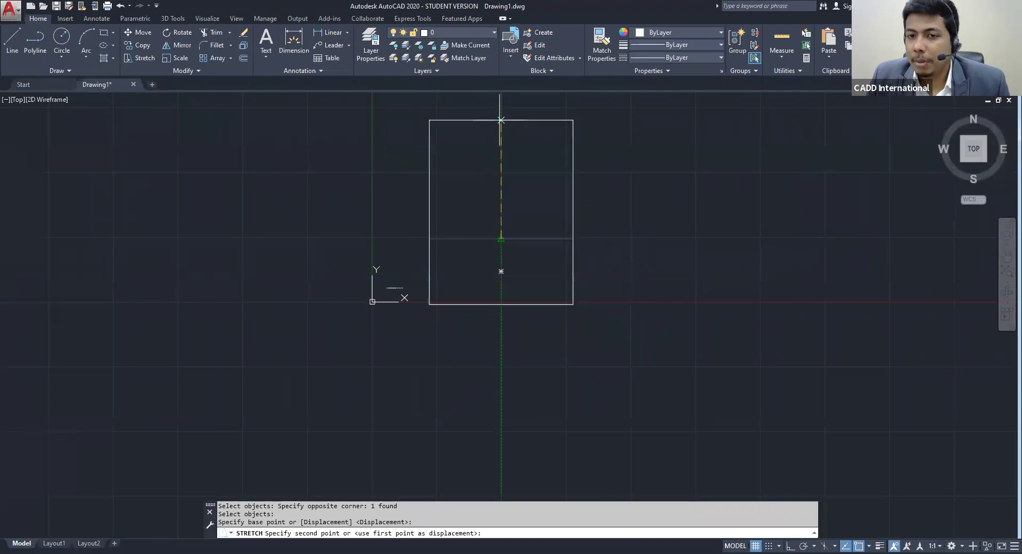
pyautogui.press('F8')
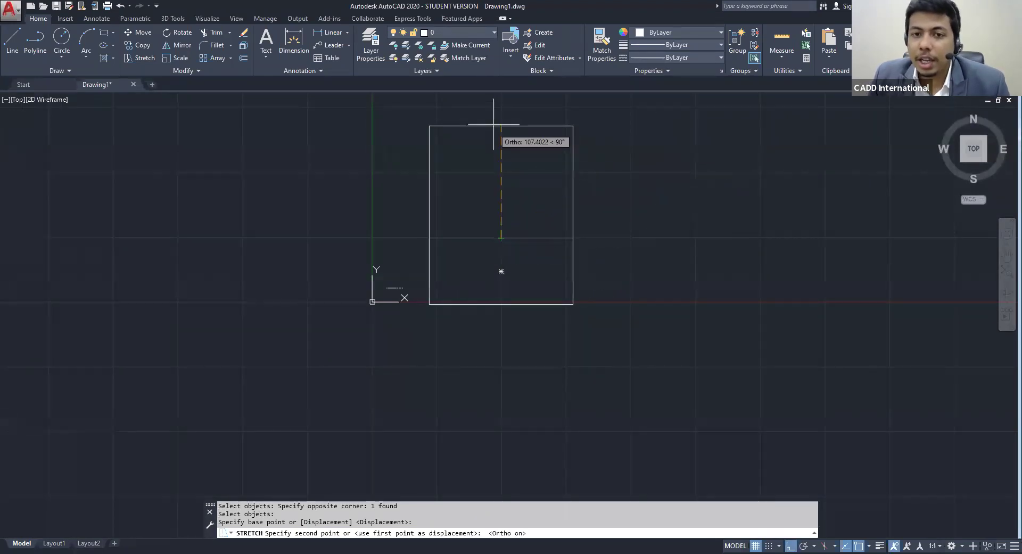
pyautogui.moveTo(511, 192); pyautogui.dragTo(524, 231, button='middle')
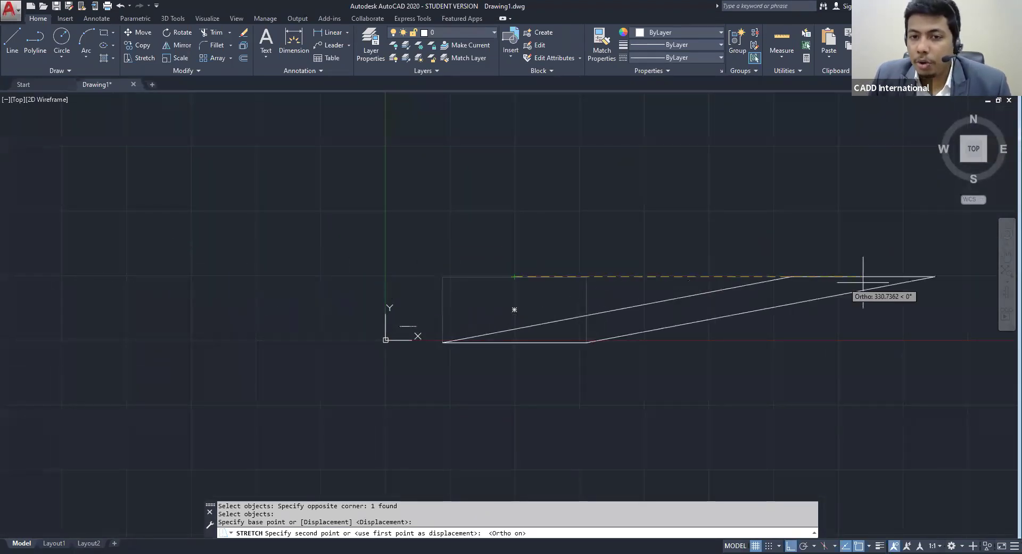
pyautogui.scroll(-4, 529, 277)
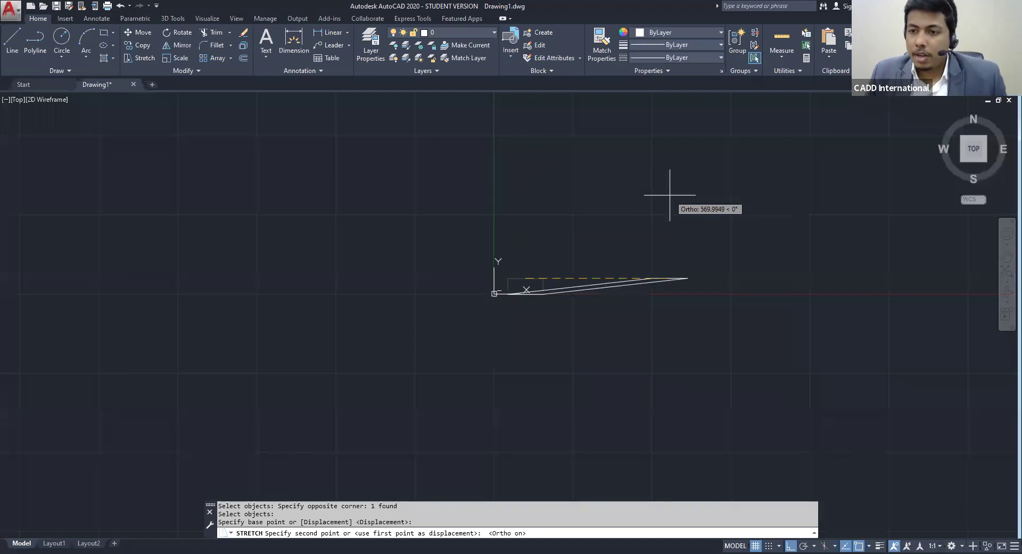
pyautogui.press('Escape')
pyautogui.press('Escape')
pyautogui.press('Escape')
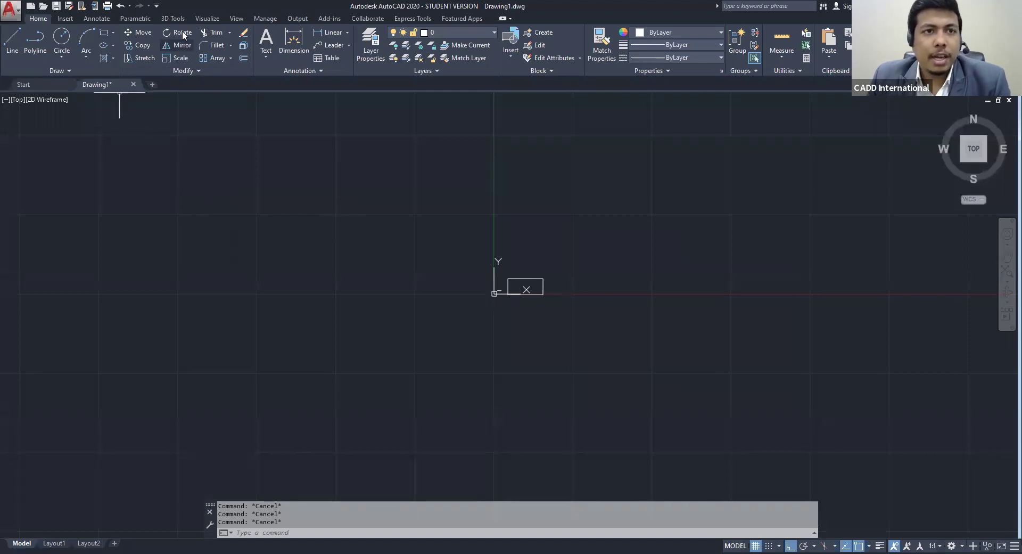
# Delete the rectangle beside the dashed line
pyautogui.scroll(6, 511, 289)
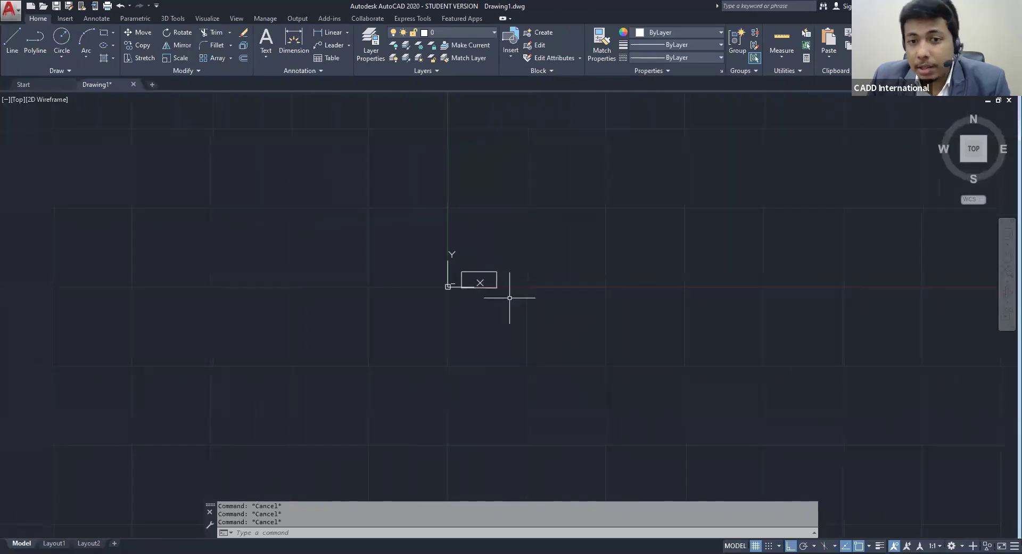
pyautogui.moveTo(472, 277); pyautogui.dragTo(422, 250, button='middle')
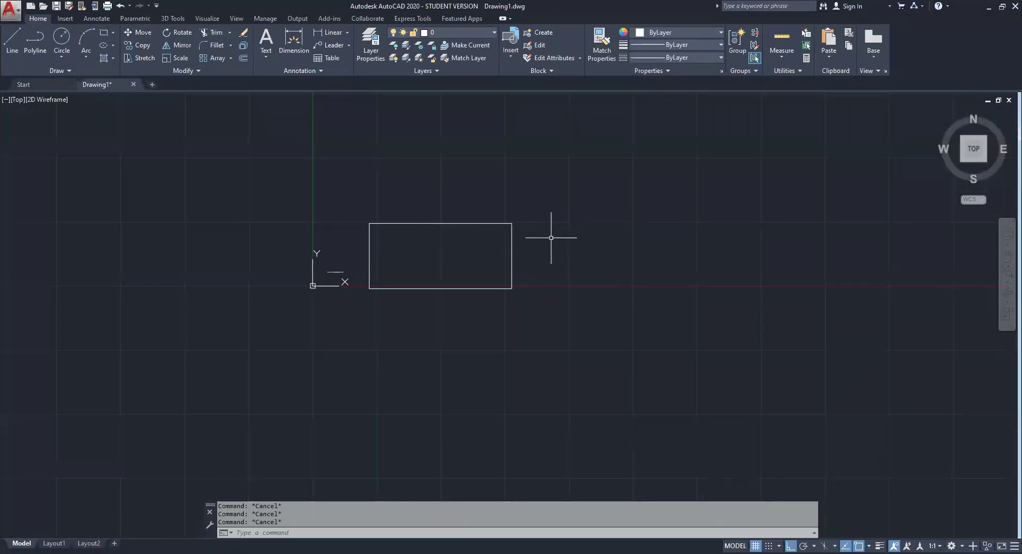
pyautogui.click(512, 240)
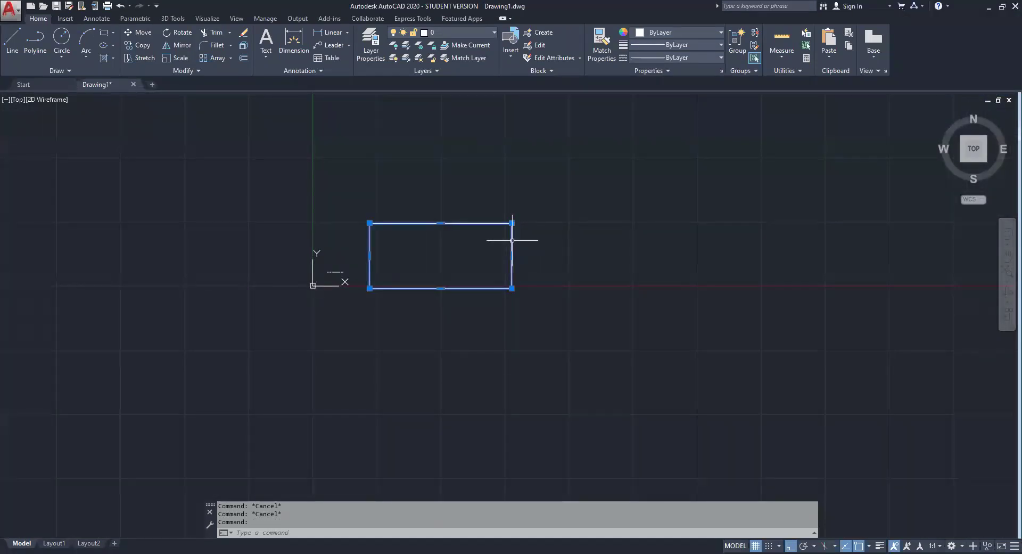
pyautogui.press('Delete')
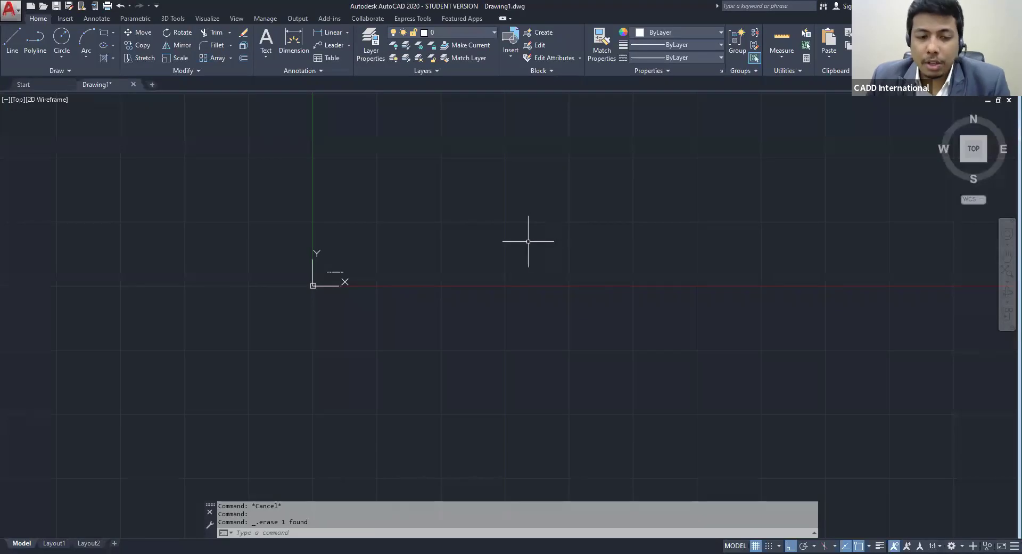
pyautogui.click(44, 7)
pyautogui.click(341, 240)
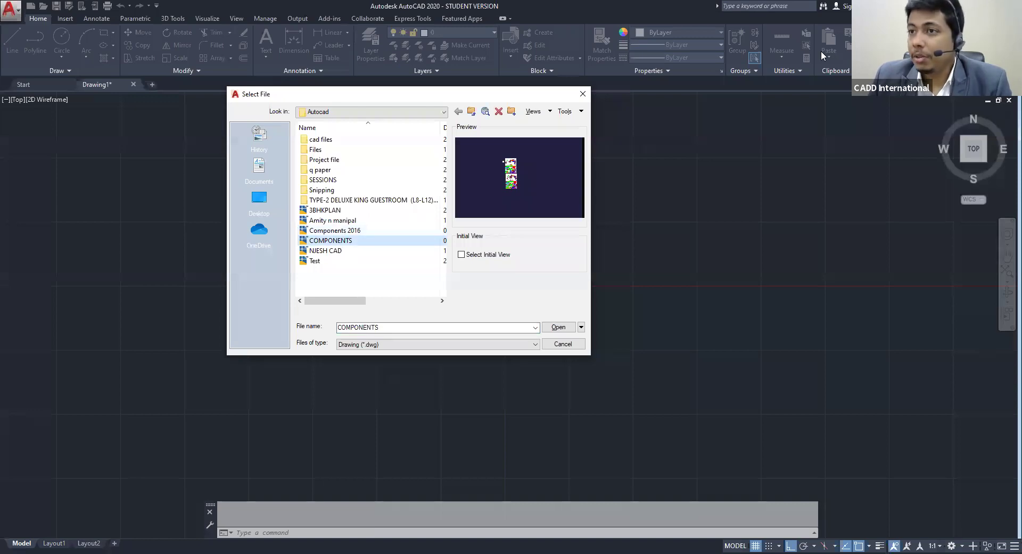
pyautogui.click(821, 56)
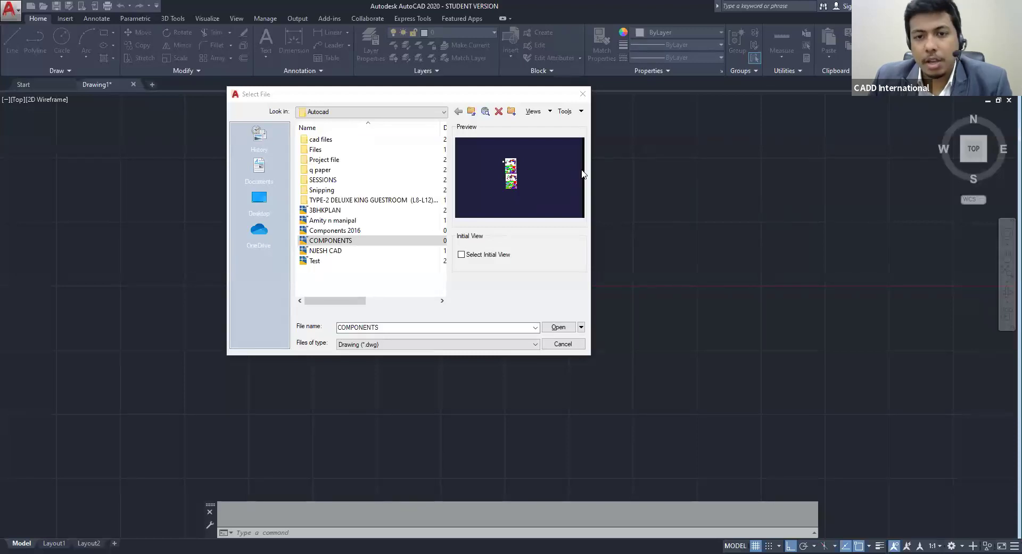
pyautogui.click(583, 94)
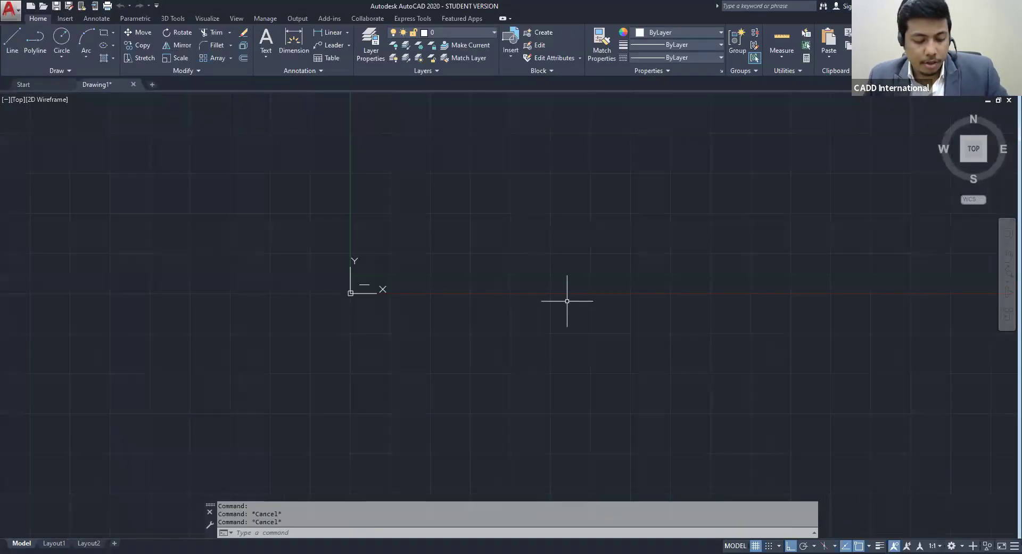
pyautogui.write('rec')
pyautogui.press('Return')
pyautogui.moveTo(567, 301); pyautogui.dragTo(545, 280, button='middle')
pyautogui.press('Escape')
pyautogui.press('Escape')
pyautogui.press('Escape')
pyautogui.press('Escape')
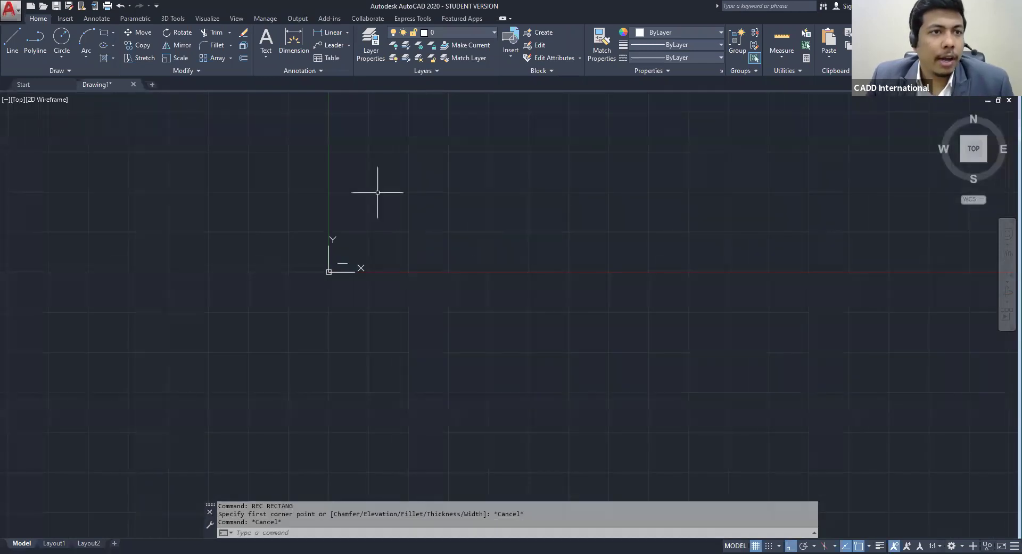
# Open the 3BHKPLAN drawing from the Autocad folder and look over its sections and floor plan
pyautogui.click(42, 6)
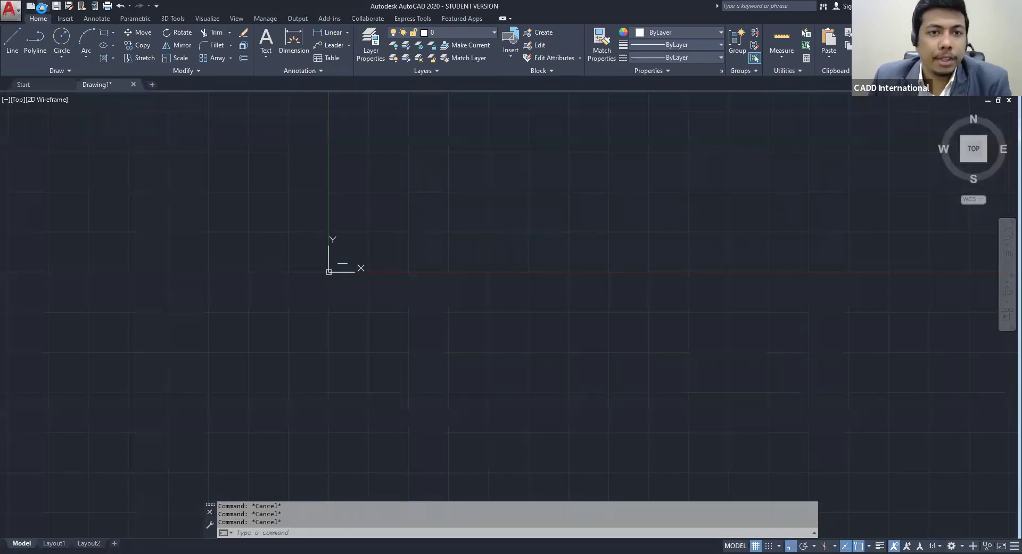
pyautogui.click(319, 241)
pyautogui.click(351, 219)
pyautogui.click(349, 210)
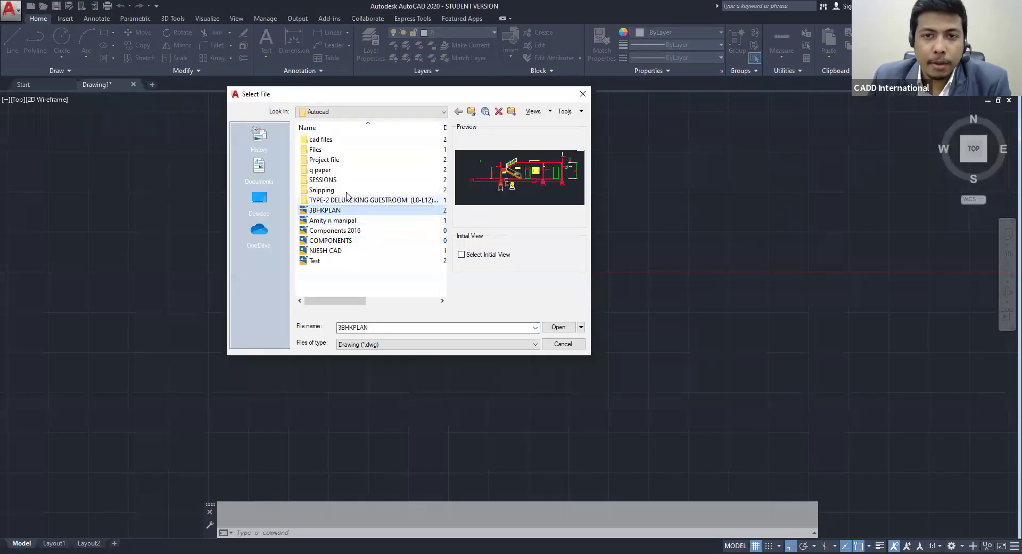
pyautogui.click(557, 327)
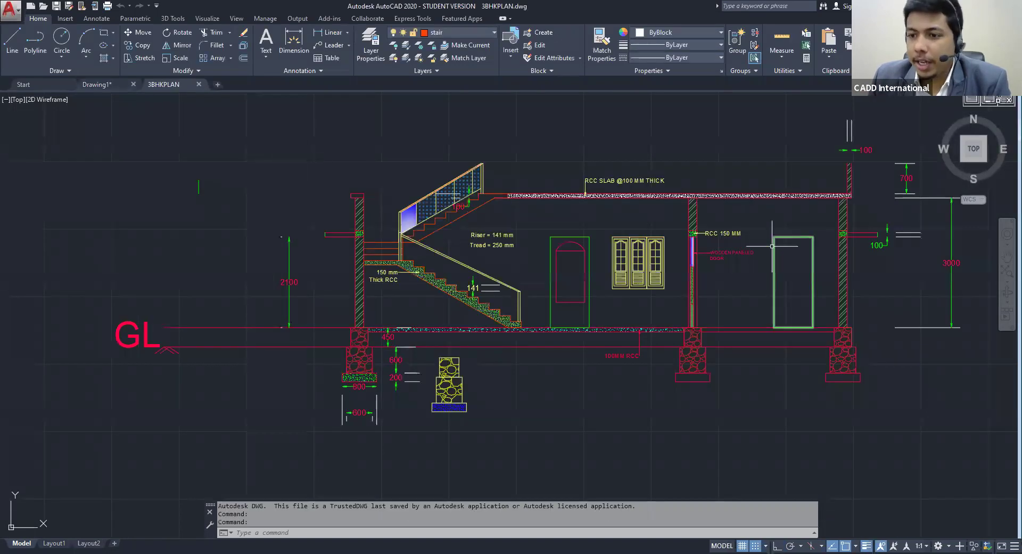
pyautogui.scroll(-4, 731, 414)
pyautogui.moveTo(730, 411)
pyautogui.mouseDown(button='middle')
pyautogui.moveTo(559, 369)
pyautogui.moveTo(266, 339)
pyautogui.mouseUp(button='middle')
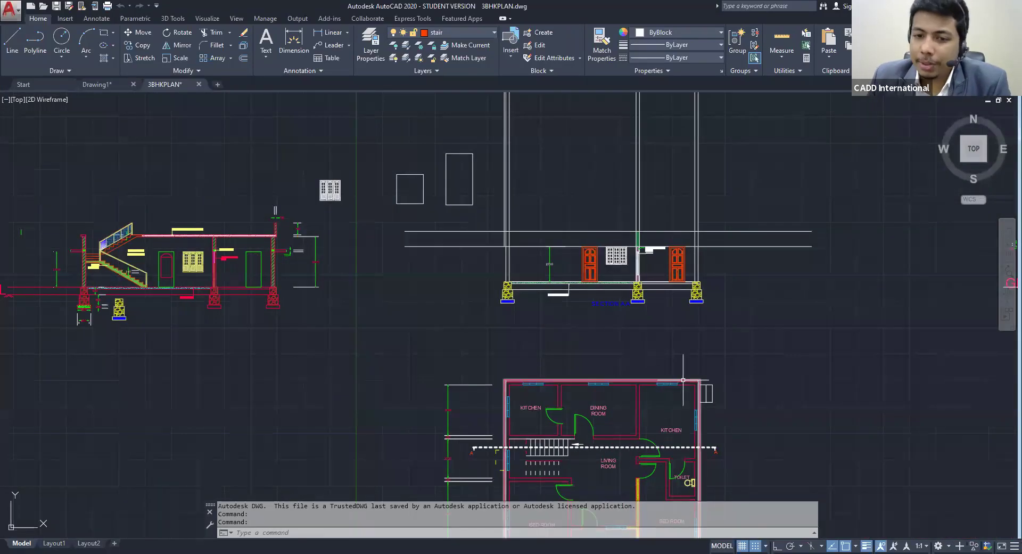
pyautogui.scroll(-4, 683, 380)
pyautogui.moveTo(683, 380)
pyautogui.mouseDown(button='middle')
pyautogui.moveTo(634, 368)
pyautogui.moveTo(654, 361)
pyautogui.moveTo(582, 360)
pyautogui.moveTo(569, 382)
pyautogui.mouseUp(button='middle')
pyautogui.scroll(4, 511, 160)
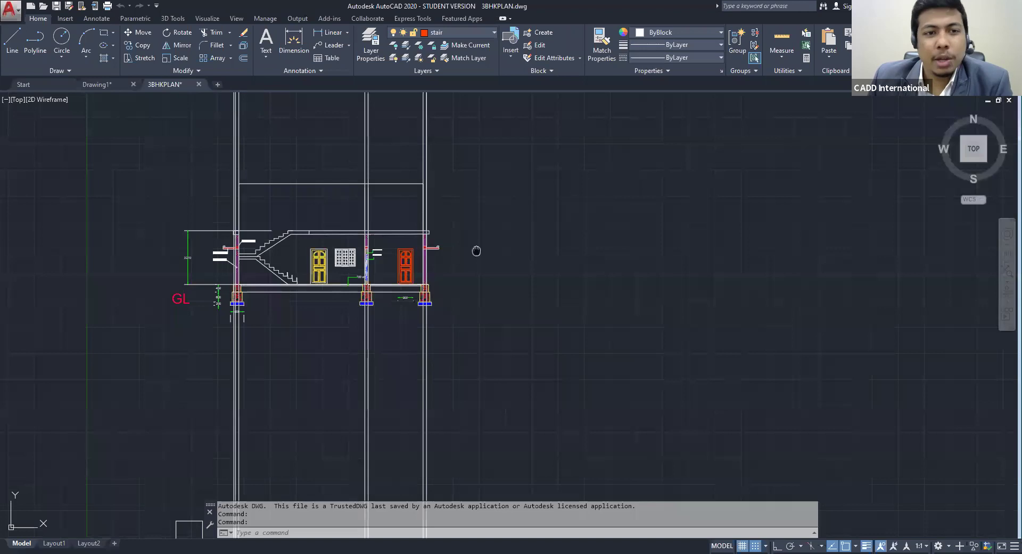
pyautogui.moveTo(472, 269); pyautogui.dragTo(450, 231, button='middle')
# Open the fire-fighting-system-typical-details drawing from the Files folder, accepting the non-student-version notice
pyautogui.click(42, 8)
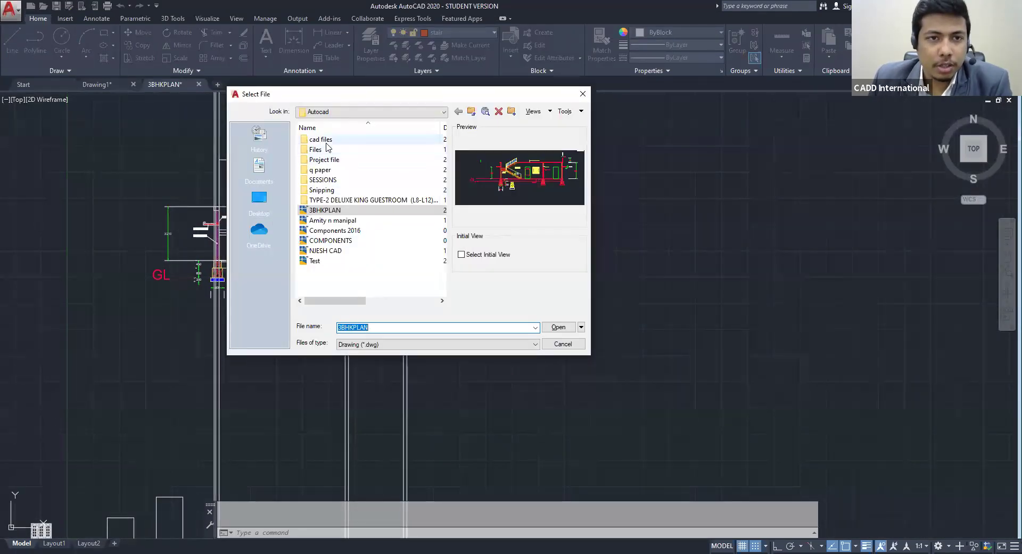
pyautogui.click(362, 179)
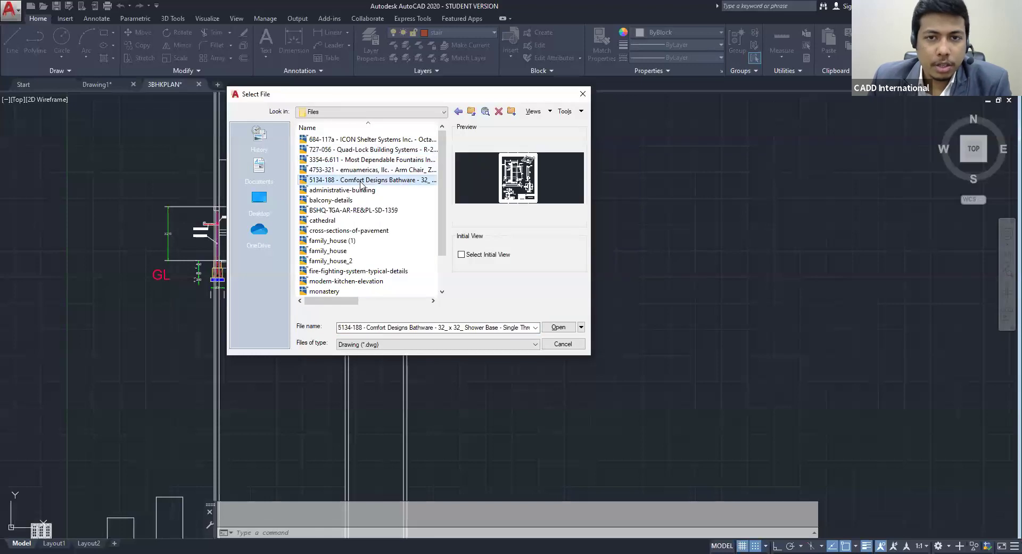
pyautogui.click(361, 187)
pyautogui.press('Down')
pyautogui.press('Down')
pyautogui.press('Down')
pyautogui.press('Down')
pyautogui.press('Down')
pyautogui.press('Down')
pyautogui.press('Down')
pyautogui.press('Down')
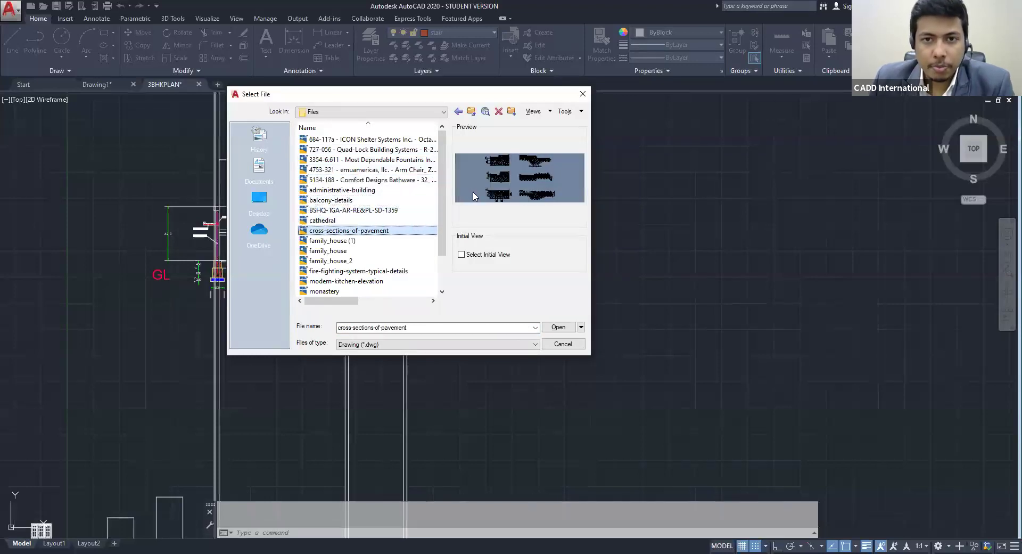
pyautogui.click(560, 326)
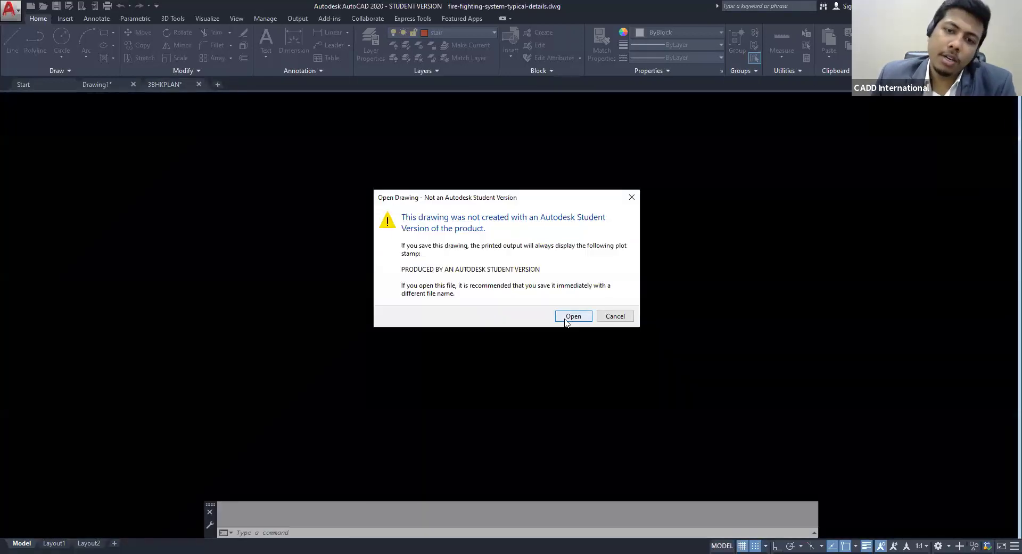
pyautogui.click(573, 317)
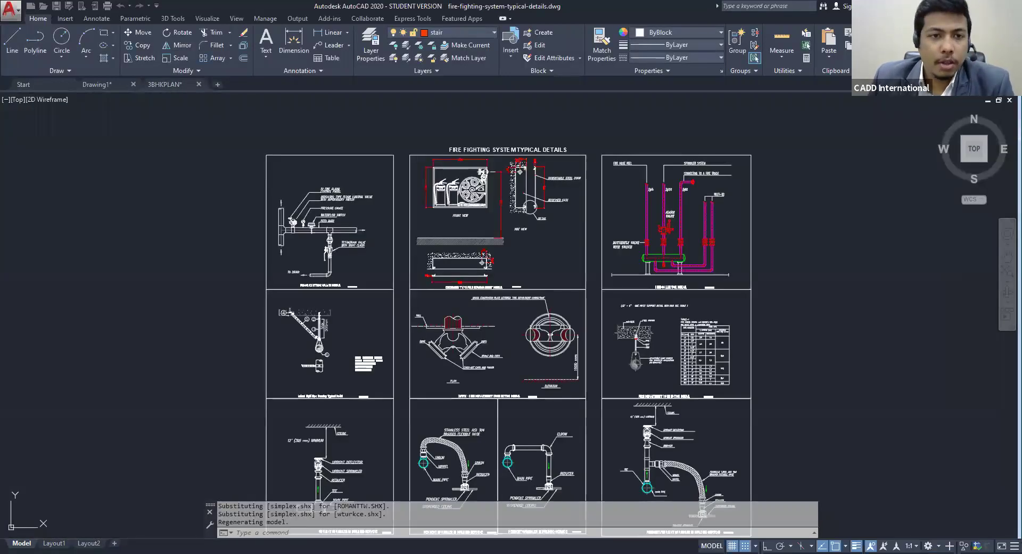
# Draw a short vertical line up from the feed main over the lower end of each pressure gauge stem line
pyautogui.scroll(10, 367, 279)
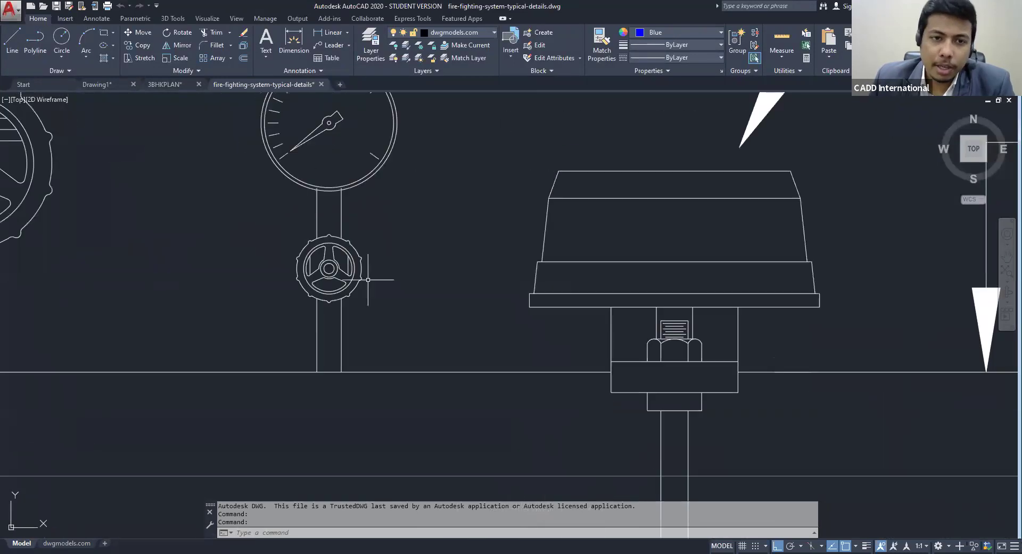
pyautogui.scroll(-4, 367, 279)
pyautogui.click(387, 296)
pyautogui.press('Escape')
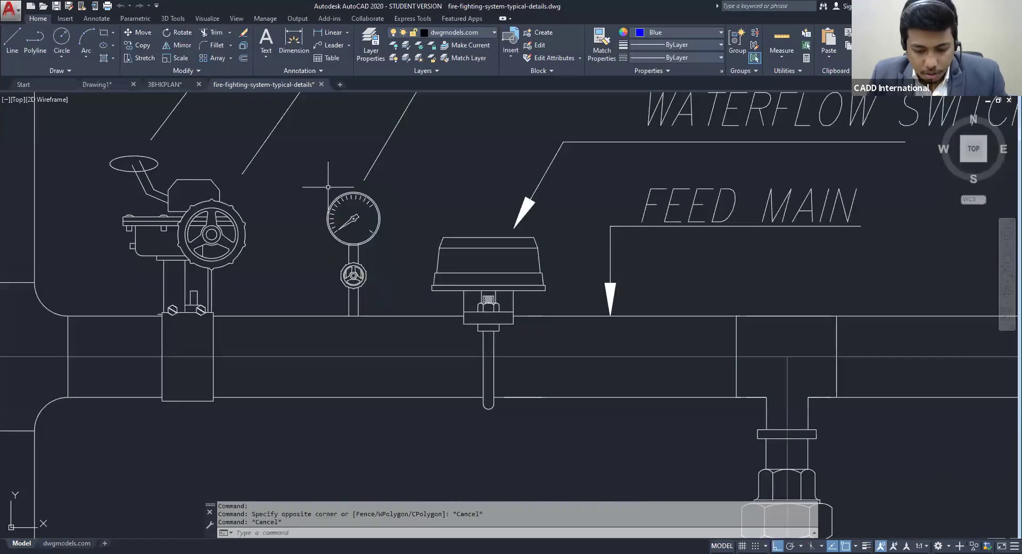
pyautogui.write('L')
pyautogui.press('Return')
pyautogui.scroll(8, 349, 308)
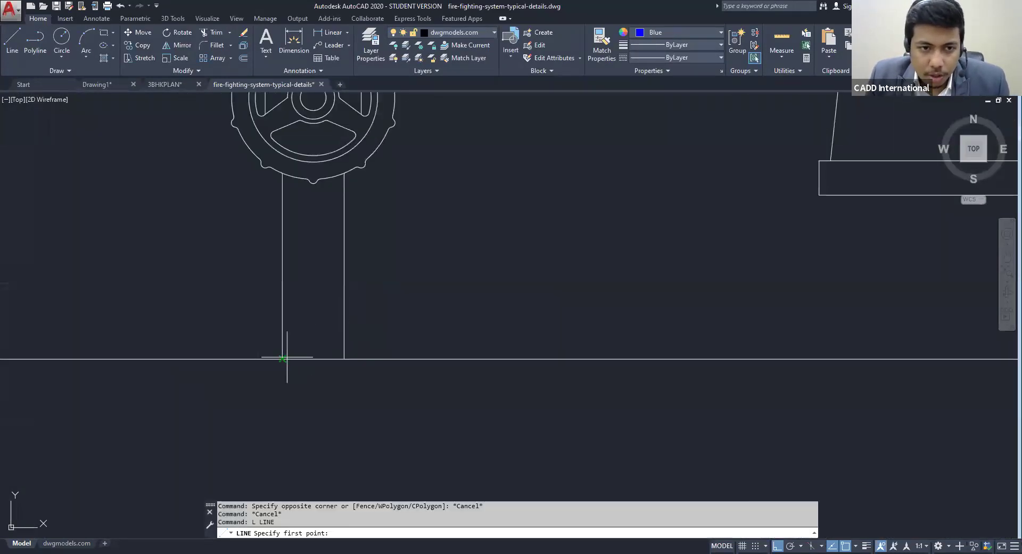
pyautogui.click(282, 359)
pyautogui.click(275, 309)
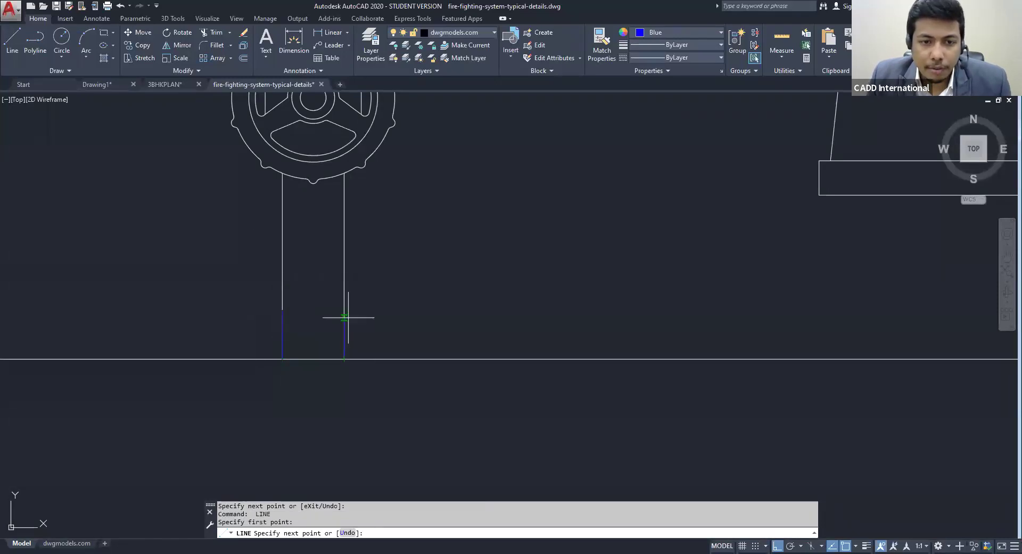
pyautogui.press('Escape')
pyautogui.press('Escape')
# Move the whole pressure gauge with its valve and stem off the feed main to the empty area above the labels
pyautogui.scroll(-3, 487, 234)
pyautogui.click(487, 234)
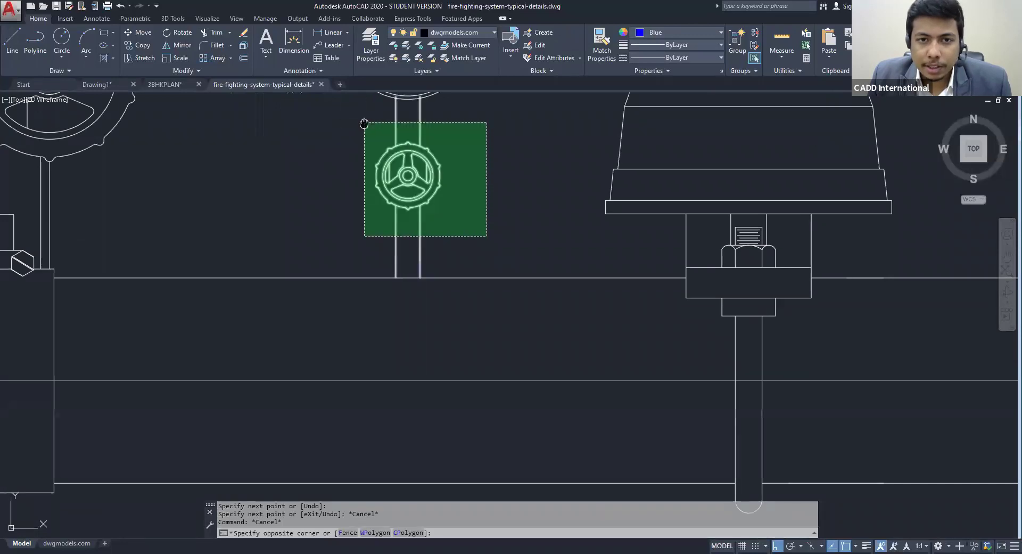
pyautogui.moveTo(368, 123); pyautogui.dragTo(388, 272, button='middle')
pyautogui.click(349, 130)
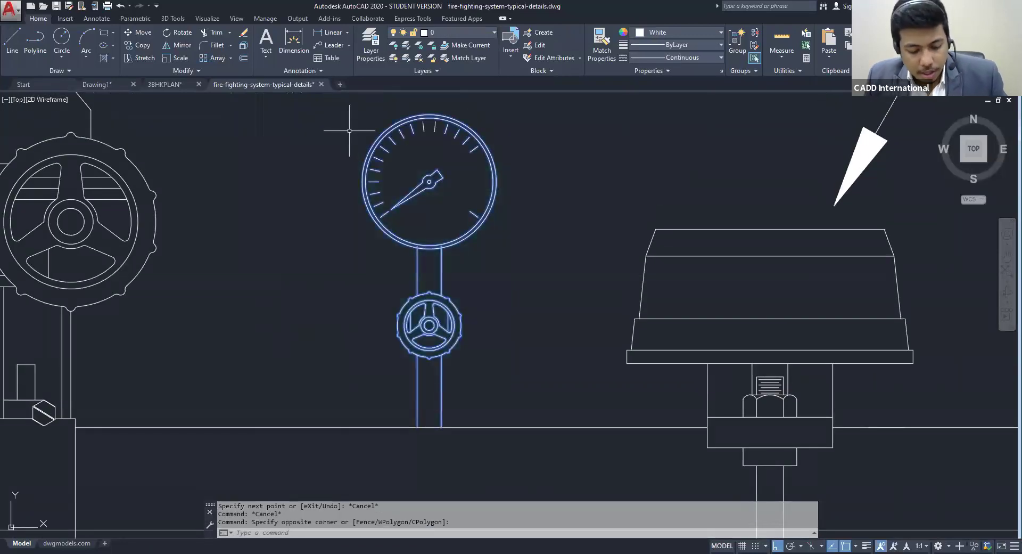
pyautogui.write('m')
pyautogui.press('Return')
pyautogui.click(349, 130)
pyautogui.scroll(-10, 349, 130)
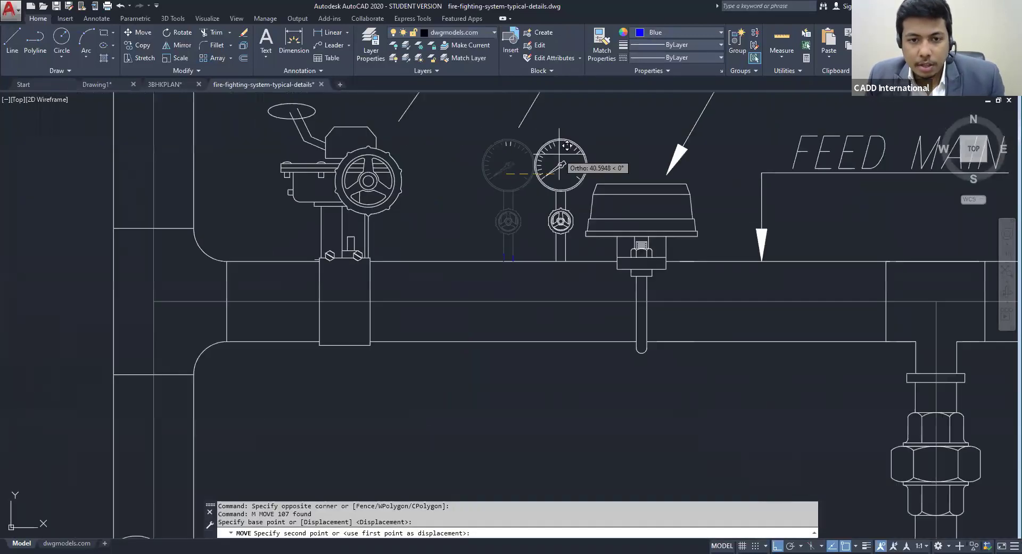
pyautogui.moveTo(497, 154); pyautogui.dragTo(337, 207, button='middle')
pyautogui.scroll(6, 320, 176)
pyautogui.press('F8')
pyautogui.moveTo(386, 150); pyautogui.dragTo(411, 152, button='middle')
pyautogui.press('Escape')
pyautogui.press('Escape')
# Scale the relocated pressure gauge down to a tiny size by picking a base point and a scale point on it
pyautogui.click(435, 200)
pyautogui.click(390, 114)
pyautogui.press('Escape')
pyautogui.click(444, 199)
pyautogui.click(395, 139)
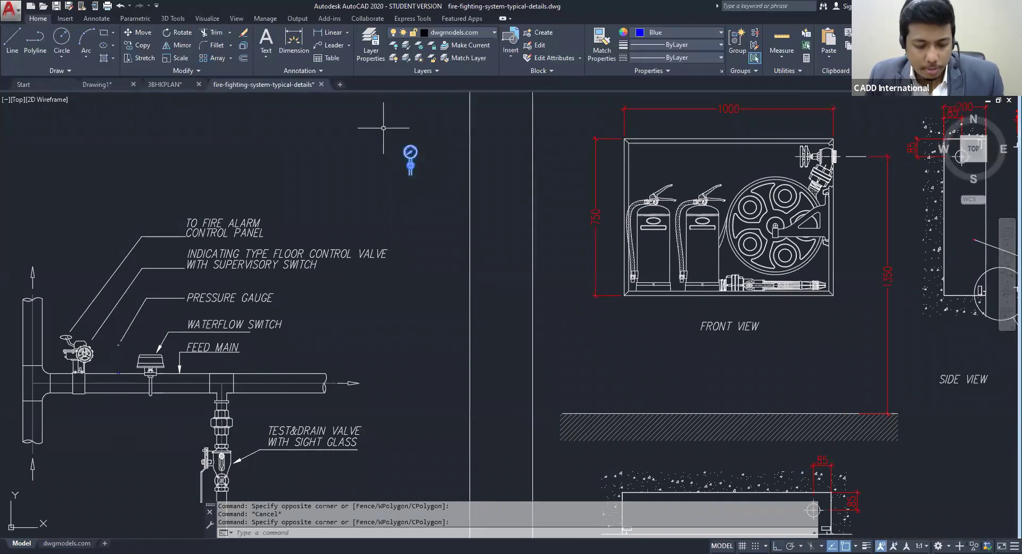
pyautogui.write('sc')
pyautogui.press('Return')
pyautogui.click(411, 165)
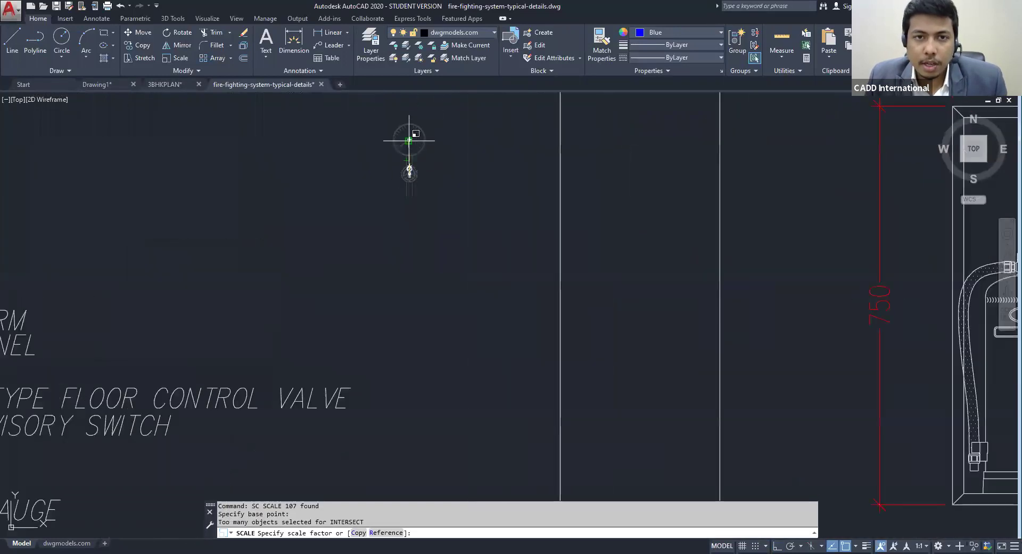
pyautogui.click(411, 156)
pyautogui.scroll(2, 417, 159)
pyautogui.press('Escape')
# Compare the reduced pressure gauge with the gap left at its former place on the feed main
pyautogui.moveTo(416, 159); pyautogui.dragTo(576, 23, button='middle')
pyautogui.scroll(-2, 583, 125)
pyautogui.moveTo(582, 125)
pyautogui.mouseDown(button='middle')
pyautogui.moveTo(598, 105)
pyautogui.moveTo(589, 164)
pyautogui.mouseUp(button='middle')
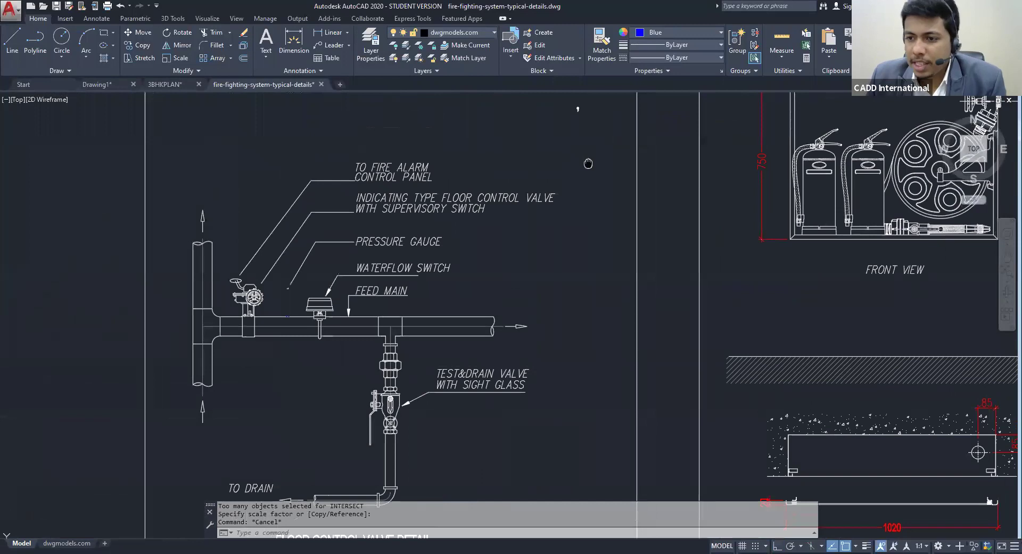
pyautogui.scroll(10, 253, 323)
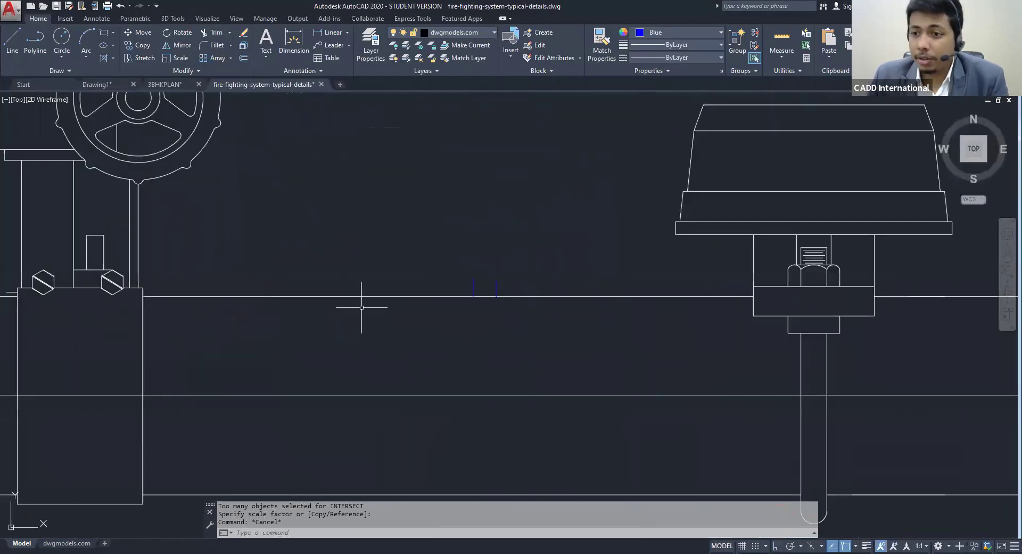
pyautogui.scroll(-8, 238, 296)
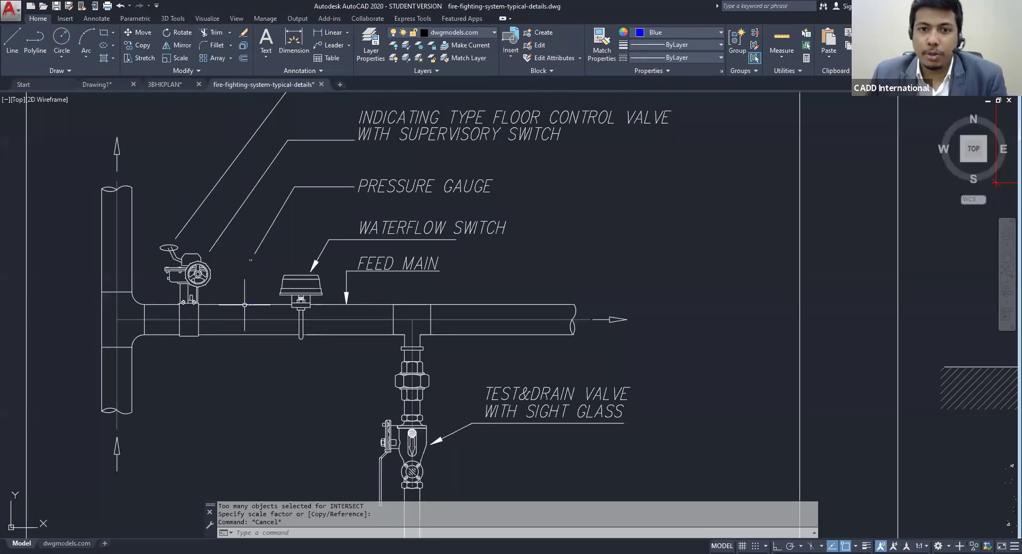
pyautogui.scroll(-5, 616, 222)
pyautogui.moveTo(562, 285); pyautogui.dragTo(537, 301, button='middle')
pyautogui.scroll(3, 570, 201)
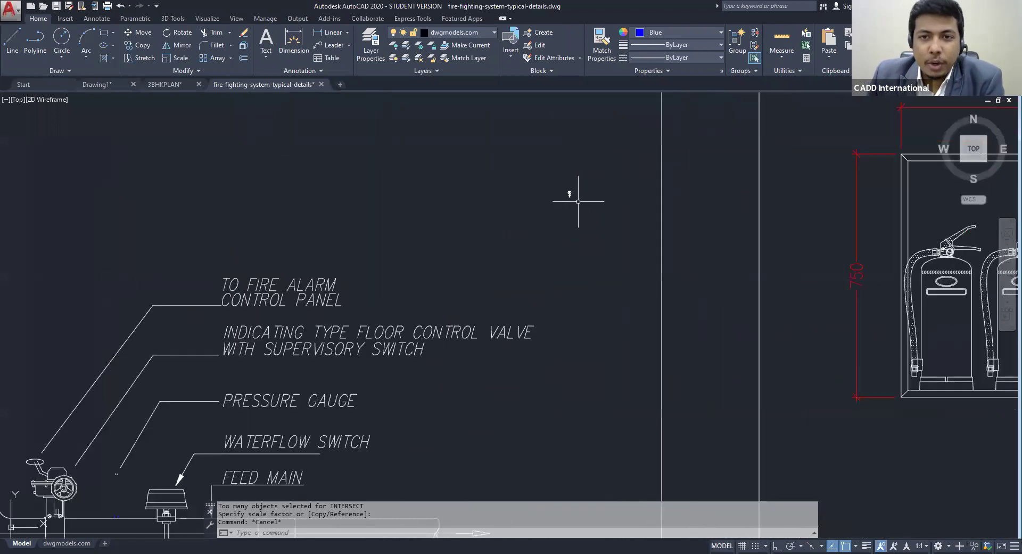
pyautogui.scroll(5, 555, 198)
pyautogui.scroll(3, 556, 198)
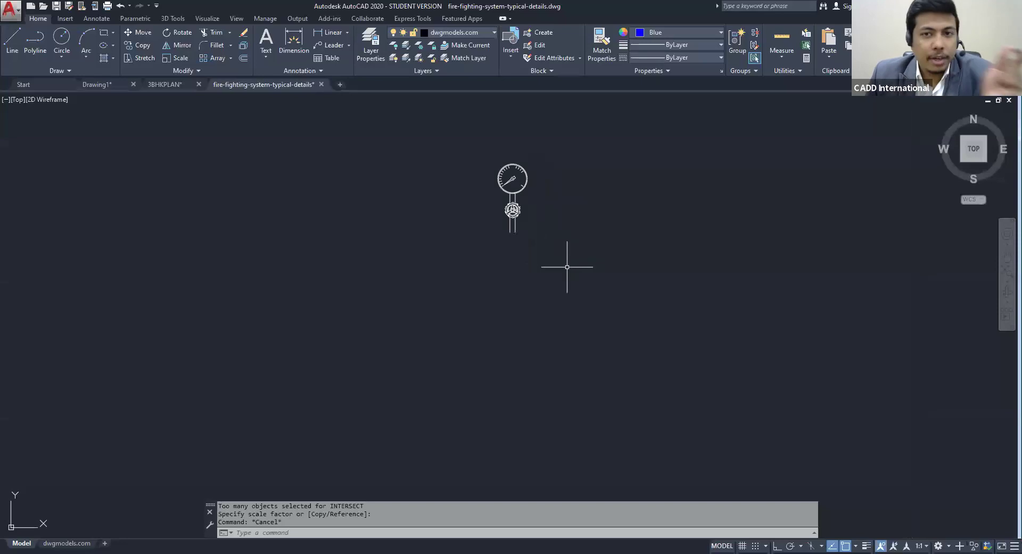
# Try to scale the reduced pressure gauge from the lower end of its left stem line, using the feed main gap as guide
pyautogui.click(592, 262)
pyautogui.click(446, 113)
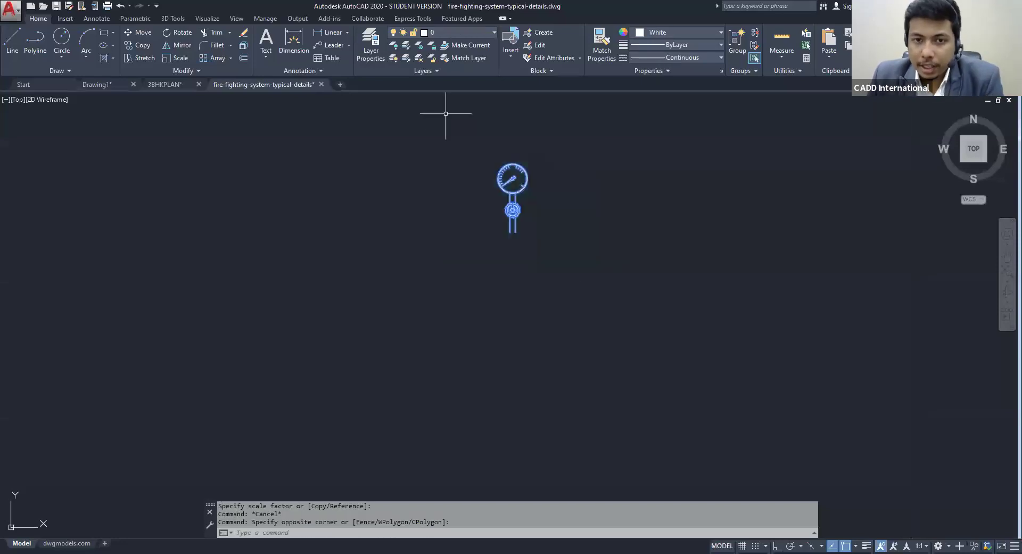
pyautogui.write('sc')
pyautogui.press('Return')
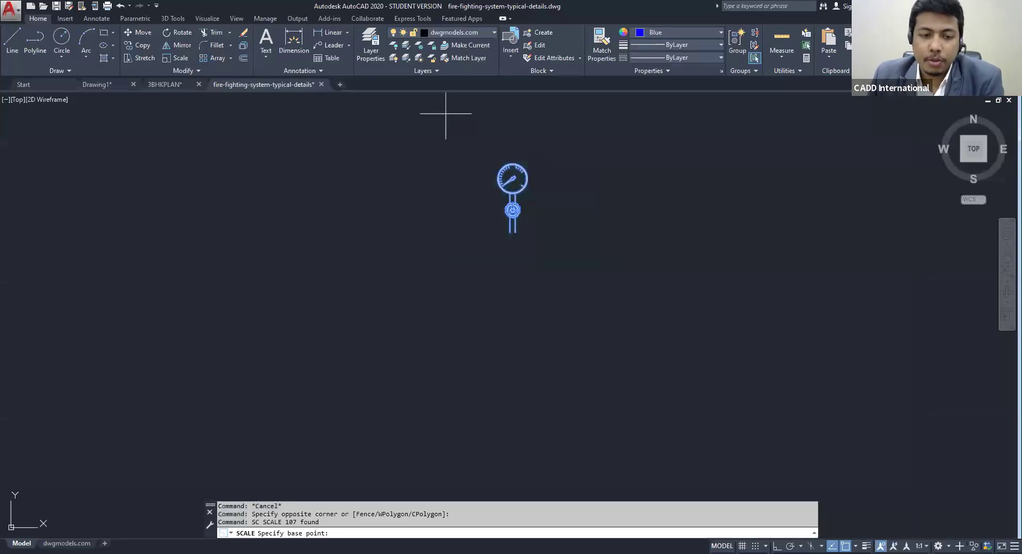
pyautogui.scroll(2, 474, 234)
pyautogui.click(541, 211)
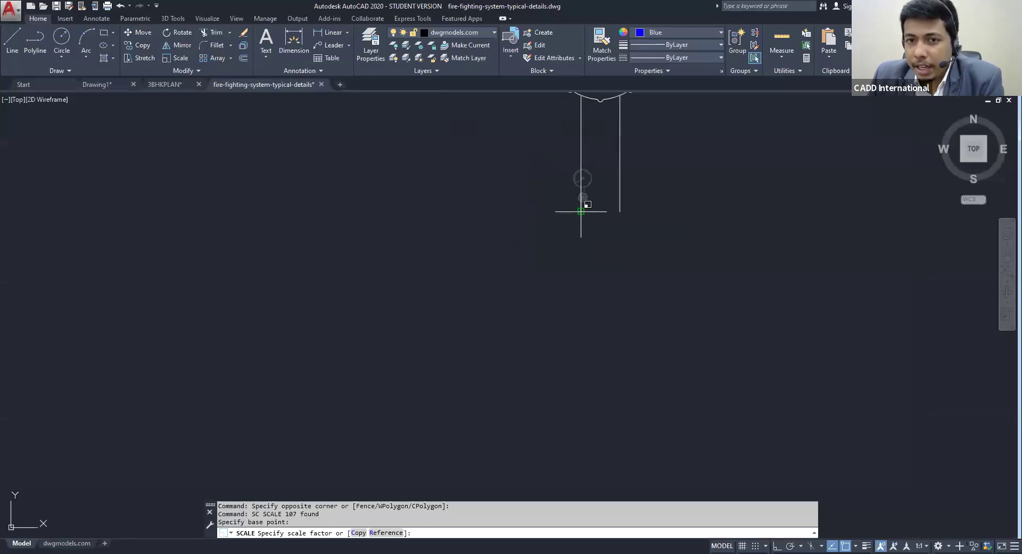
pyautogui.scroll(5, 393, 409)
pyautogui.scroll(2, 393, 410)
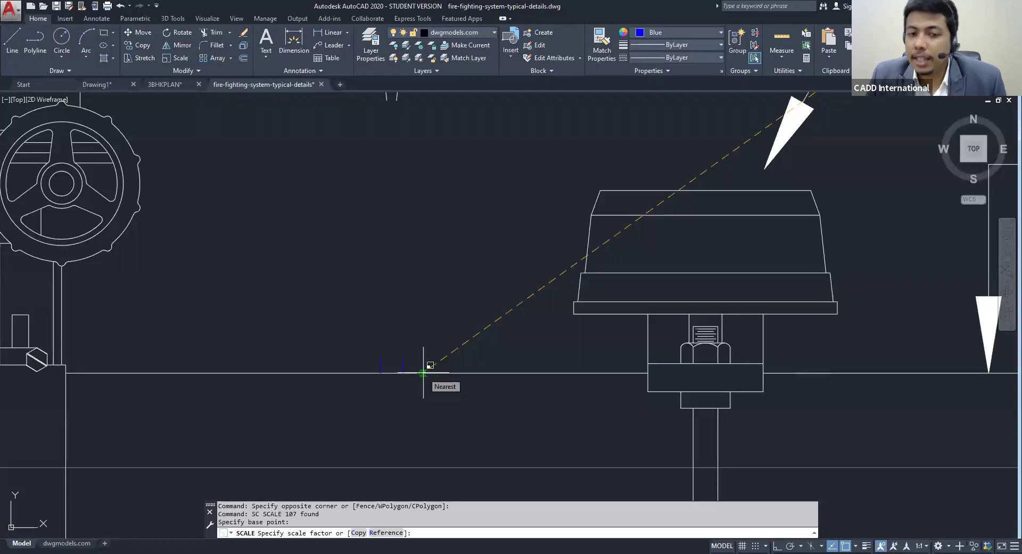
pyautogui.scroll(-3, 423, 373)
pyautogui.press('Escape')
pyautogui.press('Escape')
pyautogui.scroll(-2, 622, 315)
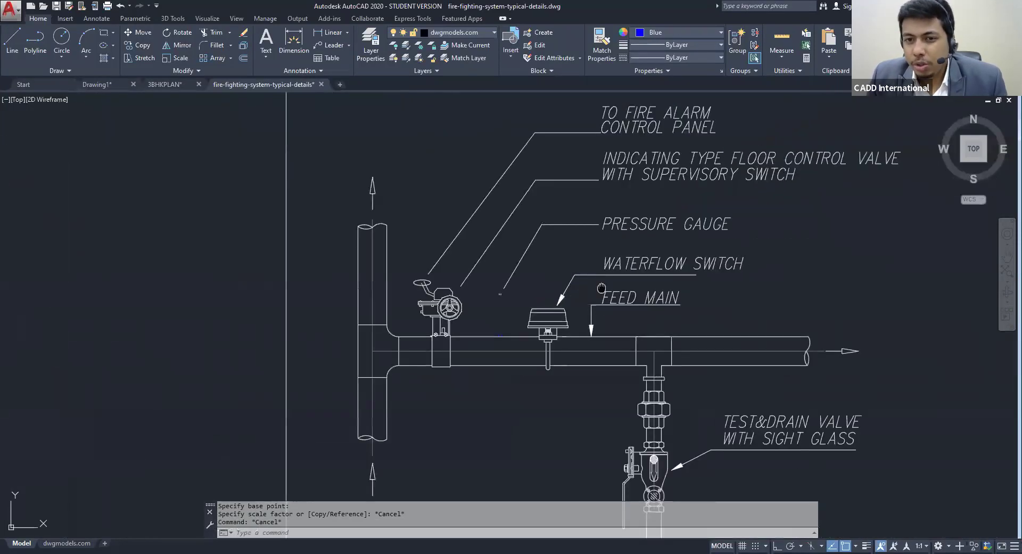
pyautogui.scroll(-3, 621, 315)
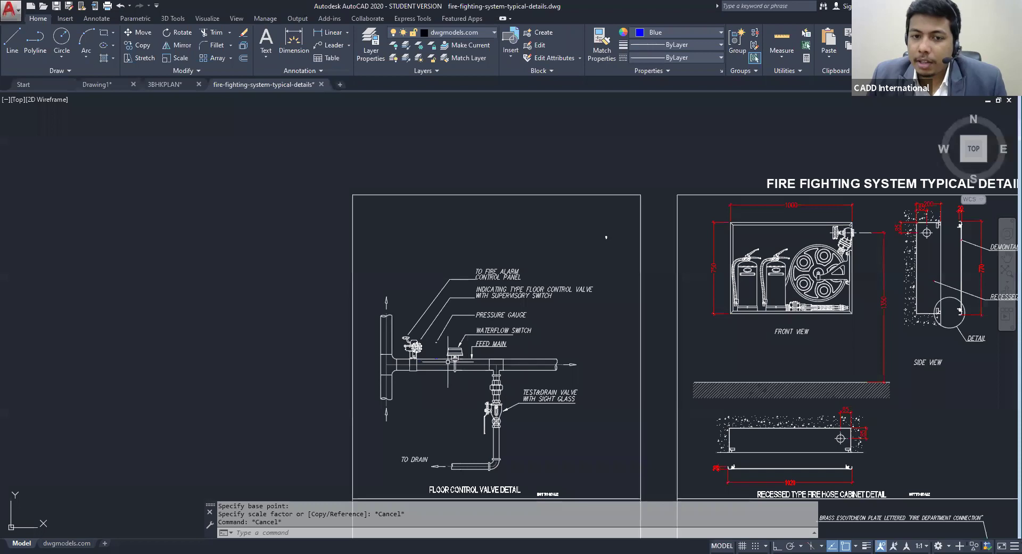
pyautogui.scroll(1, 707, 164)
pyautogui.scroll(4, 458, 351)
pyautogui.moveTo(467, 347); pyautogui.dragTo(519, 283, button='middle')
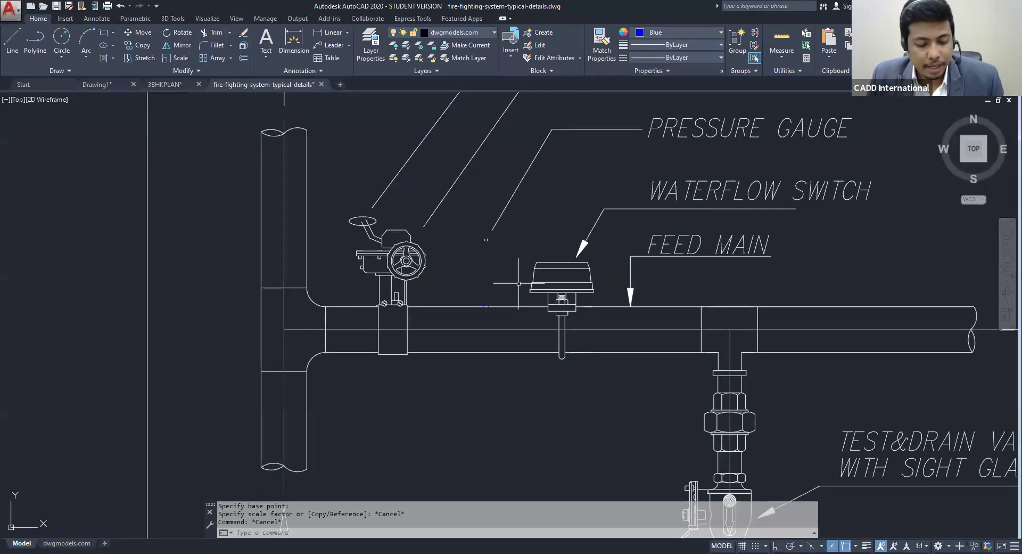
# Bring up the QuickCalc calculator and reposition its palette beside the drawing
pyautogui.write('QC')
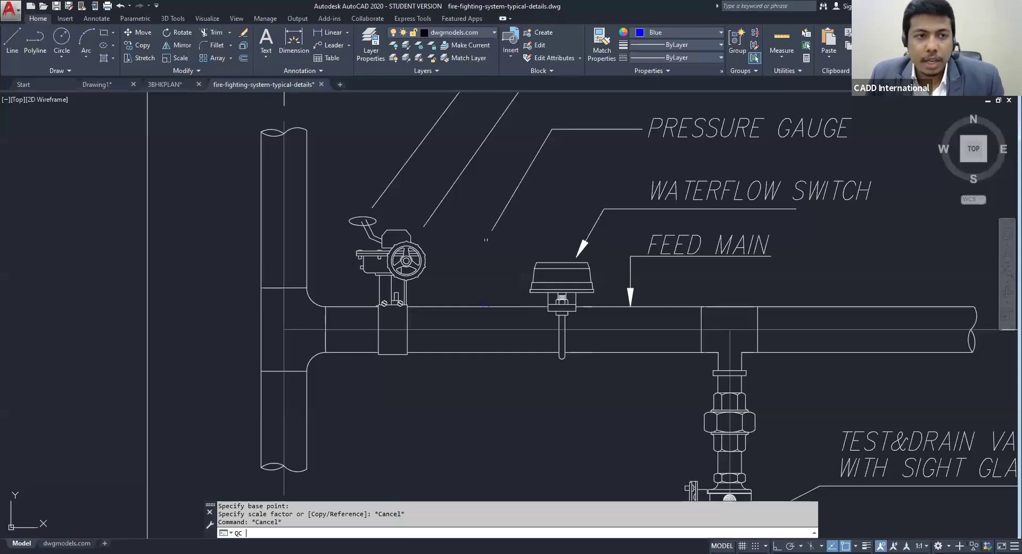
pyautogui.press('Return')
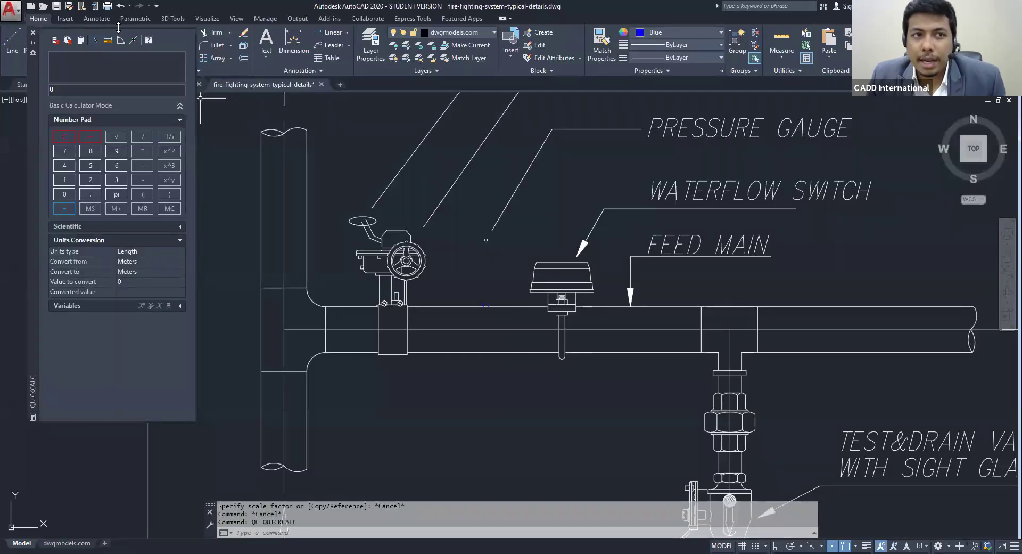
pyautogui.moveTo(106, 53); pyautogui.dragTo(151, 60)
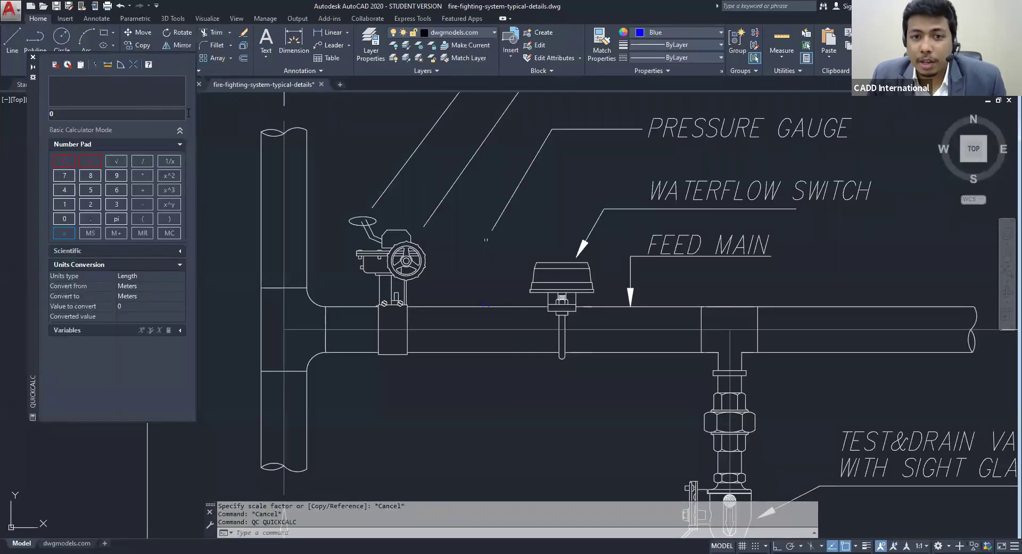
pyautogui.scroll(4, 481, 318)
pyautogui.write('DI')
pyautogui.press('Return')
pyautogui.click(482, 319)
pyautogui.press('Escape')
pyautogui.press('Escape')
pyautogui.press('Escape')
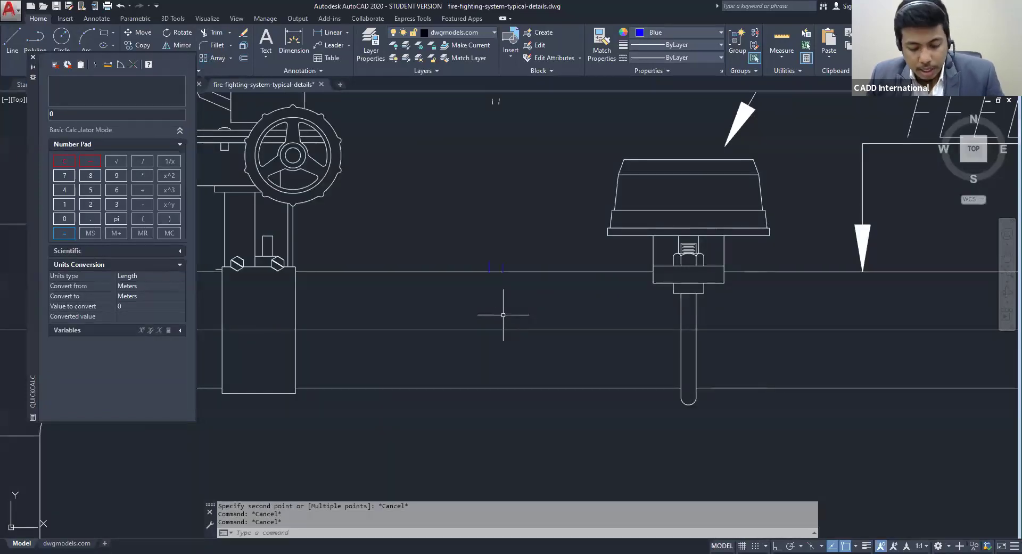
# Dimension the width of the pressure gauge's former stem gap on the feed main, placing the dimension just below the pipe line
pyautogui.write('DIM')
pyautogui.press('Return')
pyautogui.scroll(4, 503, 315)
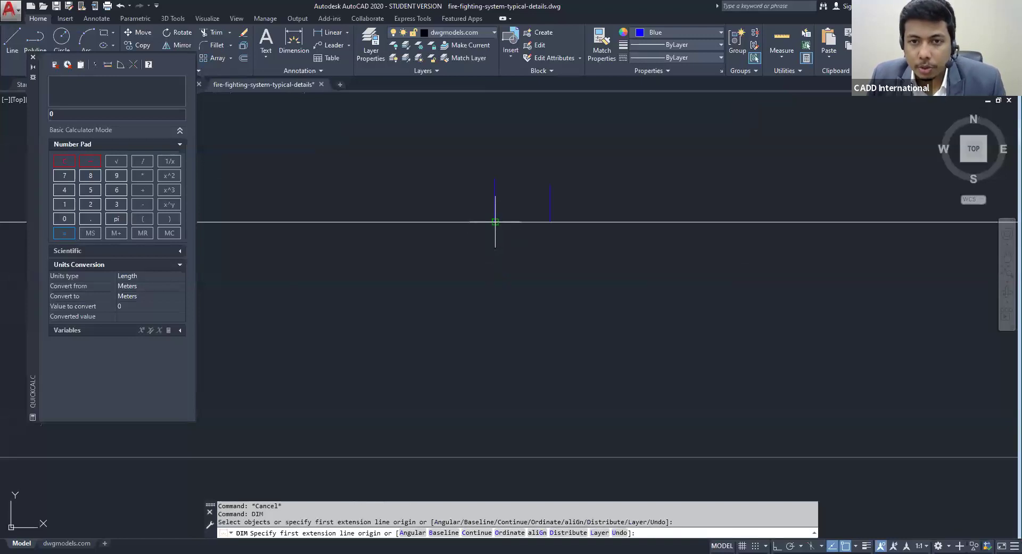
pyautogui.click(495, 221)
pyautogui.scroll(4, 550, 221)
pyautogui.click(515, 230)
pyautogui.scroll(-3, 607, 250)
pyautogui.click(613, 291)
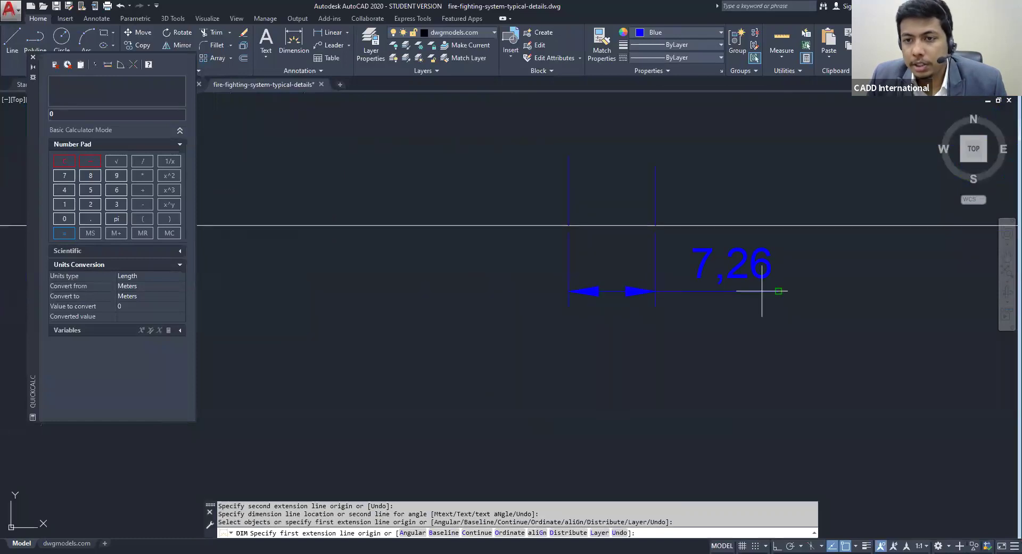
pyautogui.scroll(-3, 745, 282)
pyautogui.press('Escape')
pyautogui.press('Escape')
# Dimension the distance between the lower ends of the reduced pressure gauge's two stem lines, placing the dimension below the stem
pyautogui.scroll(-3, 692, 266)
pyautogui.scroll(4, 692, 266)
pyautogui.scroll(-4, 559, 263)
pyautogui.moveTo(559, 262); pyautogui.dragTo(224, 298, button='middle')
pyautogui.scroll(-4, 410, 266)
pyautogui.scroll(-2, 420, 267)
pyautogui.scroll(1, 223, 298)
pyautogui.scroll(5, 418, 141)
pyautogui.scroll(3, 561, 263)
pyautogui.moveTo(641, 331); pyautogui.dragTo(602, 228, button='middle')
pyautogui.scroll(3, 603, 233)
pyautogui.press('Escape')
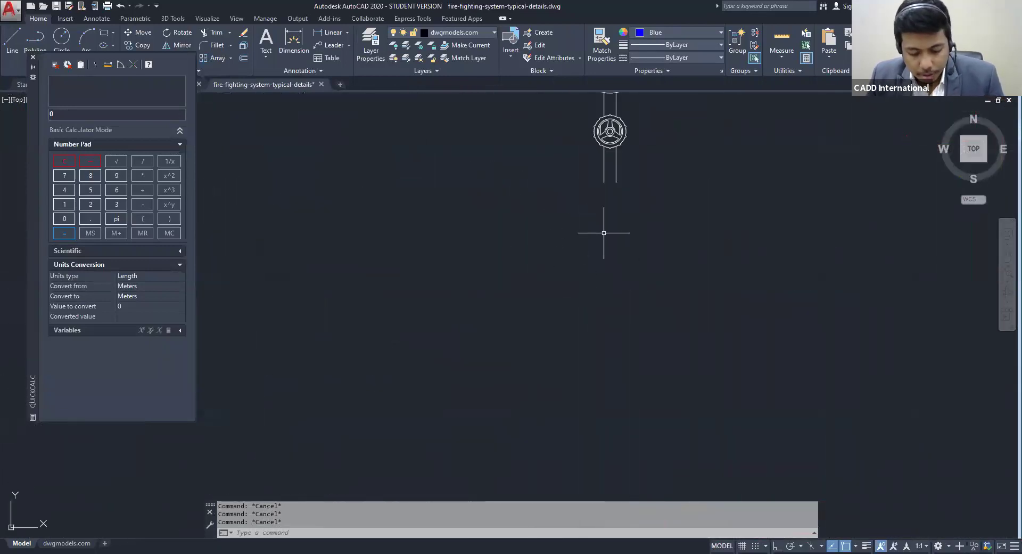
pyautogui.write('dim')
pyautogui.press('Return')
pyautogui.scroll(5, 636, 154)
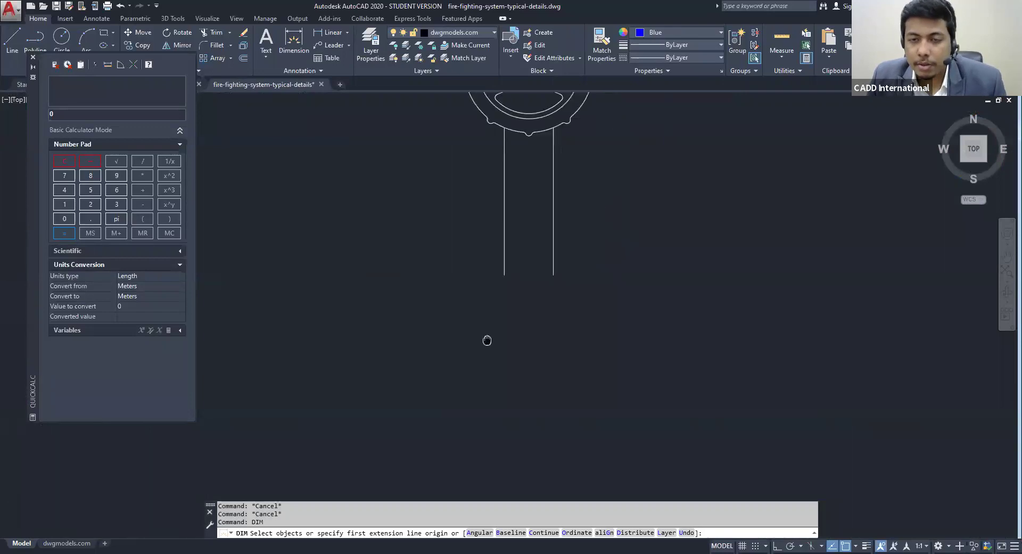
pyautogui.click(505, 276)
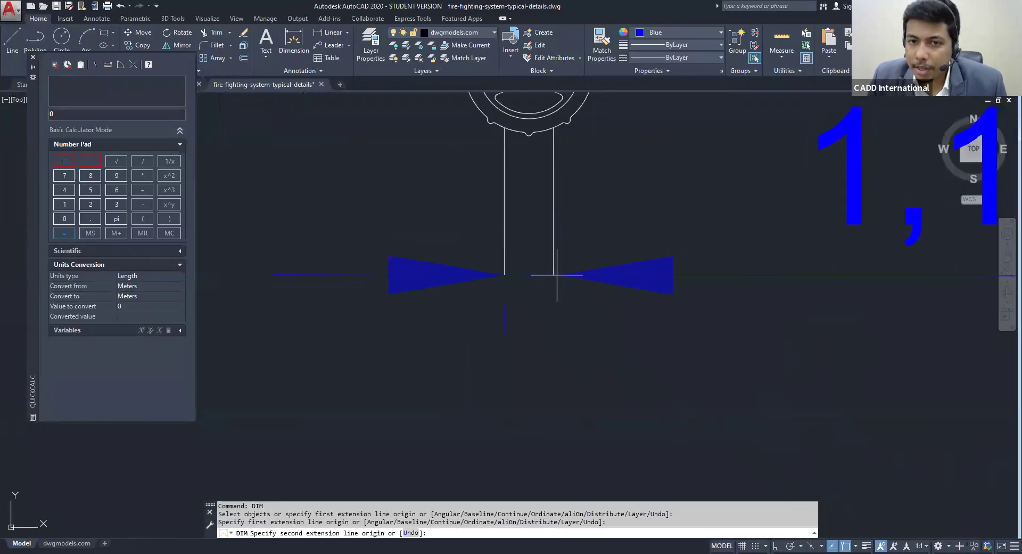
pyautogui.scroll(8, 556, 234)
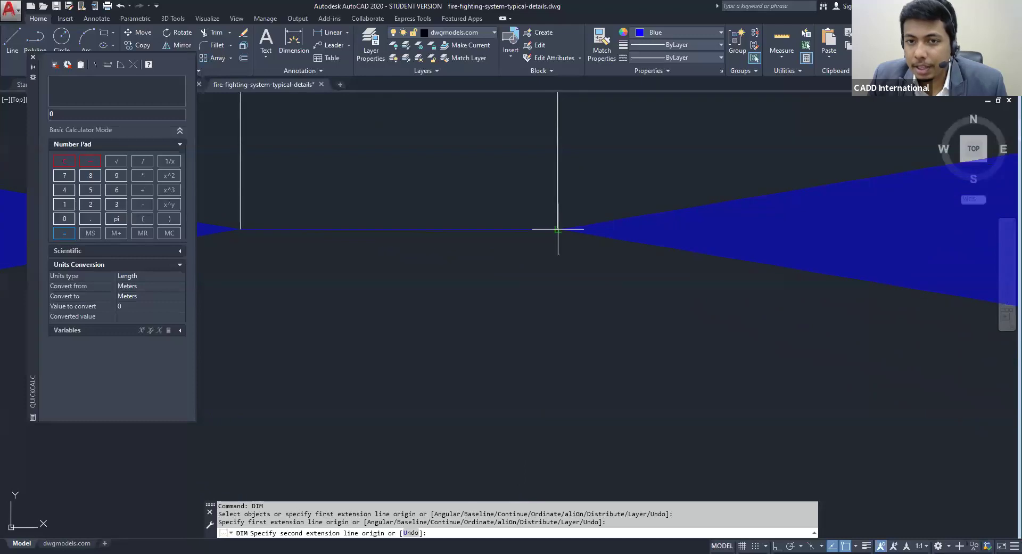
pyautogui.click(551, 260)
pyautogui.scroll(-5, 552, 260)
pyautogui.scroll(2, 536, 381)
pyautogui.scroll(-4, 541, 296)
pyautogui.click(555, 323)
pyautogui.press('Escape')
pyautogui.scroll(5, 610, 322)
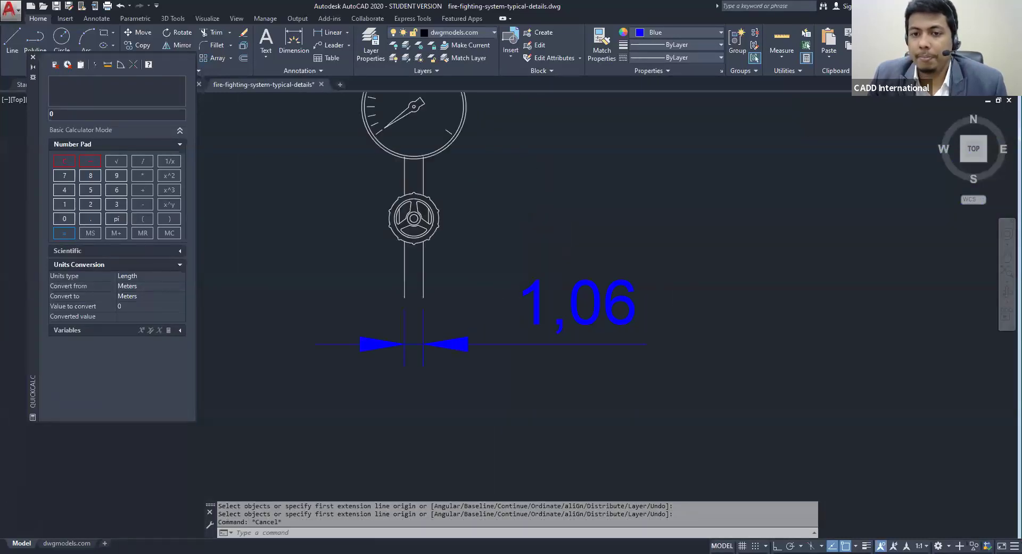
pyautogui.press('Escape')
pyautogui.press('Escape')
# Compare the stem width dimension of the reduced pressure gauge with the gap dimension on the feed main
pyautogui.scroll(-6, 610, 322)
pyautogui.scroll(2, 677, 289)
pyautogui.scroll(-2, 611, 327)
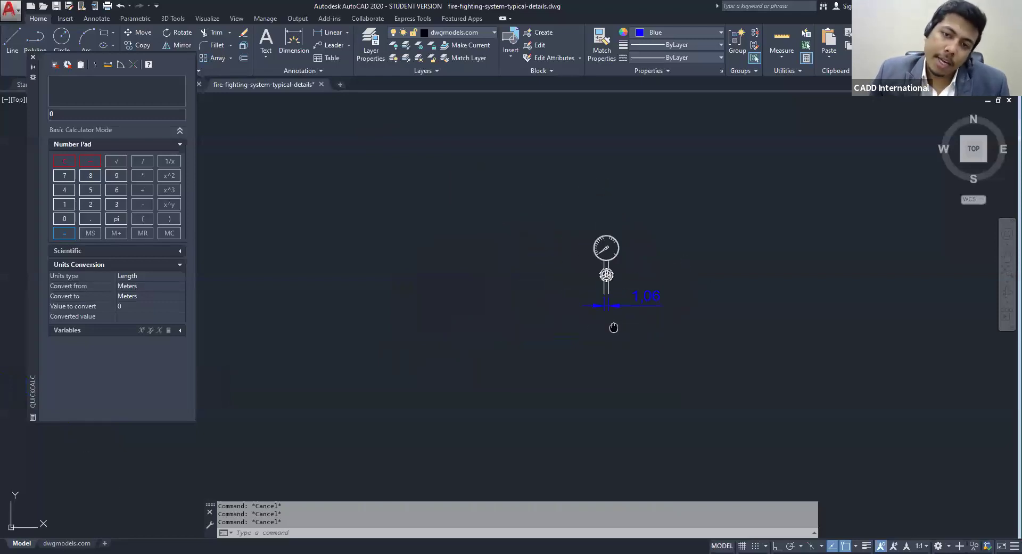
pyautogui.scroll(2, 683, 276)
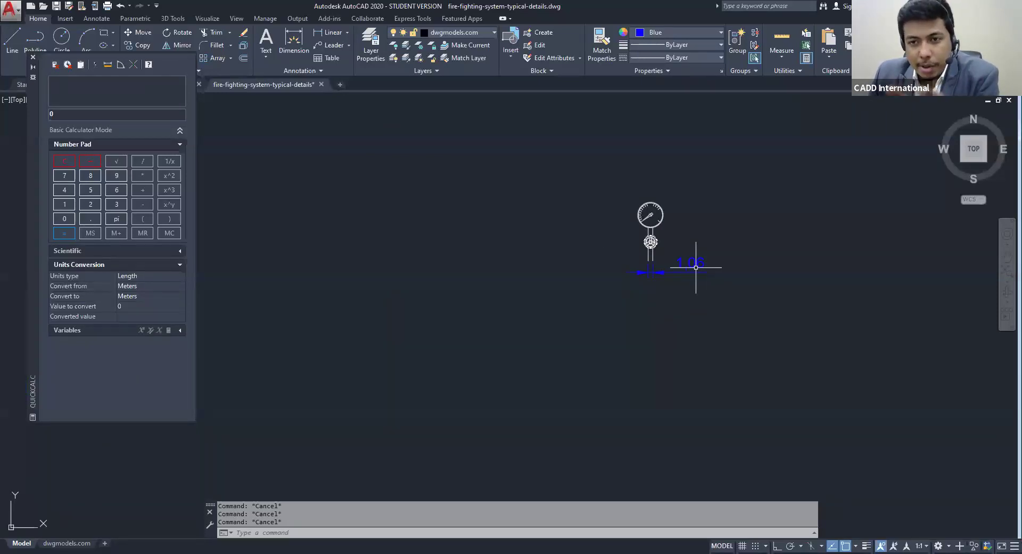
pyautogui.scroll(-4, 682, 294)
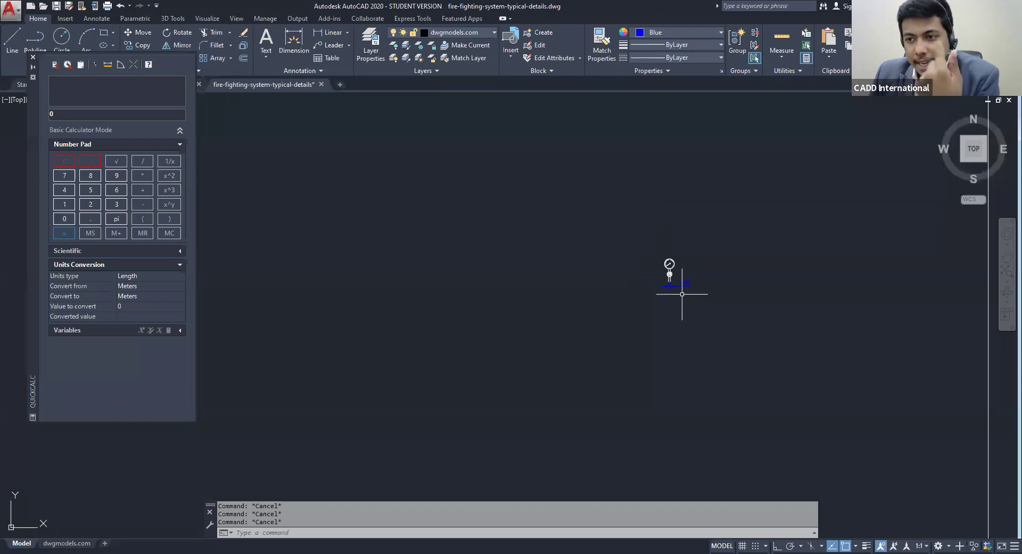
pyautogui.scroll(-5, 742, 222)
pyautogui.moveTo(620, 408); pyautogui.dragTo(685, 283, button='middle')
pyautogui.scroll(10, 644, 306)
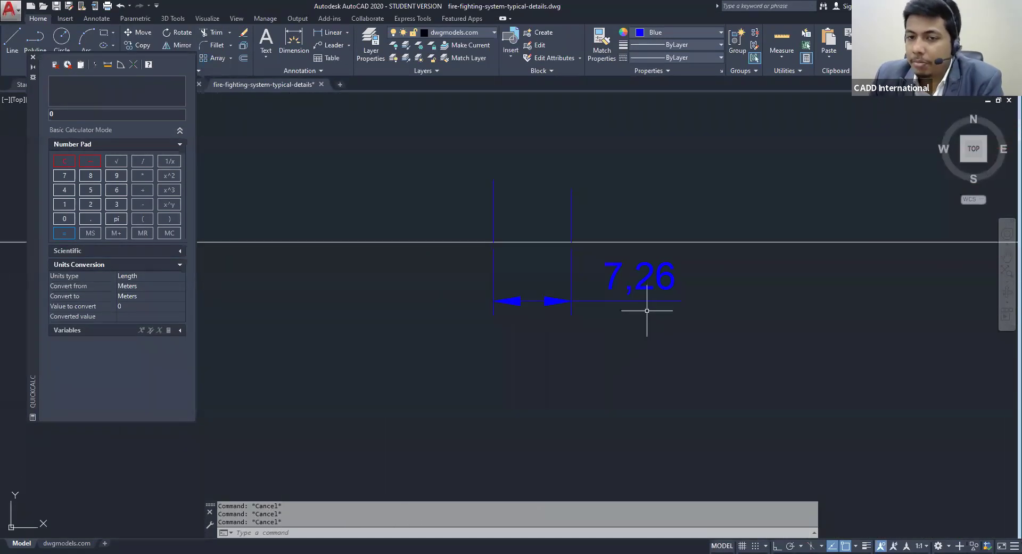
pyautogui.scroll(-5, 634, 330)
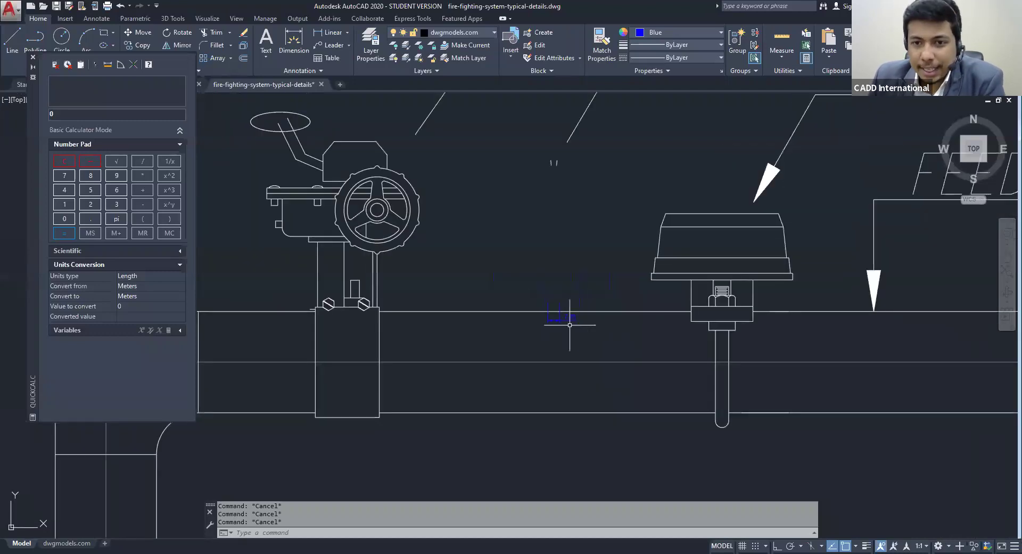
pyautogui.scroll(-3, 570, 324)
pyautogui.moveTo(569, 326); pyautogui.dragTo(493, 325, button='middle')
pyautogui.scroll(-4, 493, 325)
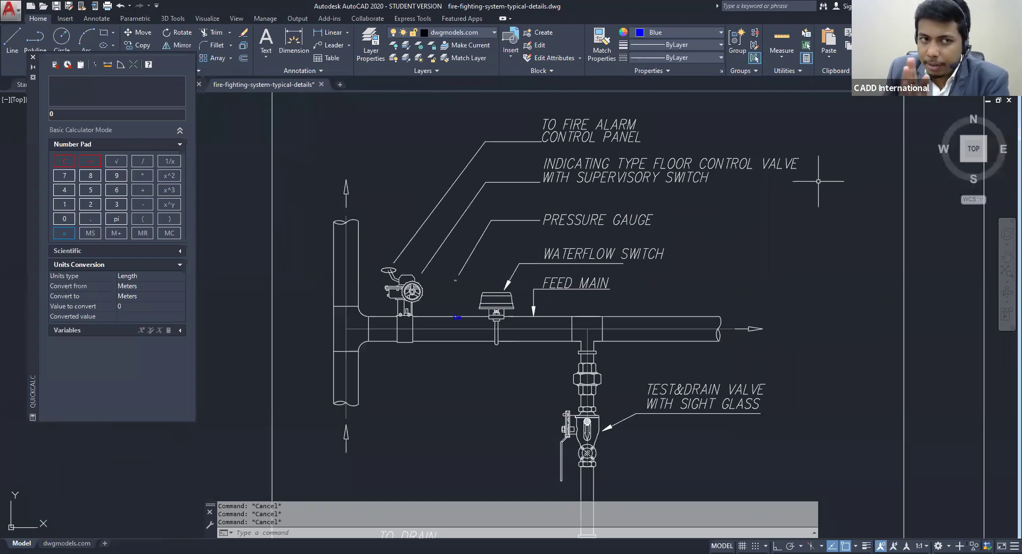
pyautogui.moveTo(769, 222)
pyautogui.mouseDown(button='middle')
pyautogui.moveTo(740, 230)
pyautogui.moveTo(604, 142)
pyautogui.moveTo(688, 200)
pyautogui.moveTo(573, 299)
pyautogui.moveTo(589, 230)
pyautogui.mouseUp(button='middle')
pyautogui.scroll(2, 605, 149)
pyautogui.scroll(-2, 573, 298)
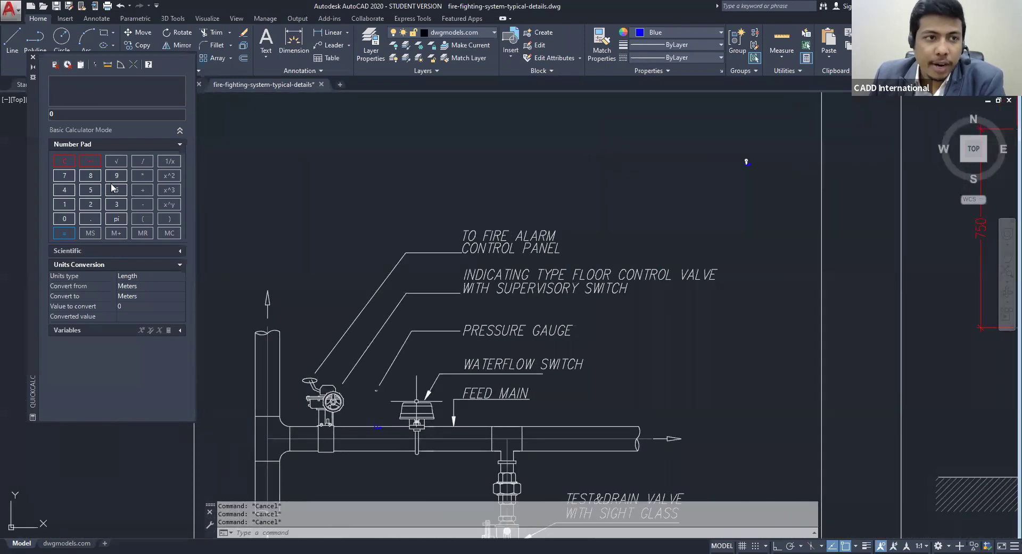
# Calculate the required scale factor as 7.26/1.06, the feed main gap divided by the reduced gauge's stem width
pyautogui.click(64, 176)
pyautogui.click(91, 219)
pyautogui.click(90, 204)
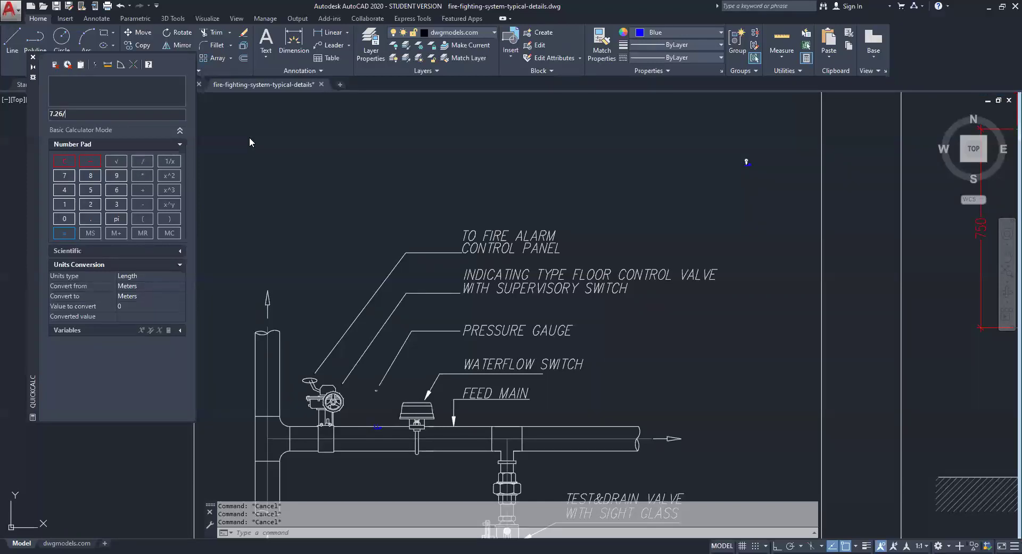
pyautogui.scroll(4, 747, 159)
pyautogui.moveTo(738, 195); pyautogui.dragTo(482, 217, button='middle')
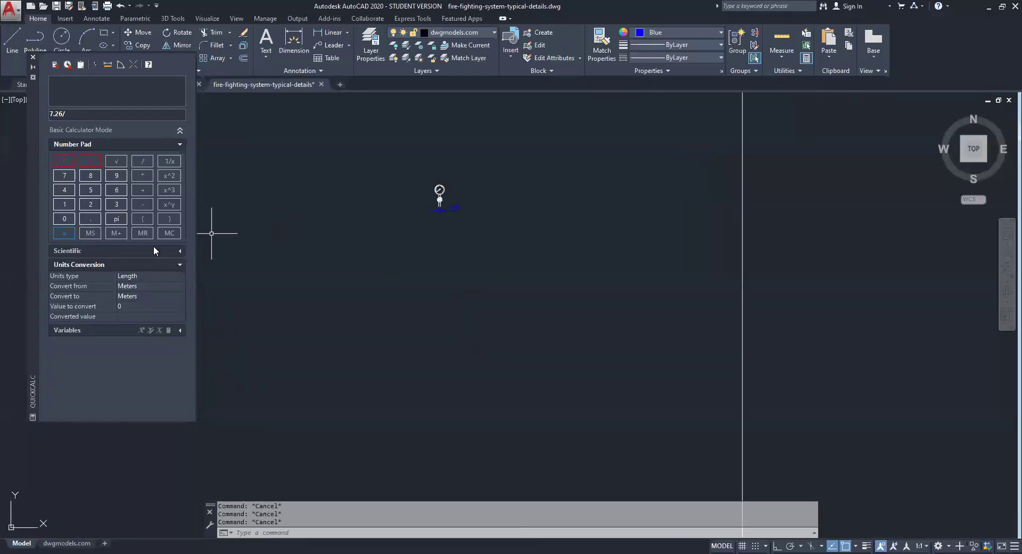
pyautogui.click(64, 204)
pyautogui.click(90, 219)
pyautogui.click(65, 219)
pyautogui.click(115, 190)
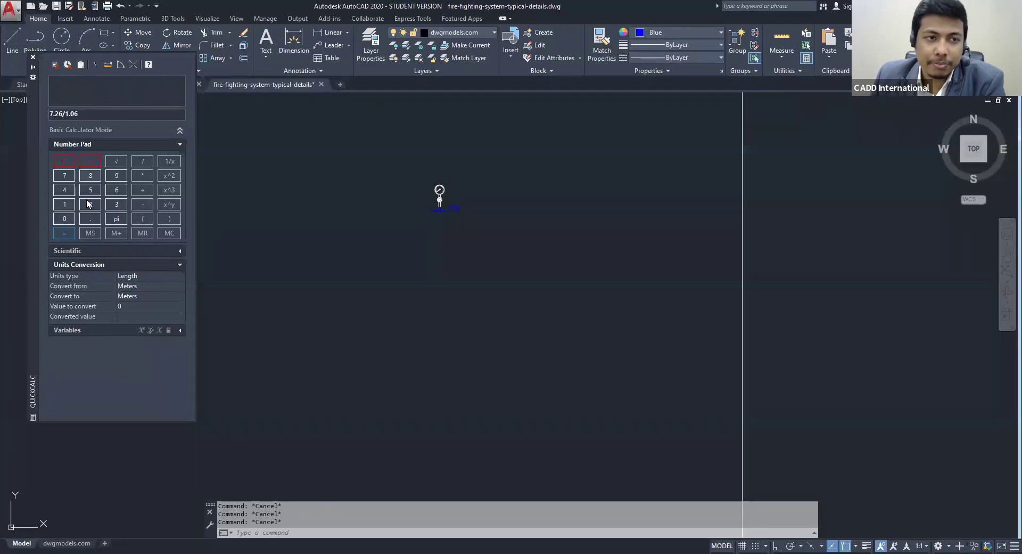
pyautogui.click(65, 234)
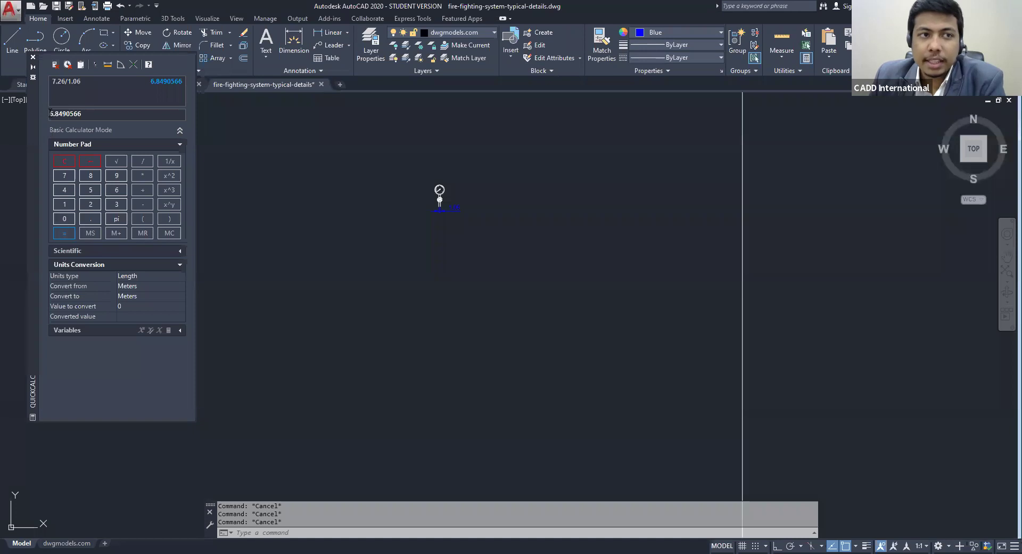
pyautogui.scroll(5, 469, 190)
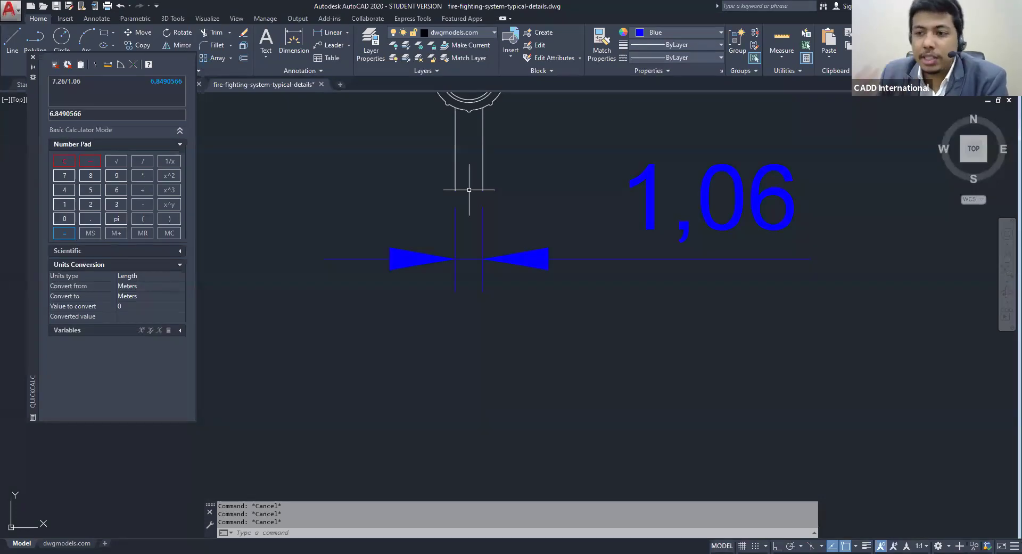
pyautogui.scroll(-4, 566, 210)
pyautogui.click(599, 200)
pyautogui.scroll(-5, 554, 178)
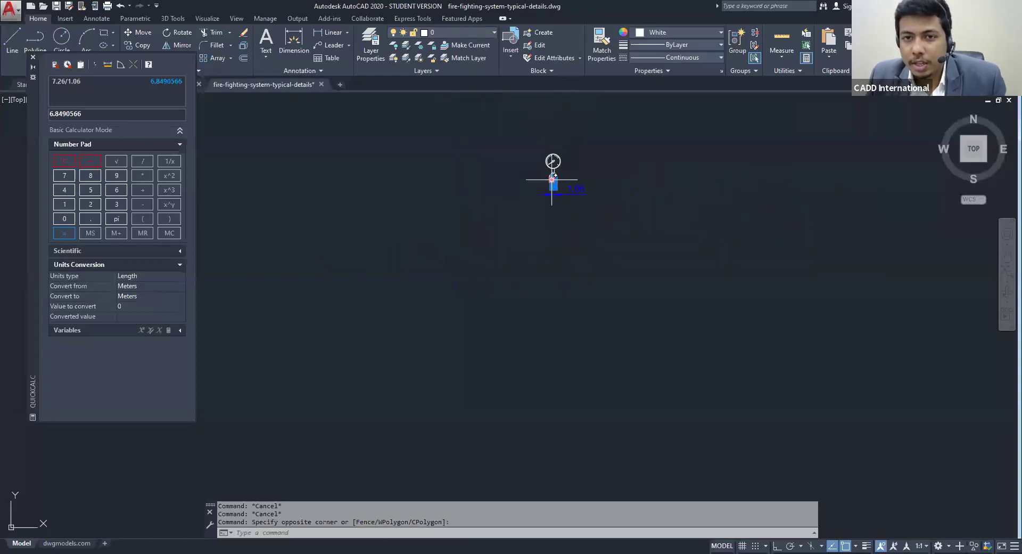
pyautogui.scroll(5, 552, 178)
pyautogui.press('Escape')
# Scale the reduced pressure gauge and its stem dimension by a factor of 6.84 from the lower end of the left stem line
pyautogui.scroll(-2, 551, 189)
pyautogui.moveTo(555, 203); pyautogui.dragTo(557, 264, button='middle')
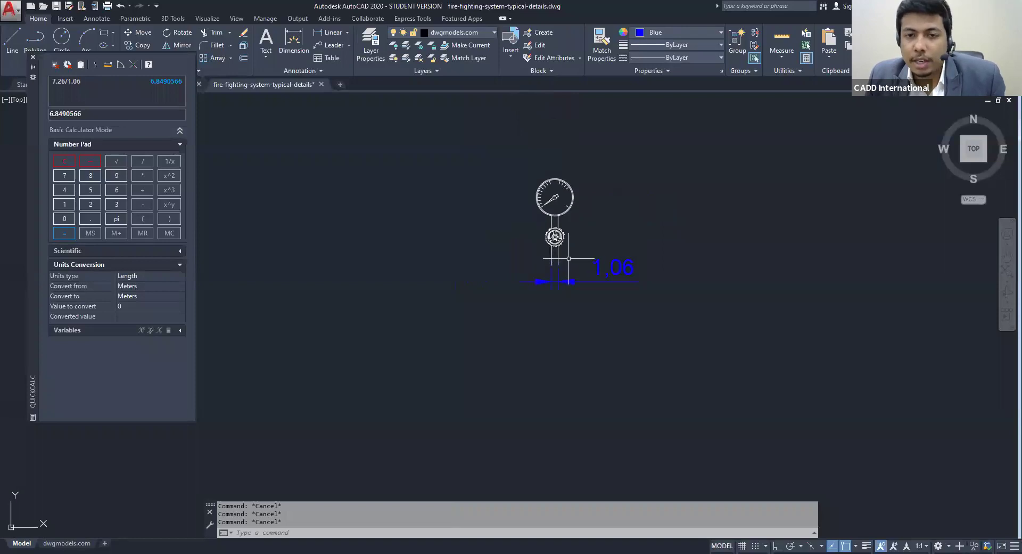
pyautogui.click(581, 264)
pyautogui.click(540, 173)
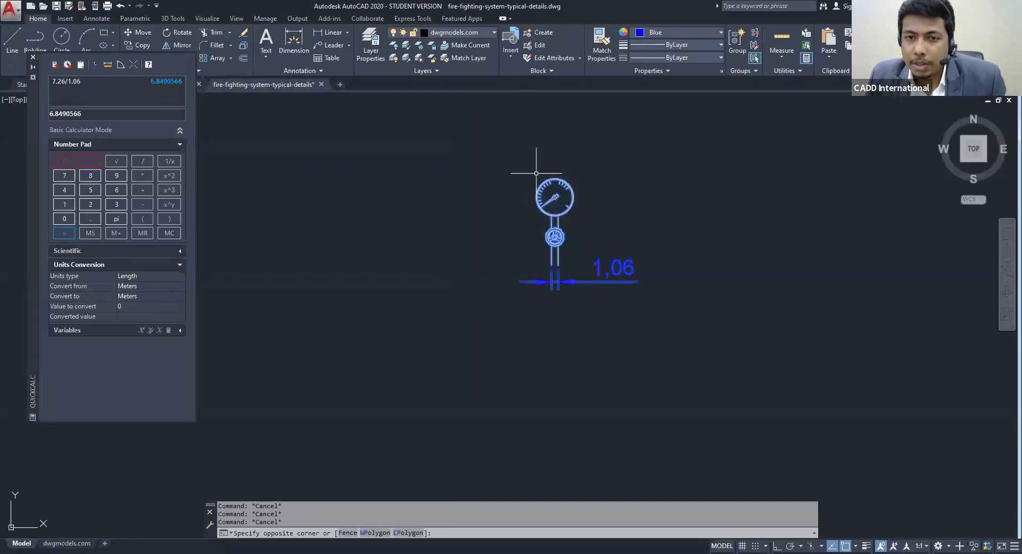
pyautogui.write('sc')
pyautogui.press('Return')
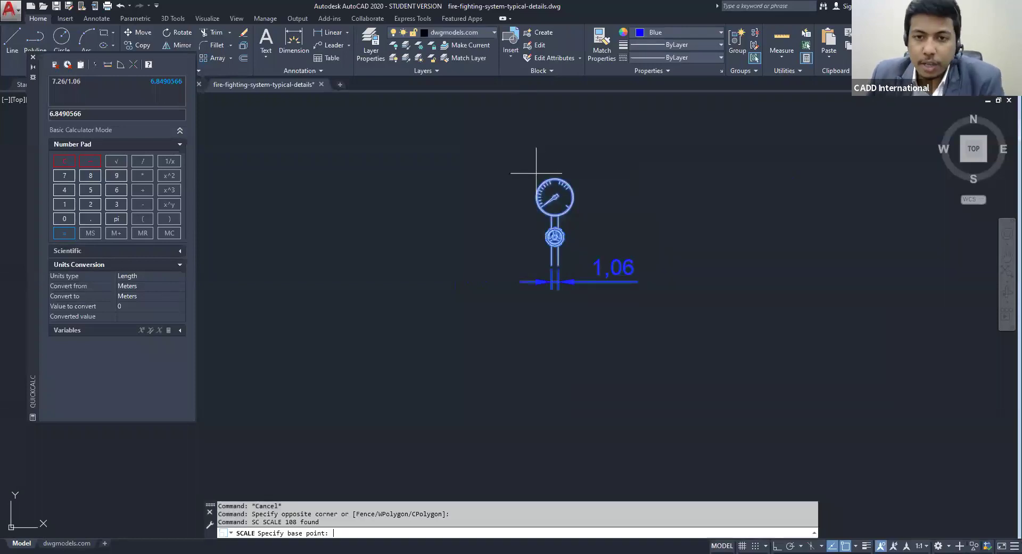
pyautogui.scroll(4, 542, 252)
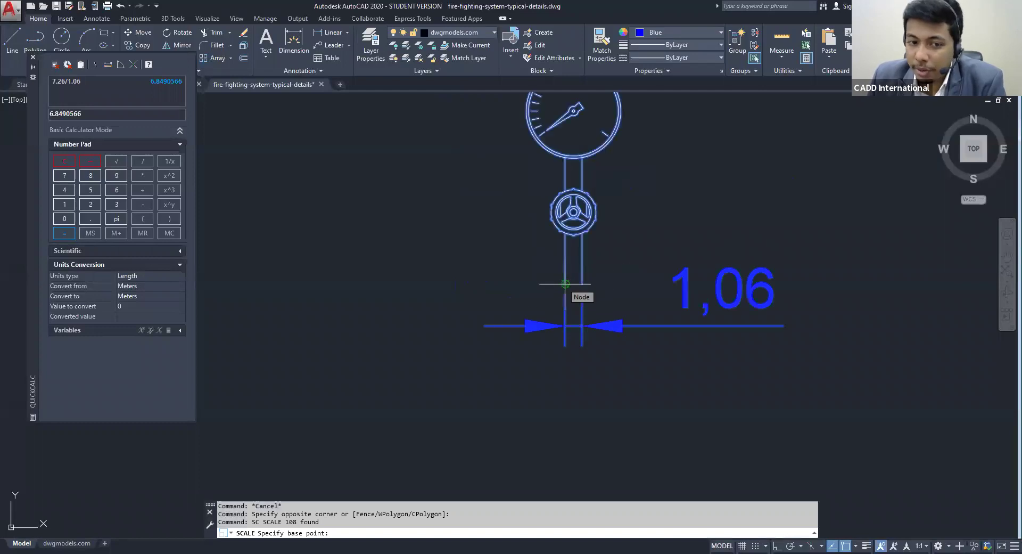
pyautogui.click(565, 284)
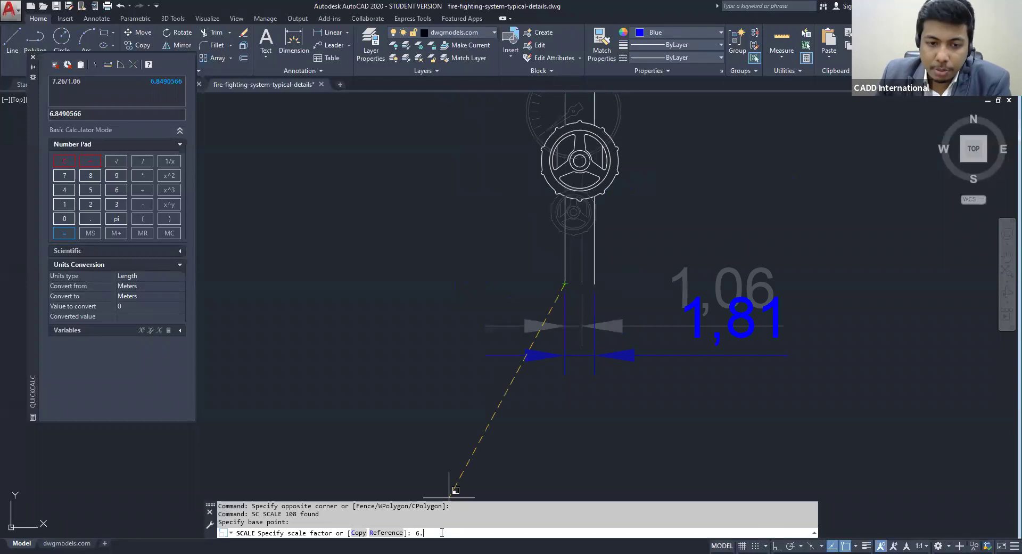
pyautogui.write('6.84')
pyautogui.press('Return')
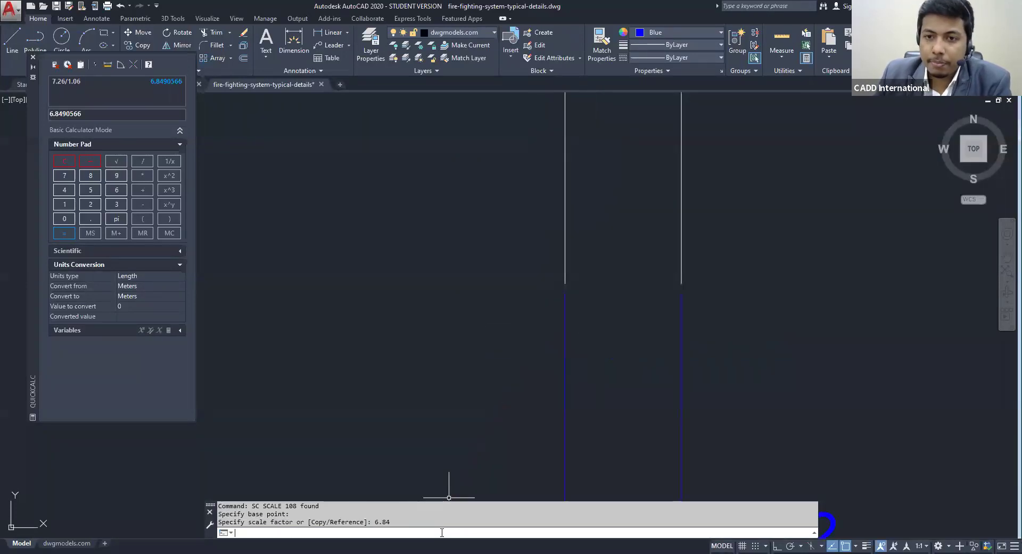
pyautogui.scroll(-10, 586, 340)
pyautogui.click(657, 284)
pyautogui.click(557, 181)
pyautogui.press('Escape')
pyautogui.press('Escape')
# Try to copy the scaled pressure gauge from the lower end of its left stem line to the feed main gap
pyautogui.scroll(5, 675, 301)
pyautogui.scroll(-2, 682, 394)
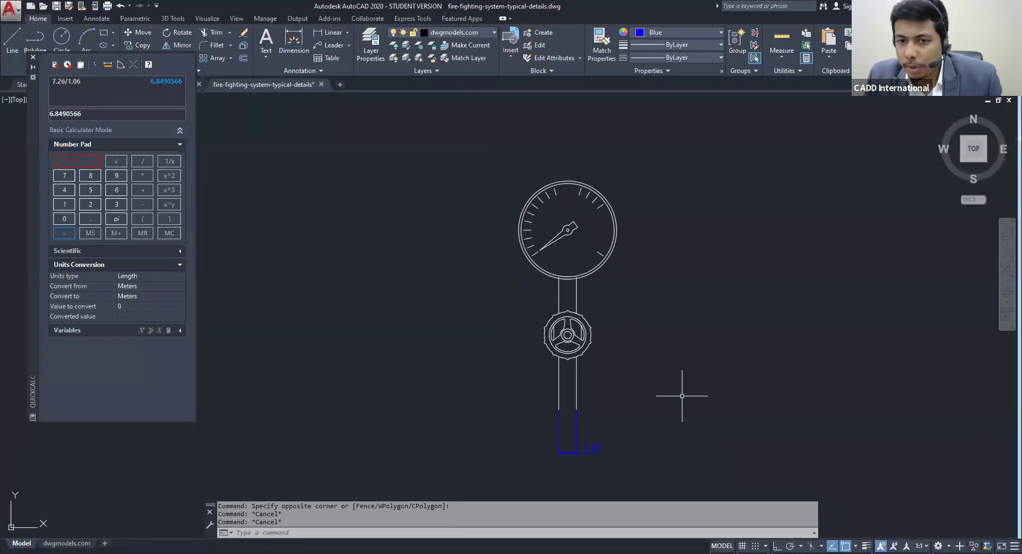
pyautogui.click(682, 395)
pyautogui.click(463, 160)
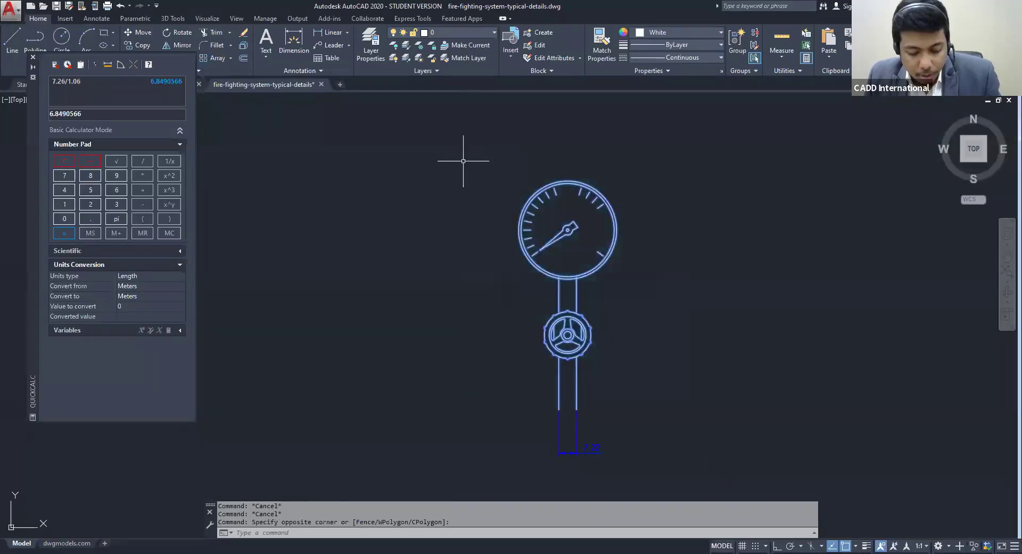
pyautogui.write('co')
pyautogui.press('Return')
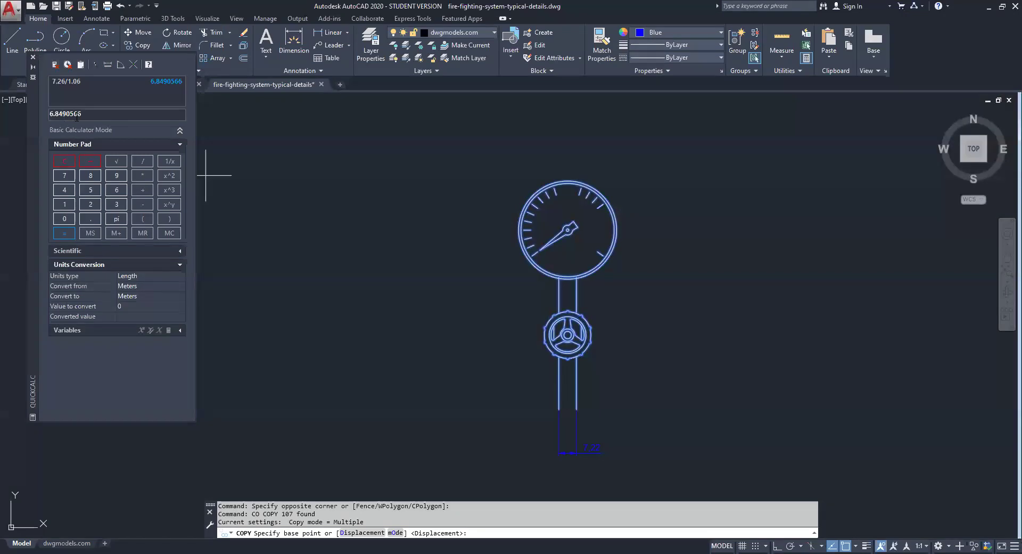
pyautogui.click(558, 409)
pyautogui.scroll(-2, 389, 397)
pyautogui.moveTo(362, 413); pyautogui.dragTo(944, 152, button='middle')
pyautogui.scroll(-6, 620, 277)
pyautogui.scroll(10, 634, 379)
pyautogui.moveTo(636, 397); pyautogui.dragTo(556, 140, button='middle')
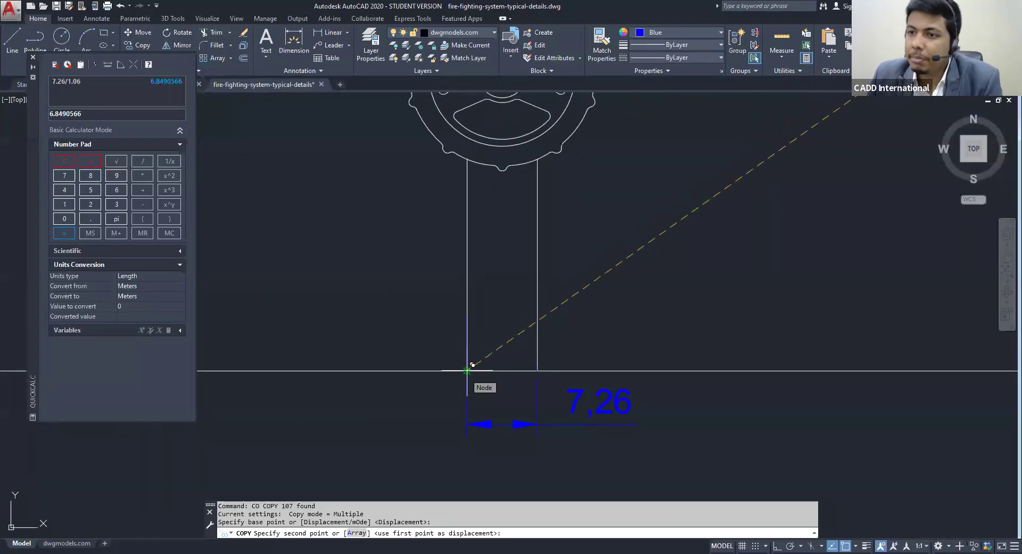
pyautogui.scroll(6, 473, 365)
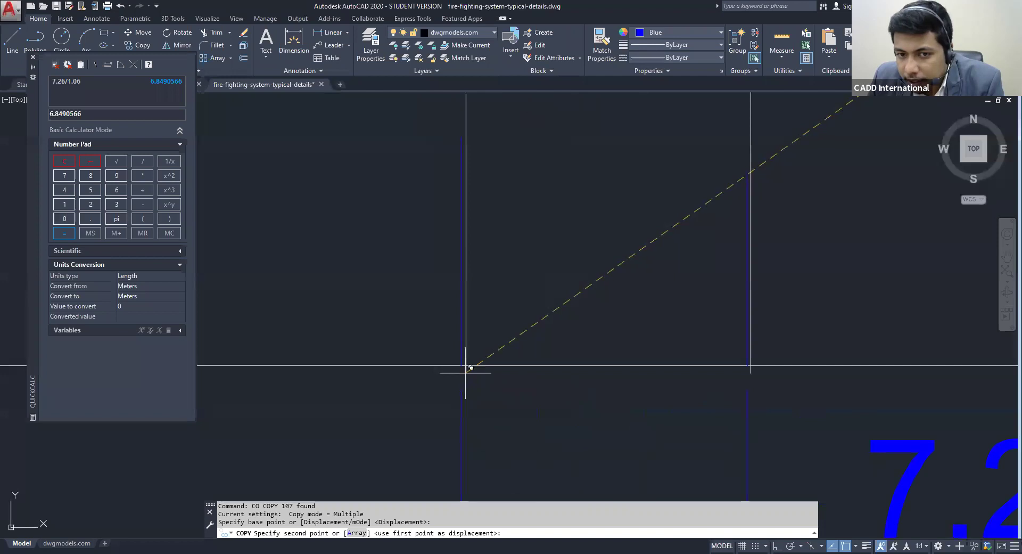
pyautogui.scroll(-8, 467, 359)
pyautogui.scroll(-3, 479, 240)
pyautogui.moveTo(626, 159); pyautogui.dragTo(542, 235, button='middle')
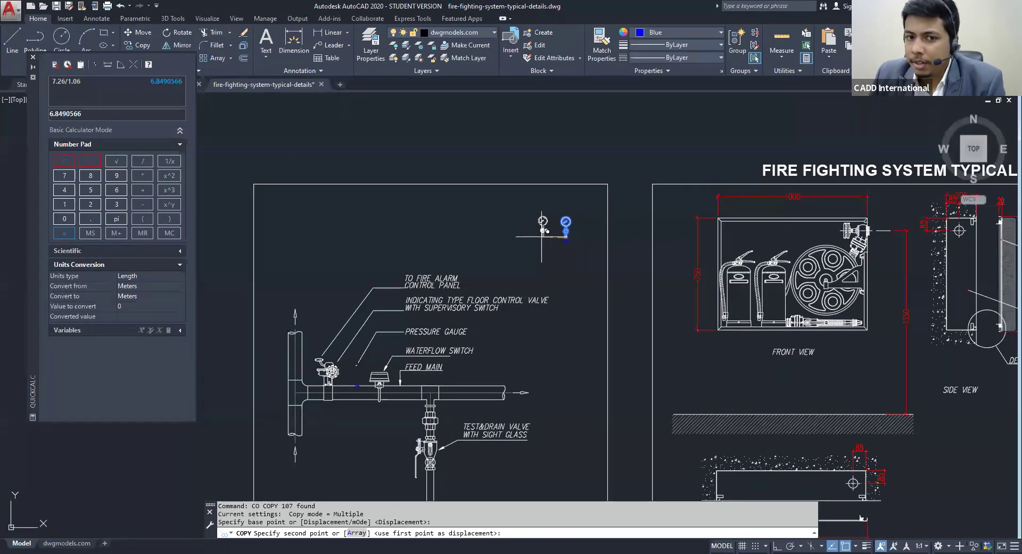
pyautogui.press('Escape')
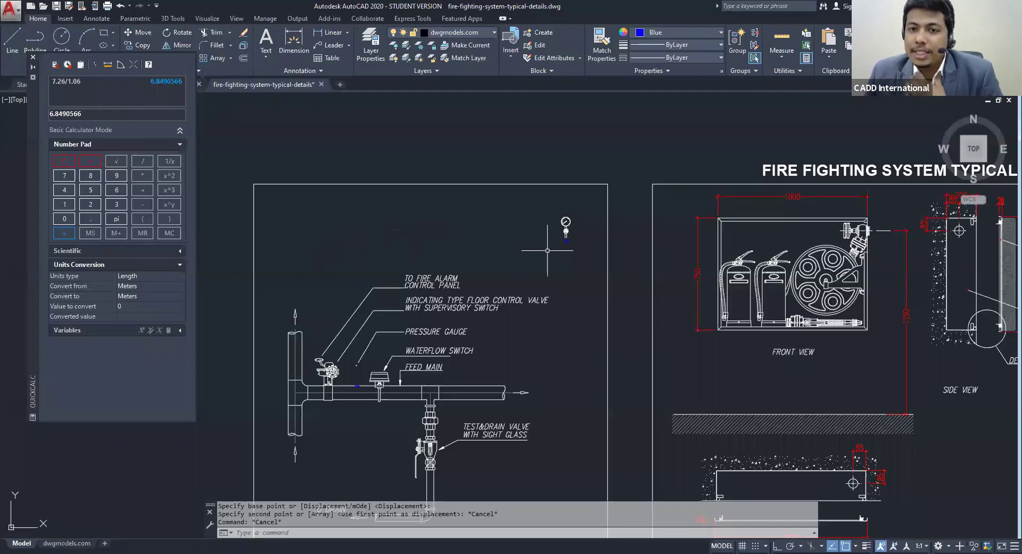
# Erase the stem width dimension below the scaled pressure gauge
pyautogui.scroll(2, 565, 245)
pyautogui.scroll(3, 586, 243)
pyautogui.click(631, 245)
pyautogui.click(516, 188)
pyautogui.press('Delete')
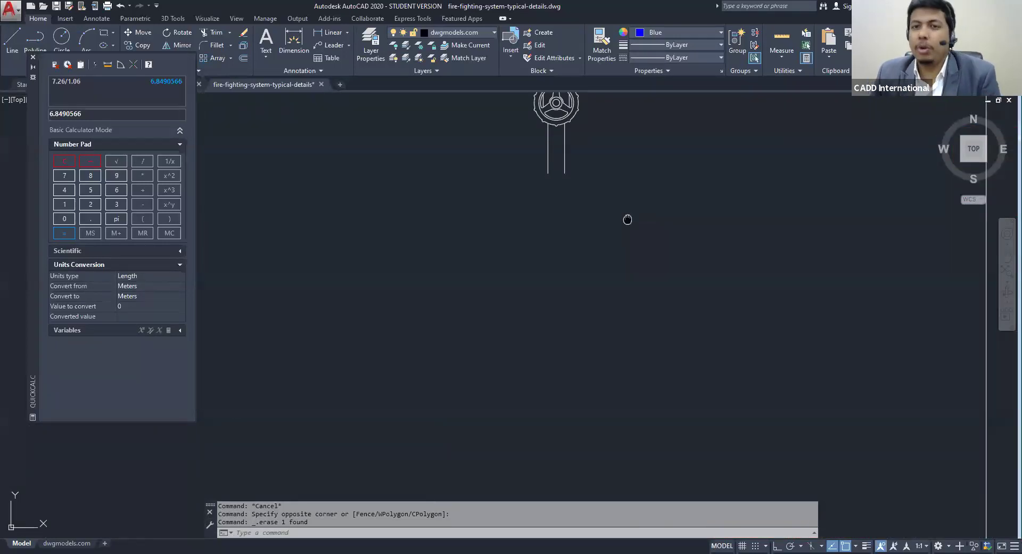
pyautogui.moveTo(627, 219); pyautogui.dragTo(689, 242, button='middle')
pyautogui.scroll(-4, 681, 240)
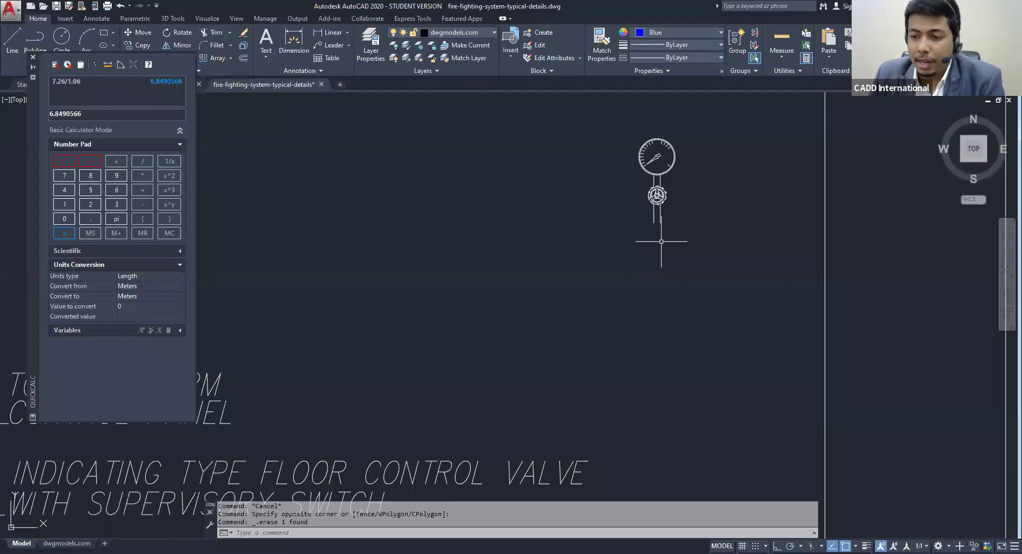
pyautogui.click(719, 253)
pyautogui.click(599, 116)
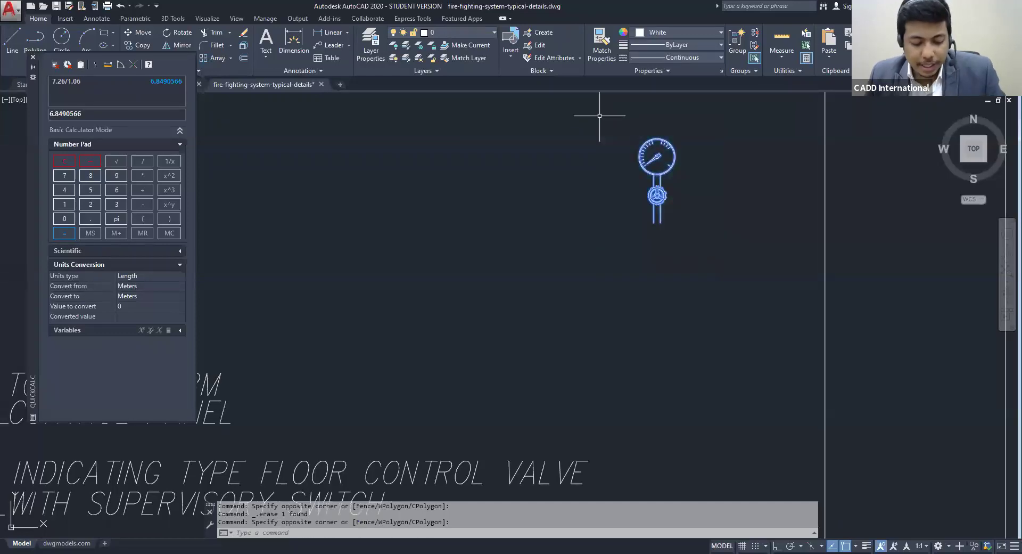
pyautogui.write('sc')
pyautogui.press('Return')
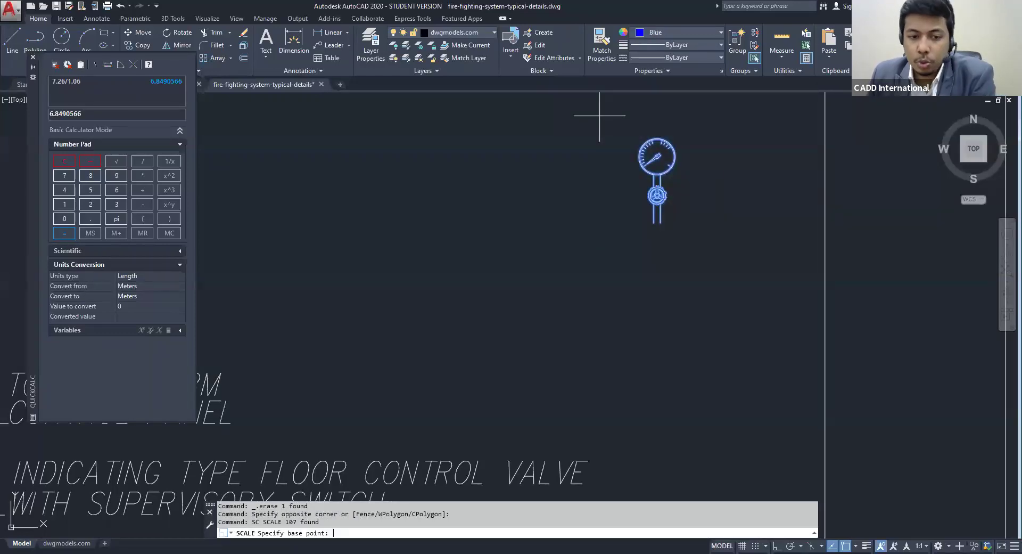
pyautogui.scroll(6, 660, 213)
pyautogui.click(616, 214)
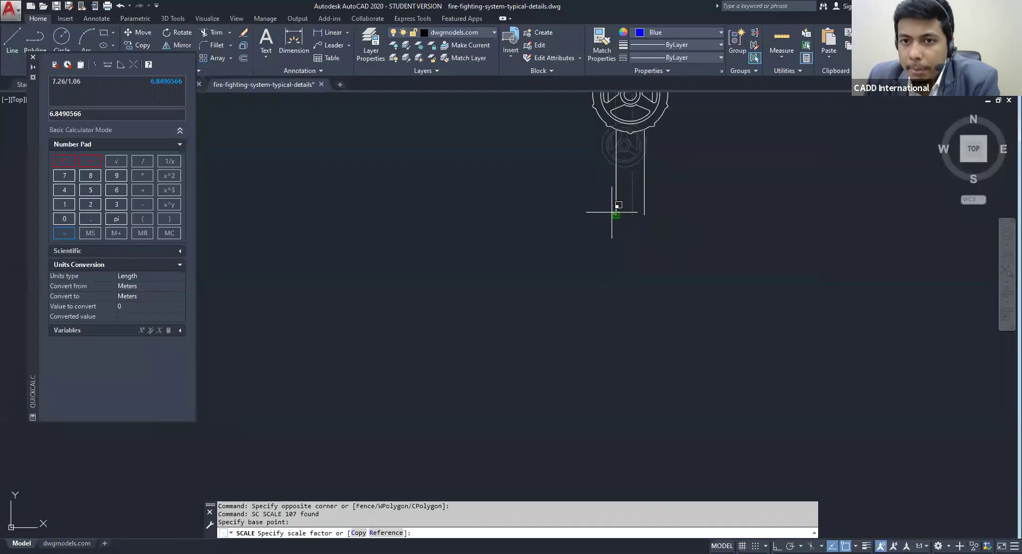
pyautogui.scroll(-4, 612, 212)
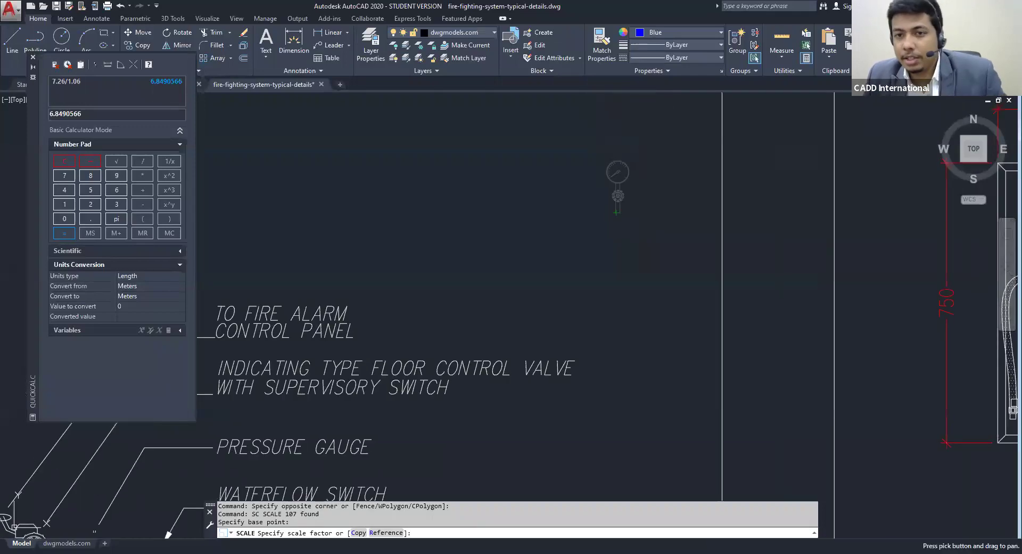
pyautogui.press('Escape')
# Erase the gap dimension on the feed main
pyautogui.scroll(-3, 666, 266)
pyautogui.scroll(2, 665, 266)
pyautogui.scroll(15, 600, 280)
pyautogui.press('Escape')
pyautogui.press('Escape')
pyautogui.click(629, 248)
pyautogui.press('Delete')
pyautogui.scroll(-10, 632, 246)
pyautogui.scroll(-6, 662, 264)
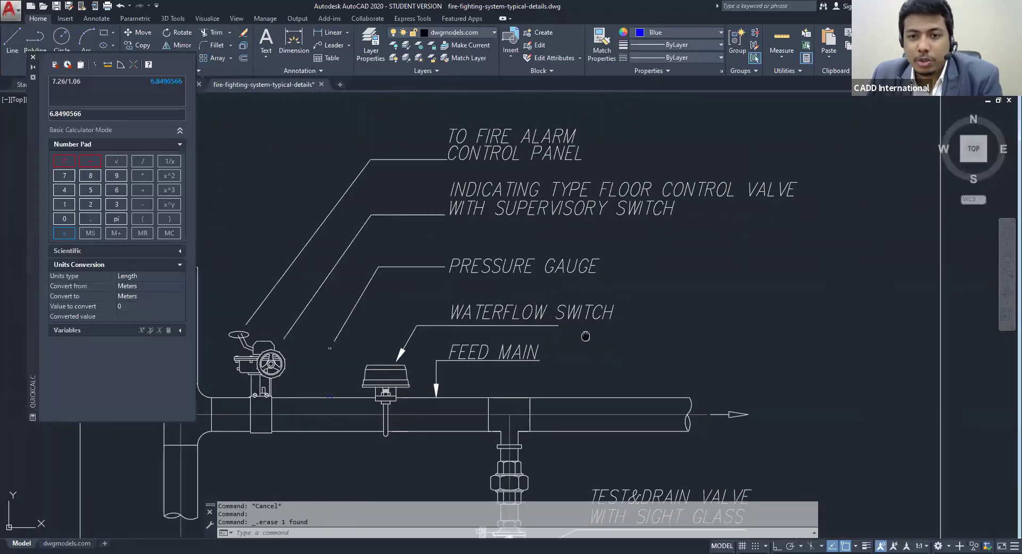
pyautogui.click(568, 261)
pyautogui.click(539, 231)
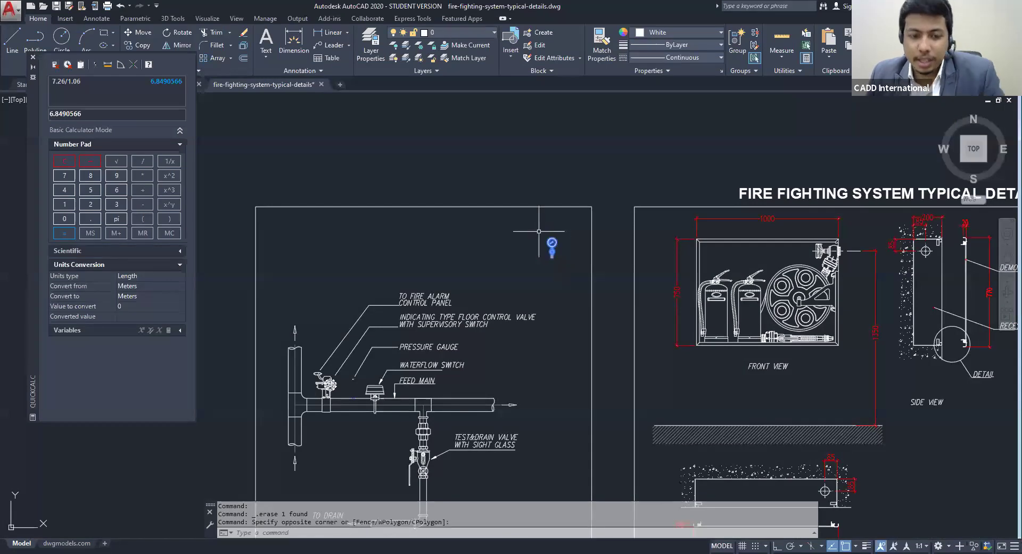
pyautogui.write('sc')
pyautogui.press('Return')
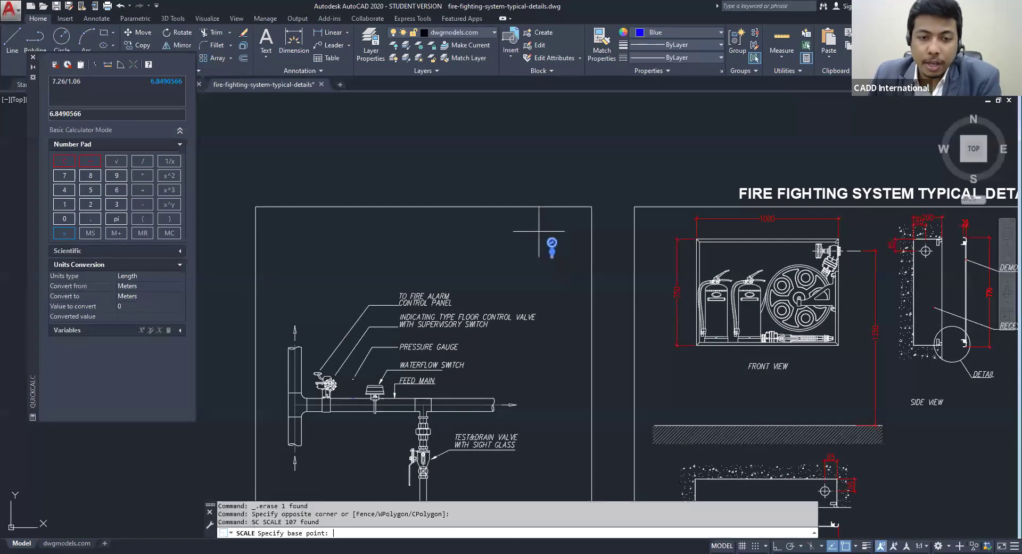
pyautogui.scroll(5, 539, 231)
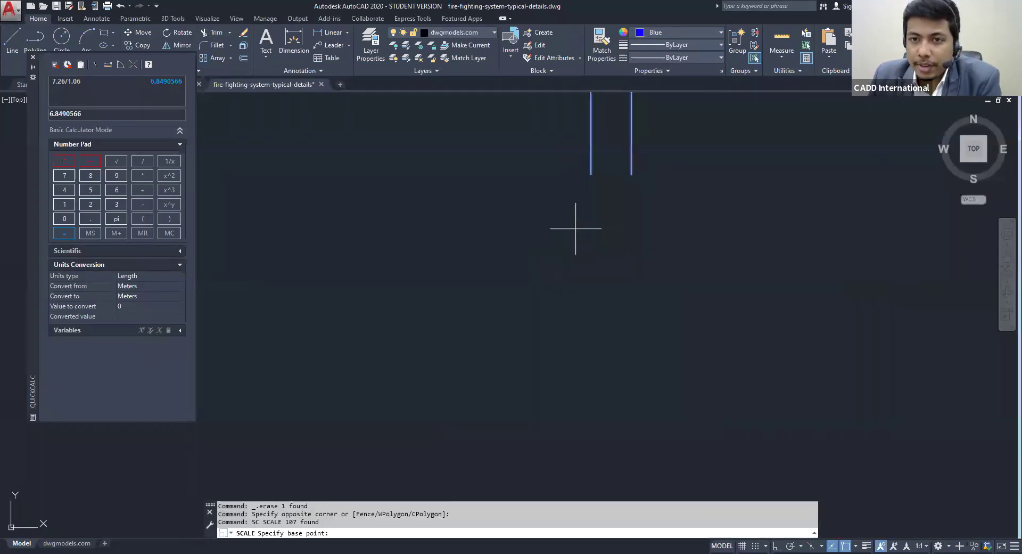
pyautogui.click(590, 174)
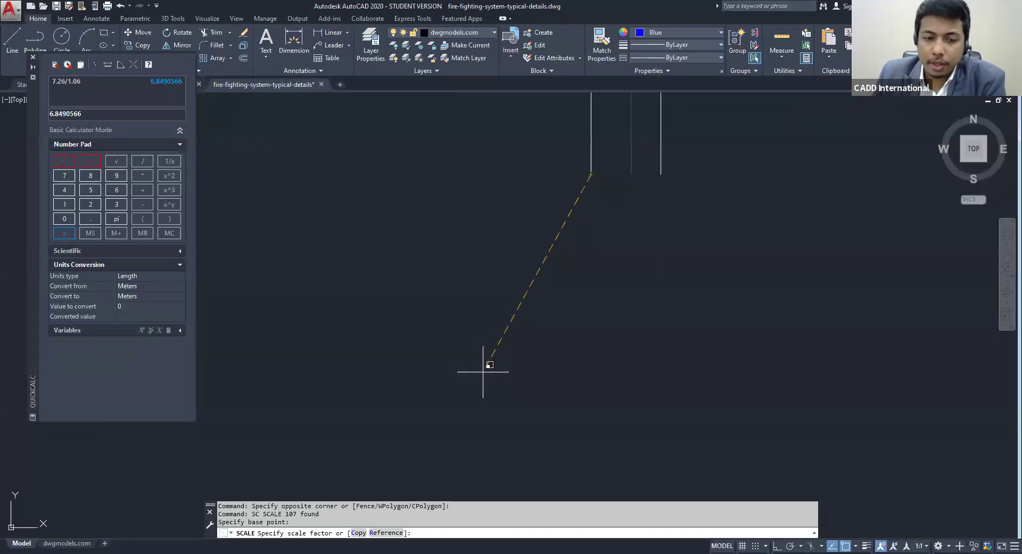
pyautogui.click(386, 533)
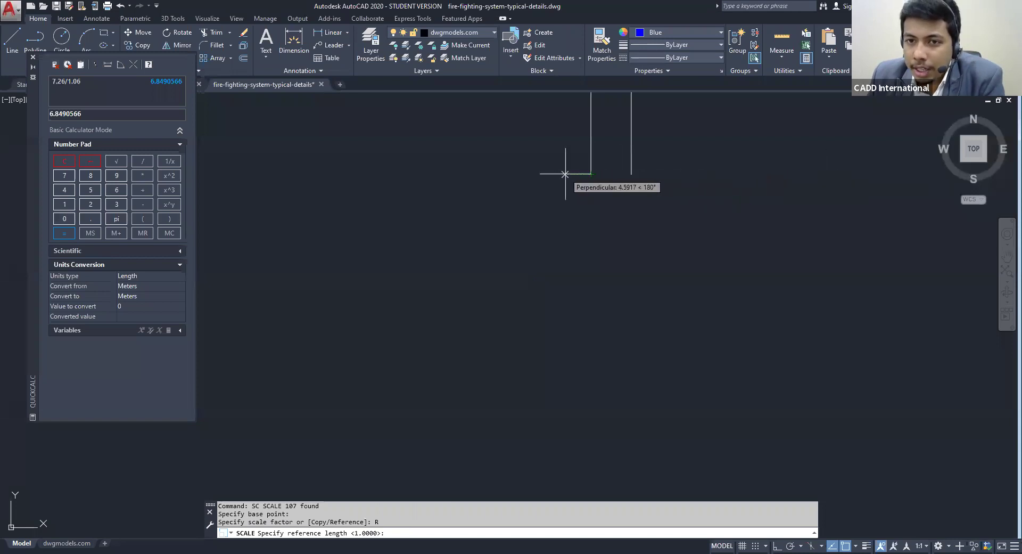
pyautogui.click(591, 174)
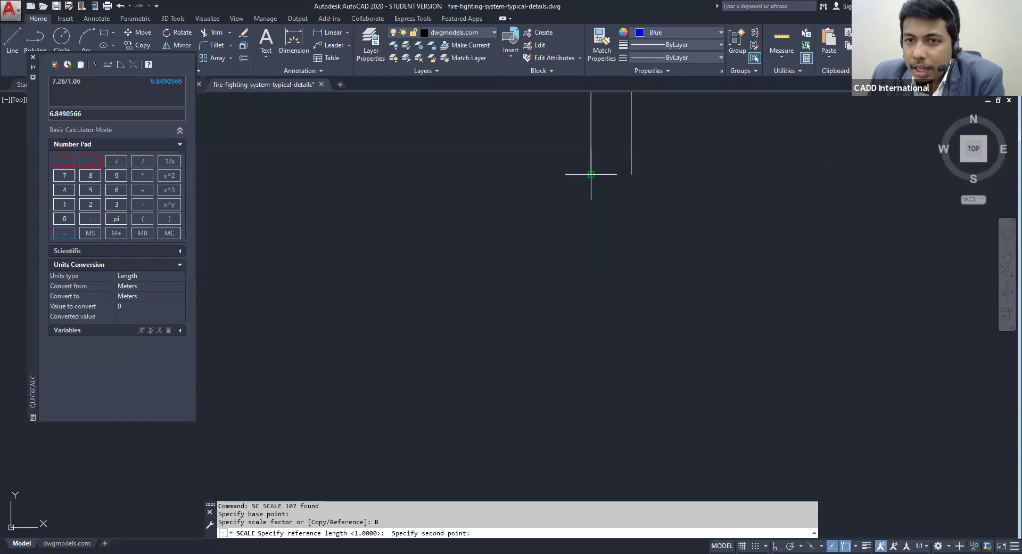
pyautogui.click(632, 174)
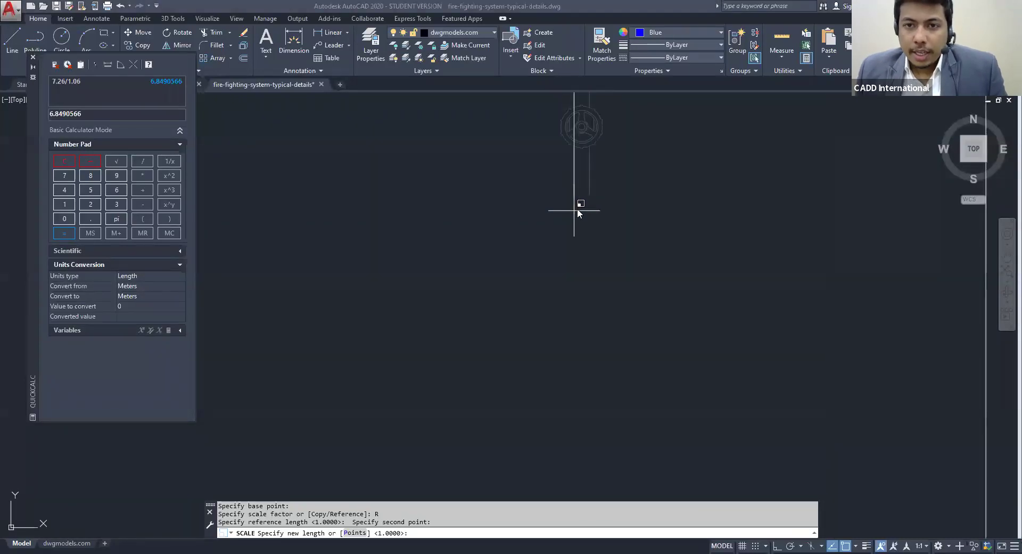
pyautogui.press('Escape')
# Start scaling the pressure gauge by reference from its left stem line's lower end, using the distance between both stem ends as reference length
pyautogui.click(665, 276)
pyautogui.click(547, 97)
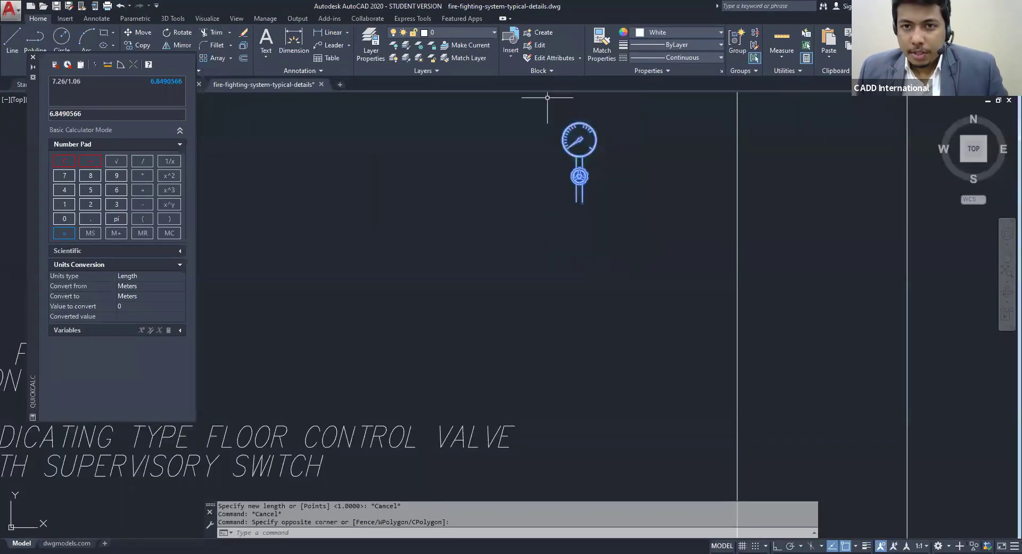
pyautogui.write('sc')
pyautogui.press('Return')
pyautogui.scroll(3, 585, 175)
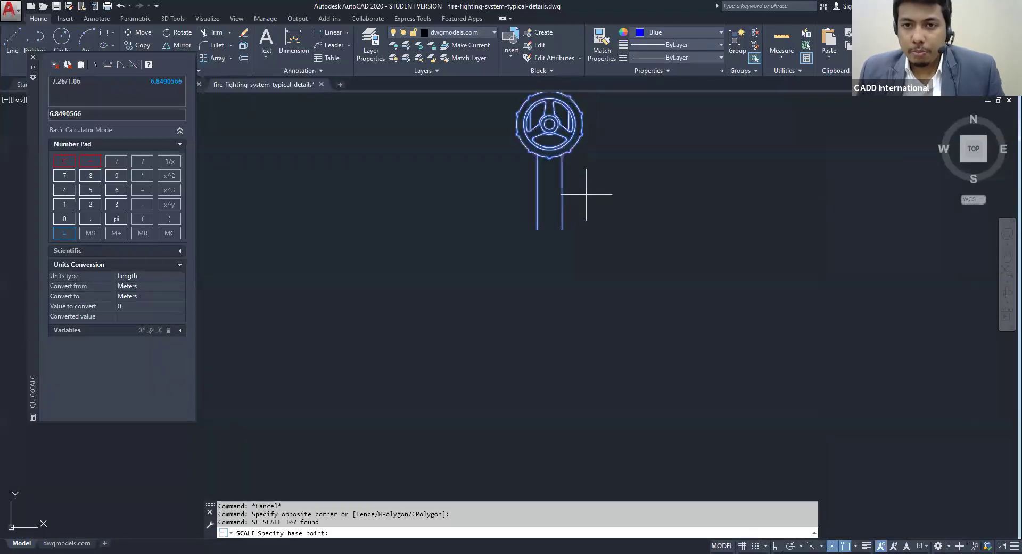
pyautogui.click(538, 229)
pyautogui.write('r')
pyautogui.press('Return')
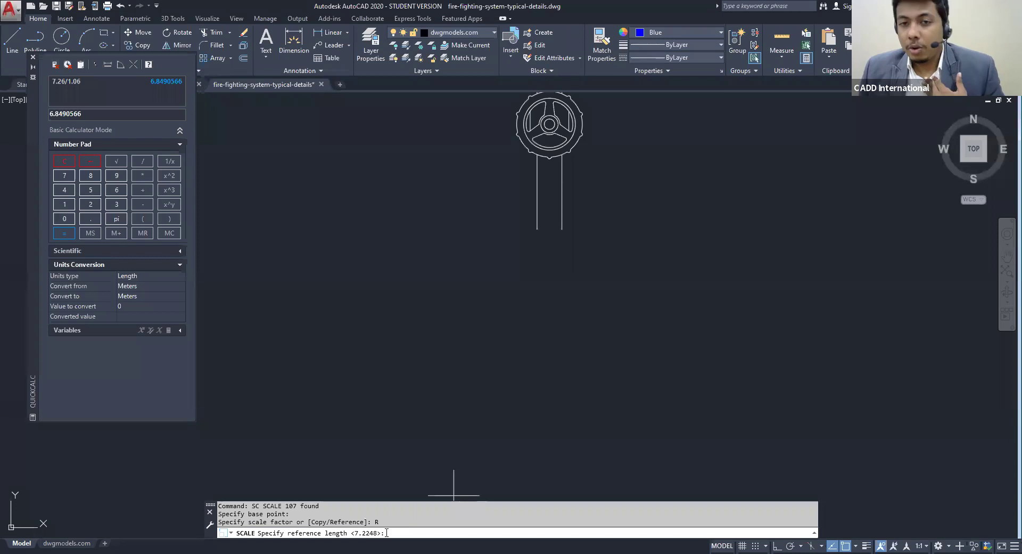
pyautogui.click(538, 229)
pyautogui.click(565, 231)
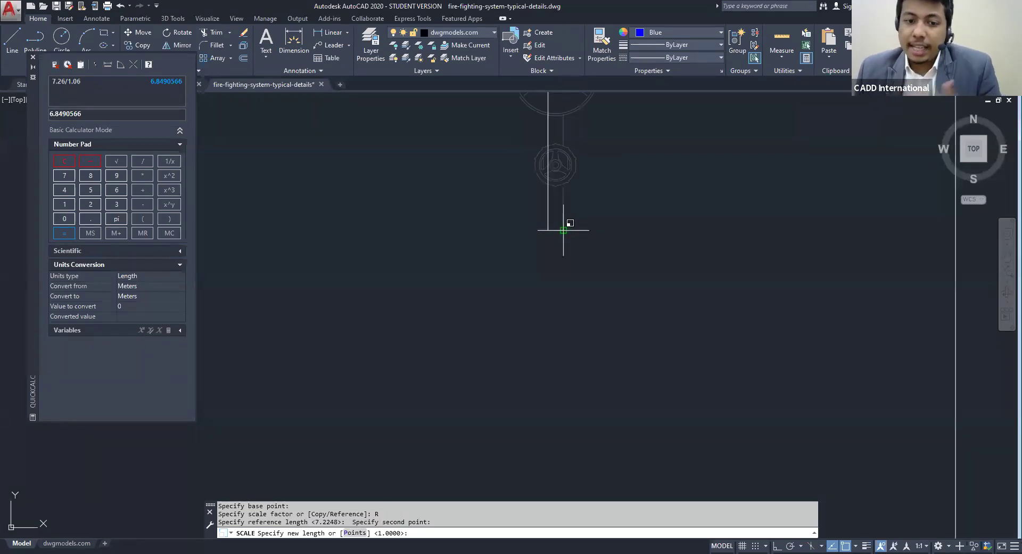
# Define the gauge's new reference length by points, picking the two ends of the gap marks on the feed main
pyautogui.click(355, 532)
pyautogui.scroll(-3, 666, 148)
pyautogui.scroll(5, 434, 330)
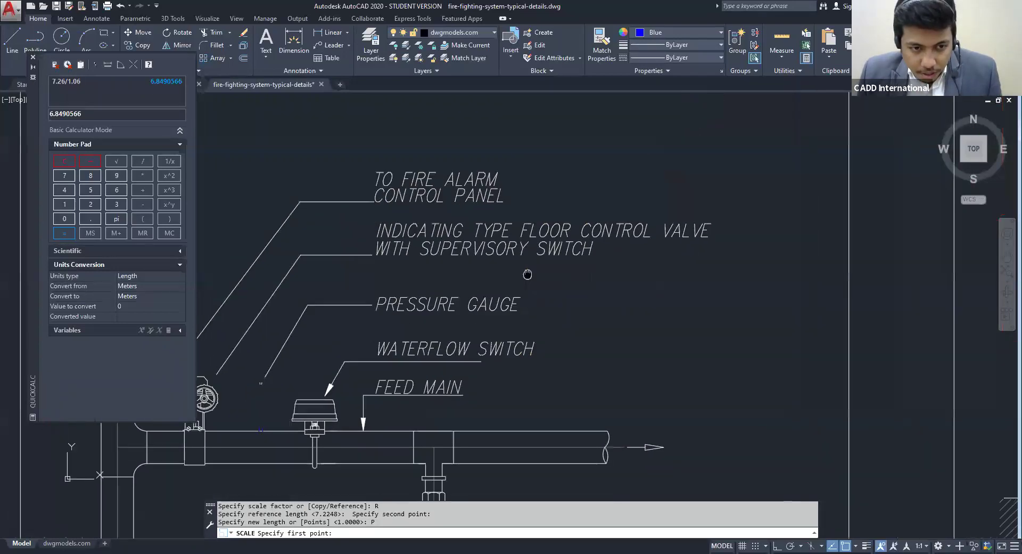
pyautogui.scroll(5, 434, 330)
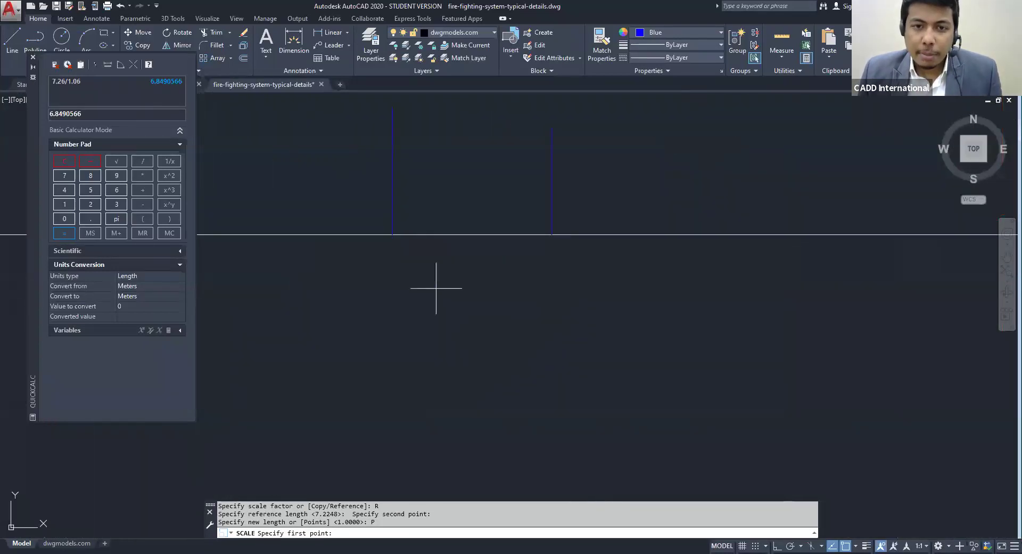
pyautogui.click(395, 235)
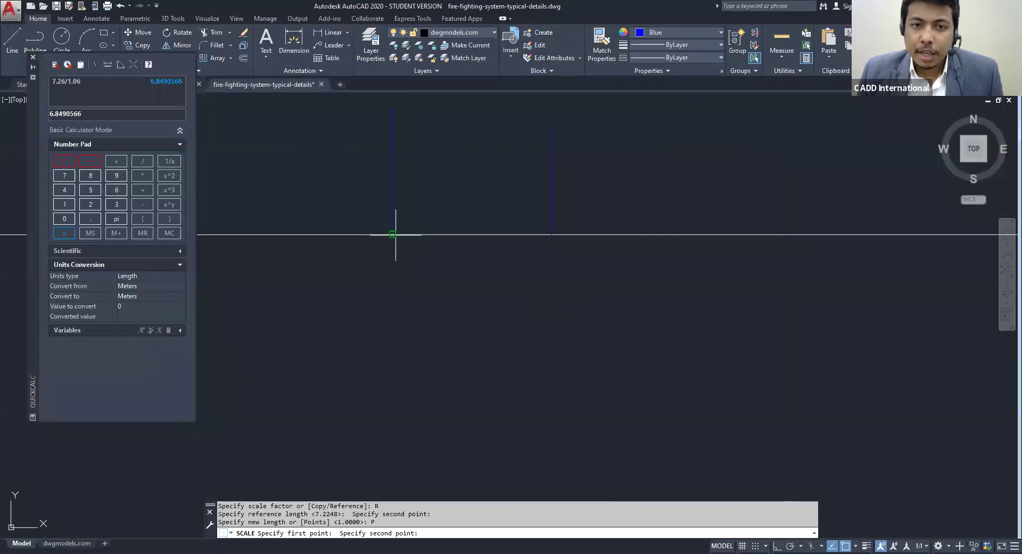
pyautogui.click(551, 234)
# Move the rescaled pressure gauge by the lower end of its left stem line onto the left gap mark on the feed main
pyautogui.scroll(-10, 575, 229)
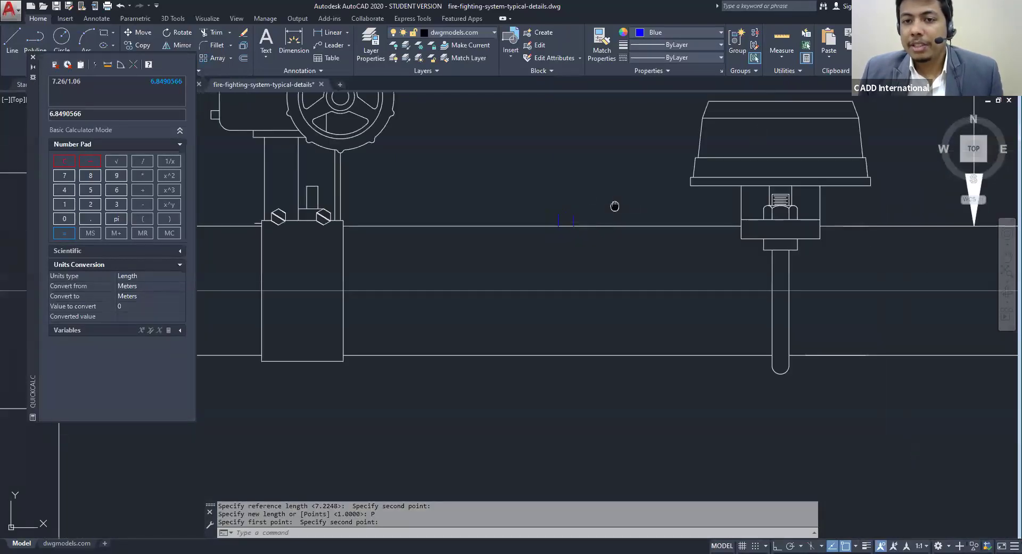
pyautogui.scroll(-6, 485, 255)
pyautogui.scroll(8, 574, 157)
pyautogui.click(574, 157)
pyautogui.click(724, 343)
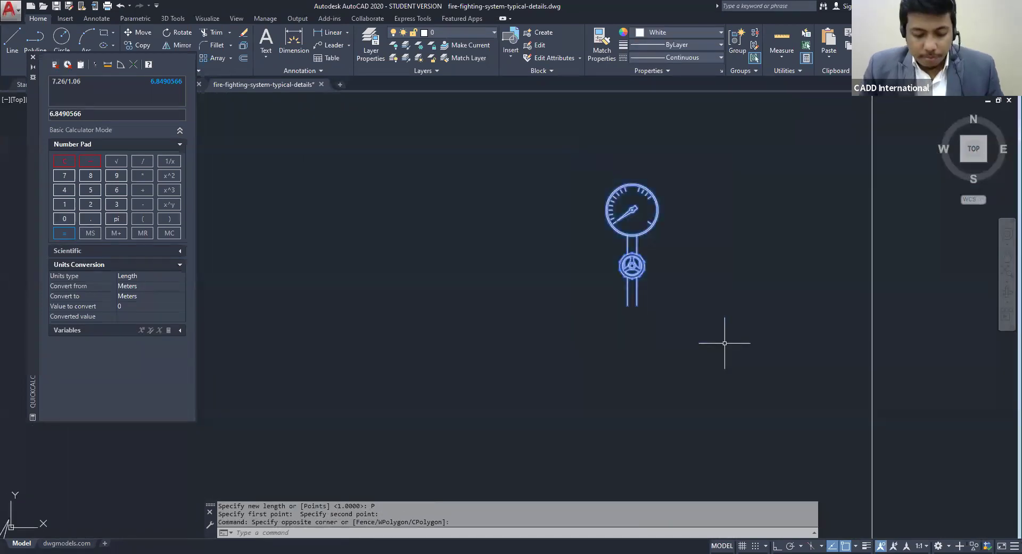
pyautogui.write('m')
pyautogui.press('Return')
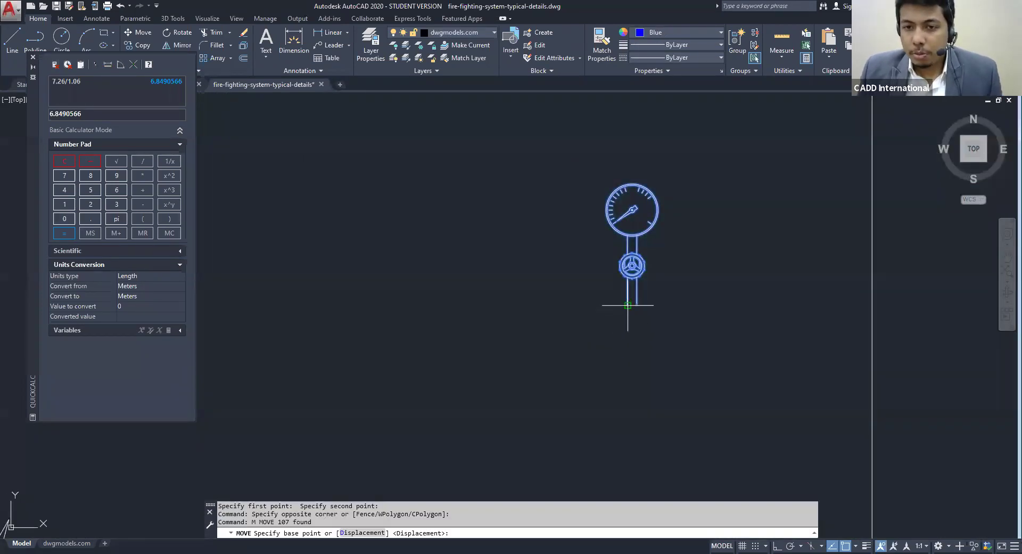
pyautogui.click(628, 314)
pyautogui.scroll(-5, 628, 315)
pyautogui.moveTo(413, 358); pyautogui.dragTo(546, 274, button='middle')
pyautogui.scroll(-2, 547, 273)
pyautogui.scroll(6, 473, 334)
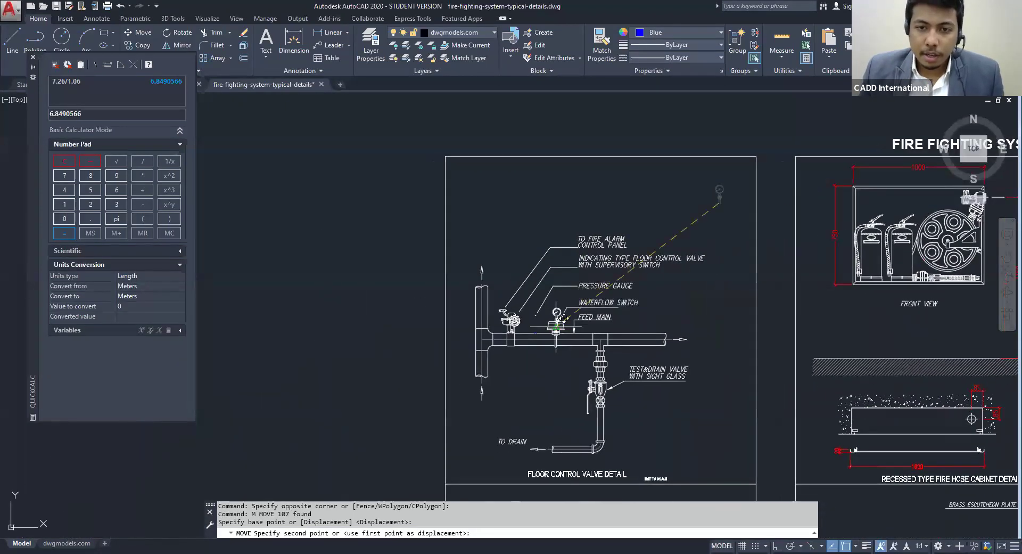
pyautogui.scroll(10, 473, 335)
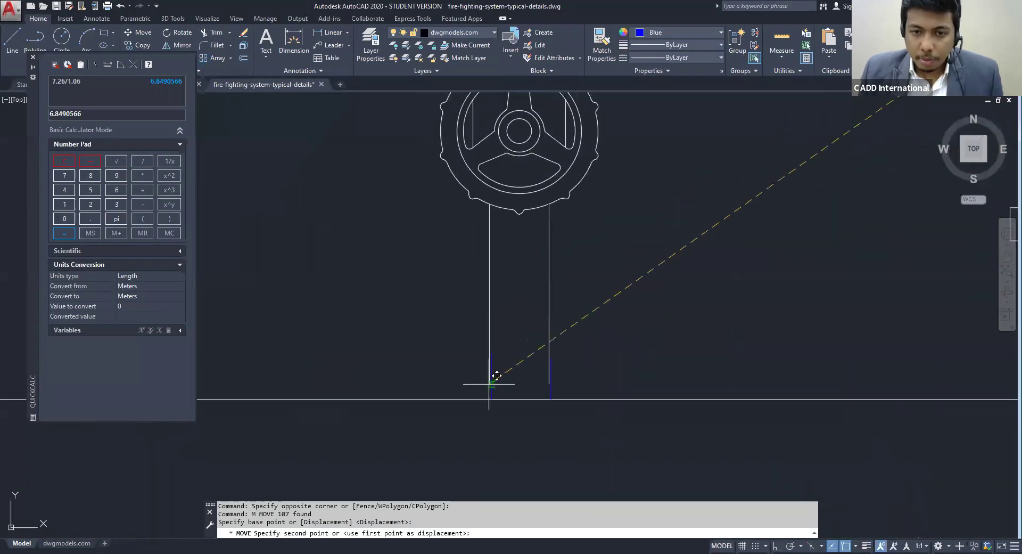
pyautogui.press('Escape')
pyautogui.scroll(-7, 495, 389)
pyautogui.scroll(-2, 632, 334)
pyautogui.press('Escape')
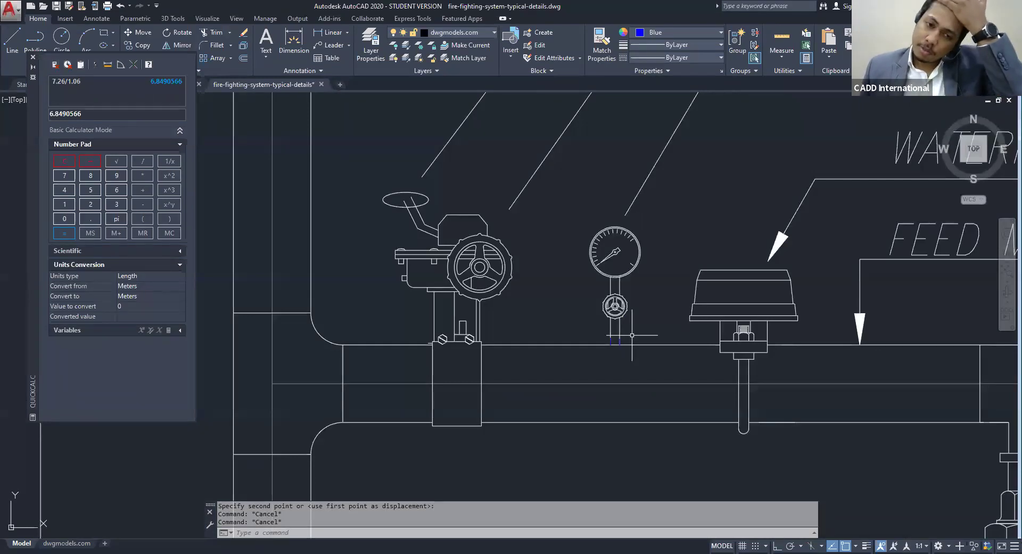
pyautogui.scroll(-3, 632, 335)
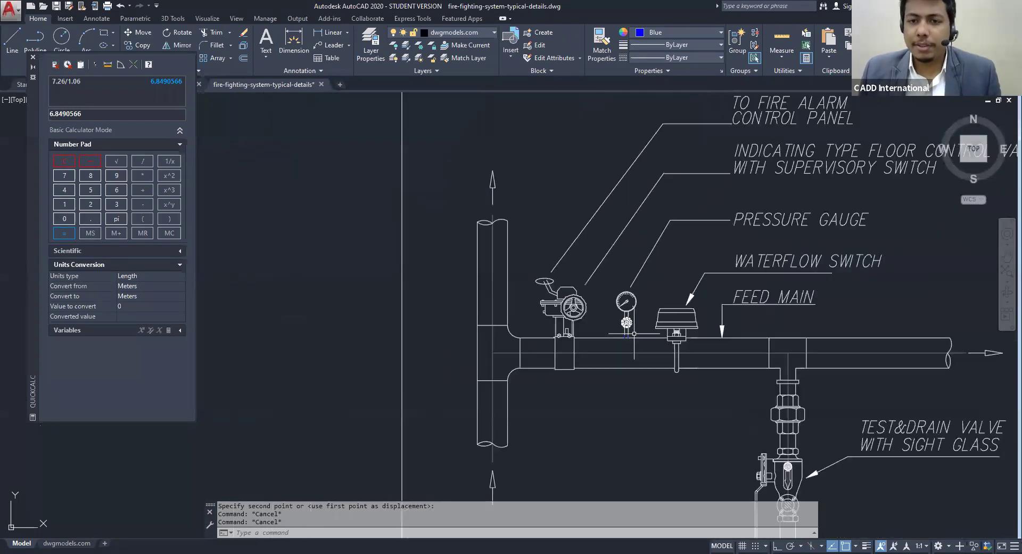
# Look over the floor control valve detail with the refitted pressure gauge and the neighbouring fire-fighting details
pyautogui.scroll(-4, 535, 288)
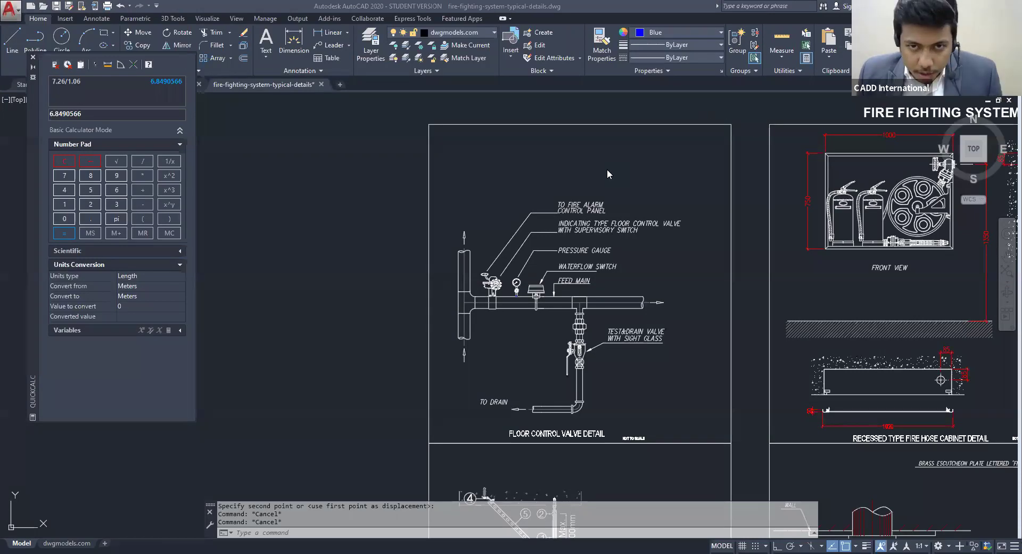
pyautogui.moveTo(663, 277); pyautogui.dragTo(591, 276, button='middle')
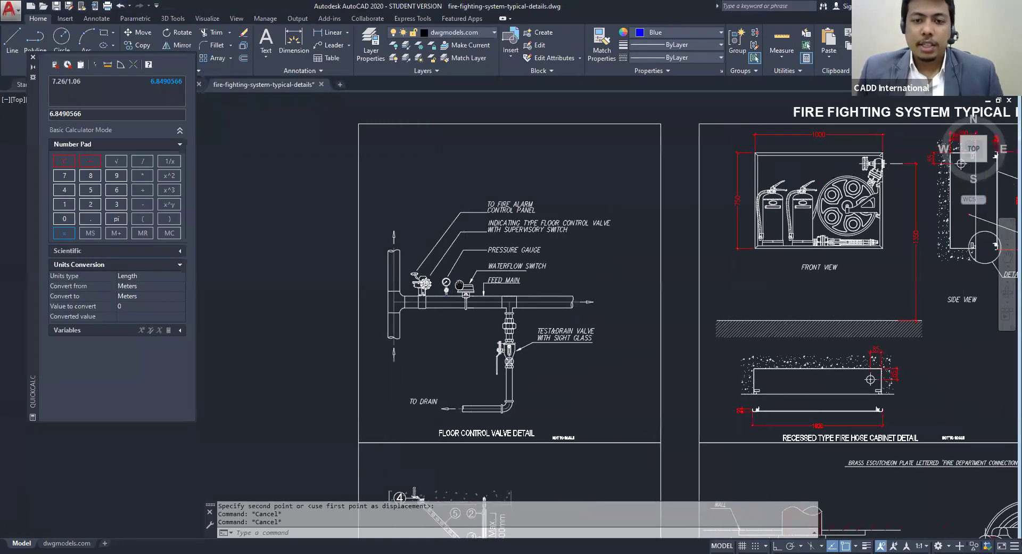
pyautogui.scroll(6, 439, 285)
pyautogui.moveTo(492, 269)
pyautogui.mouseDown(button='middle')
pyautogui.moveTo(446, 264)
pyautogui.moveTo(369, 299)
pyautogui.mouseUp(button='middle')
pyautogui.scroll(-4, 375, 298)
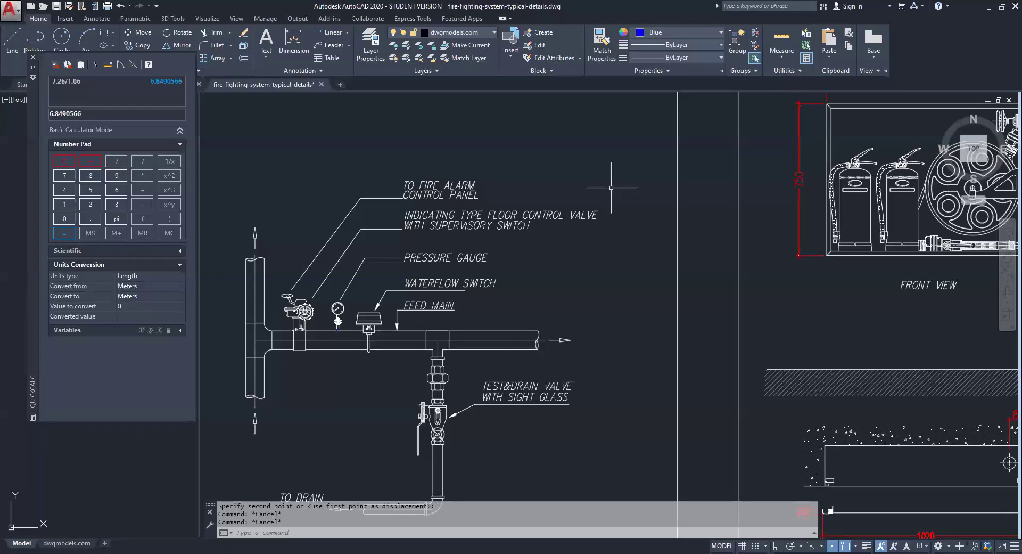
pyautogui.scroll(-3, 575, 171)
pyautogui.scroll(-4, 573, 171)
pyautogui.scroll(2, 575, 171)
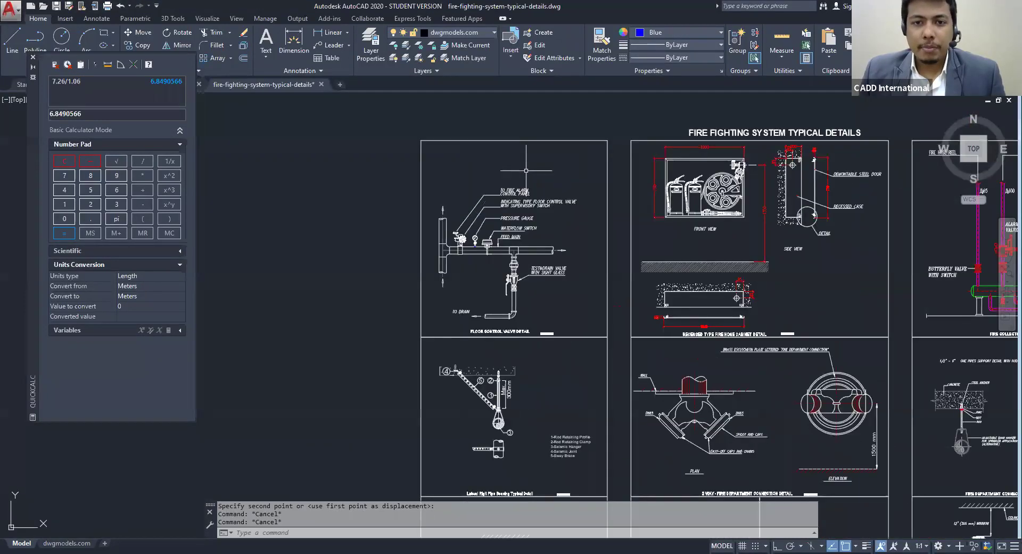
pyautogui.moveTo(460, 168); pyautogui.dragTo(508, 154, button='middle')
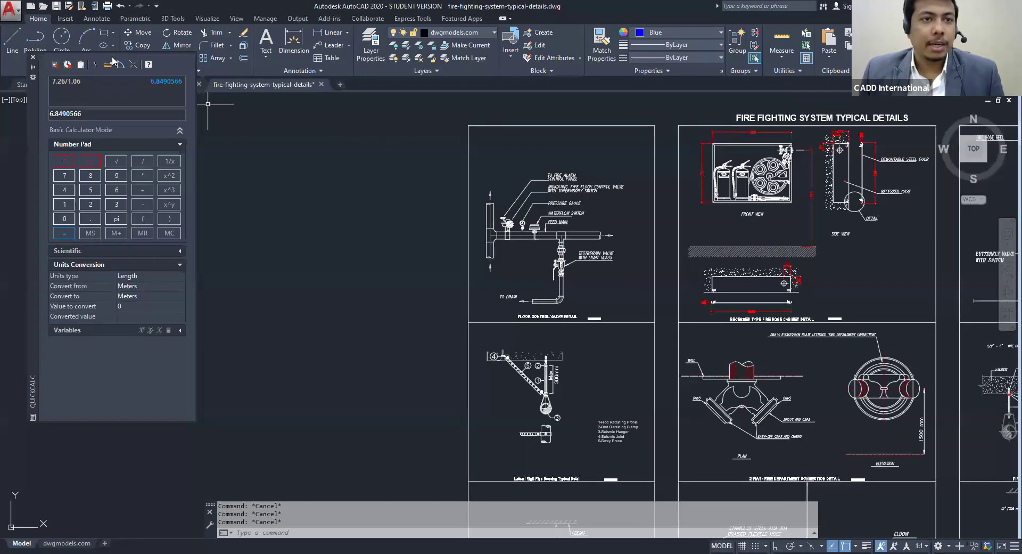
# Close the calculator, switch to the 3BHKPLAN drawing and locate the loose window elevation beside the building section
pyautogui.click(33, 57)
pyautogui.click(165, 84)
pyautogui.moveTo(275, 274); pyautogui.dragTo(420, 241, button='middle')
pyautogui.scroll(6, 450, 213)
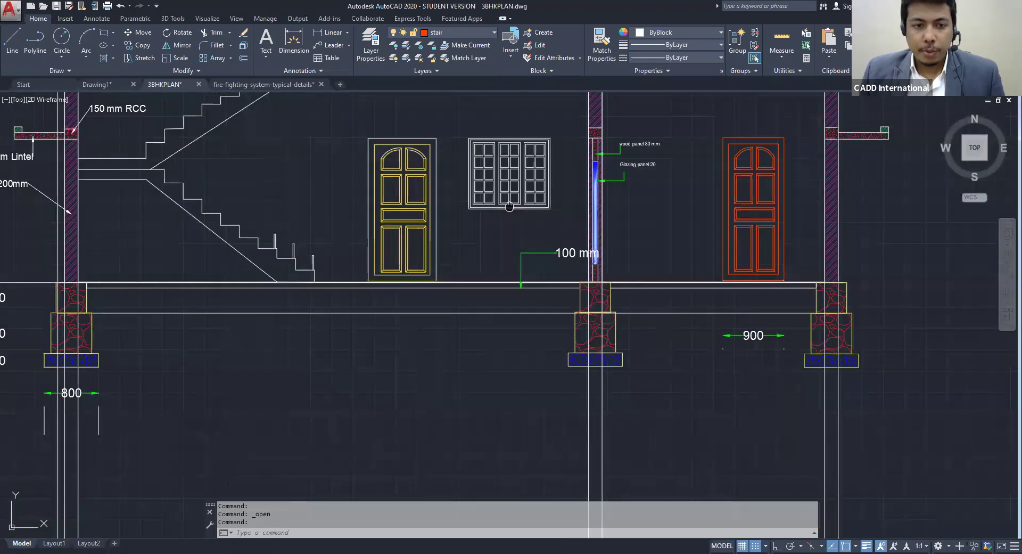
pyautogui.moveTo(509, 206); pyautogui.dragTo(515, 185, button='middle')
pyautogui.scroll(-6, 559, 288)
pyautogui.moveTo(556, 305); pyautogui.dragTo(540, 89, button='middle')
pyautogui.moveTo(448, 297); pyautogui.dragTo(674, 153, button='middle')
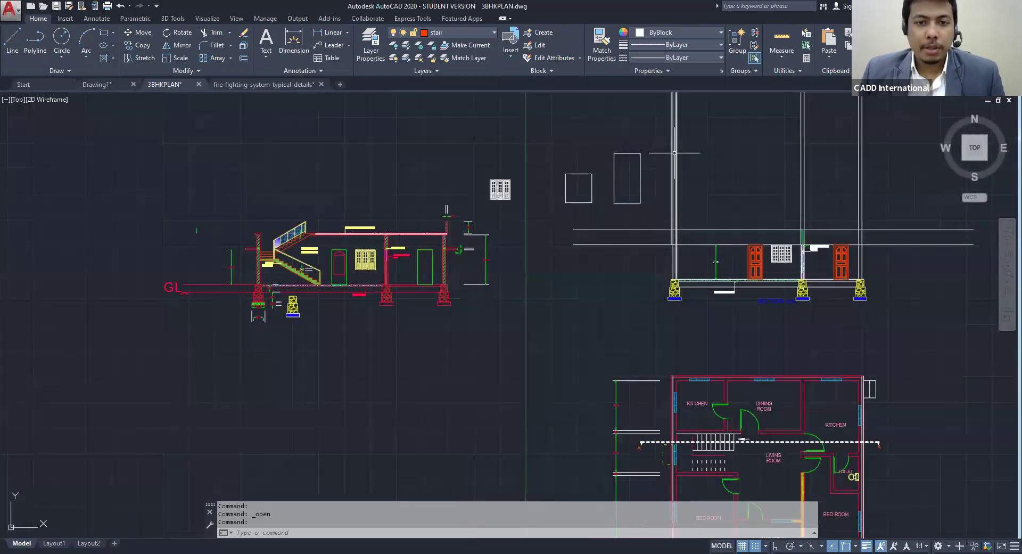
# Shrink the loose window elevation freehand to about a third of its size, scaling from its lower-left corner
pyautogui.moveTo(491, 211); pyautogui.dragTo(461, 242, button='middle')
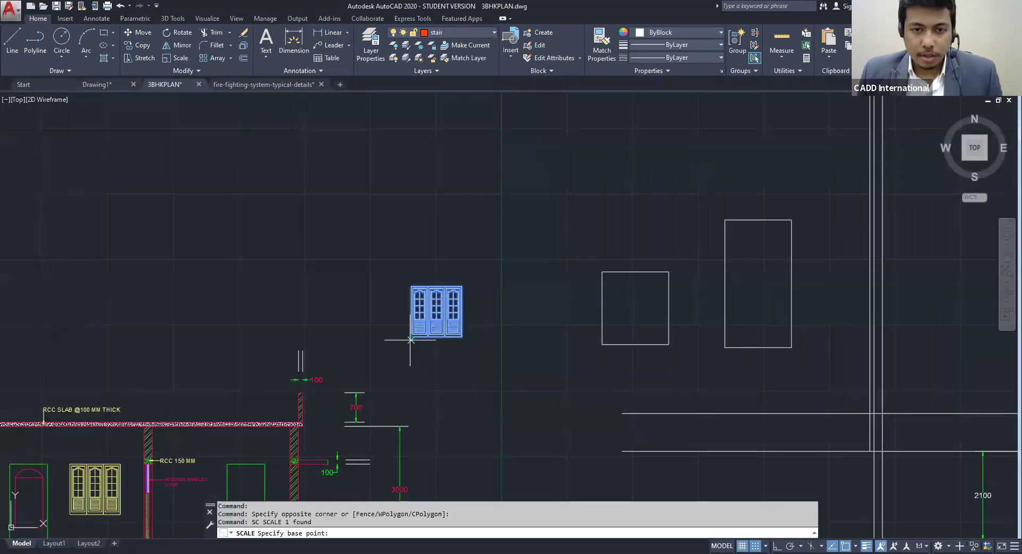
pyautogui.click(410, 339)
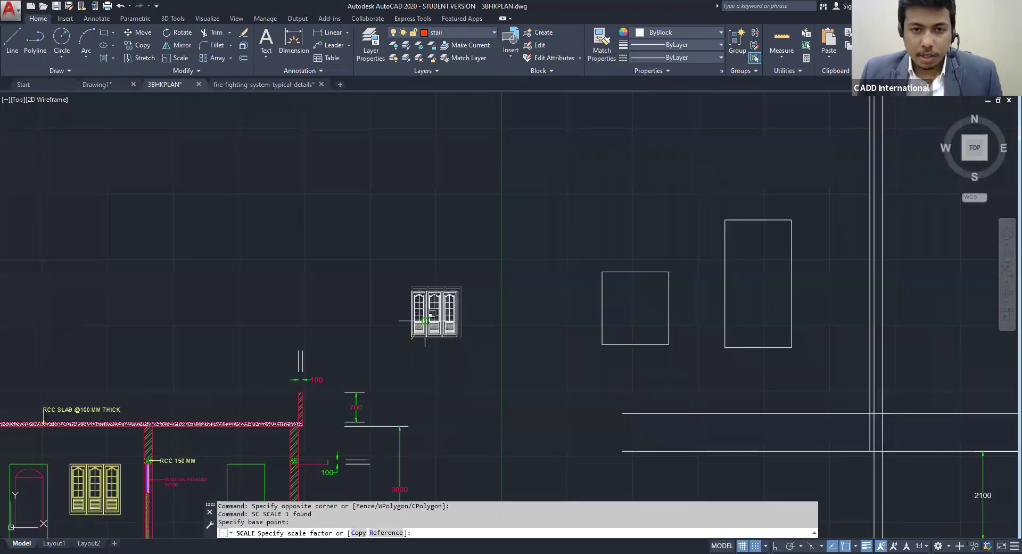
pyautogui.click(418, 333)
pyautogui.press('Escape')
pyautogui.moveTo(424, 361); pyautogui.dragTo(422, 352, button='middle')
pyautogui.press('Escape')
# Copy the shrunken window elevation into the floor plan, just above the window in the verandah wall
pyautogui.click(422, 351)
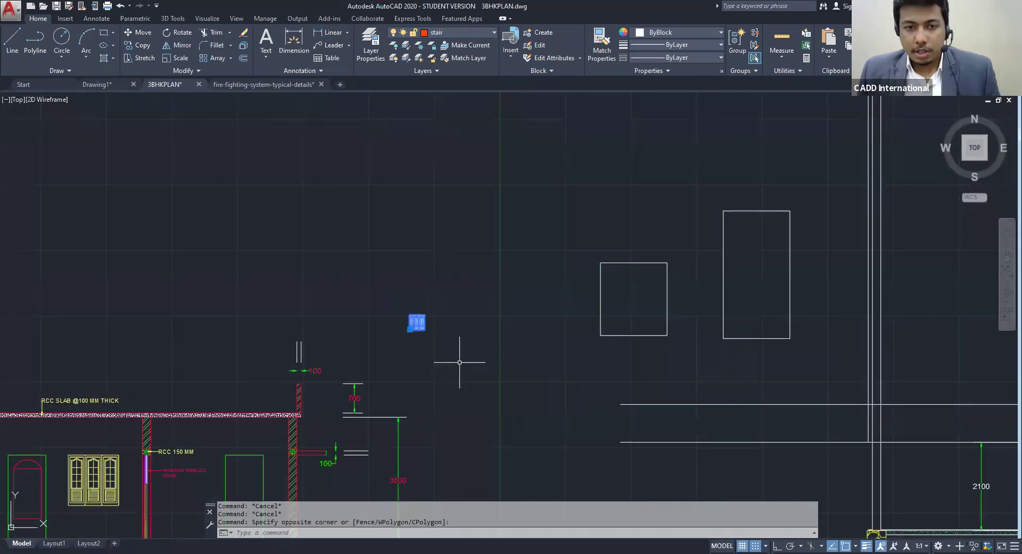
pyautogui.click(459, 362)
pyautogui.write('x')
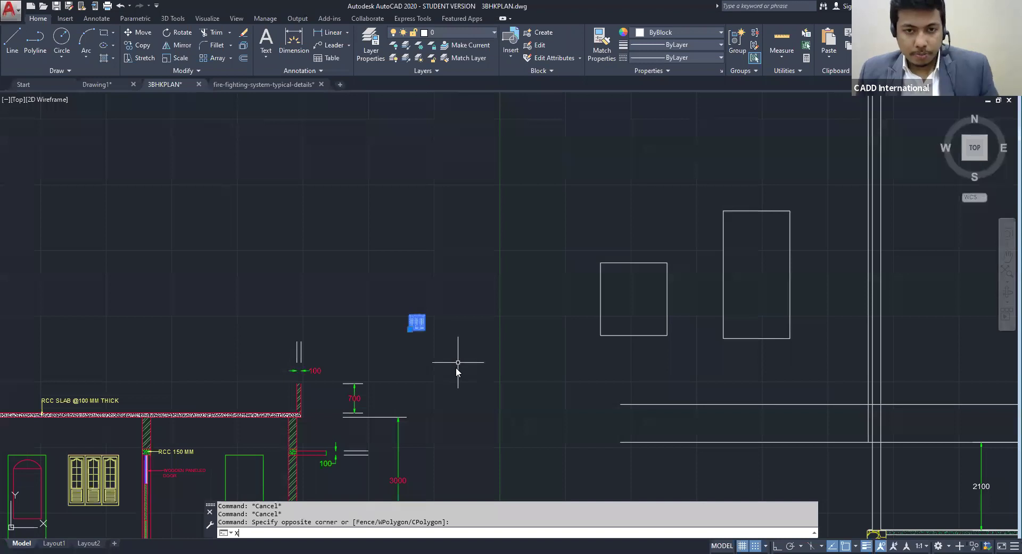
pyautogui.press('BackSpace')
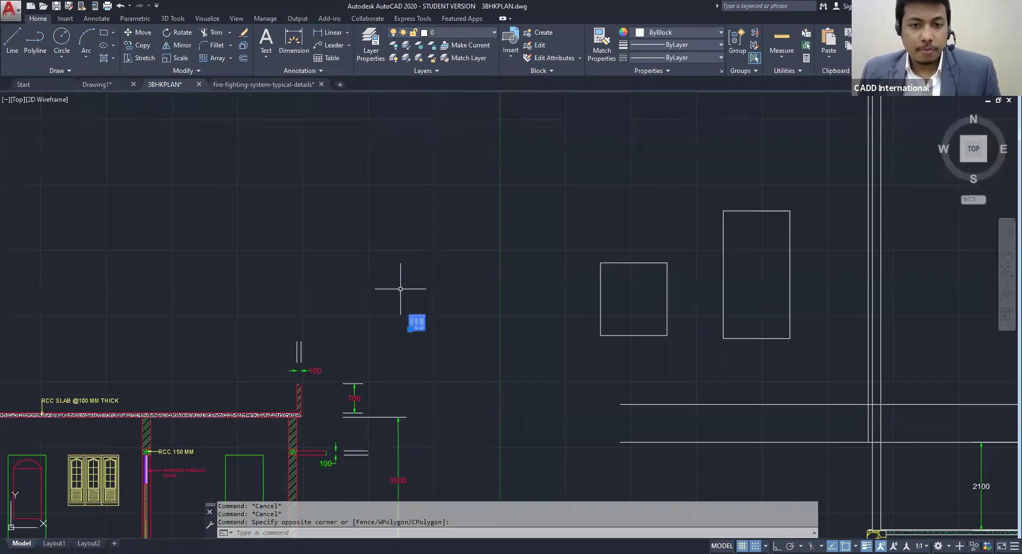
pyautogui.click(417, 323)
pyautogui.write('co')
pyautogui.press('Return')
pyautogui.click(416, 323)
pyautogui.scroll(-3, 480, 365)
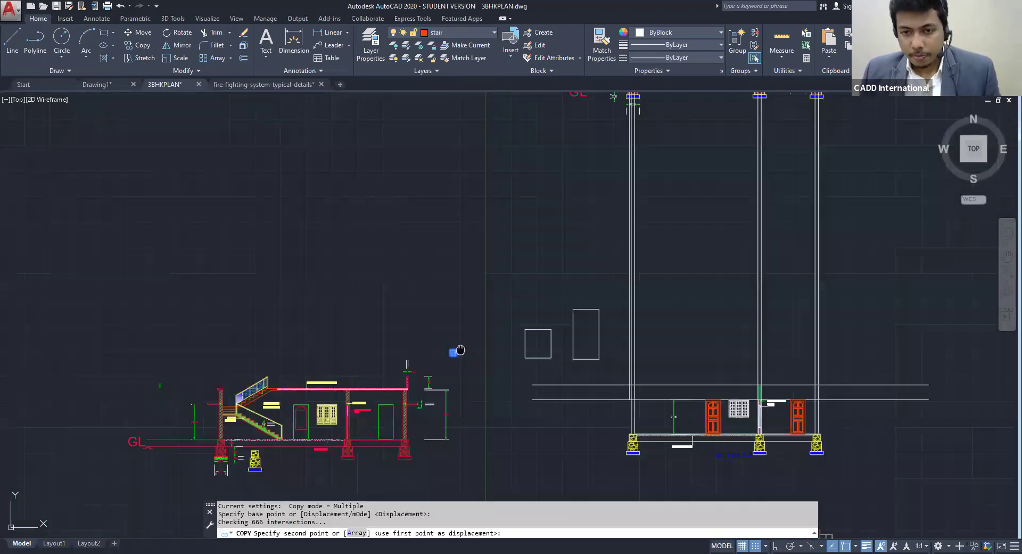
pyautogui.moveTo(647, 219); pyautogui.dragTo(540, 84, button='middle')
pyautogui.scroll(5, 638, 183)
pyautogui.click(642, 183)
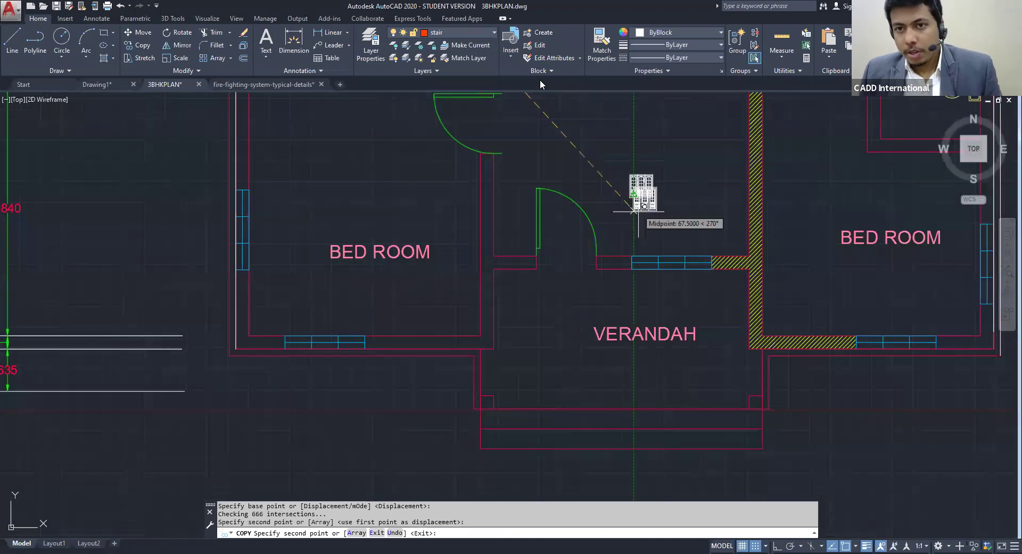
pyautogui.scroll(3, 513, 182)
pyautogui.scroll(-8, 495, 156)
pyautogui.press('Escape')
pyautogui.press('Escape')
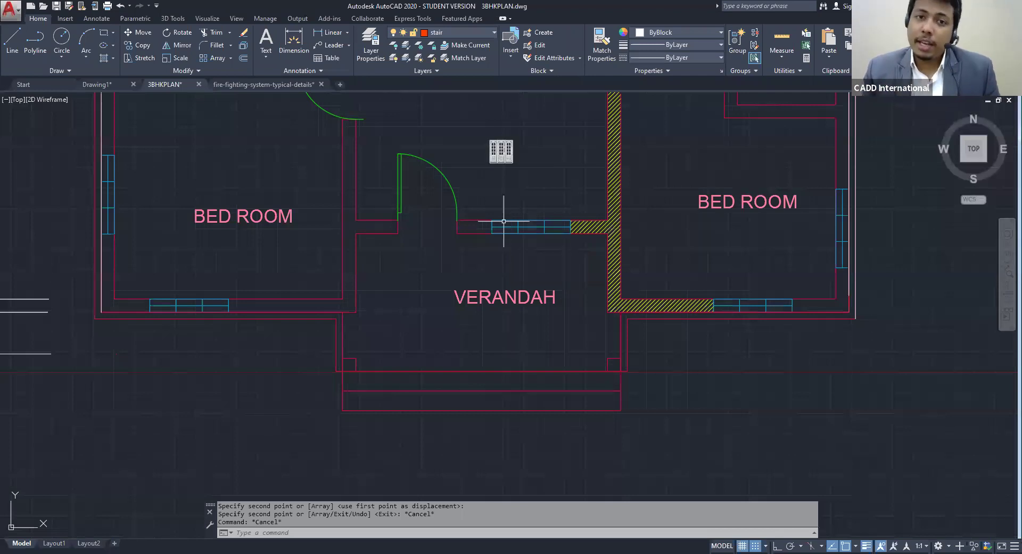
# Start scaling the copied window elevation by reference from its lower-left corner, using the ends of its bottom edge as reference length
pyautogui.click(552, 174)
pyautogui.click(462, 116)
pyautogui.write('sc')
pyautogui.press('Return')
pyautogui.scroll(5, 500, 152)
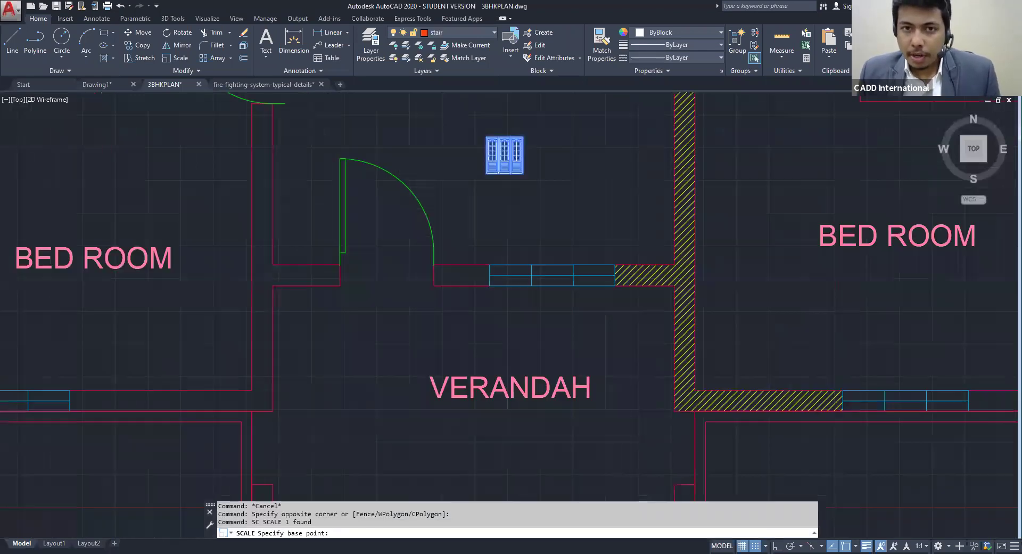
pyautogui.click(472, 213)
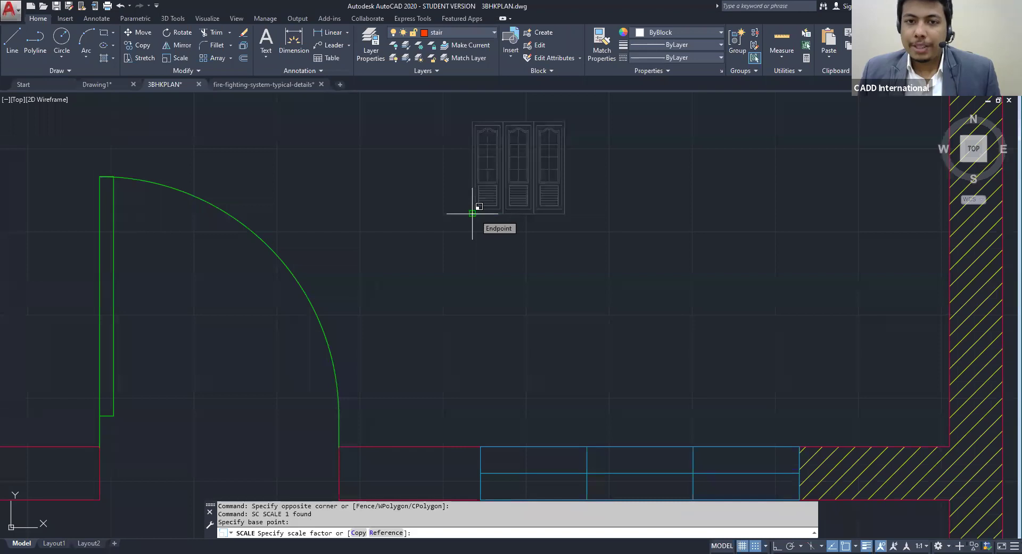
pyautogui.scroll(-4, 635, 213)
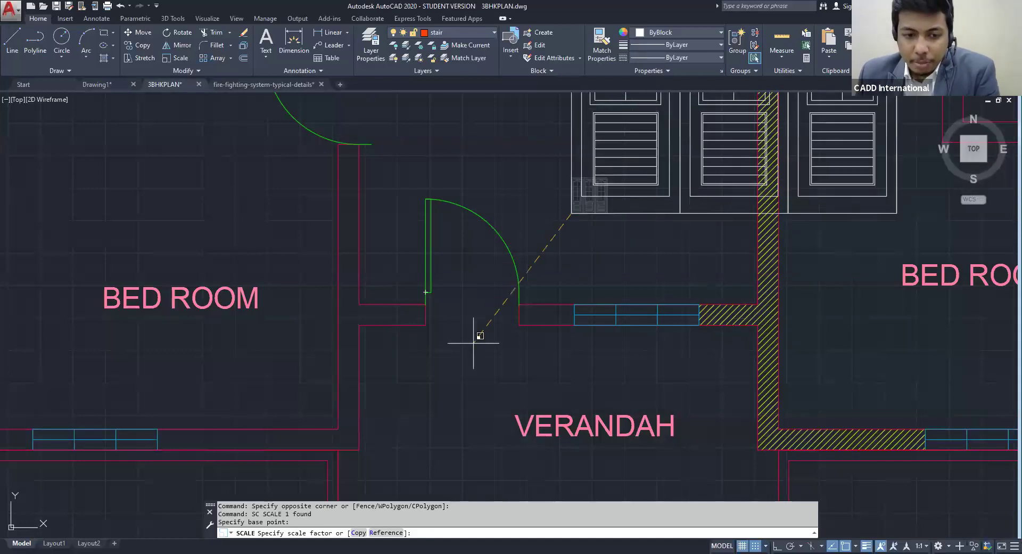
pyautogui.click(394, 534)
pyautogui.scroll(6, 569, 212)
pyautogui.click(593, 207)
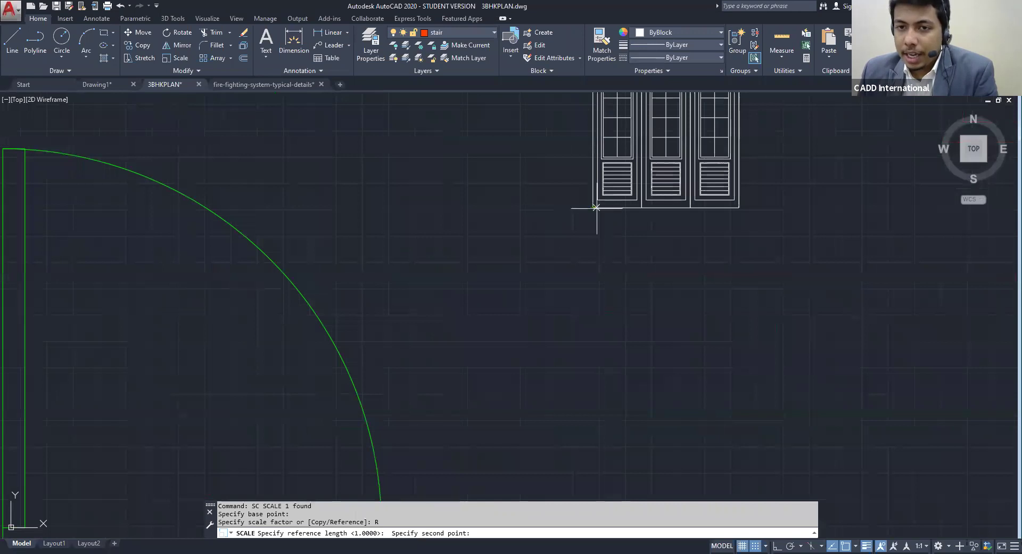
pyautogui.scroll(2, 739, 207)
pyautogui.click(733, 208)
# Define the elevation's new reference length by points, picking both upper corners of the plan window in the verandah wall
pyautogui.scroll(-6, 734, 208)
pyautogui.moveTo(735, 206); pyautogui.dragTo(661, 95, button='middle')
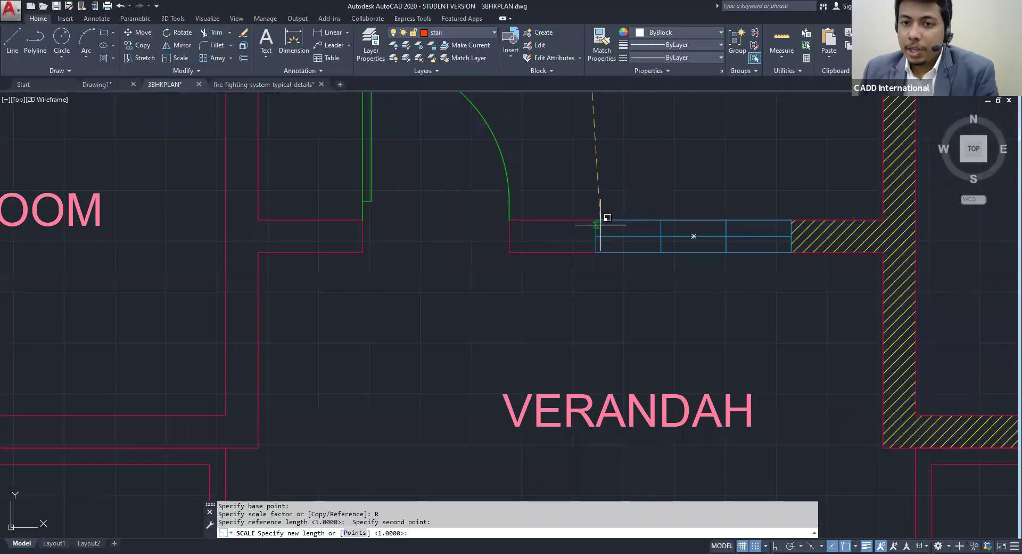
pyautogui.click(354, 533)
pyautogui.click(596, 219)
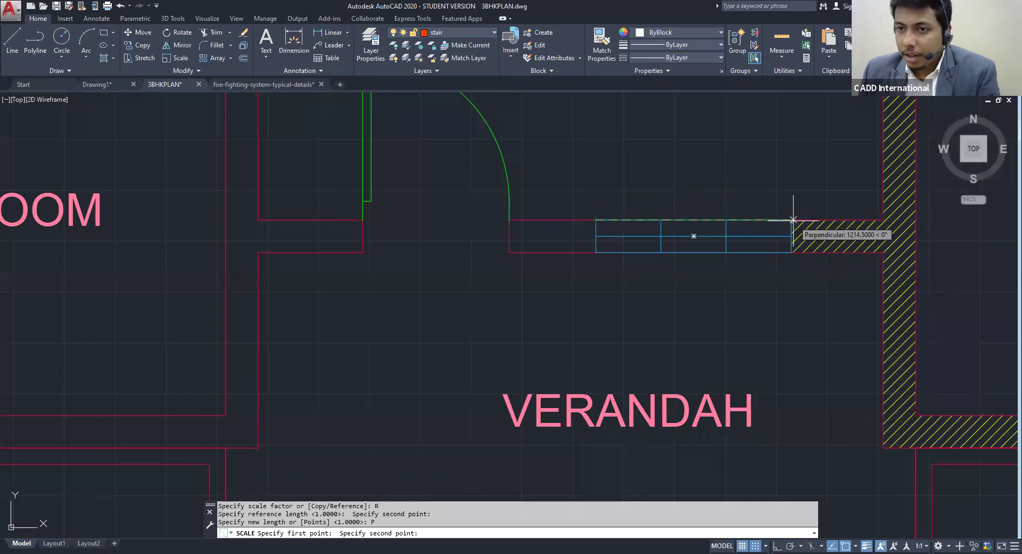
pyautogui.scroll(9, 793, 220)
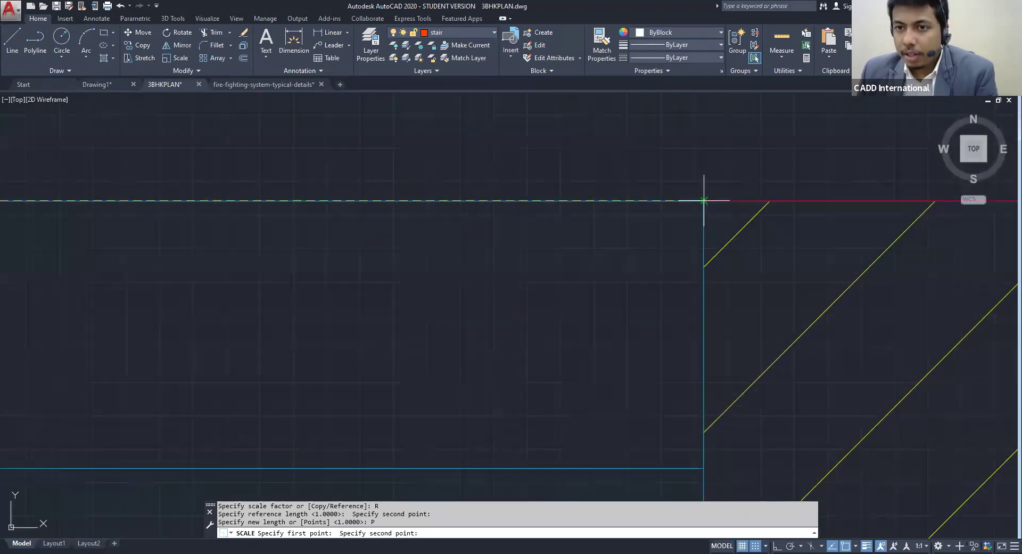
pyautogui.click(704, 200)
pyautogui.scroll(-5, 726, 155)
pyautogui.moveTo(726, 160); pyautogui.dragTo(716, 266, button='middle')
pyautogui.scroll(-3, 716, 266)
pyautogui.scroll(-2, 691, 246)
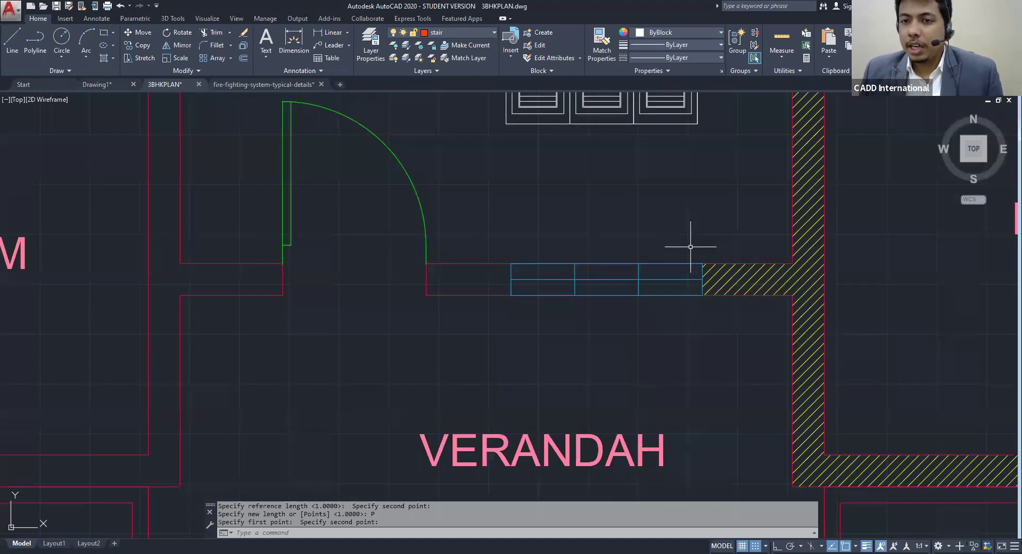
pyautogui.scroll(-2, 690, 247)
pyautogui.press('Escape')
pyautogui.press('Escape')
pyautogui.click(697, 254)
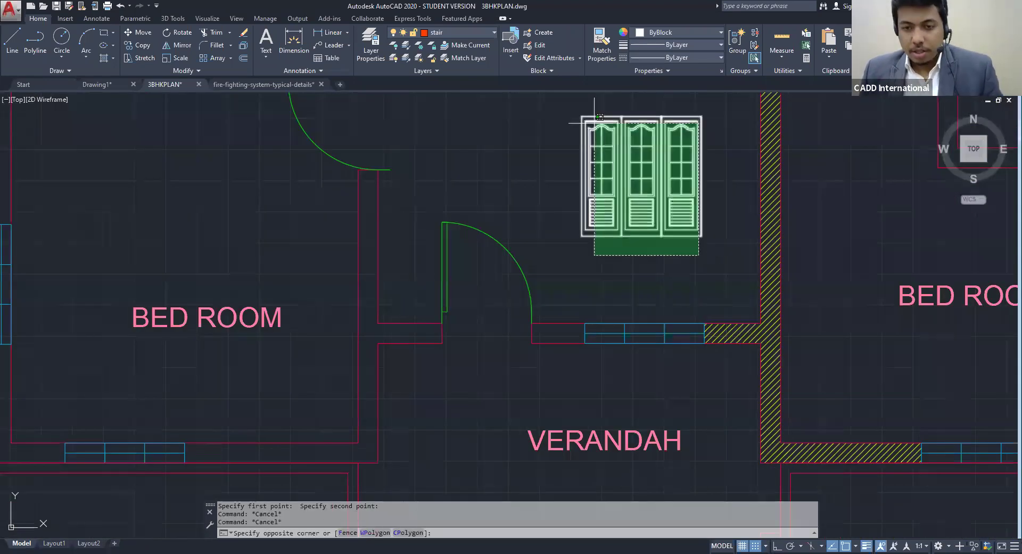
pyautogui.moveTo(595, 122); pyautogui.dragTo(594, 125, button='middle')
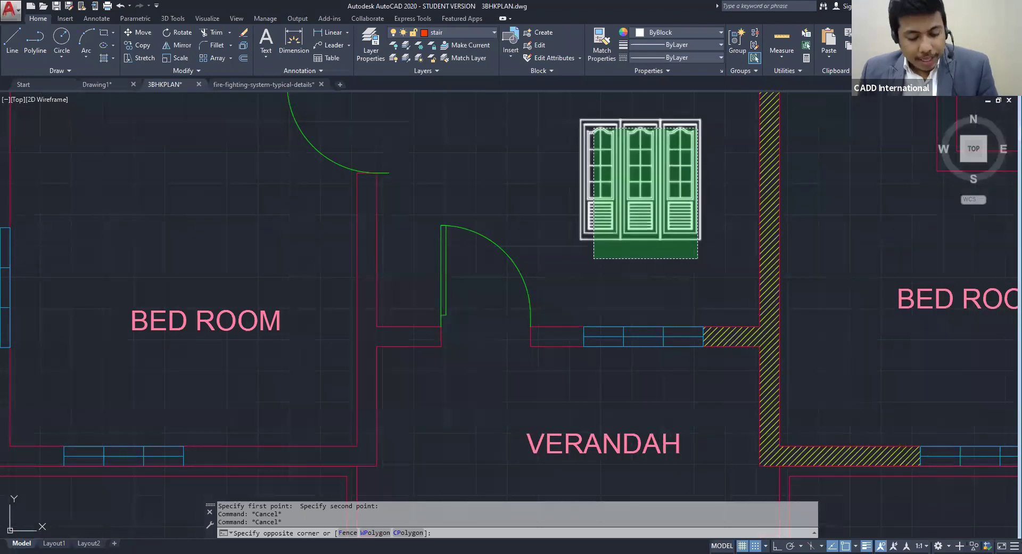
pyautogui.press('Escape')
pyautogui.press('Escape')
pyautogui.click(726, 277)
pyautogui.click(543, 97)
pyautogui.press('Escape')
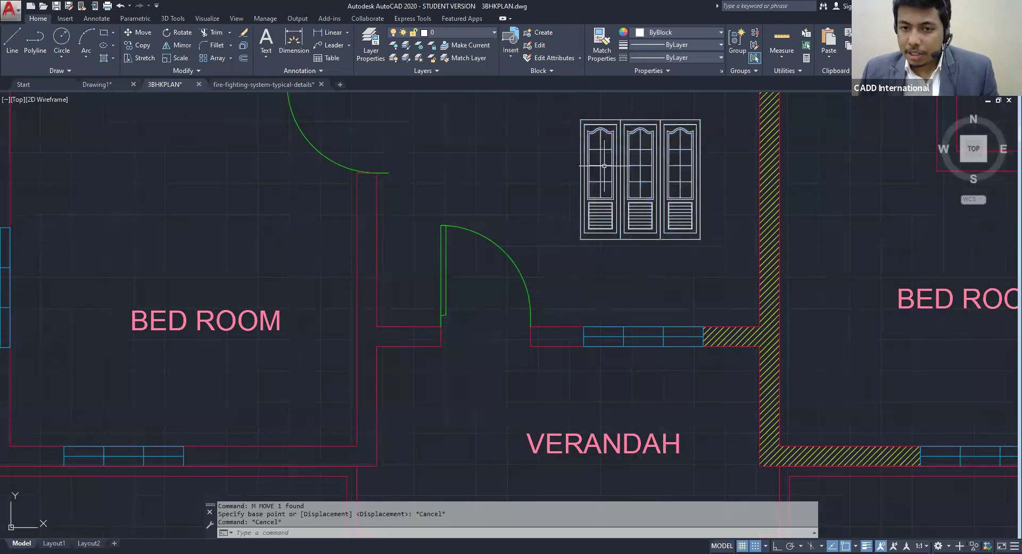
# Draw a trial ray upward from the plan window's upper-left corner and erase it
pyautogui.write('ray')
pyautogui.press('Return')
pyautogui.click(584, 329)
pyautogui.press('F8')
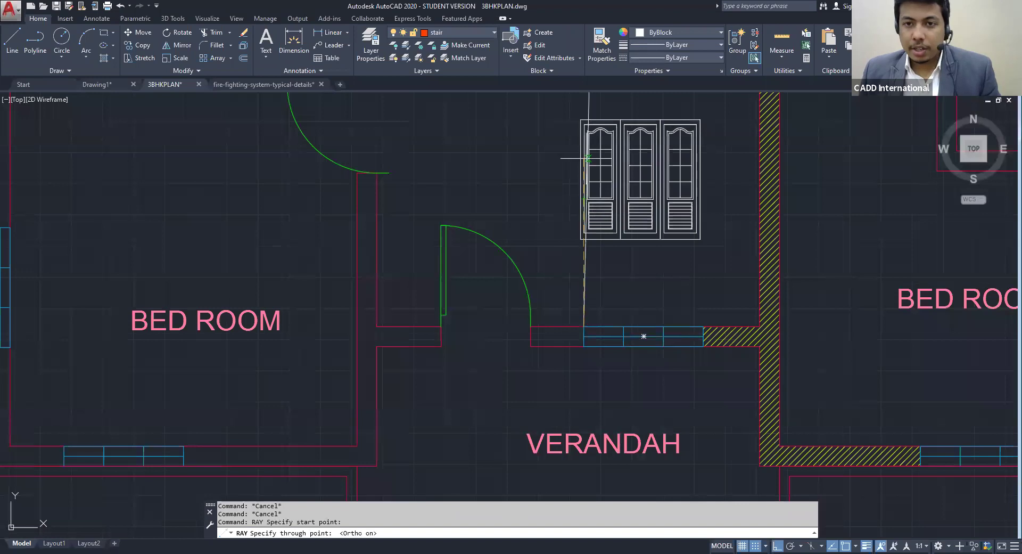
pyautogui.click(588, 128)
pyautogui.press('Escape')
pyautogui.click(590, 101)
pyautogui.click(579, 101)
pyautogui.press('Delete')
# Move the enlarged window elevation horizontally to the left, clear of the area above the plan window
pyautogui.click(644, 151)
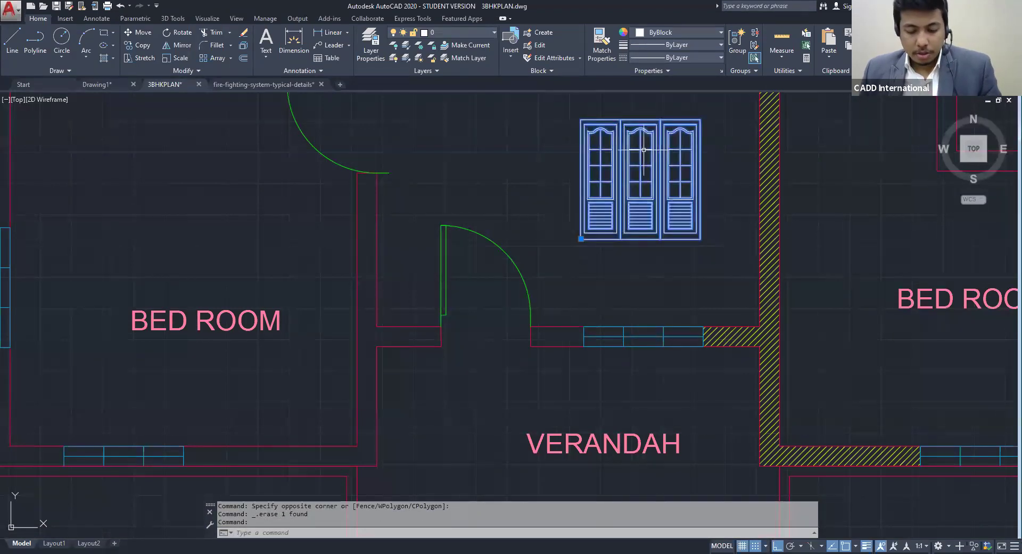
pyautogui.moveTo(644, 150); pyautogui.dragTo(435, 150)
pyautogui.press('Escape')
pyautogui.press('Escape')
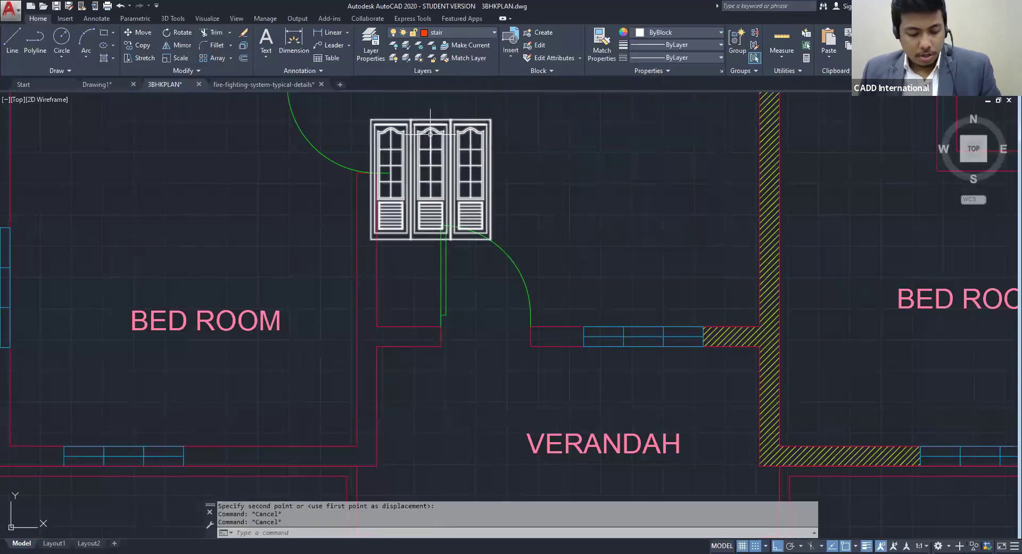
# Draw a vertical ray upward from the upper-left corner of the plan window in the verandah wall
pyautogui.write('ray')
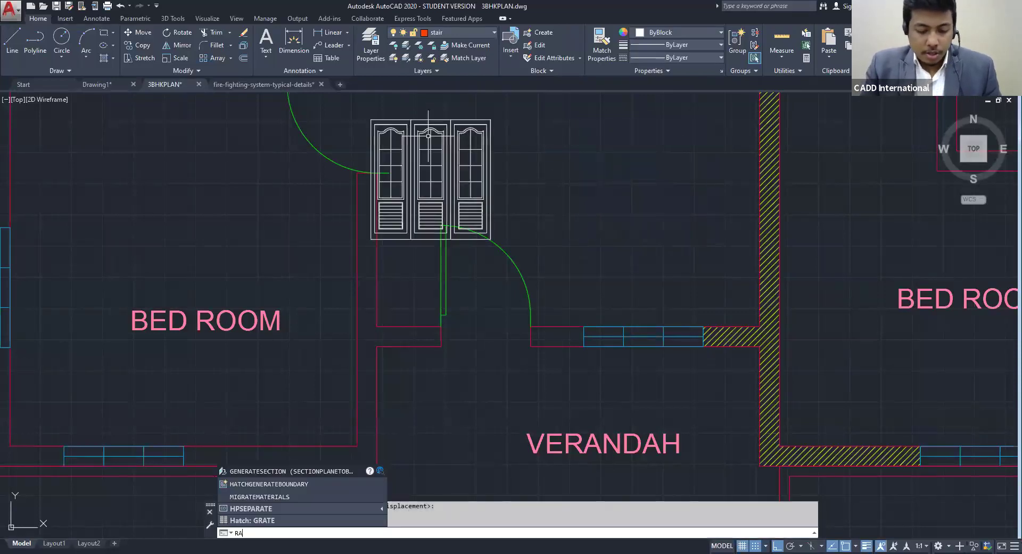
pyautogui.press('Return')
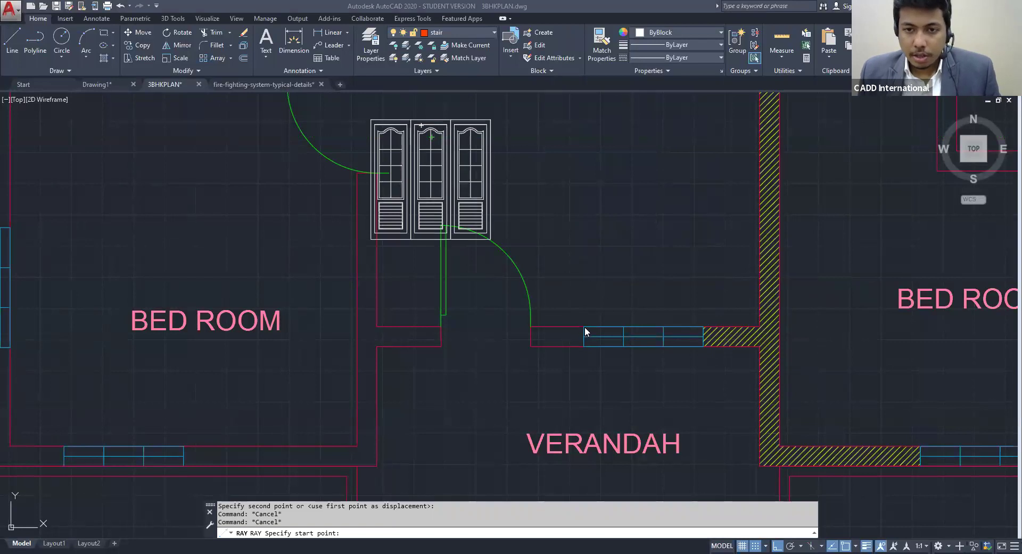
pyautogui.press('Escape')
pyautogui.press('Escape')
pyautogui.press('Escape')
pyautogui.press('space')
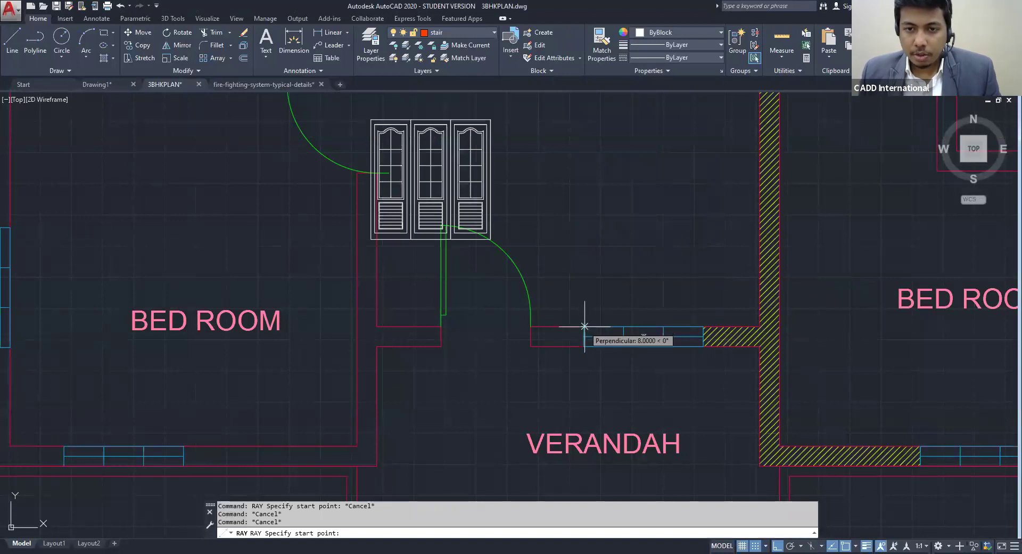
pyautogui.scroll(10, 586, 325)
pyautogui.click(533, 342)
pyautogui.scroll(-6, 535, 250)
pyautogui.moveTo(534, 253); pyautogui.dragTo(541, 332, button='middle')
pyautogui.scroll(3, 541, 332)
pyautogui.click(547, 244)
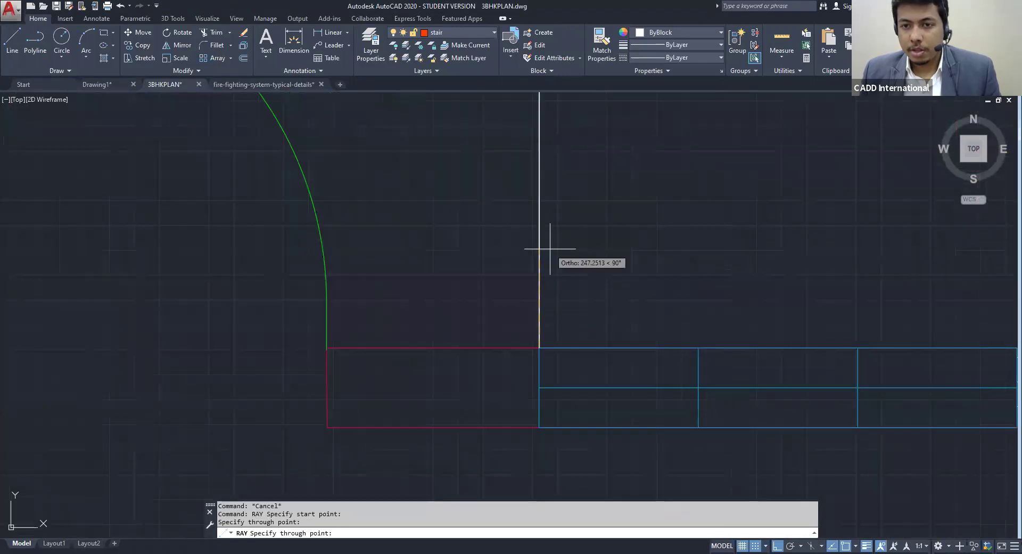
pyautogui.press('Return')
# Draw a second vertical ray upward from the plan window's upper-right corner
pyautogui.press('Return')
pyautogui.scroll(-3, 657, 294)
pyautogui.moveTo(883, 327); pyautogui.dragTo(657, 294, button='middle')
pyautogui.scroll(5, 656, 292)
pyautogui.click(645, 299)
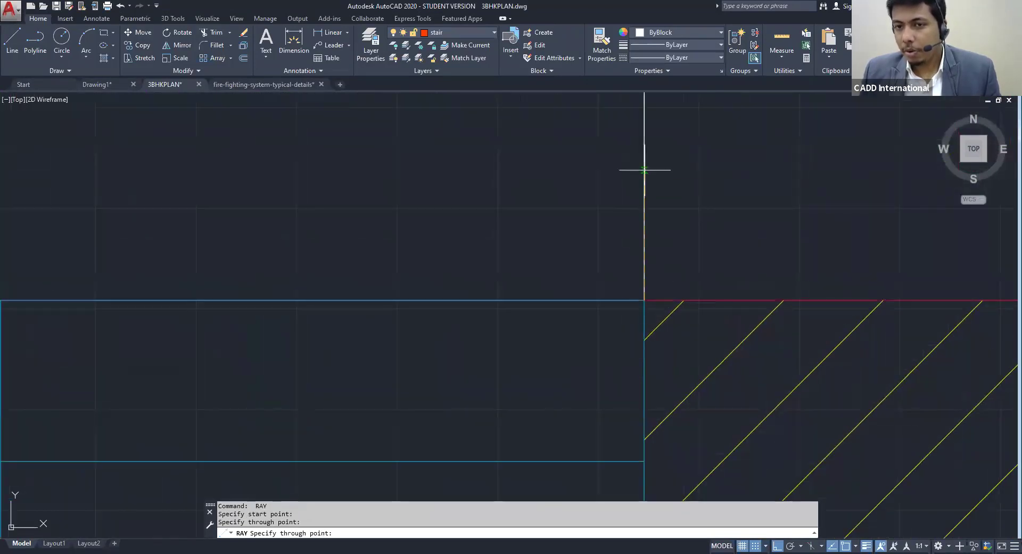
pyautogui.click(644, 170)
pyautogui.press('Return')
pyautogui.scroll(-5, 649, 171)
pyautogui.moveTo(625, 260); pyautogui.dragTo(673, 487, button='middle')
pyautogui.press('Escape')
pyautogui.press('Escape')
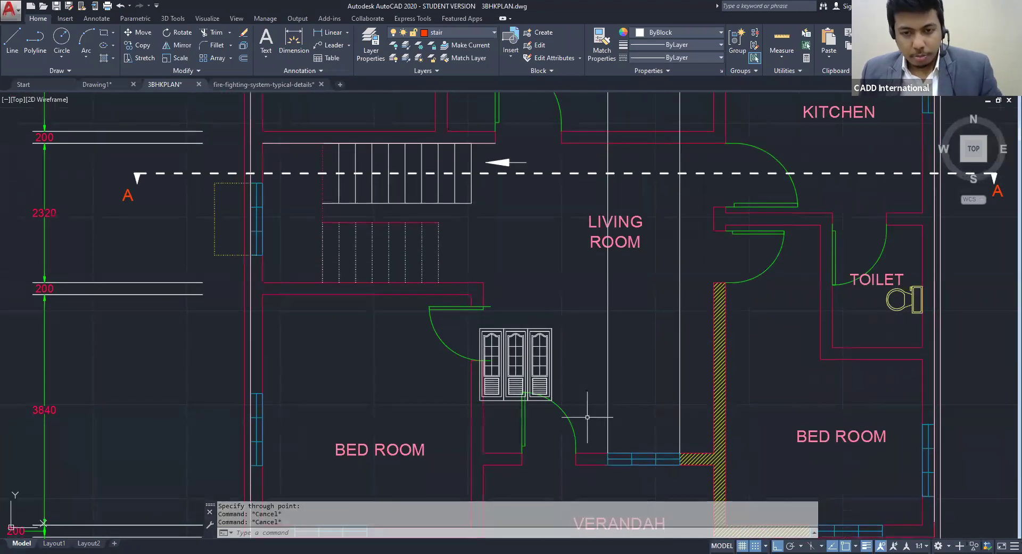
# Move the window elevation by its upper-left corner into Section A-A, between the two vertical rays on the line below the RCC slab
pyautogui.click(567, 363)
pyautogui.click(547, 332)
pyautogui.write('m')
pyautogui.press('Return')
pyautogui.scroll(5, 494, 311)
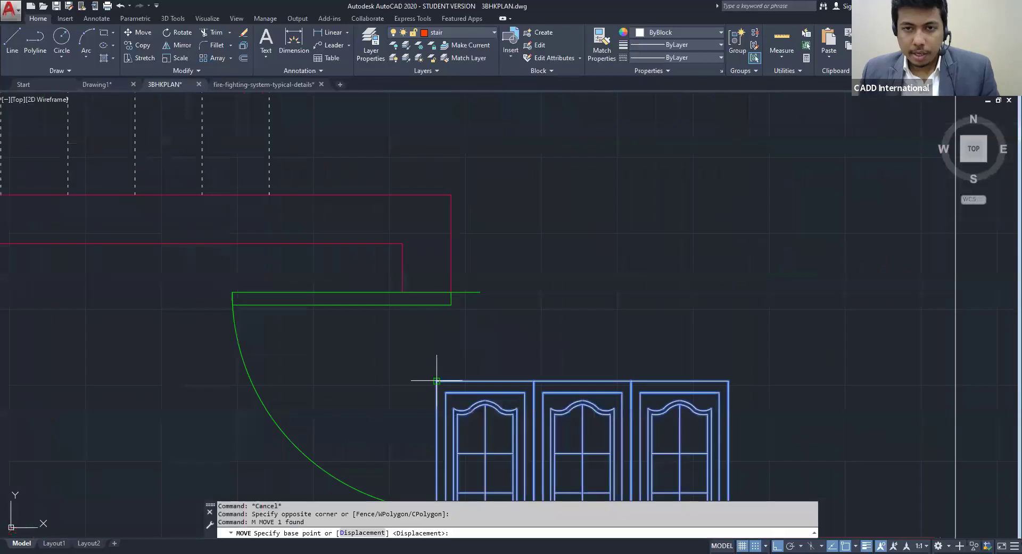
pyautogui.click(436, 381)
pyautogui.scroll(-6, 525, 265)
pyautogui.moveTo(516, 291); pyautogui.dragTo(440, 444, button='middle')
pyautogui.scroll(-6, 432, 330)
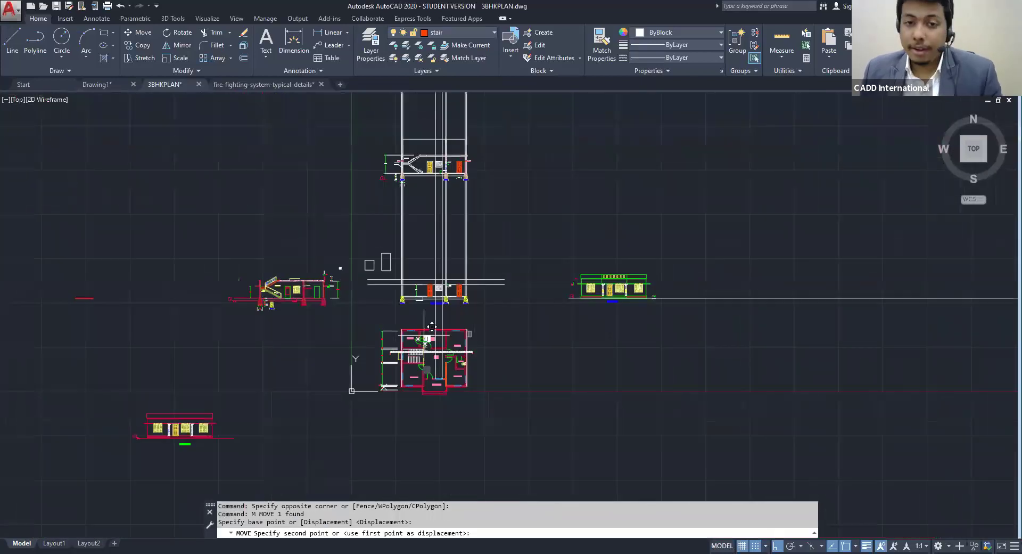
pyautogui.scroll(8, 448, 253)
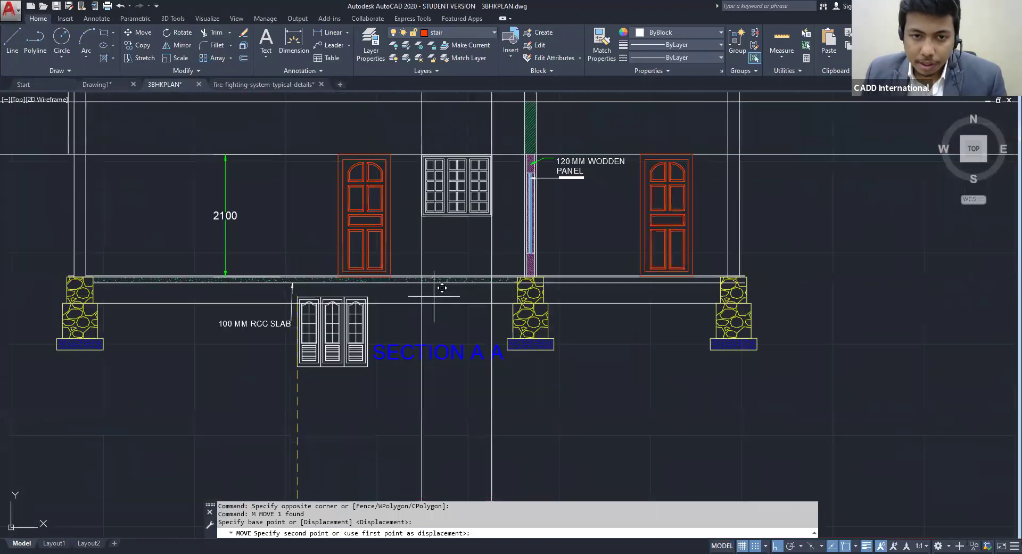
pyautogui.scroll(2, 442, 288)
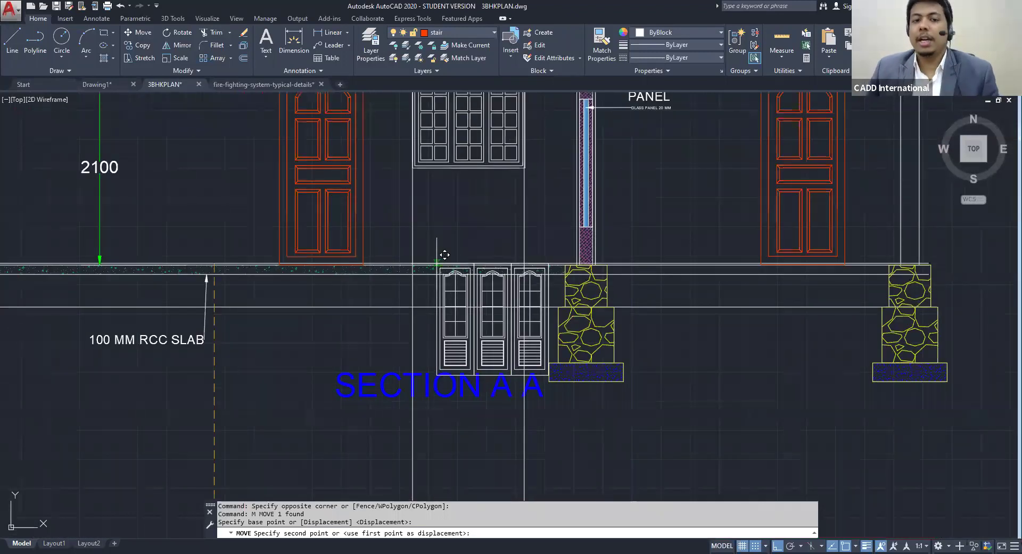
pyautogui.press('F8')
pyautogui.click(478, 355)
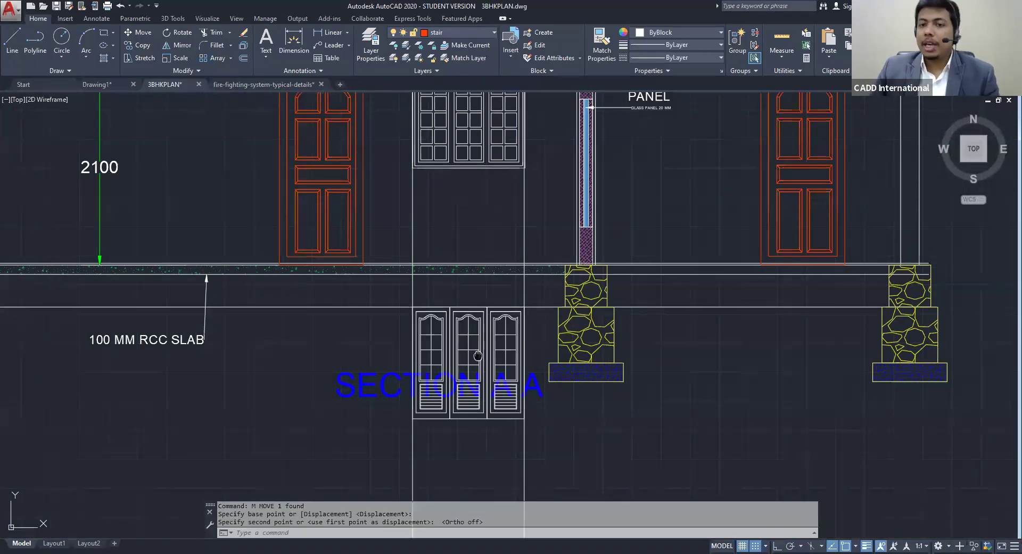
# Move the SECTION A A title to the left, clear of the window elevation placed between the rays
pyautogui.moveTo(477, 354); pyautogui.dragTo(492, 252, button='middle')
pyautogui.press('Escape')
pyautogui.click(360, 304)
pyautogui.click(351, 303)
pyautogui.click(63, 355)
pyautogui.press('Escape')
pyautogui.press('Escape')
pyautogui.scroll(2, 508, 229)
pyautogui.moveTo(478, 295); pyautogui.dragTo(490, 225, button='middle')
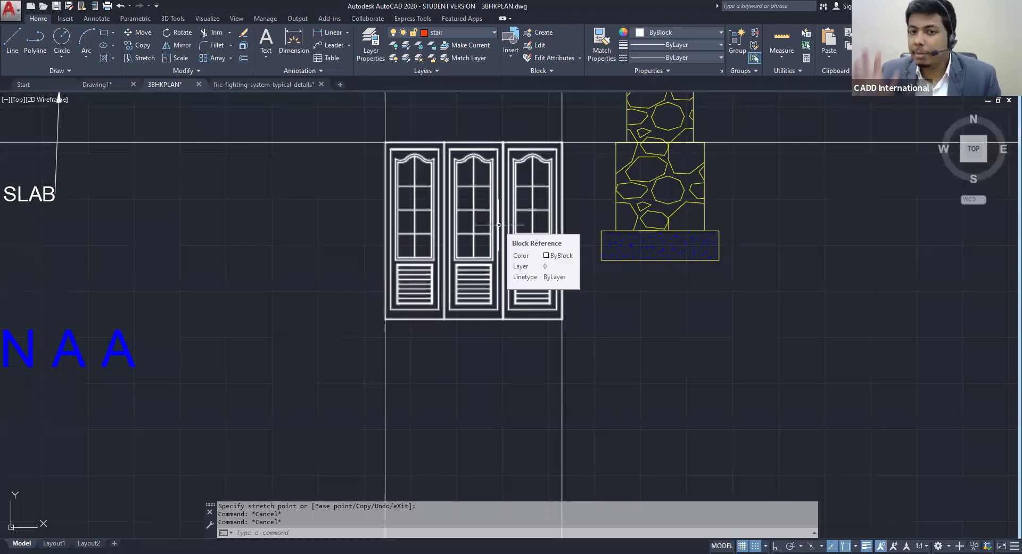
# Erase the window elevation placed between the rays under Section A-A
pyautogui.click(470, 210)
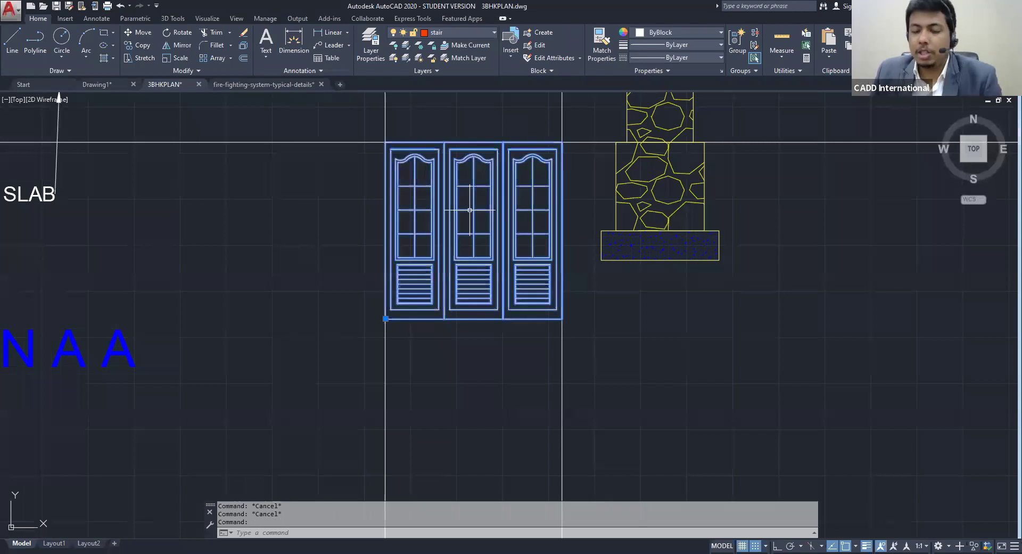
pyautogui.press('Delete')
pyautogui.scroll(-10, 280, 309)
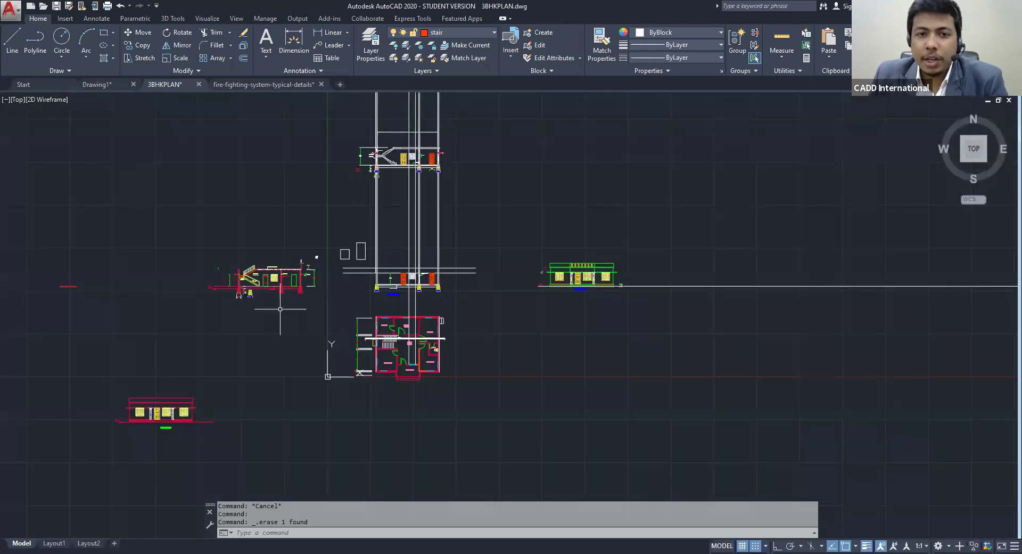
pyautogui.scroll(8, 395, 360)
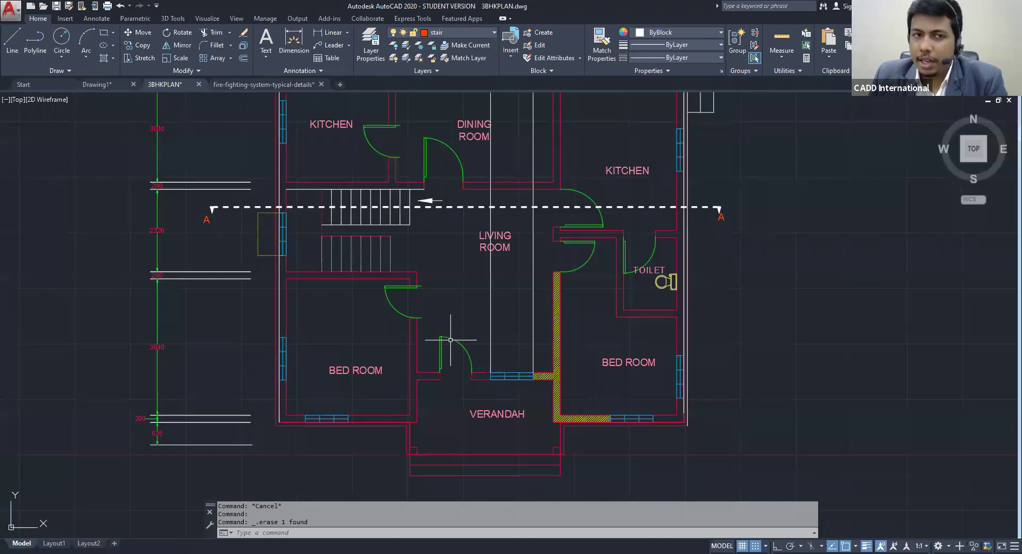
# Switch to the fire-fighting-system-typical-details drawing and examine the fittings and pressure gauge in the floor control valve detail
pyautogui.click(245, 85)
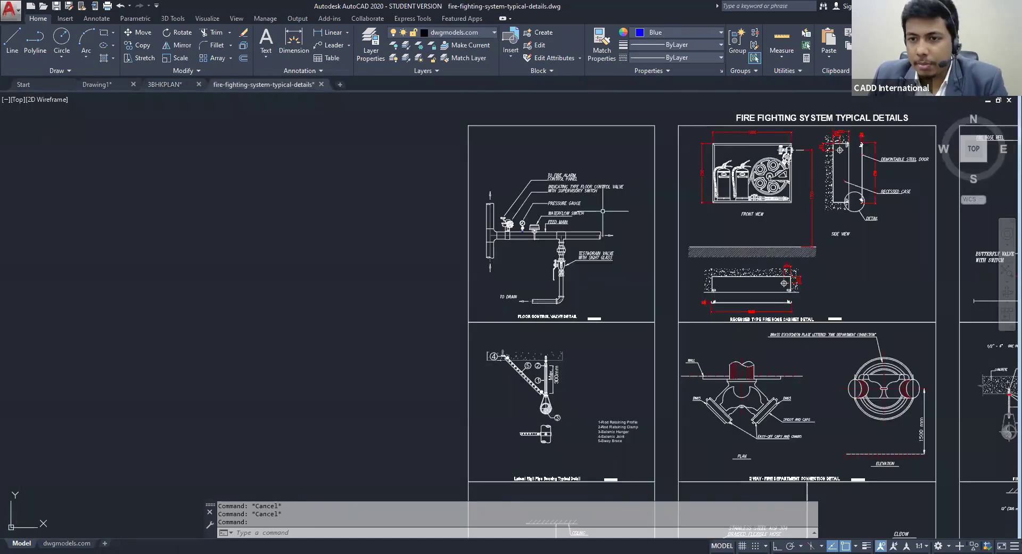
pyautogui.moveTo(574, 273); pyautogui.dragTo(500, 273, button='middle')
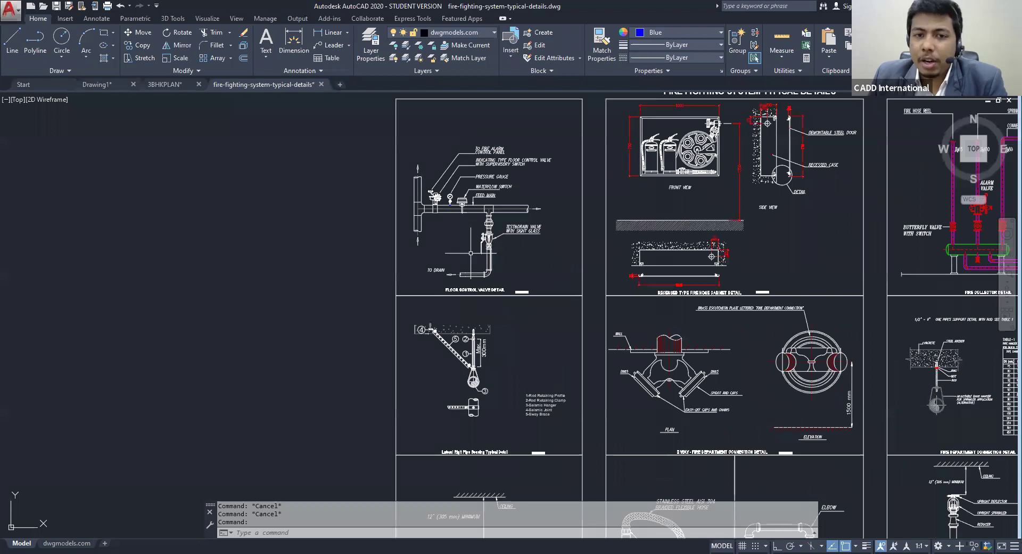
pyautogui.scroll(5, 500, 273)
pyautogui.scroll(2, 403, 216)
pyautogui.scroll(7, 397, 206)
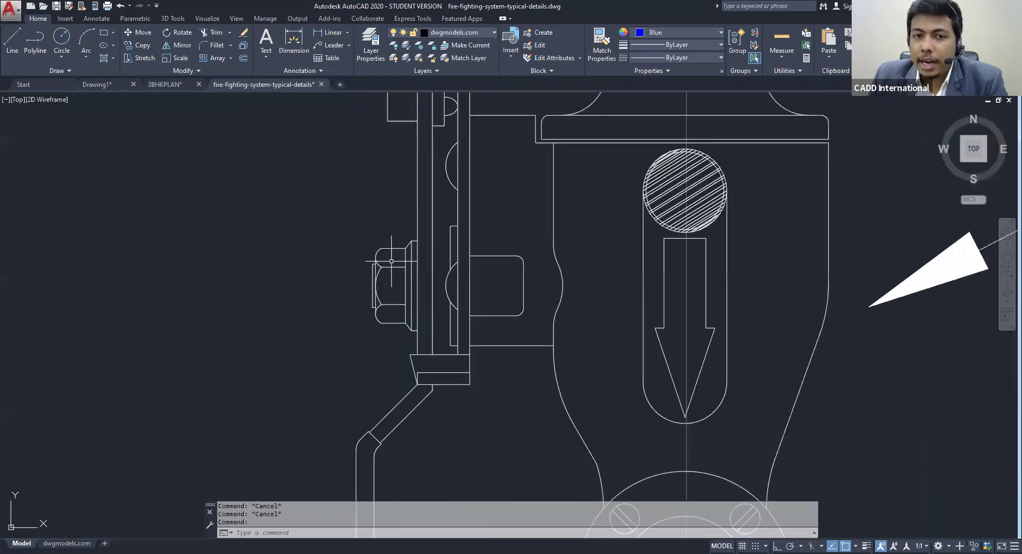
pyautogui.scroll(-6, 428, 474)
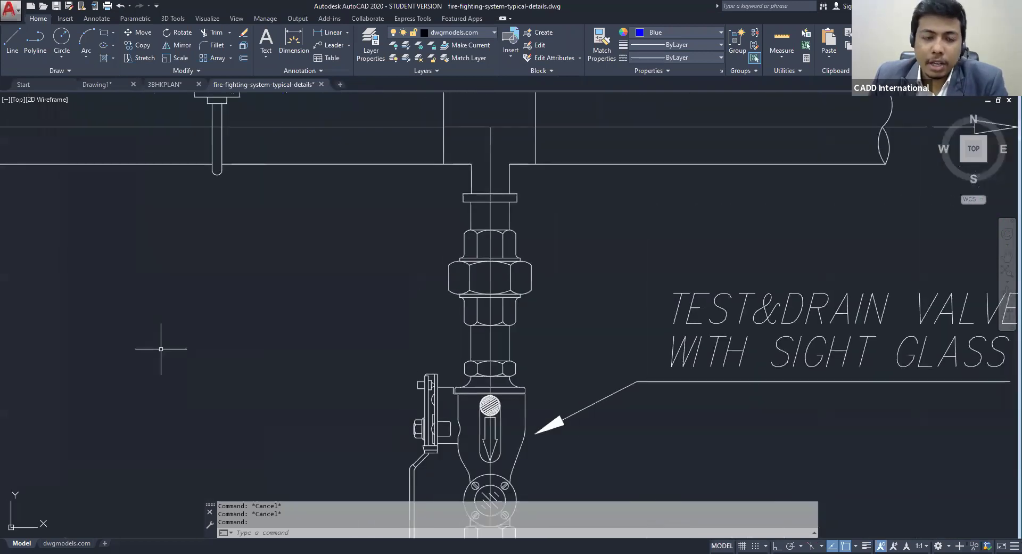
pyautogui.scroll(-6, 431, 350)
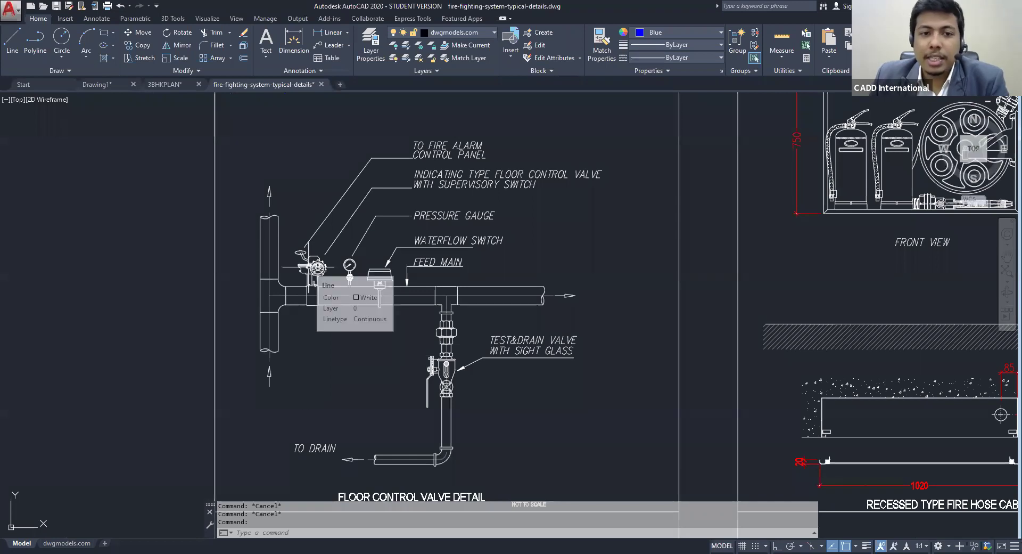
pyautogui.scroll(9, 346, 269)
pyautogui.scroll(-5, 346, 269)
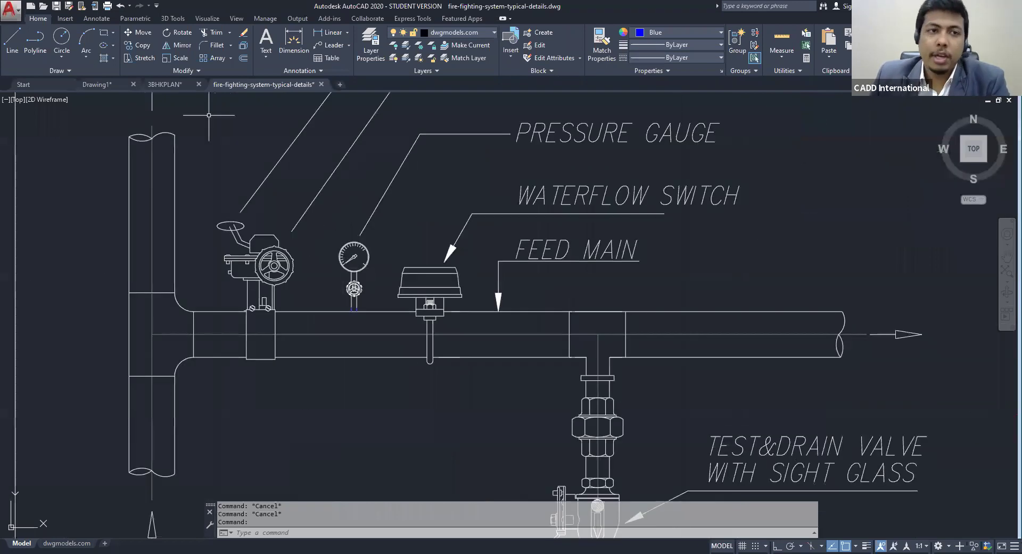
# Return to the 3BHKPLAN drawing and review its hatched wall and layer list
pyautogui.click(177, 88)
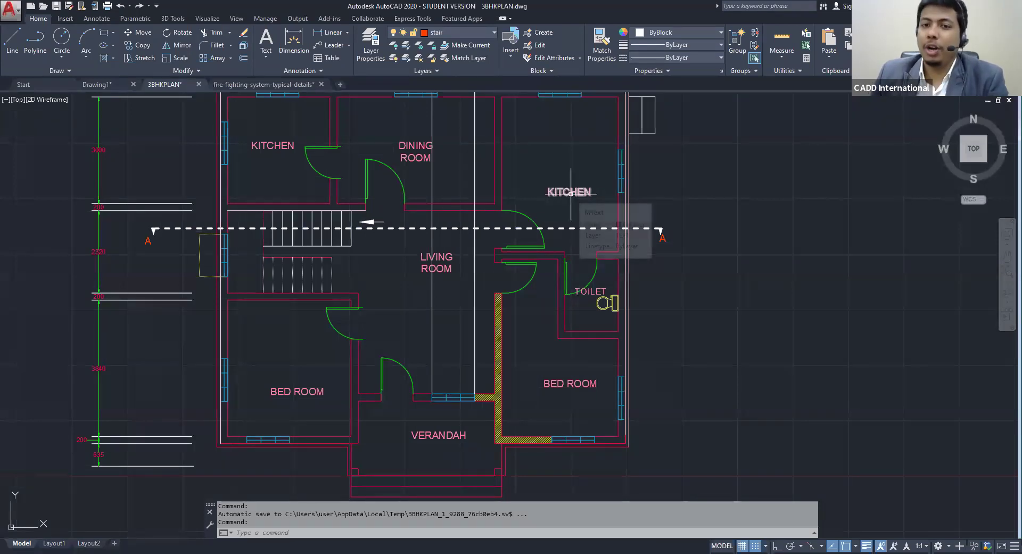
pyautogui.scroll(6, 500, 303)
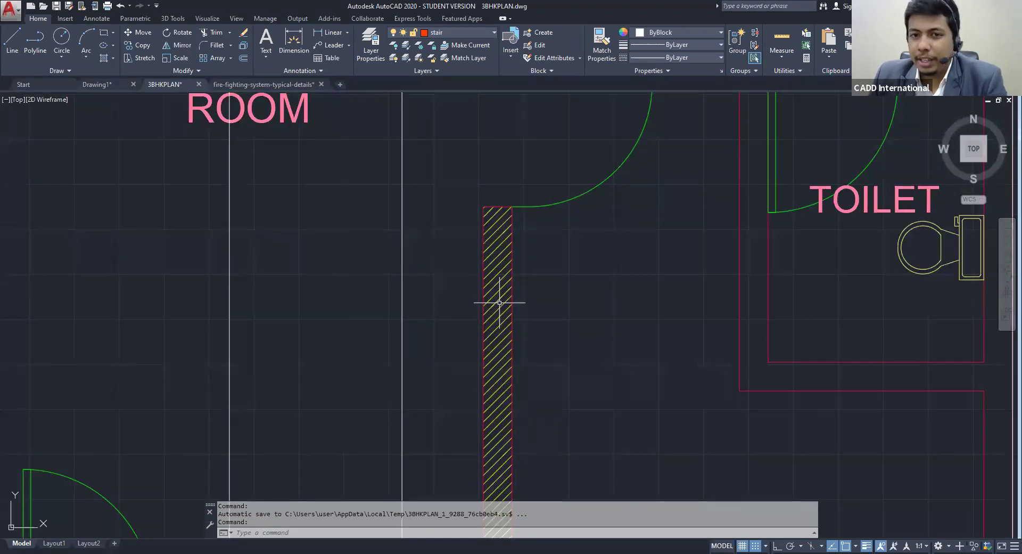
pyautogui.scroll(-6, 499, 302)
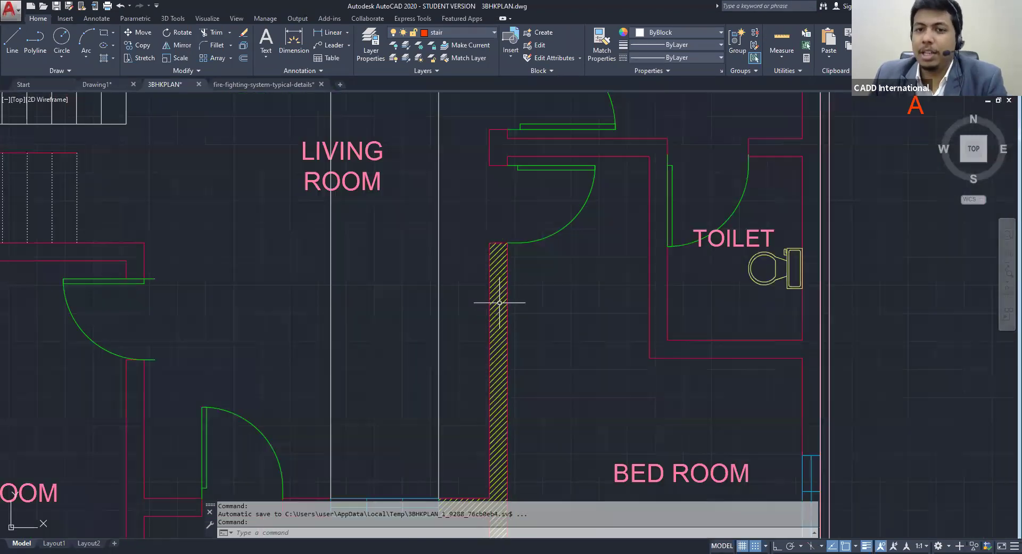
pyautogui.click(441, 32)
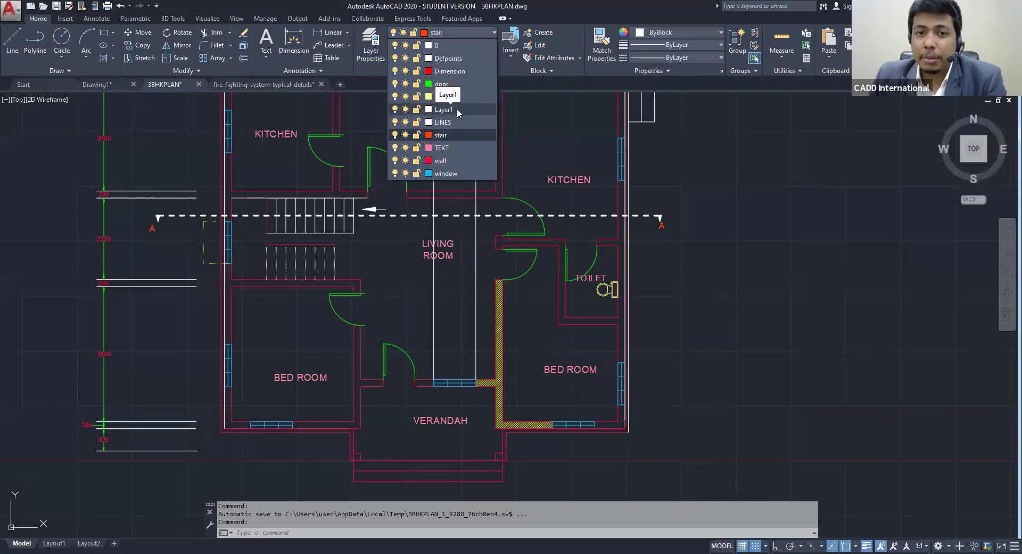
pyautogui.press('Escape')
# Draw a large rectangle in the empty area to the right of the floor plan
pyautogui.scroll(-2, 742, 245)
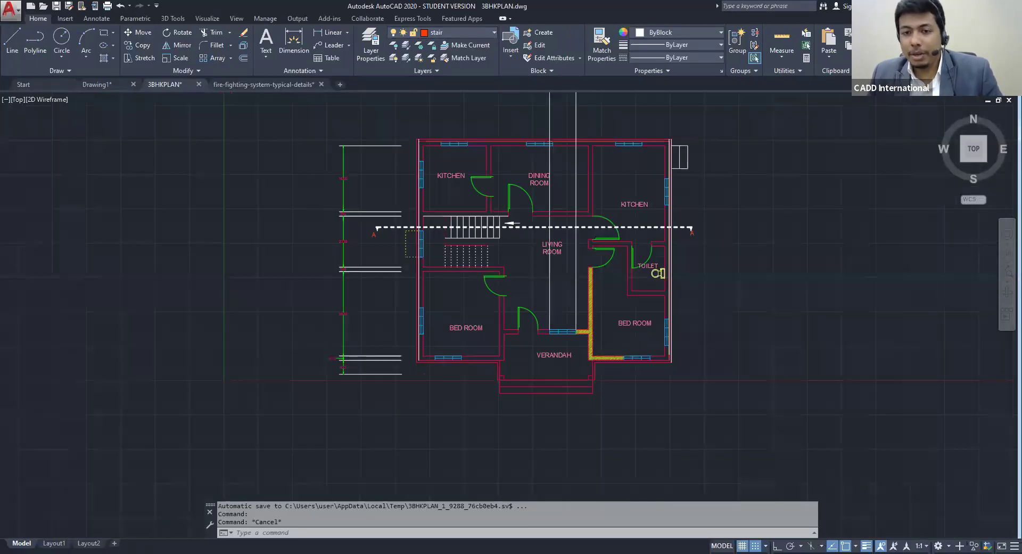
pyautogui.scroll(-2, 748, 240)
pyautogui.moveTo(744, 242); pyautogui.dragTo(724, 243, button='middle')
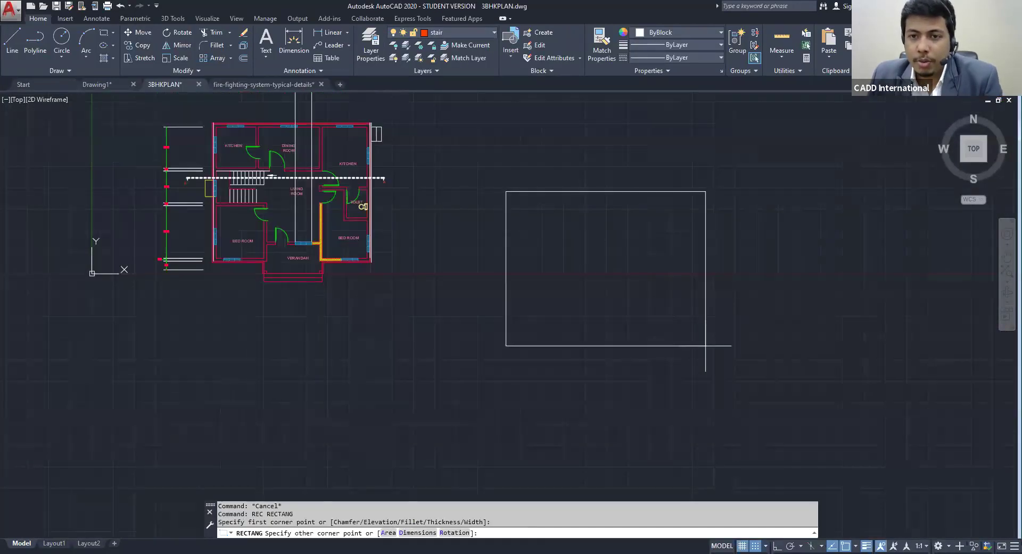
pyautogui.click(703, 351)
pyautogui.moveTo(631, 311); pyautogui.dragTo(623, 312, button='middle')
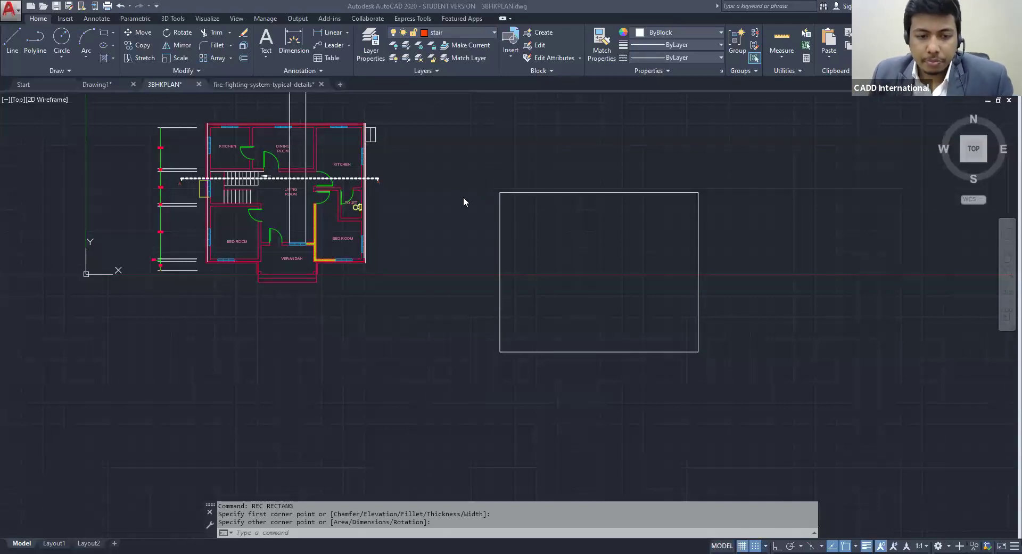
# Offset the large rectangle 200 inward to form a double-line outline
pyautogui.write('o')
pyautogui.press('Return')
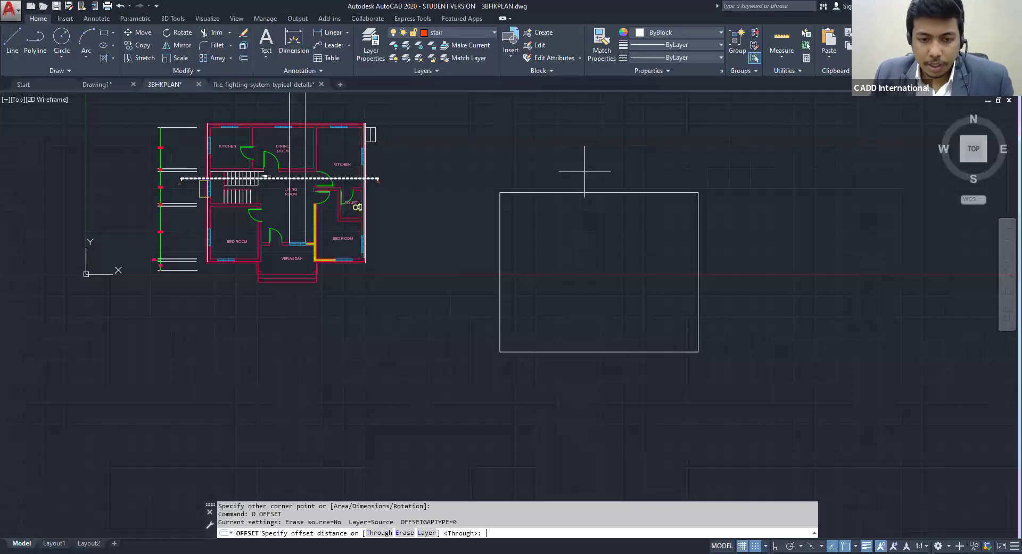
pyautogui.write('200')
pyautogui.press('Return')
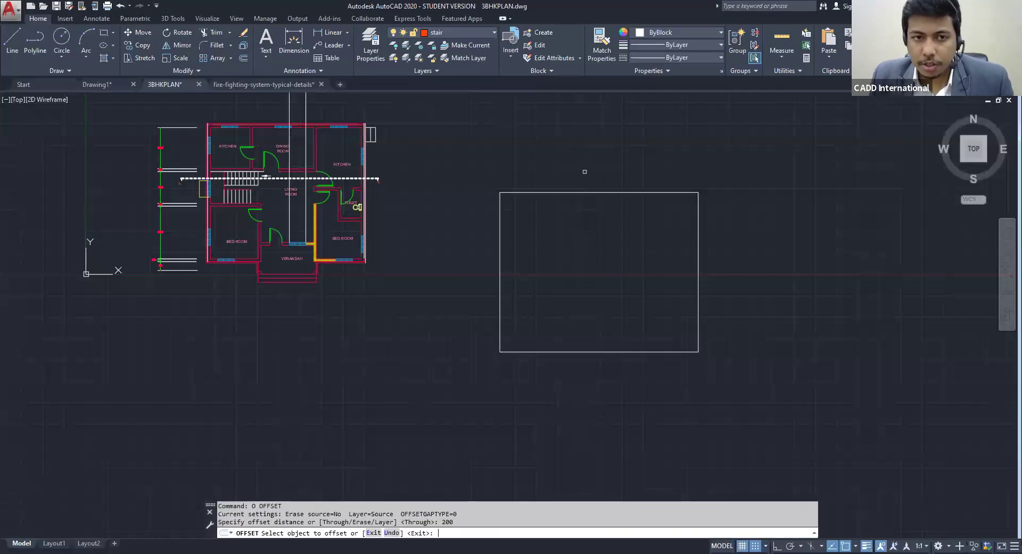
pyautogui.click(556, 193)
pyautogui.click(559, 212)
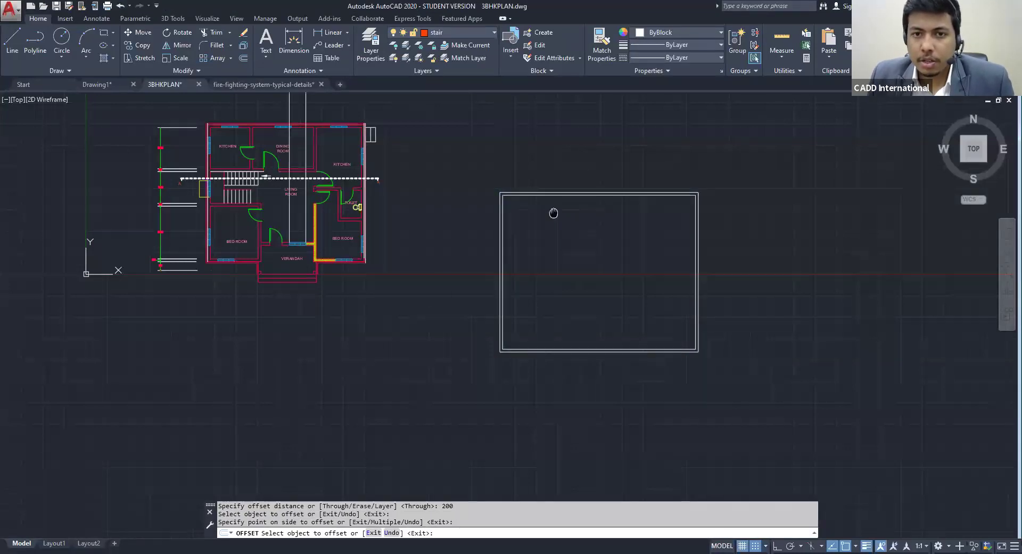
pyautogui.moveTo(552, 223); pyautogui.dragTo(500, 183, button='middle')
pyautogui.scroll(2, 500, 183)
pyautogui.press('Escape')
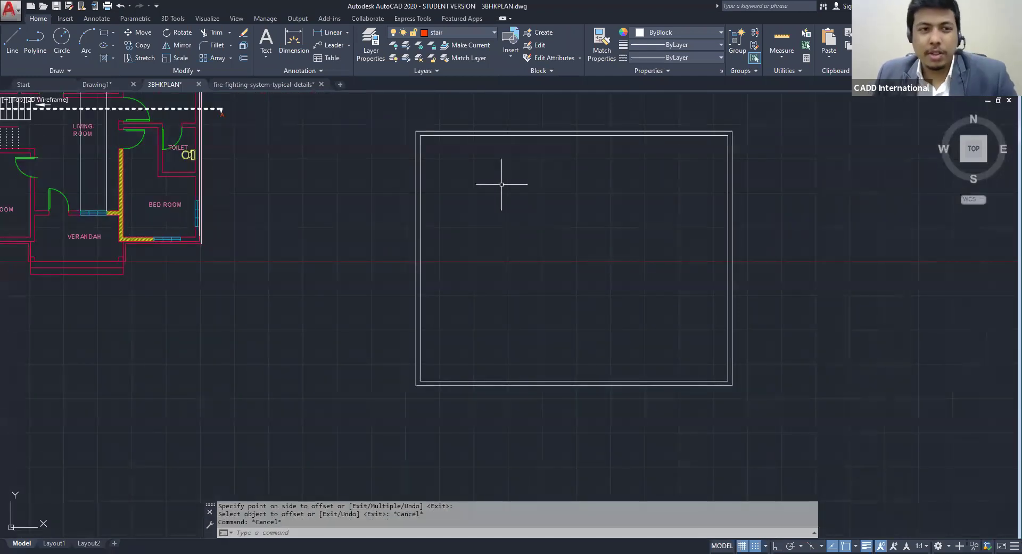
# Insert the Vehicles - Imperial block from the tool palettes inside the double-line rectangle, near its upper-left corner
pyautogui.scroll(-4, 501, 184)
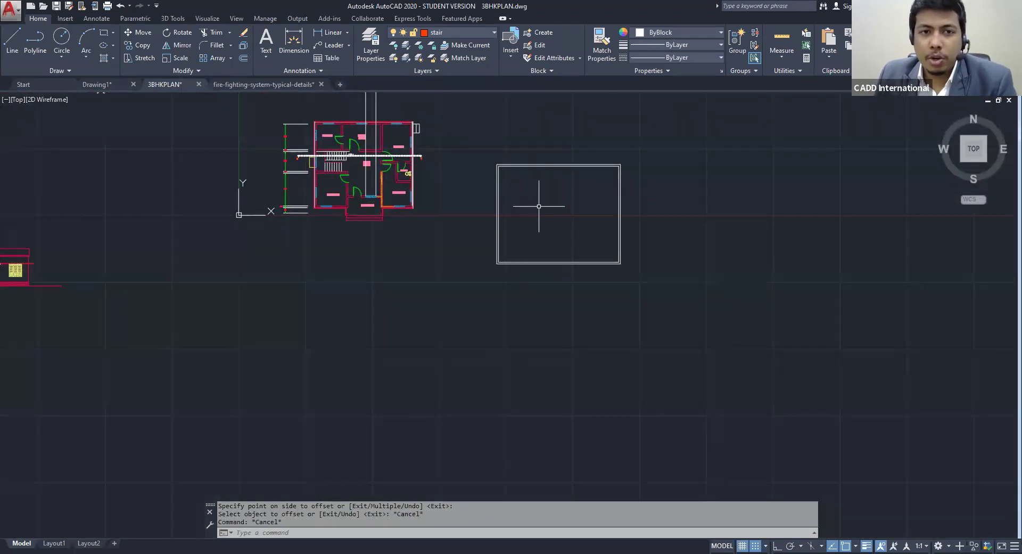
pyautogui.scroll(5, 341, 180)
pyautogui.scroll(-4, 449, 232)
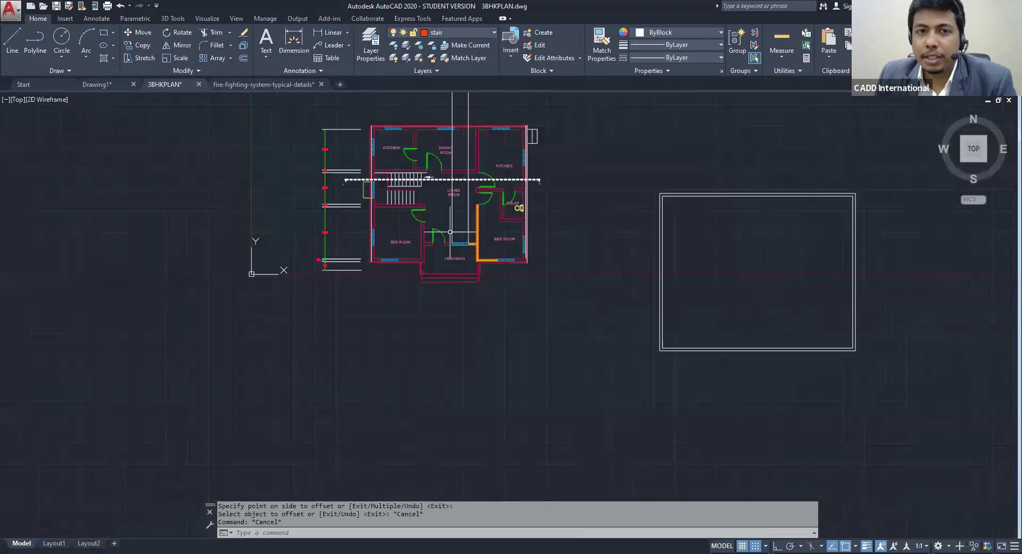
pyautogui.scroll(-5, 450, 231)
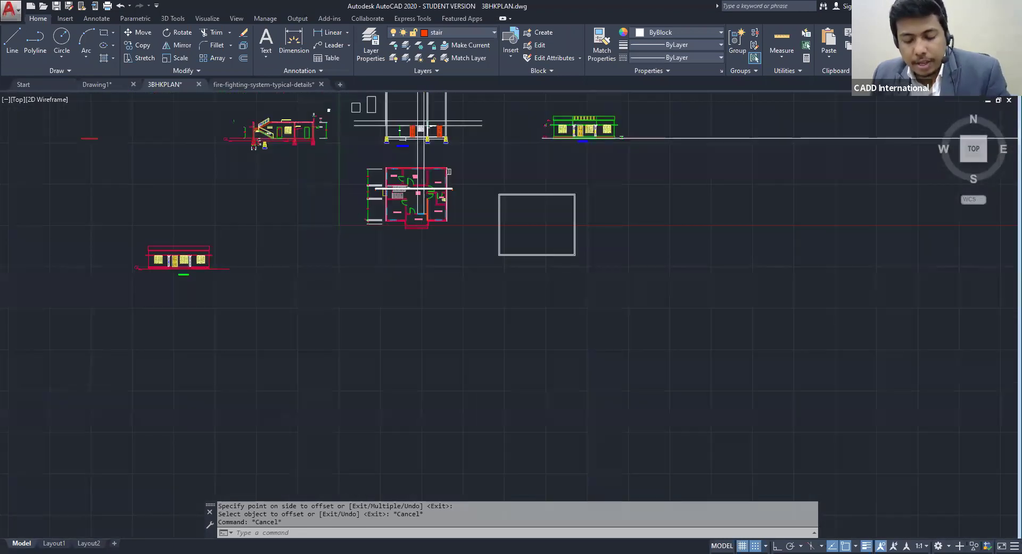
pyautogui.scroll(-2, 439, 185)
pyautogui.write('TP')
pyautogui.press('Return')
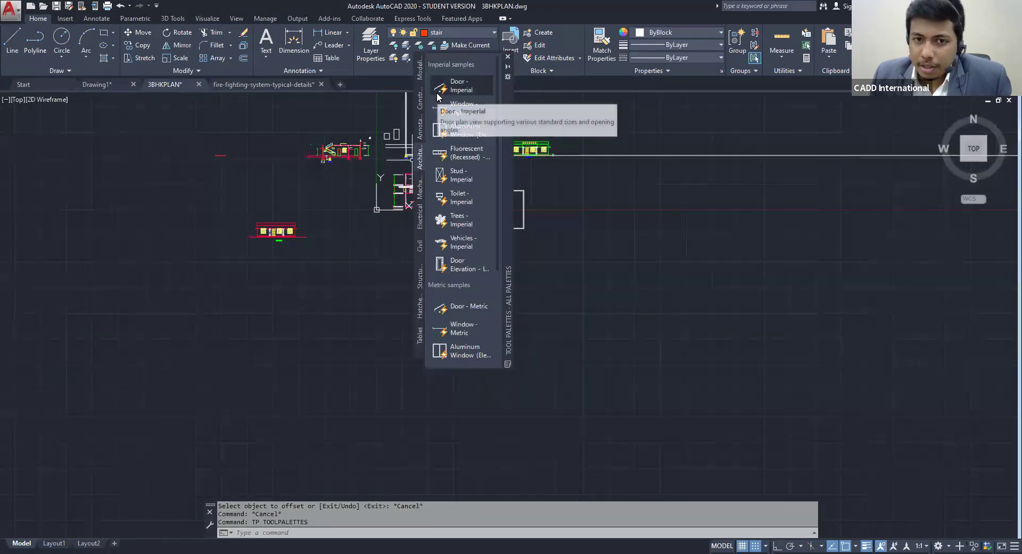
pyautogui.click(458, 237)
pyautogui.scroll(8, 559, 205)
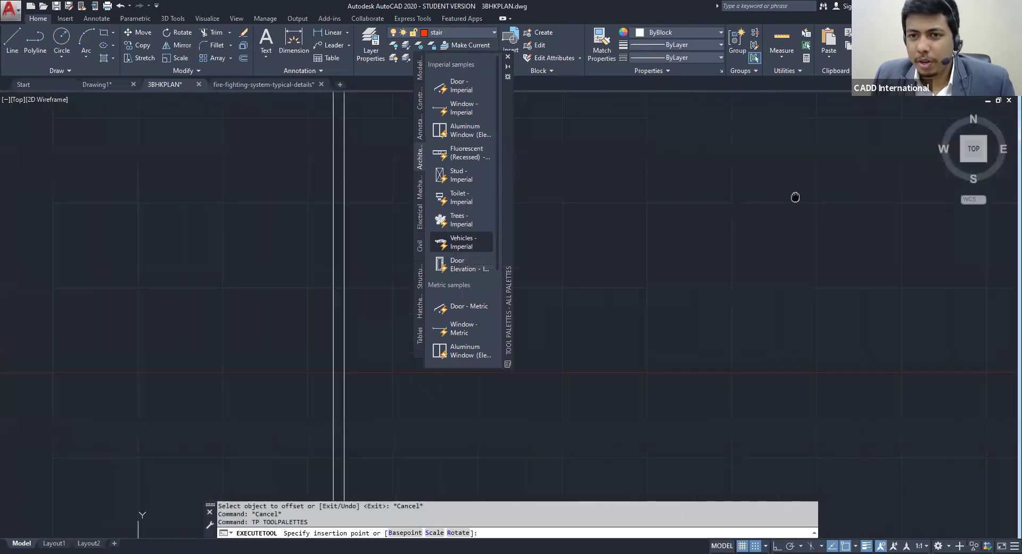
pyautogui.scroll(-8, 795, 197)
pyautogui.click(718, 163)
pyautogui.moveTo(735, 189); pyautogui.dragTo(693, 170, button='middle')
pyautogui.press('Escape')
pyautogui.press('Escape')
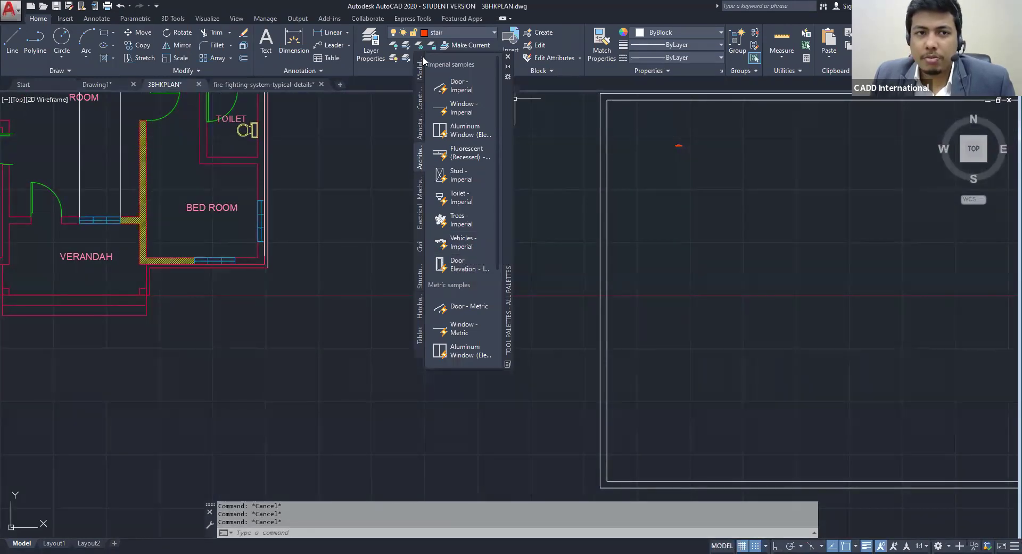
pyautogui.scroll(-5, 362, 224)
pyautogui.moveTo(330, 224); pyautogui.dragTo(331, 246, button='middle')
pyautogui.scroll(-8, 275, 159)
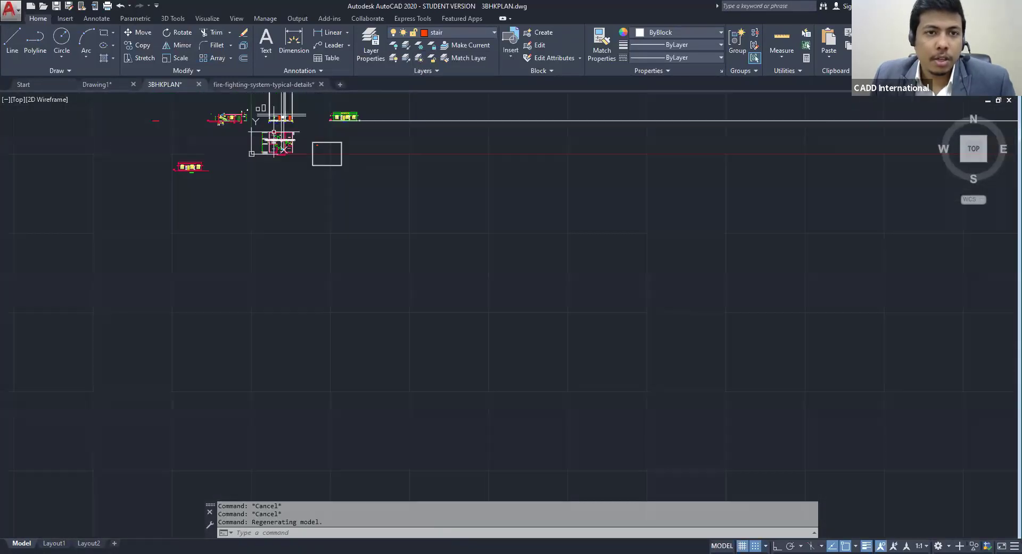
pyautogui.scroll(4, 261, 163)
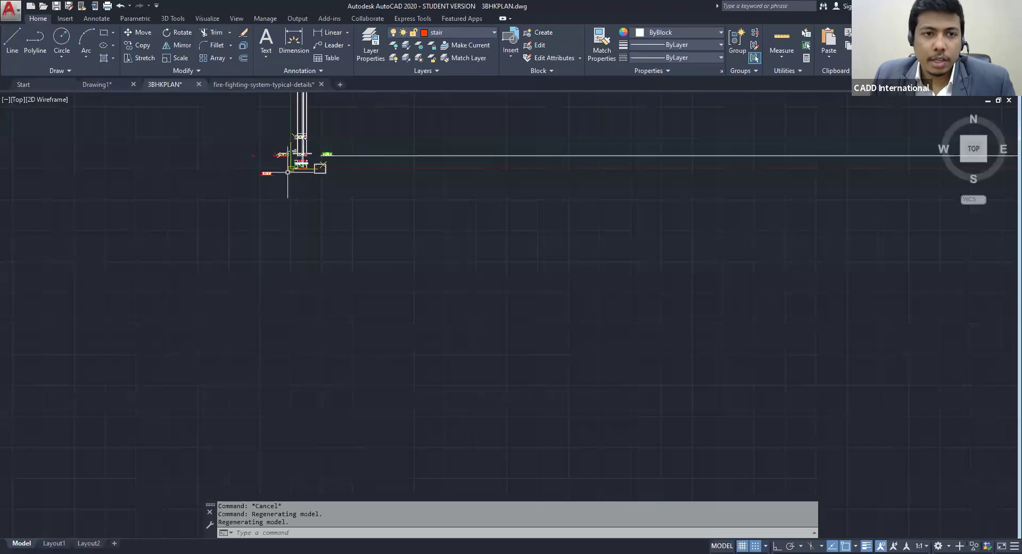
pyautogui.scroll(8, 326, 166)
pyautogui.moveTo(326, 166); pyautogui.dragTo(108, 336, button='middle')
pyautogui.scroll(-2, 290, 303)
pyautogui.moveTo(290, 304); pyautogui.dragTo(295, 333, button='middle')
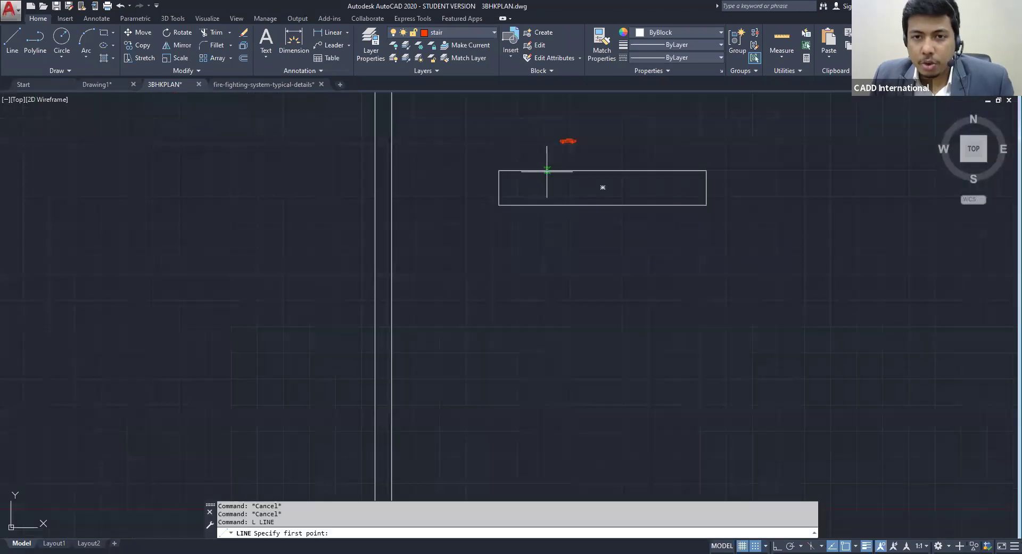
# Draw three vertical lines across the long narrow rectangle to divide it into four parking bays
pyautogui.click(547, 170)
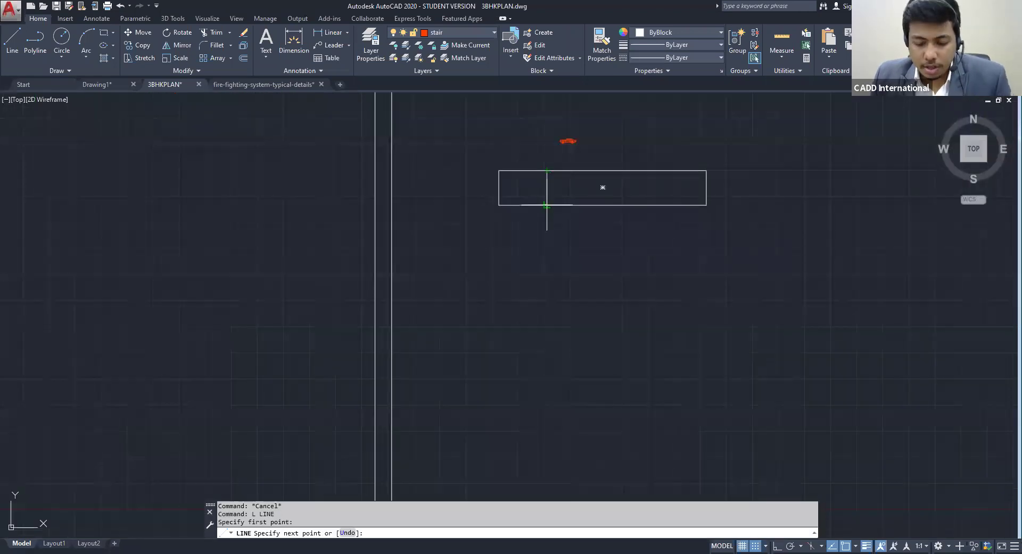
pyautogui.click(547, 204)
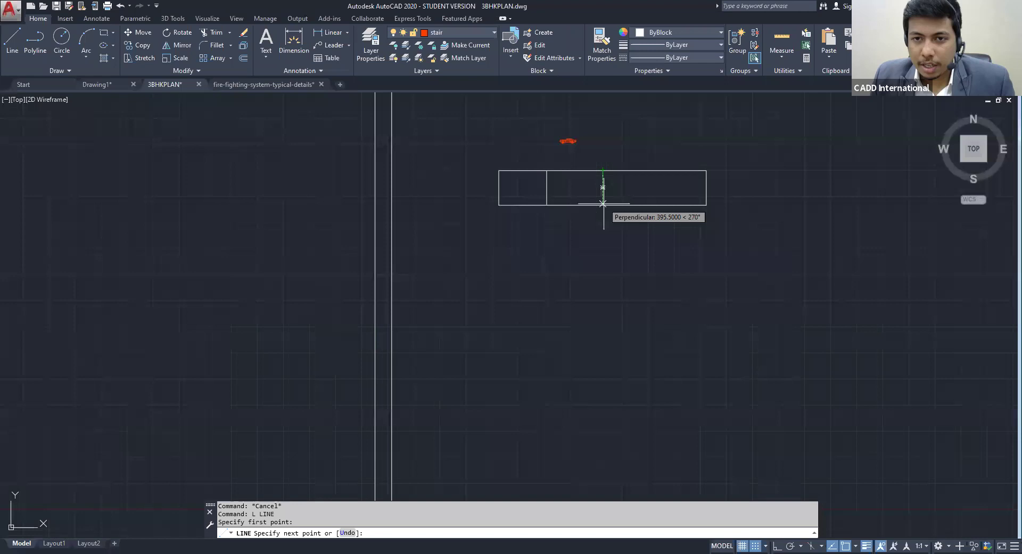
pyautogui.click(603, 187)
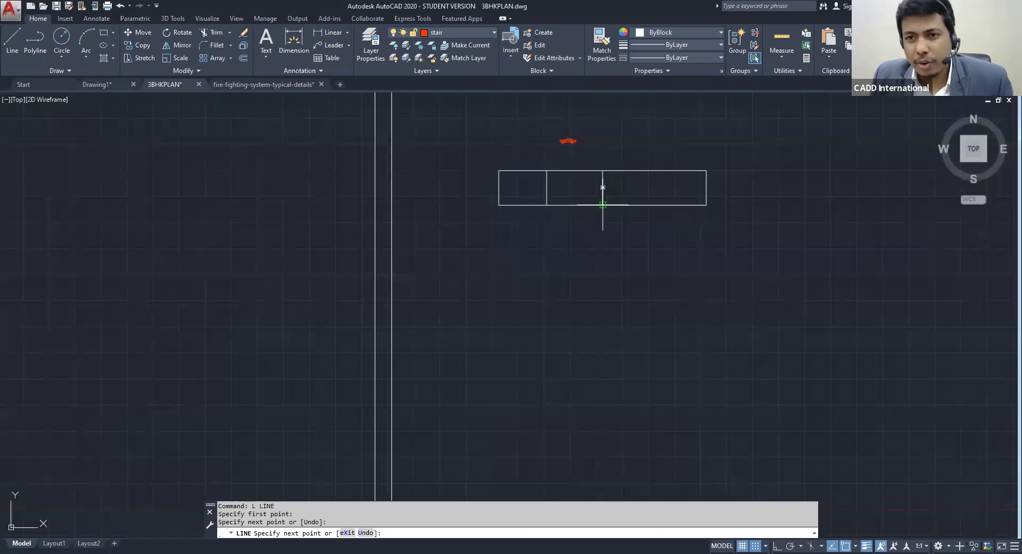
pyautogui.press('space')
pyautogui.write('l')
pyautogui.press('space')
pyautogui.write('l')
pyautogui.press('space')
pyautogui.click(656, 205)
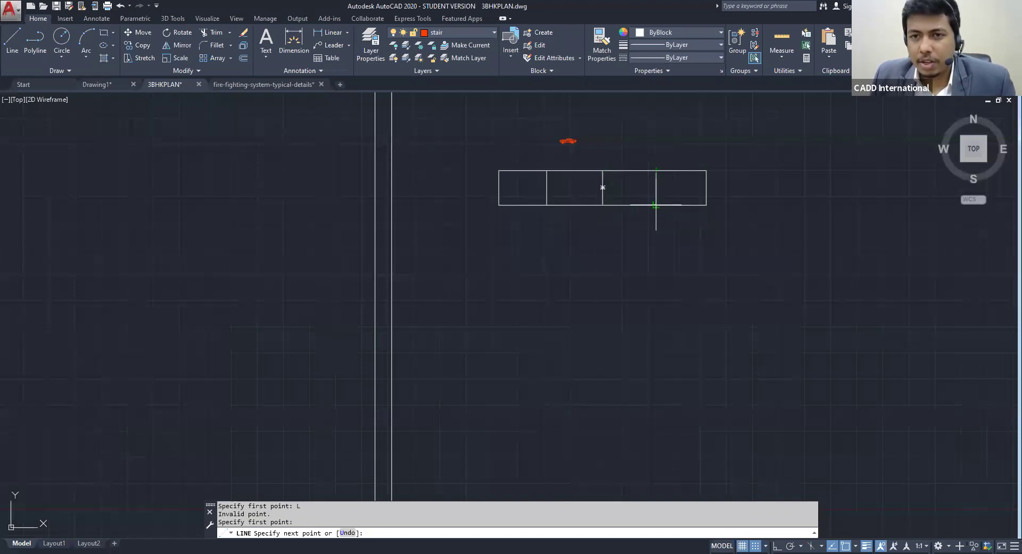
pyautogui.press('Escape')
pyautogui.press('Escape')
# Draw a rectangle below the four-bay strip, inside the double-line outline
pyautogui.scroll(-4, 671, 220)
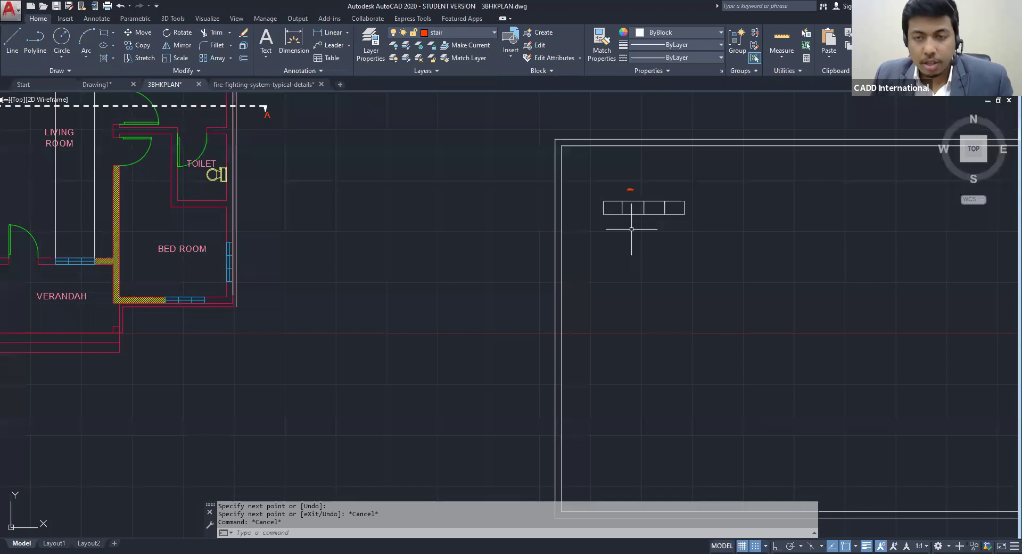
pyautogui.click(660, 256)
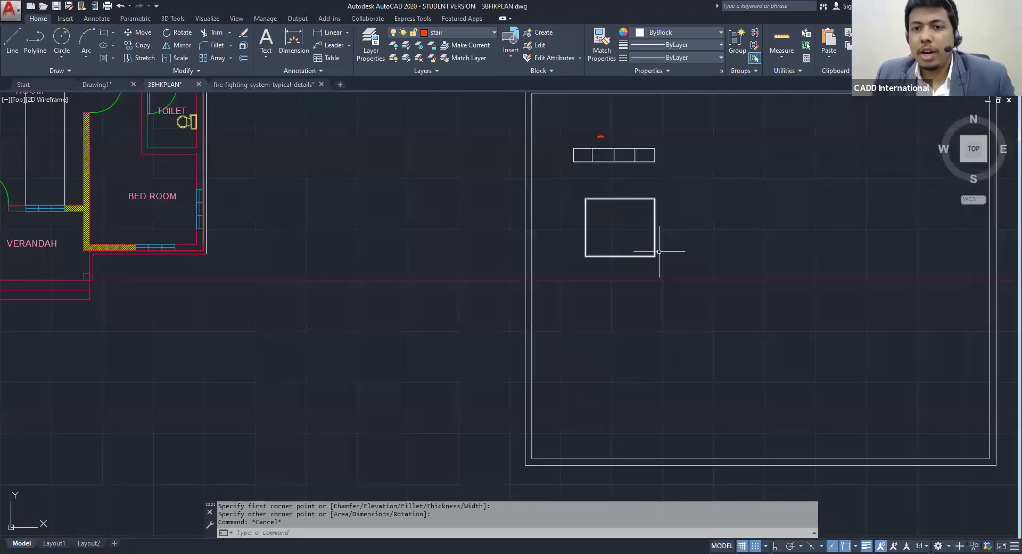
pyautogui.moveTo(660, 256); pyautogui.dragTo(623, 221, button='middle')
pyautogui.press('Escape')
pyautogui.press('Escape')
pyautogui.scroll(-4, 625, 220)
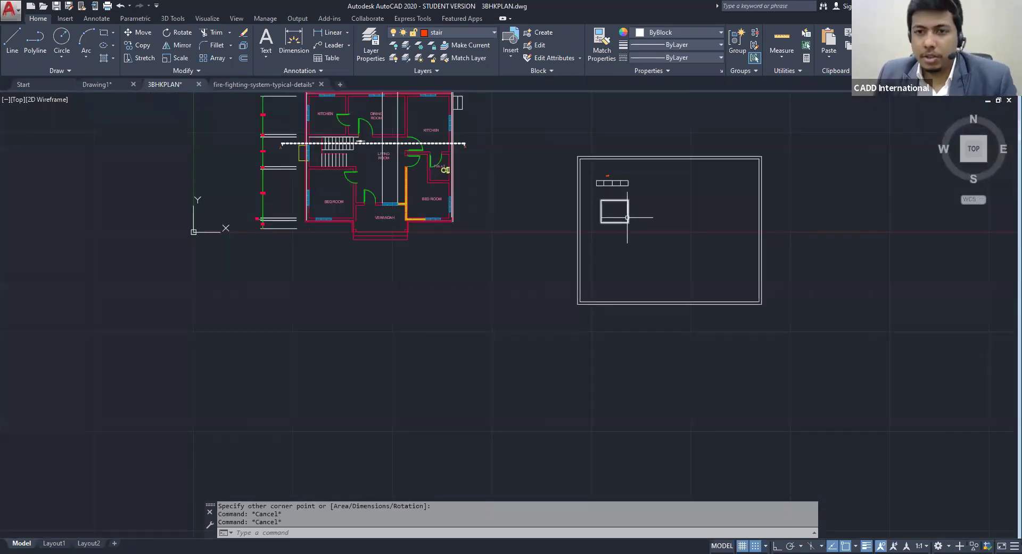
# Erase the rectangle below the four-bay strip
pyautogui.click(628, 212)
pyautogui.moveTo(629, 211)
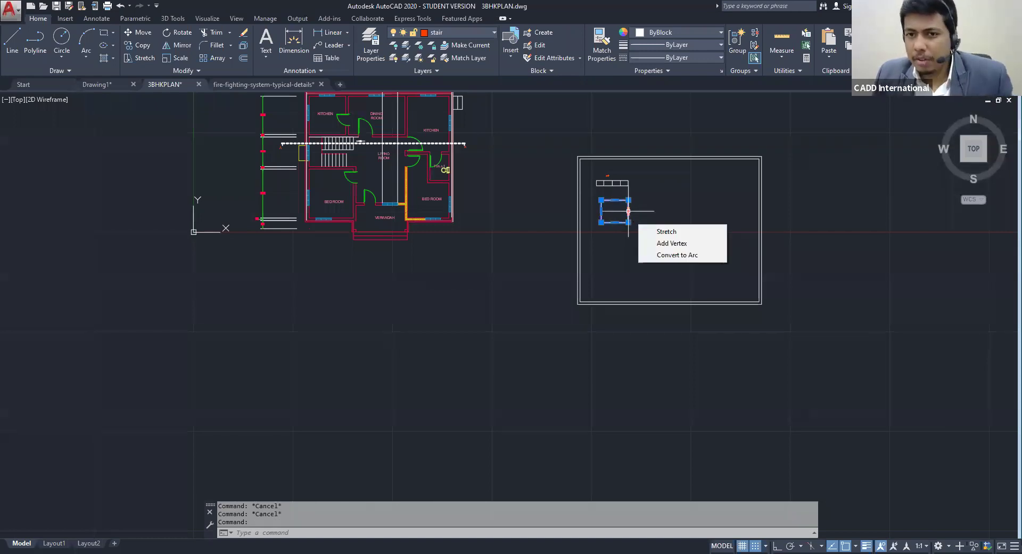
pyautogui.press('Escape')
pyautogui.press('Escape')
pyautogui.click(629, 222)
pyautogui.press('Delete')
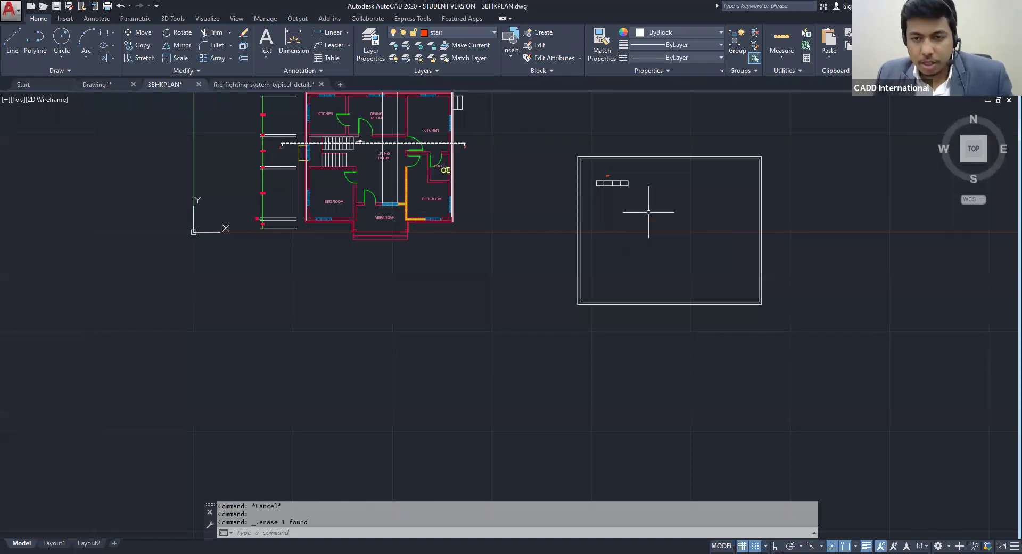
# Draw a circle below the four-bay strip, inside the double-line outline
pyautogui.write('c')
pyautogui.press('Return')
pyautogui.click(619, 226)
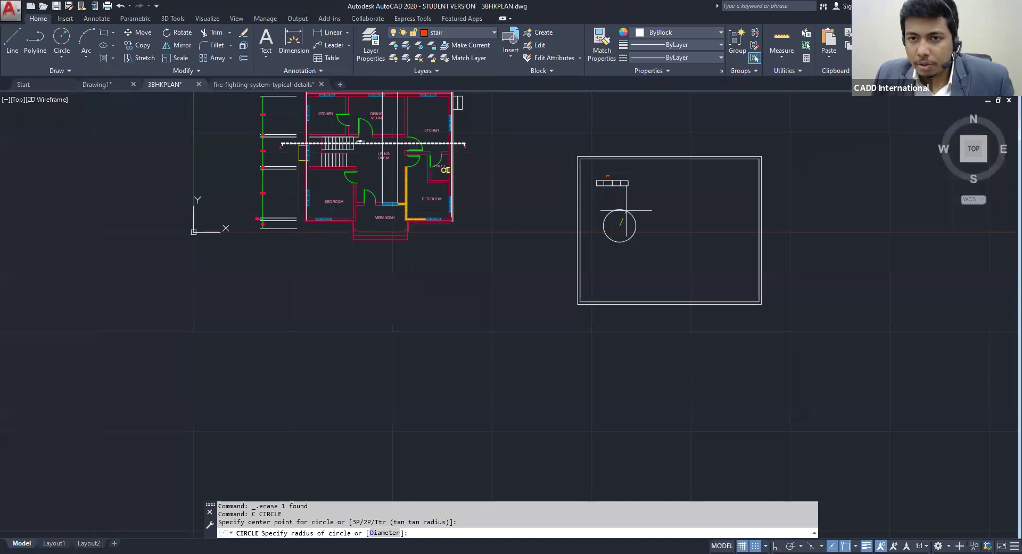
pyautogui.press('Escape')
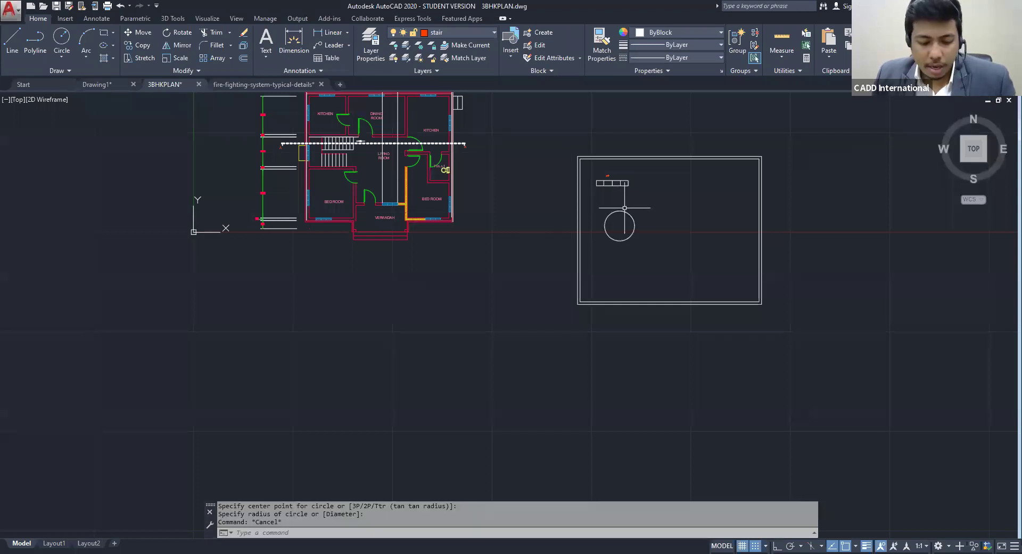
pyautogui.press('Escape')
# Draw a small square centred just above the circle
pyautogui.write('rec')
pyautogui.press('Return')
pyautogui.scroll(6, 631, 180)
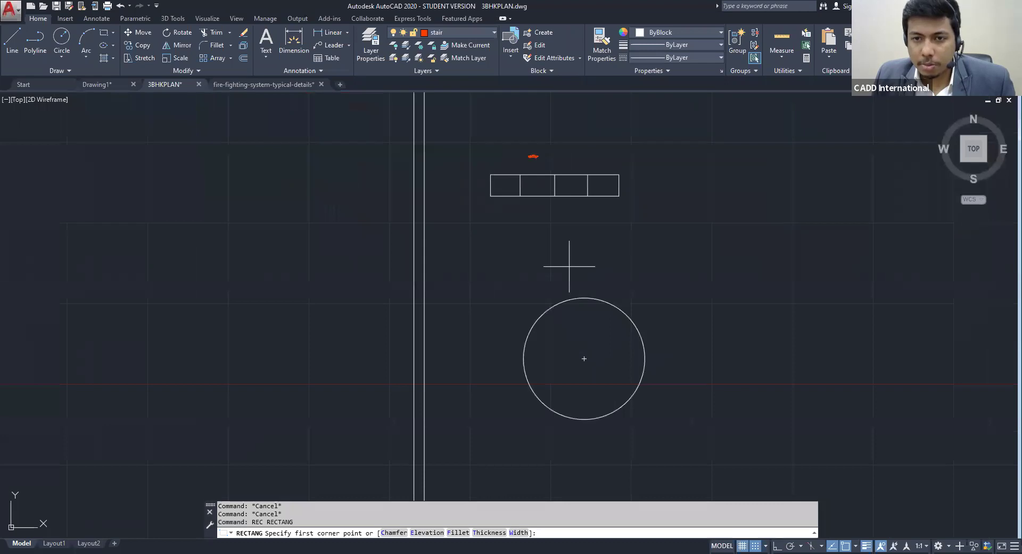
pyautogui.click(569, 258)
pyautogui.click(598, 287)
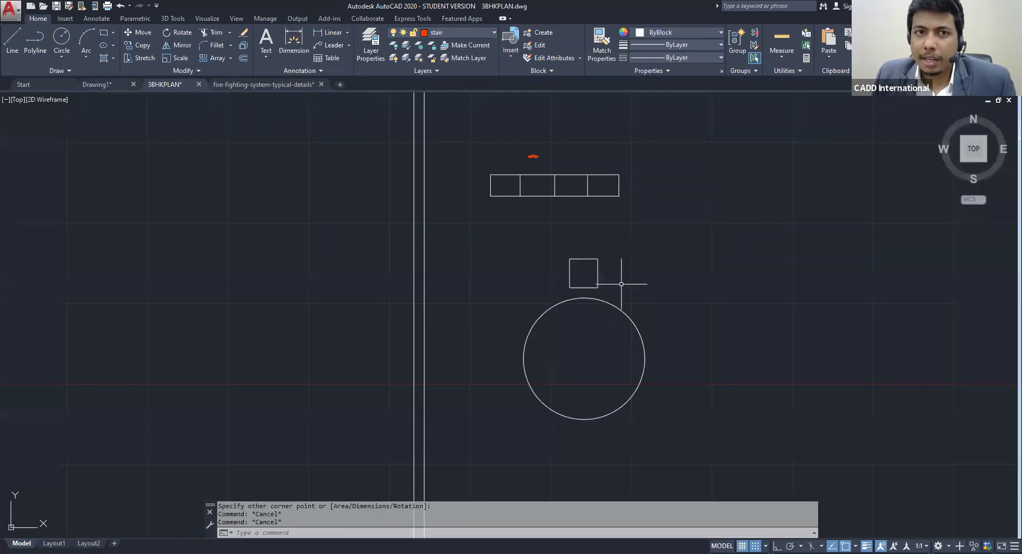
# Polar-array the small square around the circle's centre with six items
pyautogui.click(598, 281)
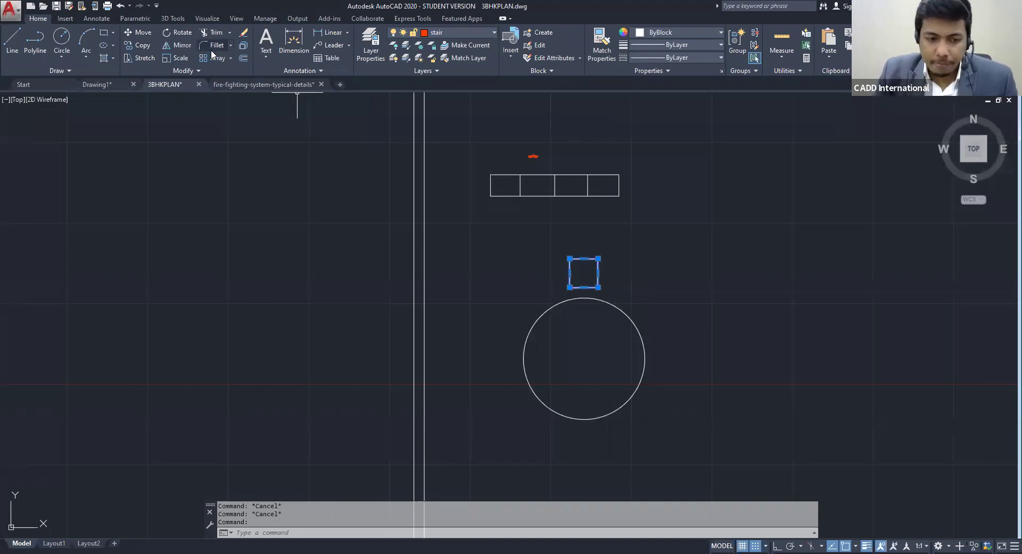
pyautogui.write('AR')
pyautogui.press('Return')
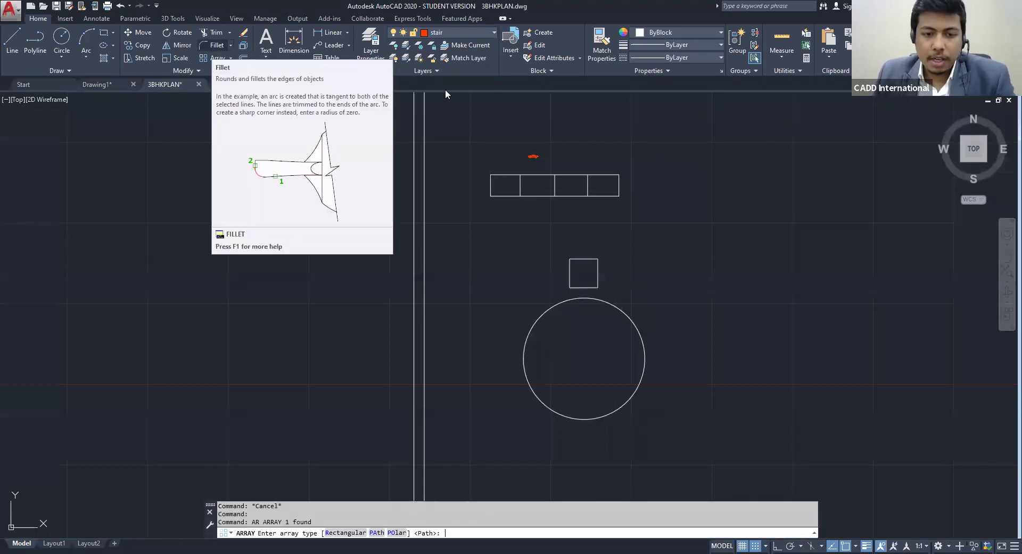
pyautogui.click(396, 533)
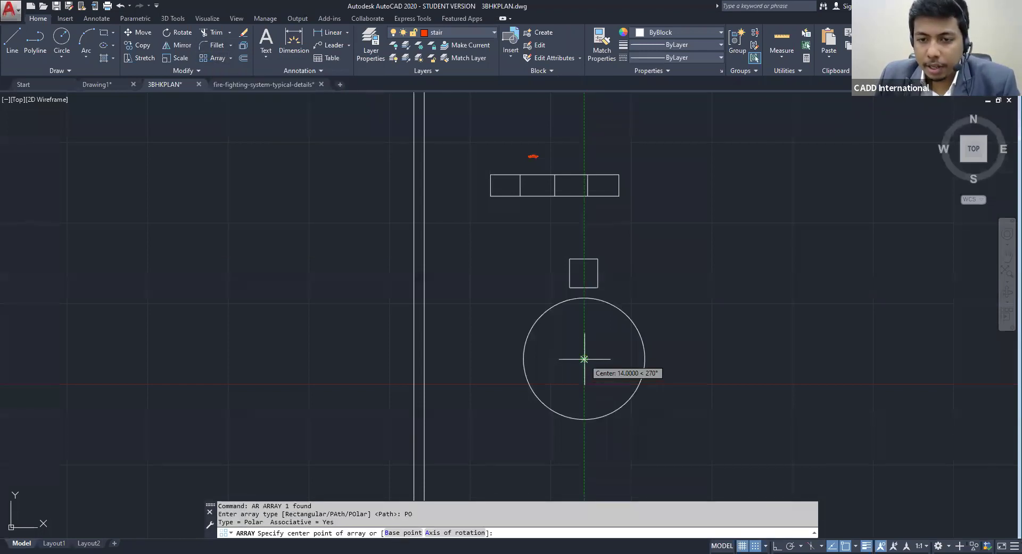
pyautogui.click(584, 359)
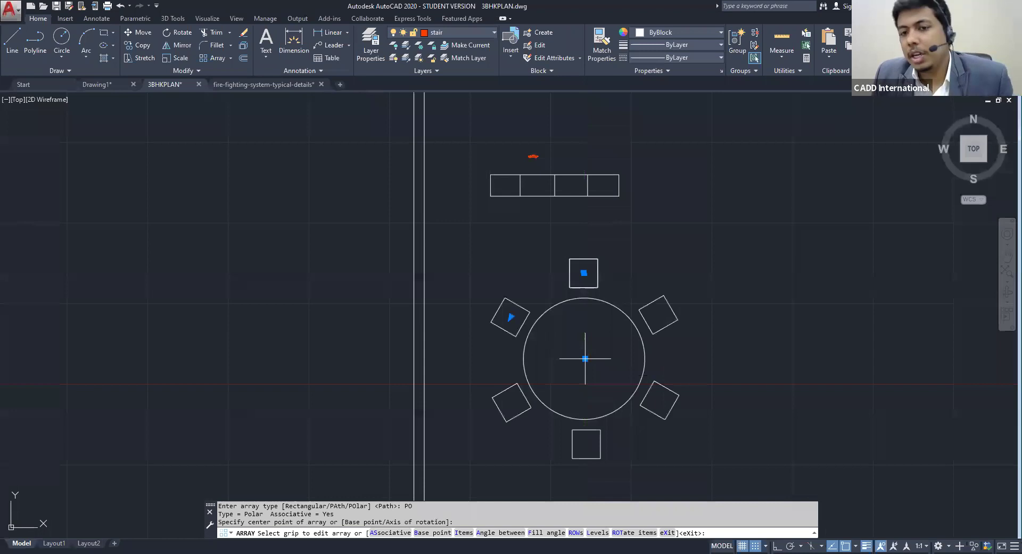
pyautogui.press('Escape')
pyautogui.press('Escape')
# Switch the vehicle block's displayed view to Sports Car (Top)
pyautogui.moveTo(607, 188); pyautogui.dragTo(654, 263, button='middle')
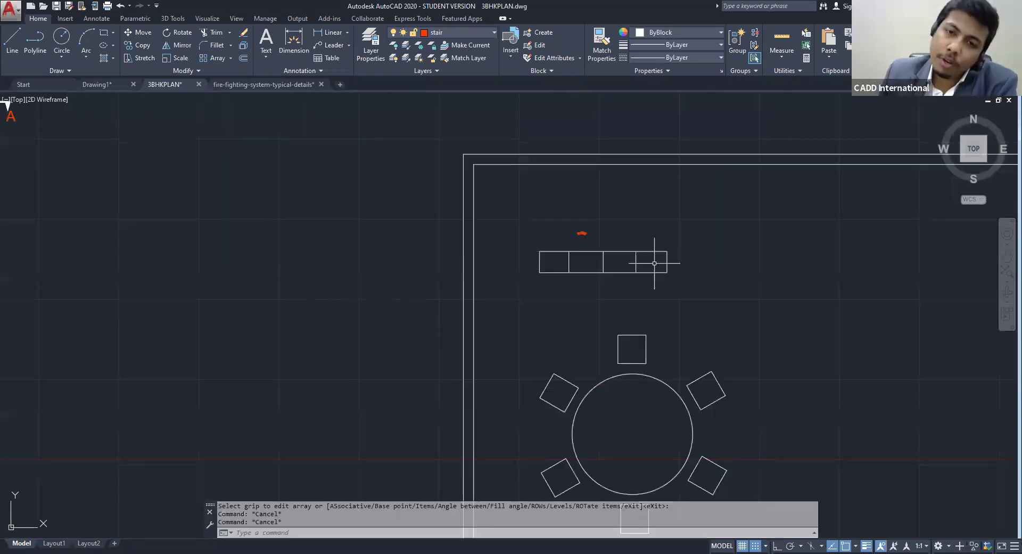
pyautogui.scroll(6, 587, 231)
pyautogui.click(638, 245)
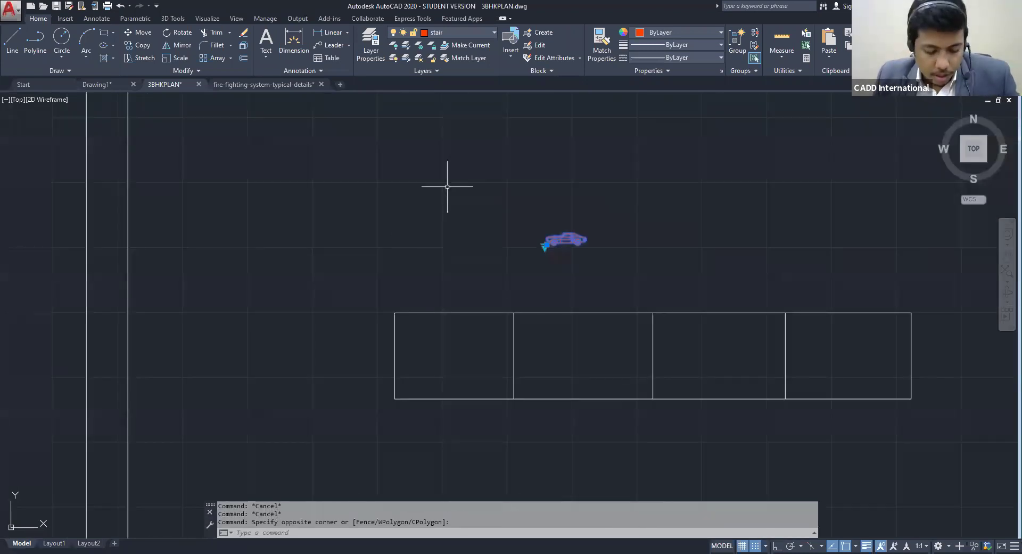
pyautogui.click(583, 239)
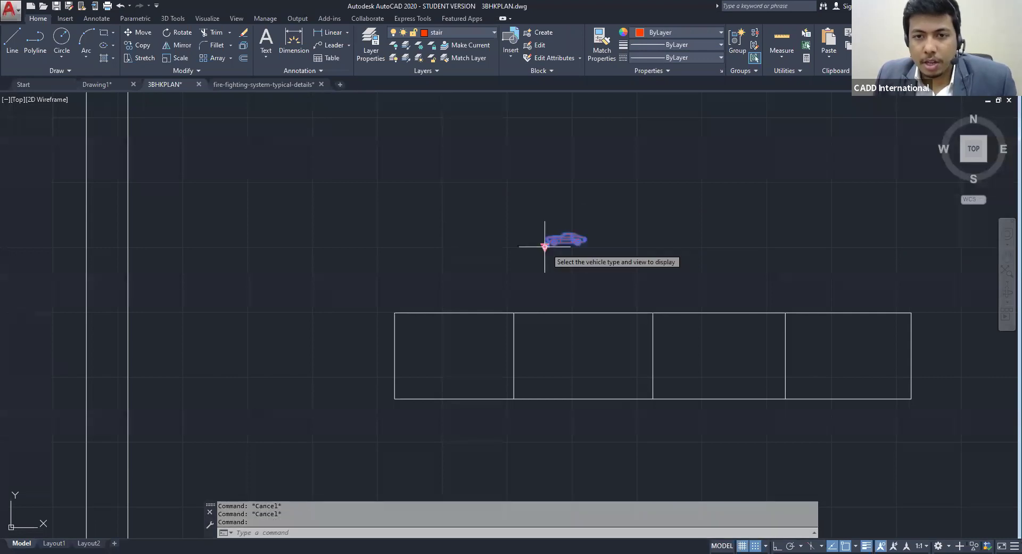
pyautogui.click(544, 245)
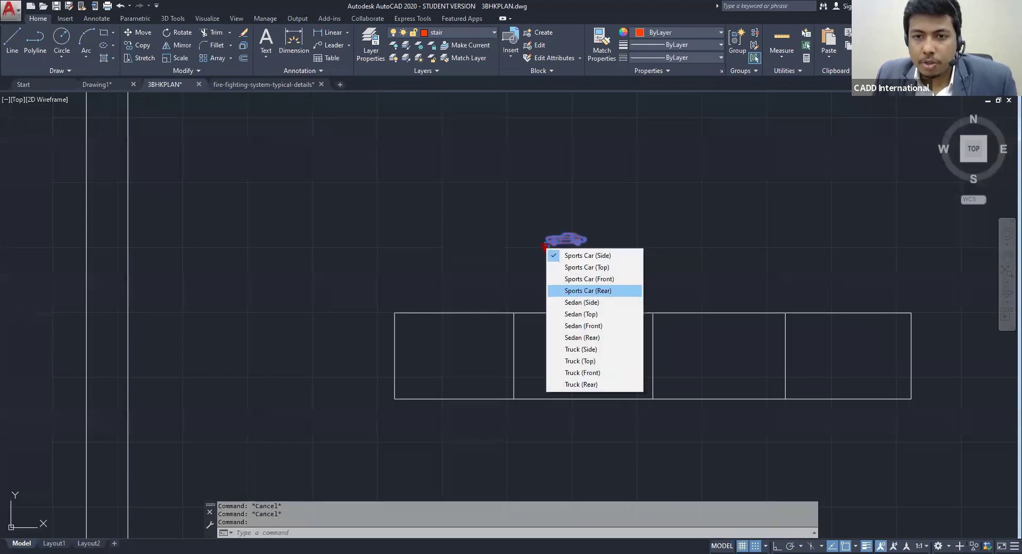
pyautogui.click(584, 267)
pyautogui.scroll(4, 551, 252)
# Scale the car block up from its lower-left corner until it nearly matches the length of one bay
pyautogui.click(502, 166)
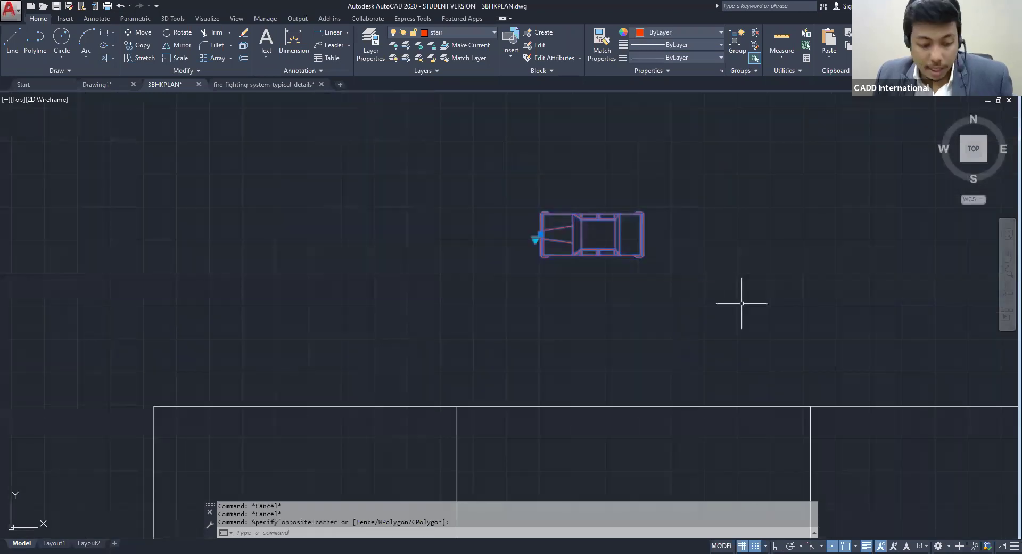
pyautogui.write('sc')
pyautogui.press('Return')
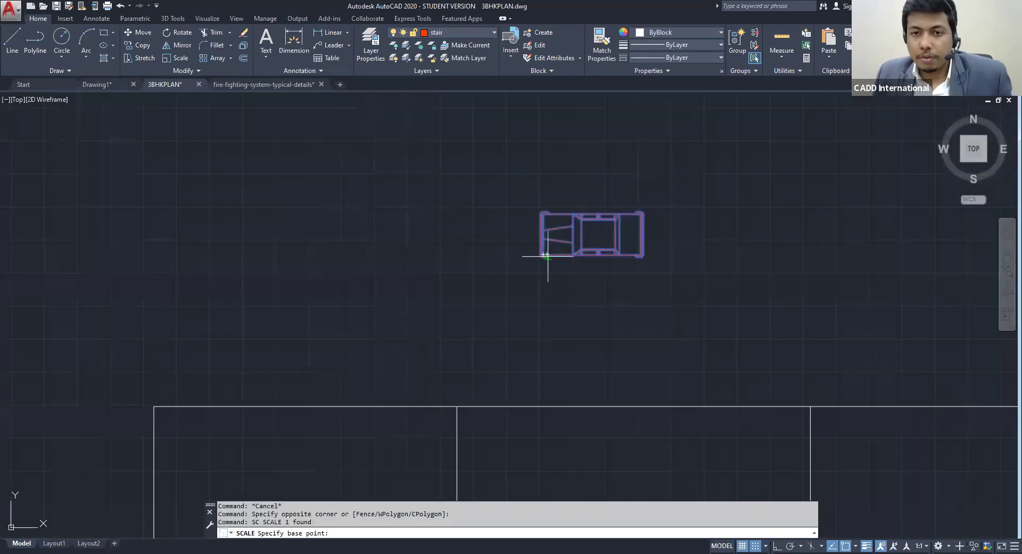
pyautogui.click(544, 254)
pyautogui.scroll(-4, 318, 177)
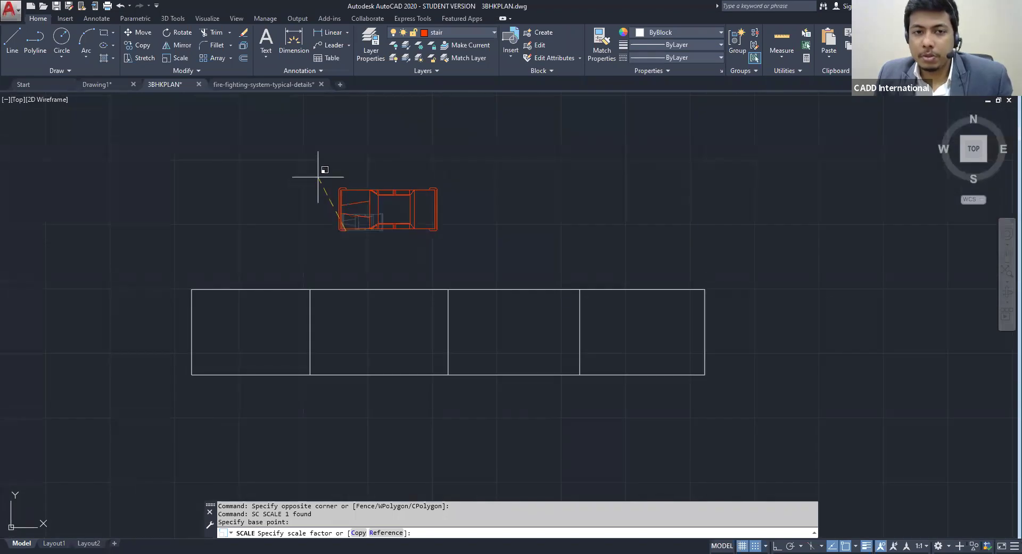
pyautogui.press('Escape')
pyautogui.press('Escape')
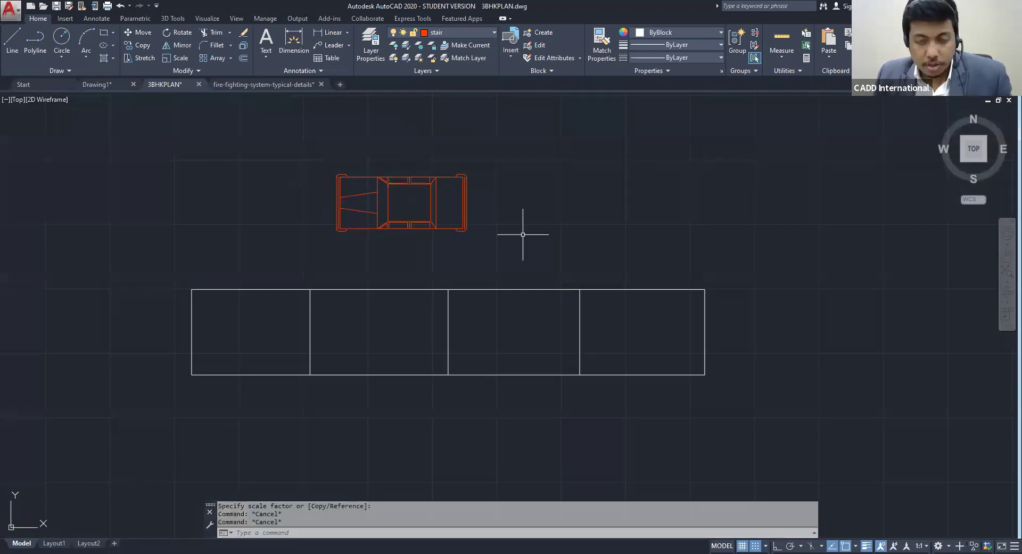
# Move the car block into the second bay from the left of the strip
pyautogui.click(522, 235)
pyautogui.click(231, 148)
pyautogui.write('m')
pyautogui.press('Return')
pyautogui.click(392, 219)
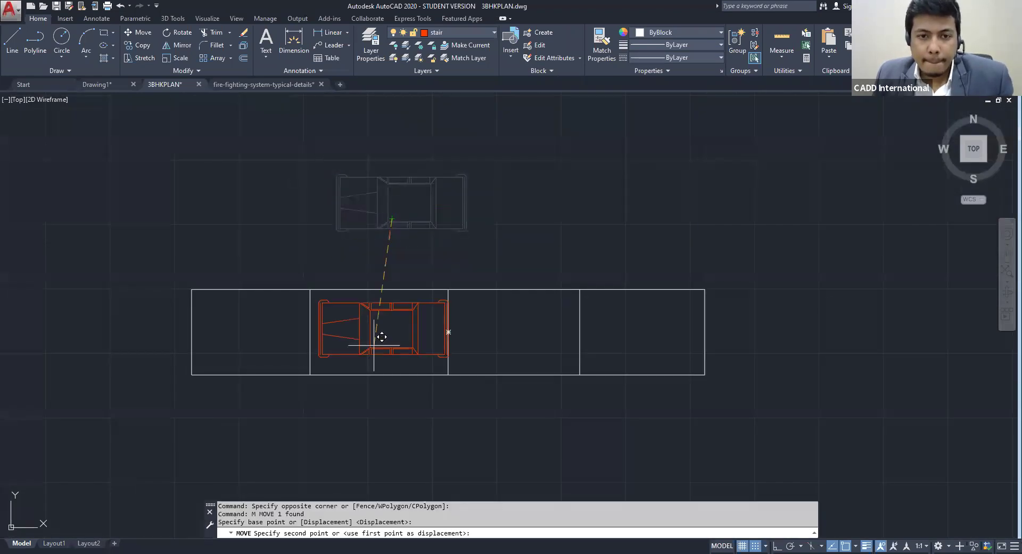
pyautogui.press('Escape')
pyautogui.press('Escape')
# Examine the drawing's layers and their on, freeze, lock and colour settings in the Layer Properties Manager
pyautogui.moveTo(373, 345); pyautogui.dragTo(420, 220, button='middle')
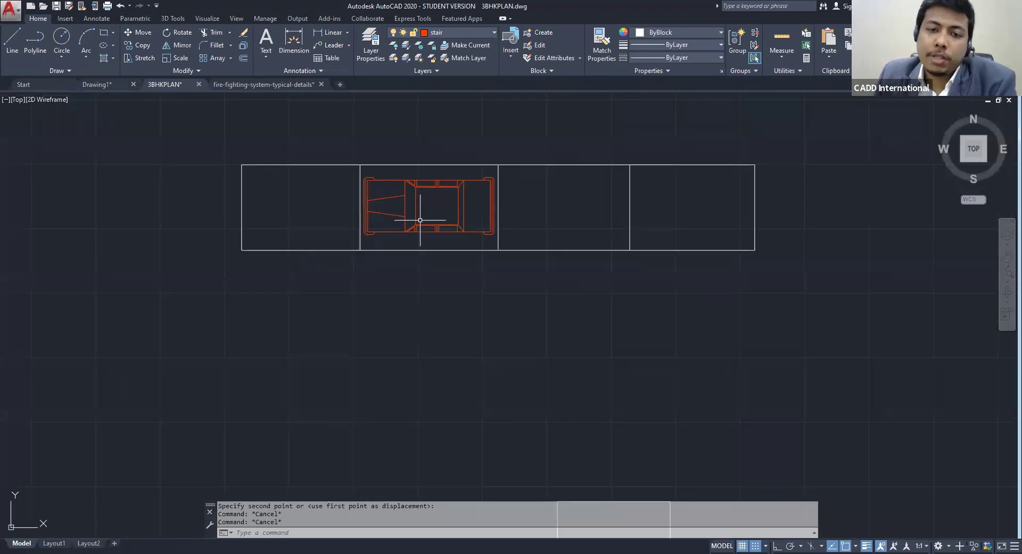
pyautogui.scroll(-4, 420, 220)
pyautogui.moveTo(520, 318); pyautogui.dragTo(447, 204, button='middle')
pyautogui.scroll(-5, 447, 204)
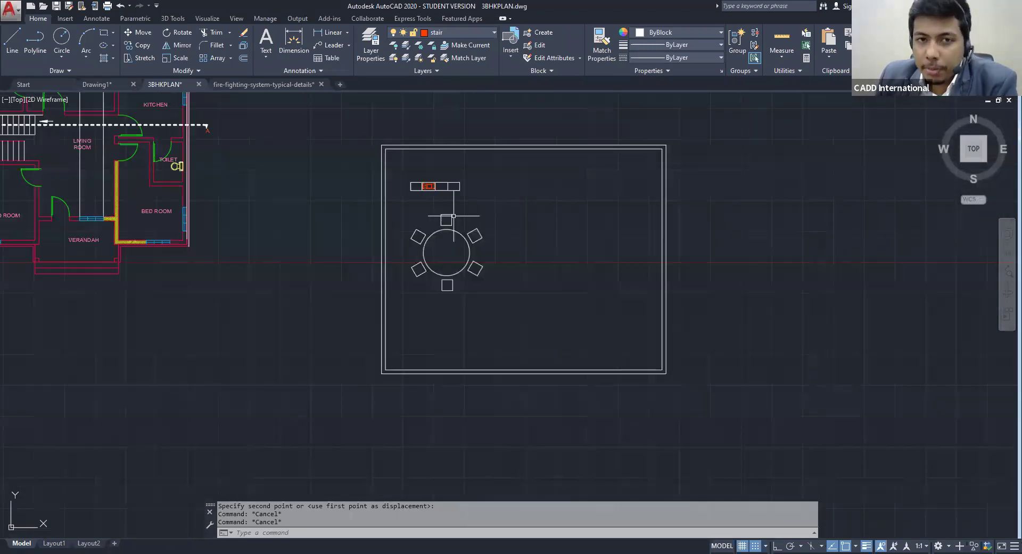
pyautogui.scroll(2, 398, 164)
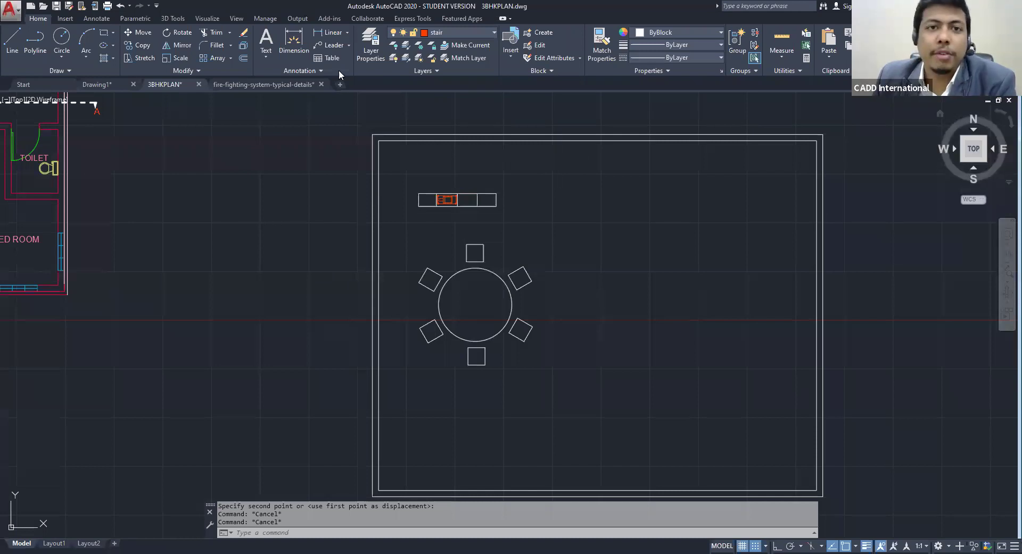
pyautogui.click(378, 51)
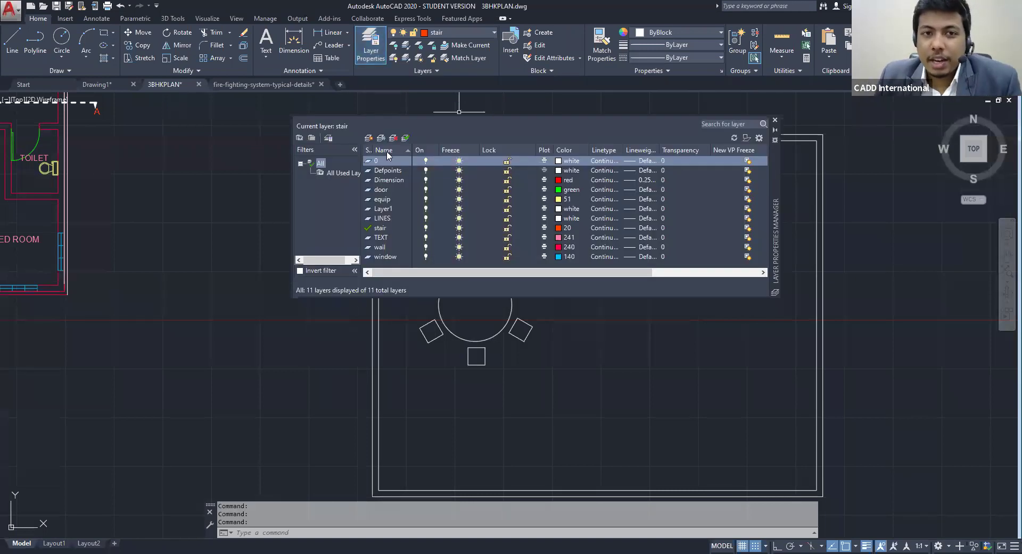
pyautogui.click(776, 121)
pyautogui.write('LA')
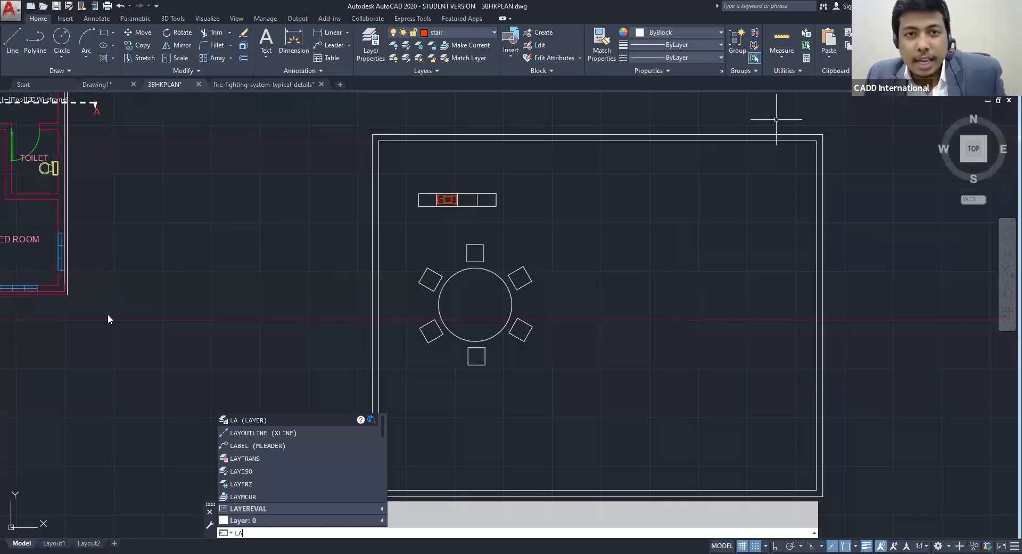
pyautogui.click(370, 52)
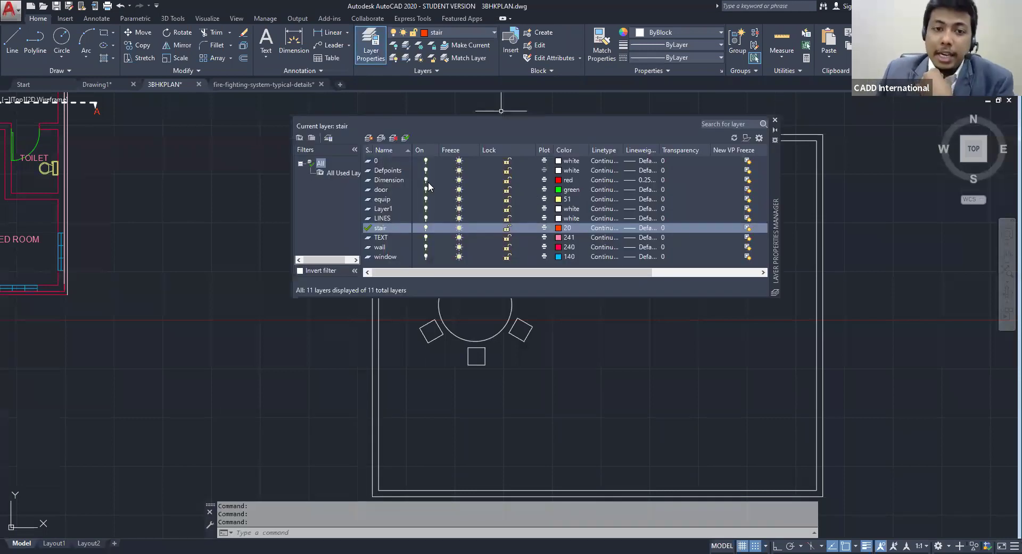
pyautogui.click(775, 120)
# Copy the double-line rectangle with all its contents to the clipboard and create a new blank drawing
pyautogui.scroll(-8, 609, 214)
pyautogui.click(642, 229)
pyautogui.click(676, 282)
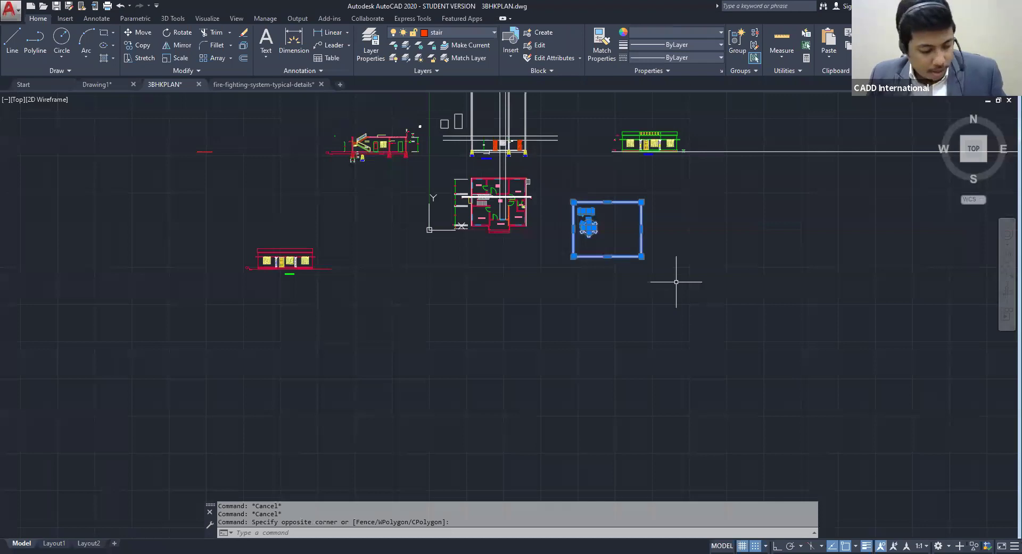
pyautogui.hotkey('ctrl', 'c')
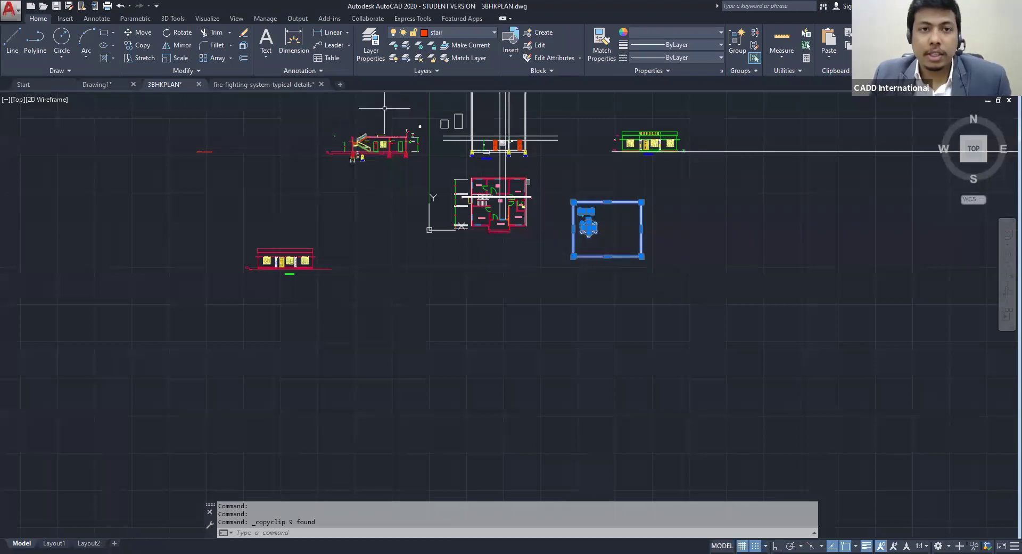
pyautogui.click(339, 85)
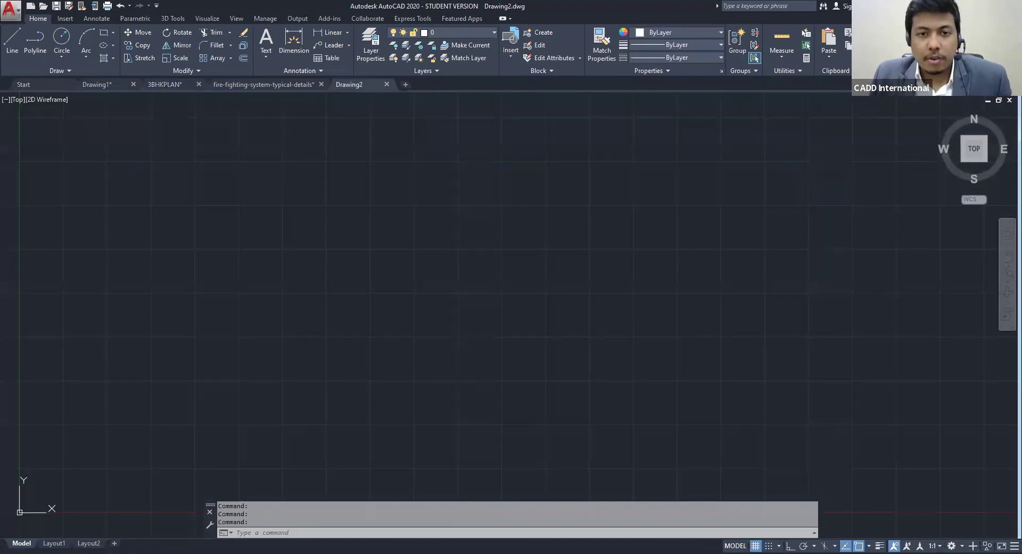
# Paste the copied double-line rectangle with all its contents into the new drawing, placing its lower-left corner near the origin
pyautogui.hotkey('ctrl', 'v')
pyautogui.scroll(-6, 396, 309)
pyautogui.middleClick(396, 308)
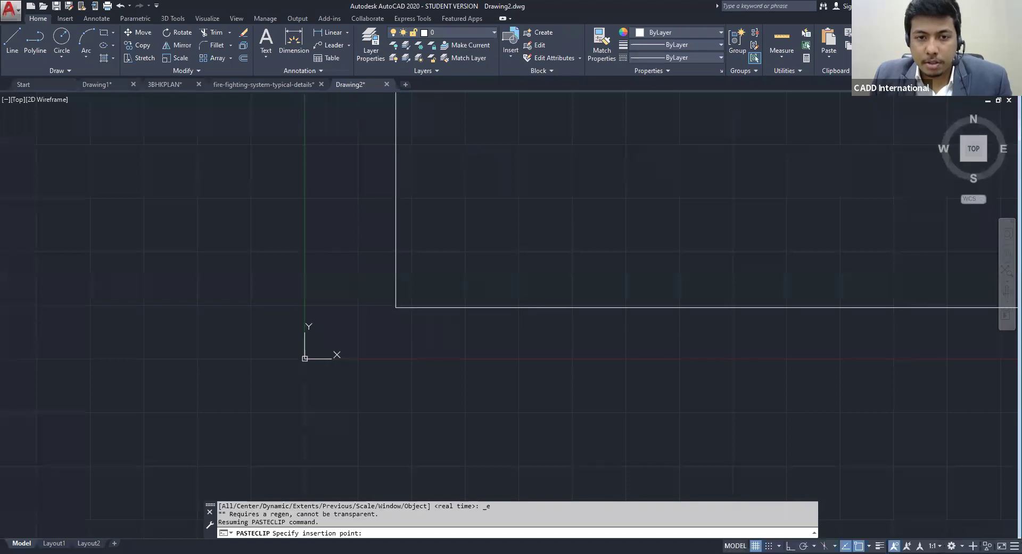
pyautogui.click(396, 306)
pyautogui.scroll(-5, 395, 306)
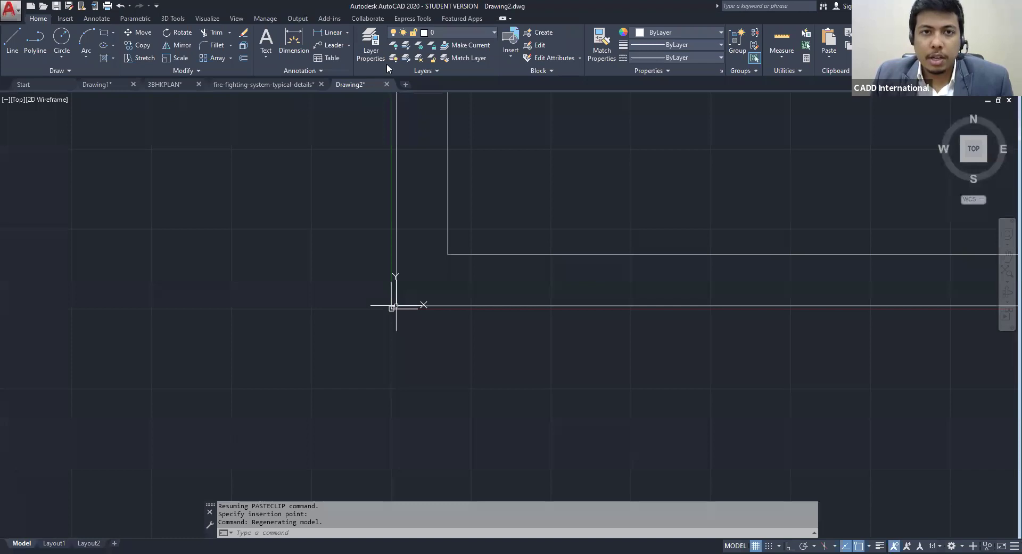
pyautogui.scroll(-5, 330, 420)
pyautogui.press('Escape')
pyautogui.press('Escape')
pyautogui.press('Escape')
# Check the new drawing's layer list and the layer assigned to the car block
pyautogui.click(451, 33)
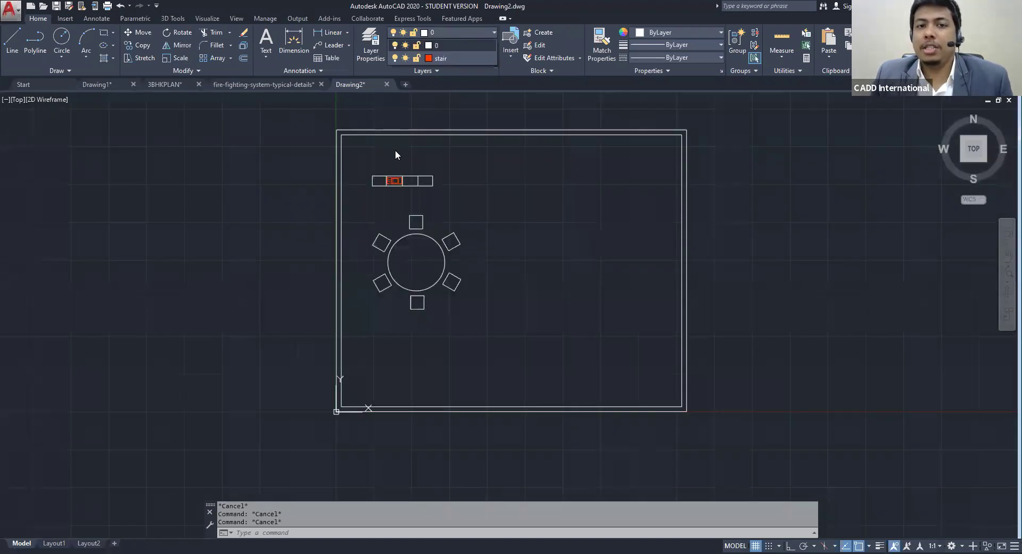
pyautogui.scroll(8, 393, 177)
pyautogui.click(393, 177)
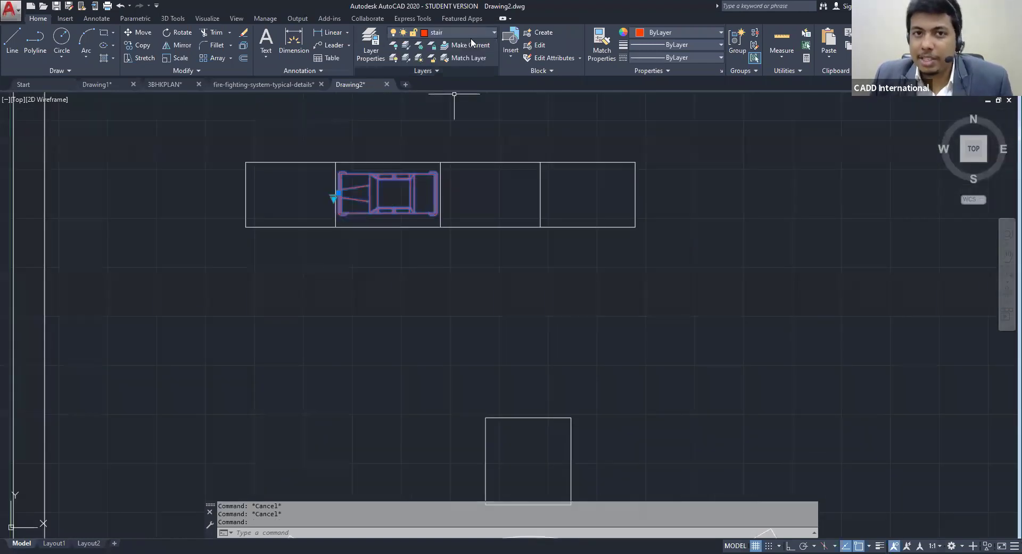
# Create a new layer named WALL in the Layer Properties Manager
pyautogui.click(371, 51)
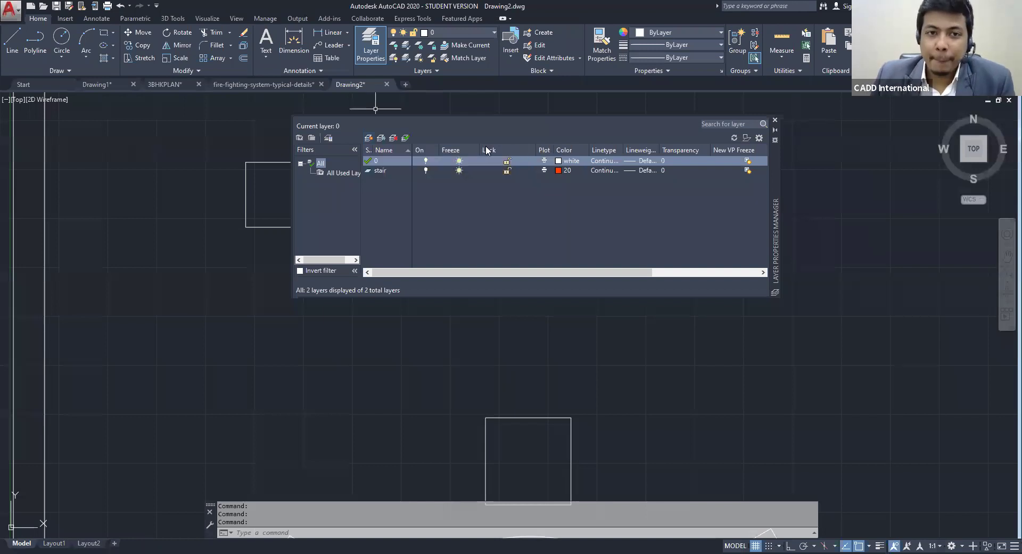
pyautogui.click(368, 139)
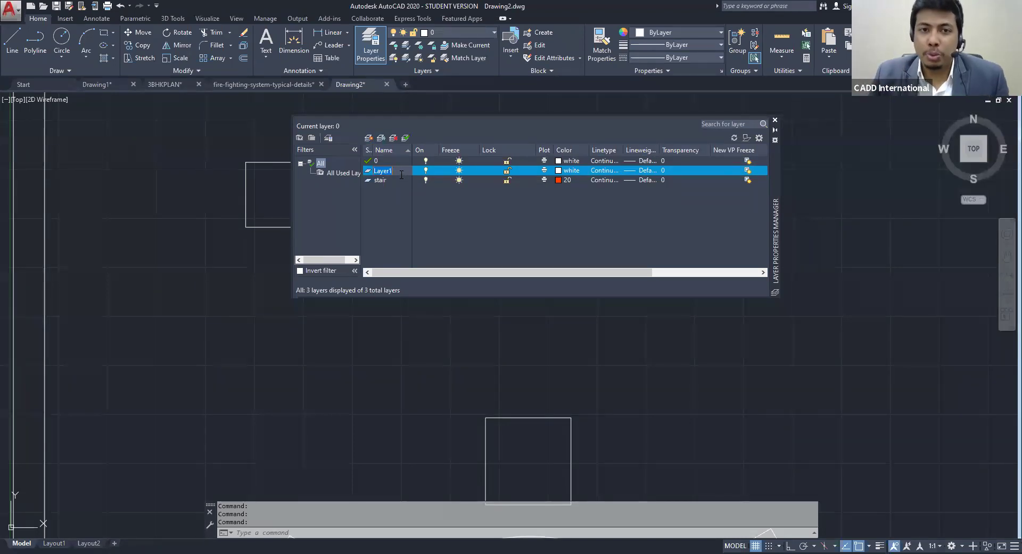
pyautogui.write('wA')
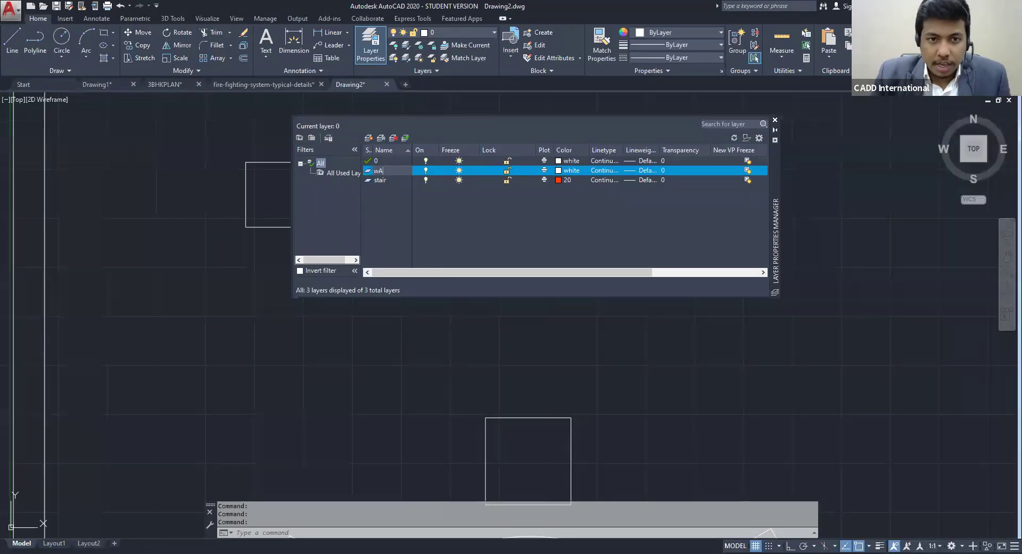
pyautogui.press('BackSpace')
pyautogui.press('BackSpace')
pyautogui.write('WALL')
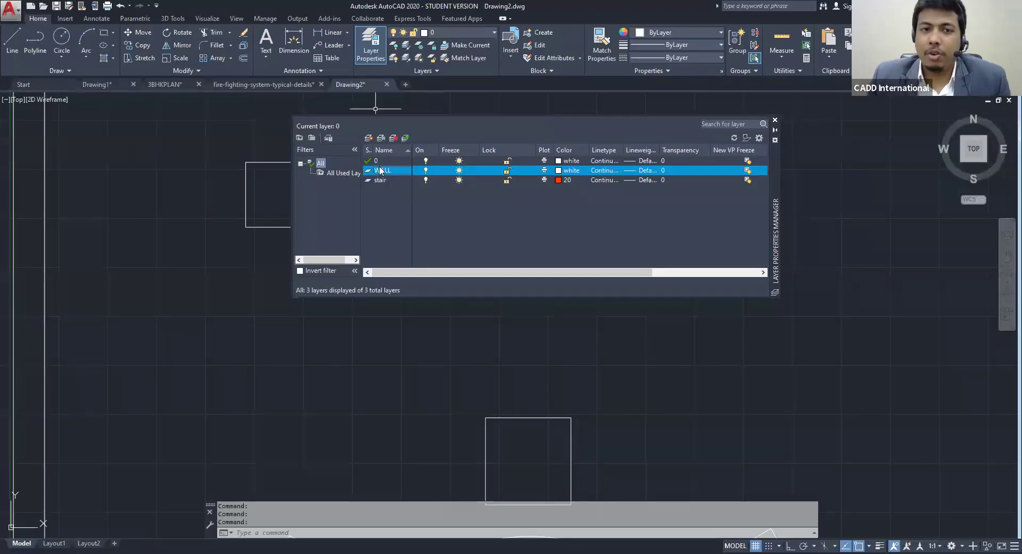
# Add another layer named FURNITURE
pyautogui.click(368, 138)
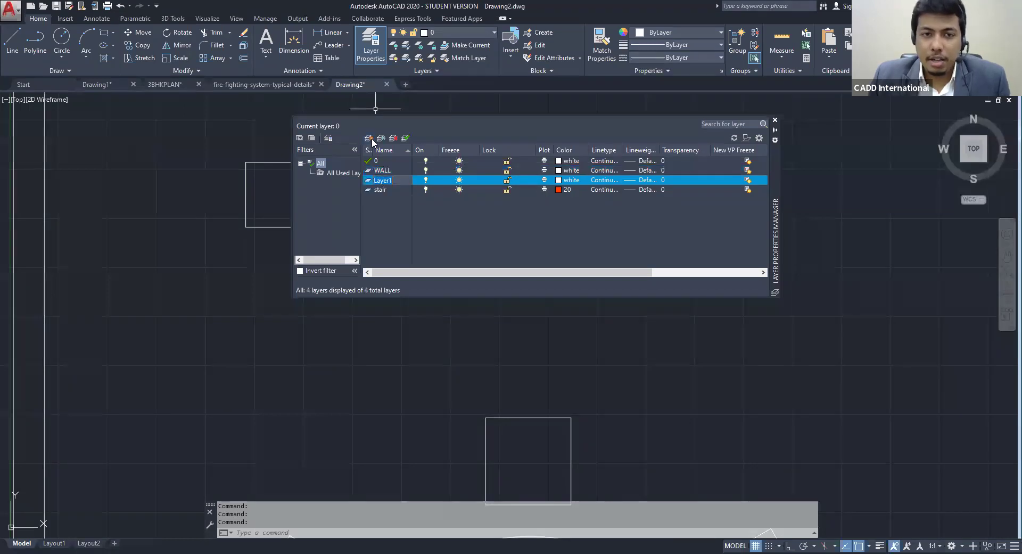
pyautogui.write('f')
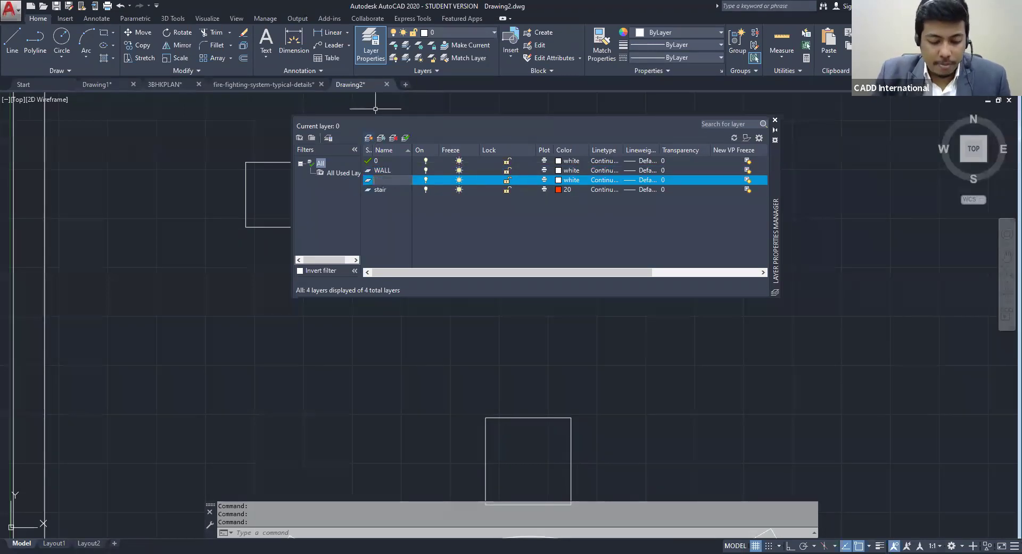
pyautogui.write('F')
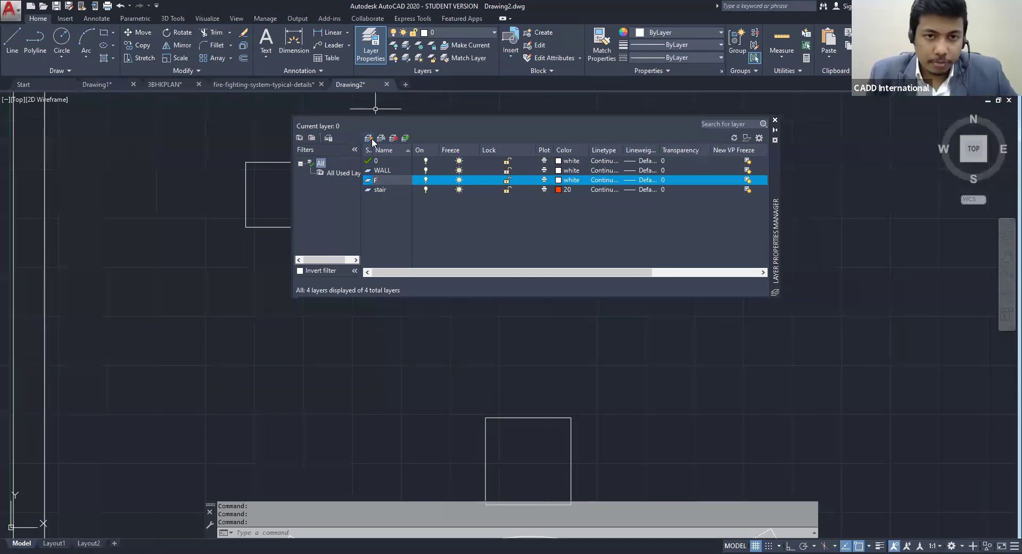
pyautogui.write('U')
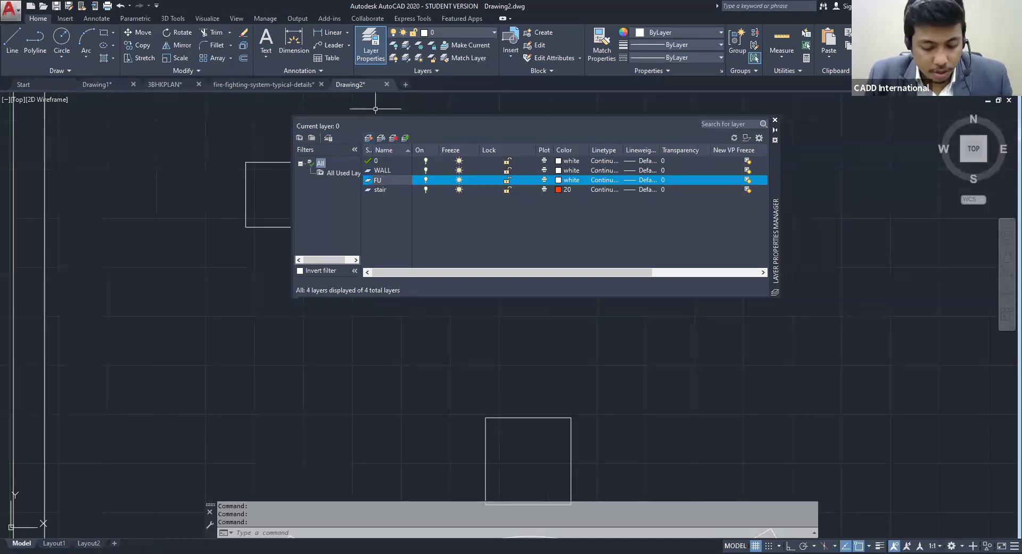
pyautogui.write('RNITURE')
pyautogui.press('Return')
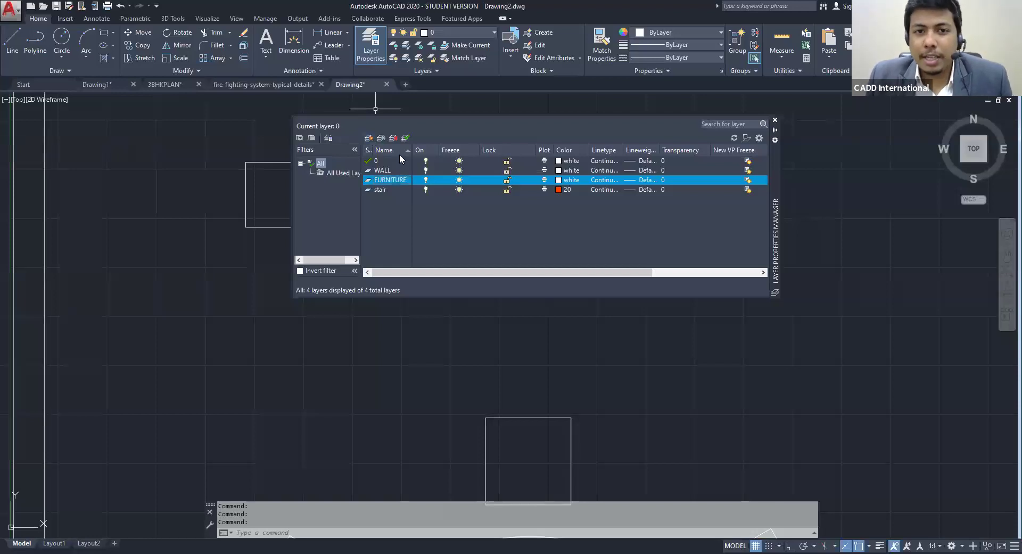
# Add another layer named DOOR
pyautogui.click(368, 137)
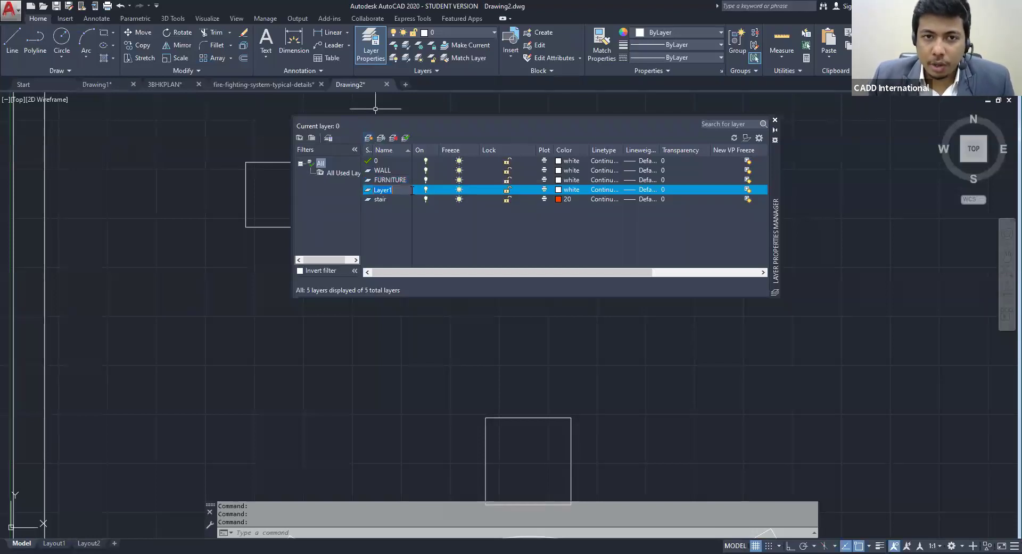
pyautogui.write('d')
pyautogui.press('BackSpace')
pyautogui.write('DOOR')
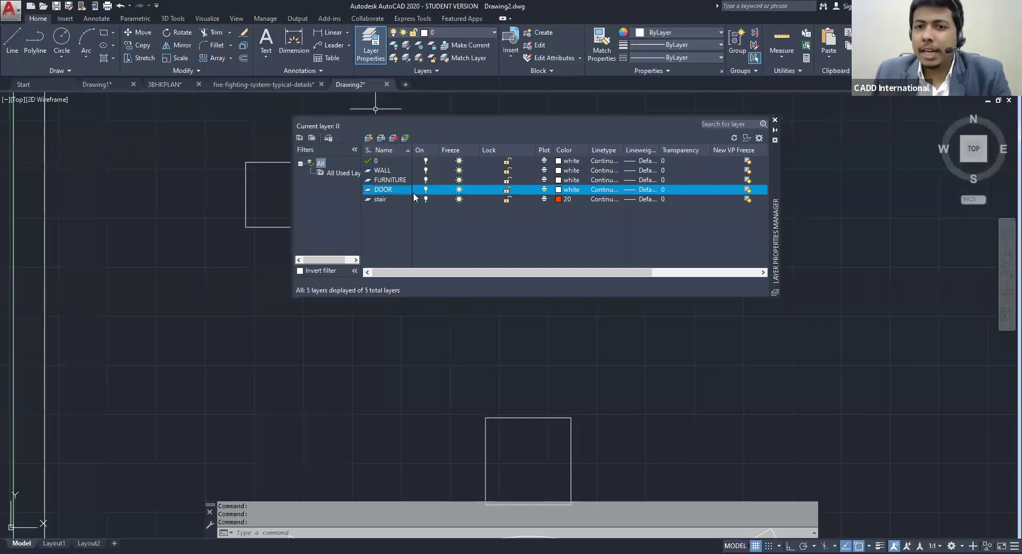
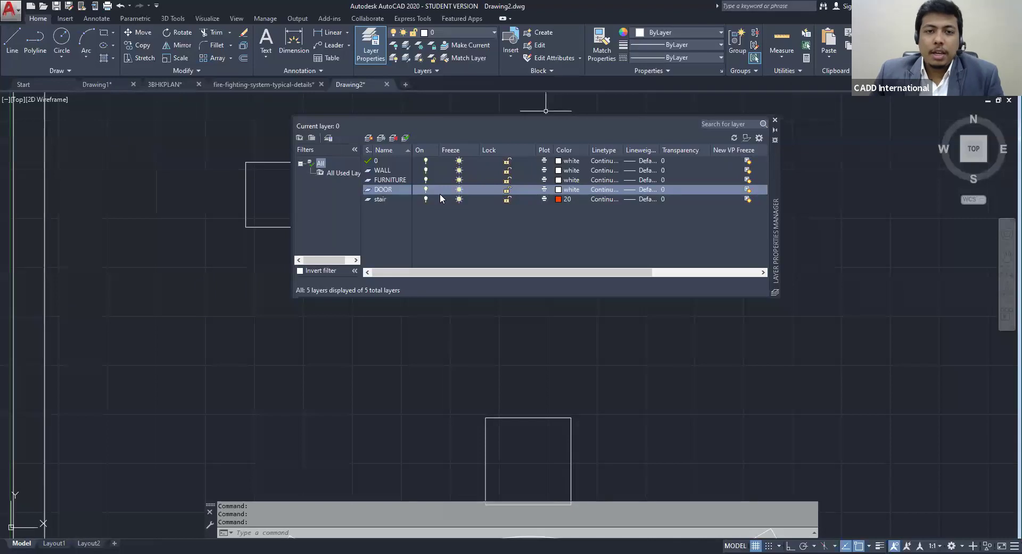
# Delete the unused DOOR layer
pyautogui.click(380, 199)
pyautogui.click(387, 190)
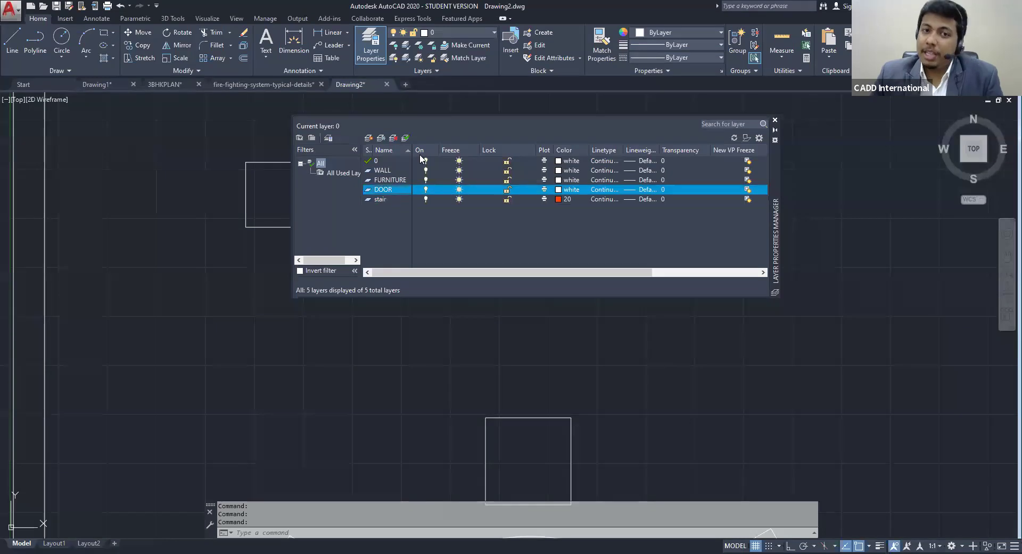
pyautogui.click(393, 139)
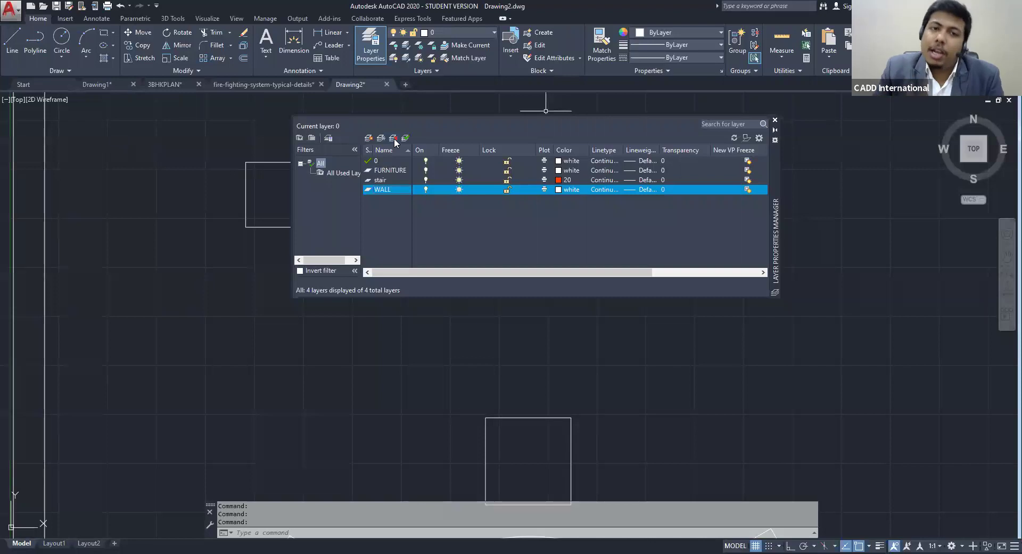
# Try to delete the stair layer, which the car block uses, and dismiss the notices
pyautogui.click(380, 180)
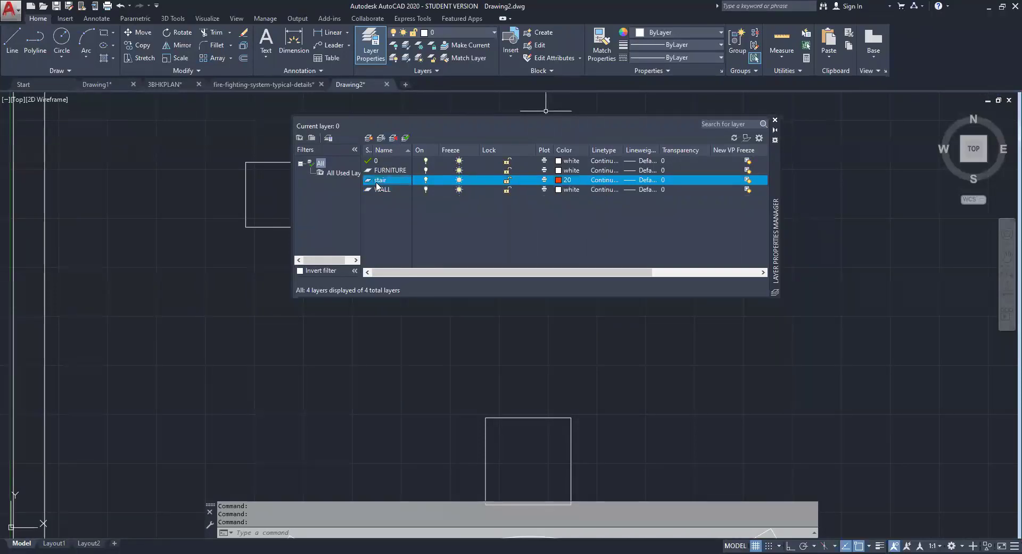
pyautogui.click(394, 138)
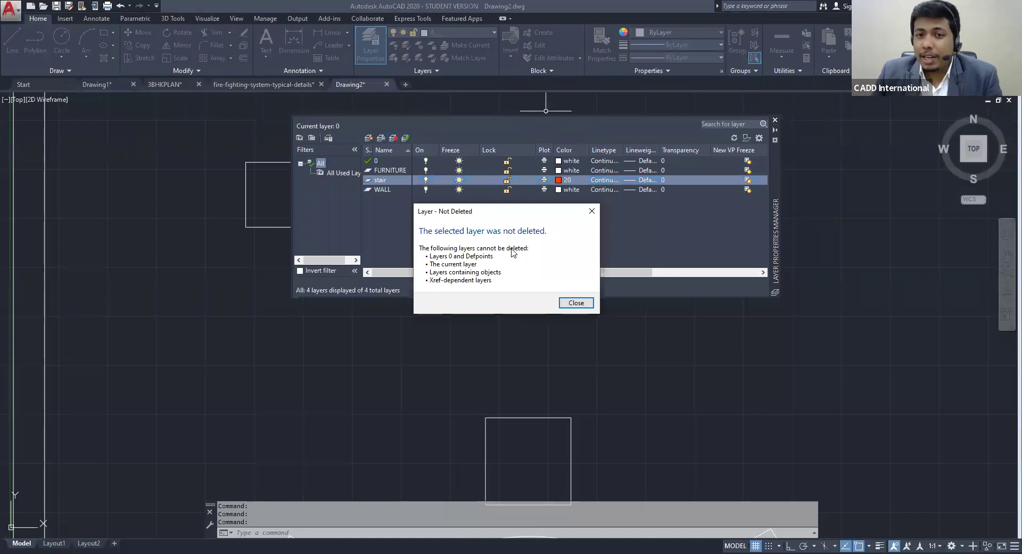
pyautogui.click(592, 212)
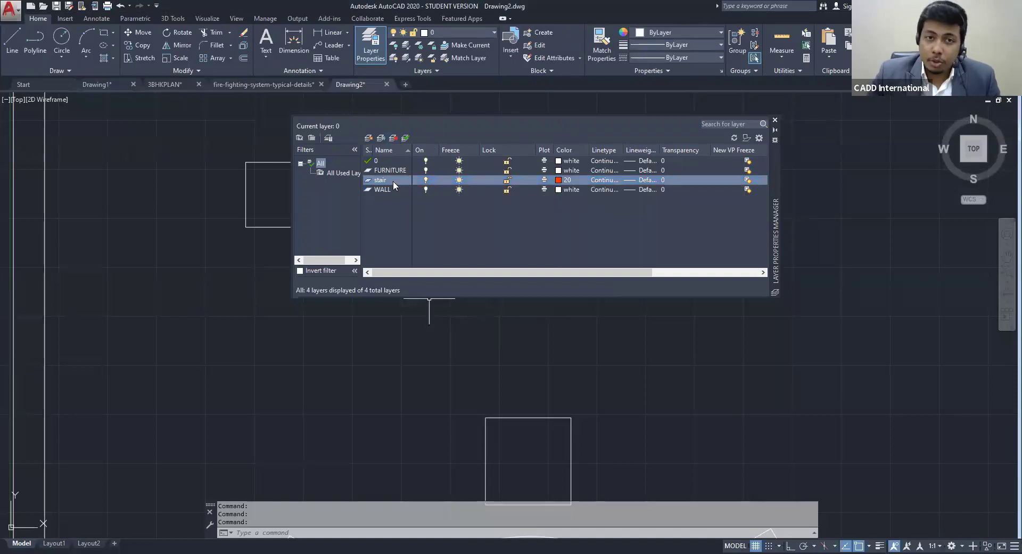
pyautogui.click(394, 137)
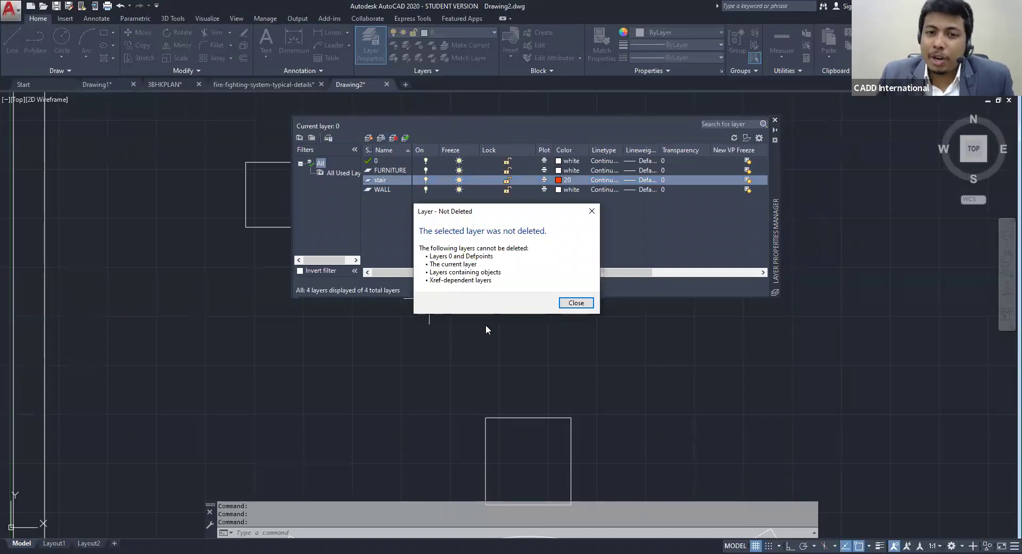
pyautogui.click(593, 212)
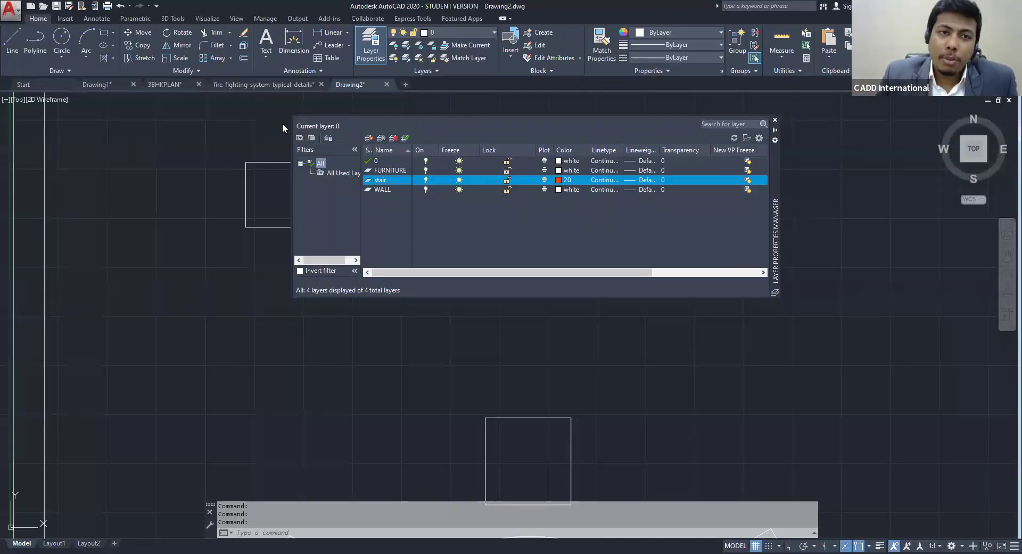
# Switch to the fire-fighting-system-typical-details drawing, examine its layers and their colours, and close the Layer Properties Manager
pyautogui.click(284, 84)
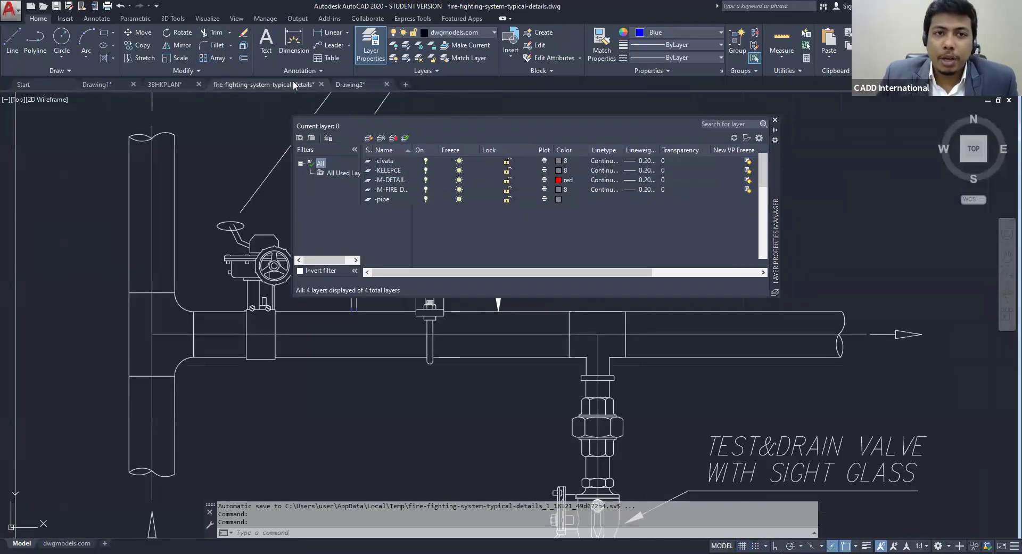
pyautogui.click(482, 31)
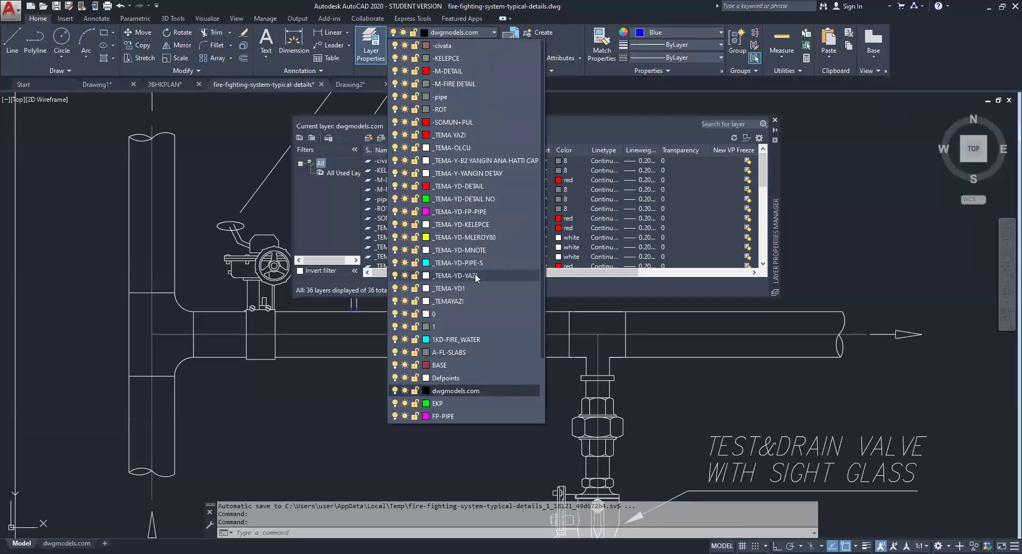
pyautogui.scroll(-2, 475, 273)
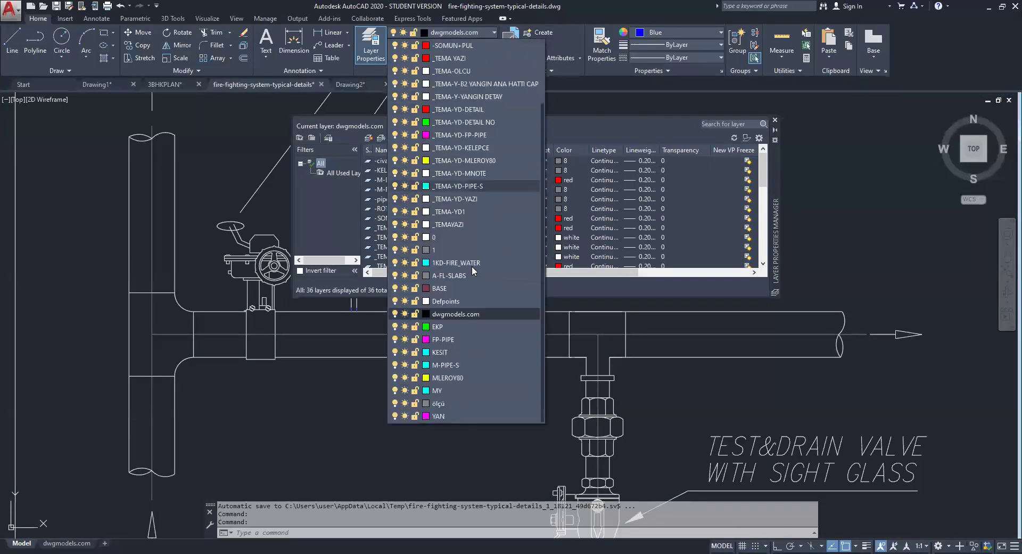
pyautogui.click(373, 53)
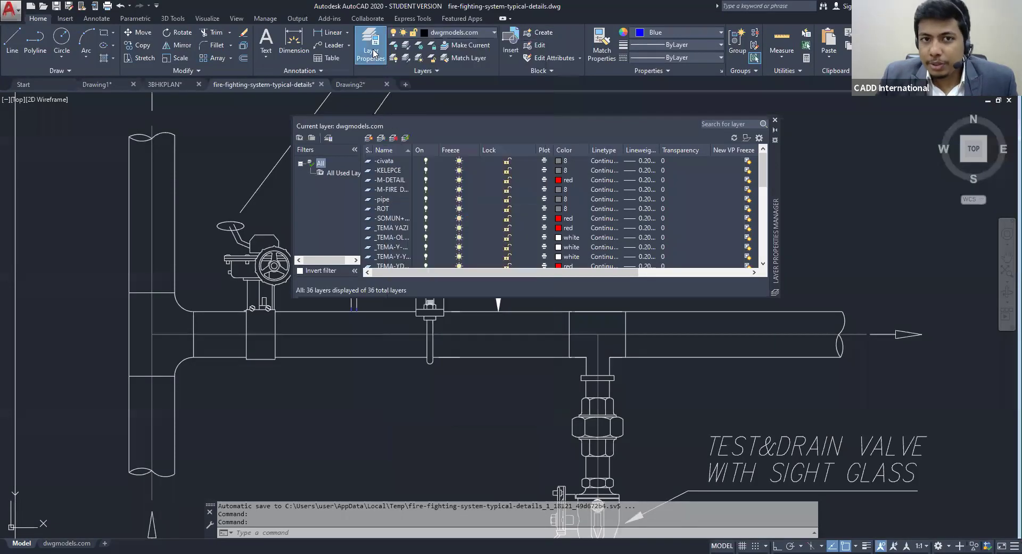
pyautogui.click(373, 52)
pyautogui.click(374, 52)
pyautogui.scroll(3, 410, 199)
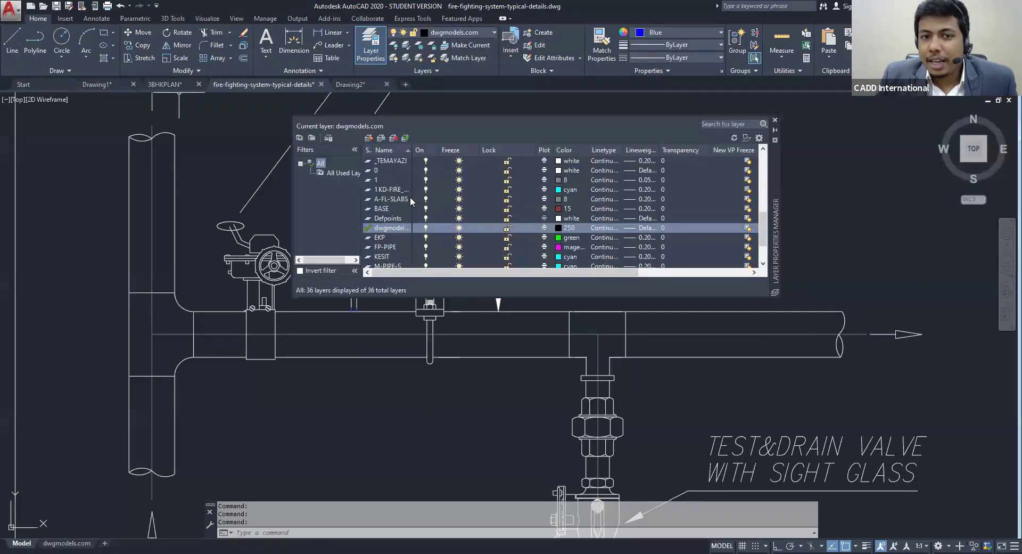
pyautogui.scroll(-3, 410, 196)
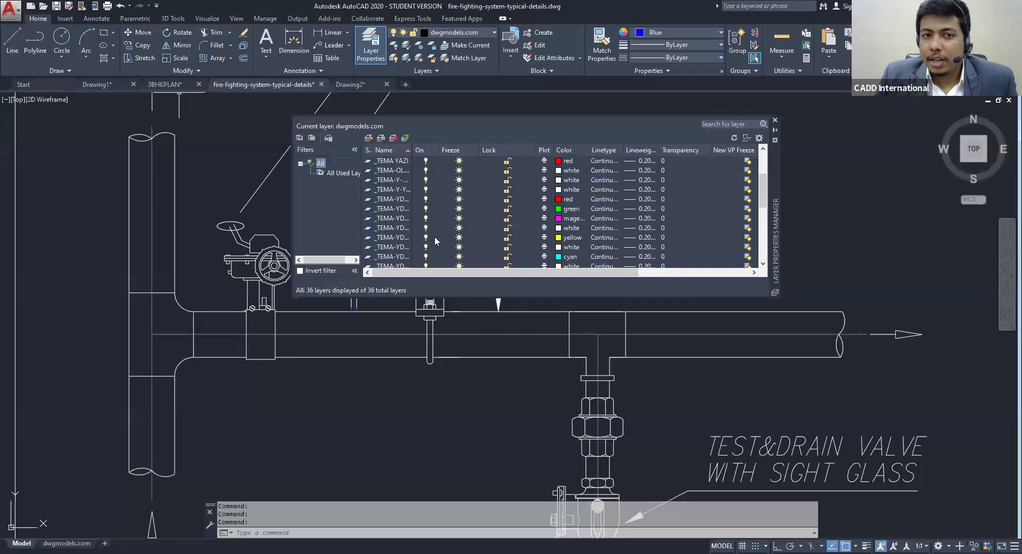
pyautogui.click(775, 122)
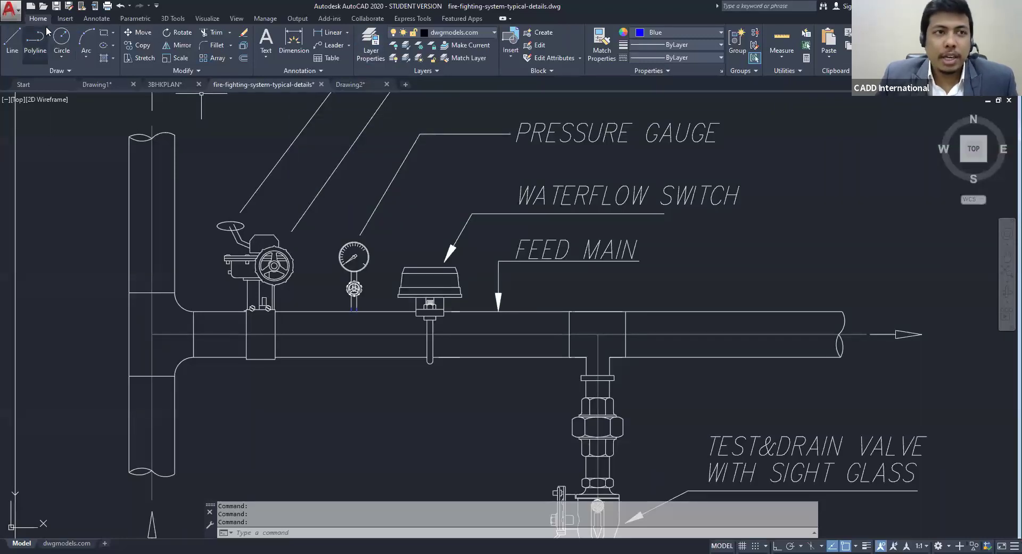
# Switch to Drawing2 and look over its parking bays, round table and chairs inside the border
pyautogui.click(356, 85)
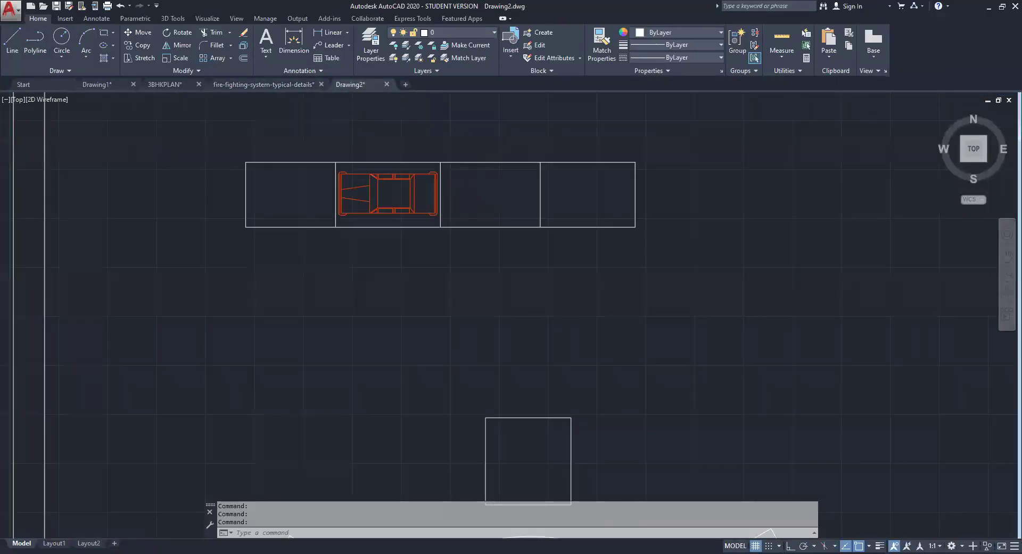
pyautogui.scroll(-2, 483, 186)
pyautogui.moveTo(515, 256)
pyautogui.mouseDown(button='middle')
pyautogui.moveTo(512, 270)
pyautogui.moveTo(465, 217)
pyautogui.mouseUp(button='middle')
pyautogui.scroll(-4, 479, 235)
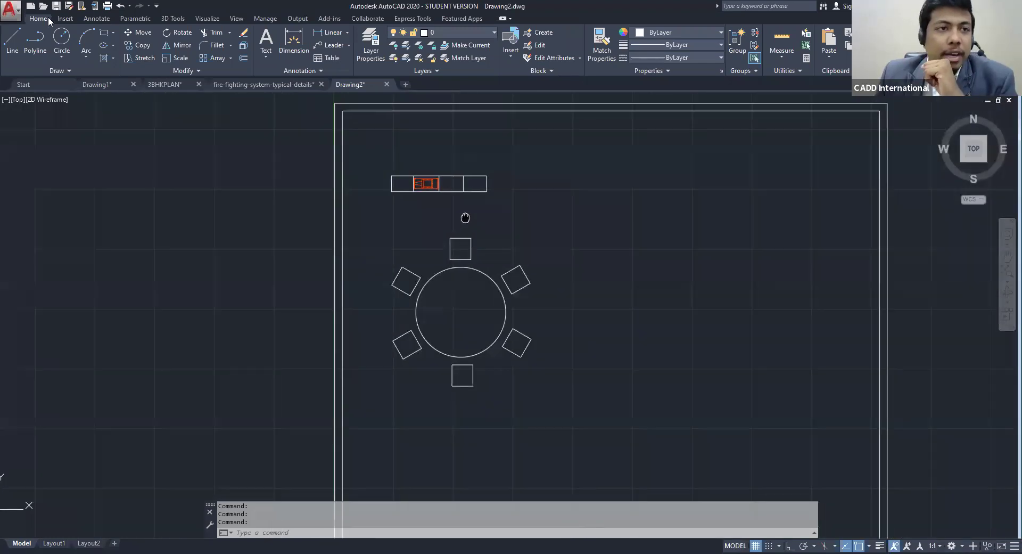
# Open the family_house (1) drawing from the Files folder and accept the student version notice
pyautogui.click(42, 7)
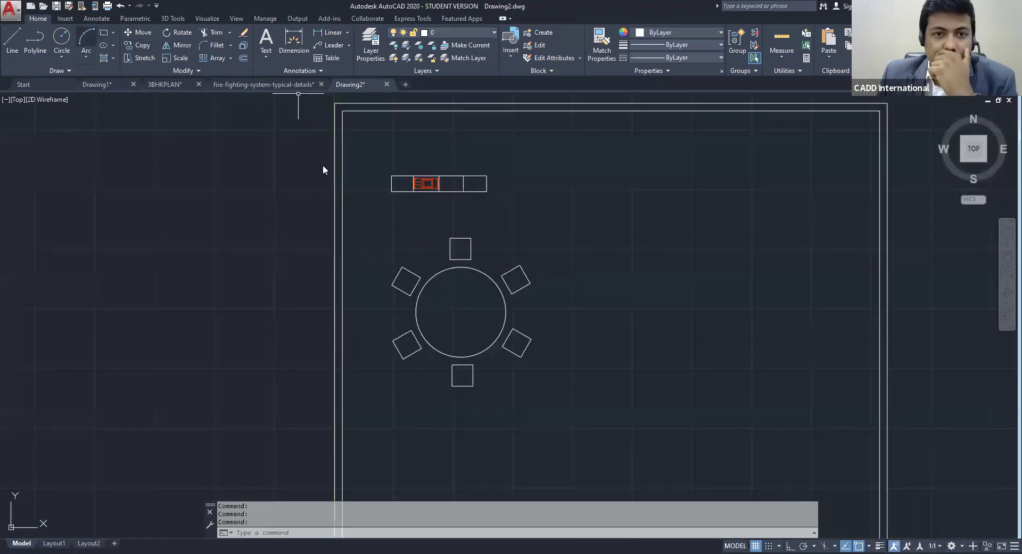
pyautogui.click(339, 210)
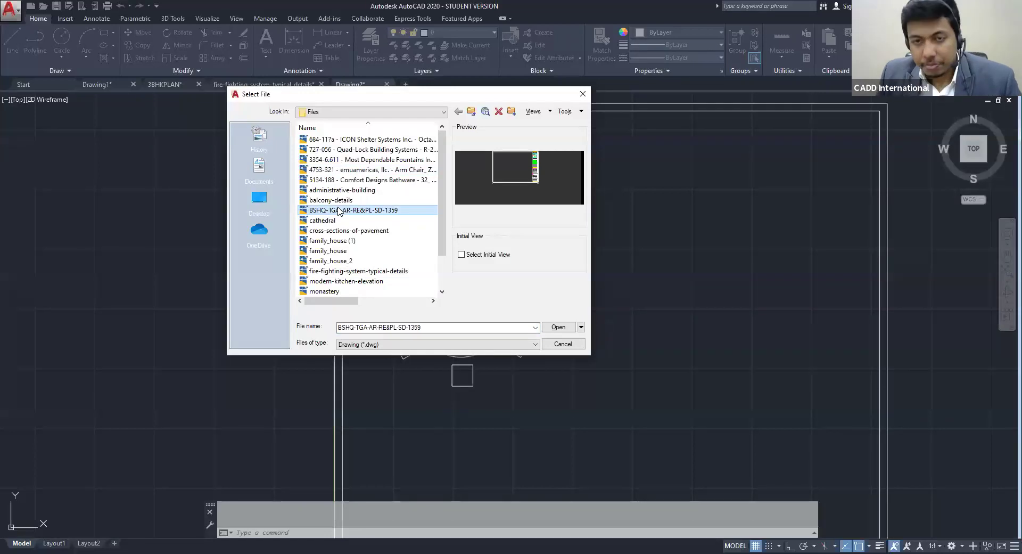
pyautogui.press('Down')
pyautogui.press('Down')
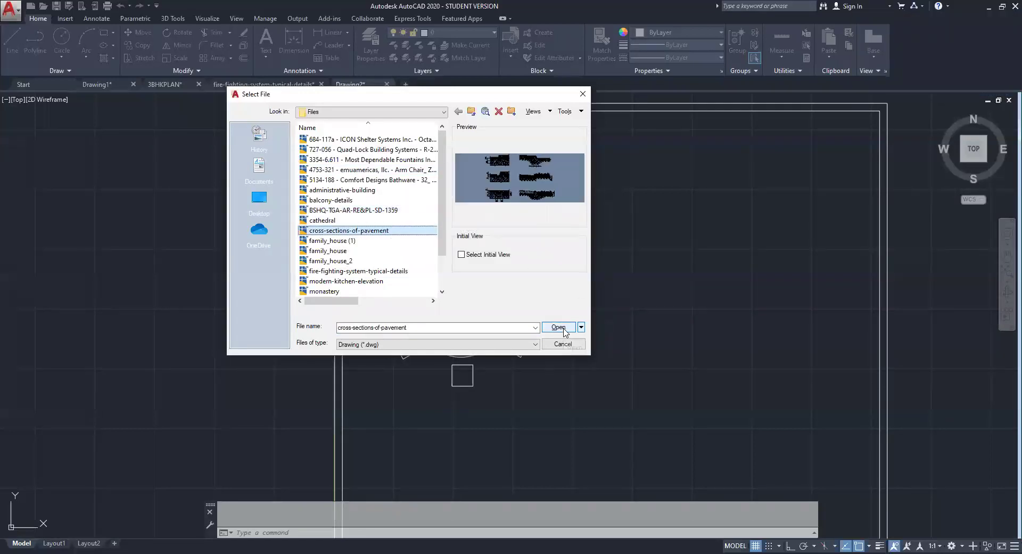
pyautogui.press('Down')
pyautogui.click(565, 332)
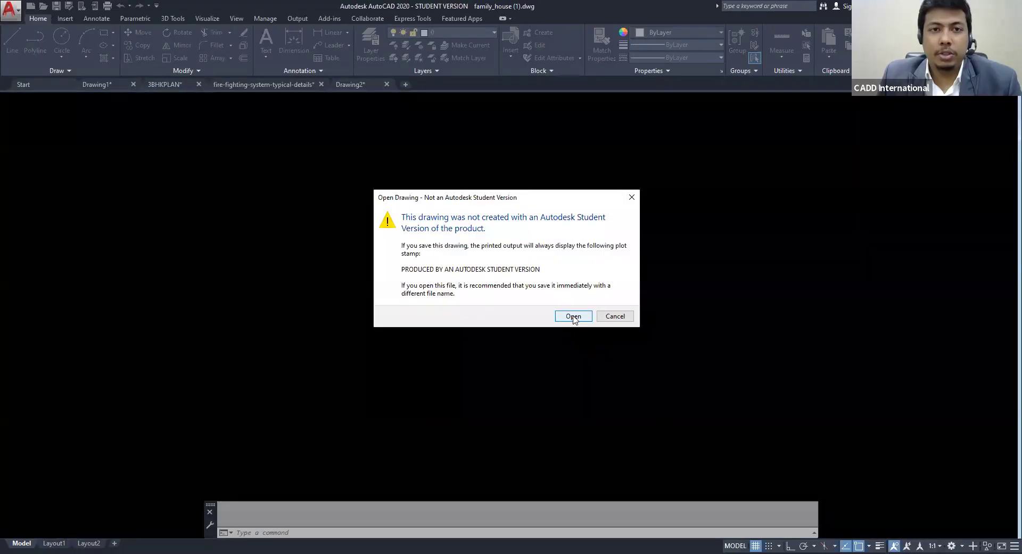
pyautogui.click(573, 315)
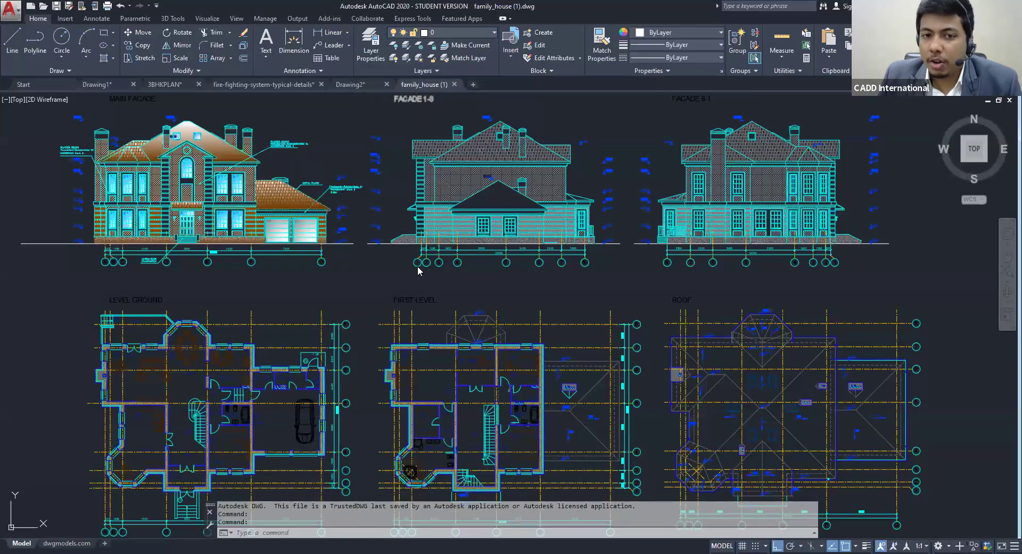
# Turn the LINES layer off and on again, and toggle the hatch layer off and on twice
pyautogui.click(458, 33)
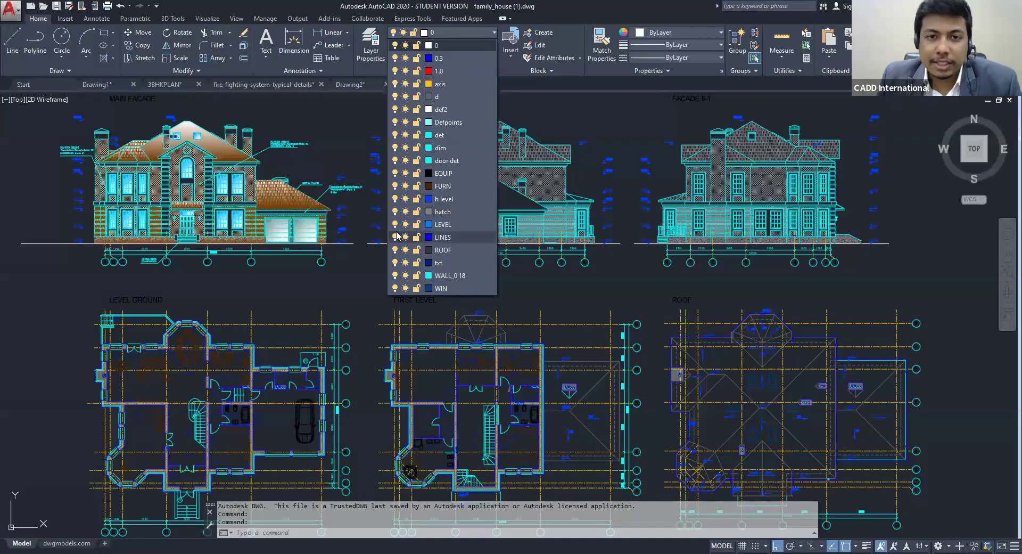
pyautogui.click(395, 237)
pyautogui.click(395, 213)
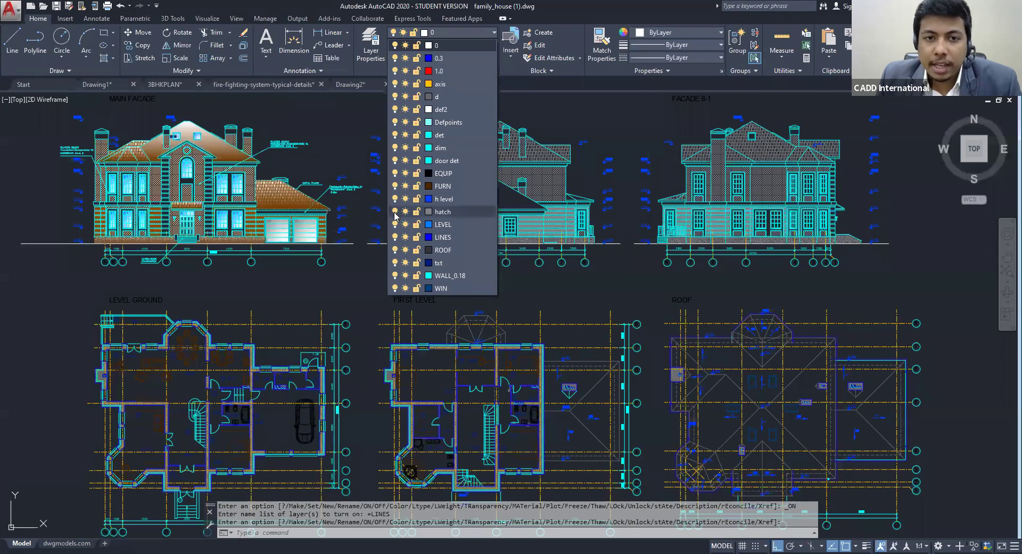
pyautogui.click(395, 212)
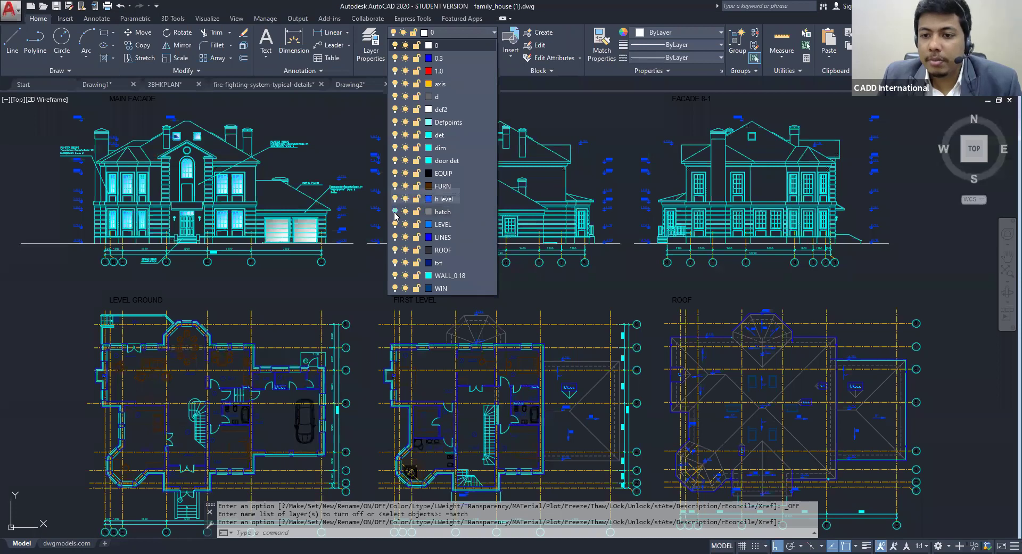
pyautogui.click(395, 212)
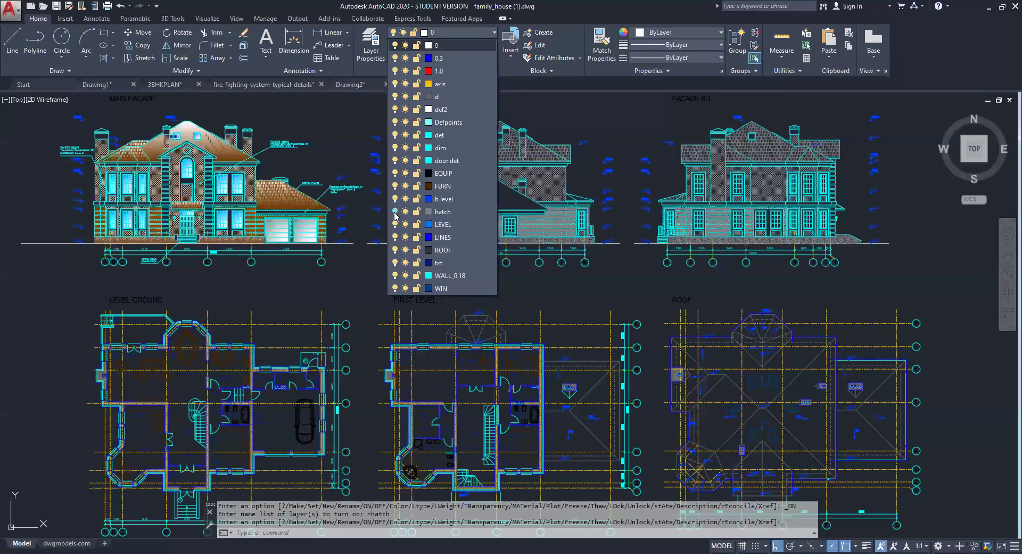
pyautogui.click(395, 212)
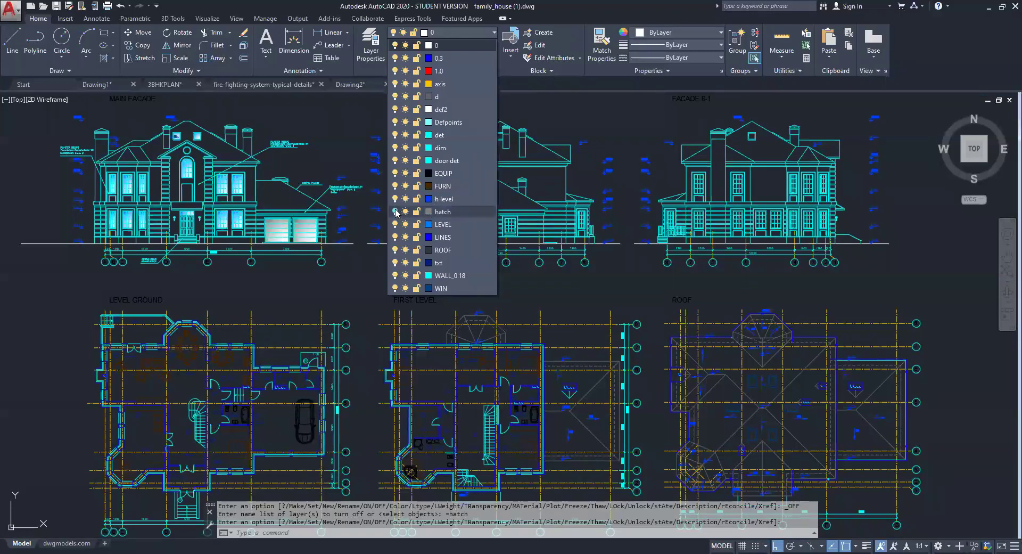
pyautogui.click(402, 212)
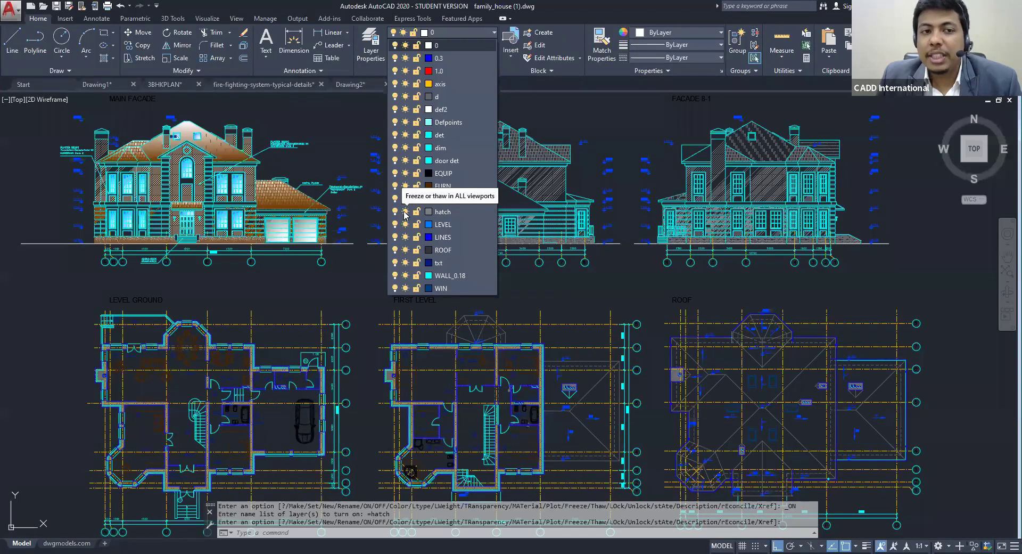
# Freeze the hatch layer, thaw it again and close the layer list
pyautogui.click(405, 211)
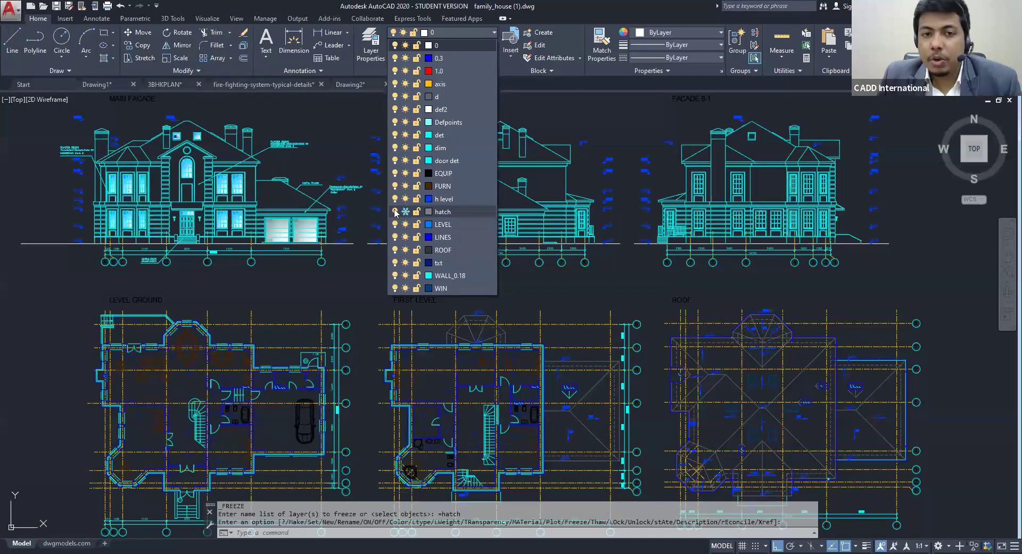
pyautogui.click(405, 212)
pyautogui.press('Escape')
pyautogui.press('Escape')
pyautogui.press('Escape')
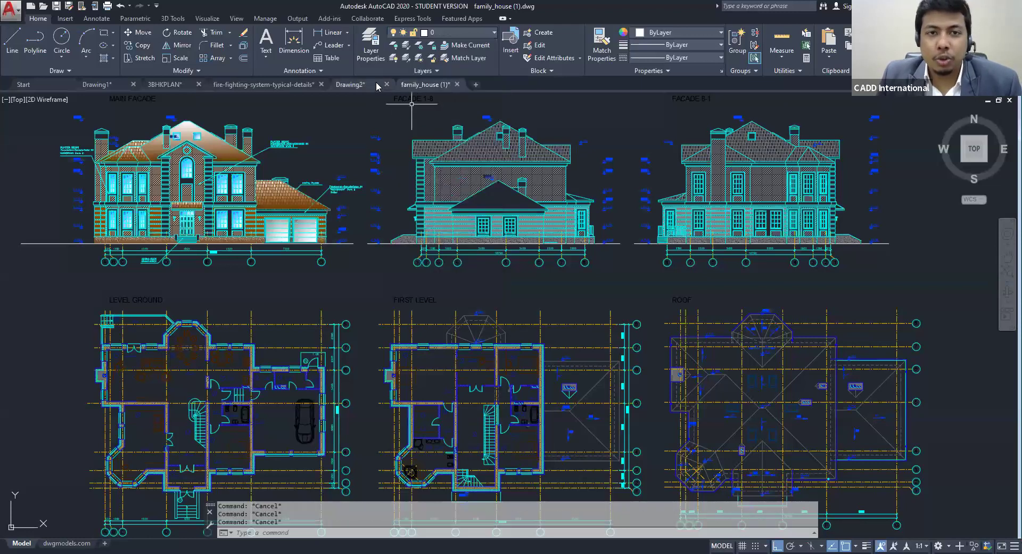
# Return to Drawing2 and open the Layer Properties Manager
pyautogui.click(371, 83)
pyautogui.scroll(-6, 529, 212)
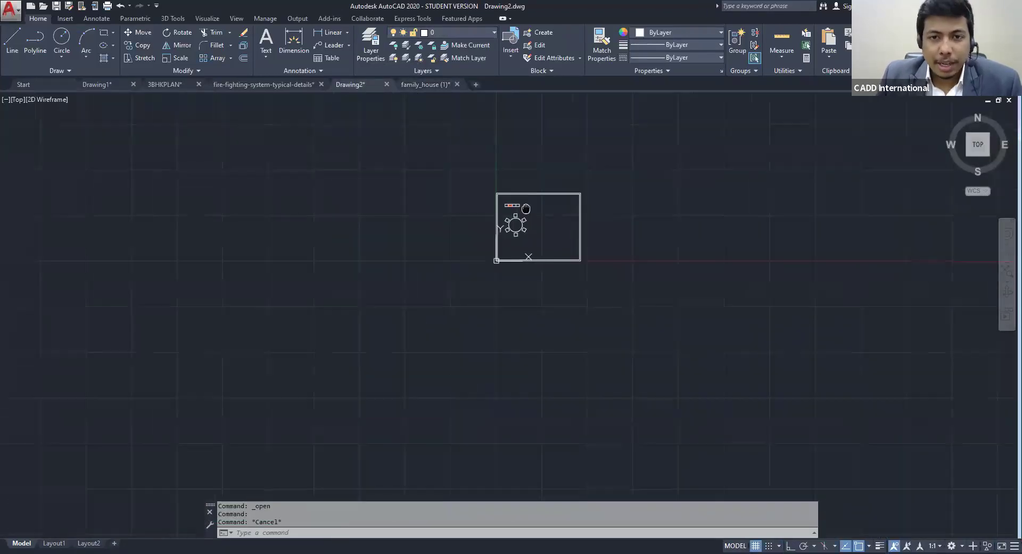
pyautogui.scroll(3, 489, 185)
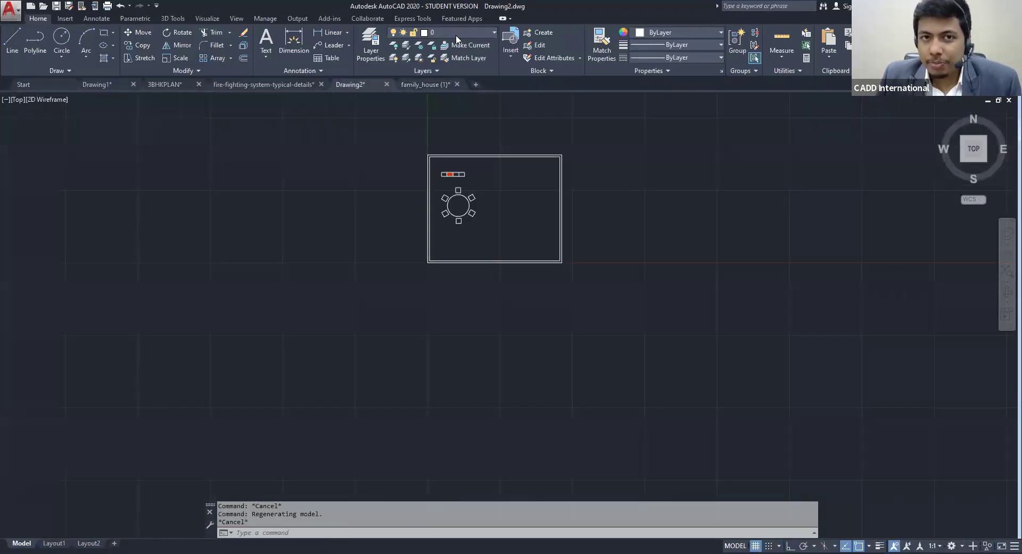
pyautogui.scroll(5, 480, 175)
pyautogui.moveTo(545, 199); pyautogui.dragTo(543, 202, button='middle')
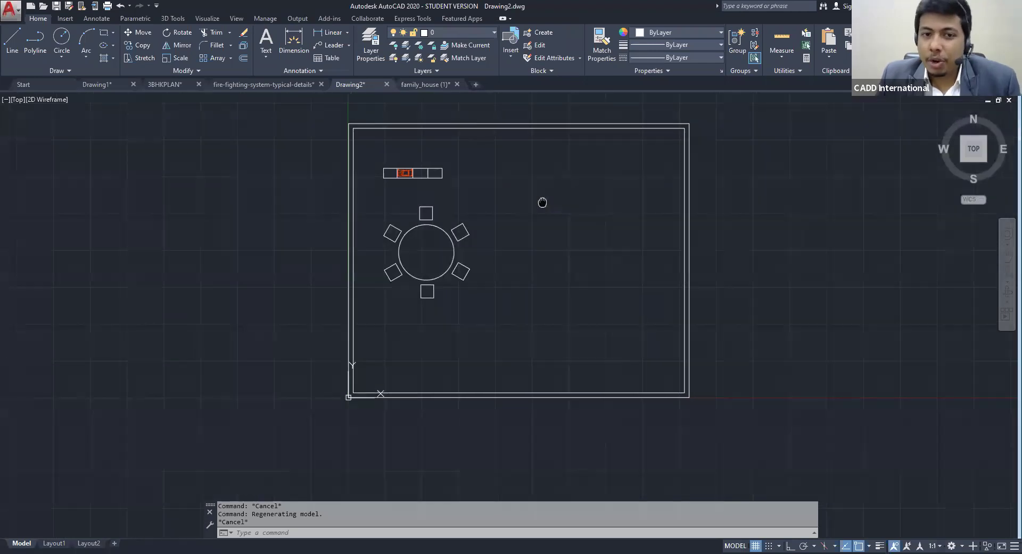
pyautogui.click(458, 30)
pyautogui.click(368, 41)
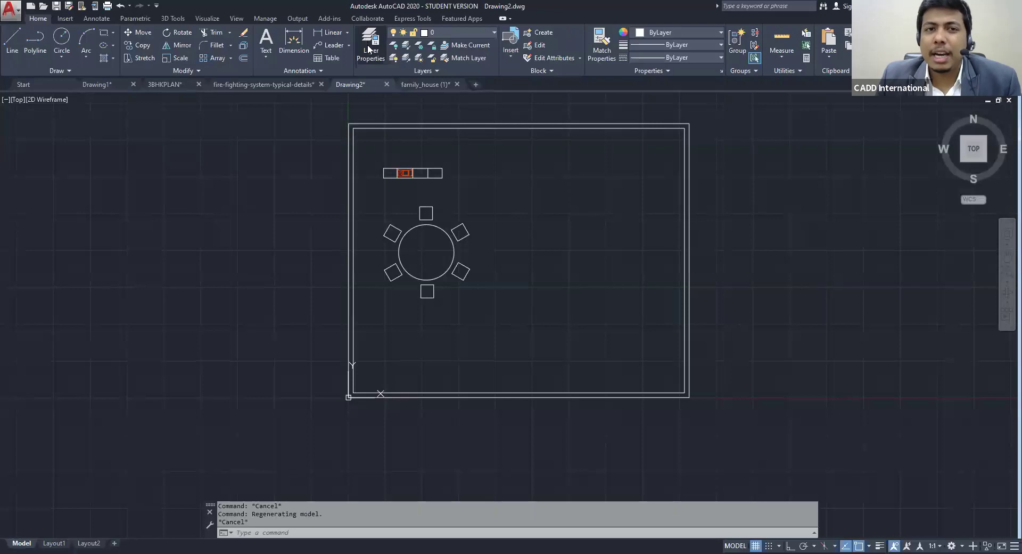
pyautogui.click(369, 44)
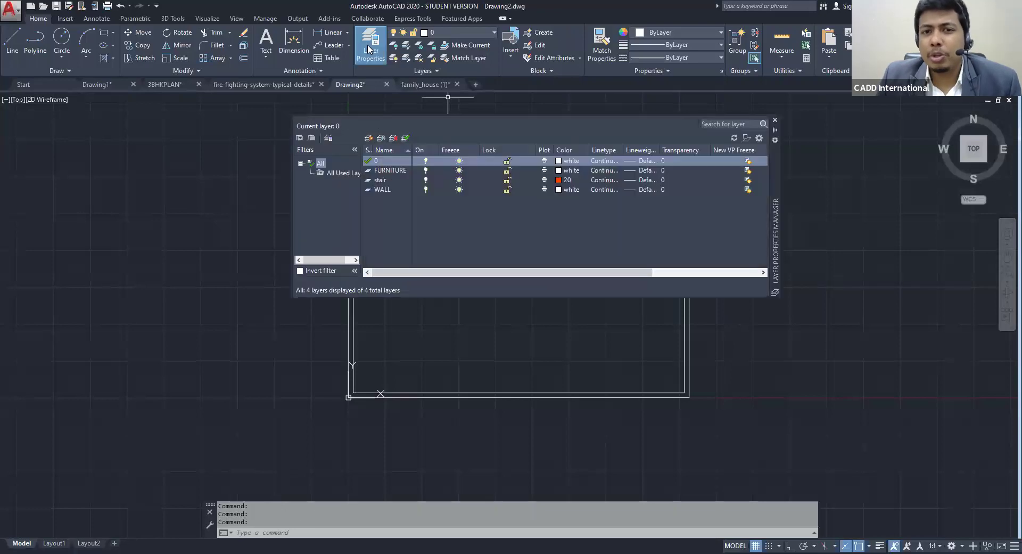
# Set the FURNITURE layer's color to index color 90
pyautogui.click(577, 167)
pyautogui.click(376, 189)
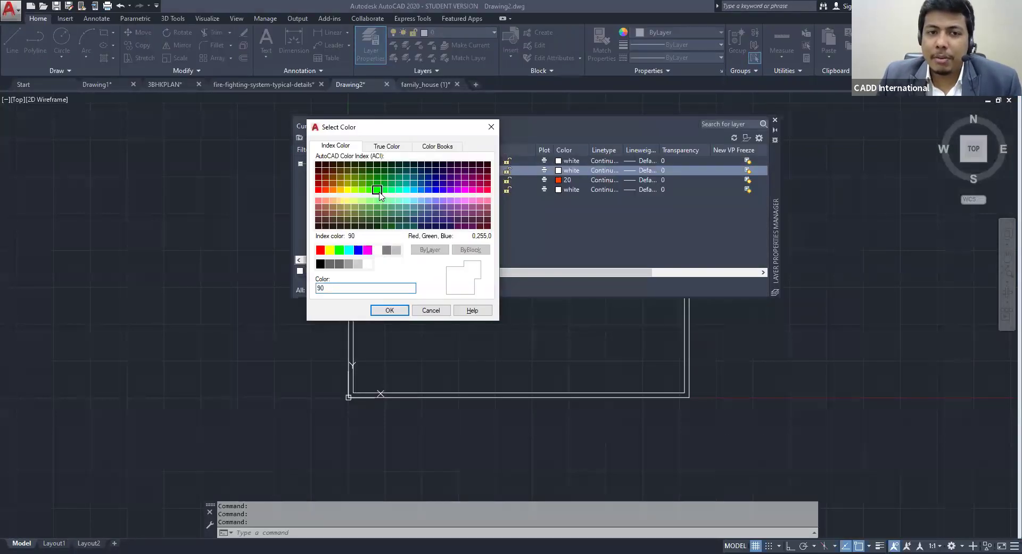
pyautogui.click(402, 310)
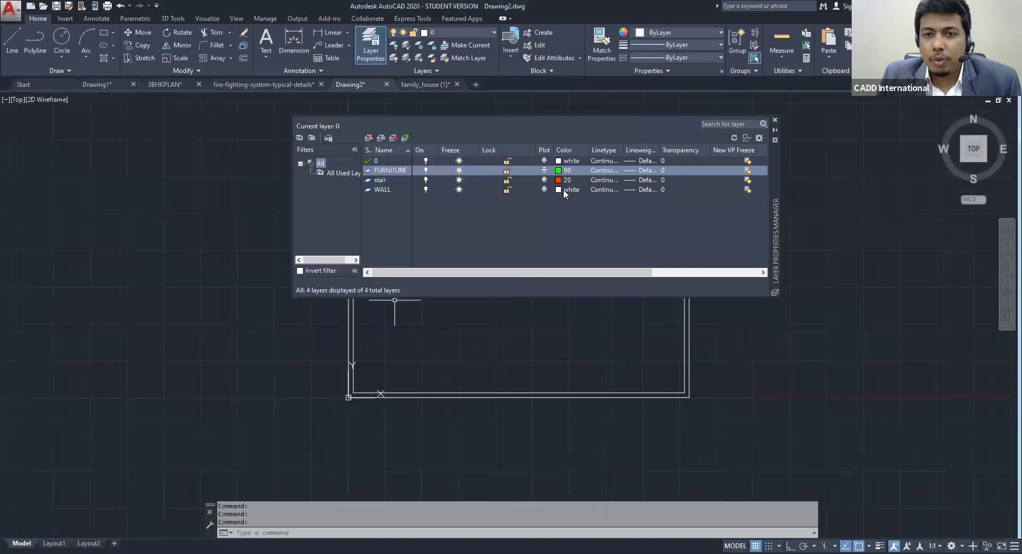
# Set the WALL layer's color to index color 20
pyautogui.click(565, 190)
pyautogui.click(566, 190)
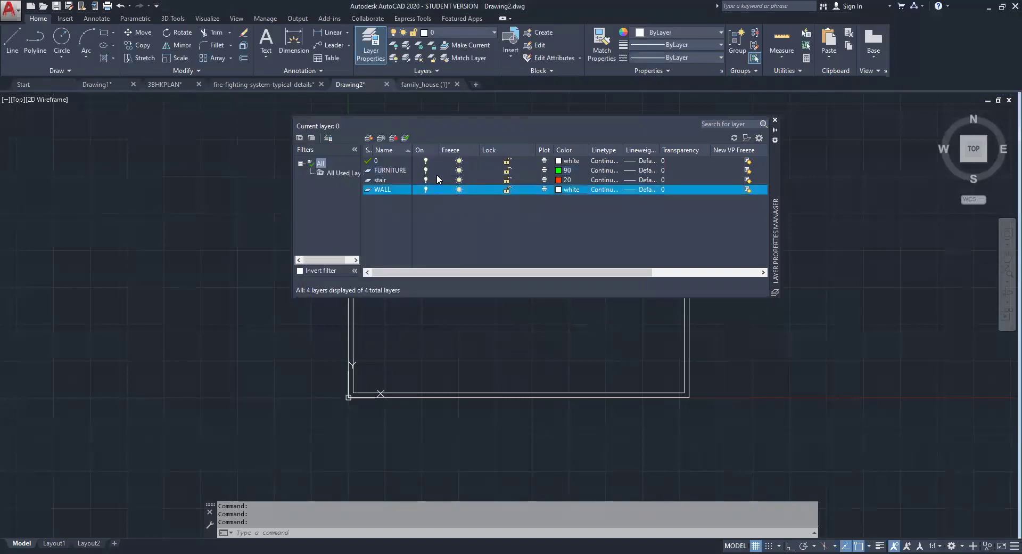
pyautogui.click(325, 190)
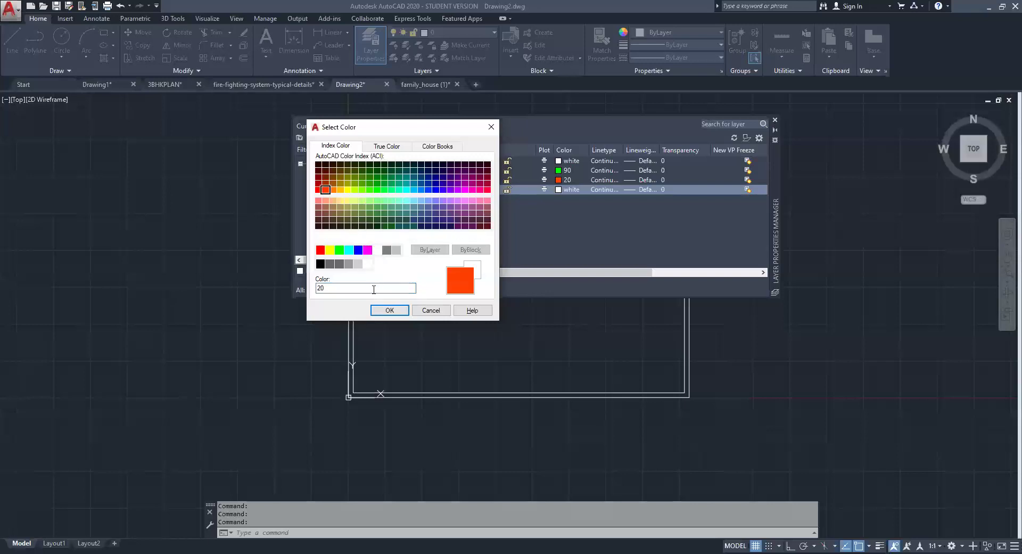
pyautogui.click(388, 310)
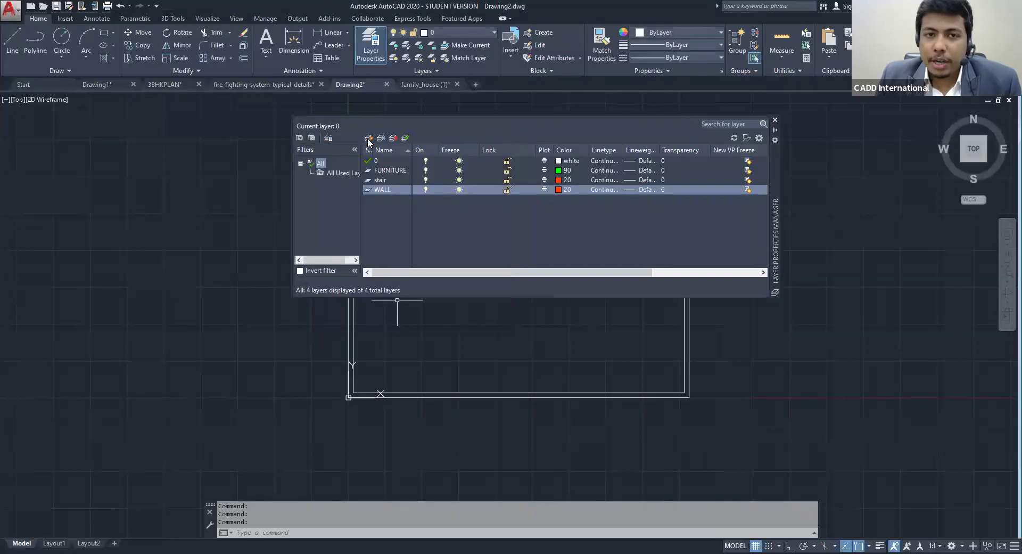
# Add a new layer after WALL and begin its name with DOR
pyautogui.click(368, 139)
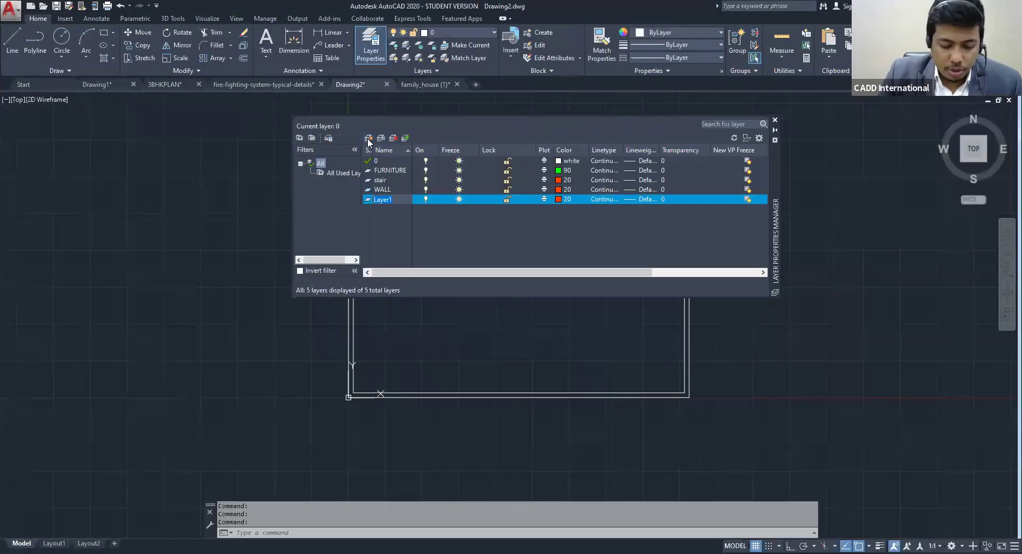
pyautogui.write('DORE')
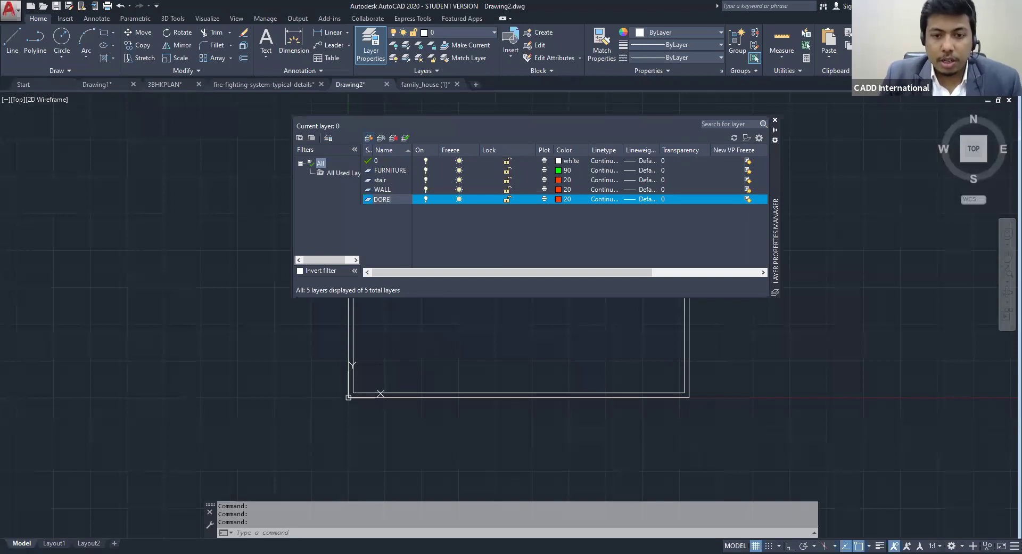
pyautogui.press('BackSpace')
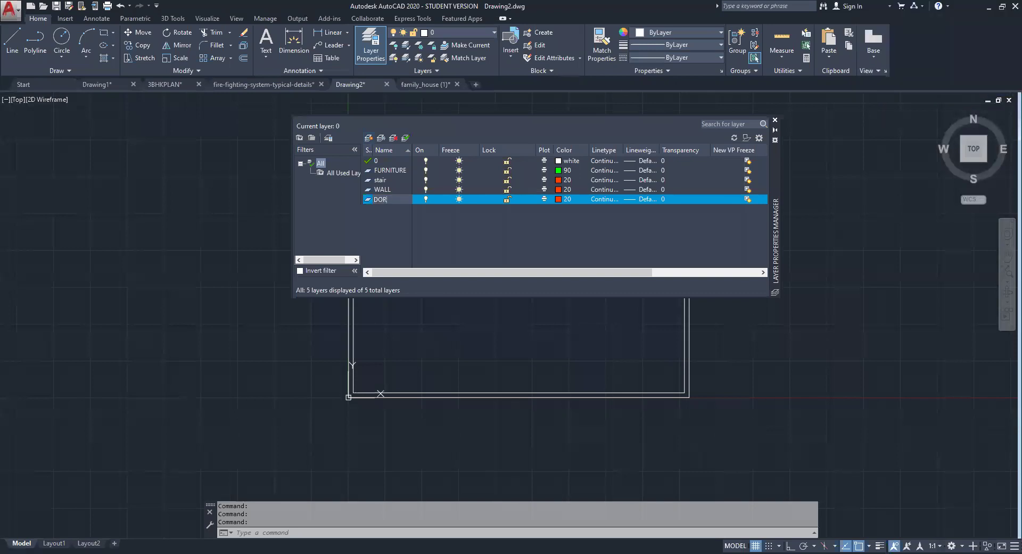
# Name the new layer DOOR and set its colour to index 51, and close the layer manager
pyautogui.write('OR')
pyautogui.press('Return')
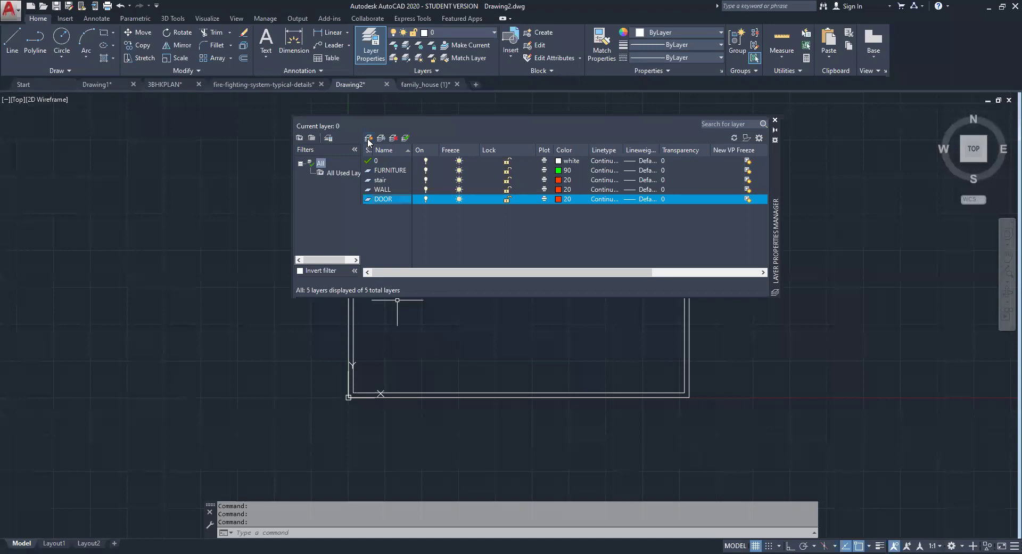
pyautogui.click(560, 199)
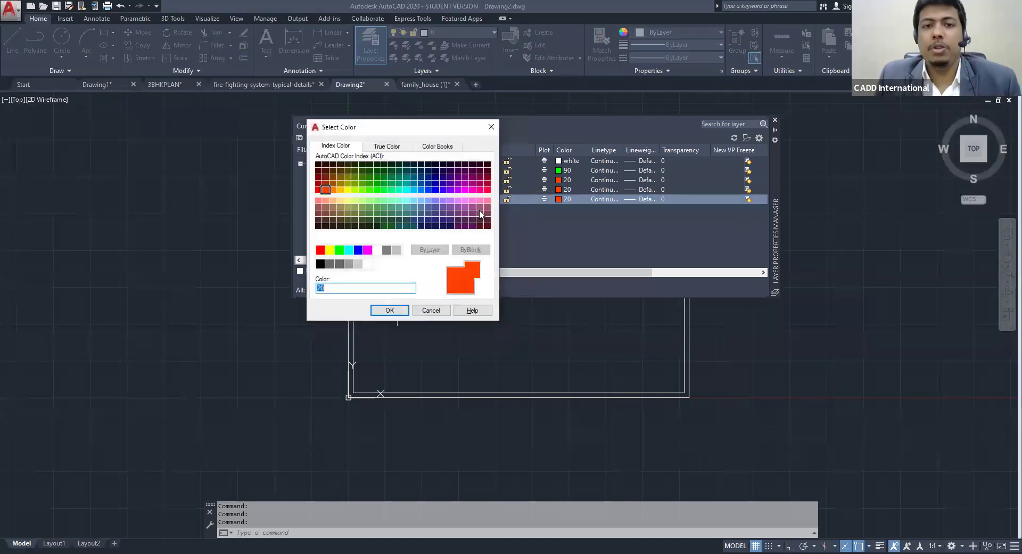
pyautogui.click(350, 201)
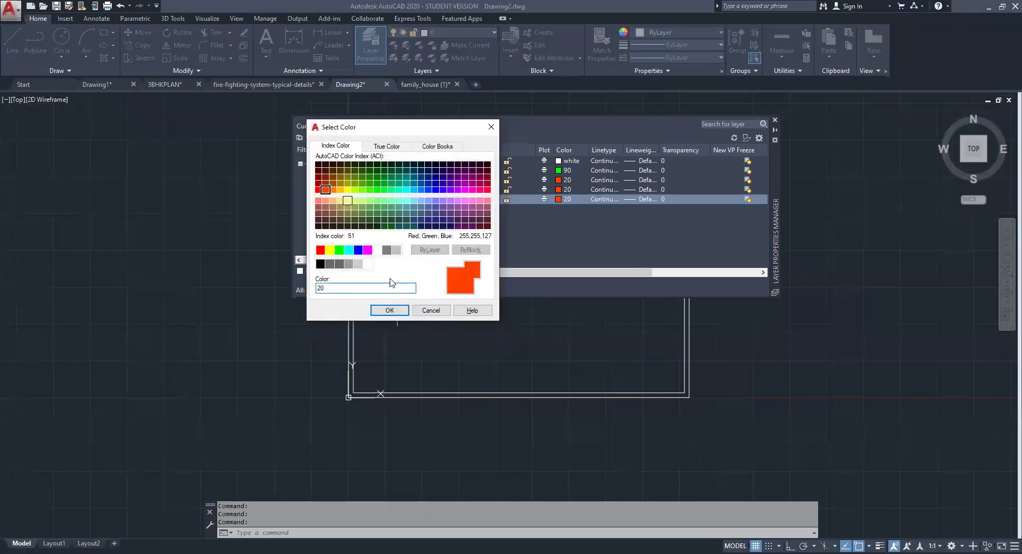
pyautogui.click(390, 310)
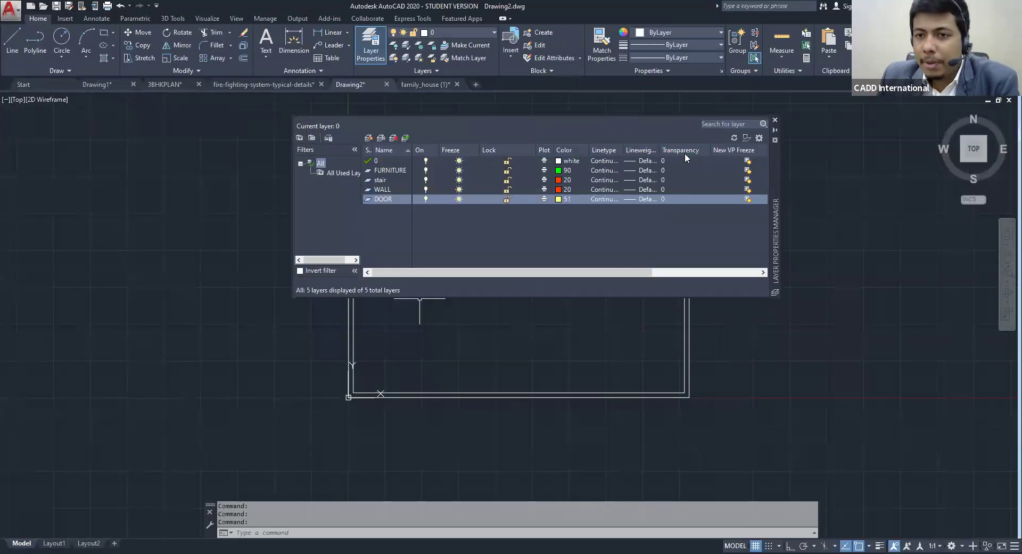
pyautogui.doubleClick(621, 149)
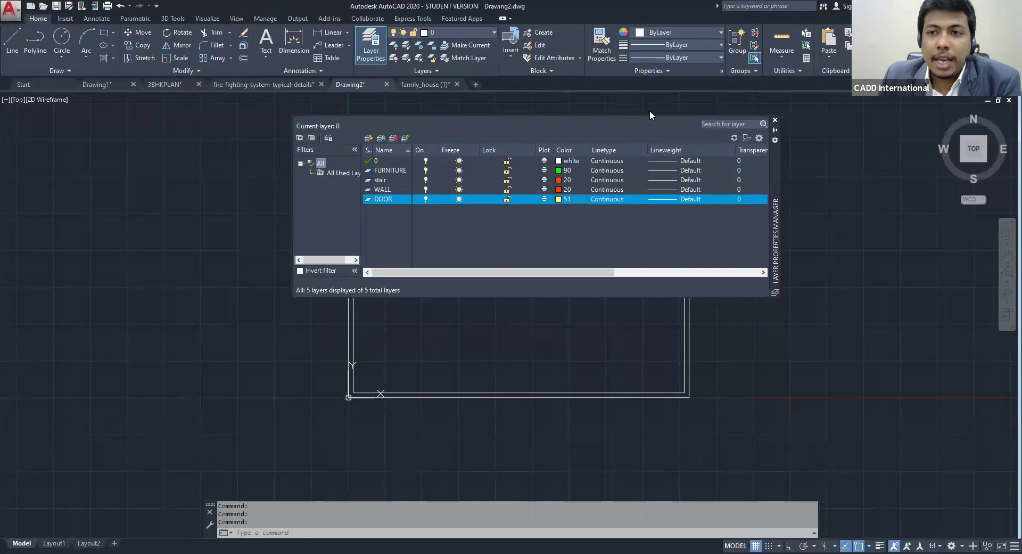
pyautogui.click(774, 121)
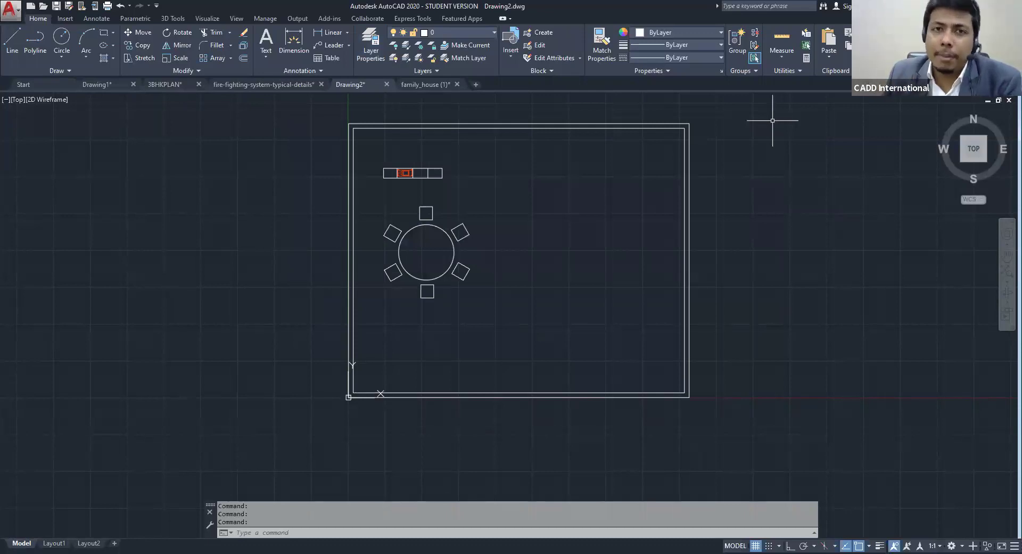
# Make WALL the current layer and draw a horizontal line between the room's inner side walls, just above the round table and chairs
pyautogui.click(474, 30)
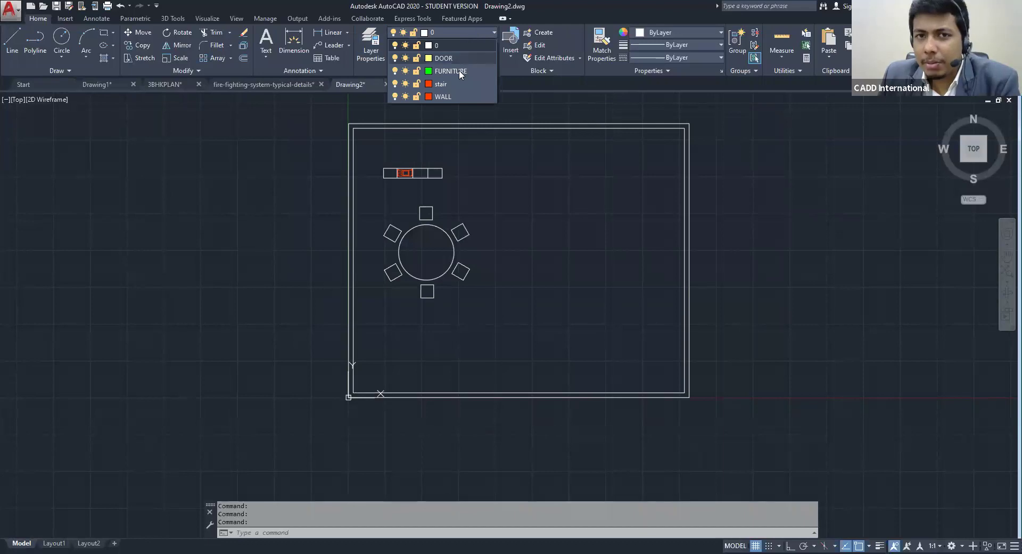
pyautogui.click(447, 96)
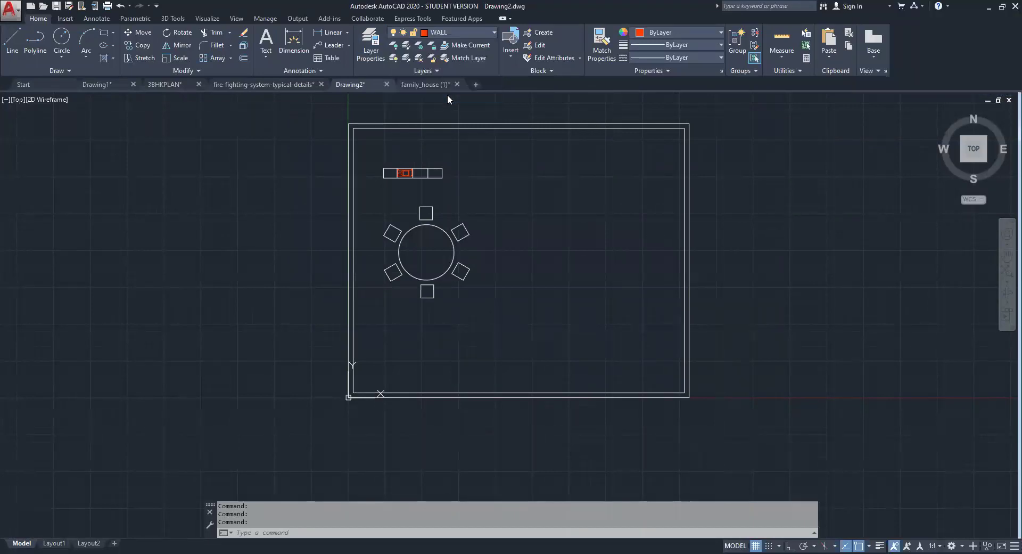
pyautogui.write('L')
pyautogui.press('Return')
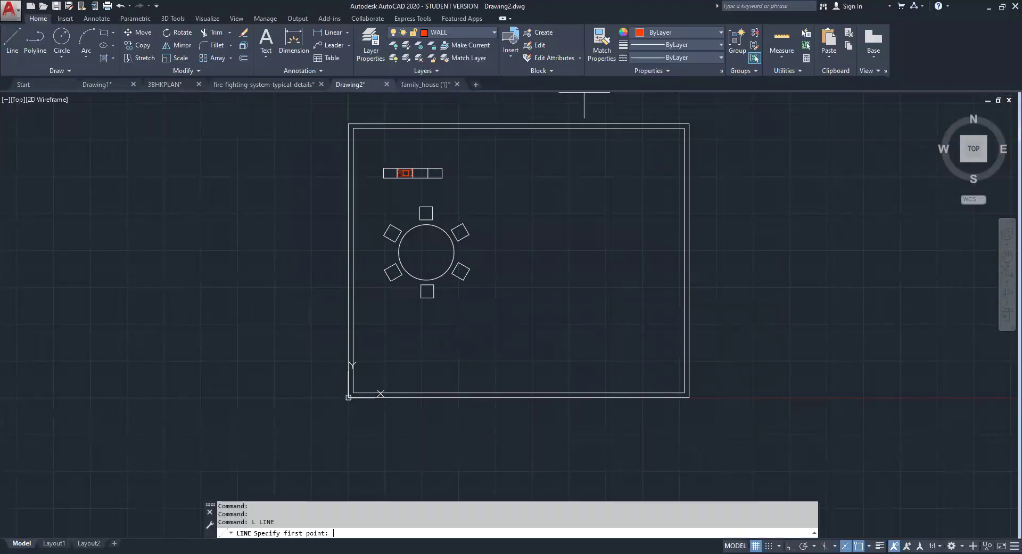
pyautogui.click(685, 192)
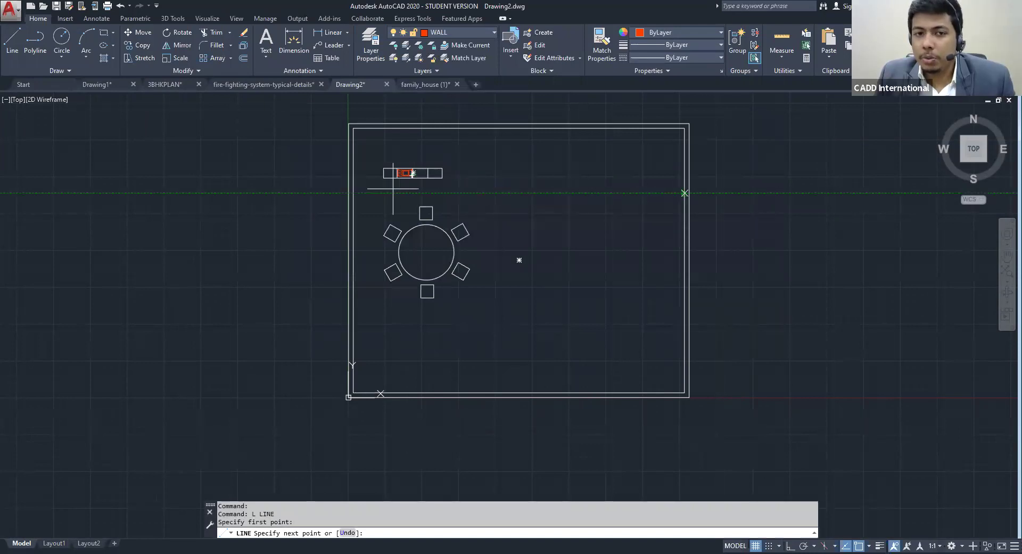
pyautogui.click(354, 193)
pyautogui.press('Escape')
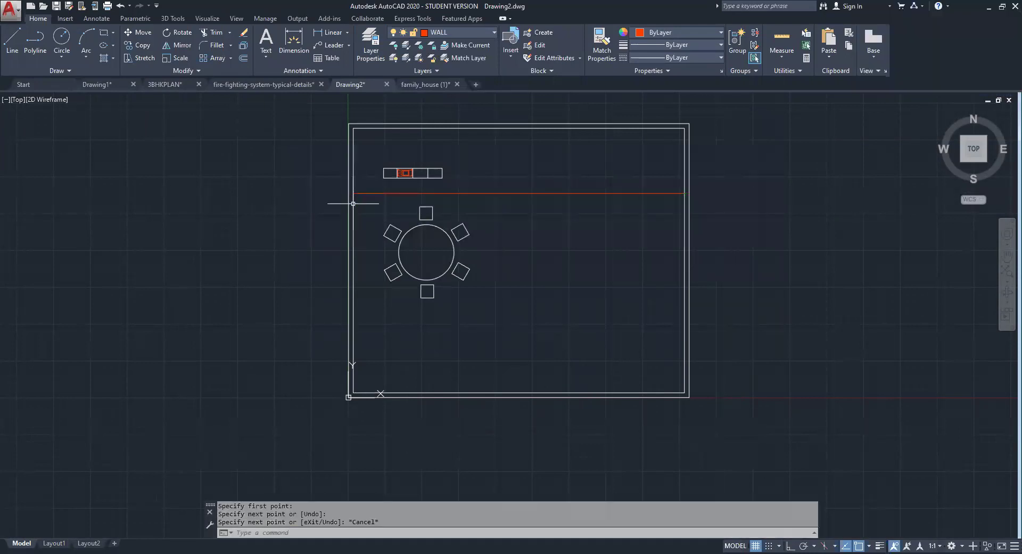
# Offset the horizontal wall line upward by a distance of 200
pyautogui.write('O')
pyautogui.press('Return')
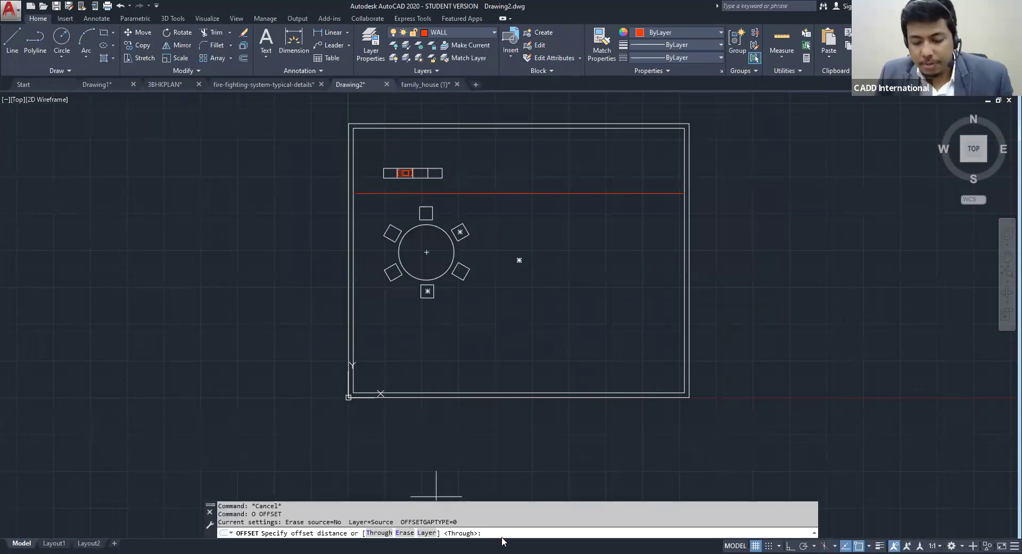
pyautogui.write('200')
pyautogui.press('Return')
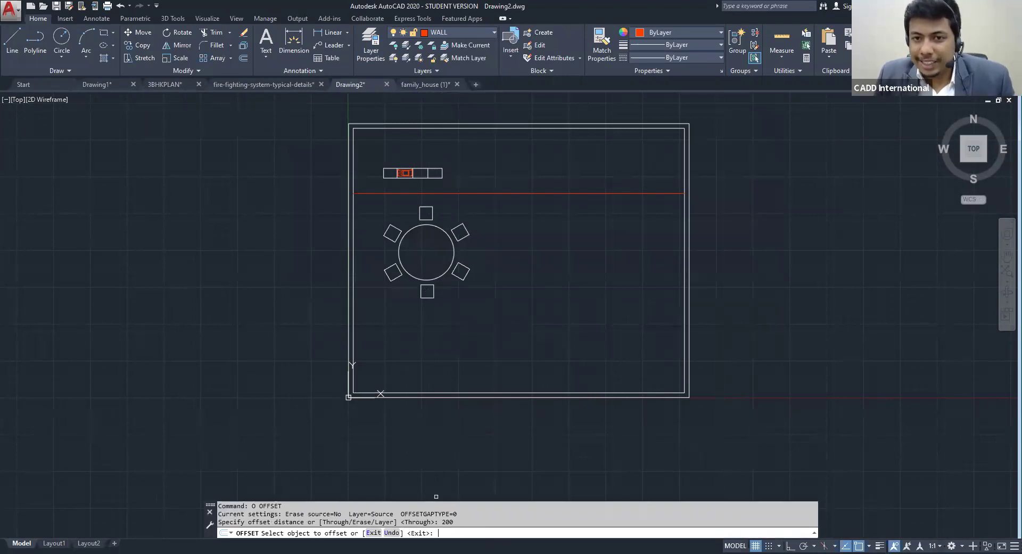
pyautogui.click(619, 193)
pyautogui.click(619, 194)
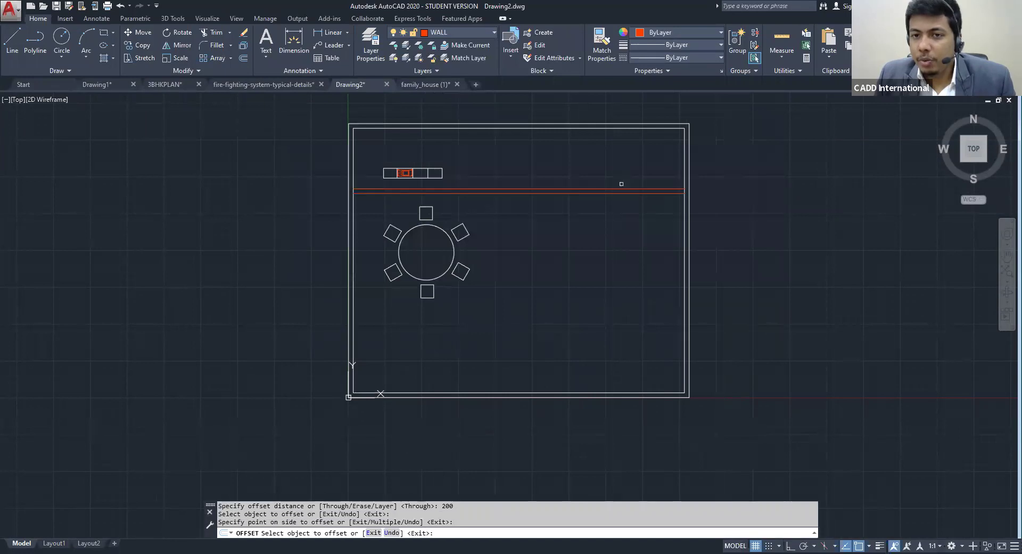
pyautogui.moveTo(616, 173); pyautogui.dragTo(575, 226, button='middle')
pyautogui.press('Escape')
pyautogui.press('Escape')
pyautogui.press('Escape')
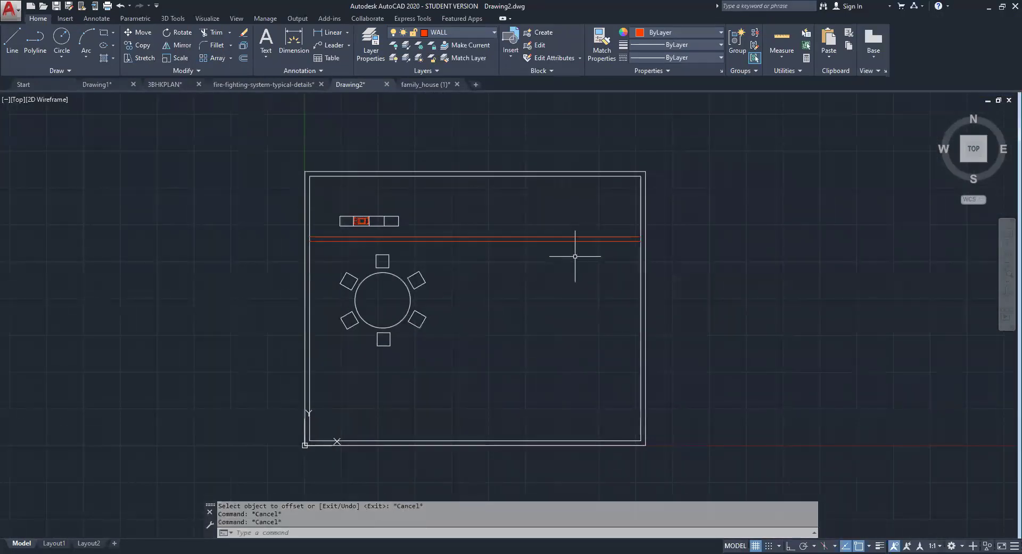
# Set the colour of both horizontal wall lines to ByLayer
pyautogui.click(575, 256)
pyautogui.click(522, 201)
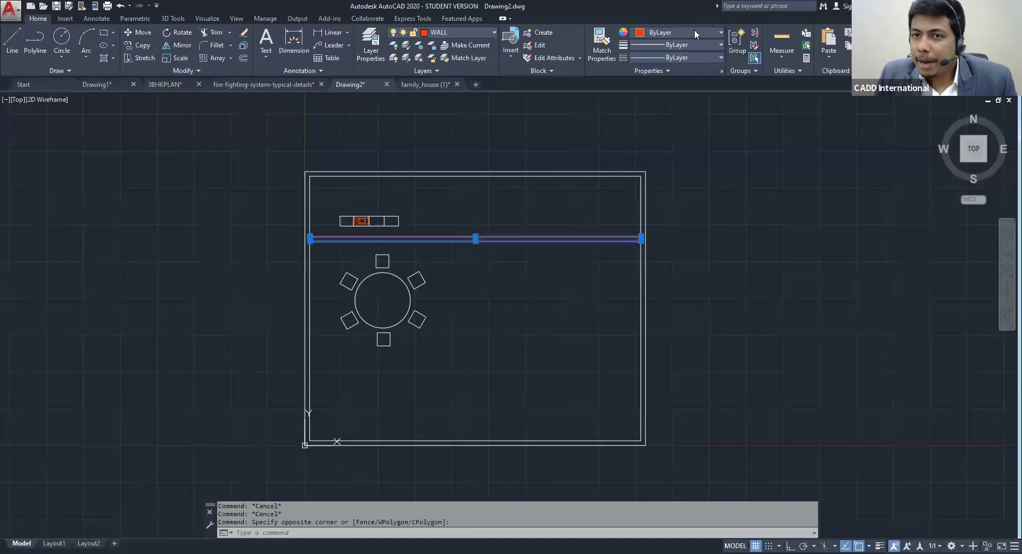
pyautogui.click(669, 33)
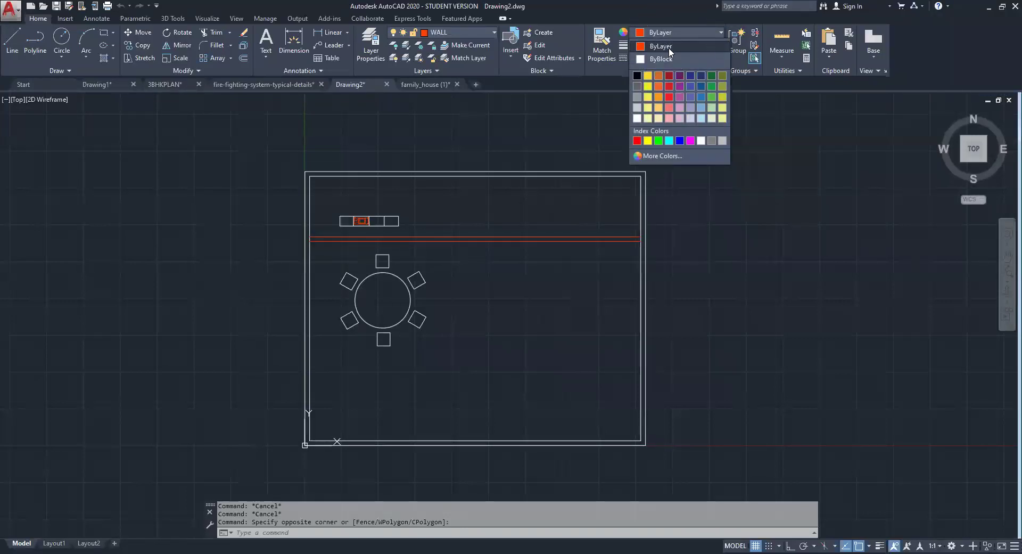
pyautogui.click(660, 46)
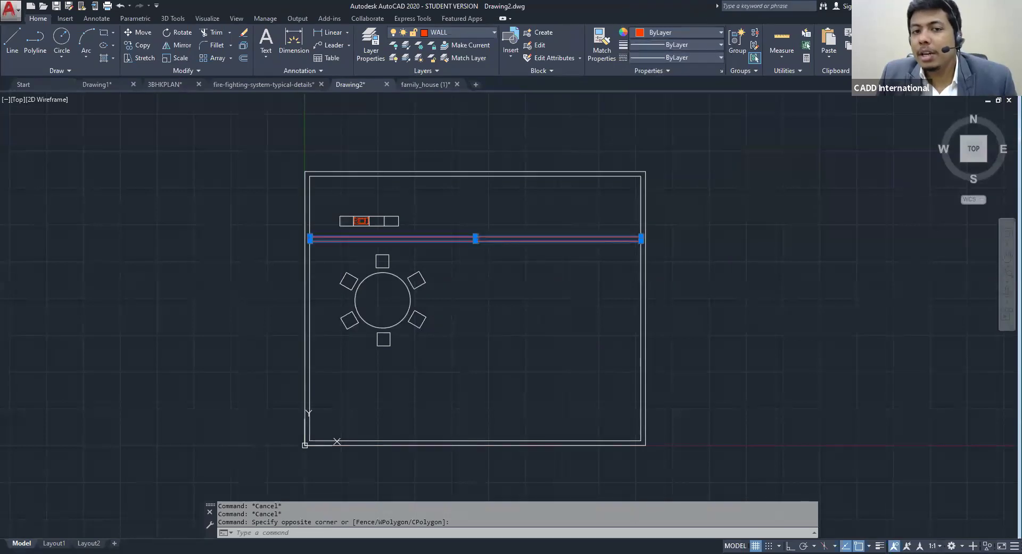
pyautogui.scroll(2, 486, 255)
pyautogui.scroll(5, 482, 253)
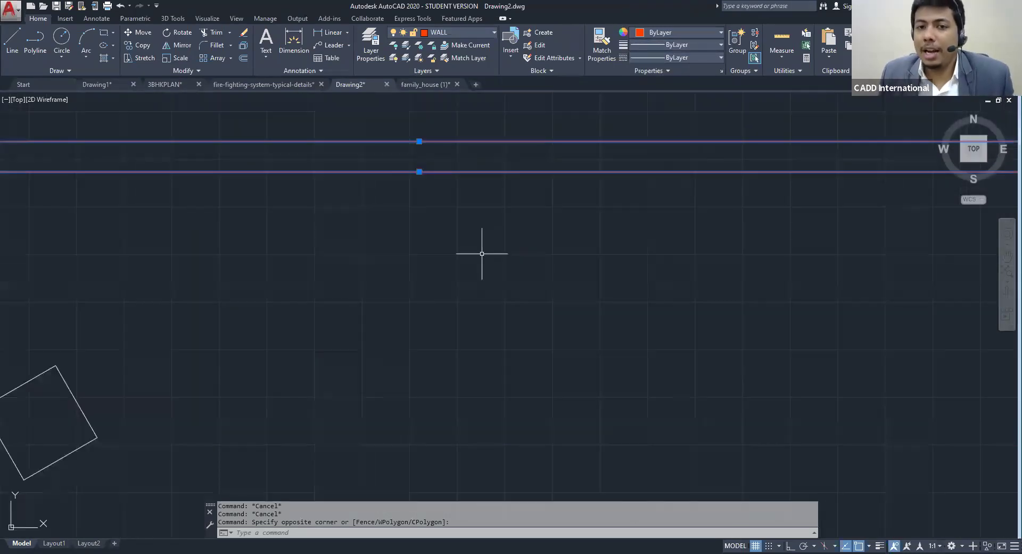
pyautogui.press('Escape')
pyautogui.press('Escape')
pyautogui.scroll(-2, 481, 253)
pyautogui.scroll(-4, 496, 253)
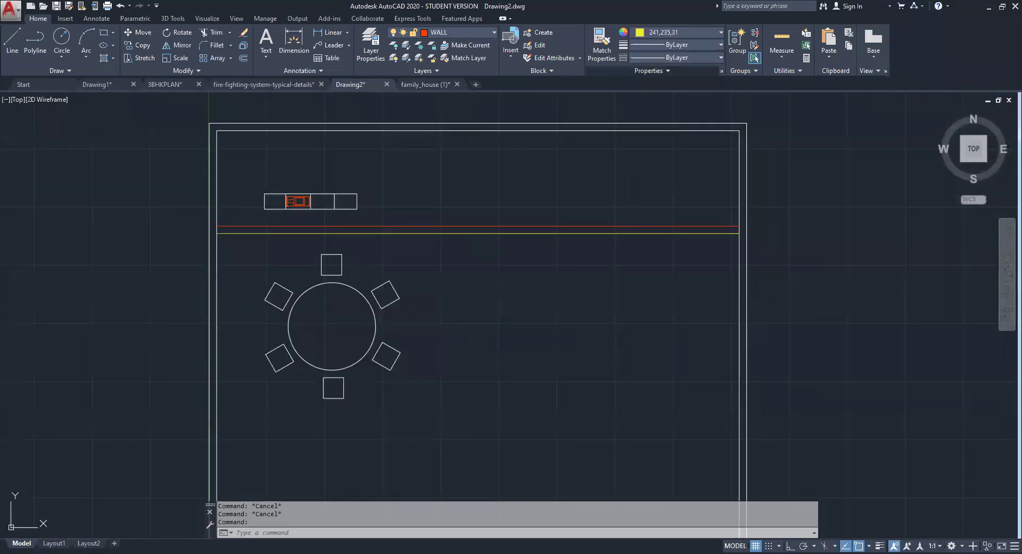
# Set the lower yellow wall line's colour to ByLayer
pyautogui.click(627, 232)
pyautogui.press('Escape')
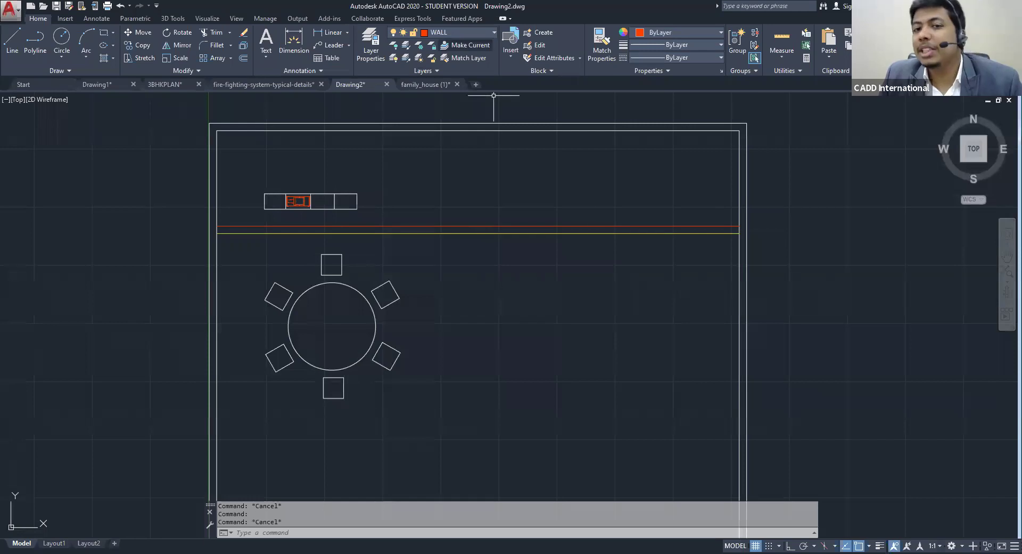
pyautogui.click(632, 232)
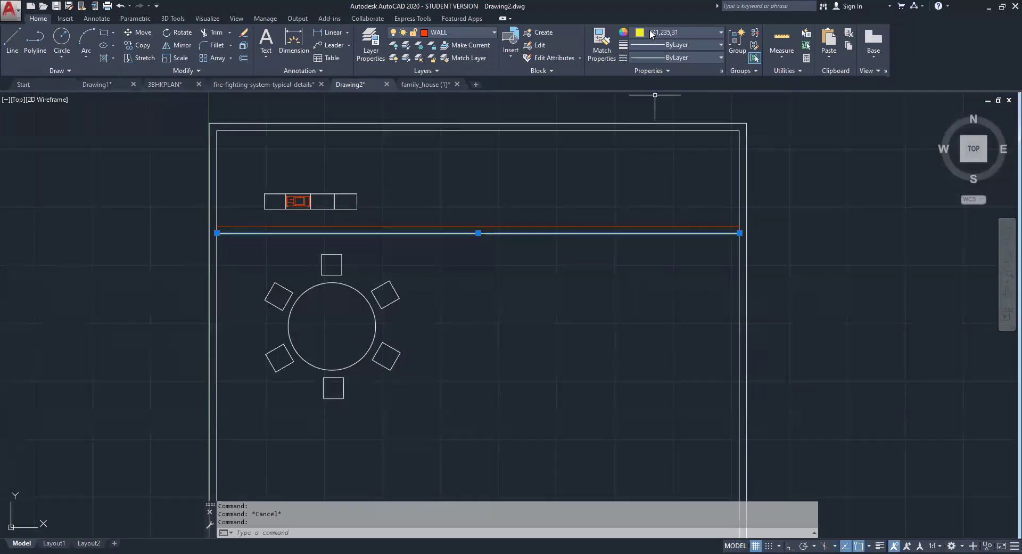
pyautogui.click(678, 32)
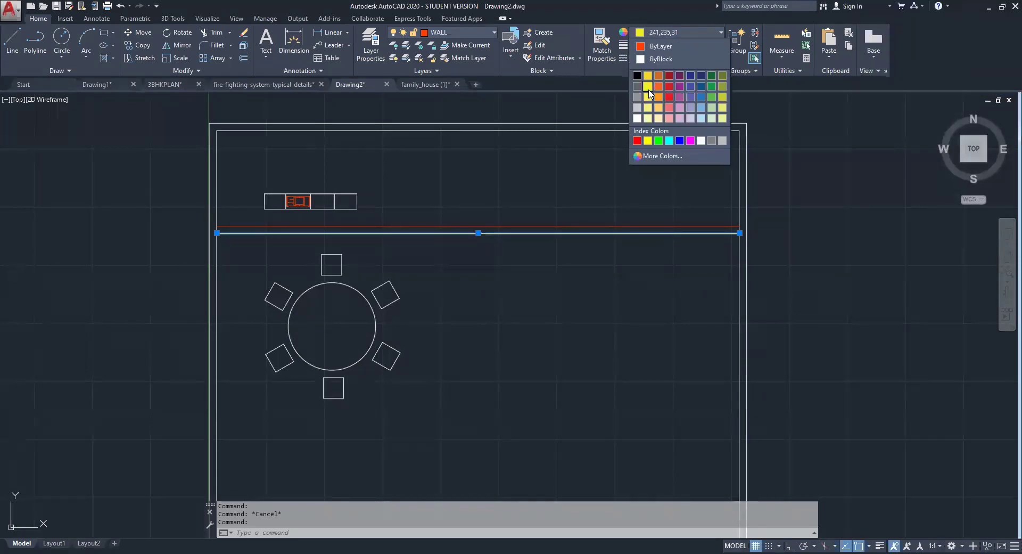
pyautogui.click(662, 49)
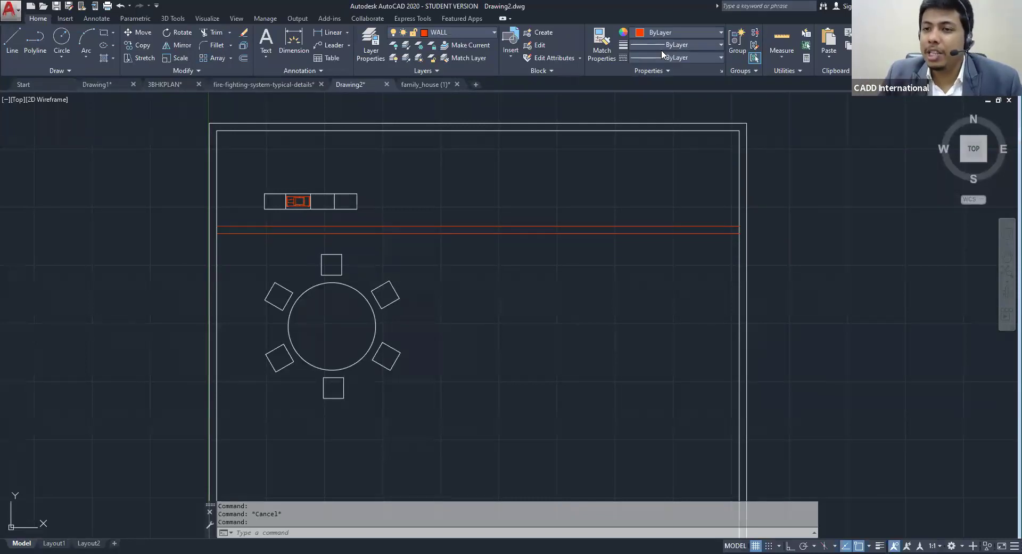
pyautogui.press('Escape')
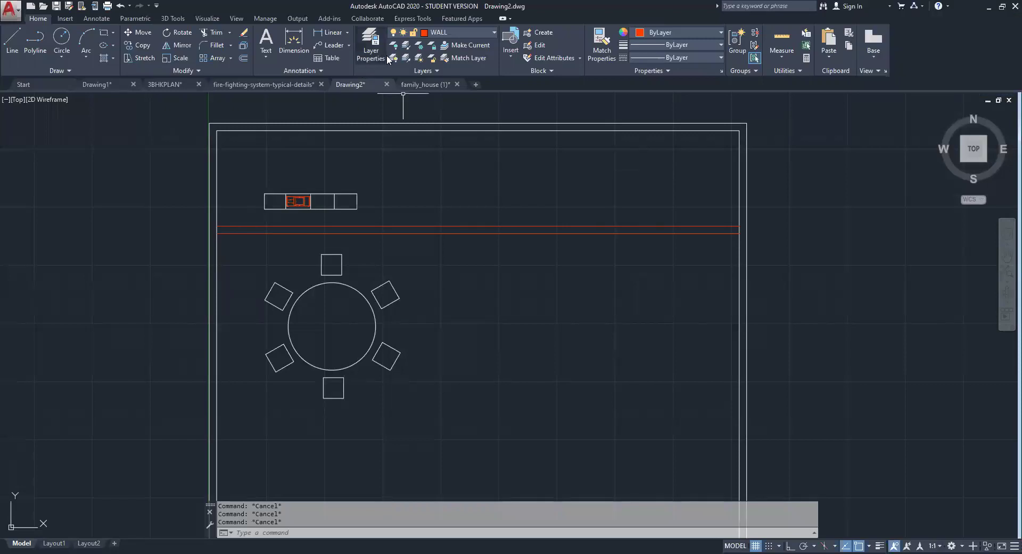
pyautogui.click(371, 45)
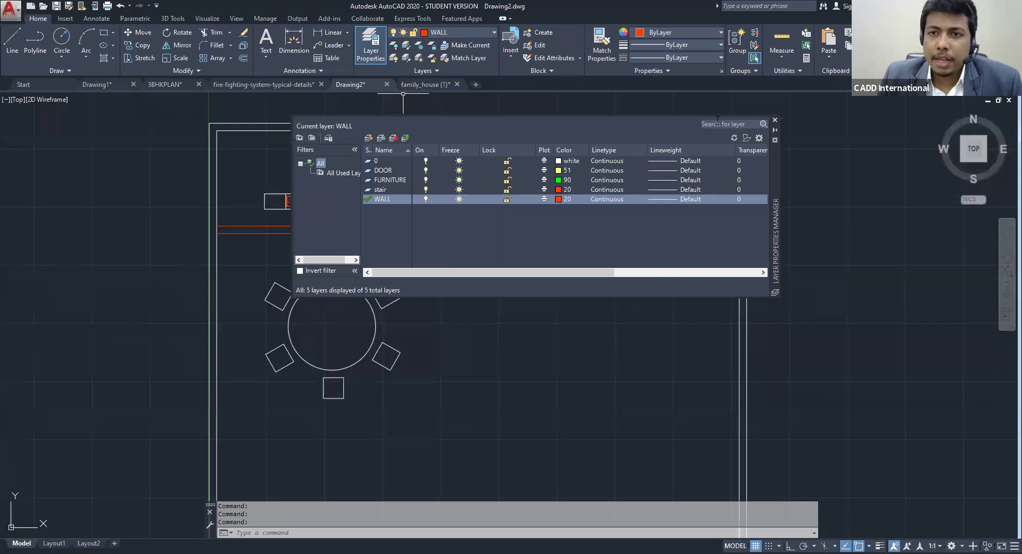
pyautogui.press('Escape')
pyautogui.press('Escape')
pyautogui.click(775, 121)
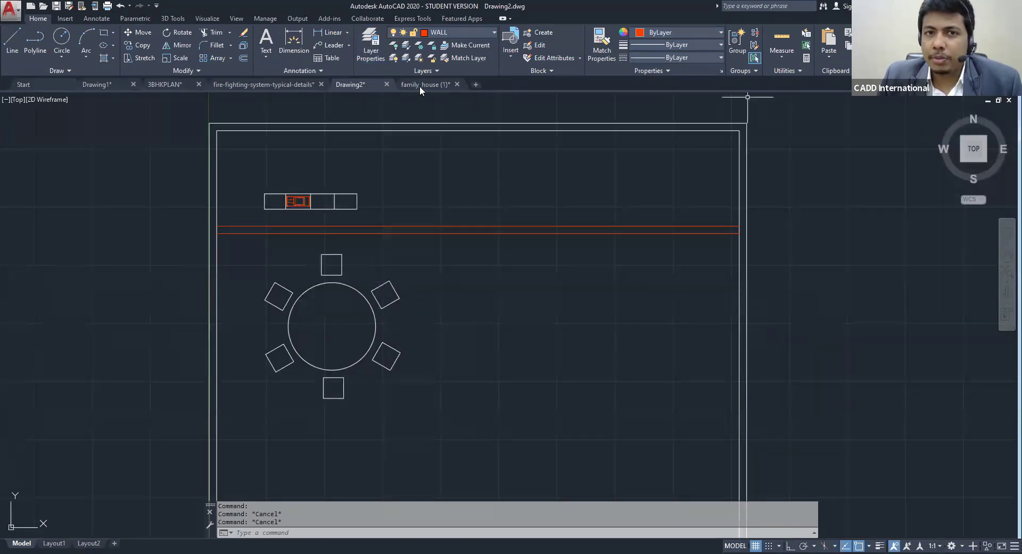
# Turn off the current WALL layer and accept turning the current layer off
pyautogui.click(405, 33)
pyautogui.click(394, 96)
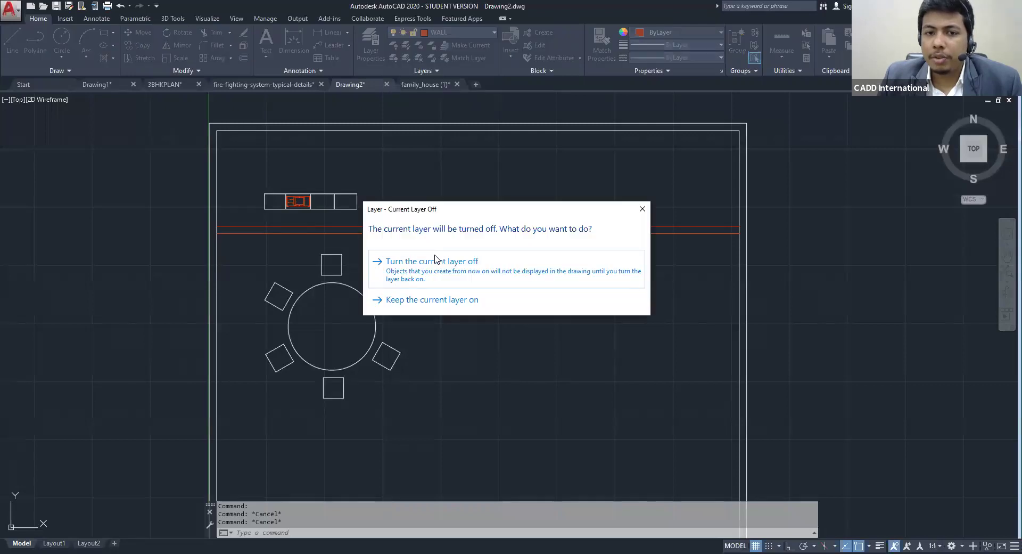
pyautogui.click(432, 261)
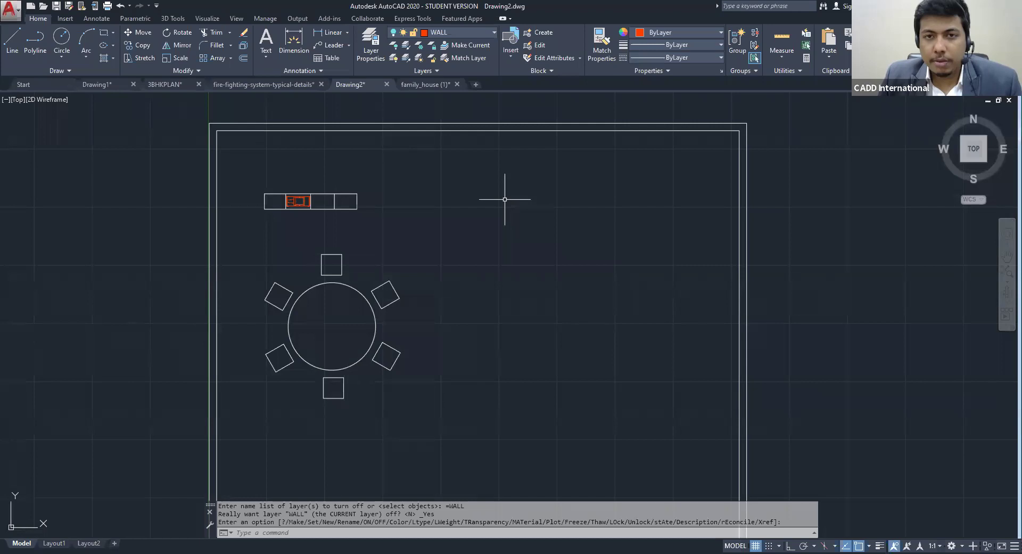
# Draw a vertical line on the hidden WALL layer from the room's upper inner wall to its lower inner wall
pyautogui.write('L')
pyautogui.press('Return')
pyautogui.click(507, 131)
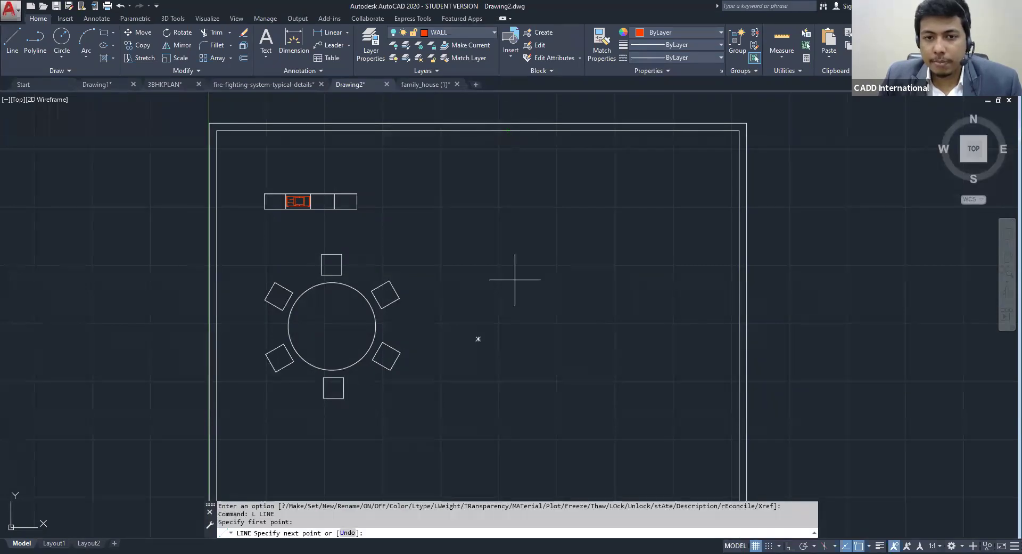
pyautogui.moveTo(512, 486); pyautogui.dragTo(485, 252, button='middle')
pyautogui.click(481, 313)
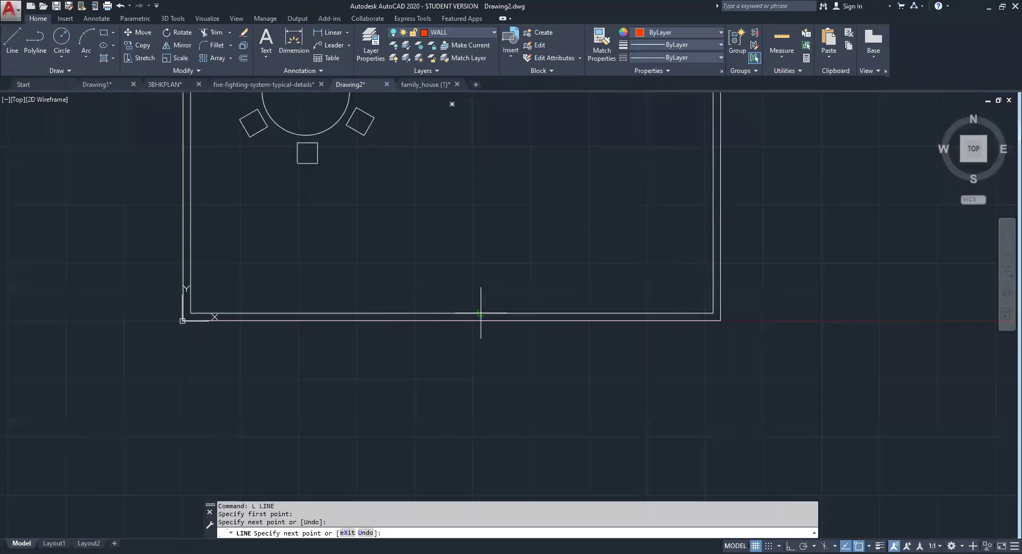
pyautogui.press('Escape')
pyautogui.press('Escape')
pyautogui.scroll(-3, 490, 485)
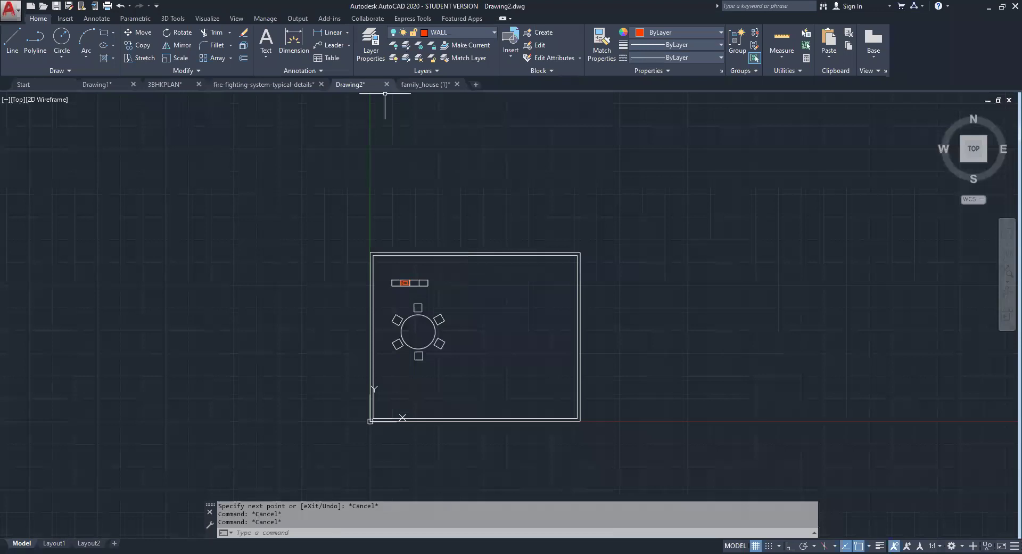
# Turn the WALL layer back on and try to freeze it while it is the current layer
pyautogui.click(395, 34)
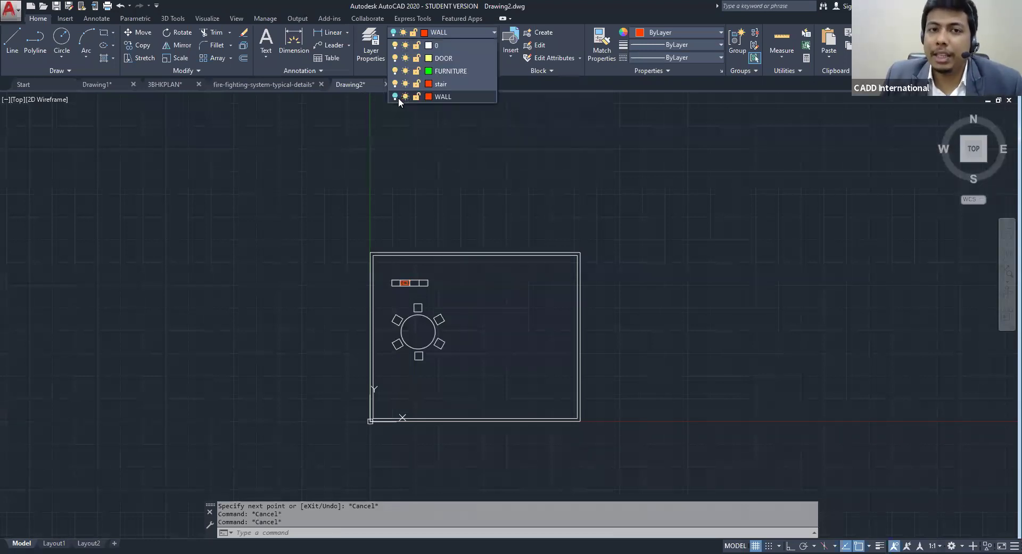
pyautogui.click(395, 96)
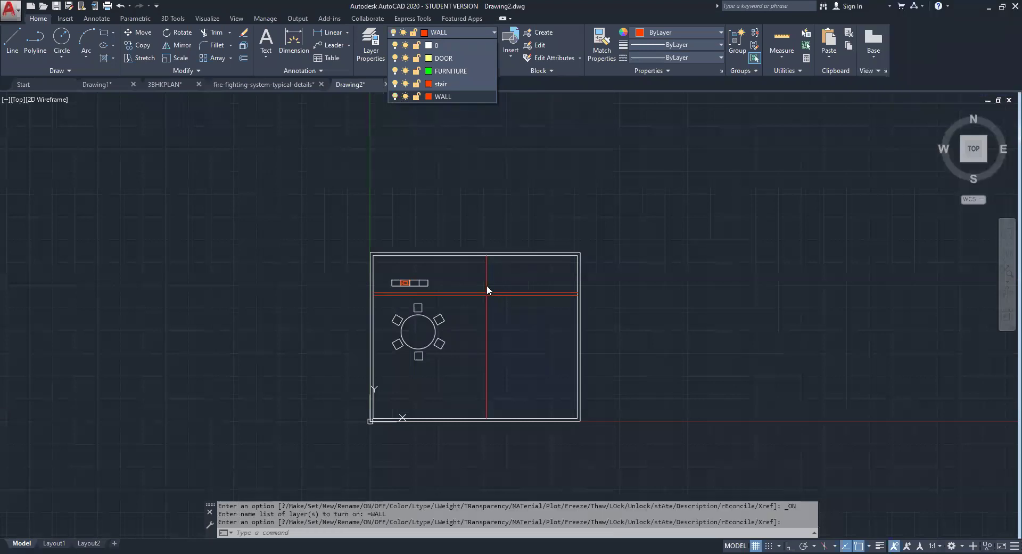
pyautogui.click(405, 96)
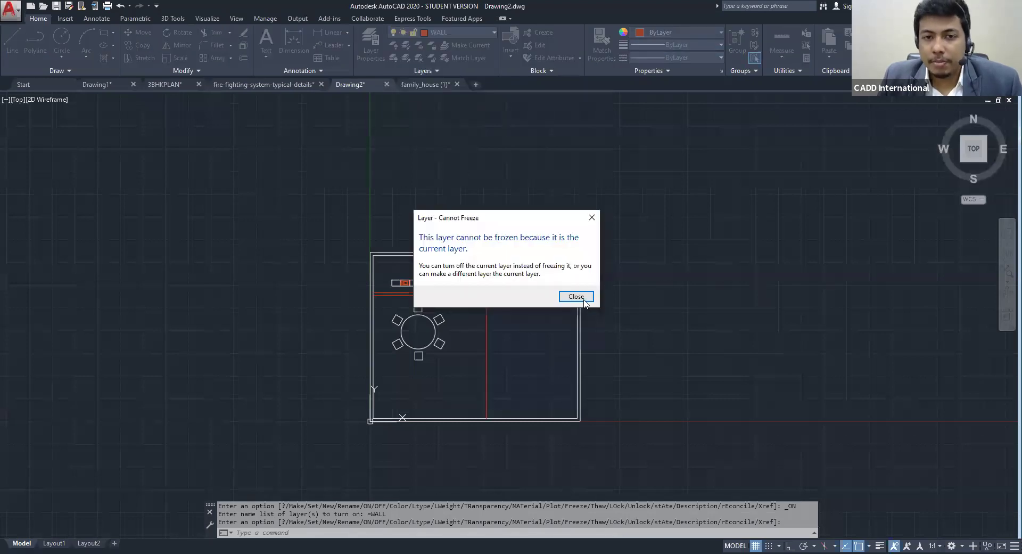
pyautogui.click(584, 299)
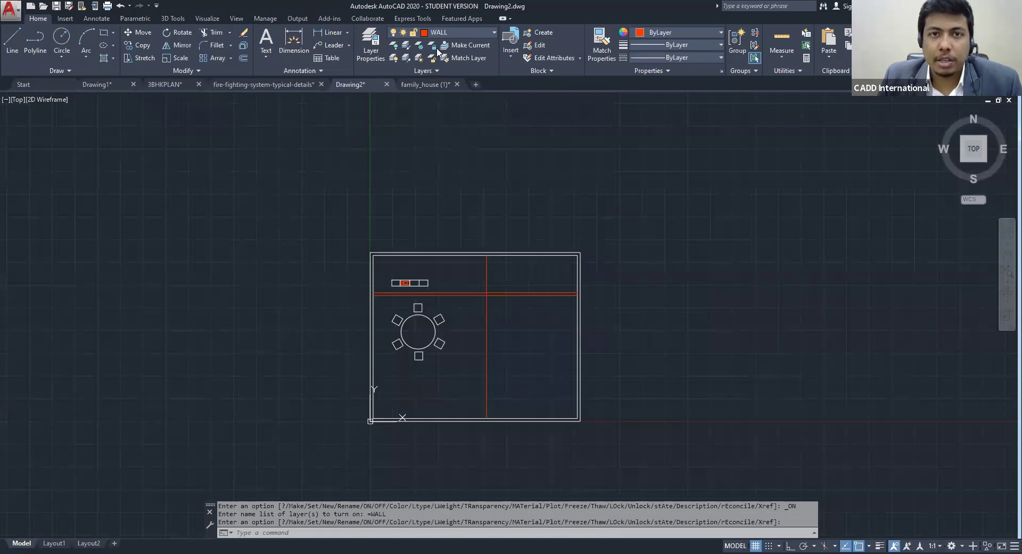
# Make FURNITURE the current layer and freeze the WALL layer
pyautogui.click(425, 33)
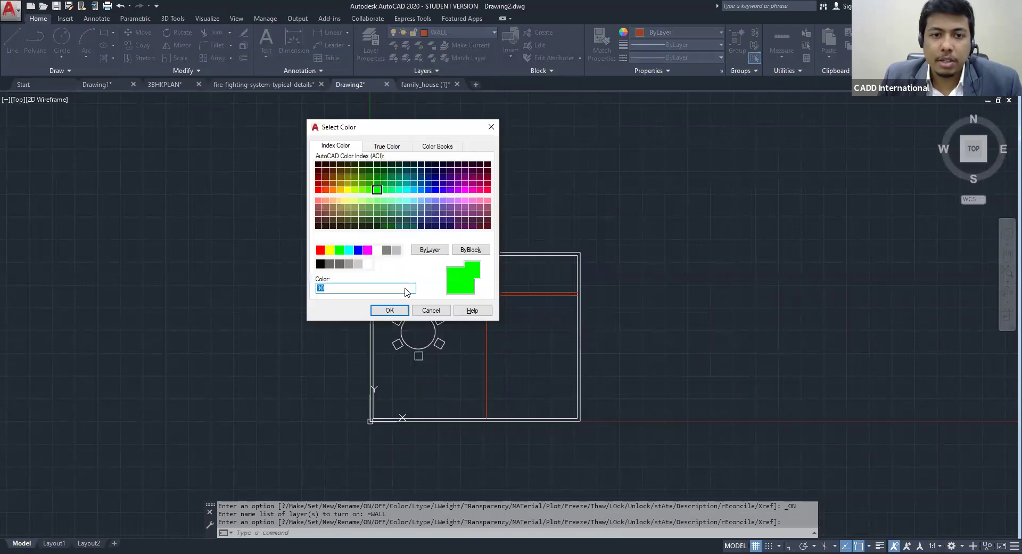
pyautogui.press('Escape')
pyautogui.click(464, 34)
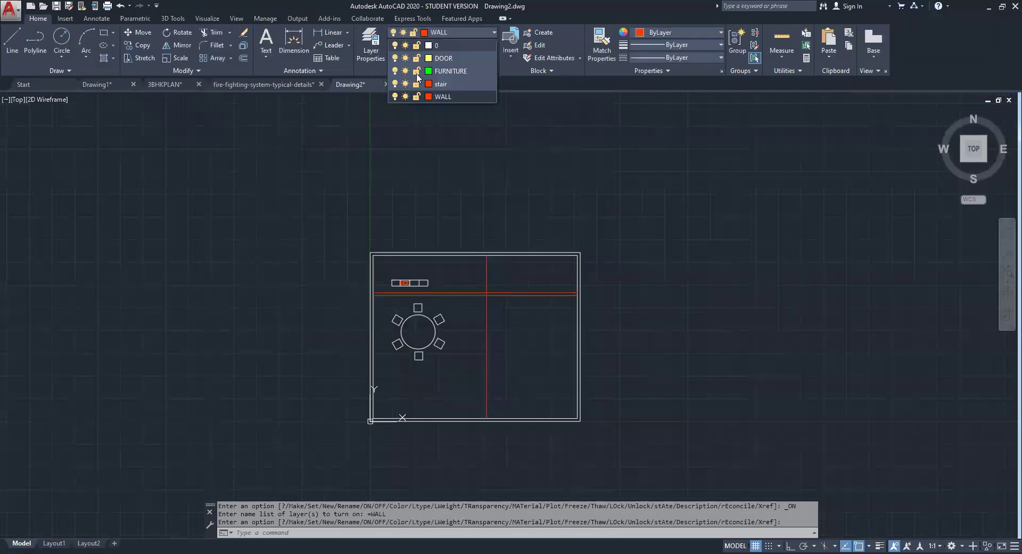
pyautogui.click(478, 71)
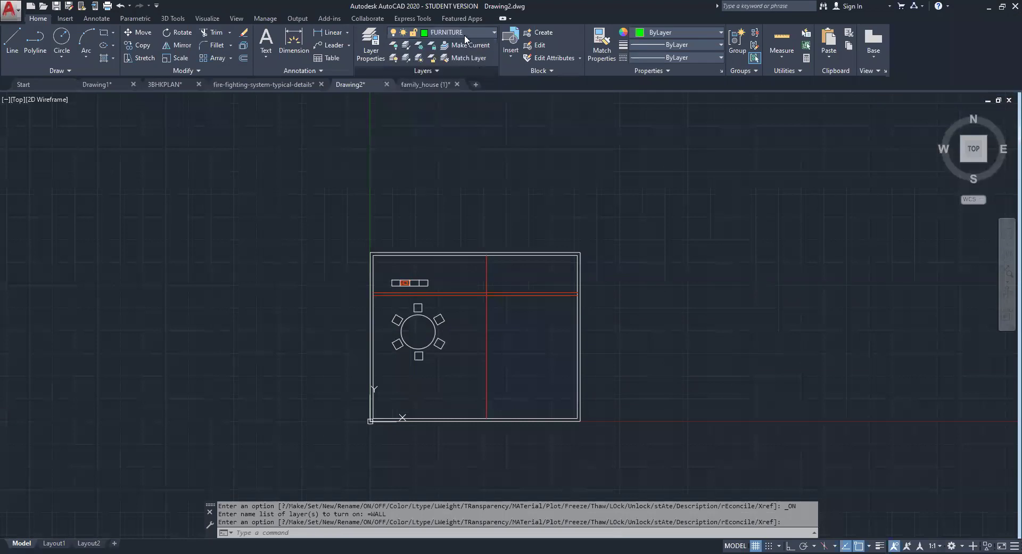
pyautogui.click(426, 32)
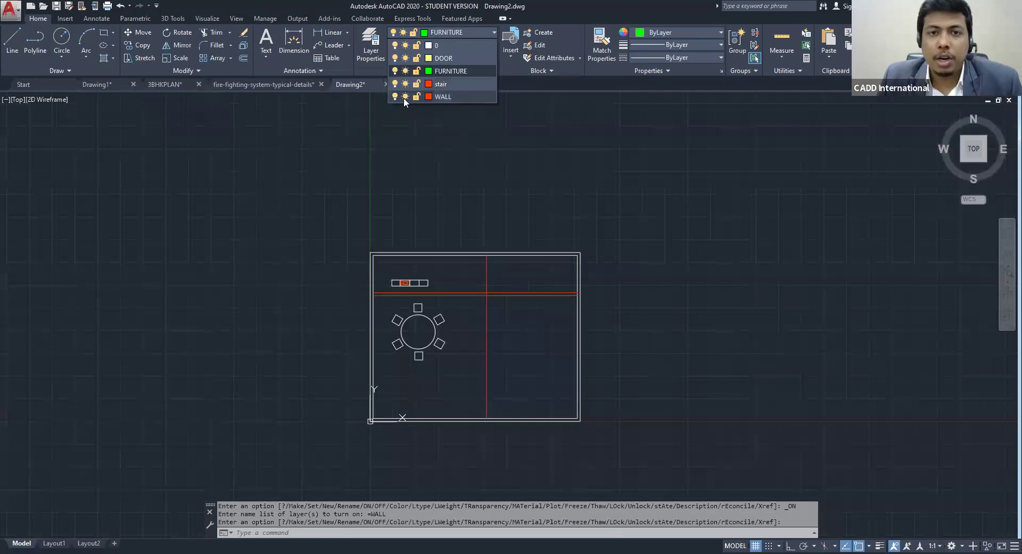
pyautogui.click(405, 96)
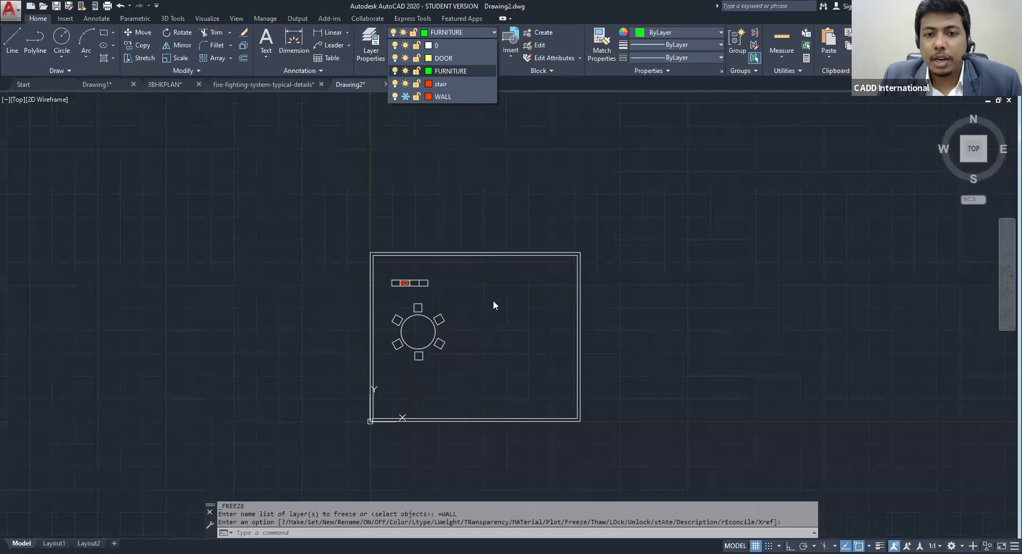
# Try to make the frozen WALL layer current
pyautogui.click(457, 95)
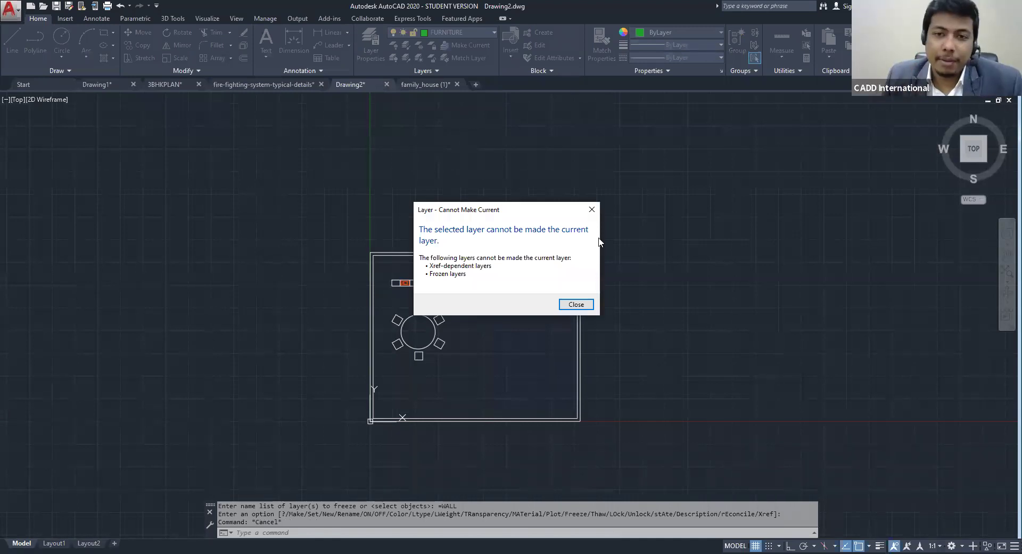
pyautogui.click(592, 209)
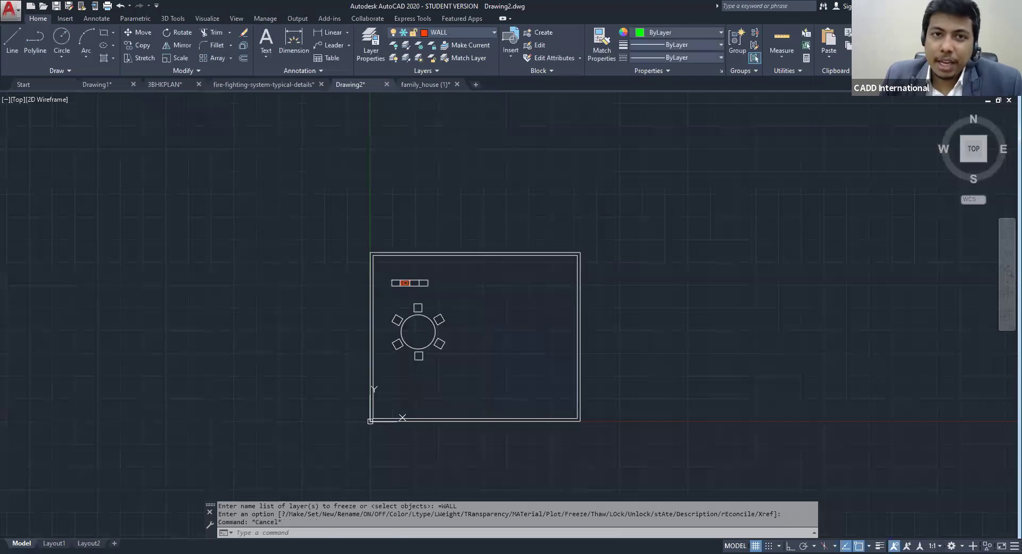
# Thaw the WALL layer and lock it
pyautogui.click(457, 34)
pyautogui.click(406, 96)
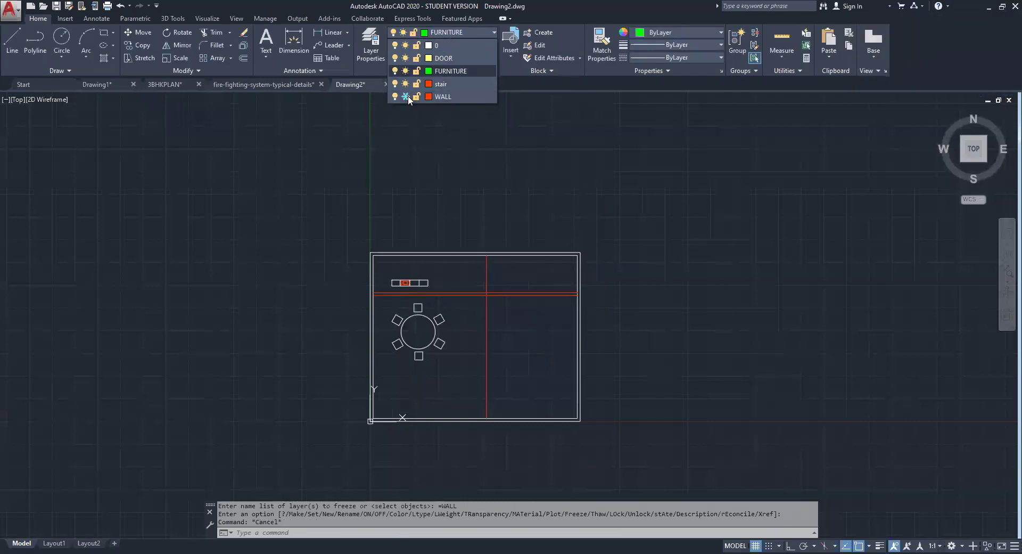
pyautogui.click(416, 97)
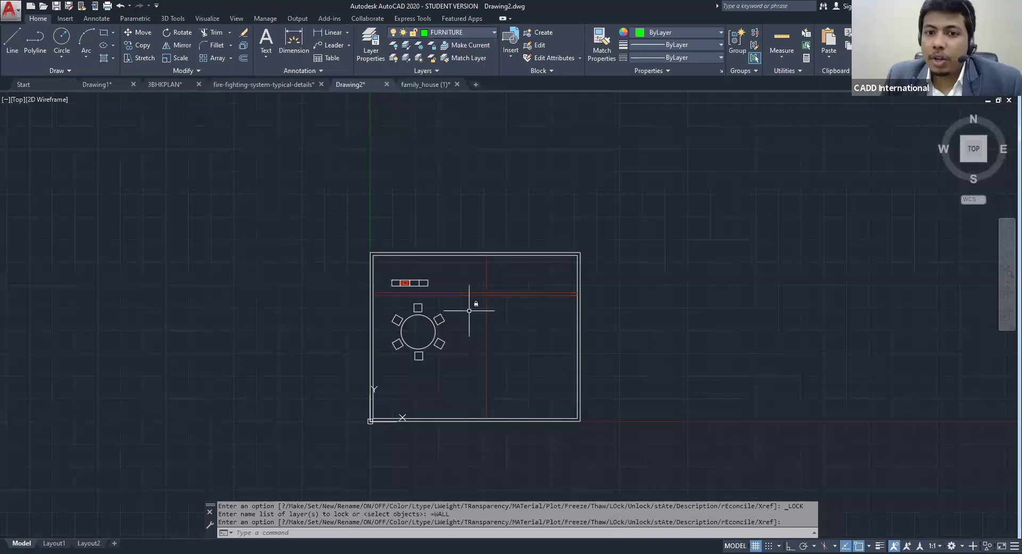
pyautogui.scroll(6, 494, 313)
pyautogui.moveTo(459, 251)
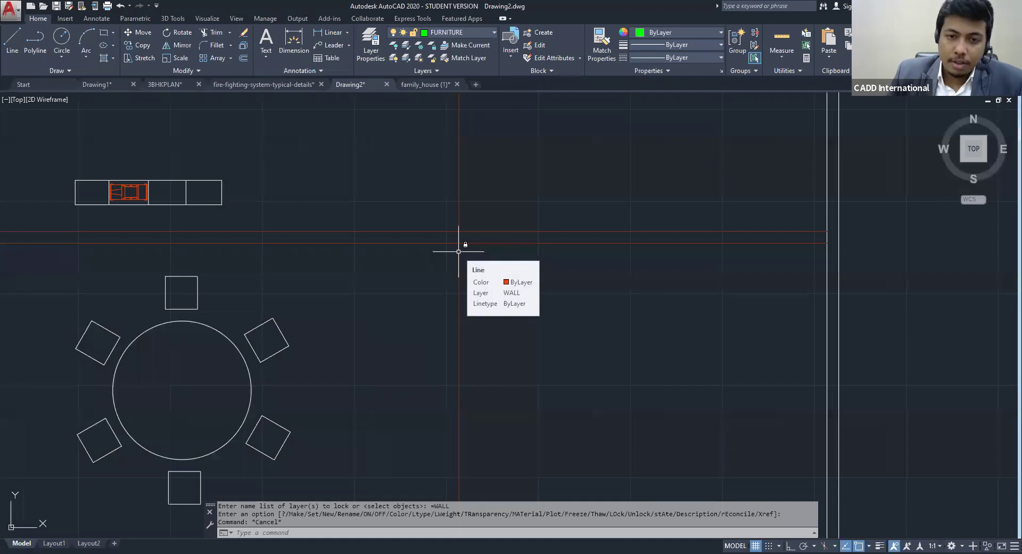
pyautogui.write('l')
pyautogui.press('Return')
pyautogui.click(525, 298)
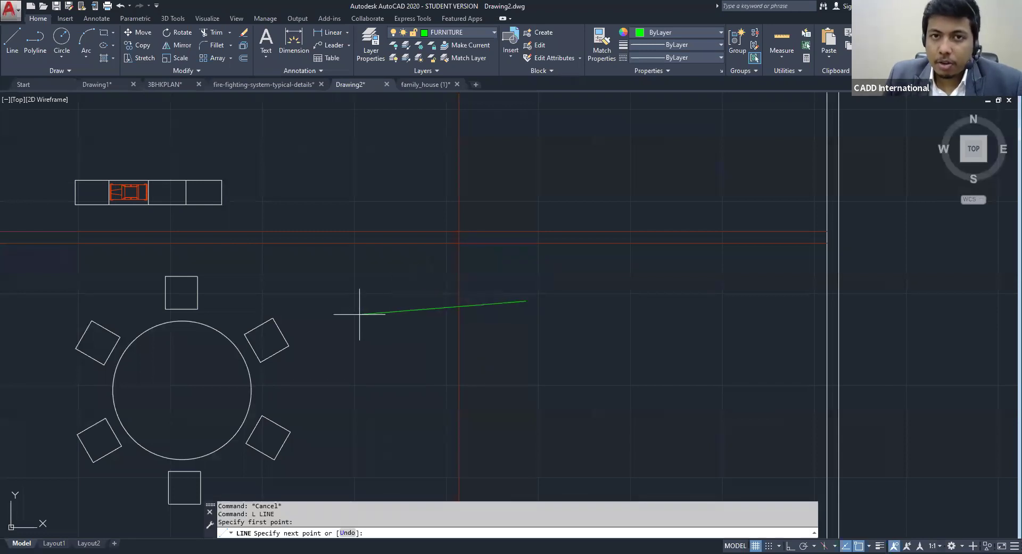
pyautogui.press('Escape')
# Make the locked WALL layer current and draw a nearly vertical line down from the upper horizontal wall line, beside the existing vertical line
pyautogui.click(455, 34)
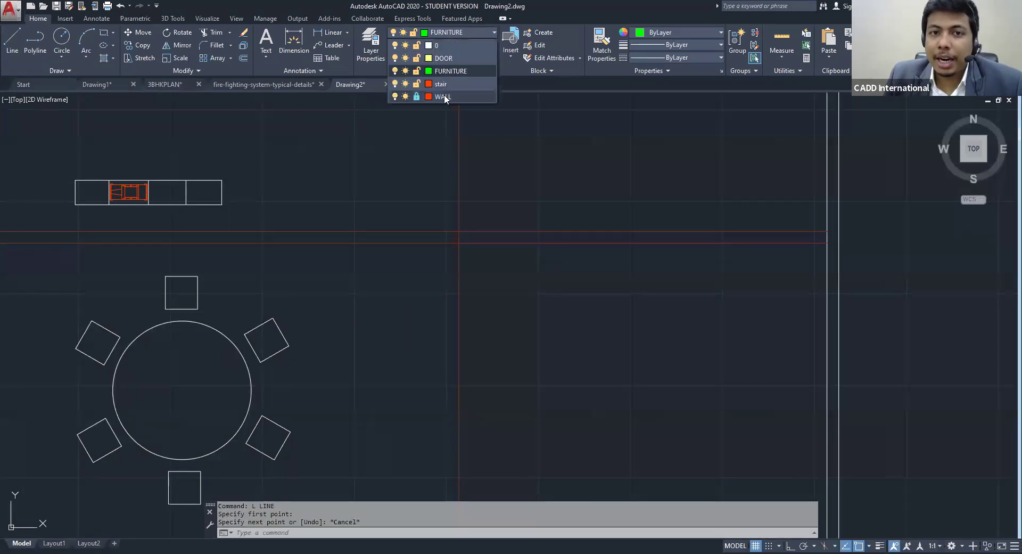
pyautogui.click(444, 94)
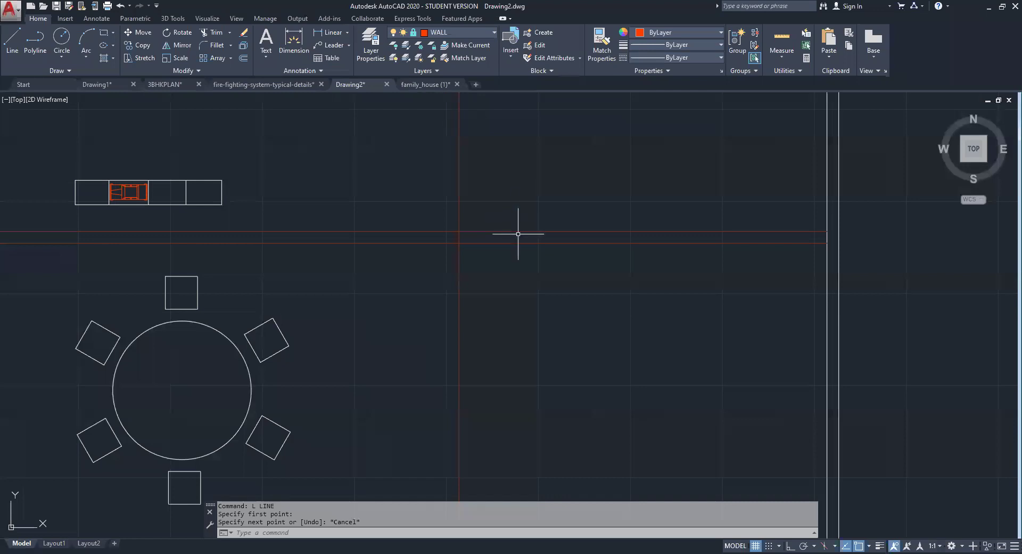
pyautogui.write('l')
pyautogui.press('Return')
pyautogui.click(555, 230)
pyautogui.moveTo(548, 331); pyautogui.dragTo(515, 245, button='middle')
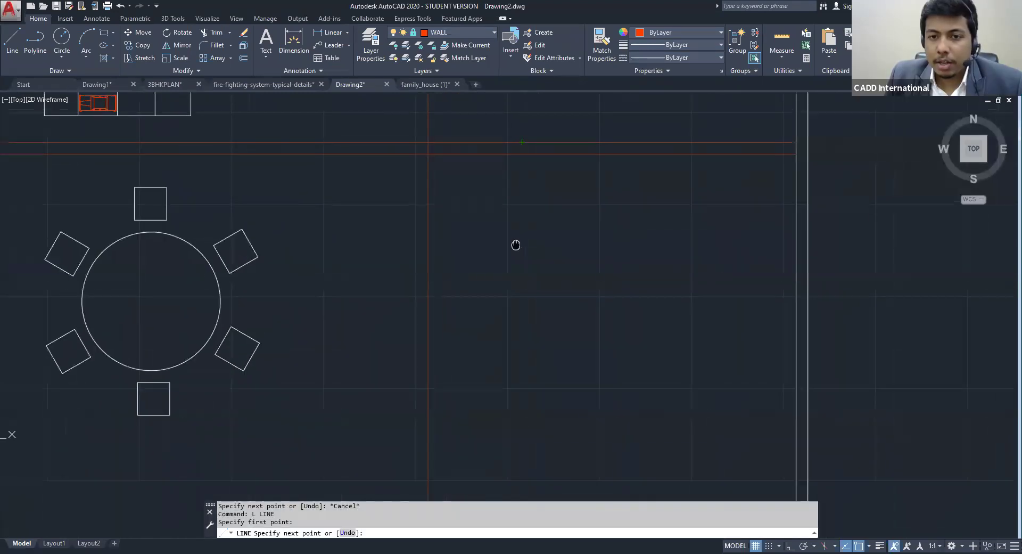
pyautogui.click(524, 382)
pyautogui.scroll(-4, 527, 381)
pyautogui.press('Escape')
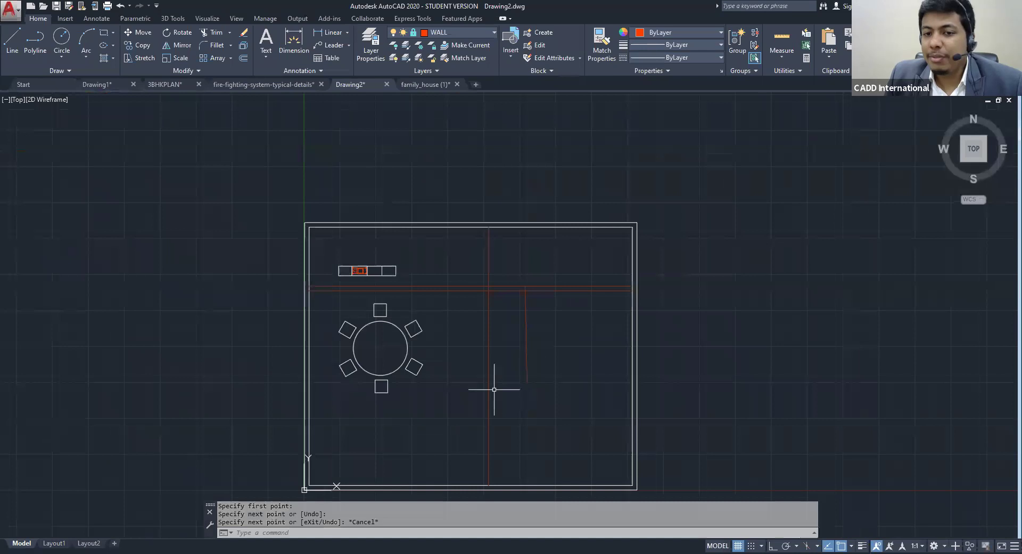
pyautogui.press('Escape')
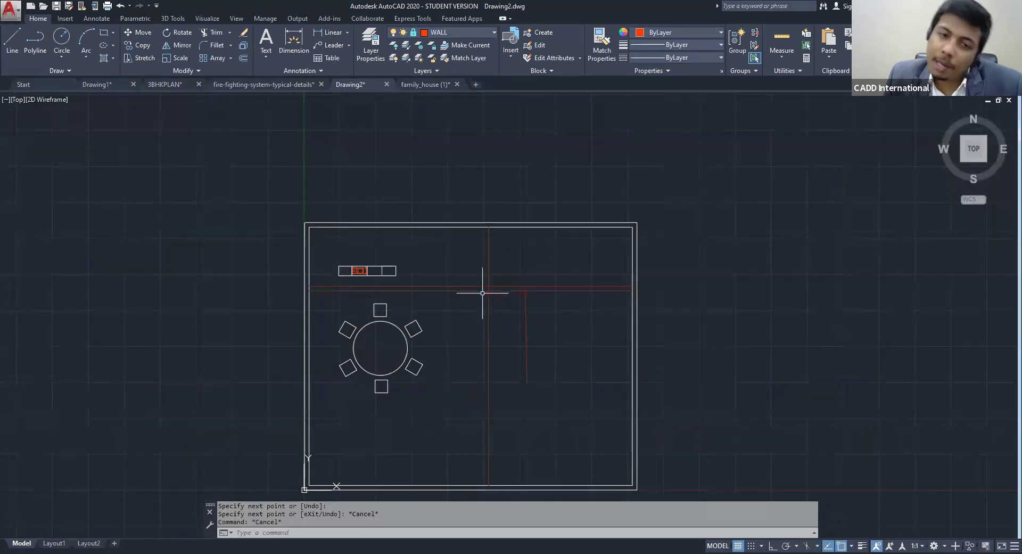
# Try to erase the two horizontal wall lines and the long vertical line together on the locked WALL layer
pyautogui.click(497, 297)
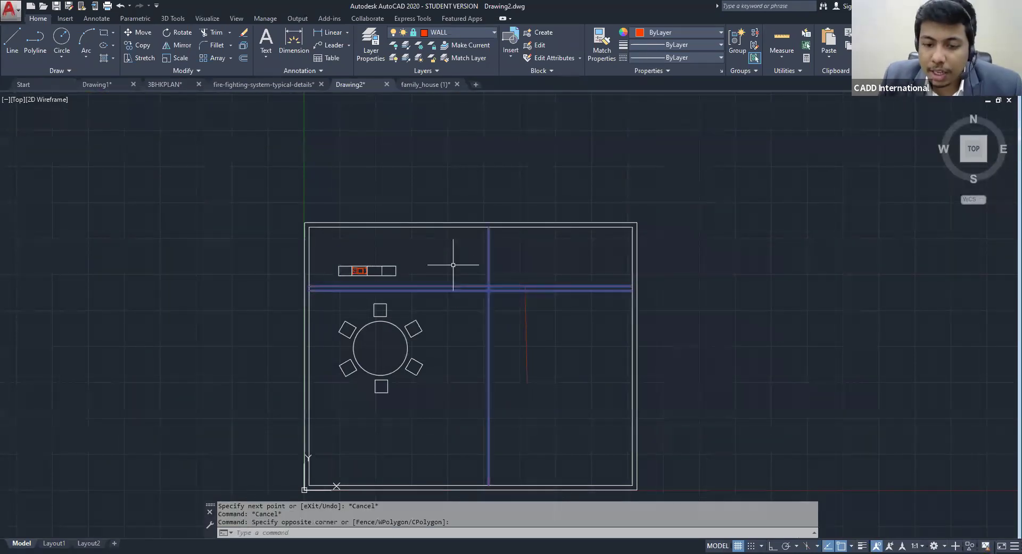
pyautogui.press('Delete')
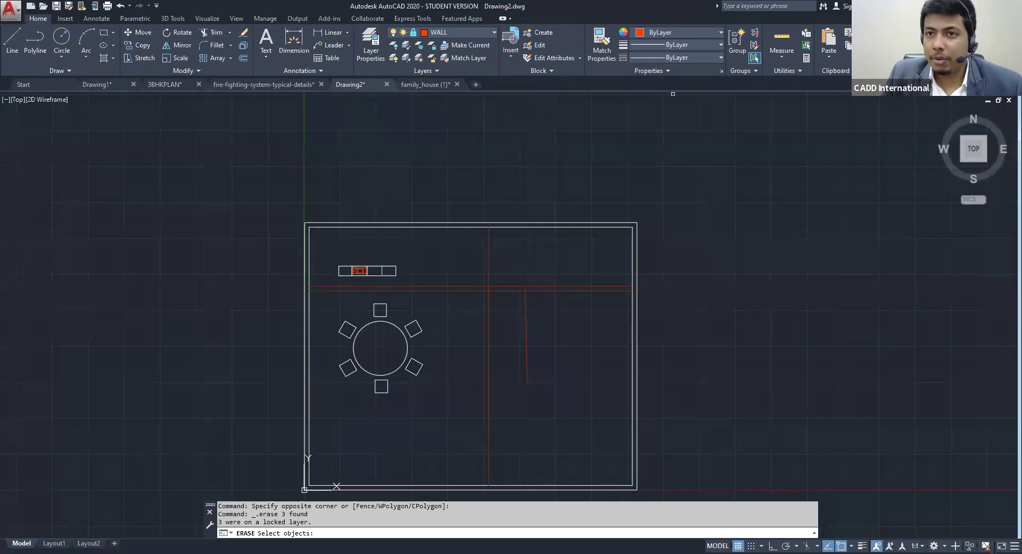
pyautogui.press('Escape')
pyautogui.press('Escape')
pyautogui.press('Escape')
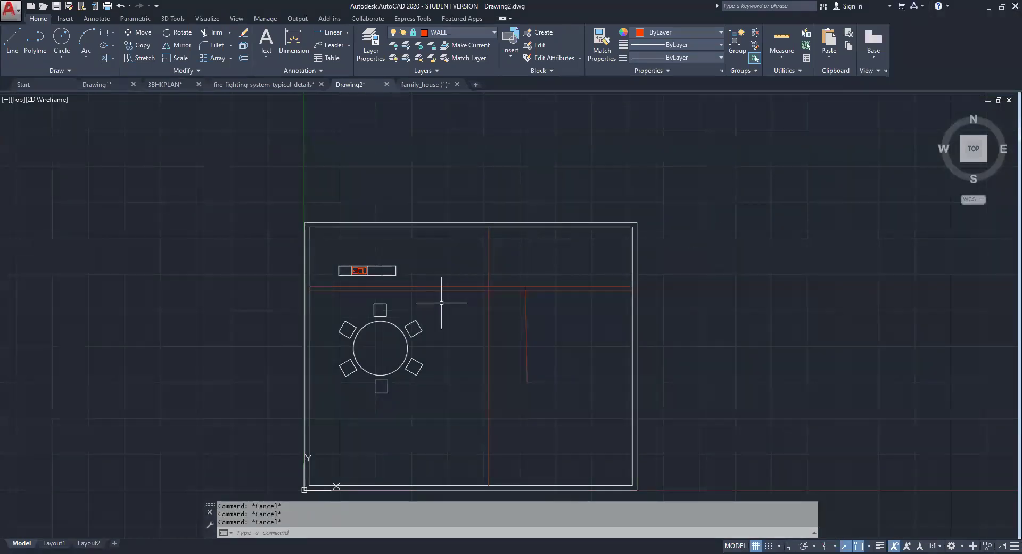
# Try to erase only the upper horizontal wall line on the locked layer
pyautogui.click(472, 285)
pyautogui.press('Delete')
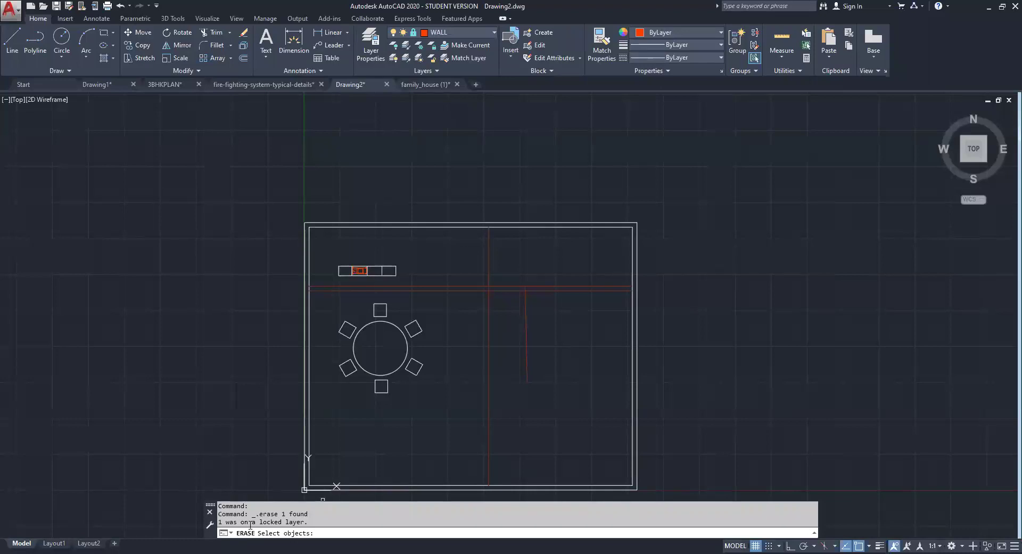
pyautogui.press('Escape')
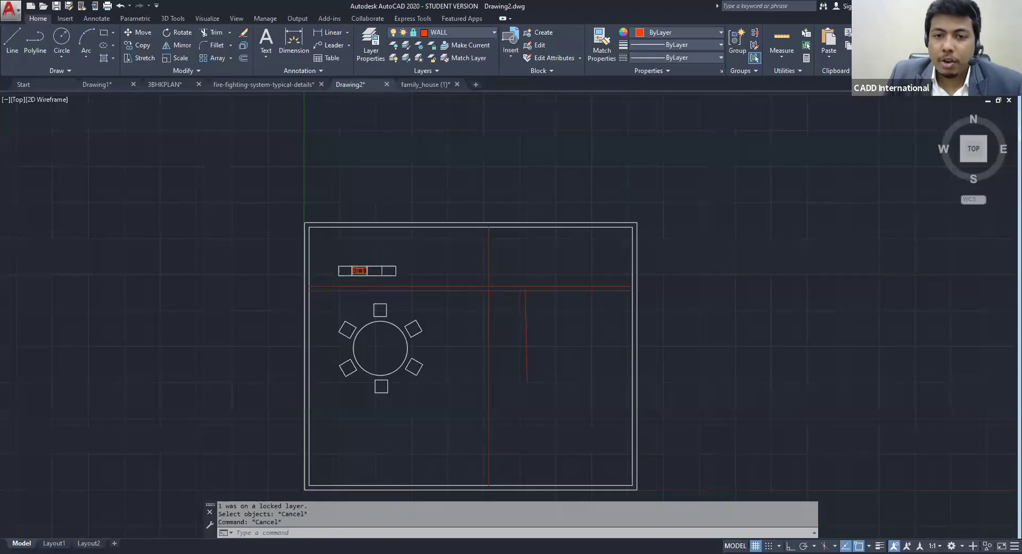
# Try to move the crossing horizontal and vertical wall lines on the locked WALL layer
pyautogui.scroll(4, 501, 289)
pyautogui.click(502, 314)
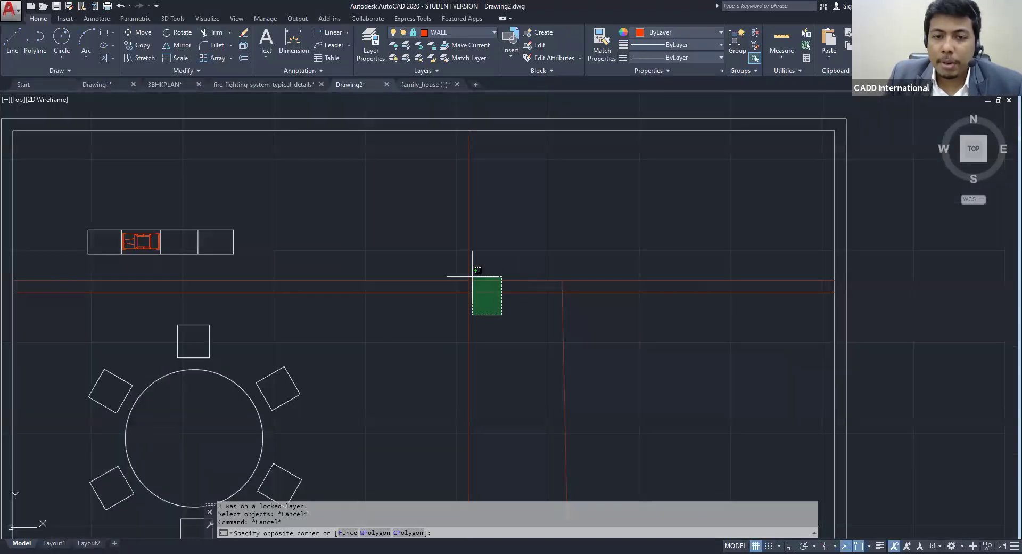
pyautogui.click(448, 265)
pyautogui.write('m')
pyautogui.press('Return')
pyautogui.click(471, 282)
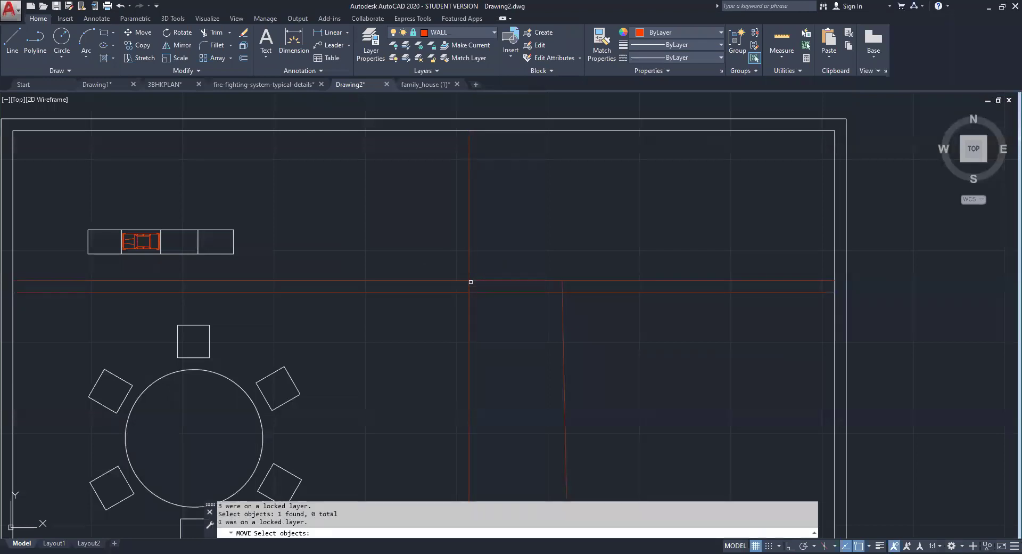
pyautogui.press('Escape')
pyautogui.press('Escape')
pyautogui.press('Escape')
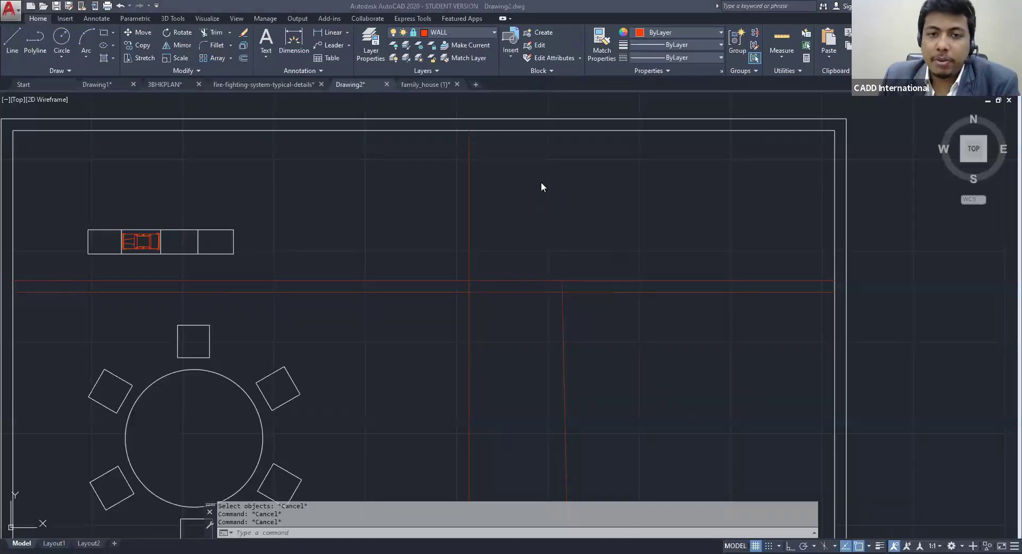
# Draw a short slanted line on the locked WALL layer, crossing both horizontal wall lines near the room's right side
pyautogui.scroll(-4, 539, 197)
pyautogui.scroll(-2, 540, 198)
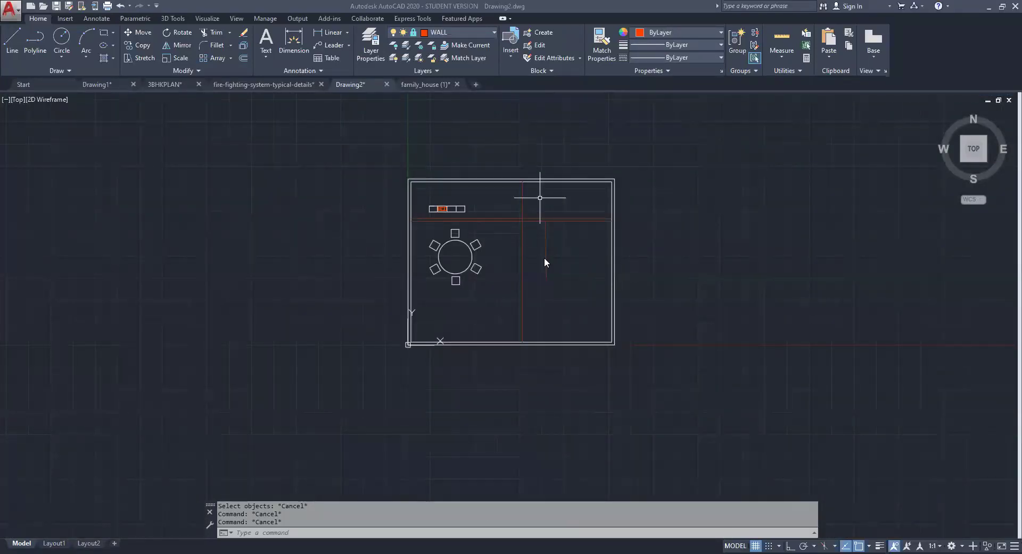
pyautogui.moveTo(533, 230); pyautogui.dragTo(462, 251, button='middle')
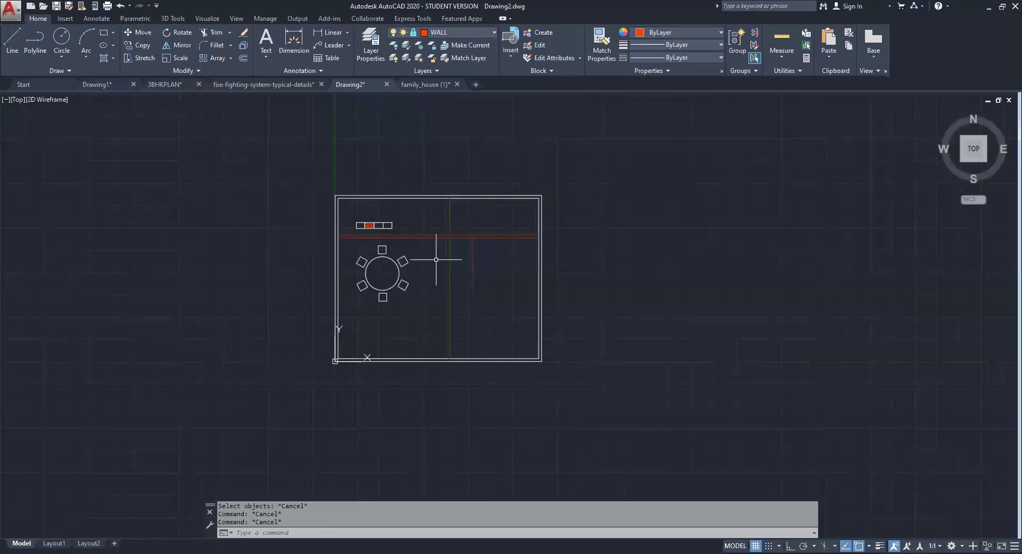
pyautogui.scroll(4, 460, 251)
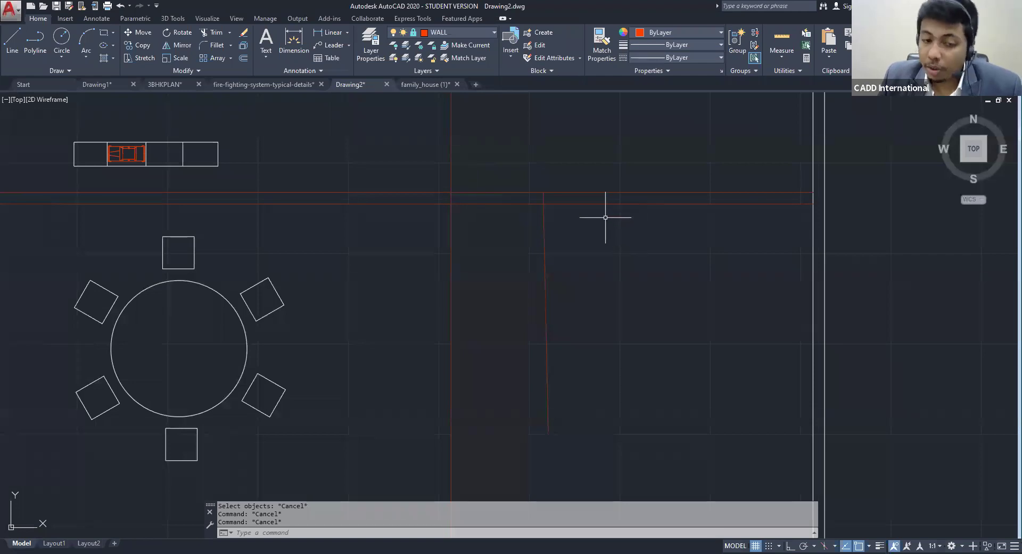
pyautogui.write('l')
pyautogui.press('Return')
pyautogui.click(616, 160)
pyautogui.click(639, 289)
pyautogui.press('Escape')
pyautogui.press('Escape')
pyautogui.press('Escape')
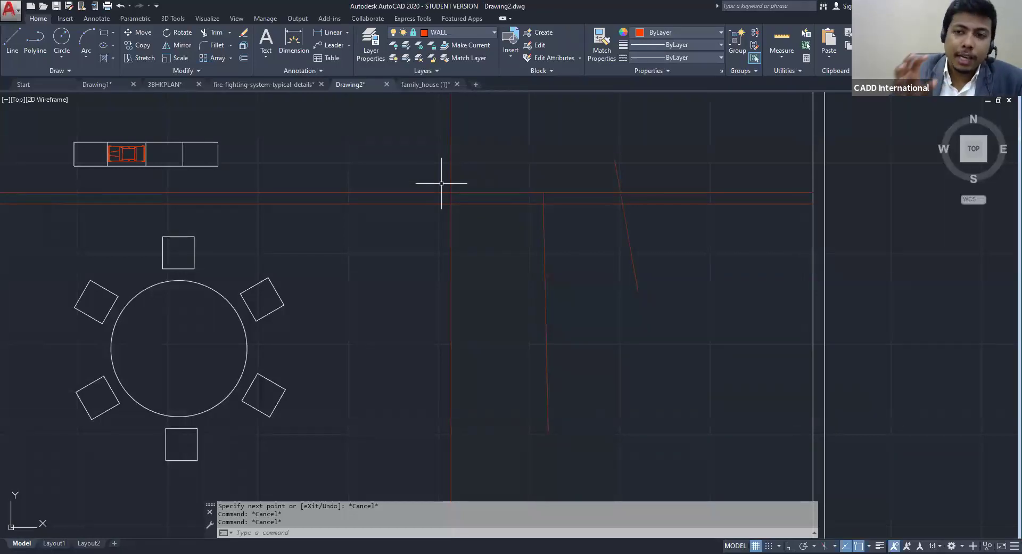
# Select the room outline, furniture and horizontal wall lines with a crossing window and move the selection to the right
pyautogui.scroll(-5, 529, 360)
pyautogui.click(358, 262)
pyautogui.click(528, 343)
pyautogui.click(494, 346)
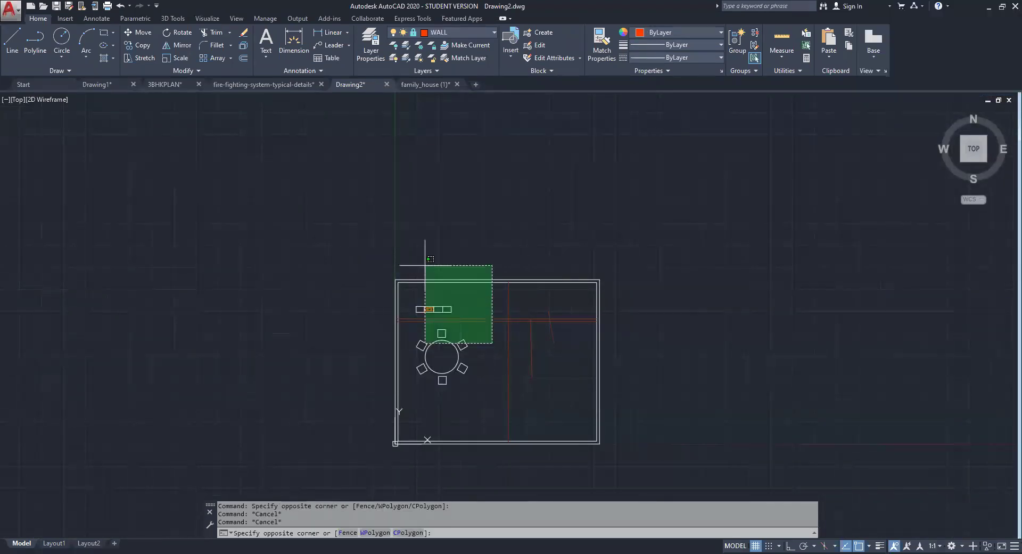
pyautogui.click(347, 238)
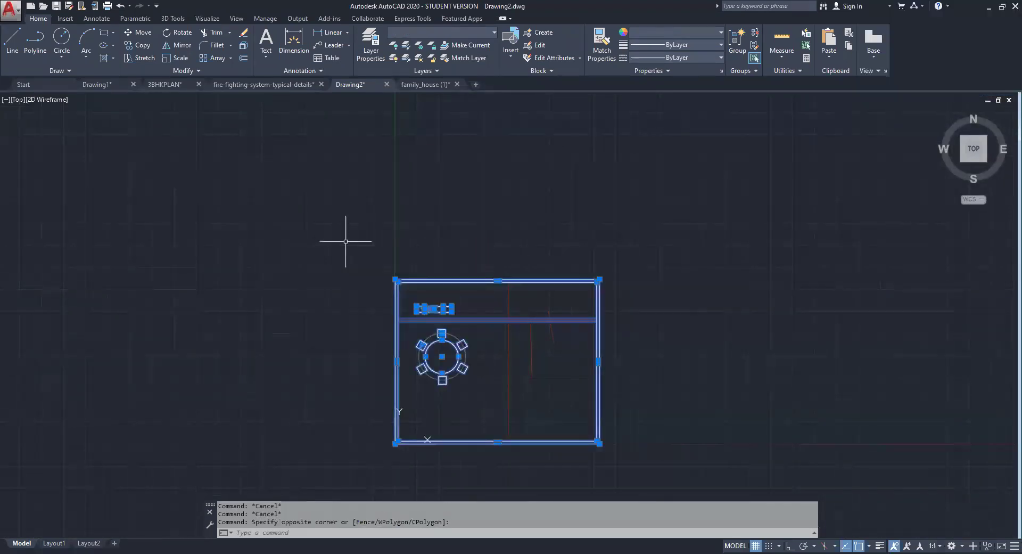
pyautogui.write('m')
pyautogui.press('Return')
pyautogui.click(395, 317)
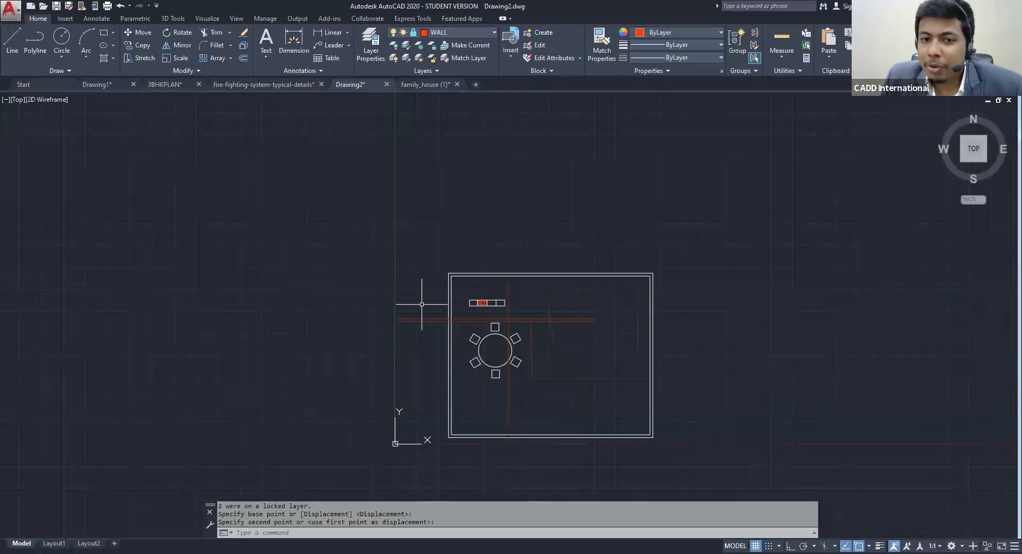
# Undo the last move of the room outline and furniture
pyautogui.scroll(8, 405, 301)
pyautogui.moveTo(461, 349); pyautogui.dragTo(357, 282, button='middle')
pyautogui.hotkey('ctrl', 'z')
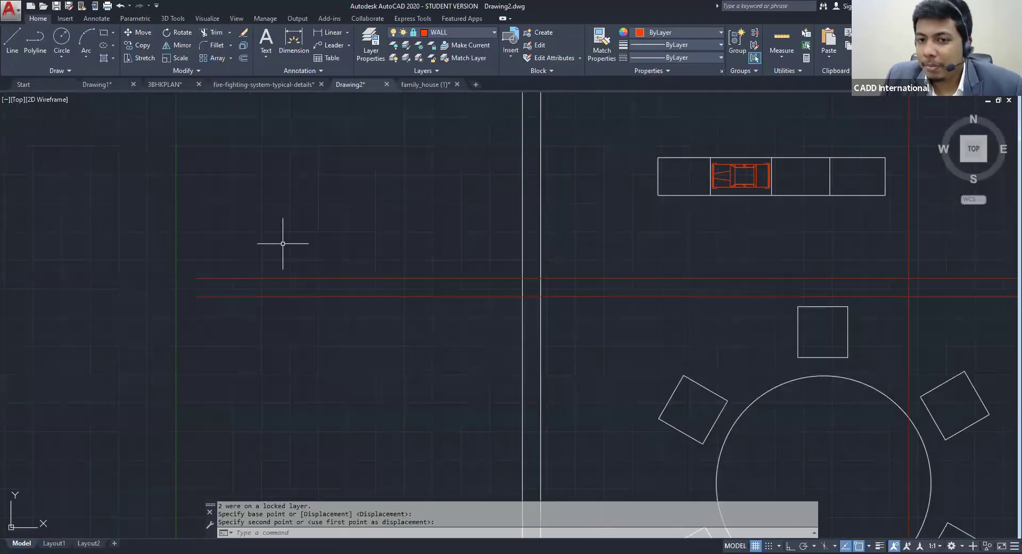
pyautogui.hotkey('ctrl', 'z')
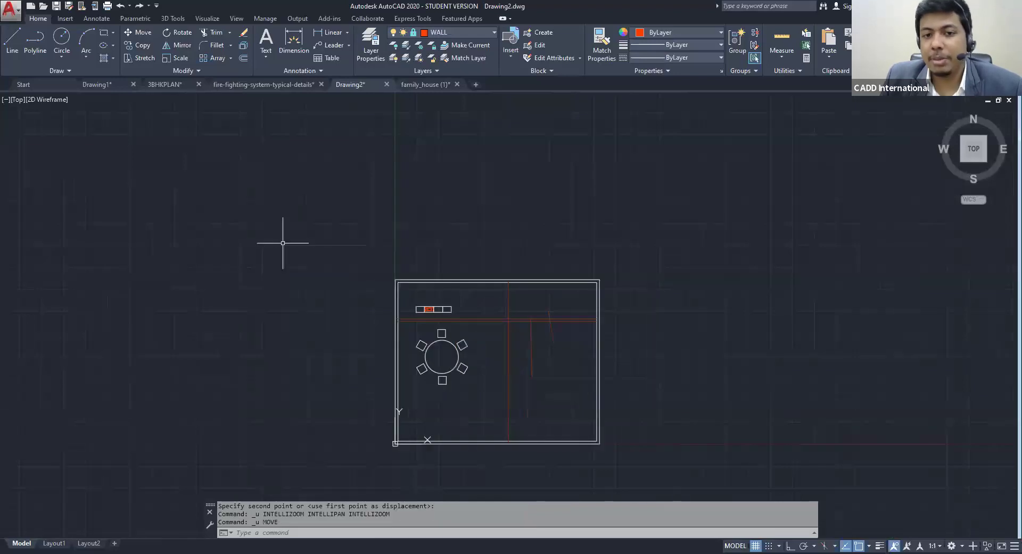
pyautogui.moveTo(443, 330); pyautogui.dragTo(412, 250, button='middle')
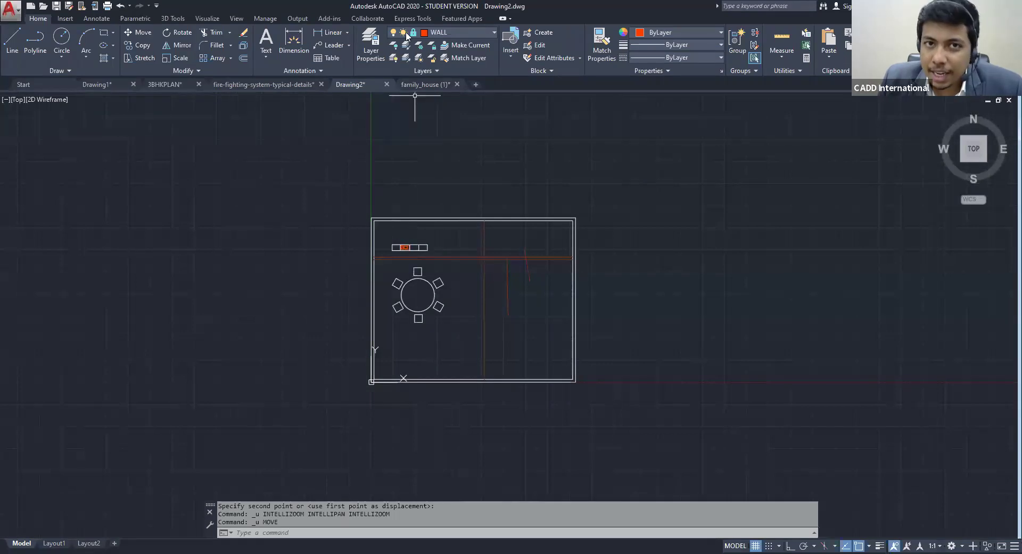
# Try to freeze the locked WALL layer while it is the current layer
pyautogui.click(467, 32)
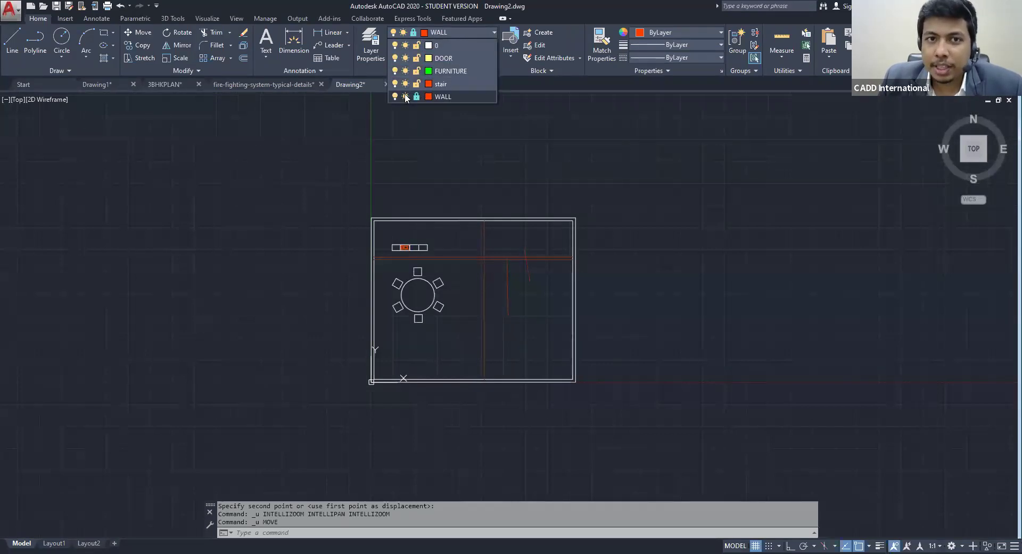
pyautogui.click(406, 96)
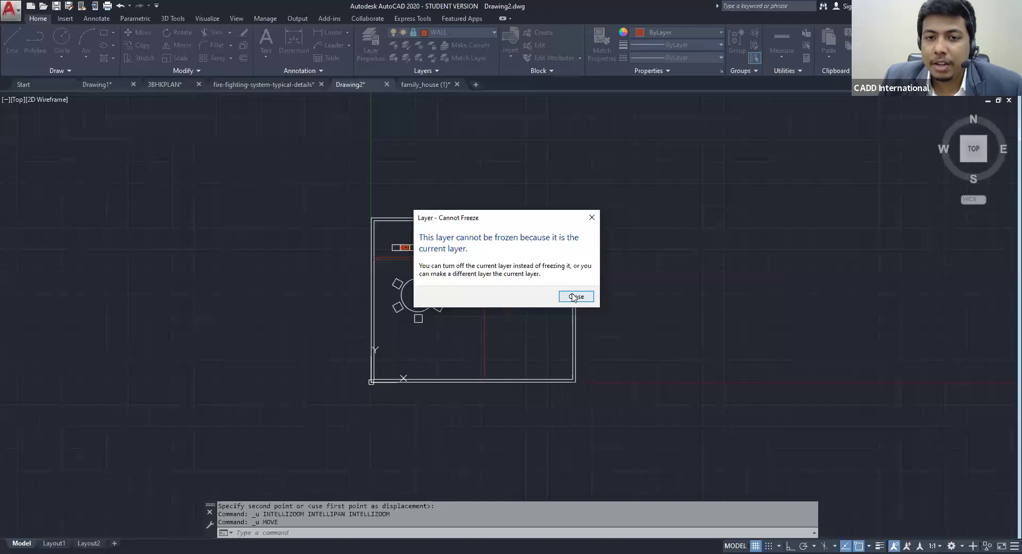
pyautogui.click(575, 296)
# Unlock the WALL layer and try again to freeze it while it is current
pyautogui.click(438, 33)
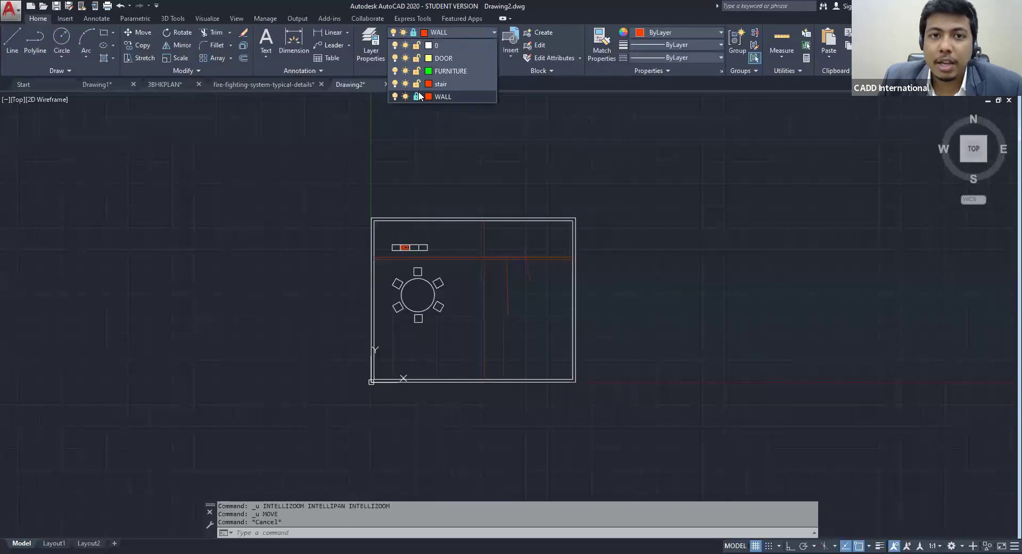
pyautogui.click(418, 96)
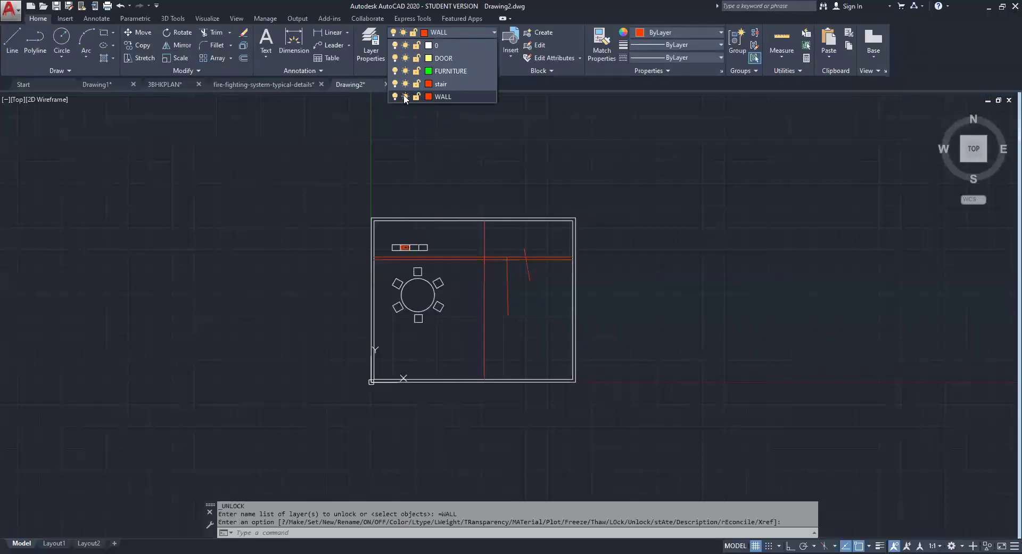
pyautogui.click(406, 96)
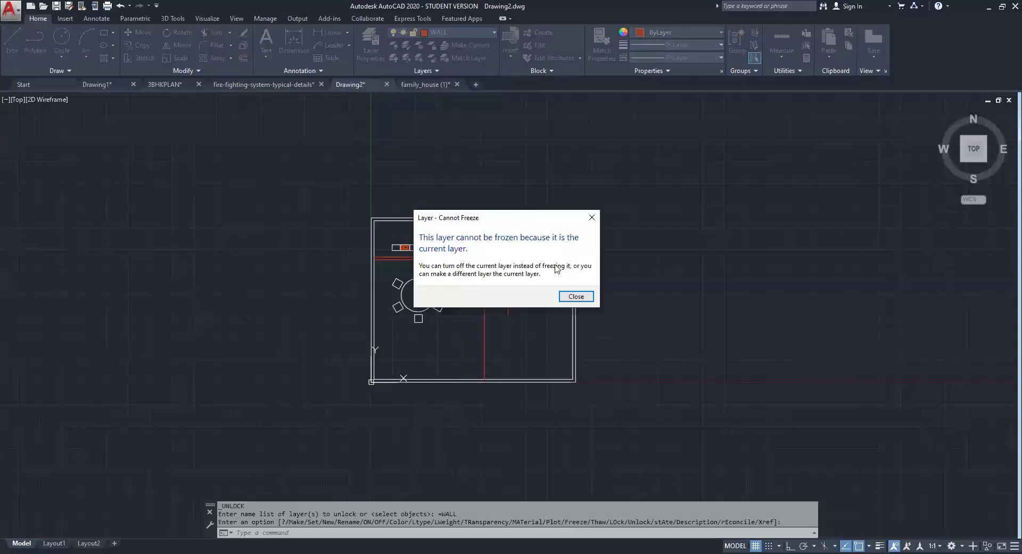
pyautogui.click(575, 297)
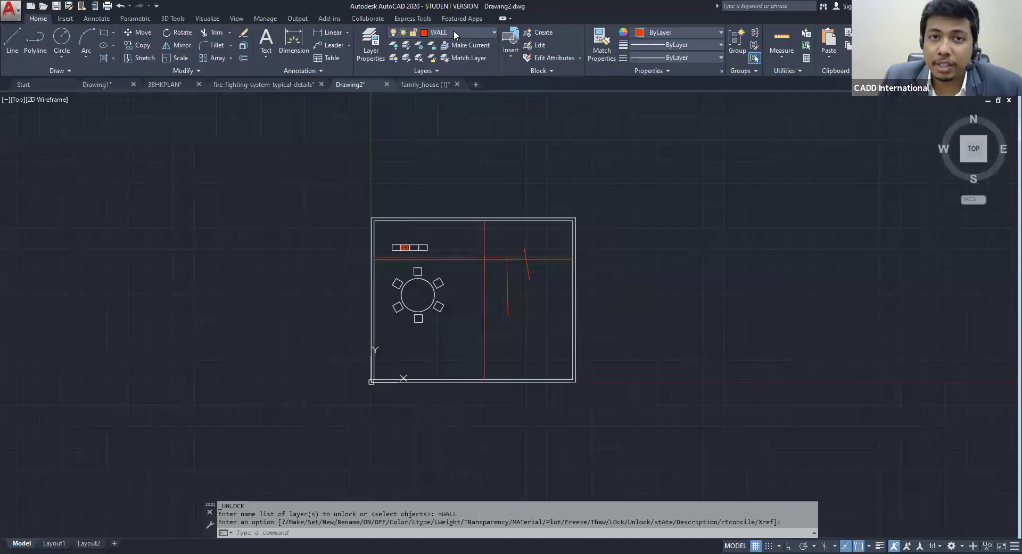
# Make layer 0 current and freeze the WALL layer
pyautogui.click(452, 31)
pyautogui.click(441, 44)
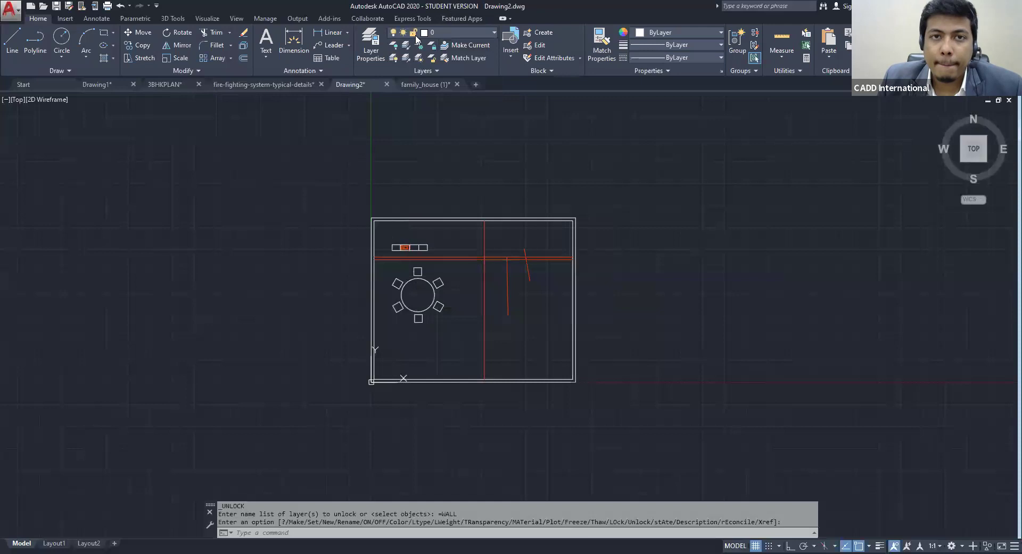
pyautogui.click(436, 33)
pyautogui.click(406, 96)
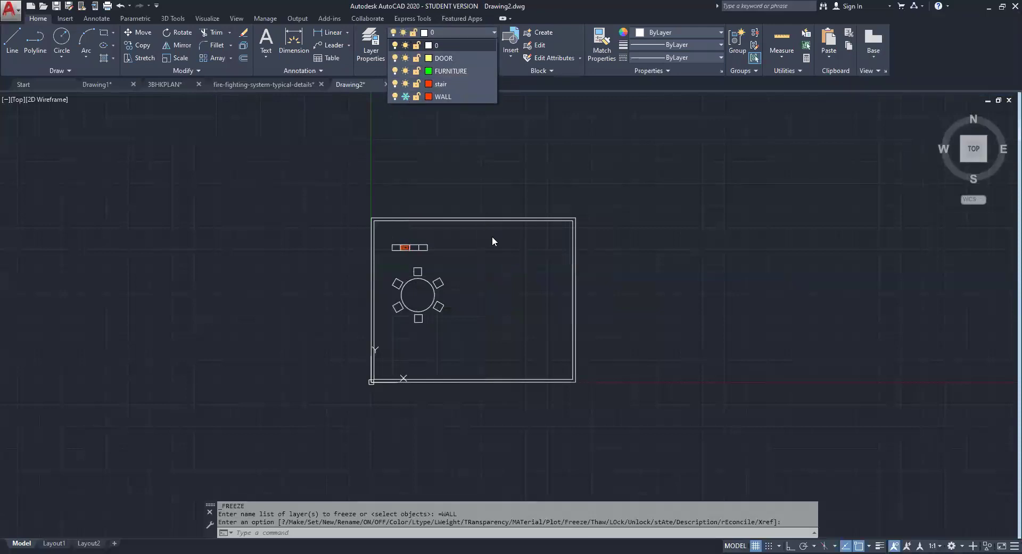
pyautogui.press('Escape')
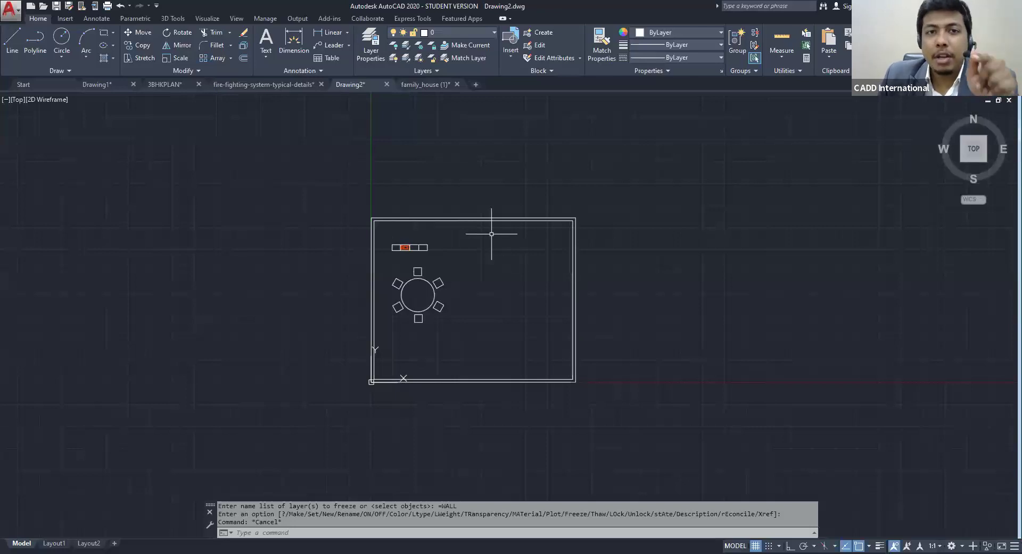
# Thaw the WALL layer, and turn it off and back on
pyautogui.click(449, 34)
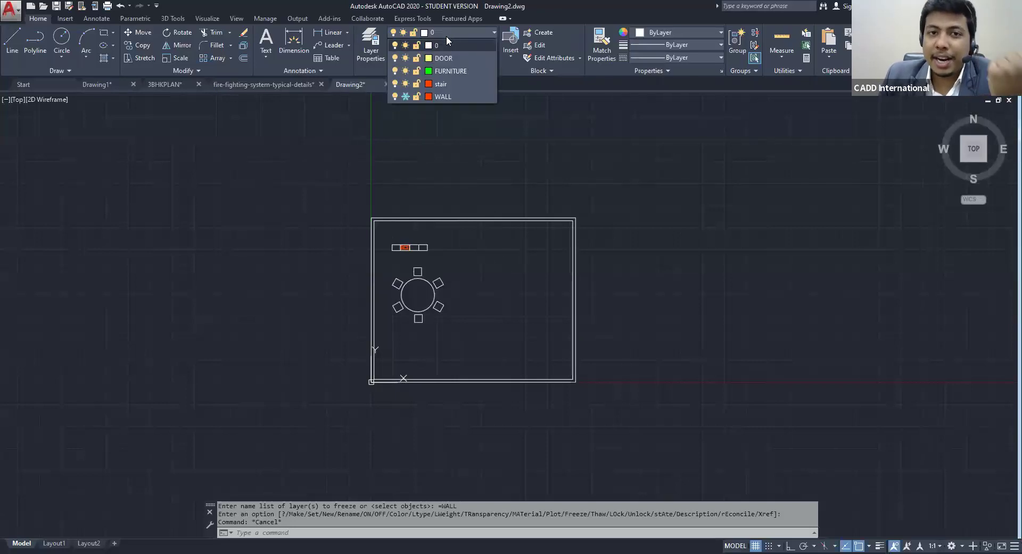
pyautogui.click(406, 96)
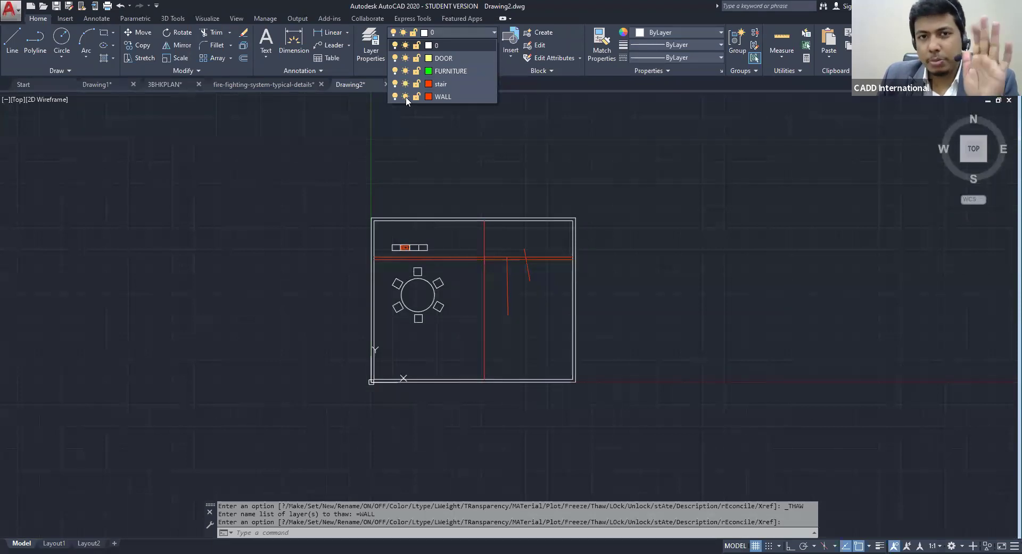
pyautogui.click(395, 98)
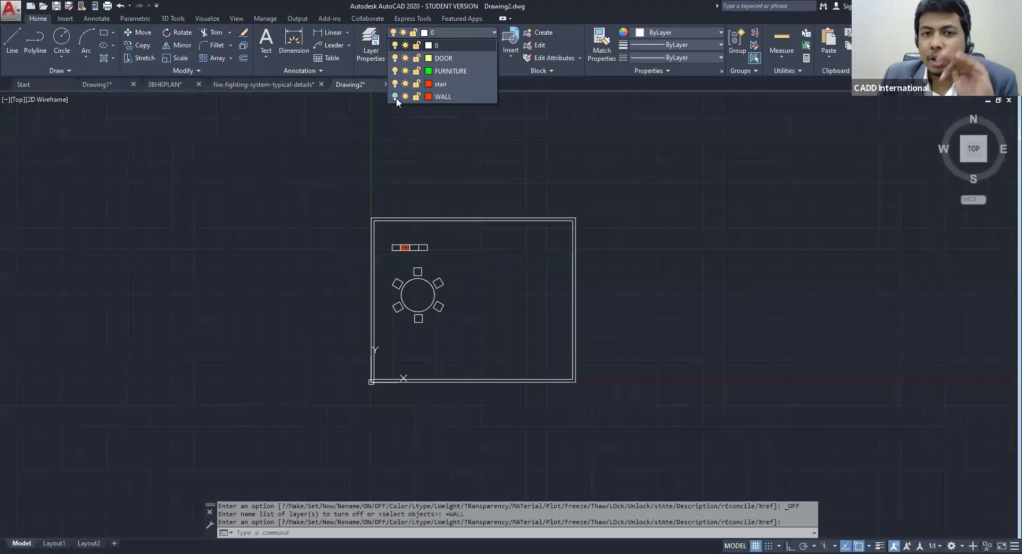
pyautogui.click(395, 97)
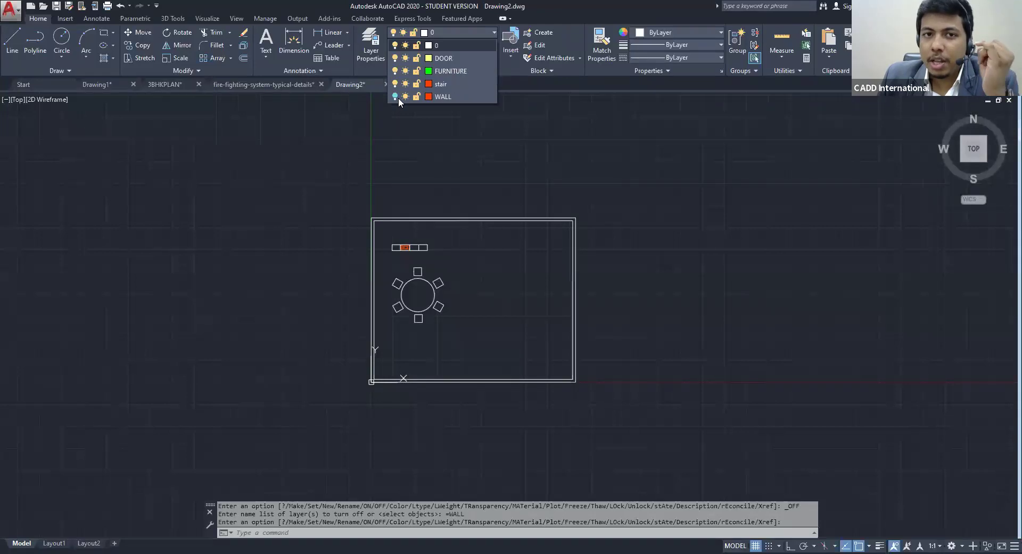
# Lock the WALL layer and unlock it again
pyautogui.click(416, 97)
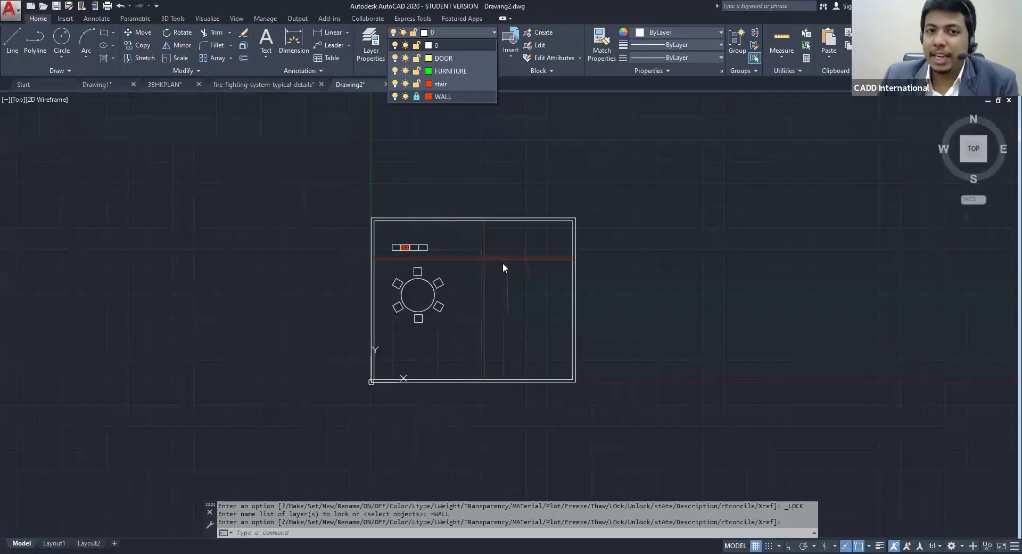
pyautogui.click(417, 96)
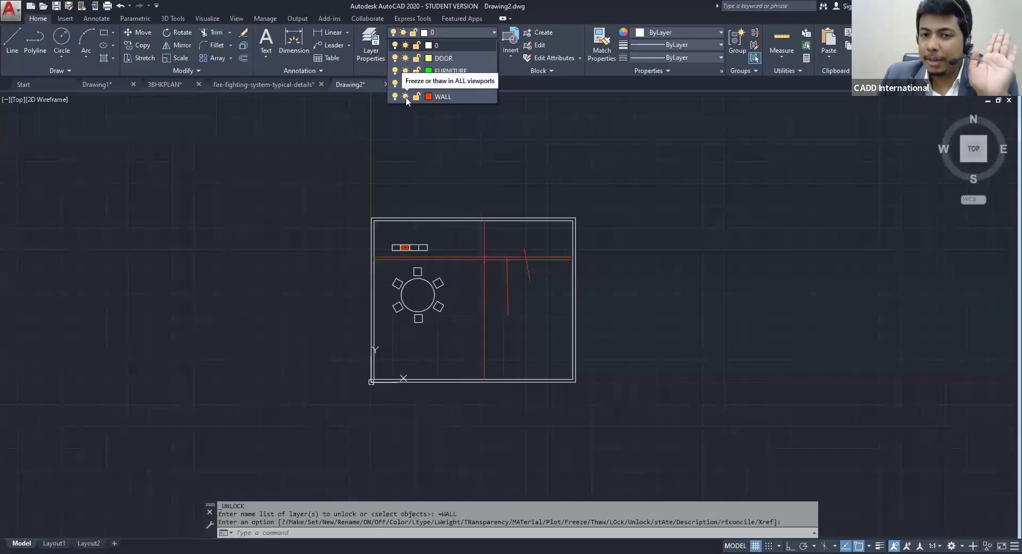
pyautogui.click(624, 68)
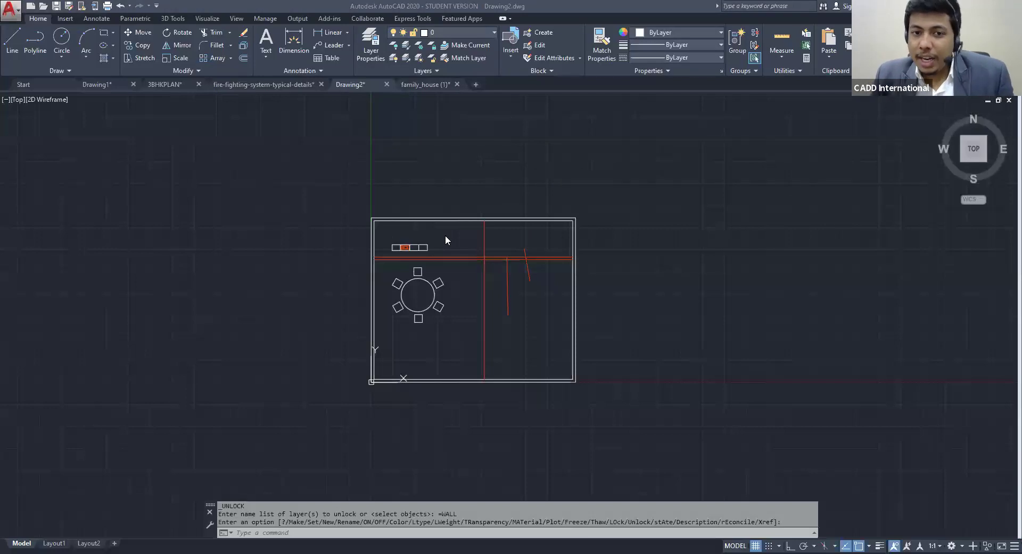
pyautogui.scroll(5, 426, 307)
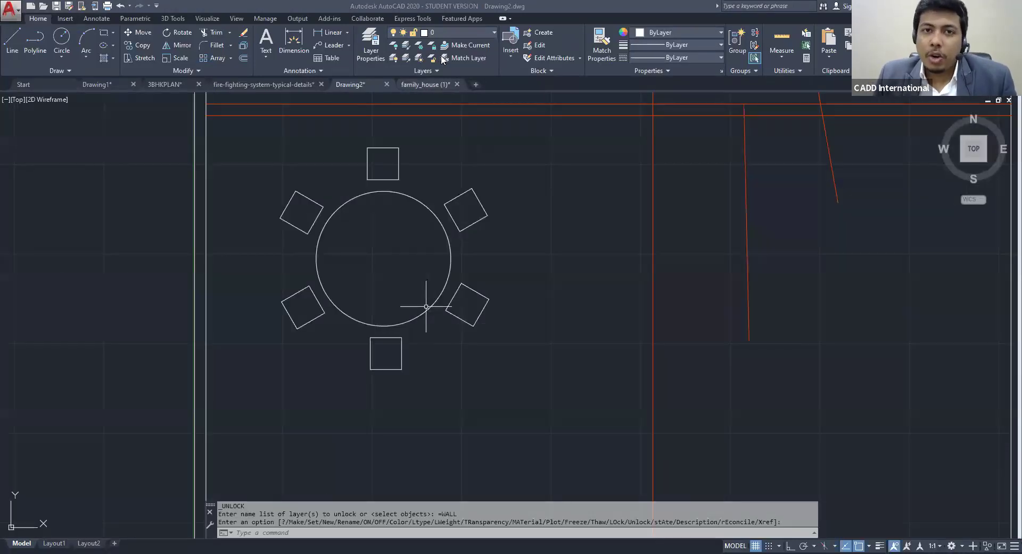
pyautogui.click(451, 34)
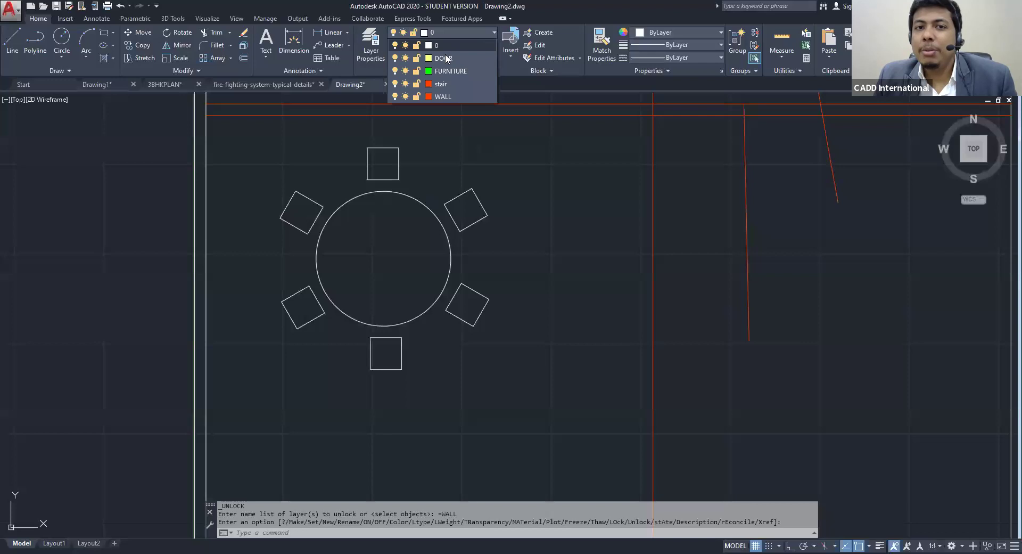
pyautogui.scroll(-5, 473, 160)
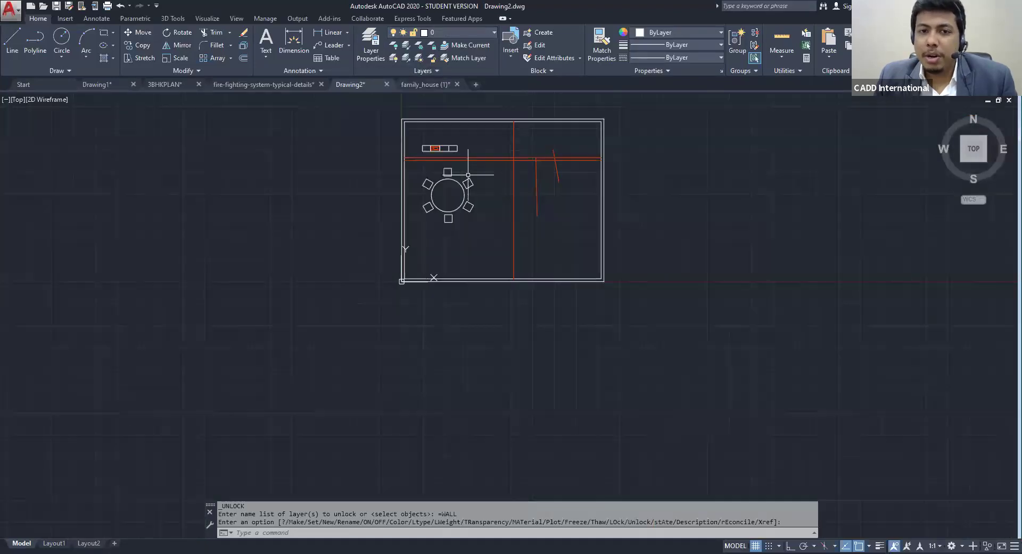
pyautogui.click(479, 225)
pyautogui.scroll(2, 415, 229)
pyautogui.scroll(-4, 478, 242)
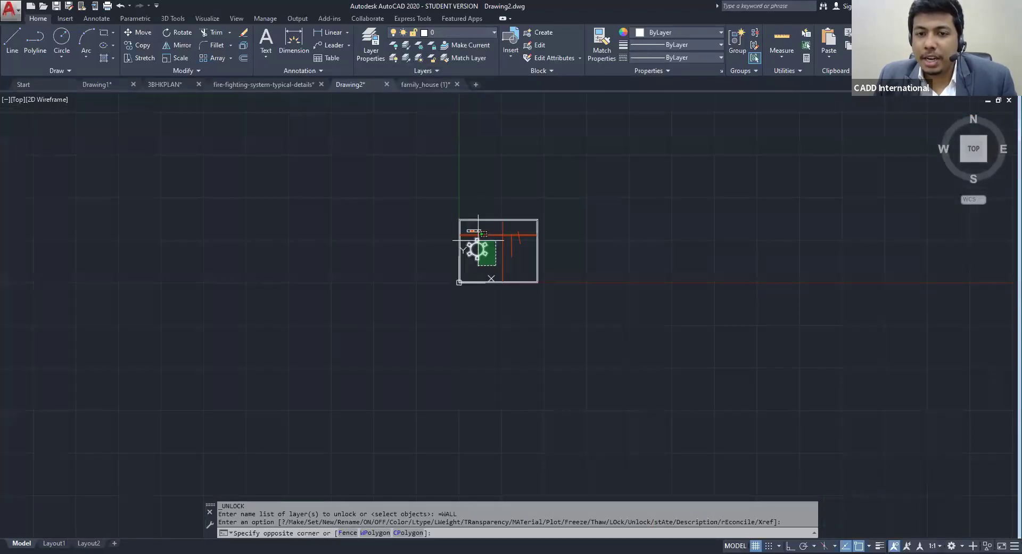
pyautogui.scroll(8, 466, 235)
pyautogui.click(467, 231)
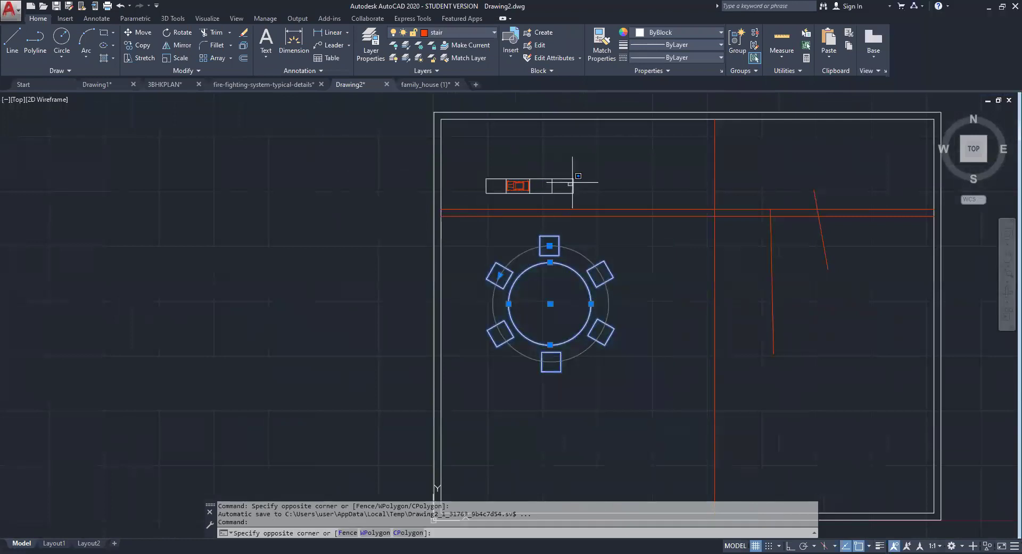
pyautogui.click(570, 173)
pyautogui.click(551, 182)
pyautogui.press('Escape')
# Assign the long rectangular counter above the horizontal wall lines to the FURNITURE layer
pyautogui.click(589, 201)
pyautogui.click(482, 160)
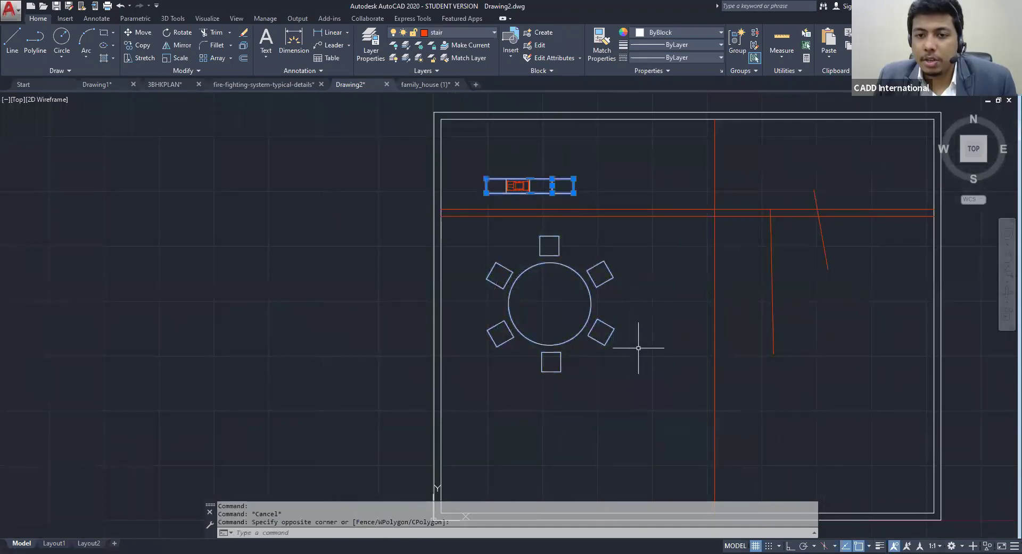
pyautogui.click(638, 400)
pyautogui.click(476, 224)
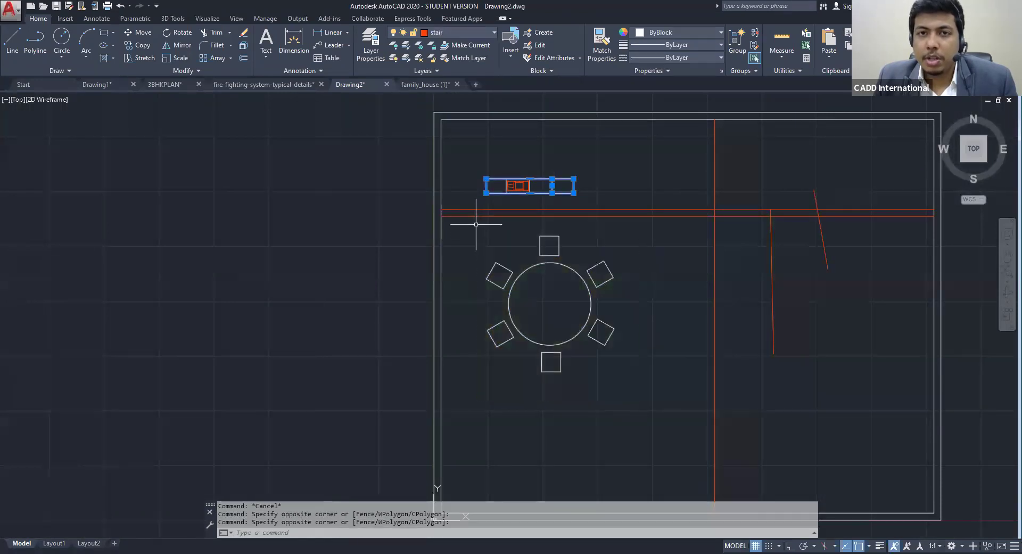
pyautogui.click(478, 34)
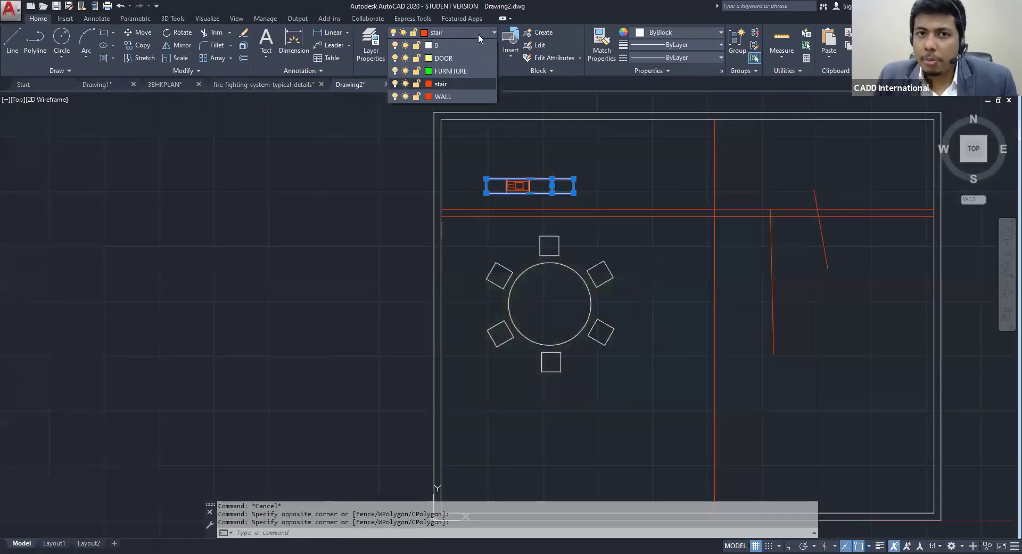
pyautogui.click(461, 68)
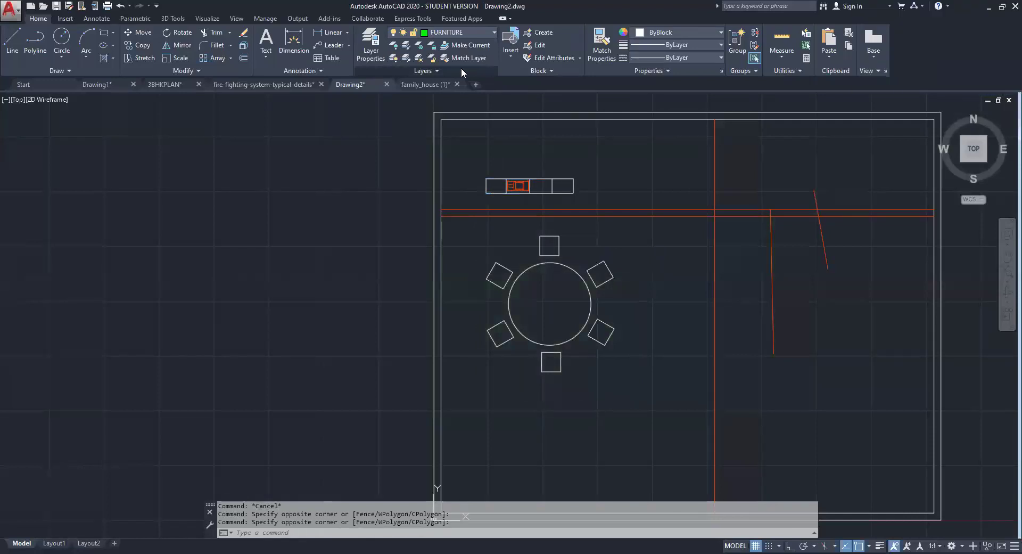
# Set the colour of the selected counter to ByLayer and clear the selection
pyautogui.click(669, 34)
pyautogui.click(666, 45)
pyautogui.press('Escape')
pyautogui.press('Escape')
# Assign the circle of the round dining table to the FURNITURE layer
pyautogui.click(590, 292)
pyautogui.scroll(-2, 589, 292)
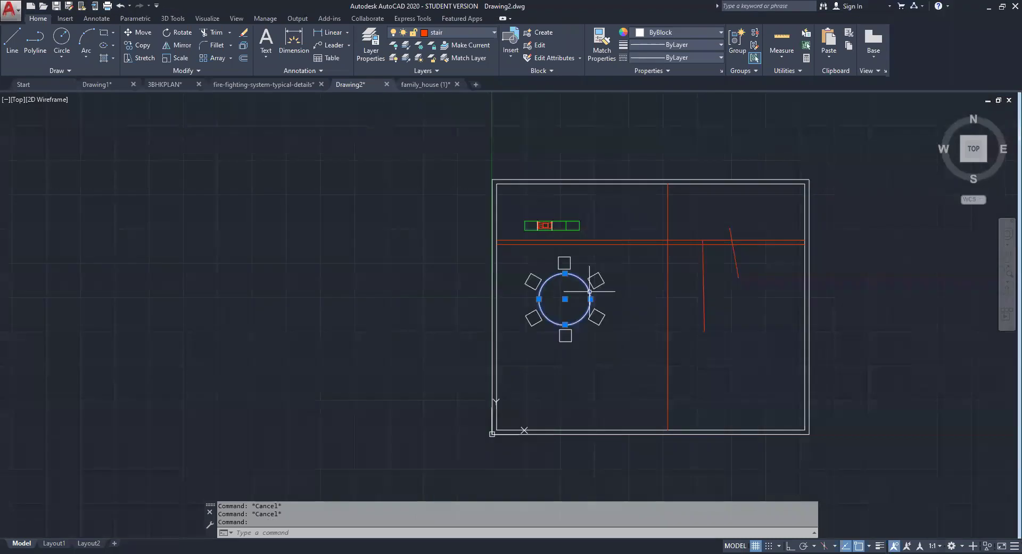
pyautogui.scroll(-2, 636, 157)
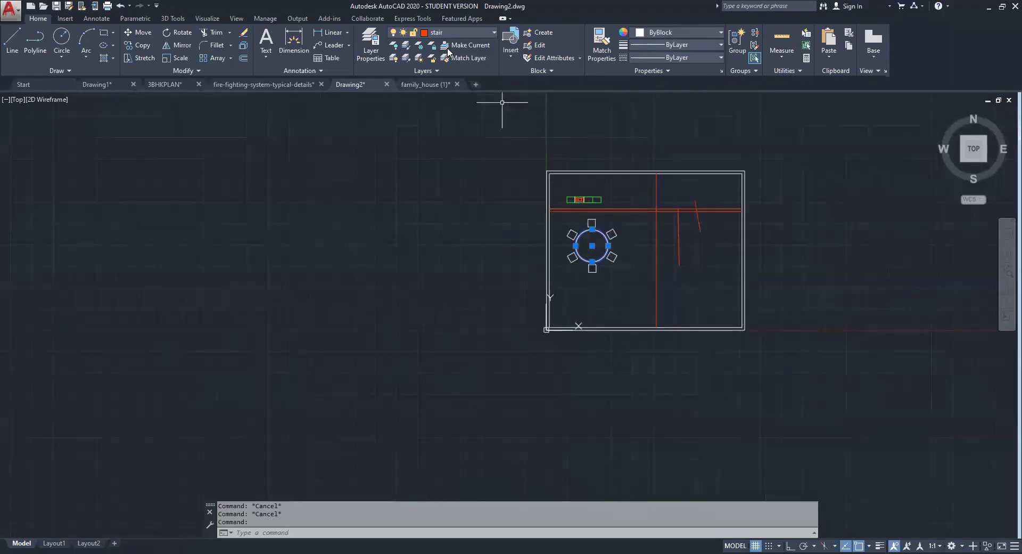
pyautogui.click(452, 33)
pyautogui.click(450, 72)
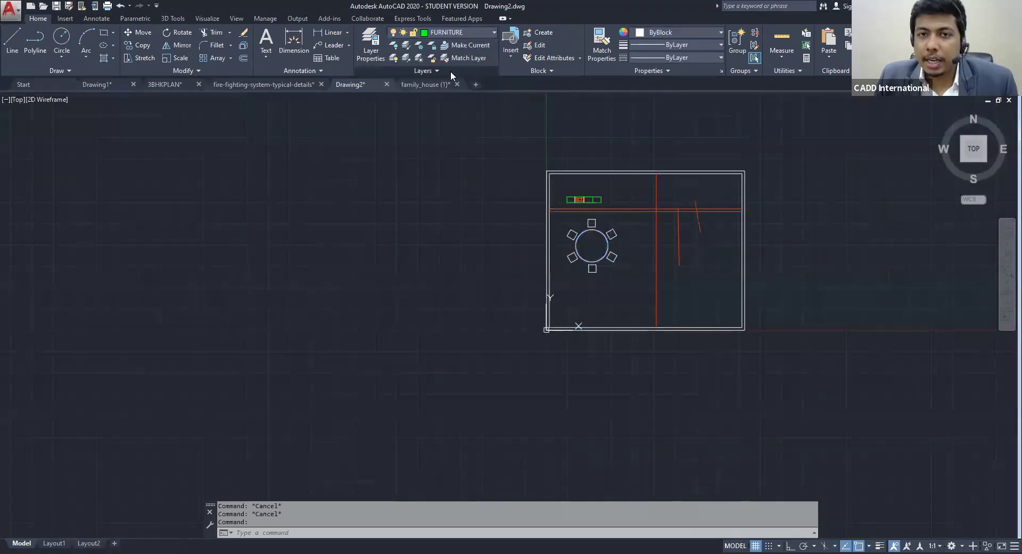
# Select the round table together with its surrounding chairs and assign them all to the FURNITURE layer
pyautogui.click(607, 237)
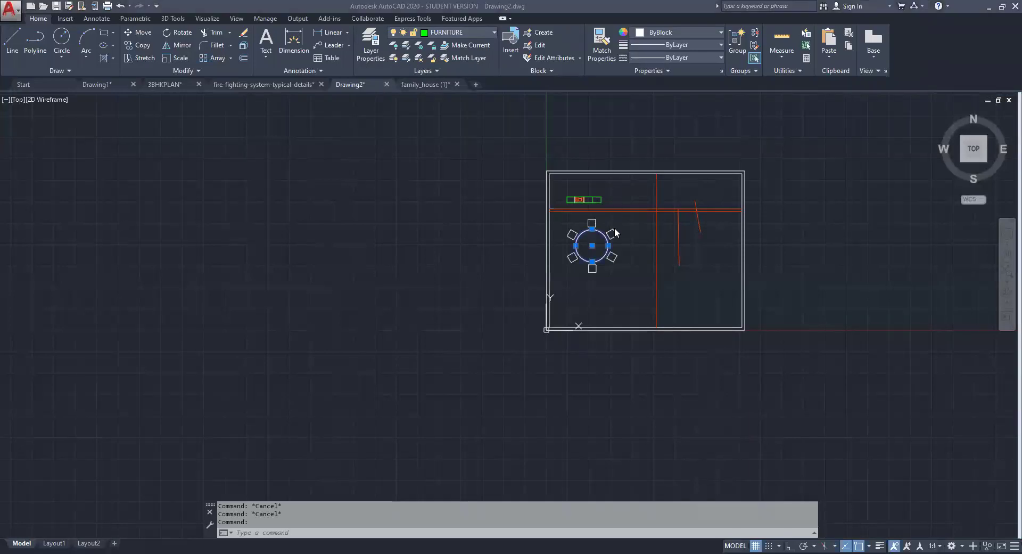
pyautogui.scroll(2, 613, 257)
pyautogui.click(639, 318)
pyautogui.click(447, 133)
pyautogui.click(432, 30)
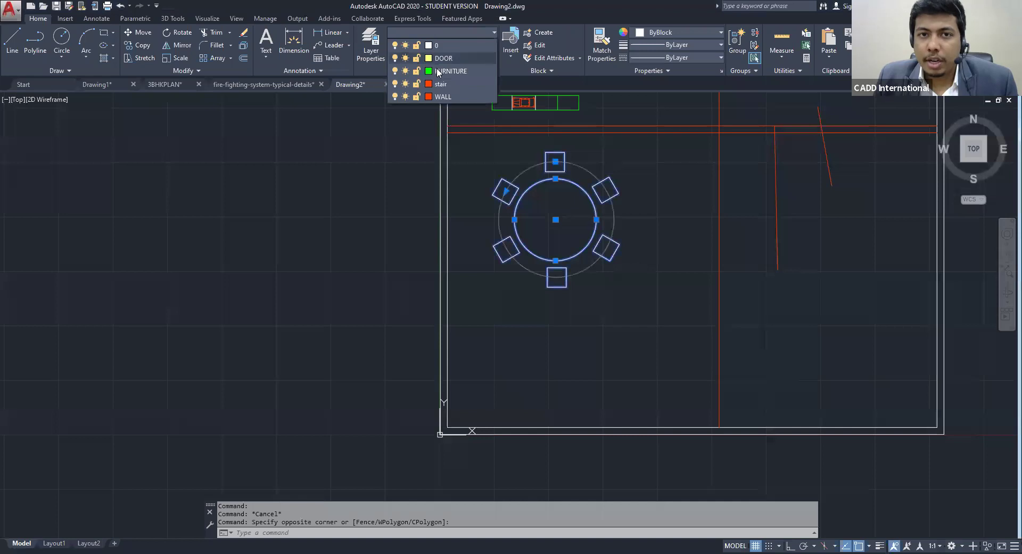
pyautogui.click(437, 72)
# Set the colour of the selected table and chairs to ByLayer and clear the selection
pyautogui.click(681, 33)
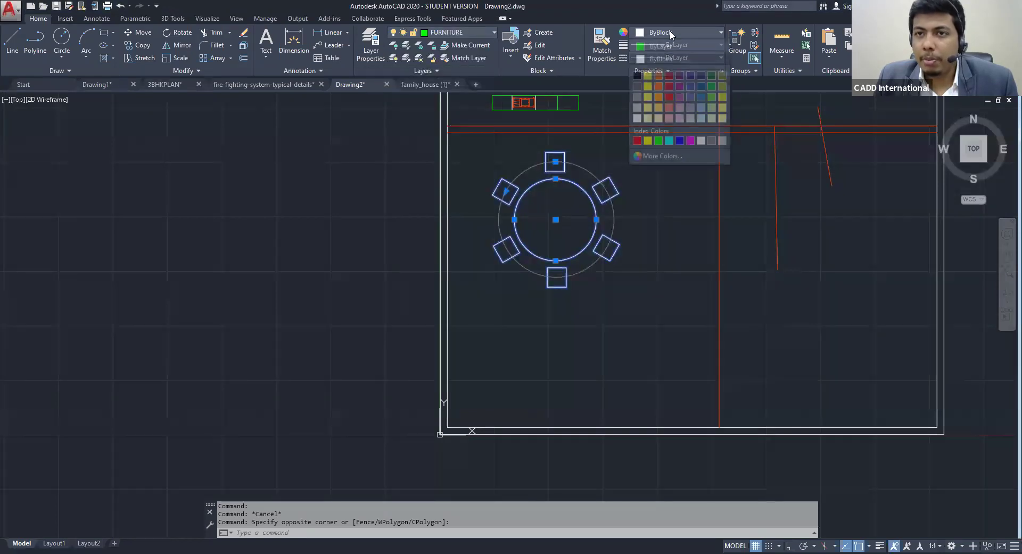
pyautogui.click(663, 44)
pyautogui.press('Escape')
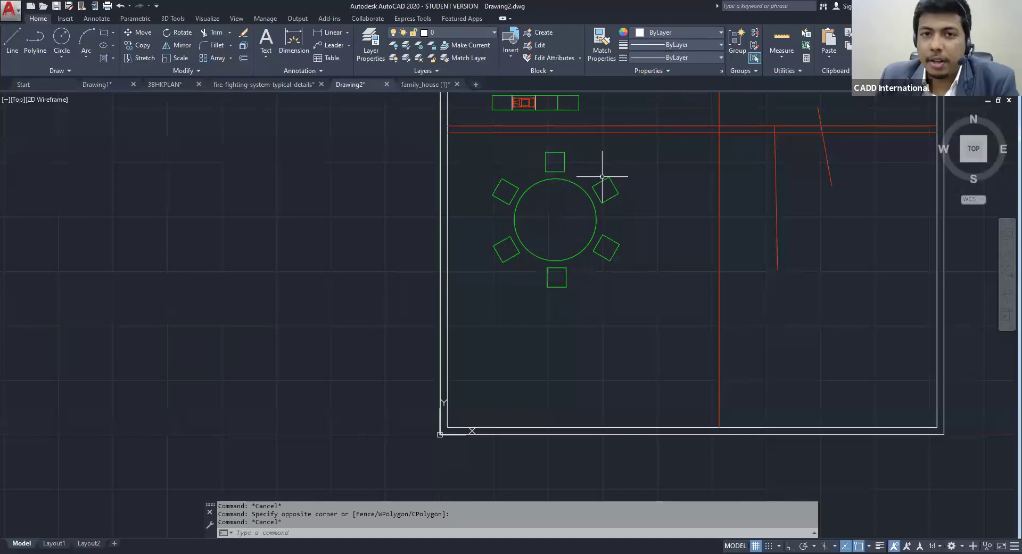
# Make the FURNITURE layer current, switch the current layer to DOOR and close the layer manager
pyautogui.moveTo(646, 171); pyautogui.dragTo(511, 304, button='middle')
pyautogui.click(374, 59)
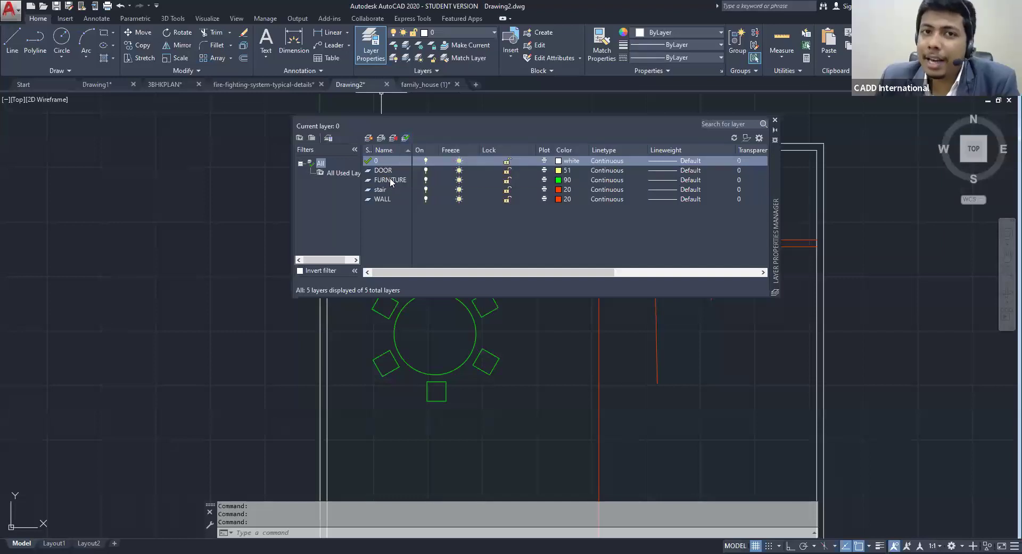
pyautogui.click(390, 179)
pyautogui.doubleClick(367, 179)
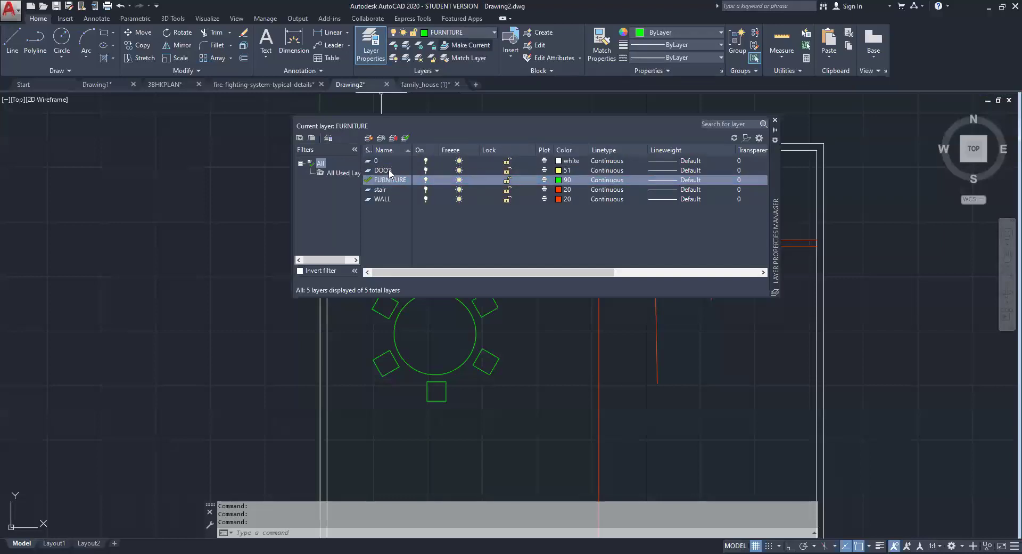
pyautogui.doubleClick(389, 170)
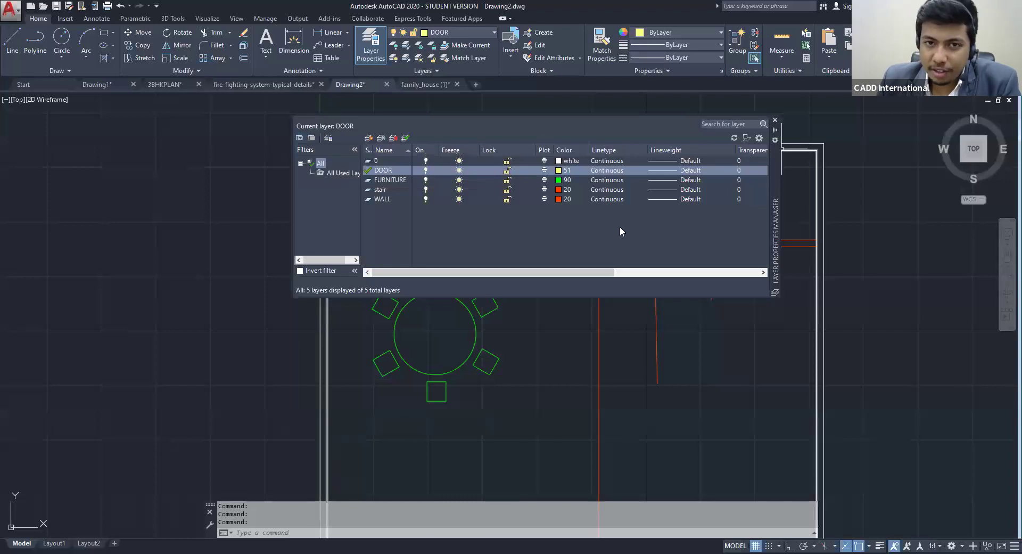
pyautogui.click(775, 121)
# In the fire-fighting-system-typical-details drawing, freeze the _TEMA-YD-PIPE-S layer and try to freeze the current dwgmodels.com layer
pyautogui.click(271, 83)
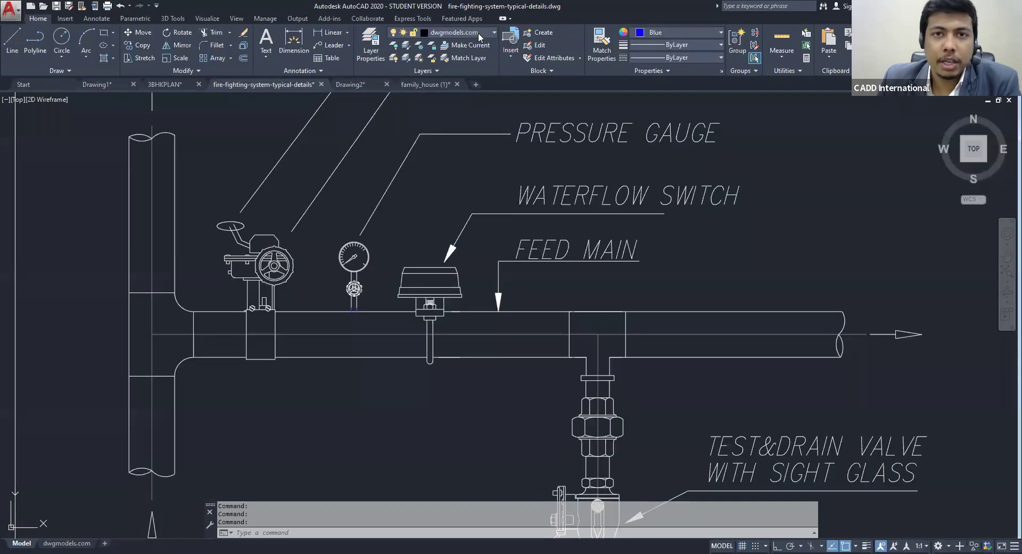
pyautogui.click(478, 33)
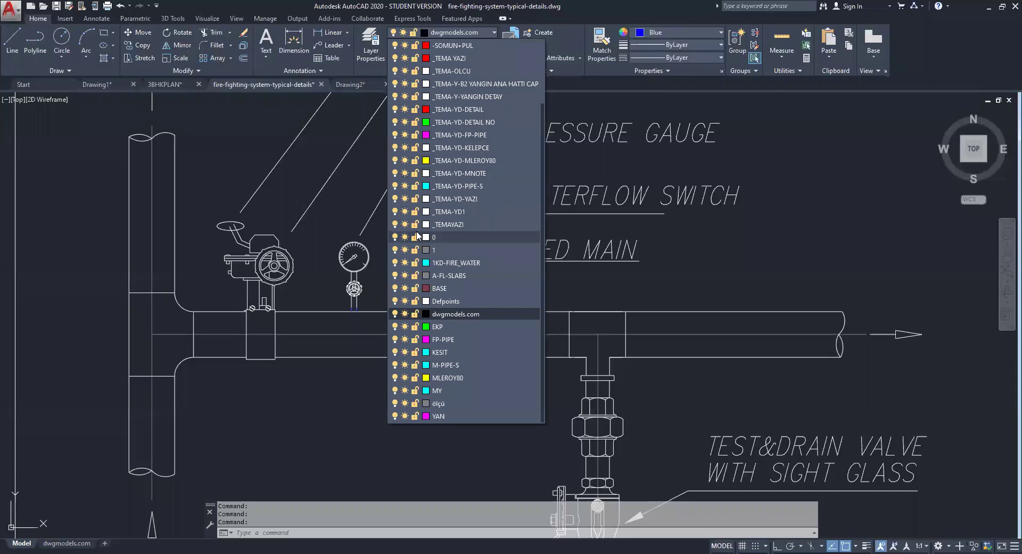
pyautogui.click(404, 187)
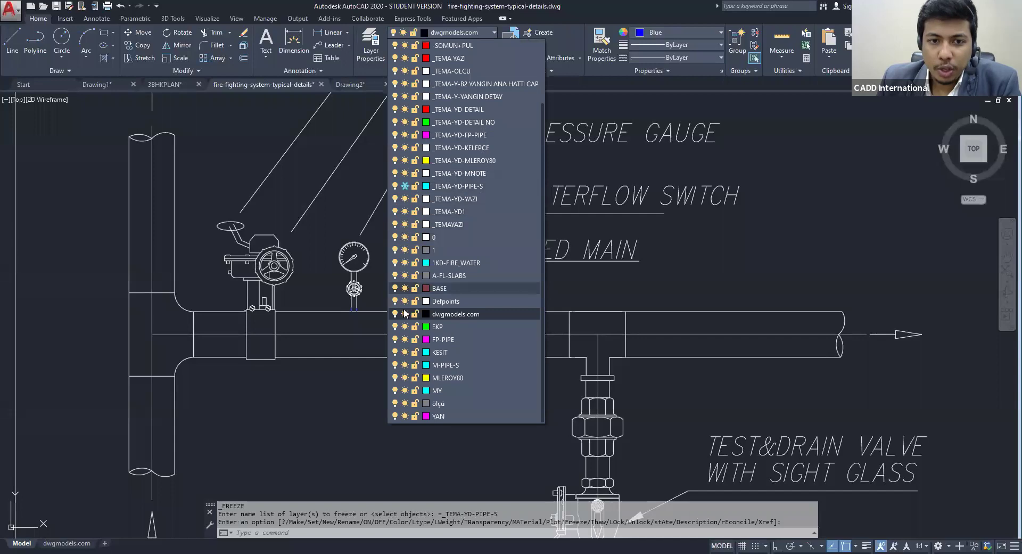
pyautogui.click(404, 314)
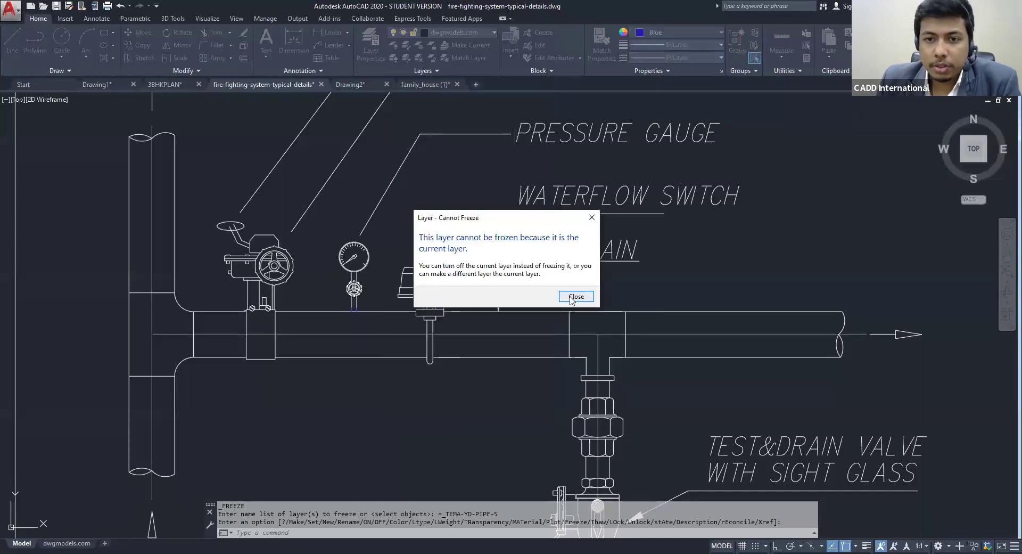
pyautogui.press('Return')
# Freeze the layers _TEMA-Y-B2 YANGIN ANA HATTI CAP, BASE and 0, and check the effect across the drawing
pyautogui.click(467, 36)
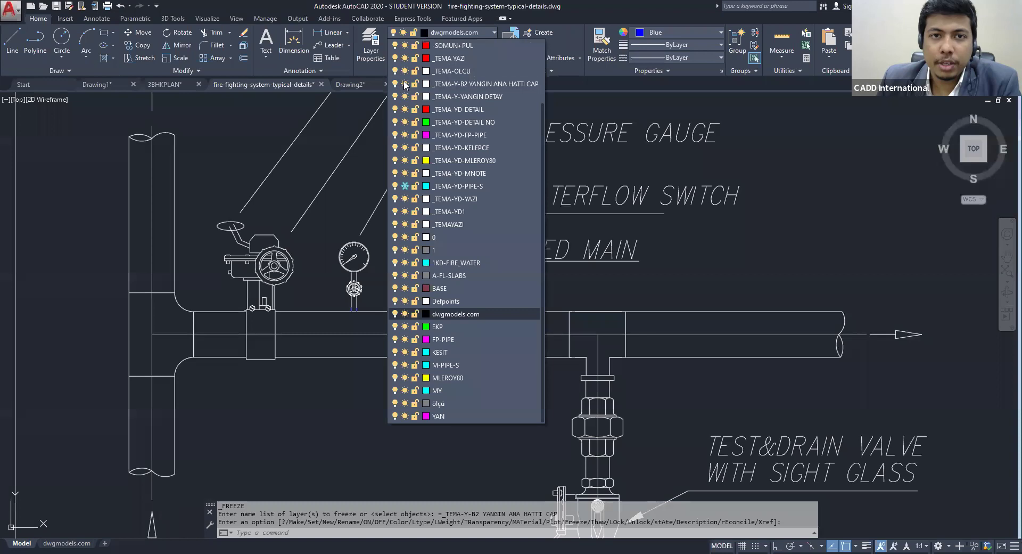
pyautogui.click(406, 288)
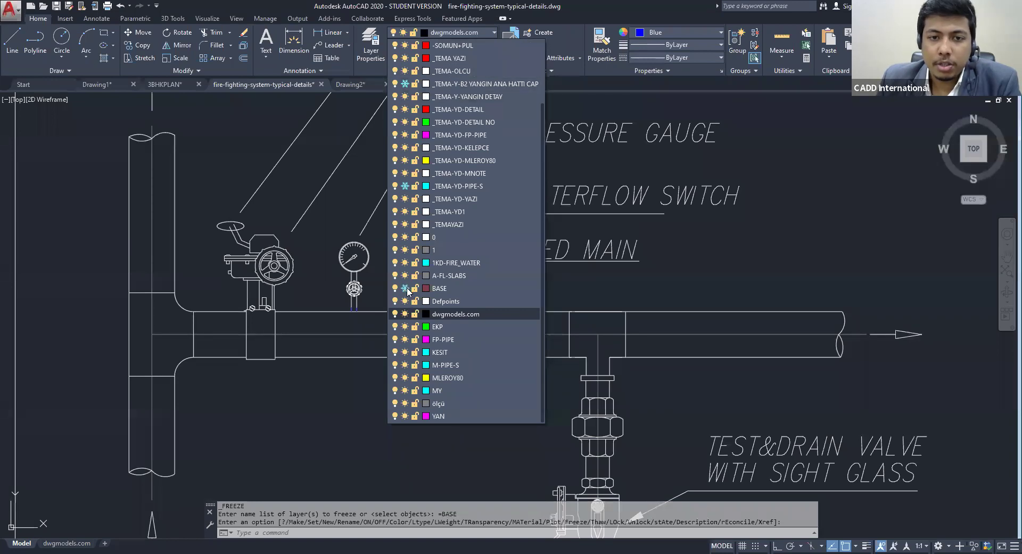
pyautogui.click(405, 237)
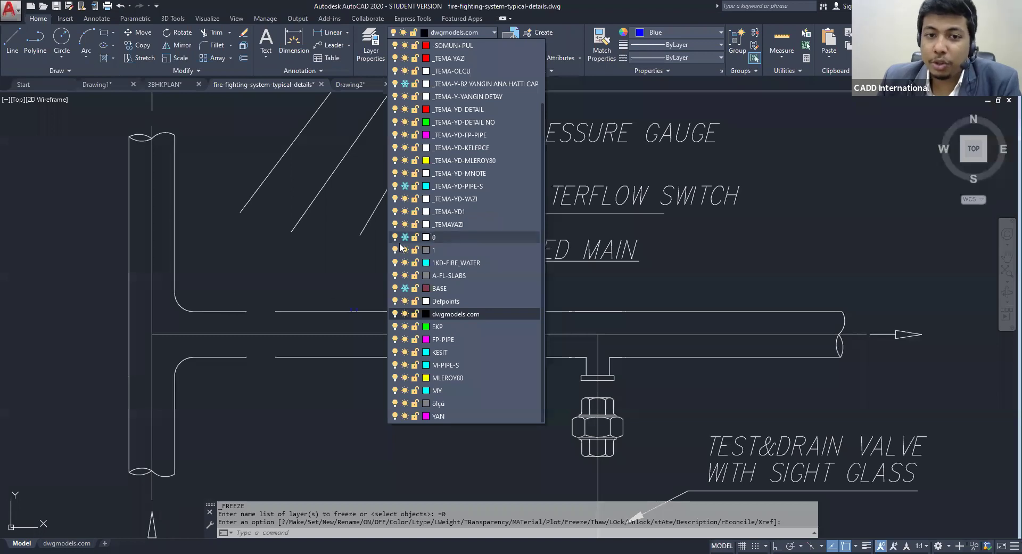
pyautogui.scroll(-12, 723, 234)
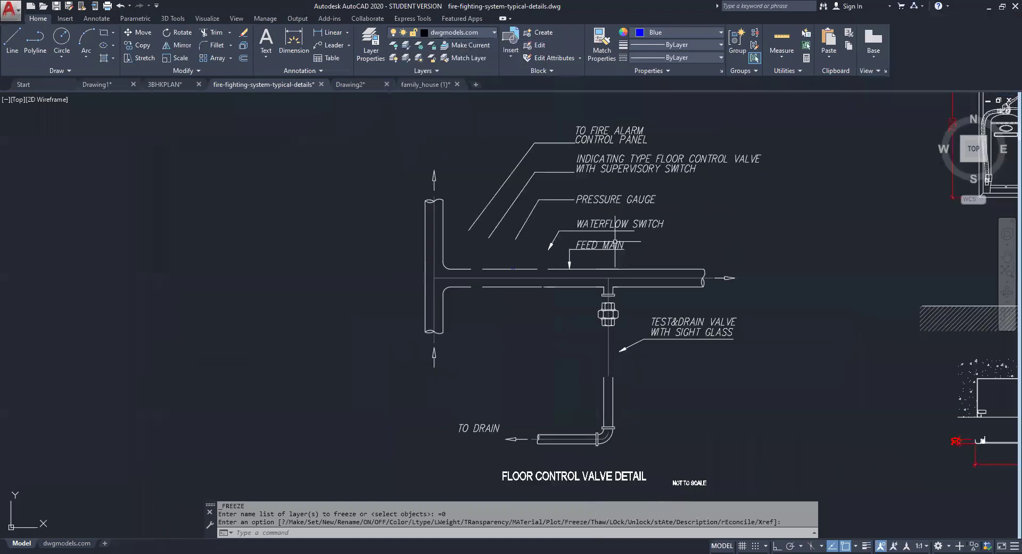
pyautogui.moveTo(577, 244); pyautogui.dragTo(475, 247, button='middle')
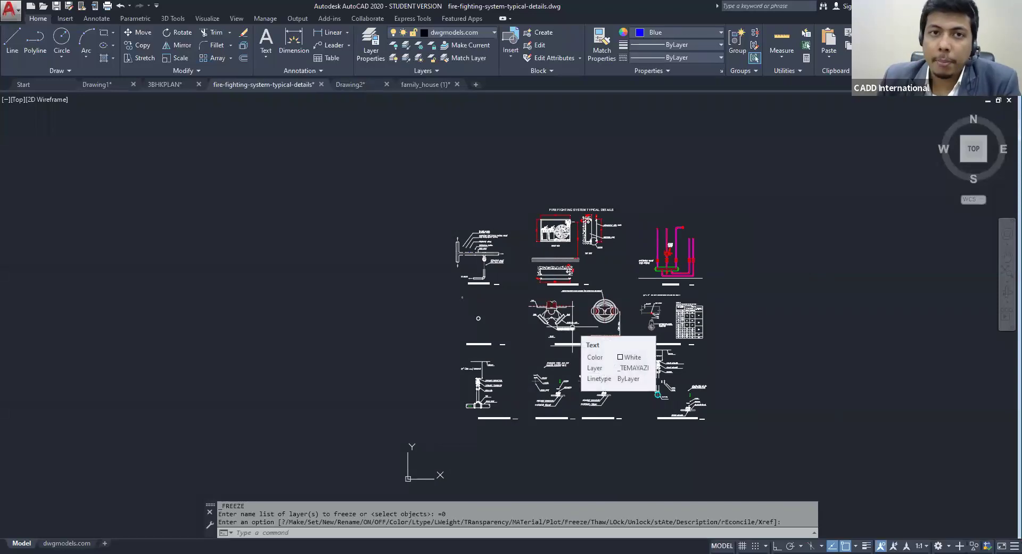
# Create a layer properties filter named ABCD that matches only frozen layers
pyautogui.click(371, 52)
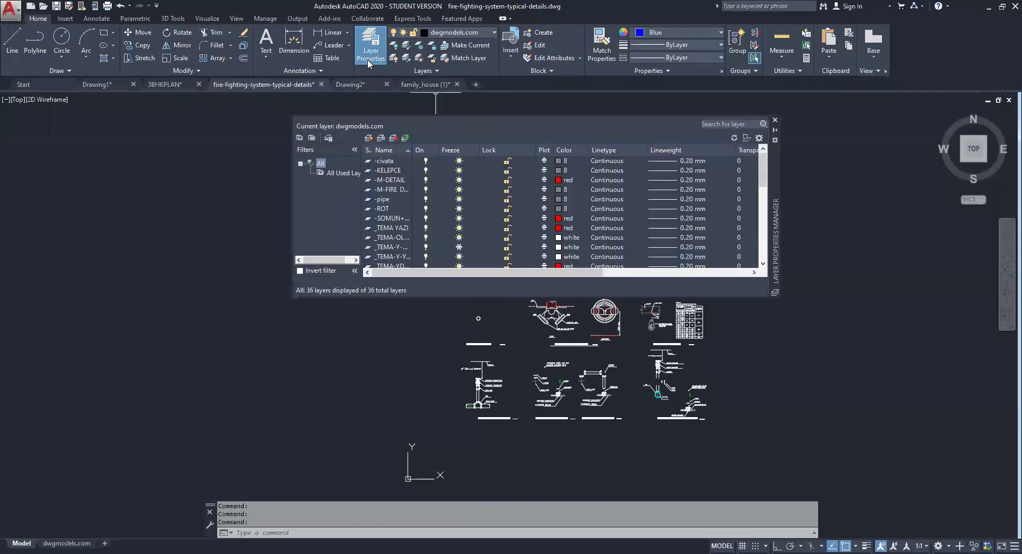
pyautogui.click(299, 138)
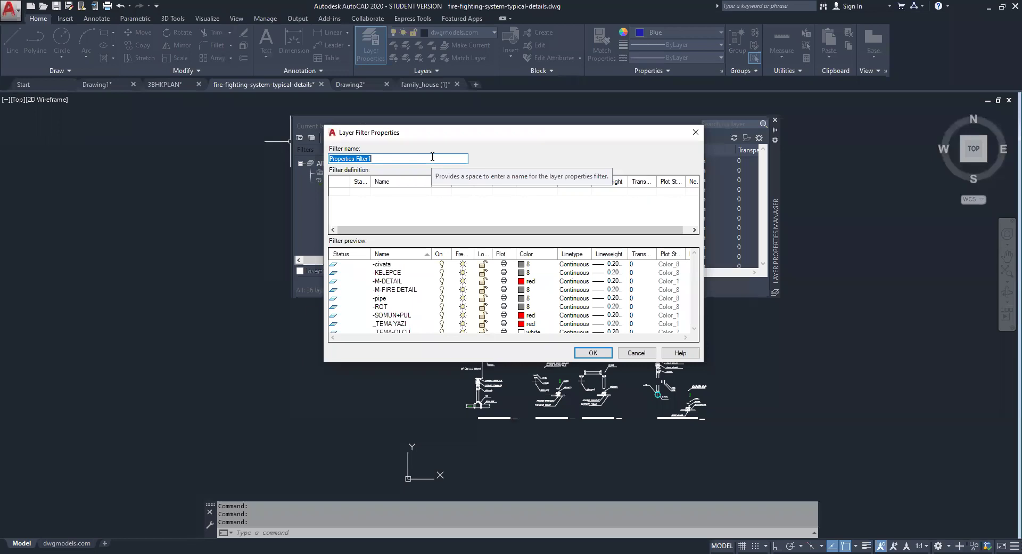
pyautogui.write('ABCD')
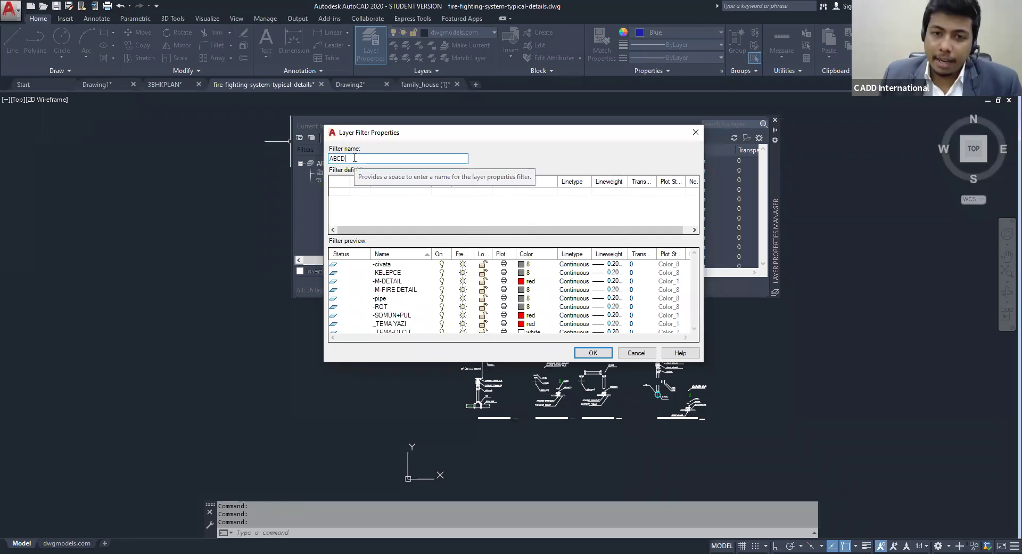
pyautogui.click(467, 186)
pyautogui.click(462, 191)
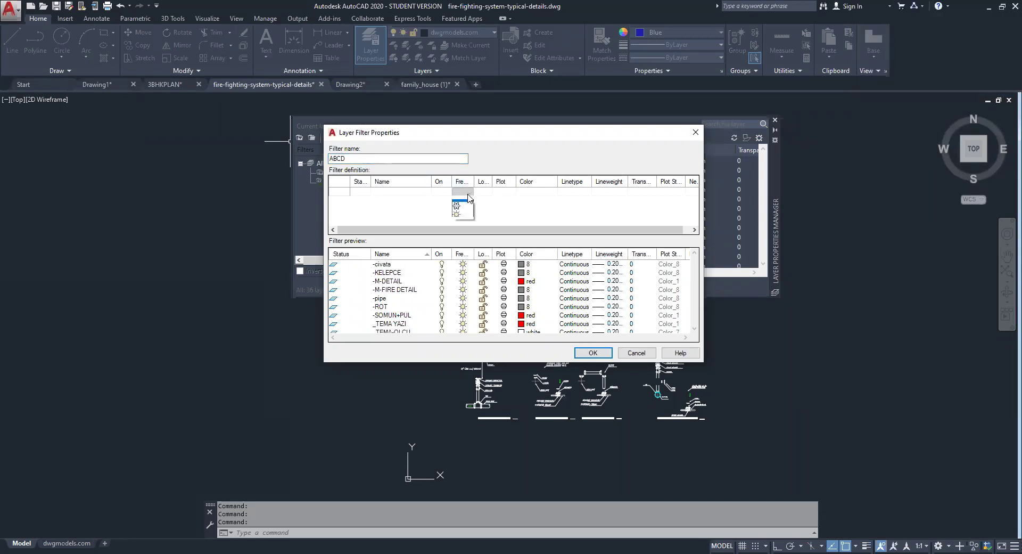
pyautogui.click(461, 212)
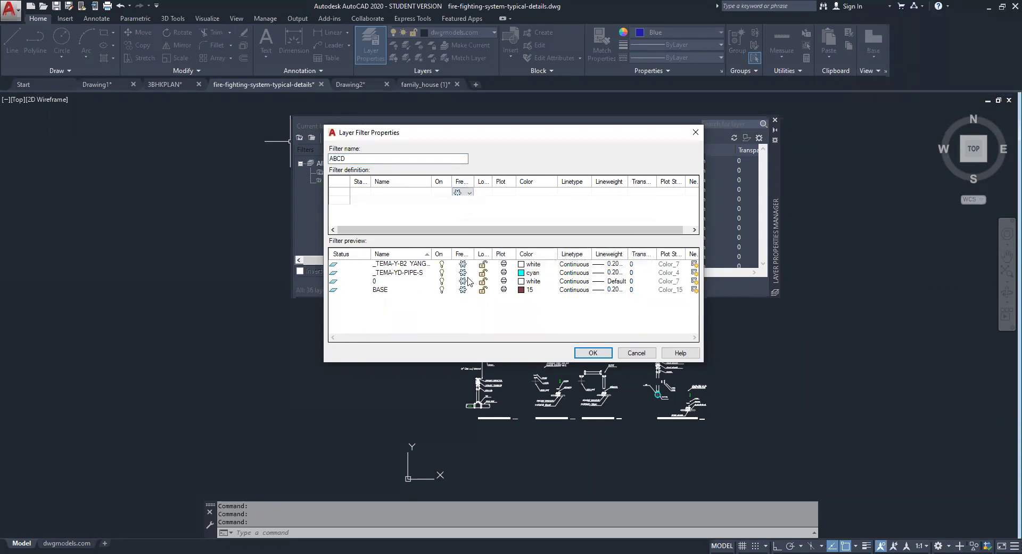
pyautogui.click(607, 354)
pyautogui.click(608, 354)
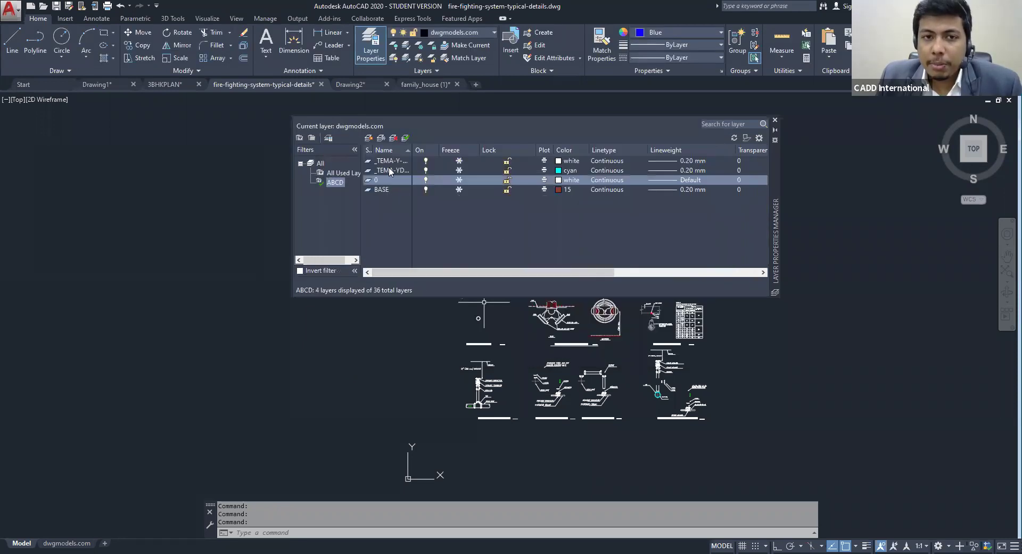
# Rename the ABCD layer filter as fROZEN
pyautogui.rightClick(335, 182)
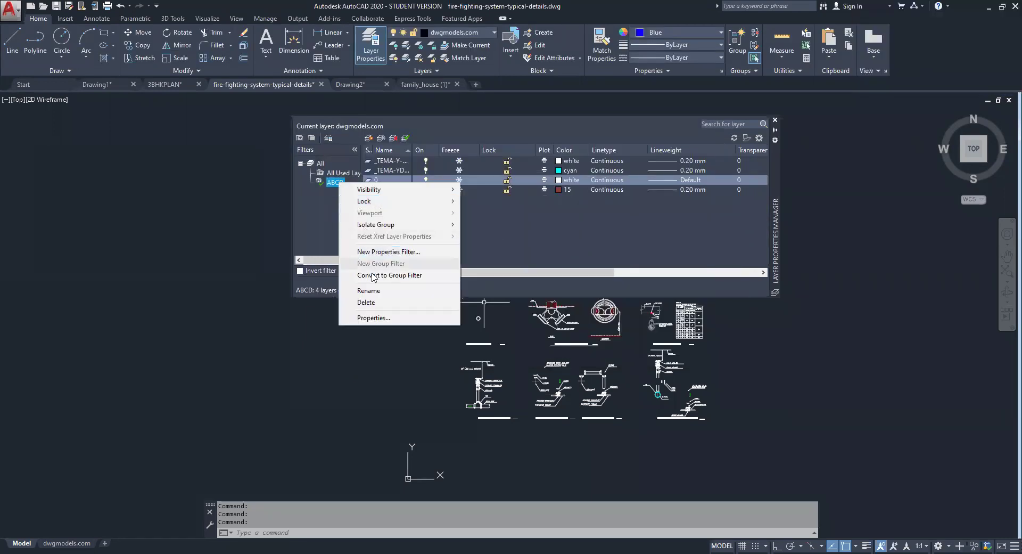
pyautogui.click(370, 290)
pyautogui.write('fR')
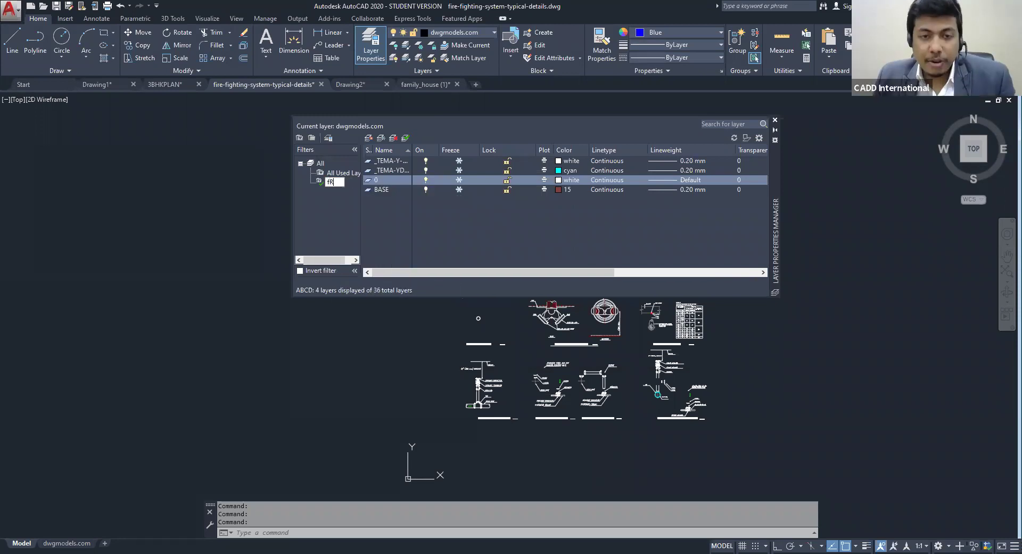
pyautogui.write('OZEN')
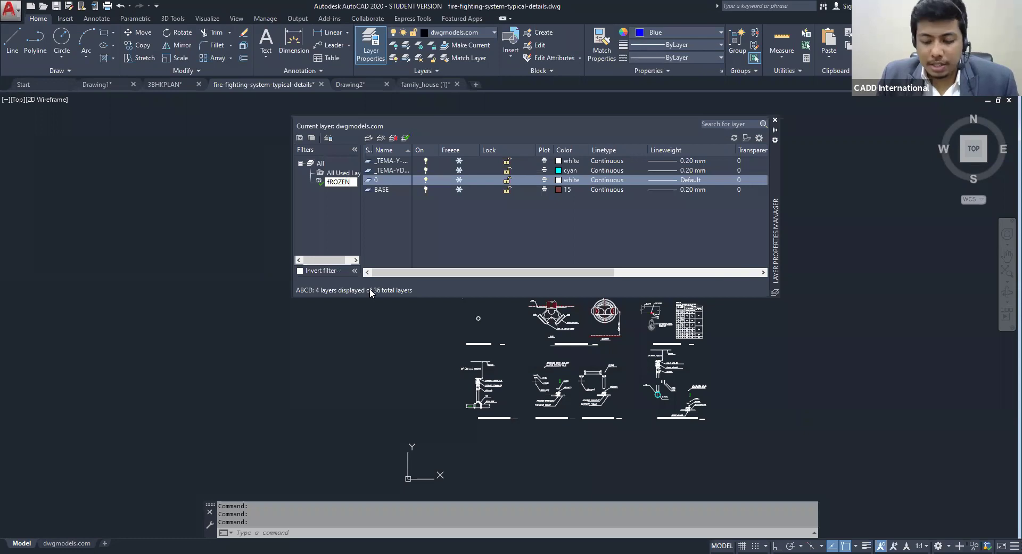
pyautogui.press('Return')
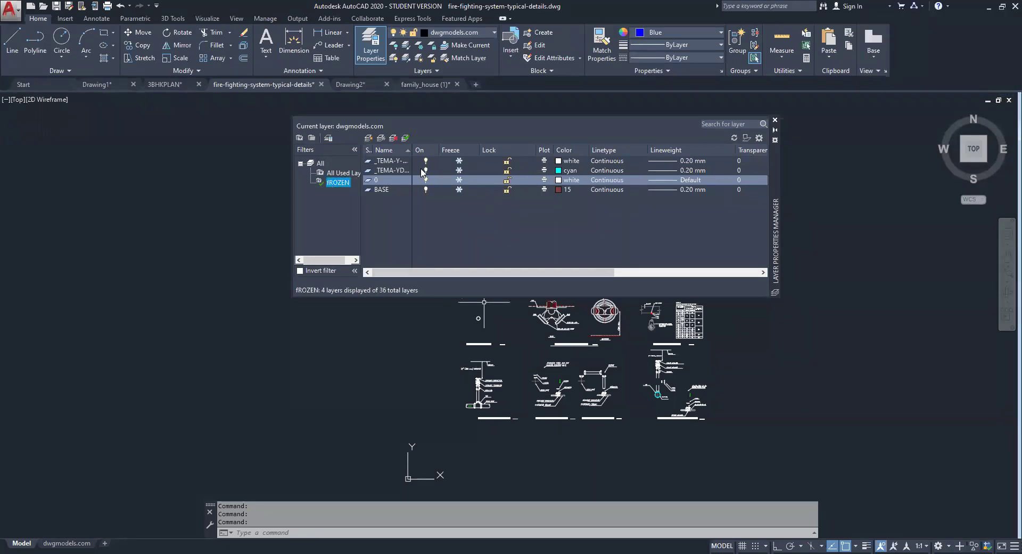
# Start another layer properties filter and name it red
pyautogui.click(300, 138)
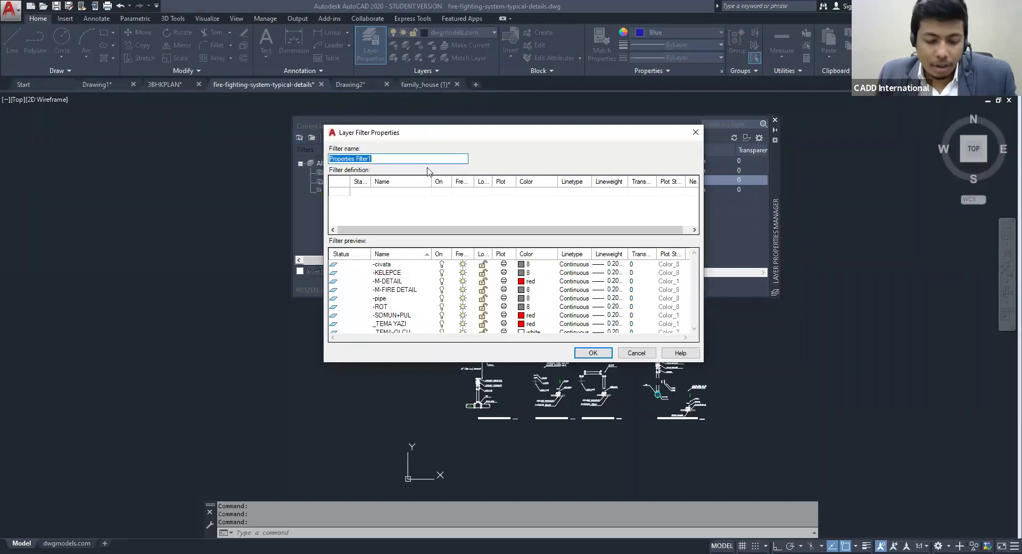
pyautogui.write('RED')
pyautogui.press('BackSpace')
pyautogui.press('BackSpace')
pyautogui.press('BackSpace')
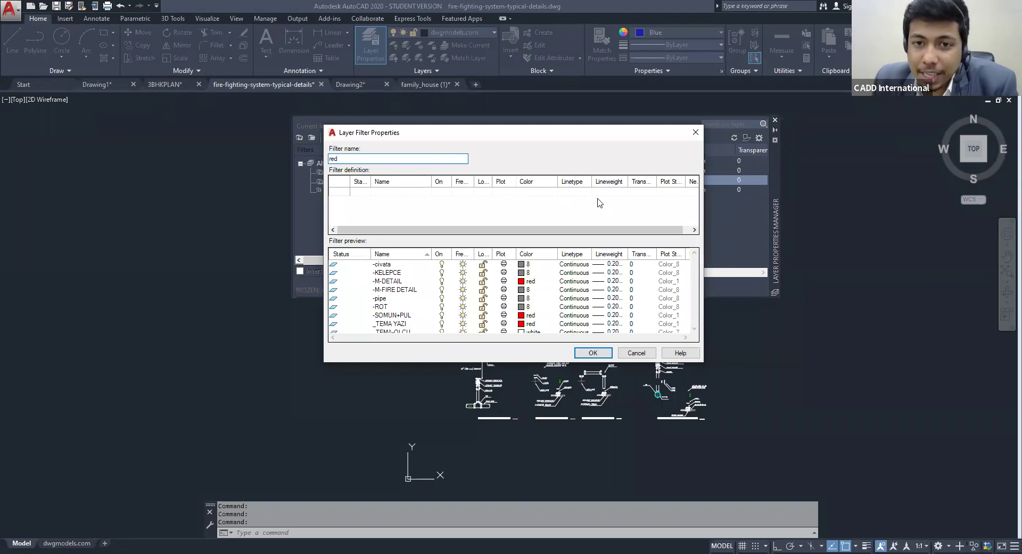
# Define the filter to match layers with the index colour red and save it
pyautogui.click(546, 192)
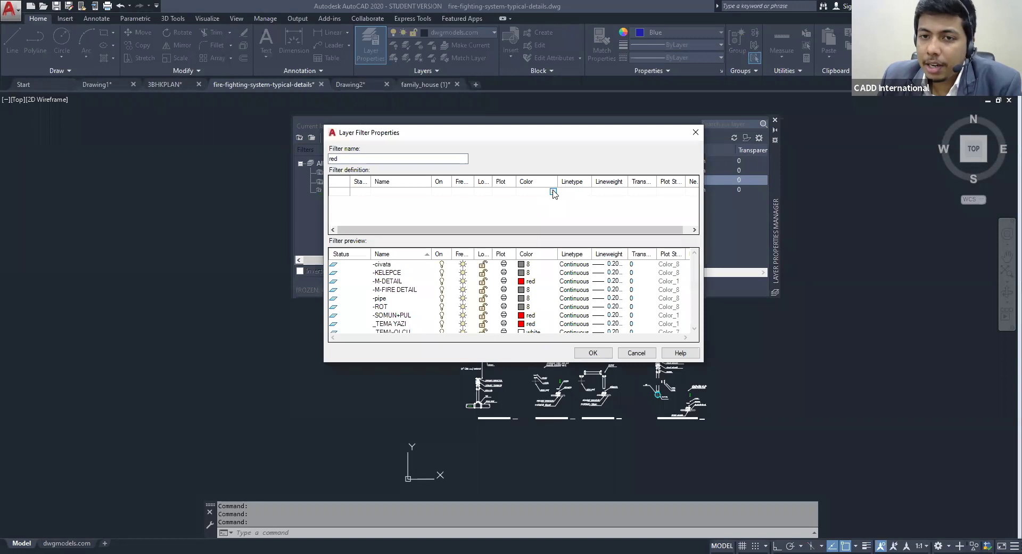
pyautogui.click(553, 192)
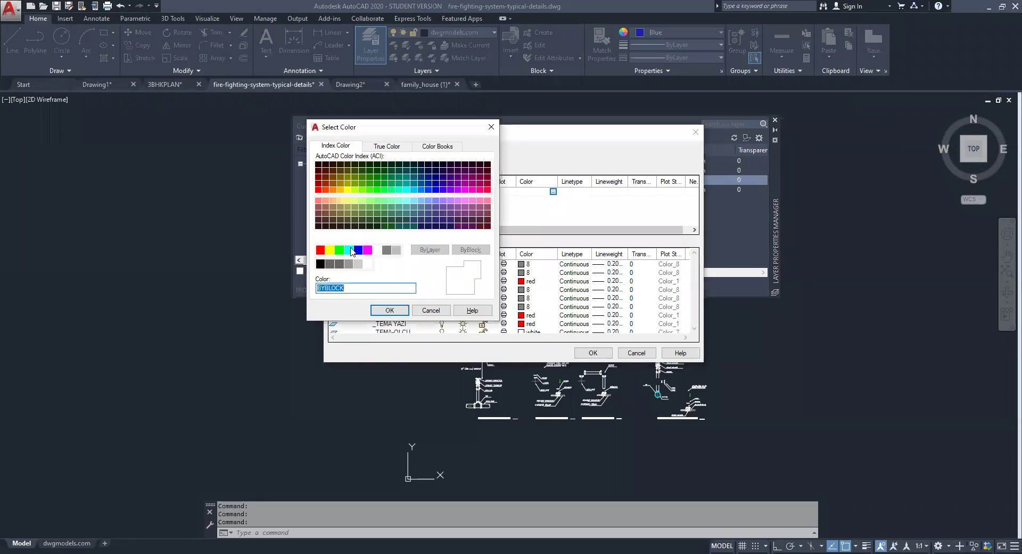
pyautogui.click(320, 250)
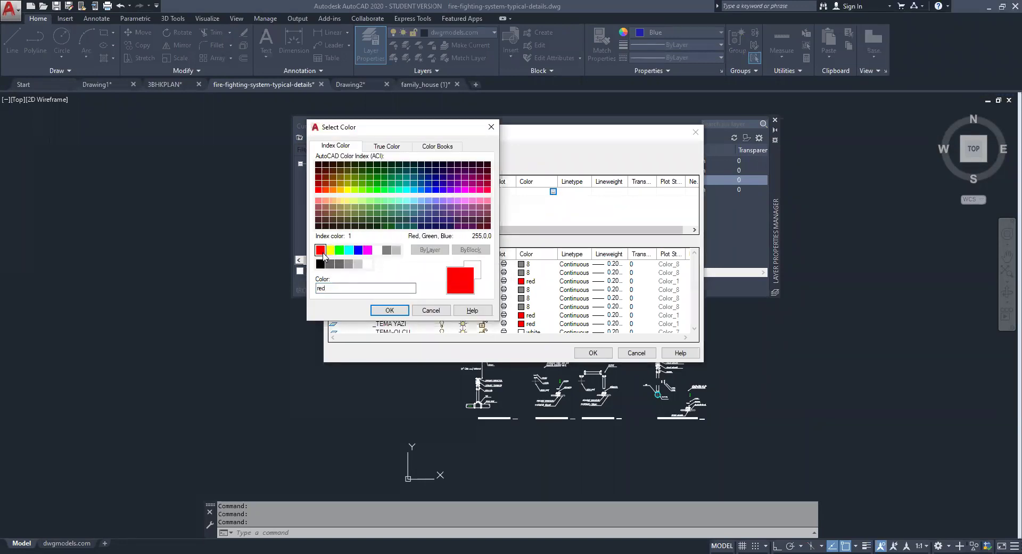
pyautogui.click(326, 190)
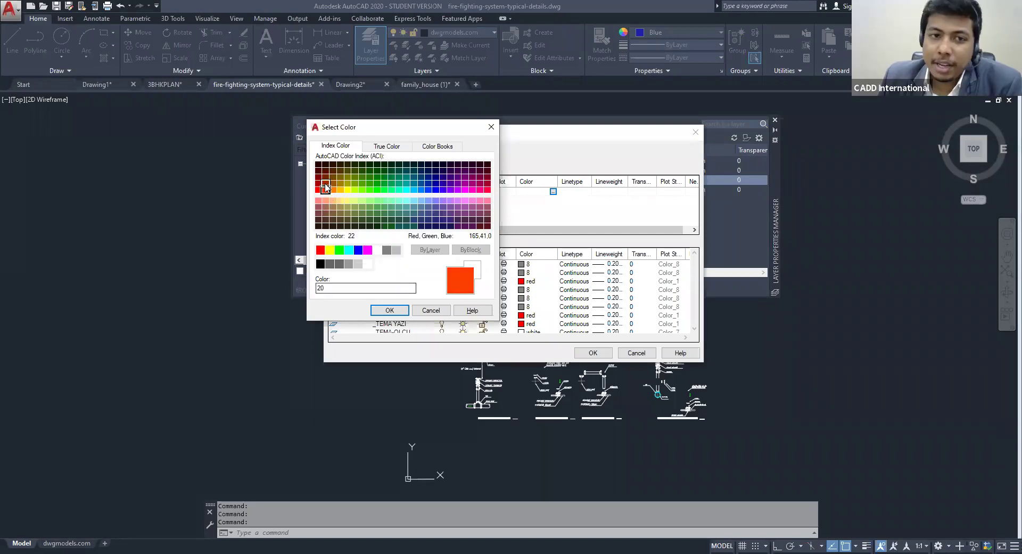
pyautogui.click(319, 249)
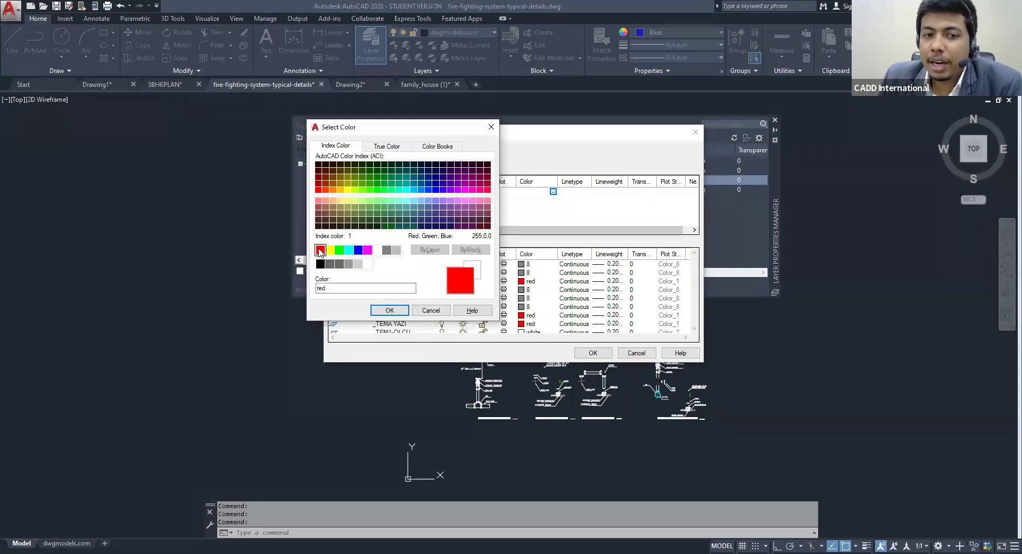
pyautogui.click(389, 311)
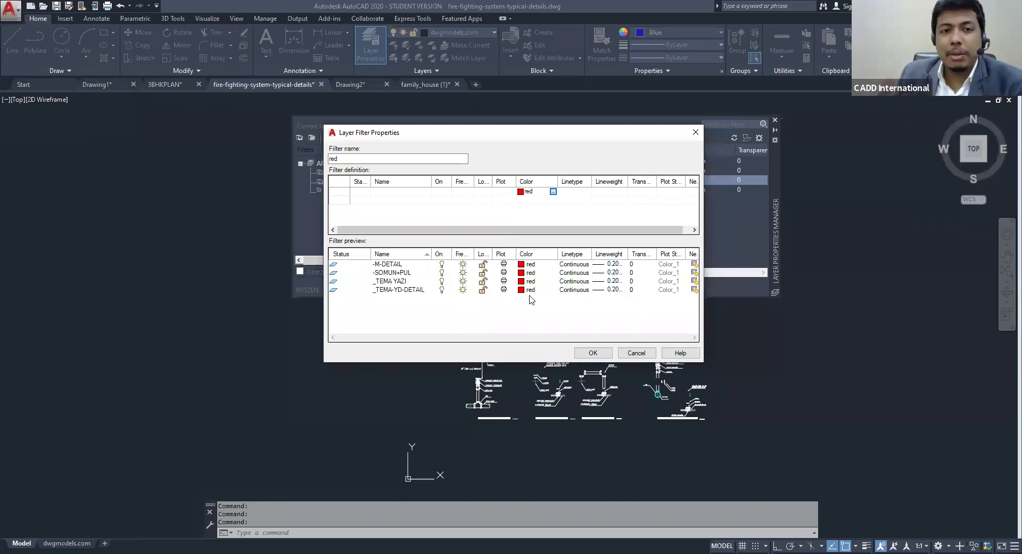
pyautogui.click(603, 355)
pyautogui.click(592, 353)
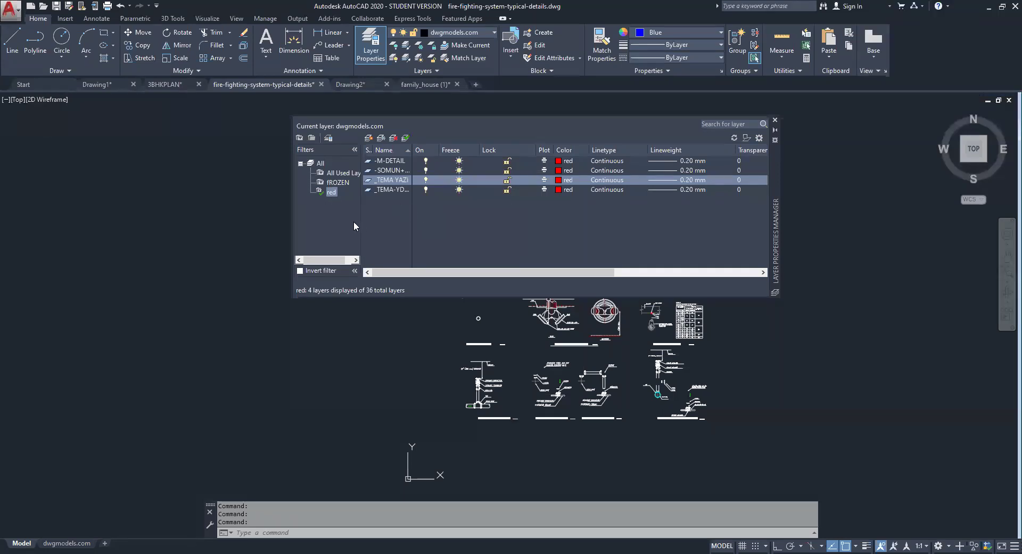
# Thaw layer 0 within the fROZEN filter and add a new group filter, closing the layer manager
pyautogui.click(337, 183)
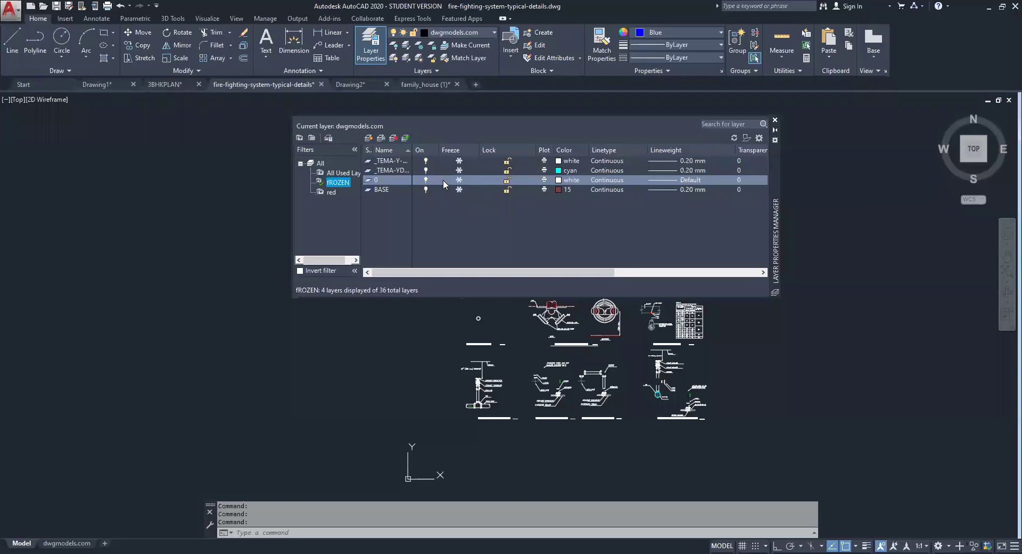
pyautogui.click(459, 181)
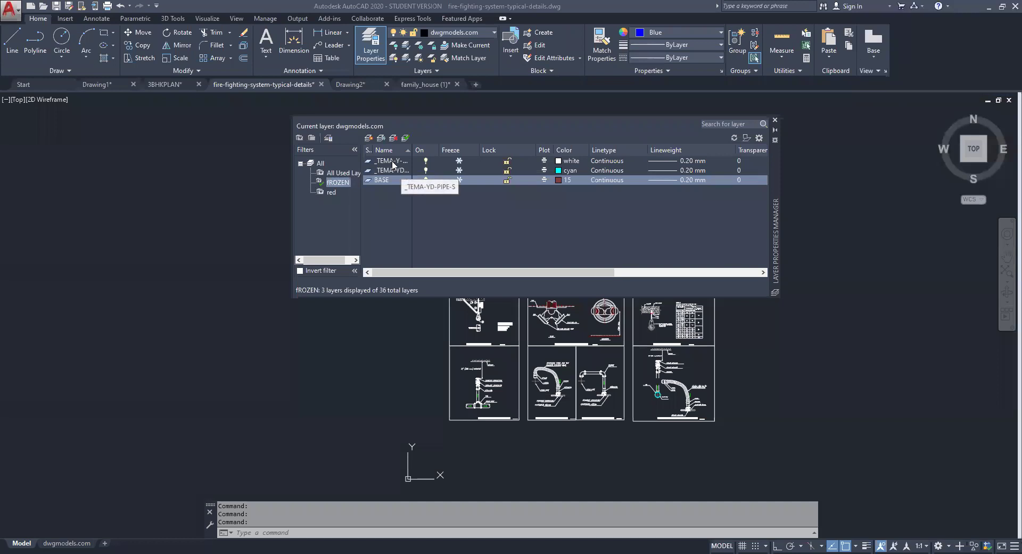
pyautogui.click(313, 138)
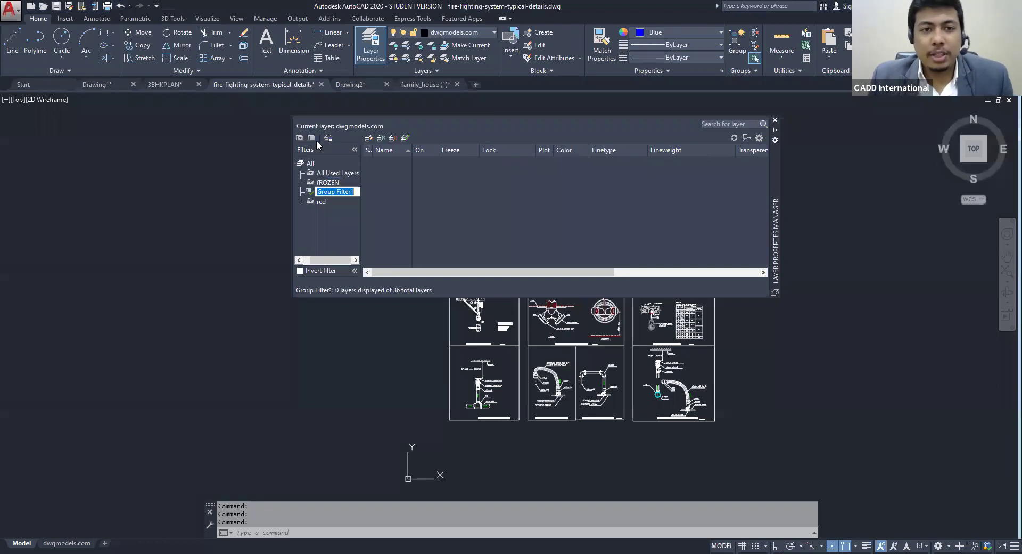
pyautogui.click(775, 120)
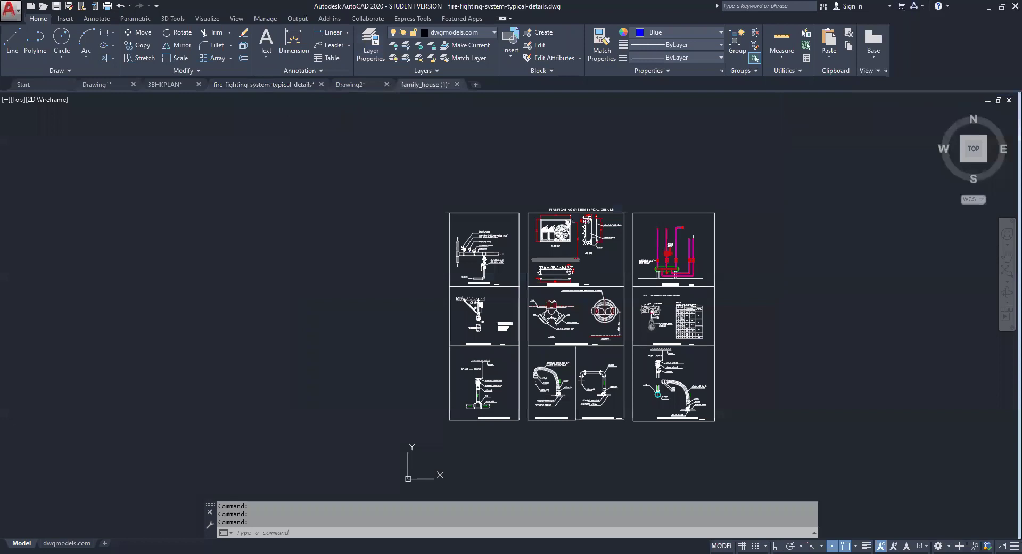
# Switch to the 3BHKPLAN drawing and make TEXT the current layer
pyautogui.click(425, 84)
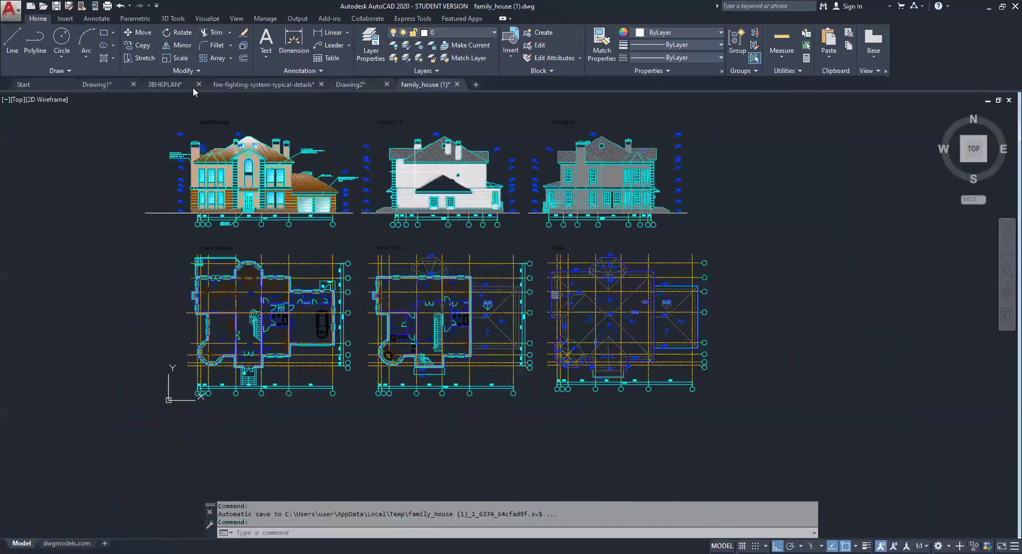
pyautogui.click(160, 84)
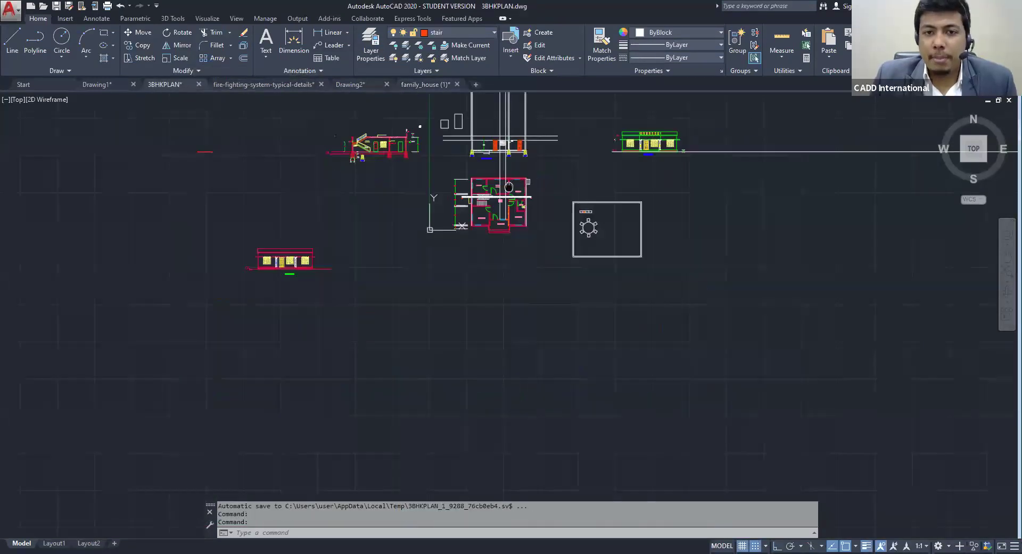
pyautogui.scroll(4, 467, 213)
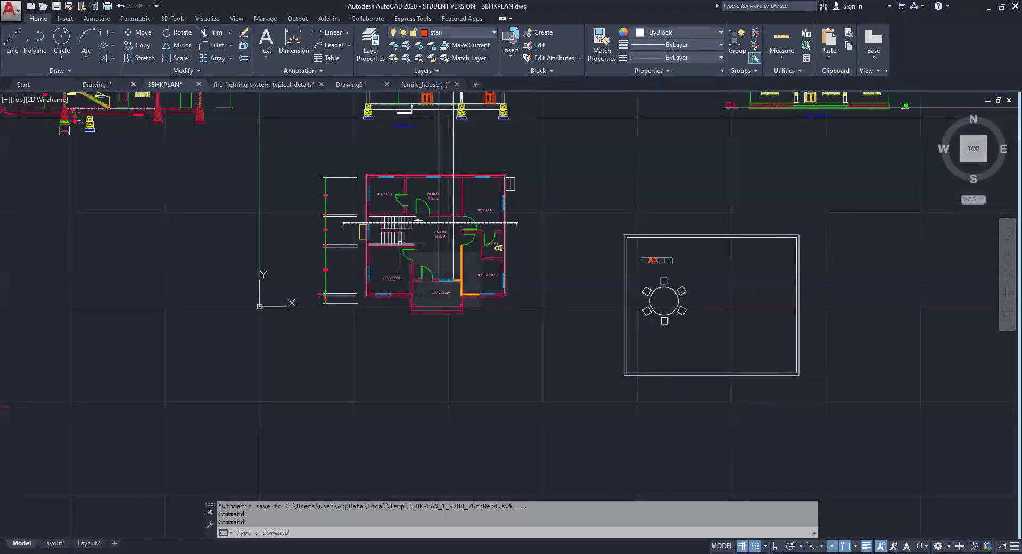
pyautogui.scroll(-3, 410, 237)
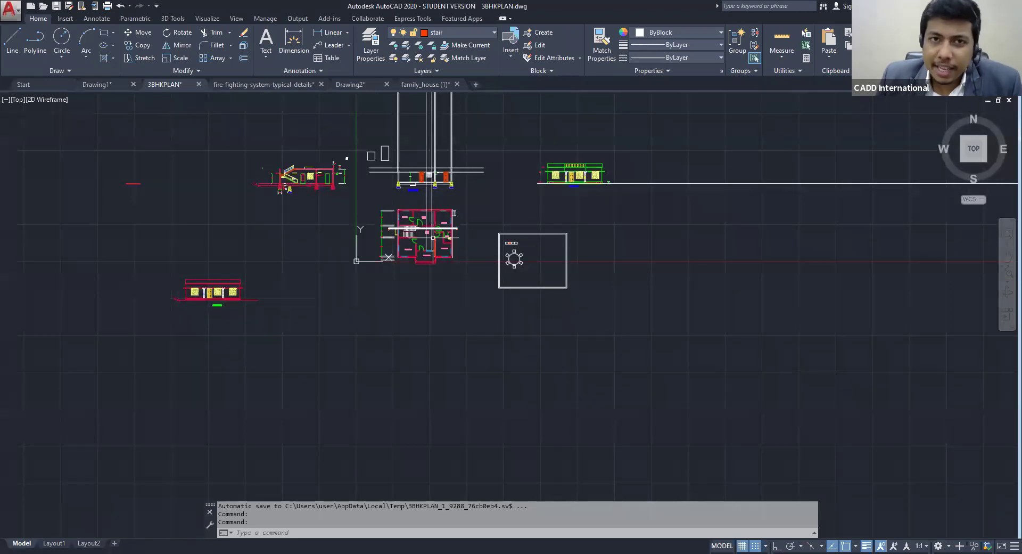
pyautogui.click(446, 32)
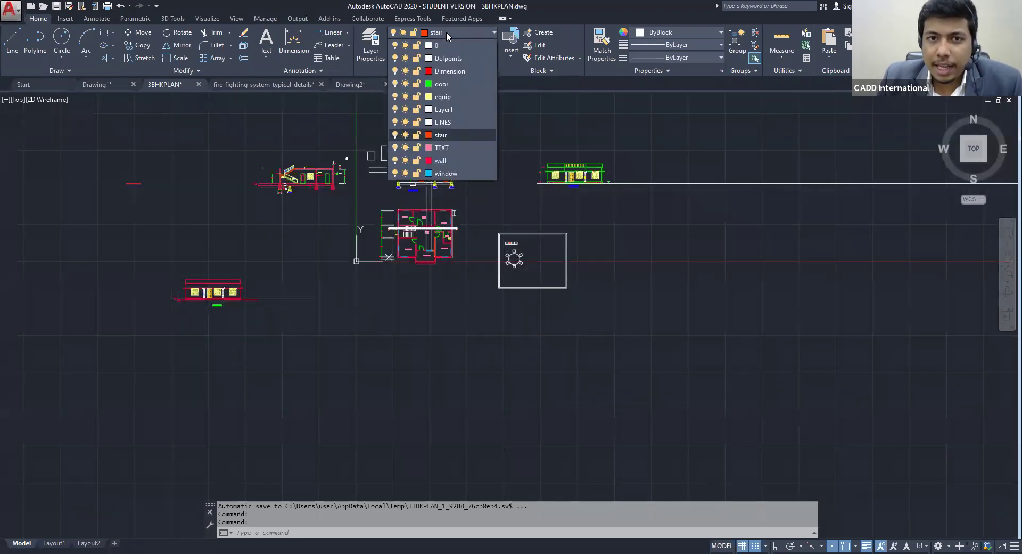
pyautogui.click(445, 147)
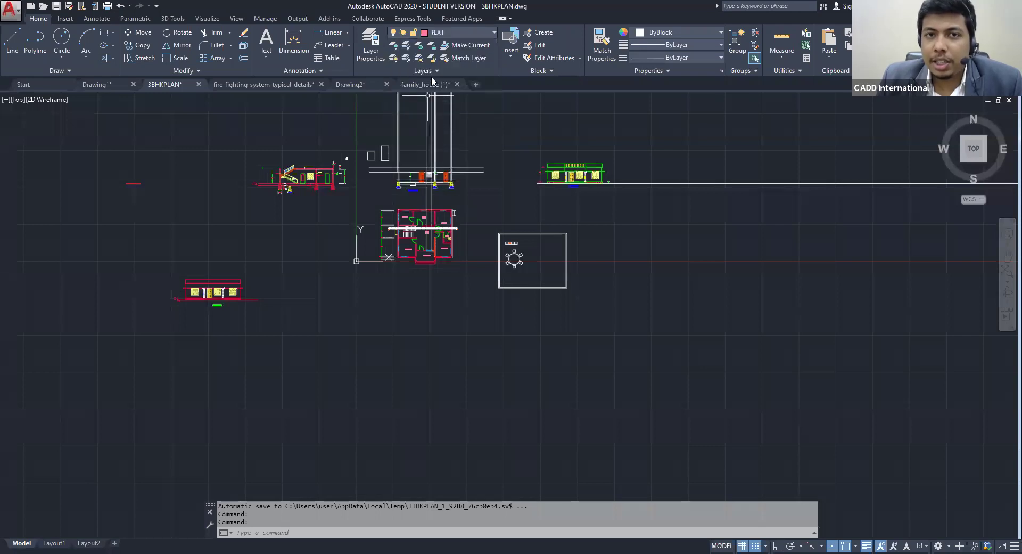
# Rename the TEXT layer as TEXT_gf in the layer manager
pyautogui.click(379, 53)
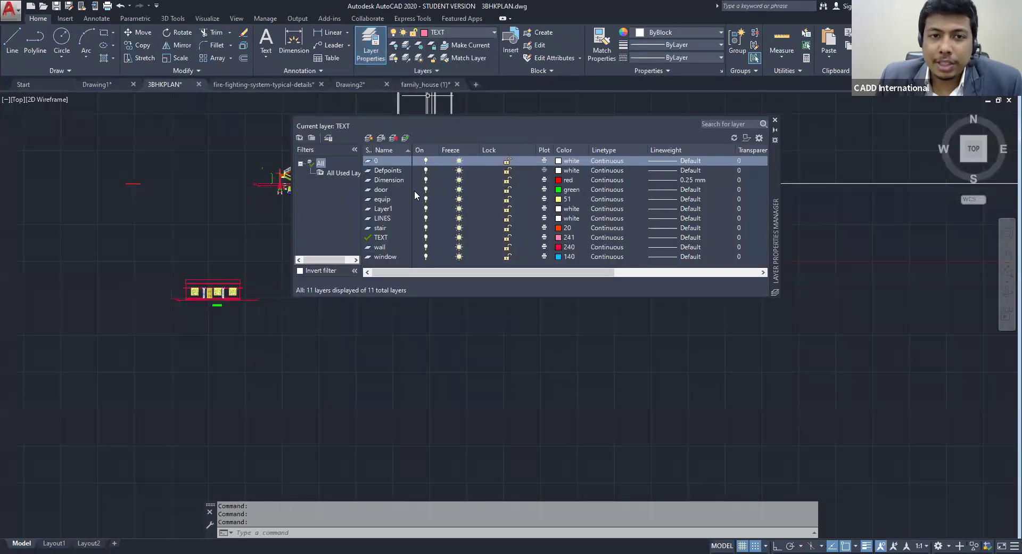
pyautogui.rightClick(382, 239)
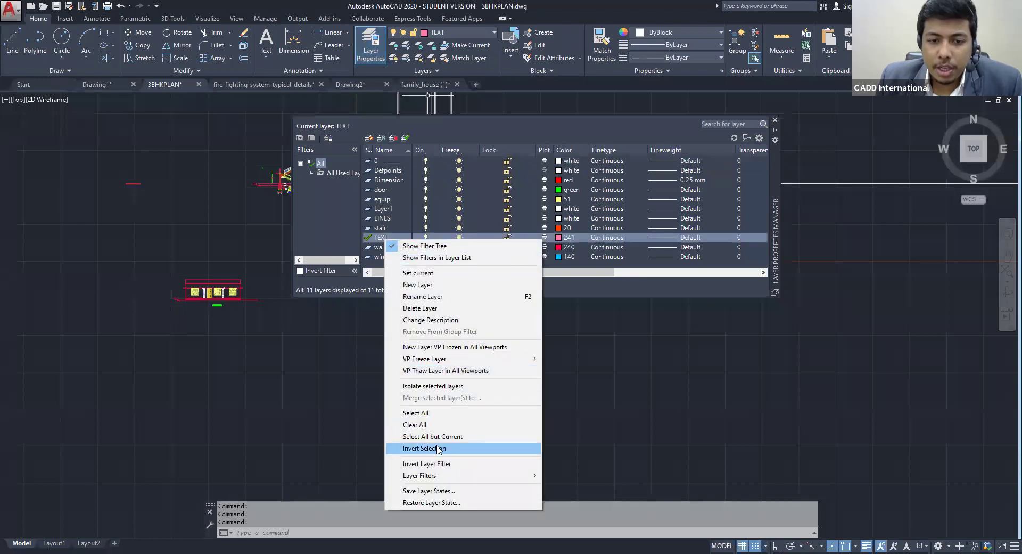
pyautogui.click(446, 297)
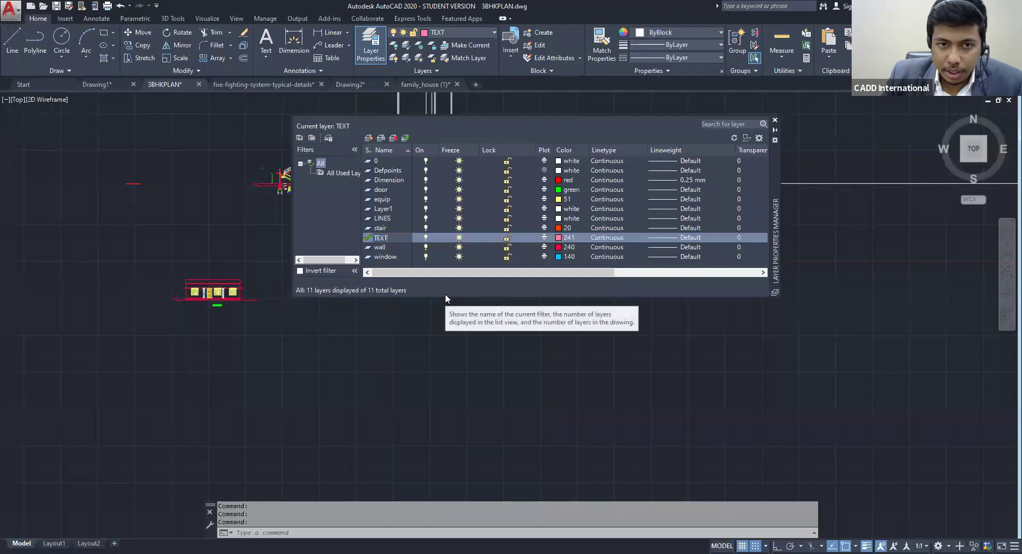
pyautogui.write('_gf')
pyautogui.press('BackSpace')
pyautogui.press('BackSpace')
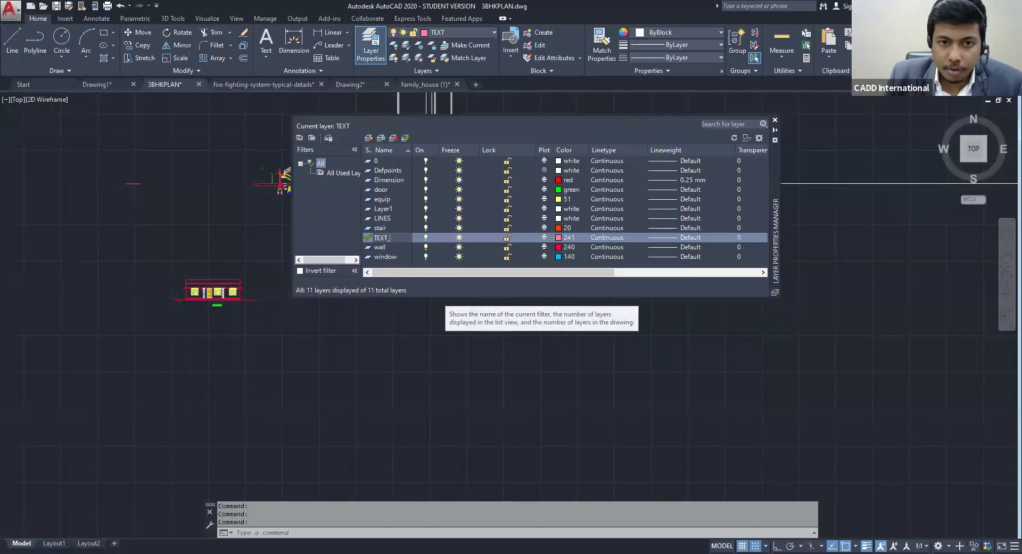
pyautogui.write('g')
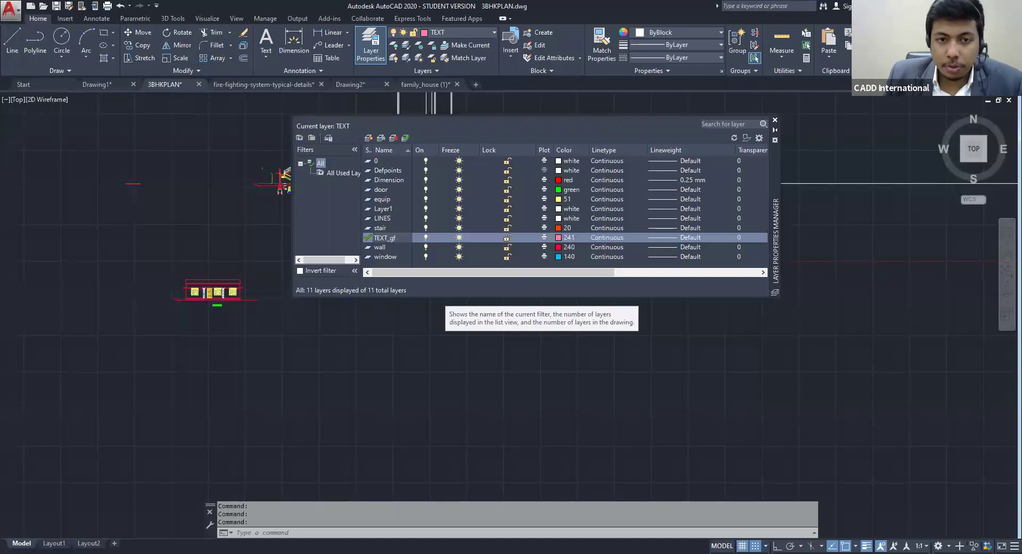
pyautogui.write('f')
pyautogui.press('Return')
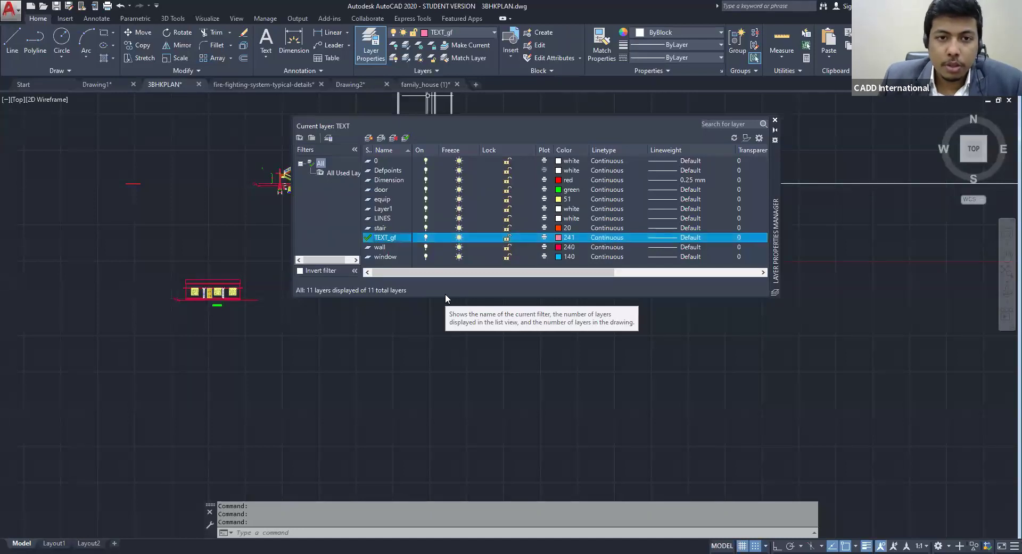
# Rename the door layer as door_gf and close the layer manager
pyautogui.rightClick(383, 195)
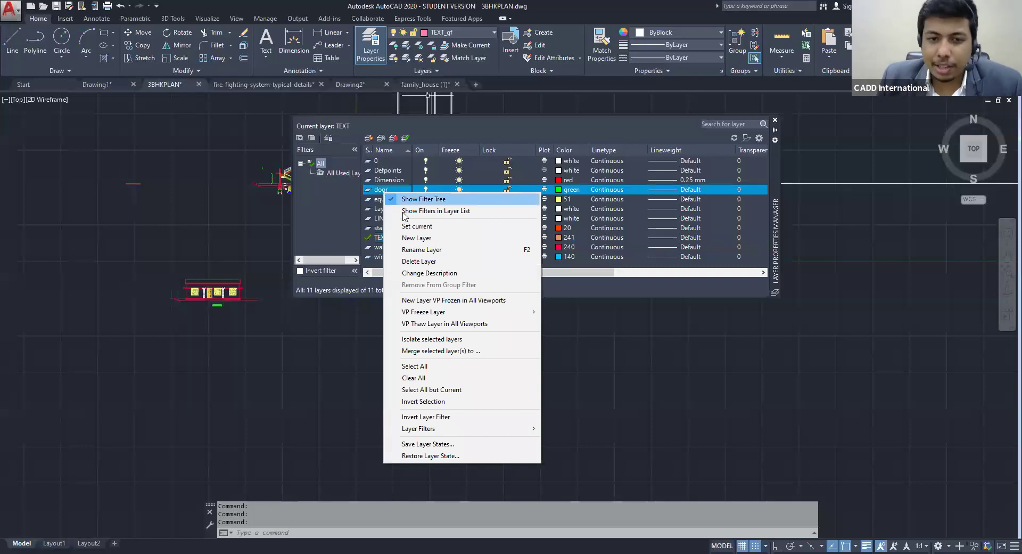
pyautogui.click(417, 249)
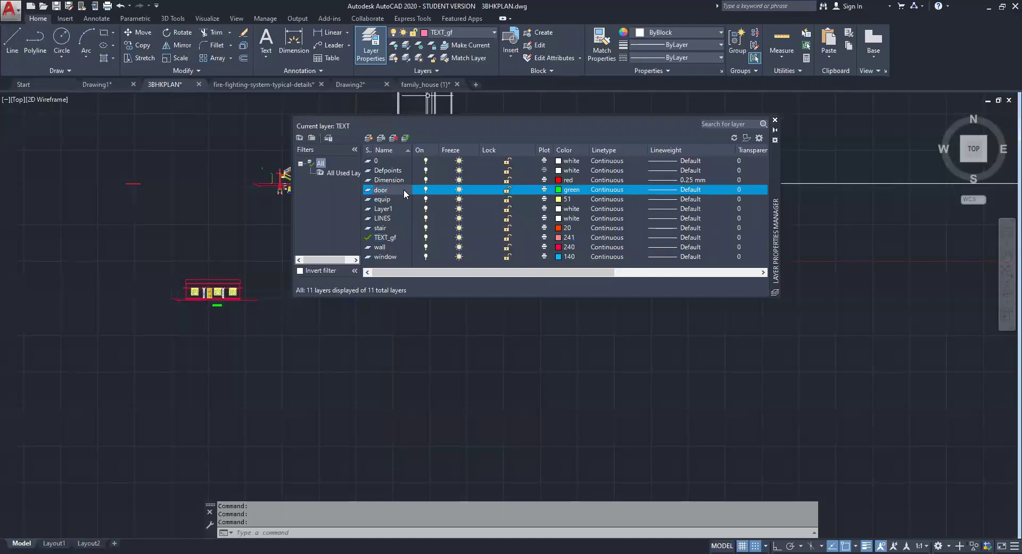
pyautogui.write('_gf')
pyautogui.press('Return')
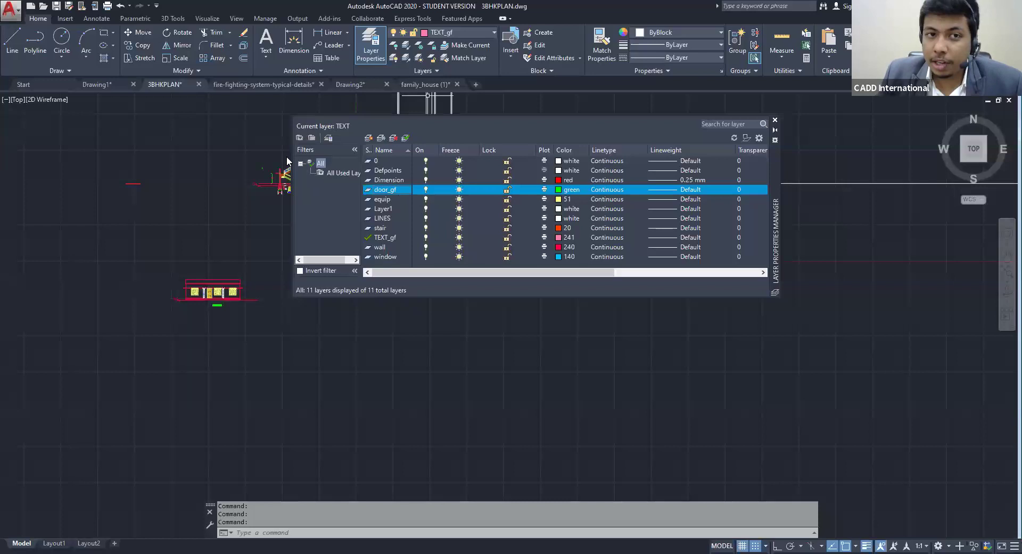
pyautogui.click(775, 120)
pyautogui.moveTo(614, 294); pyautogui.dragTo(614, 321, button='middle')
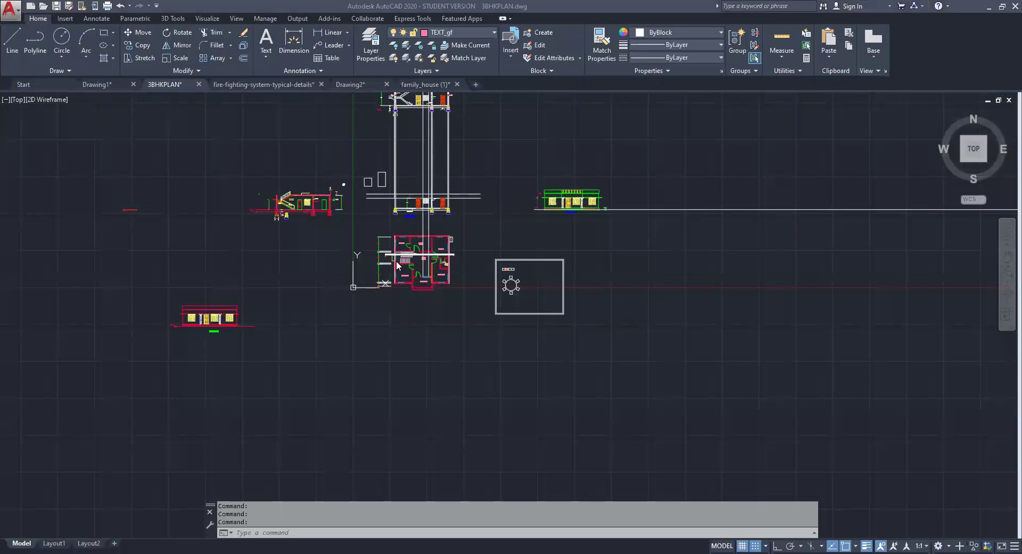
# Create a new layer group filter in the layer manager and name it Ground Floor
pyautogui.scroll(2, 449, 270)
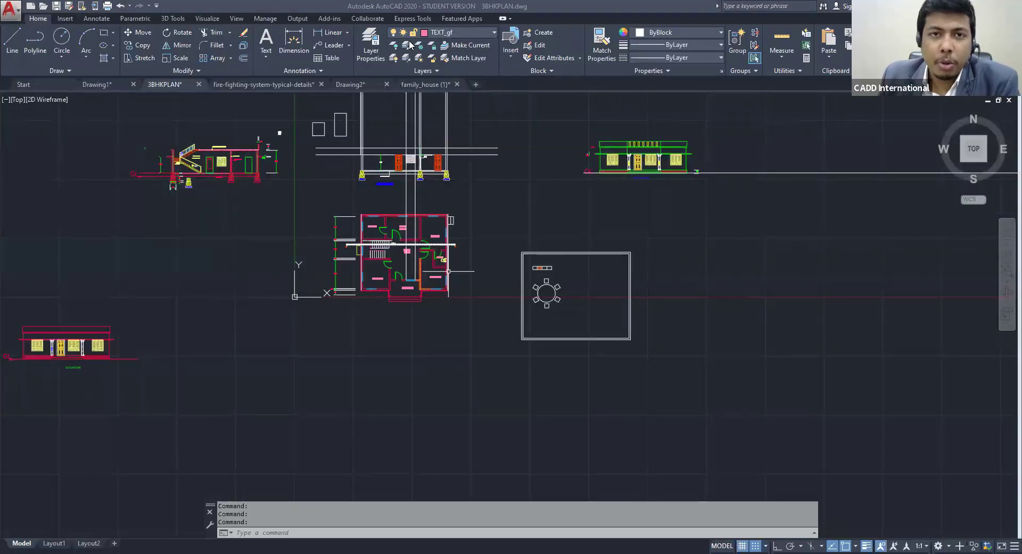
pyautogui.click(374, 47)
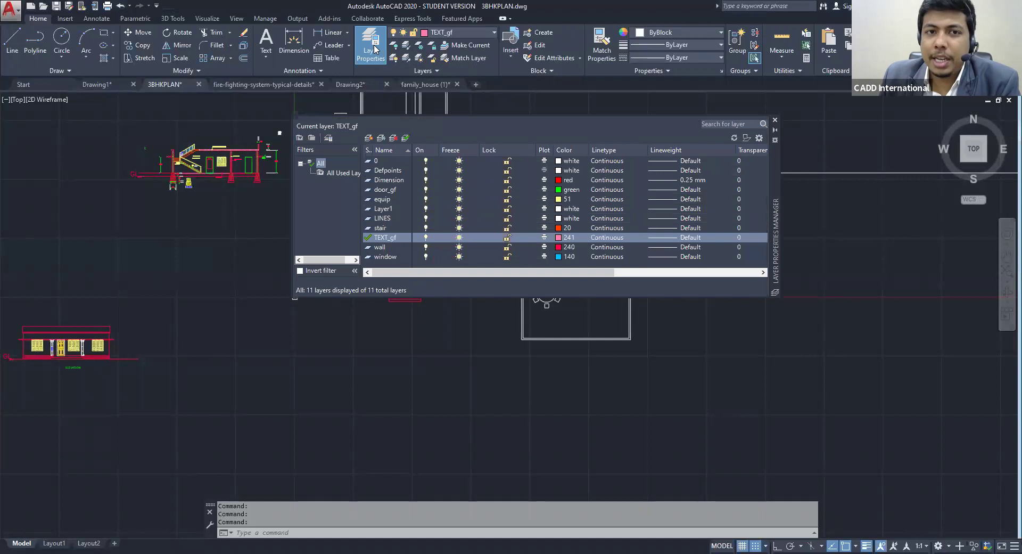
pyautogui.click(312, 138)
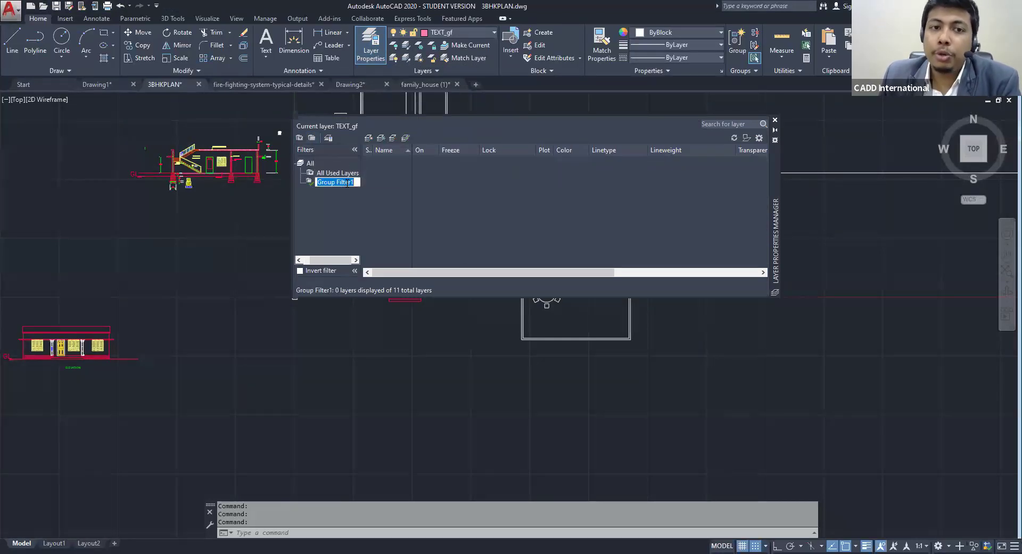
pyautogui.write('G')
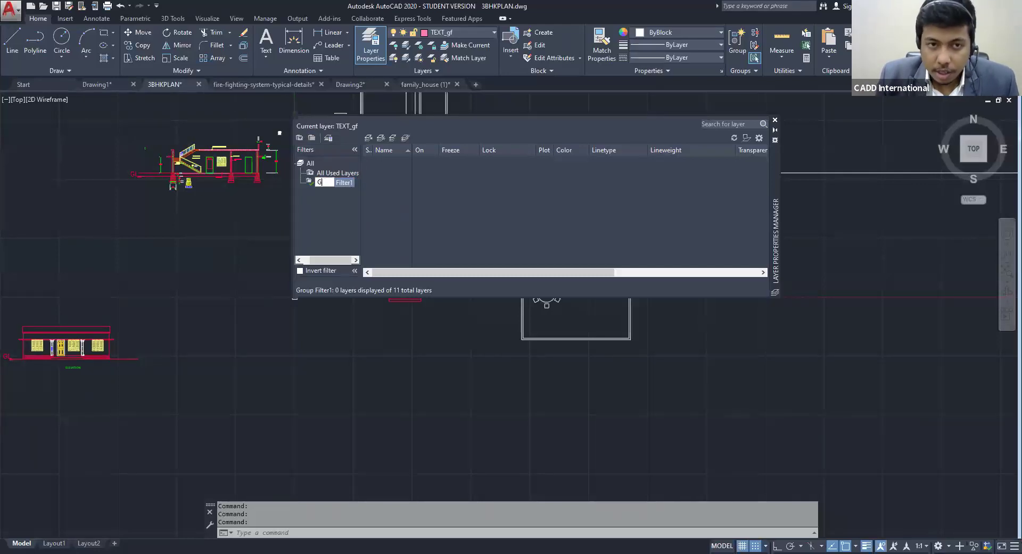
pyautogui.write('Fround ')
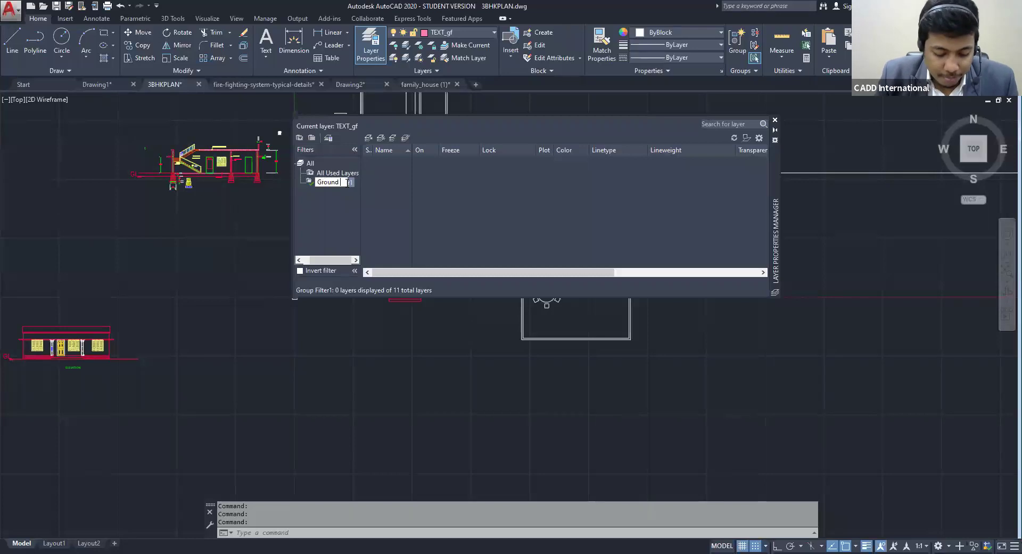
pyautogui.write('Floor')
pyautogui.press('Return')
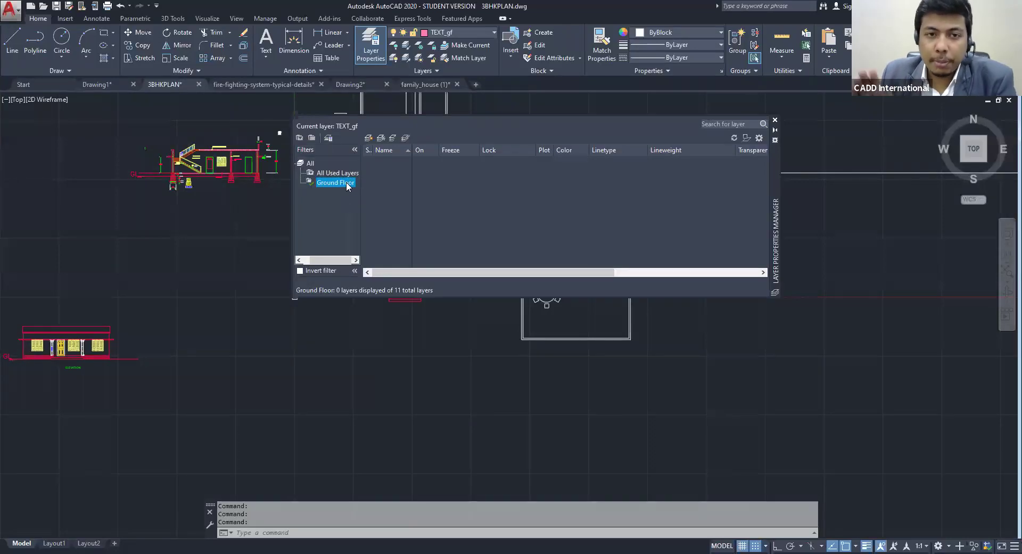
pyautogui.click(471, 195)
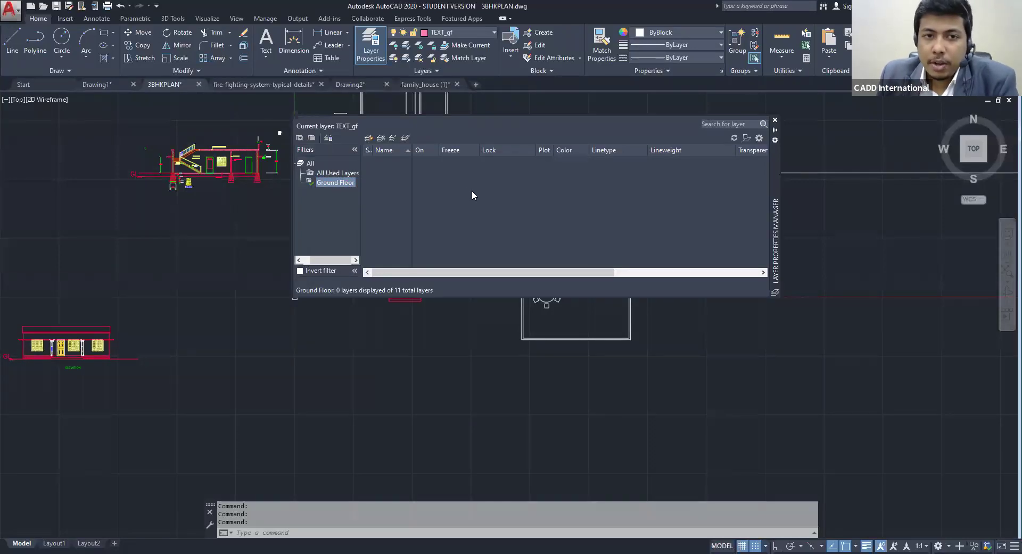
# Add the door_gf and TEXT_gf layers from all used layers to the Ground Floor group filter and display its contents
pyautogui.click(338, 174)
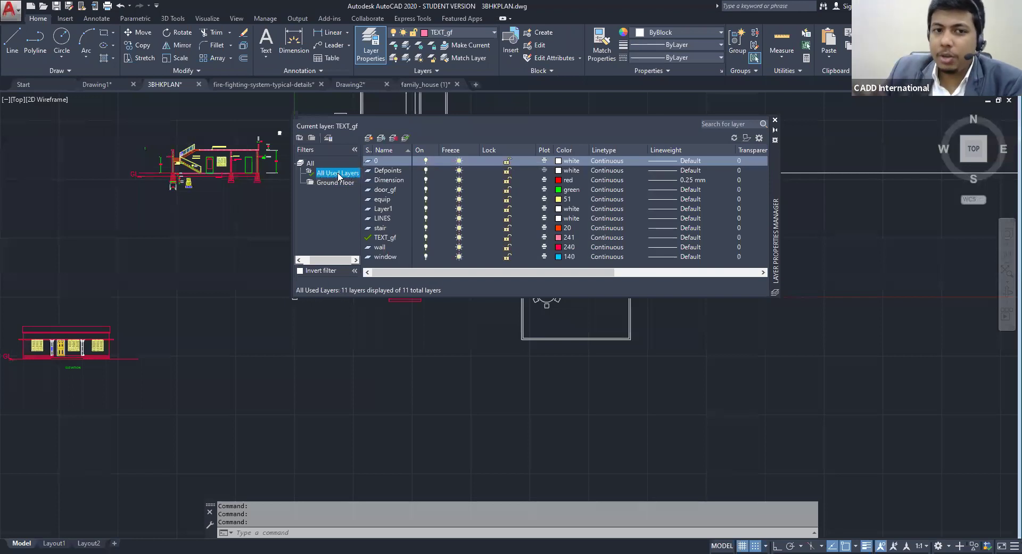
pyautogui.click(383, 190)
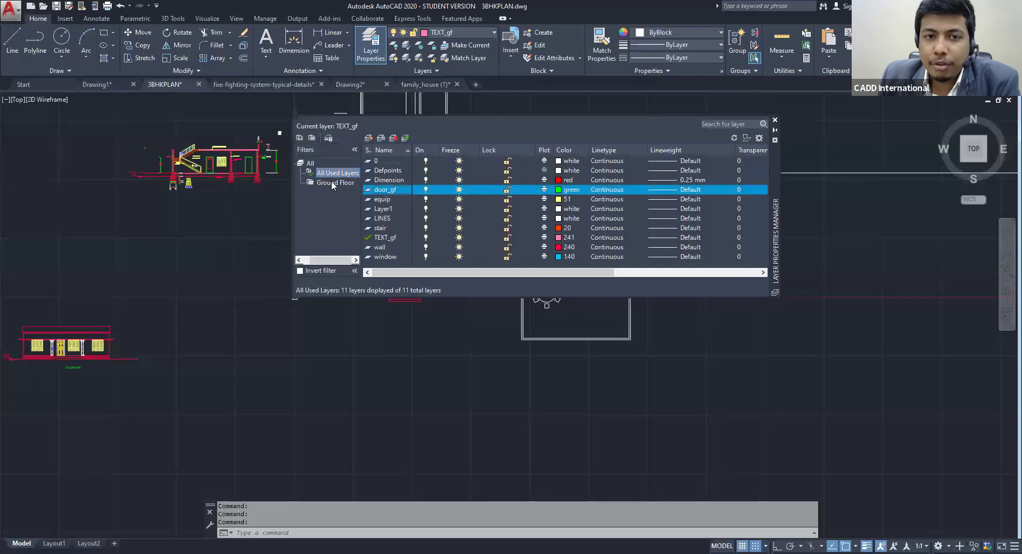
pyautogui.click(393, 238)
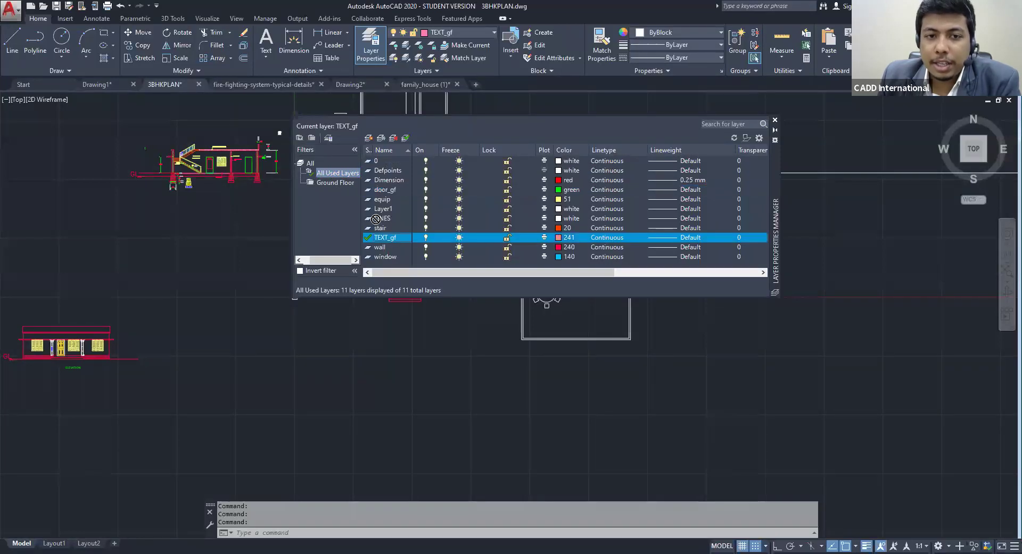
pyautogui.click(344, 184)
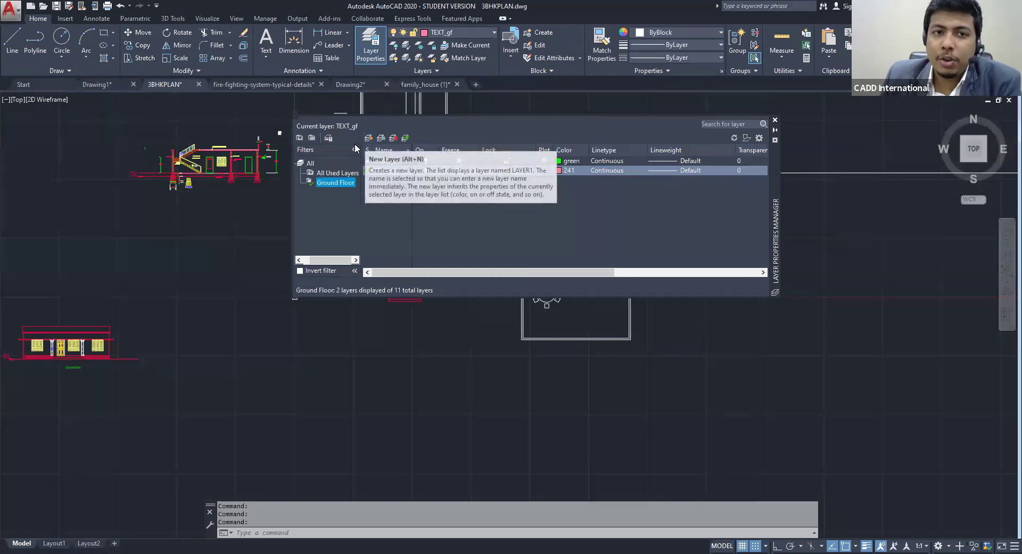
# Create another layer group filter and name it 1 st floor
pyautogui.click(312, 138)
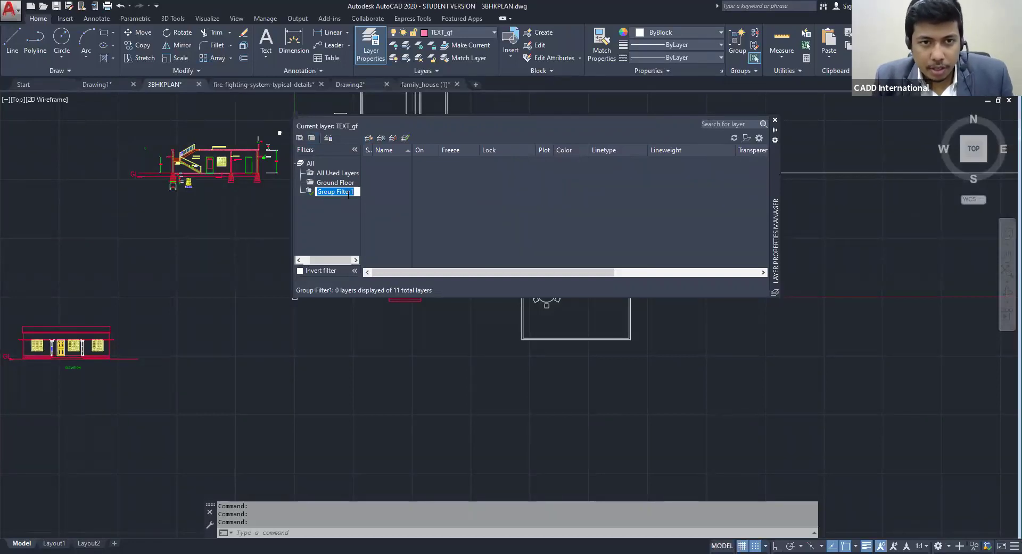
pyautogui.write('1 st  floor')
pyautogui.press('Return')
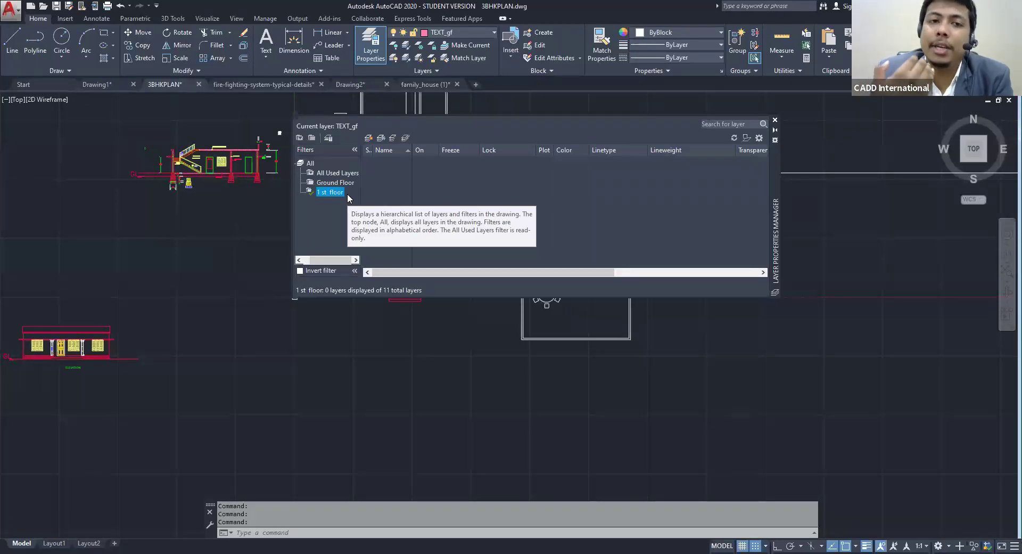
# Add the equip, window and wall layers from all used layers to the 1 st floor group filter
pyautogui.click(344, 173)
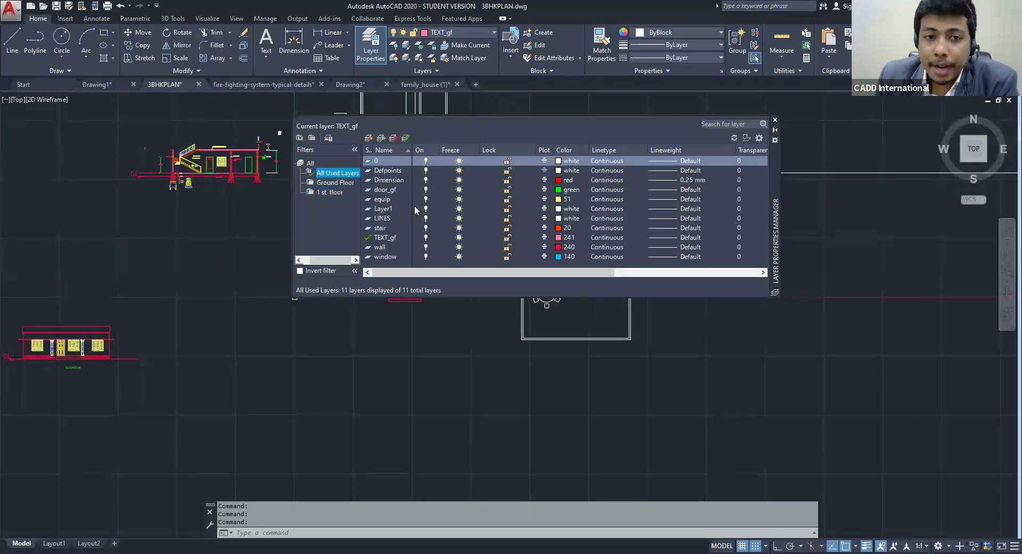
pyautogui.click(394, 199)
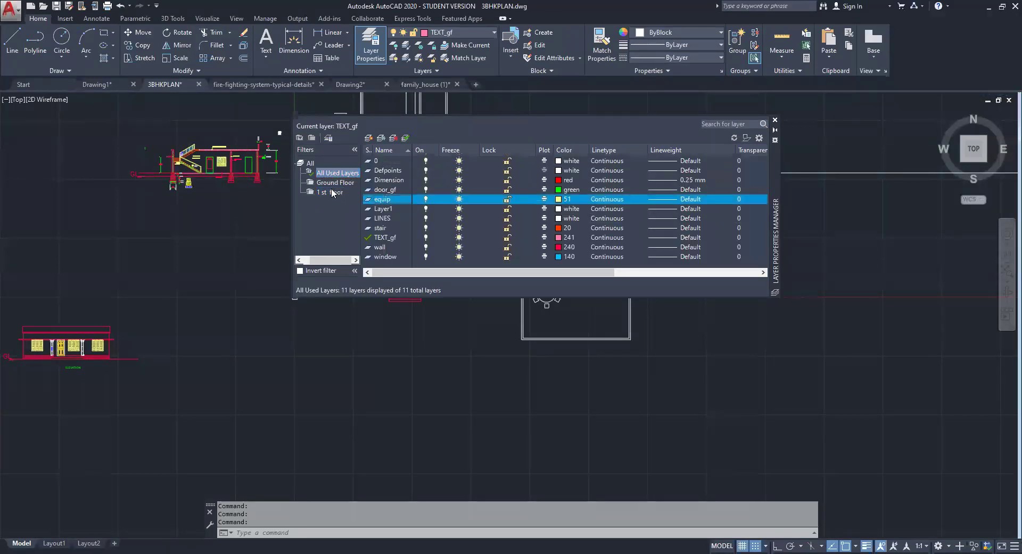
pyautogui.moveTo(389, 256)
pyautogui.mouseDown()
pyautogui.moveTo(338, 193)
pyautogui.moveTo(381, 251)
pyautogui.mouseUp()
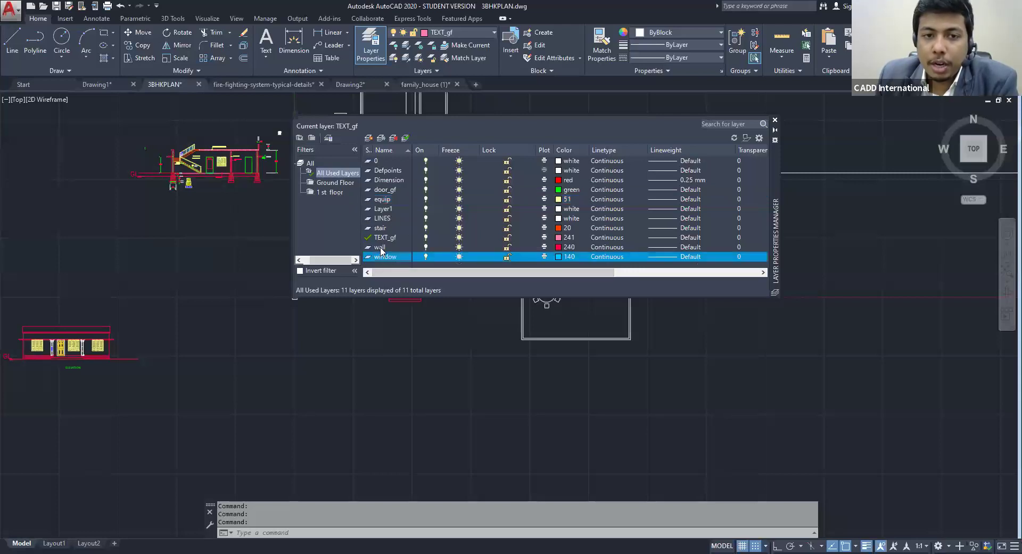
pyautogui.click(380, 248)
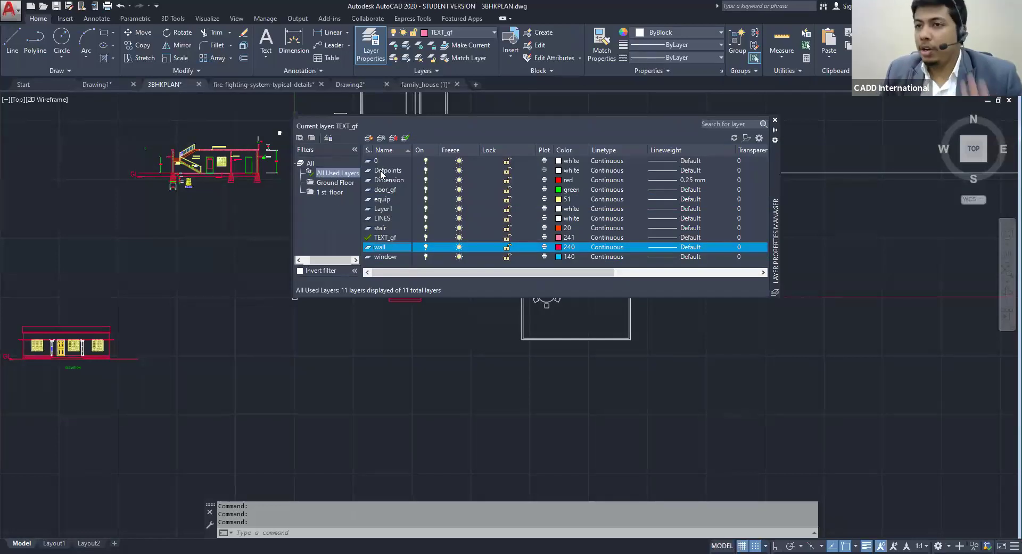
# Display the layers belonging to the Ground Floor group filter and examine their properties
pyautogui.click(346, 183)
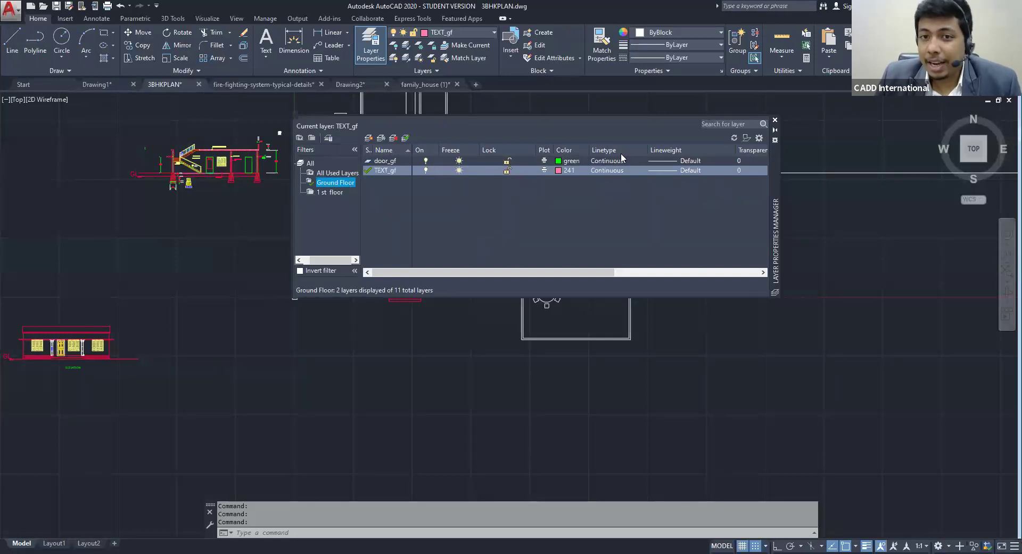
pyautogui.click(560, 153)
pyautogui.click(548, 149)
pyautogui.click(548, 149)
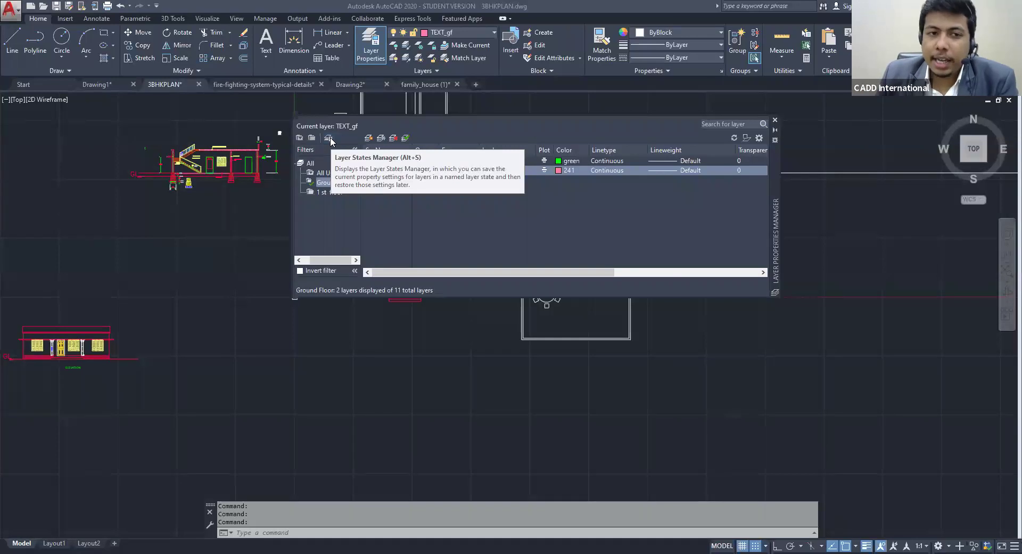
# Assign the round table and its chairs to the door_gf layer and set their colour to ByLayer
pyautogui.click(775, 120)
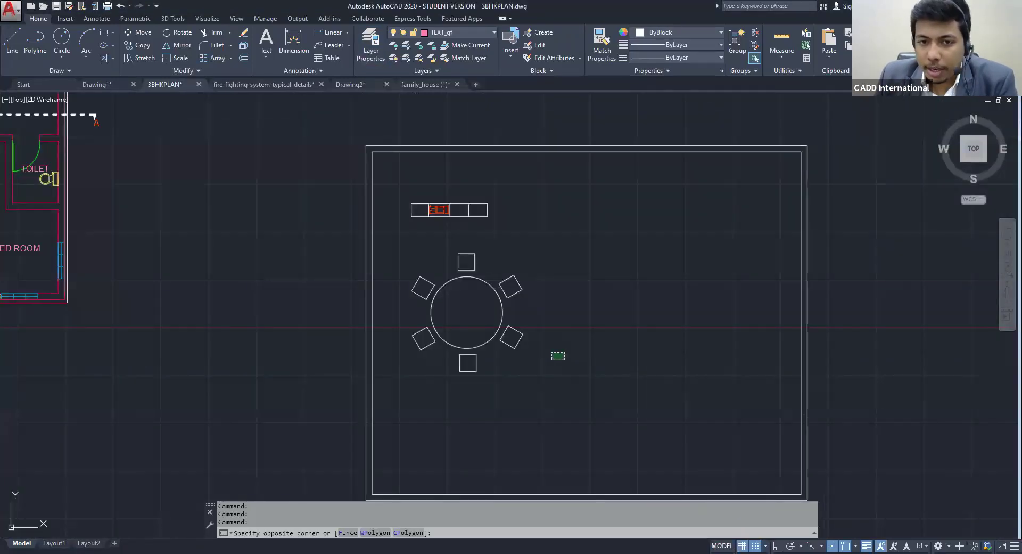
pyautogui.click(565, 368)
pyautogui.click(407, 247)
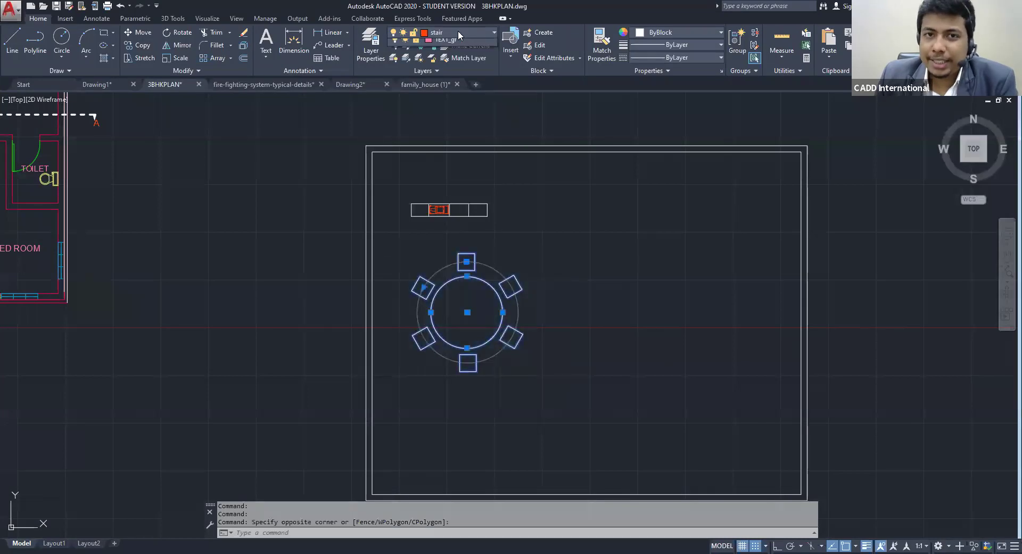
pyautogui.press('Escape')
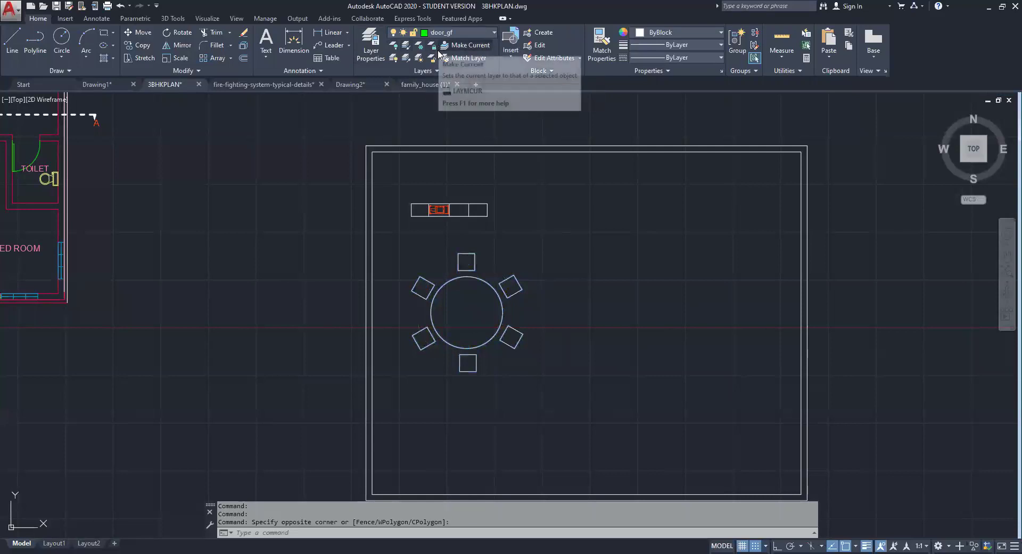
pyautogui.click(653, 30)
pyautogui.click(658, 47)
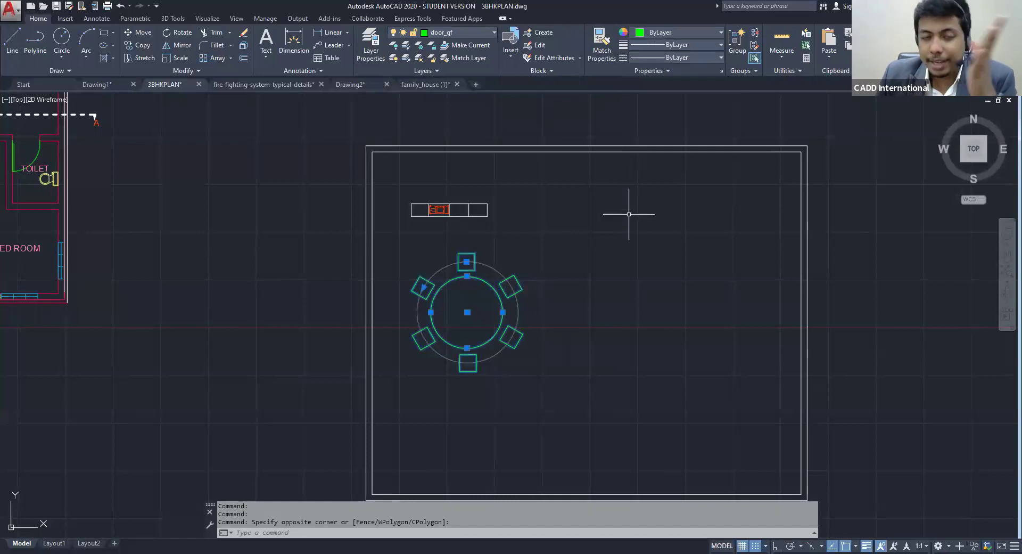
pyautogui.press('Escape')
pyautogui.press('Escape')
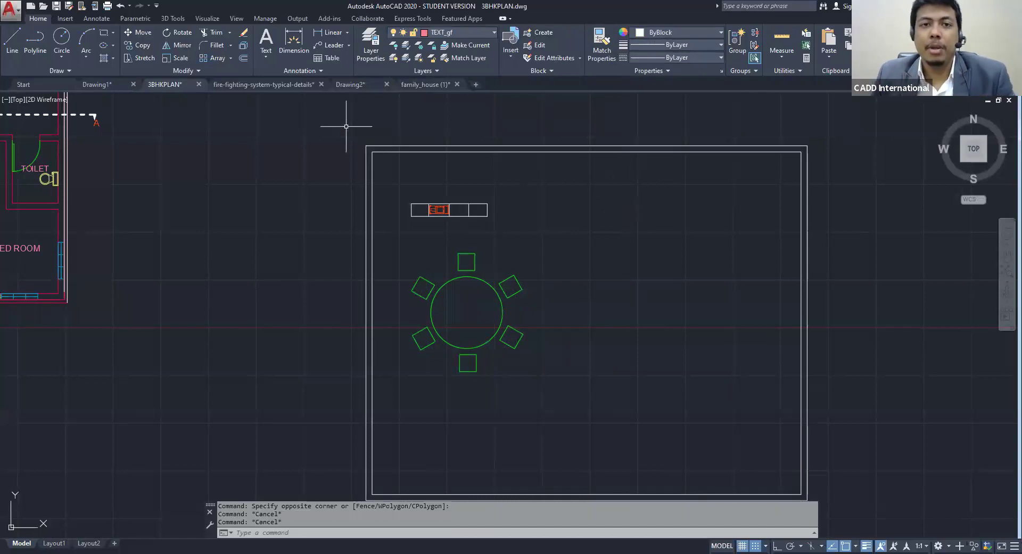
# Display all used layers of the 3BHKPLAN drawing and examine their properties
pyautogui.click(380, 50)
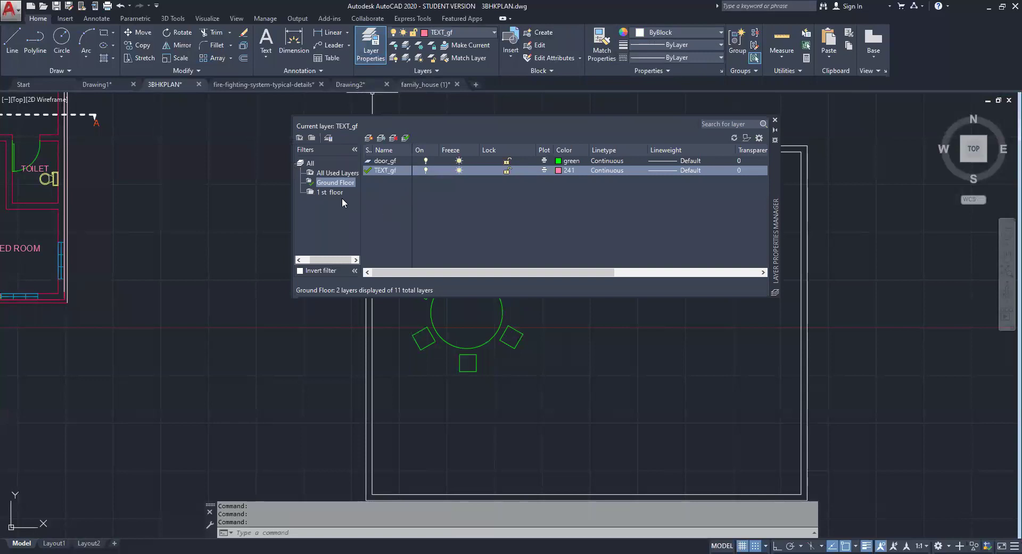
pyautogui.click(323, 174)
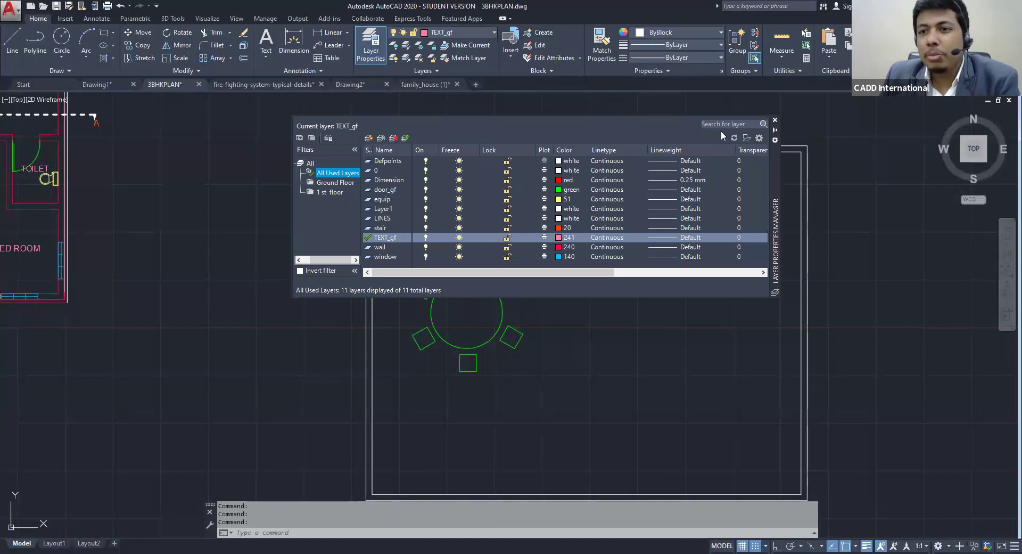
pyautogui.click(775, 130)
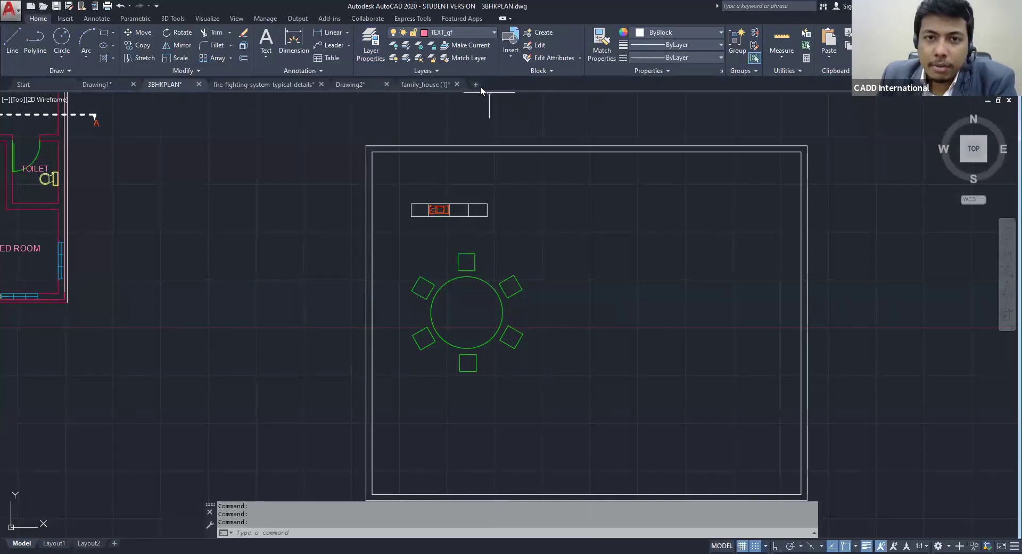
# Create a new blank drawing and examine its layers in the layer properties
pyautogui.click(477, 85)
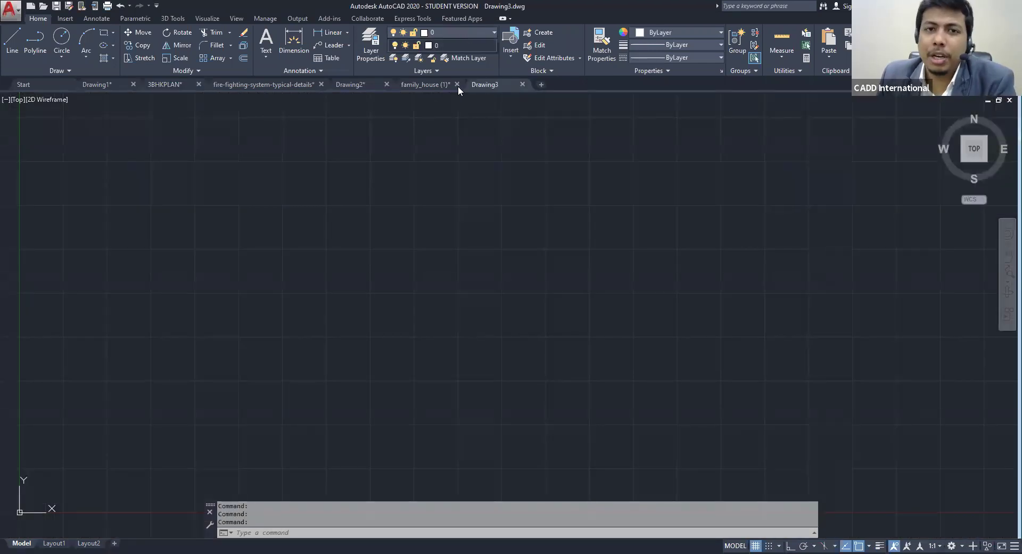
pyautogui.click(362, 48)
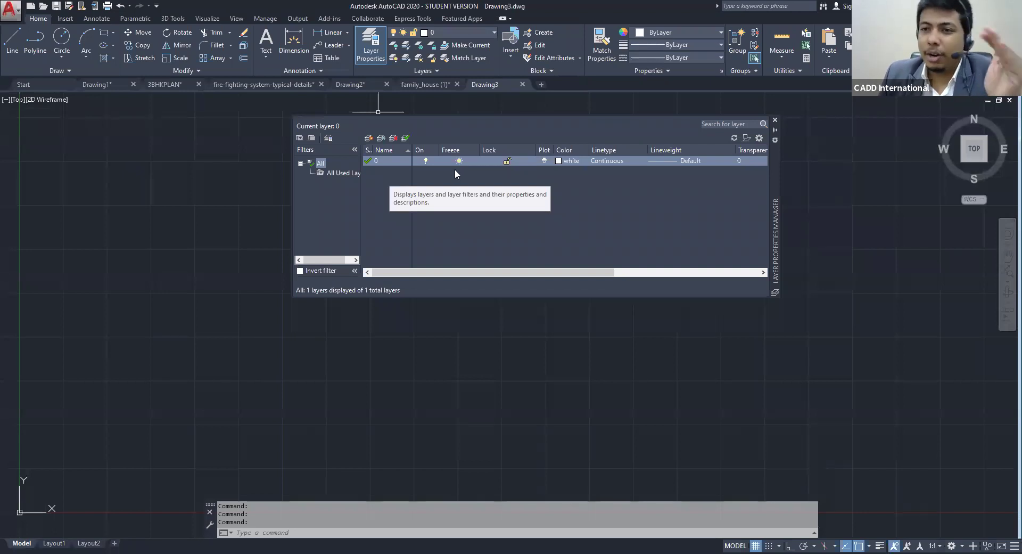
pyautogui.click(775, 120)
# Compare the layer list of the 3BHKPLAN drawing with that of Drawing3 and return to 3BHKPLAN
pyautogui.click(432, 83)
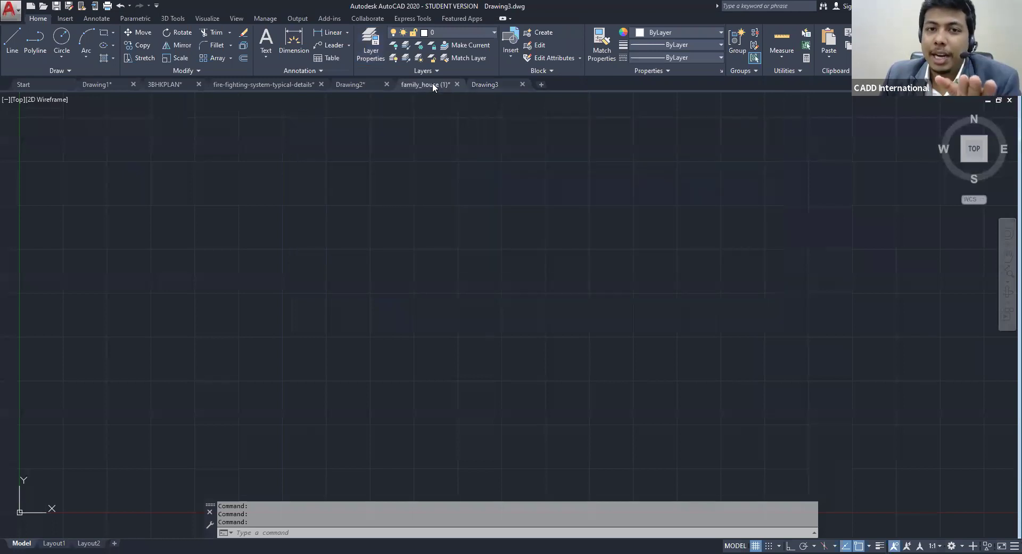
pyautogui.click(483, 85)
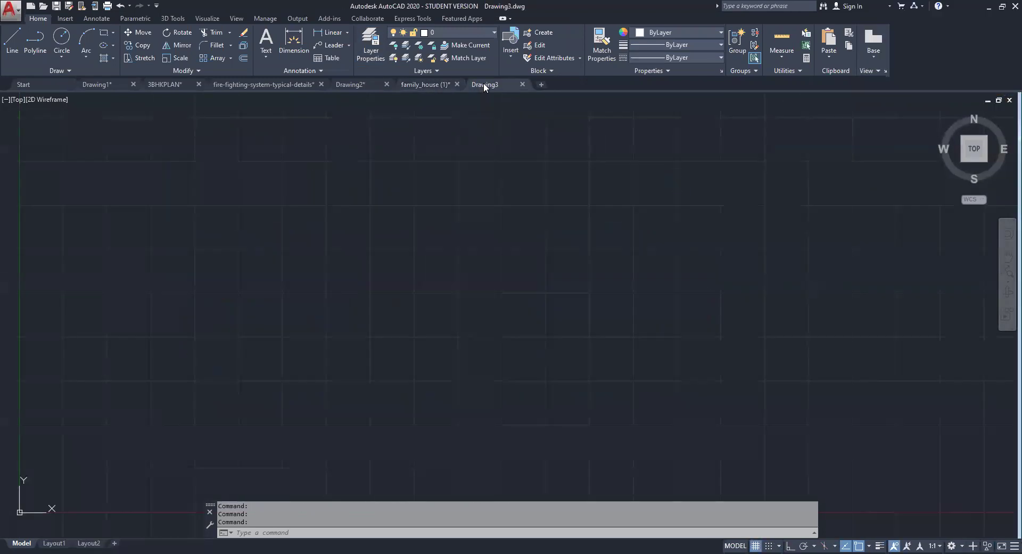
pyautogui.click(170, 84)
pyautogui.click(436, 33)
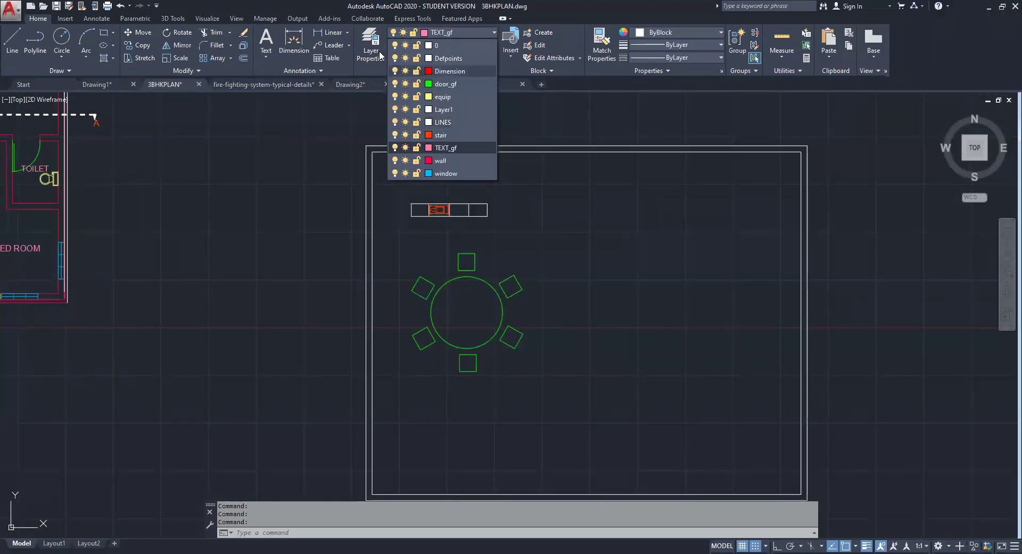
pyautogui.click(485, 83)
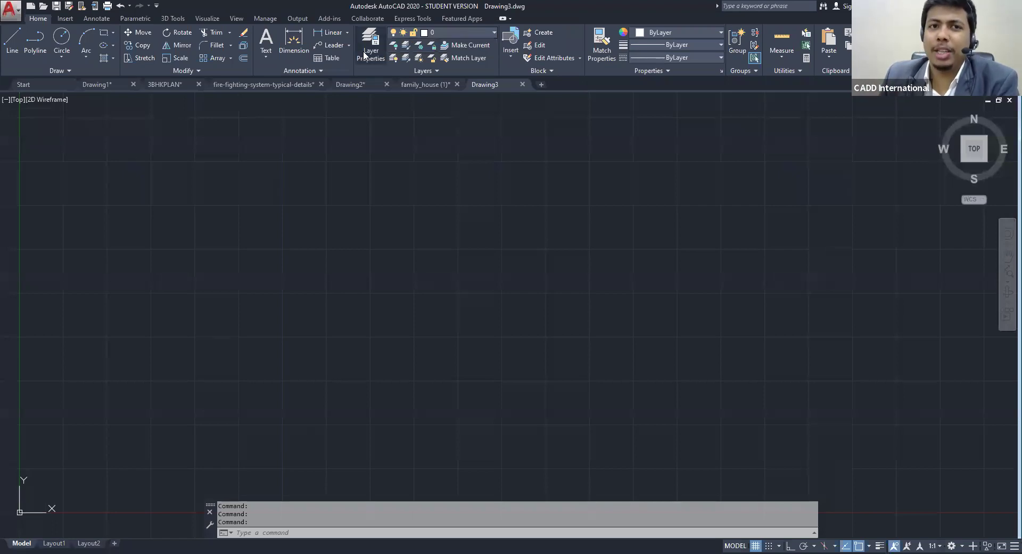
pyautogui.click(165, 84)
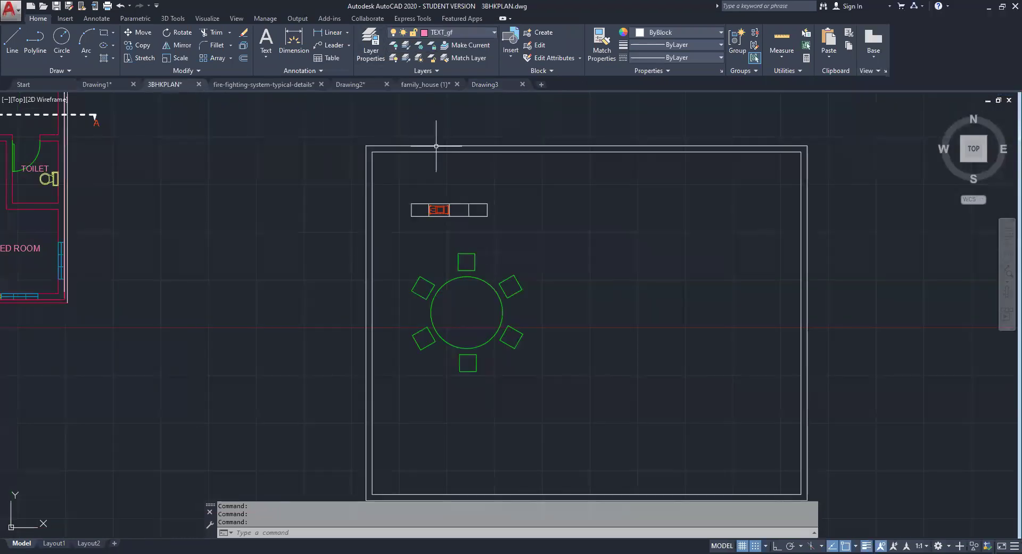
# Save the current layer settings as a new layer state named villa layers_ with the description aQEDRTYUWETY67R
pyautogui.click(372, 56)
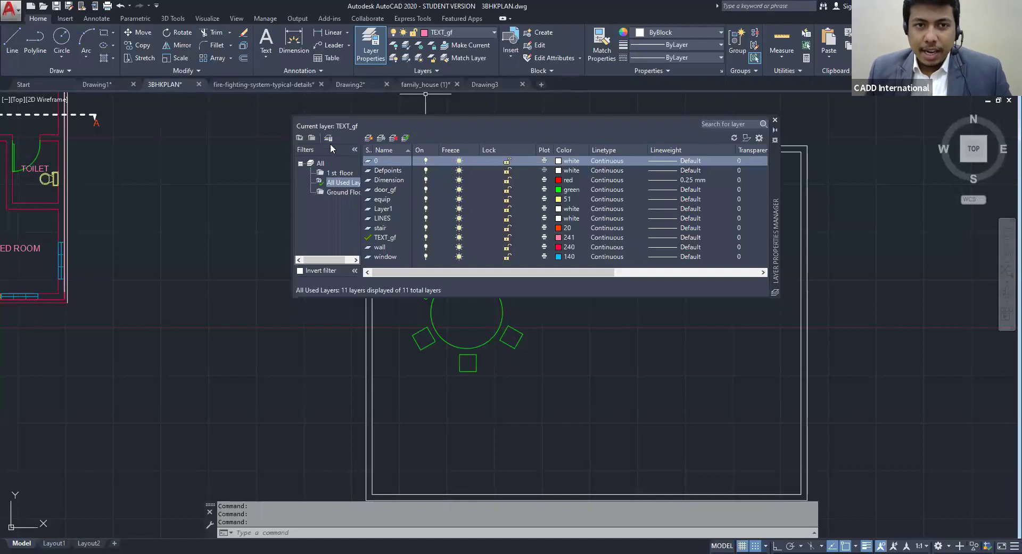
pyautogui.press('ctrl')
pyautogui.press('ctrl')
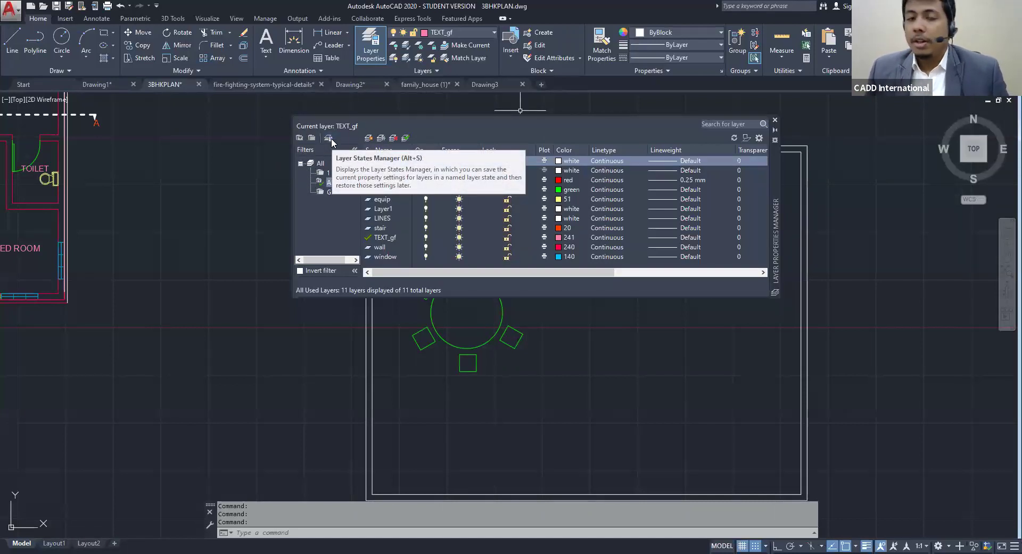
pyautogui.press('ctrl')
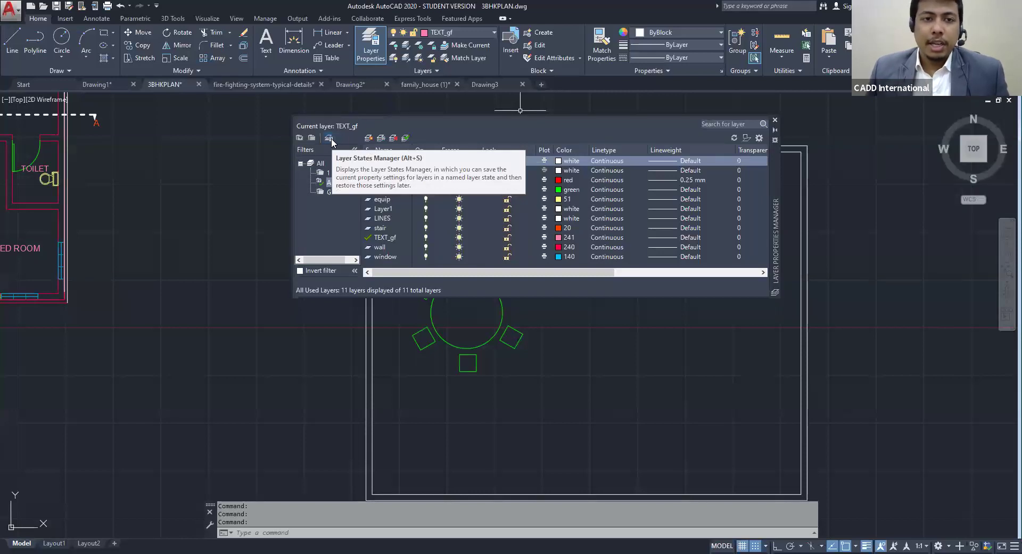
pyautogui.click(329, 139)
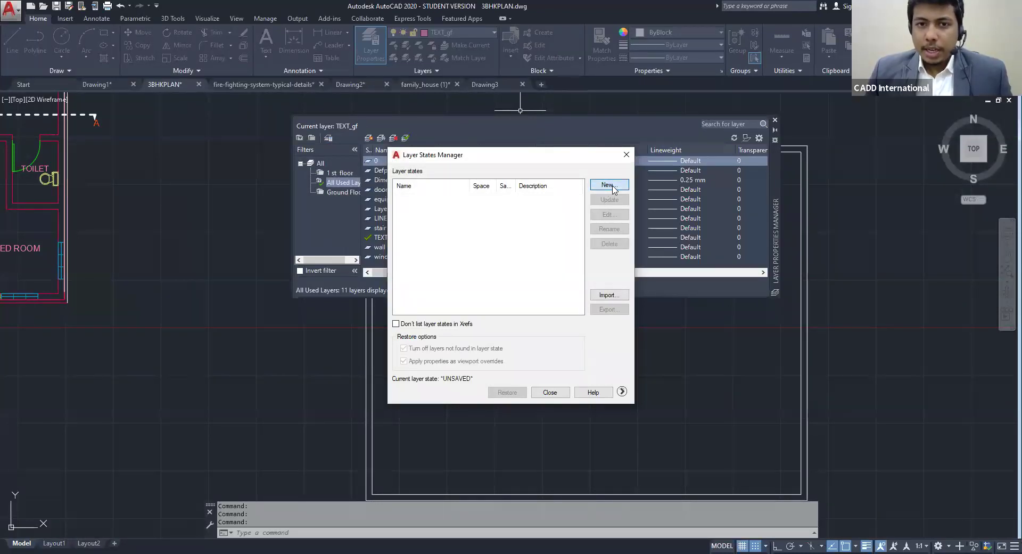
pyautogui.click(614, 190)
pyautogui.write('villa la')
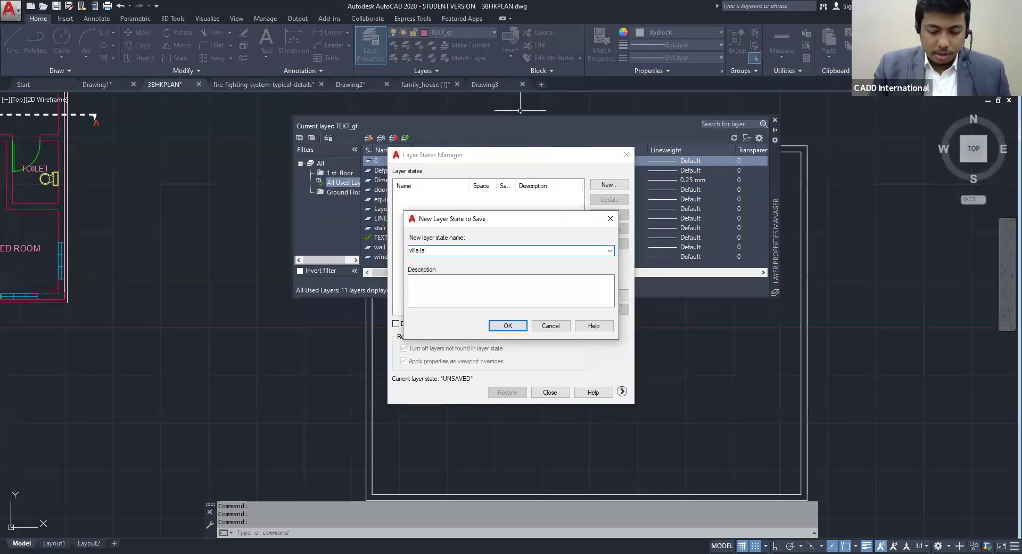
pyautogui.write('yr')
pyautogui.press('BackSpace')
pyautogui.write('ers_')
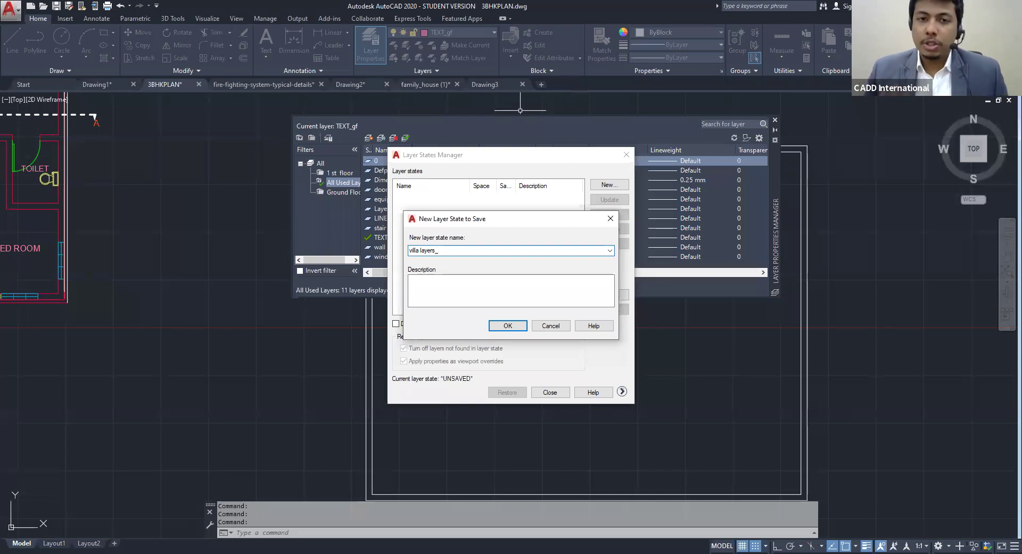
pyautogui.click(511, 290)
pyautogui.write('aQEDRTYUWETY67R')
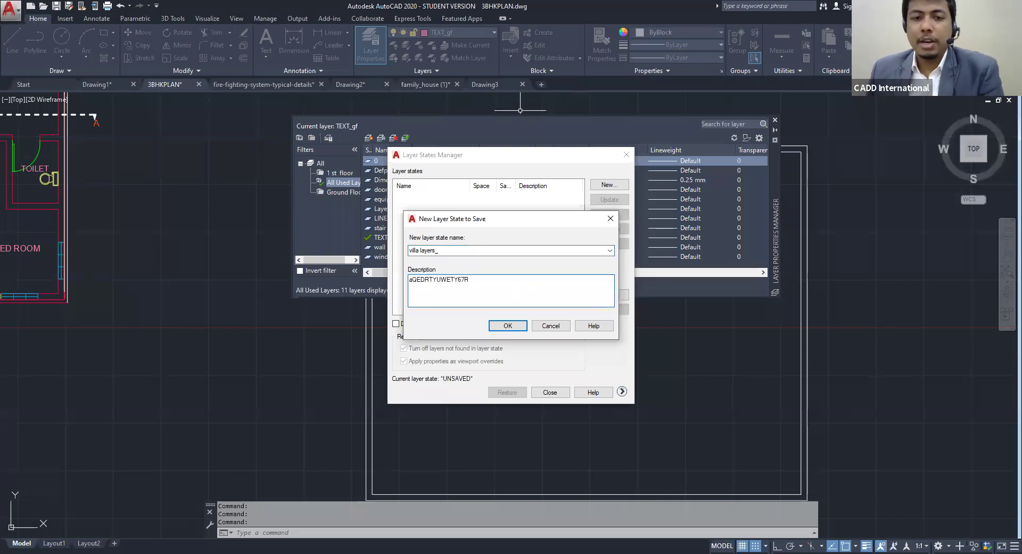
pyautogui.click(499, 325)
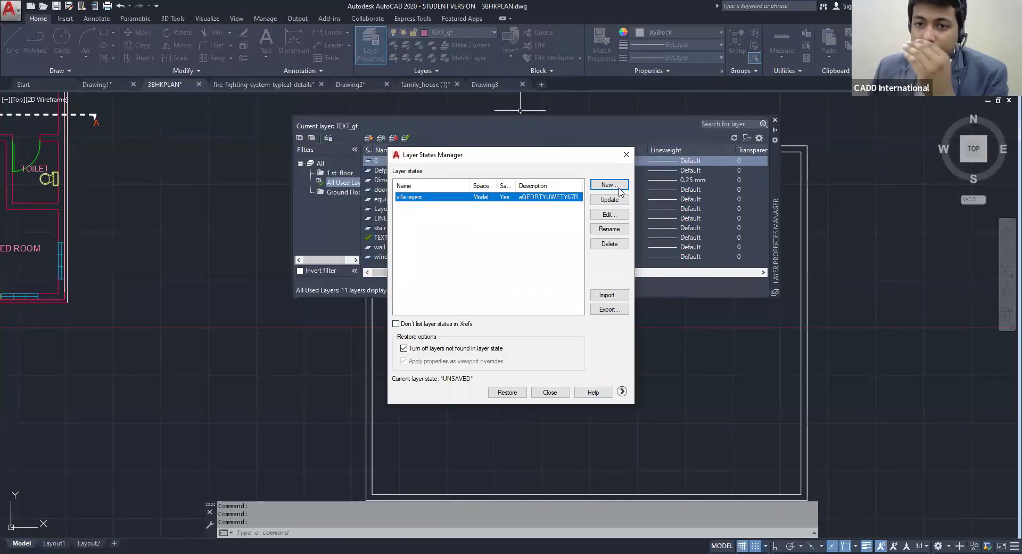
# Examine the layers and properties stored in the villa layers_ state and the option to rename it
pyautogui.click(611, 215)
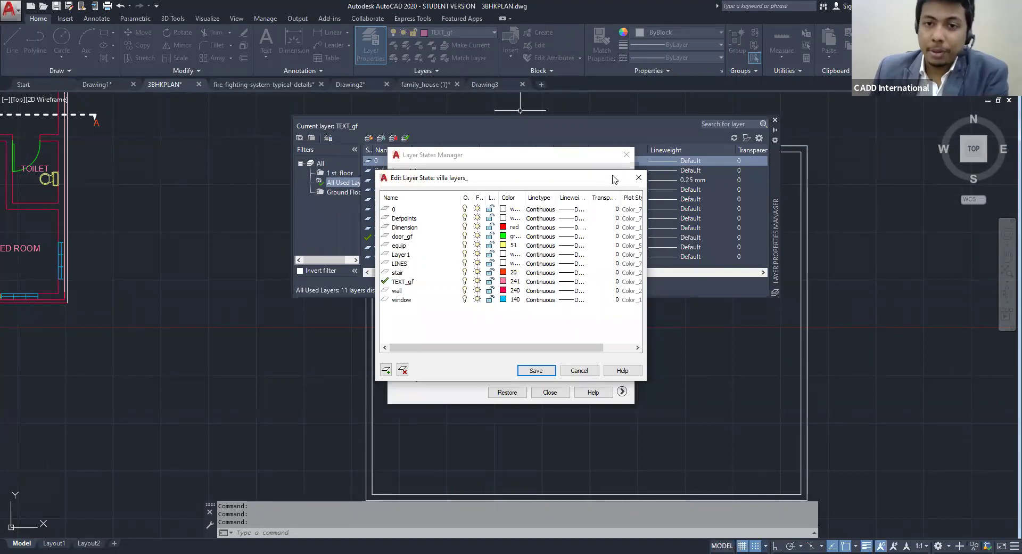
pyautogui.click(639, 178)
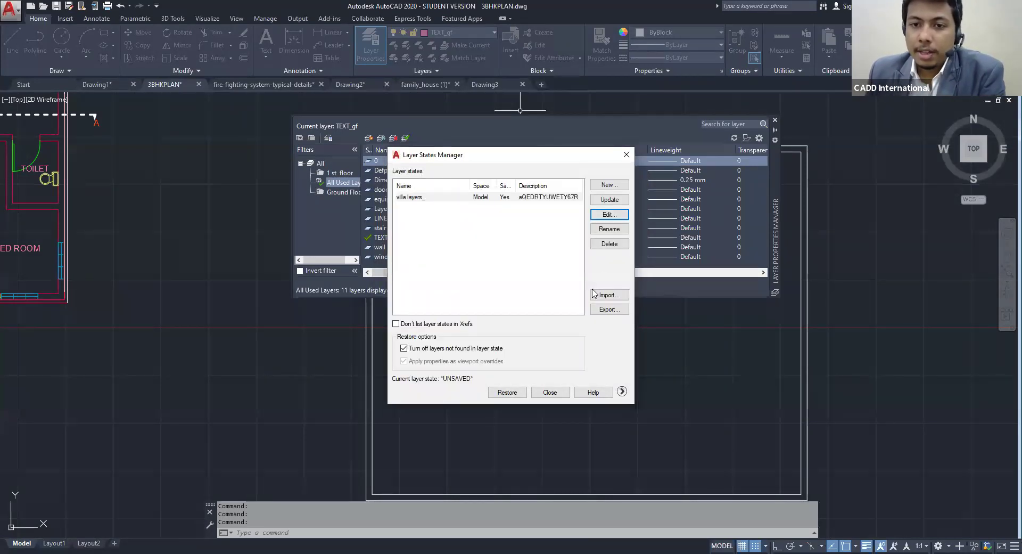
pyautogui.click(519, 239)
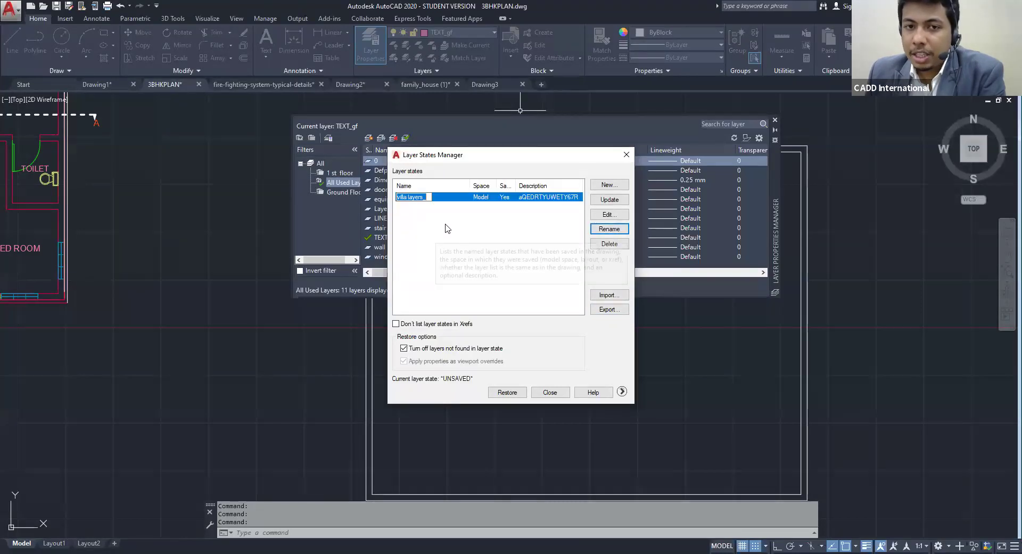
pyautogui.click(486, 213)
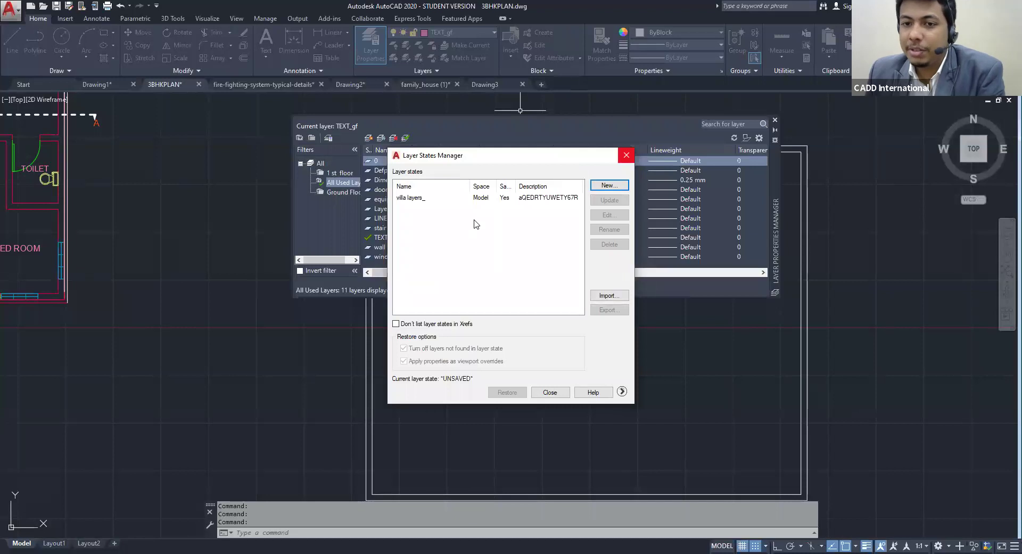
# Export the villa layers_ state to the Desktop as villa layers_.las and close the Layer States Manager
pyautogui.click(406, 198)
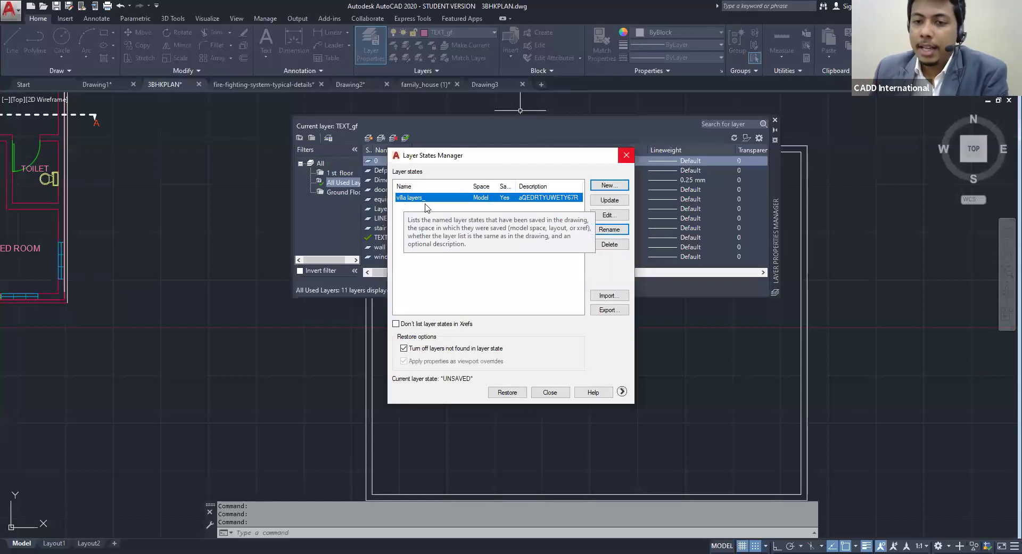
pyautogui.click(609, 310)
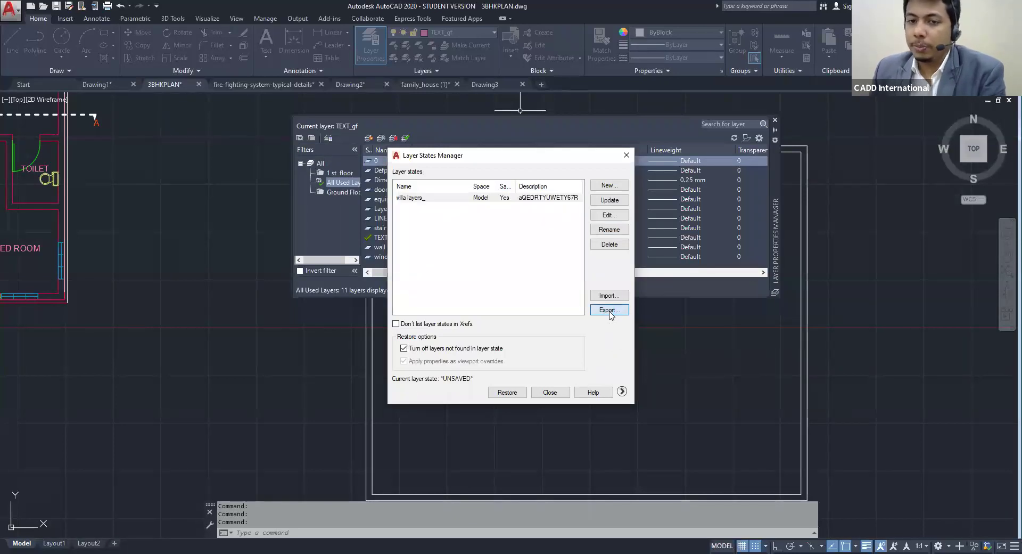
pyautogui.click(375, 259)
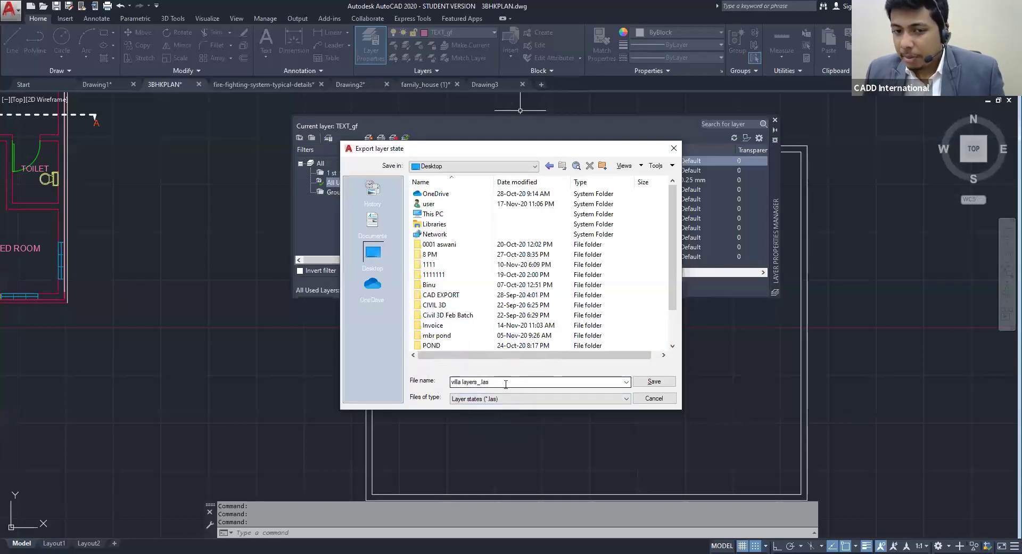
pyautogui.click(501, 399)
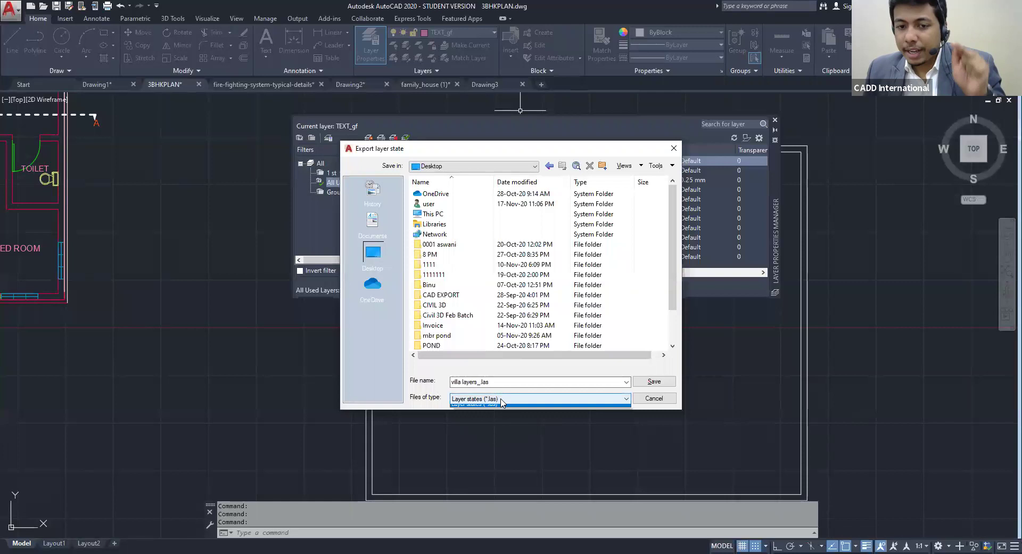
pyautogui.click(501, 399)
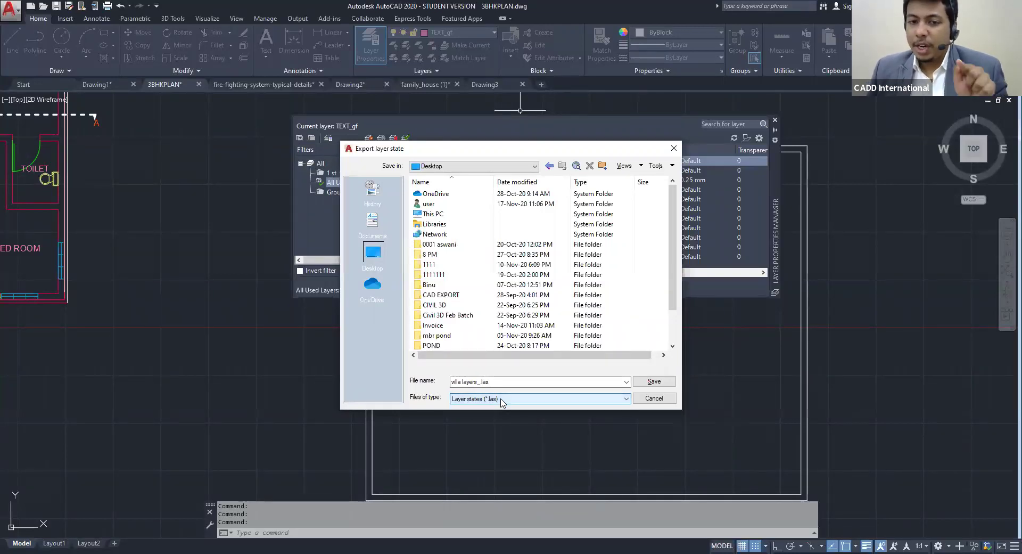
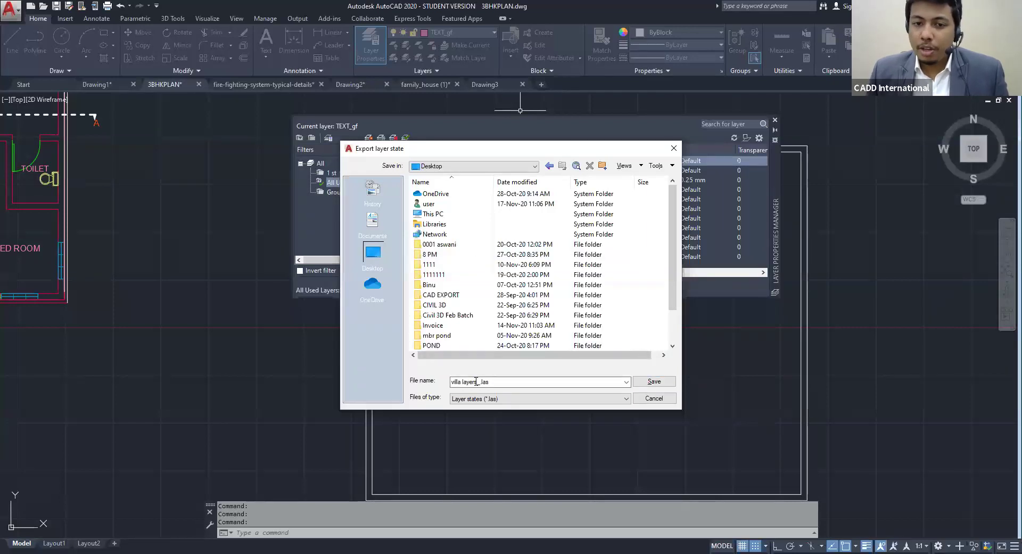
pyautogui.click(653, 383)
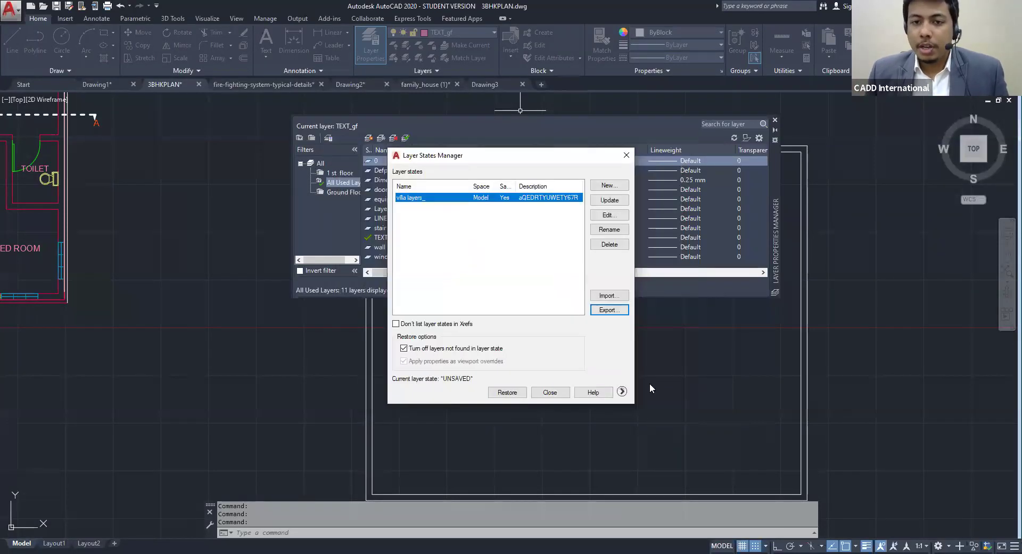
pyautogui.click(550, 391)
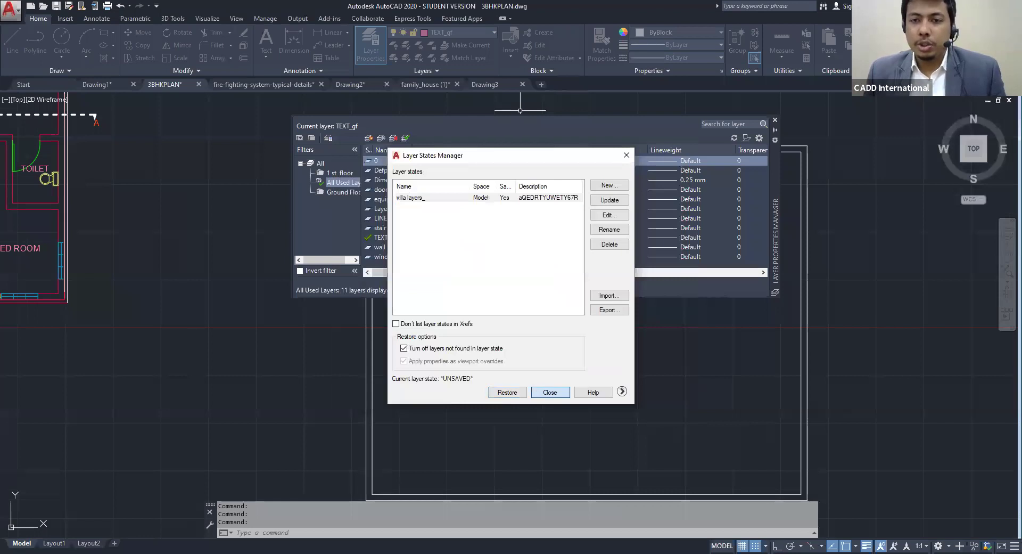
# Close the layer list of 3BHKPLAN, switch to Drawing3 and open its Layer States Manager
pyautogui.click(775, 121)
pyautogui.click(484, 85)
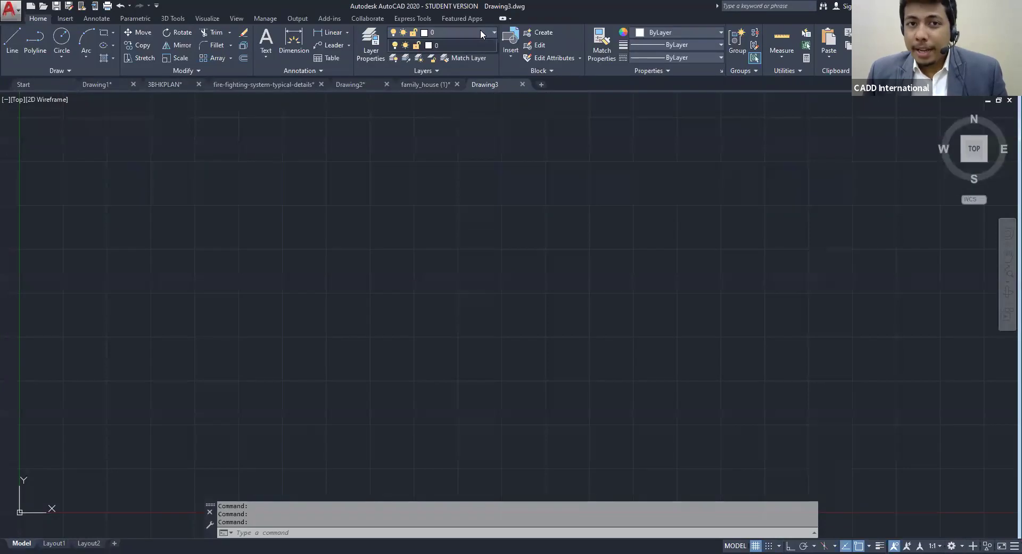
pyautogui.click(369, 56)
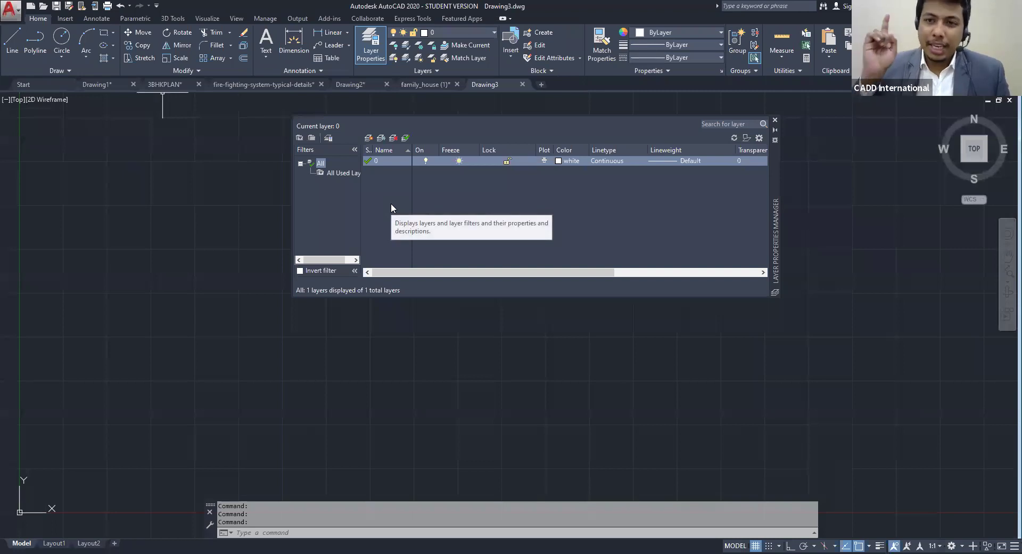
pyautogui.click(327, 139)
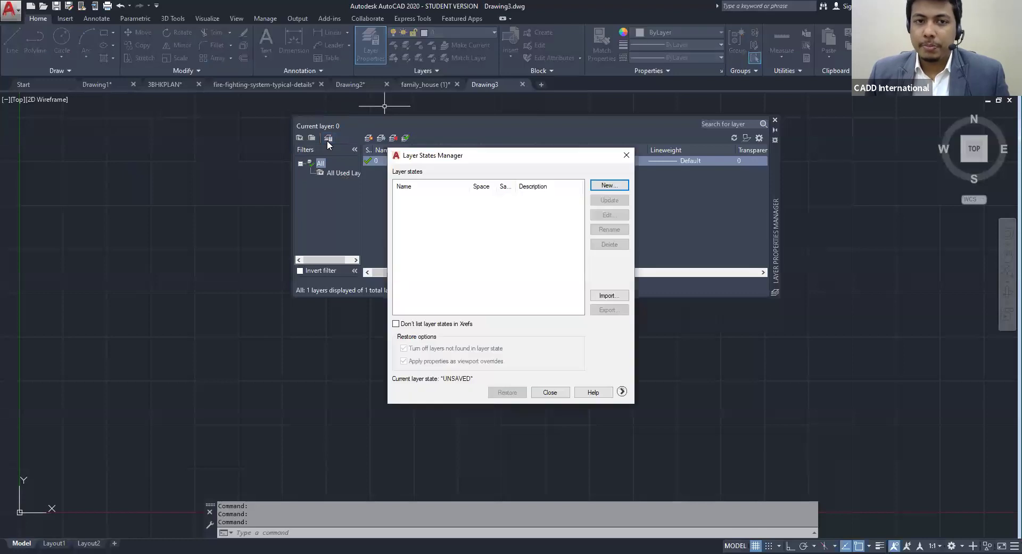
# Import the layer state file villa layers_.las from the Desktop and restore its layers in Drawing3
pyautogui.click(613, 297)
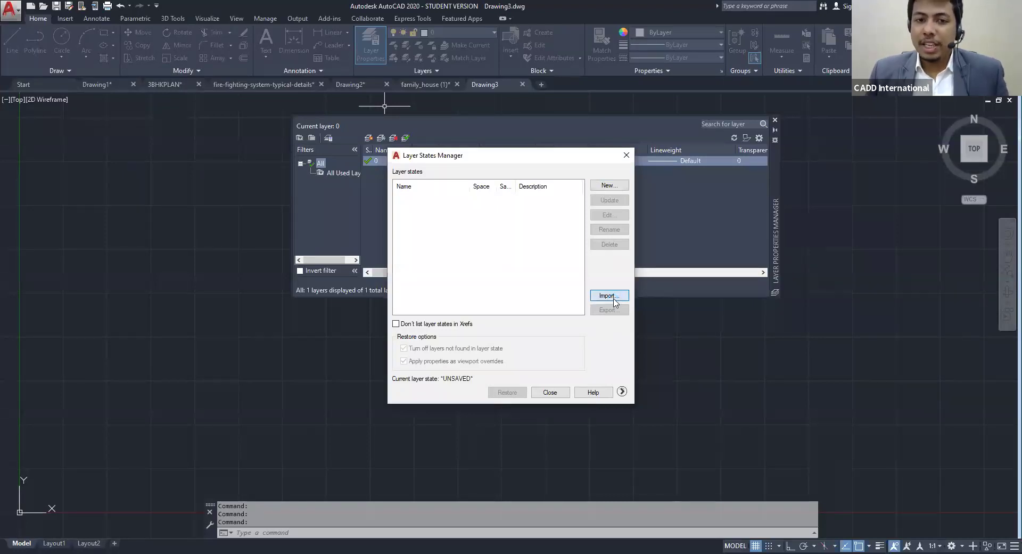
pyautogui.click(468, 306)
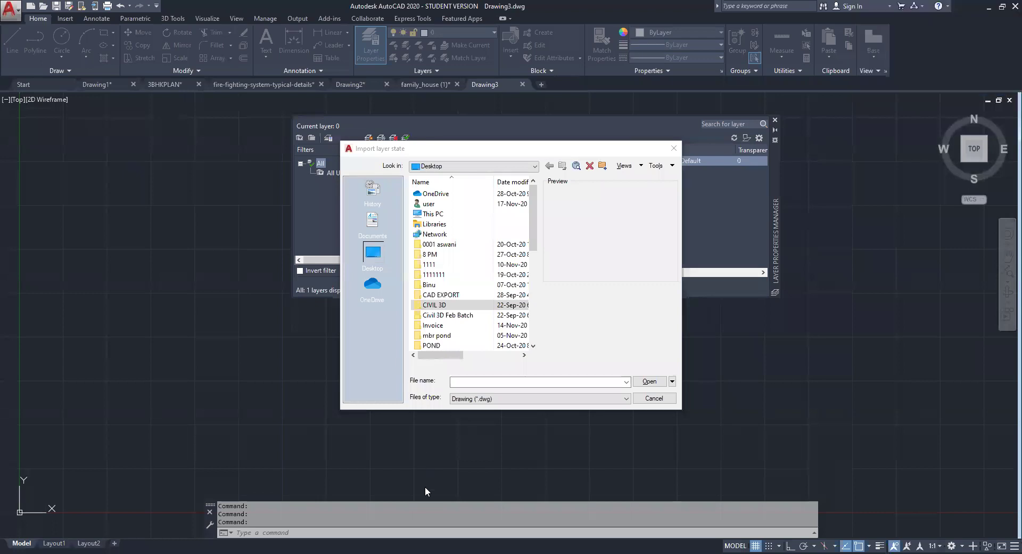
pyautogui.click(543, 401)
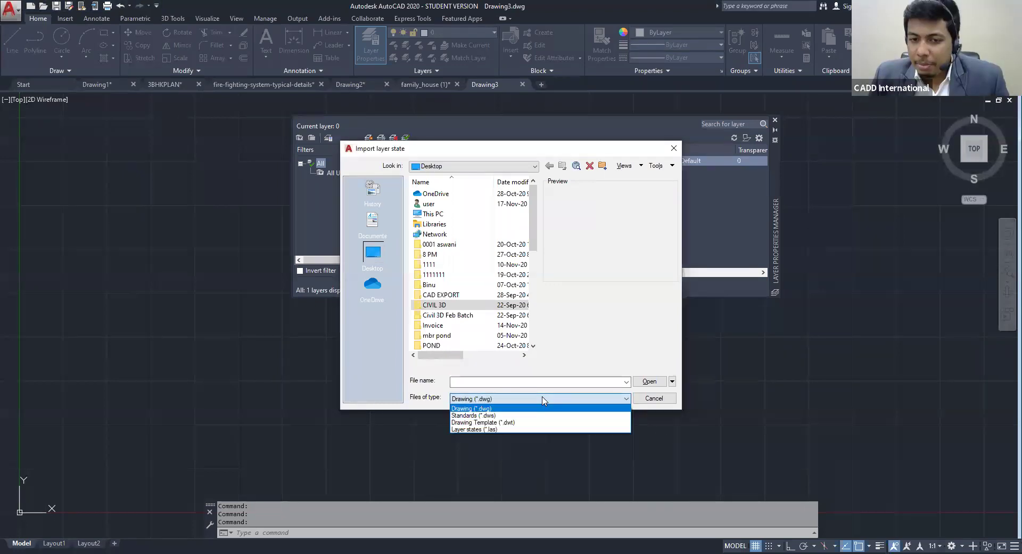
pyautogui.click(506, 430)
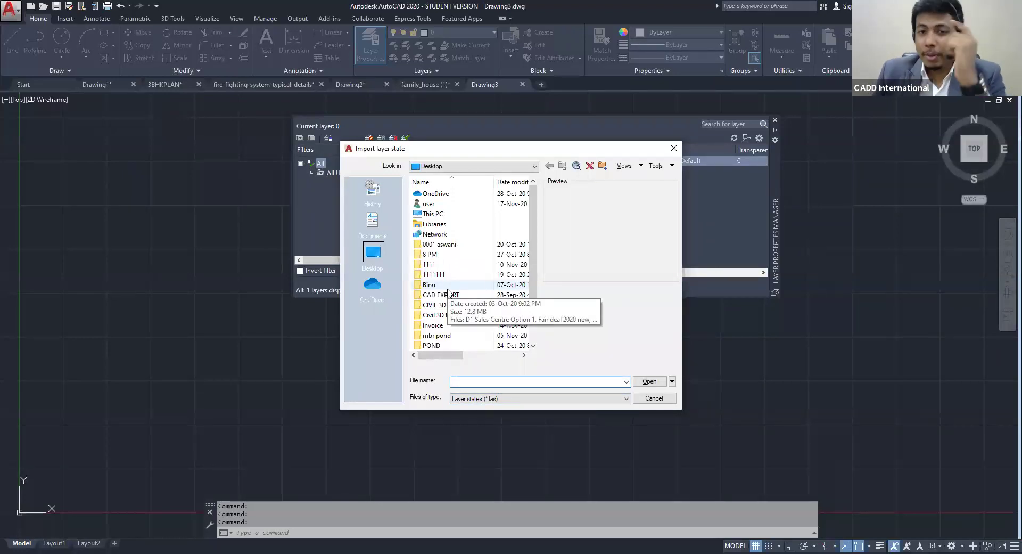
pyautogui.click(495, 398)
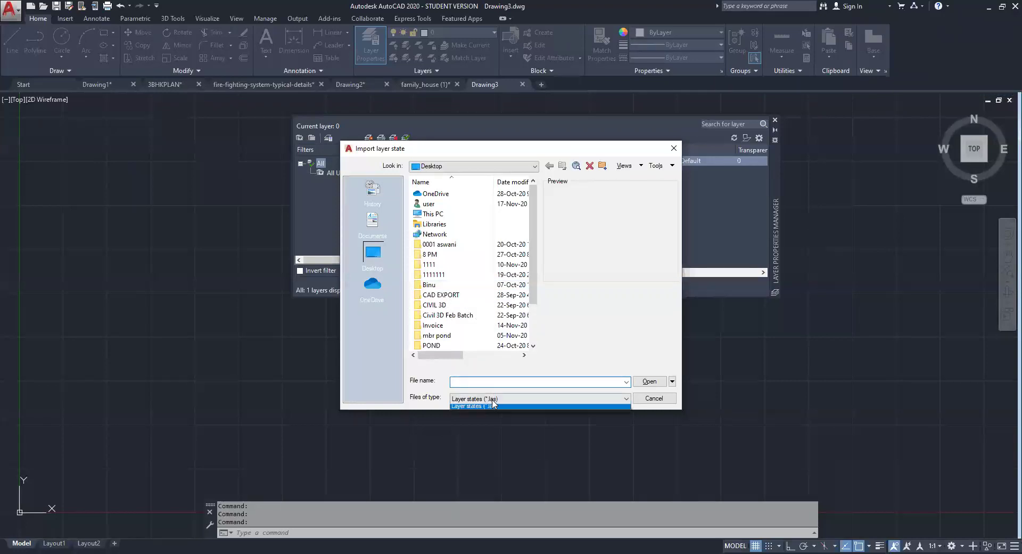
pyautogui.click(479, 409)
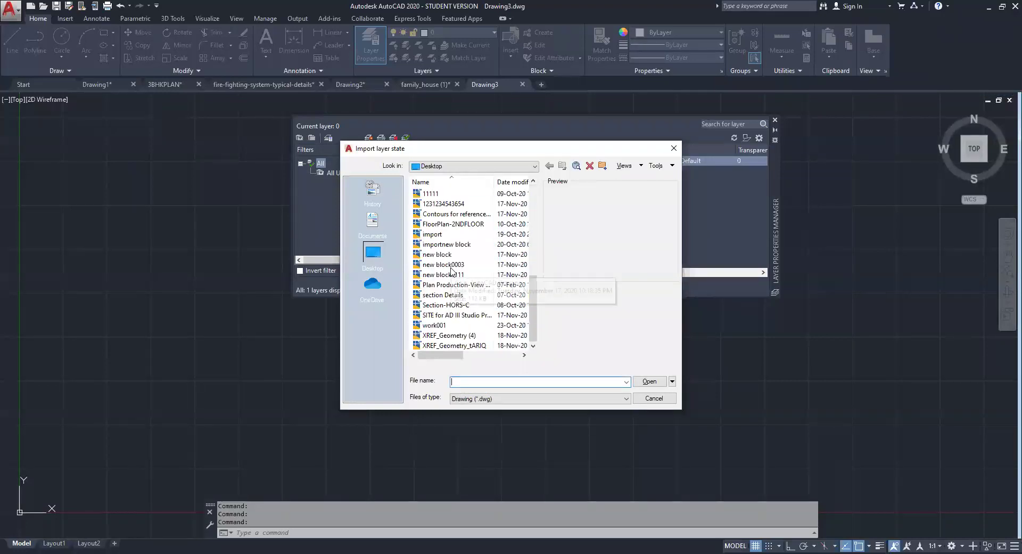
pyautogui.click(495, 398)
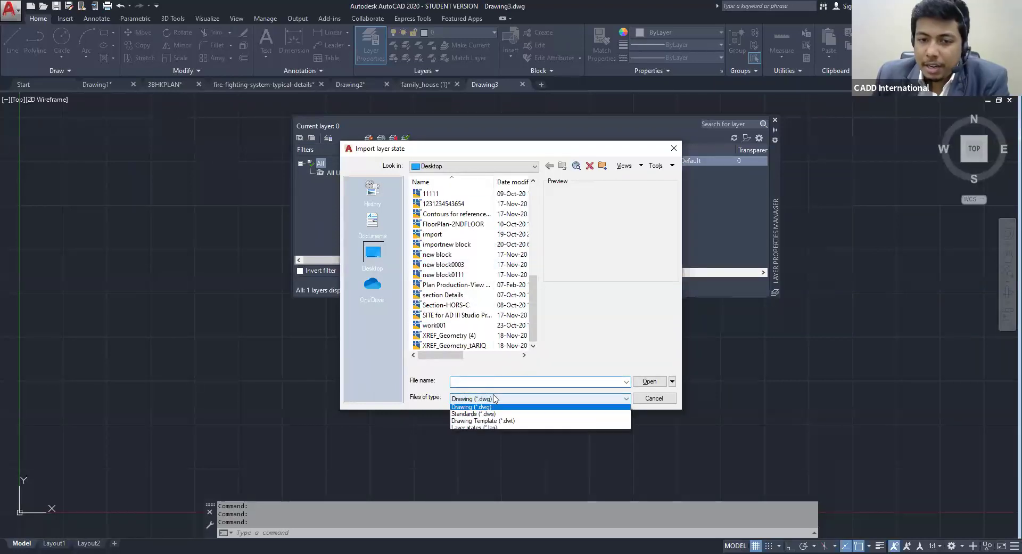
pyautogui.click(497, 430)
pyautogui.click(449, 346)
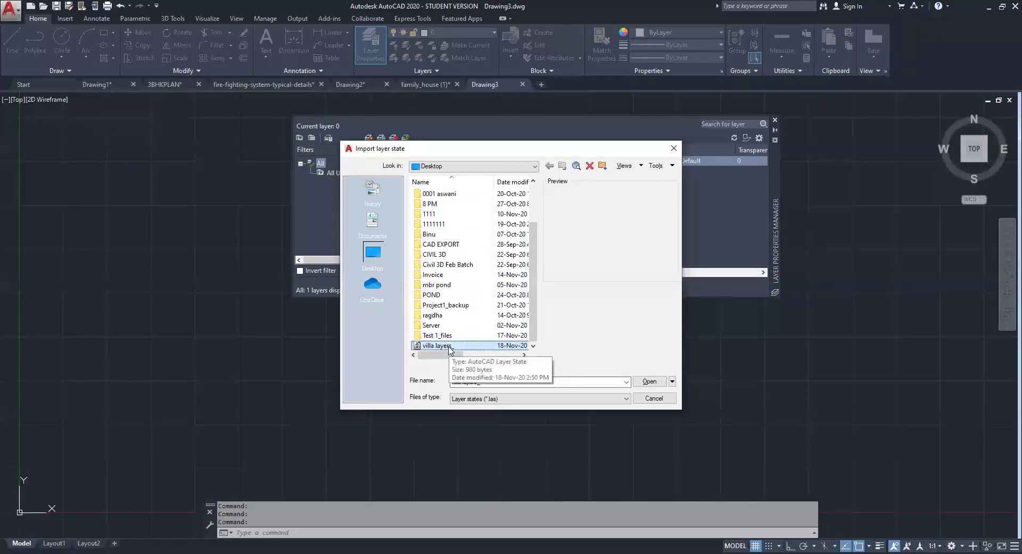
pyautogui.click(656, 384)
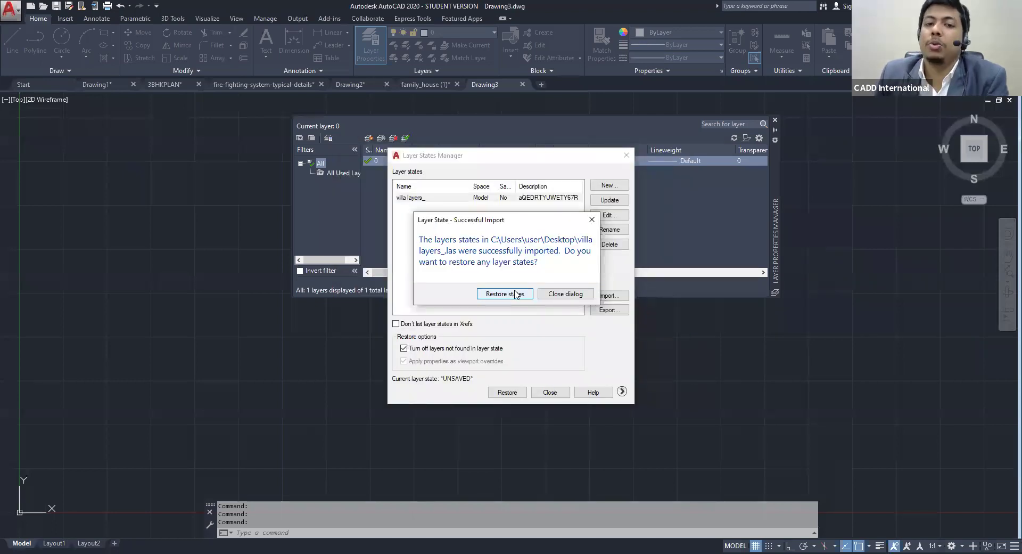
pyautogui.click(504, 293)
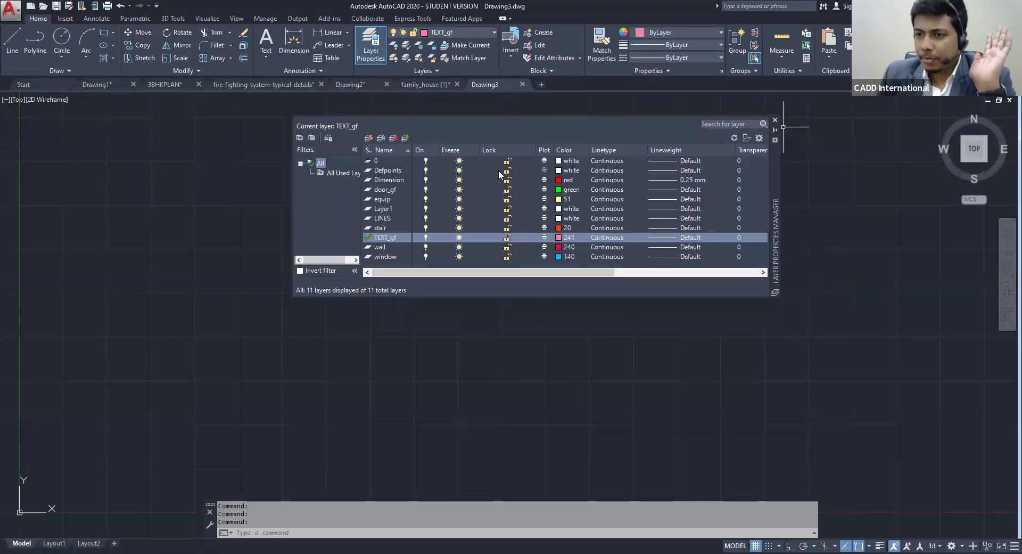
# Edit the villa layers_ state to lock the Dimension, door_gf, Layer1 and stair layers, and save the edit
pyautogui.click(328, 138)
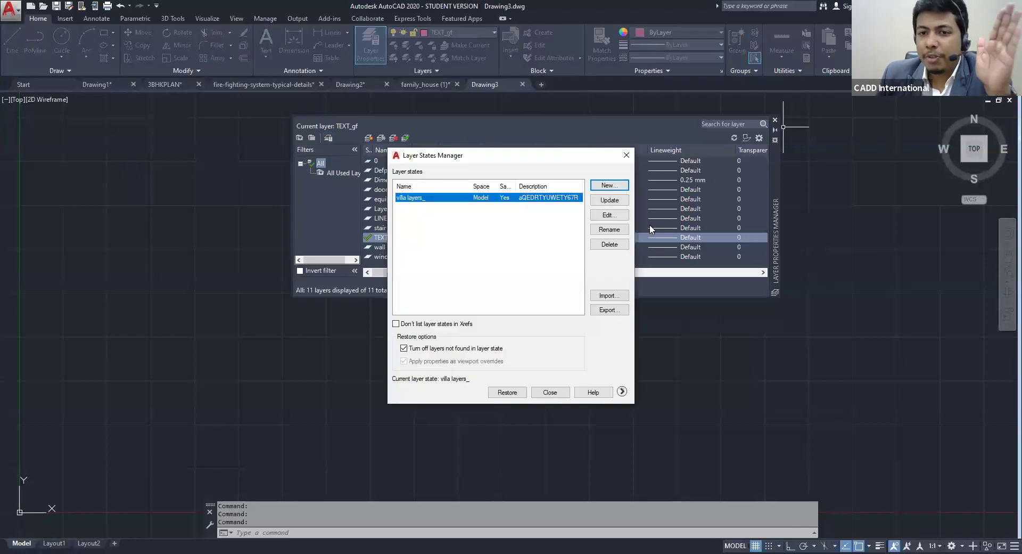
pyautogui.click(614, 217)
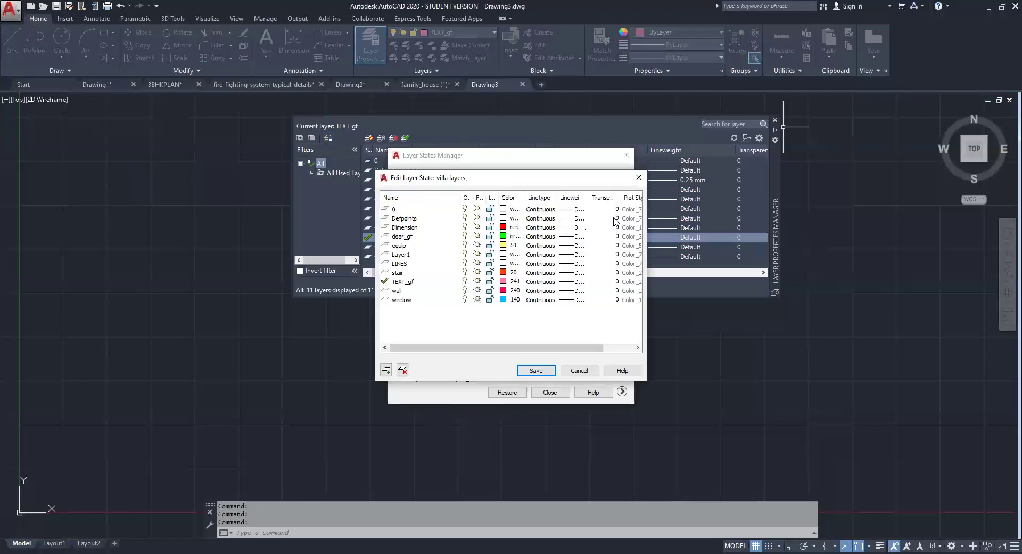
pyautogui.click(489, 228)
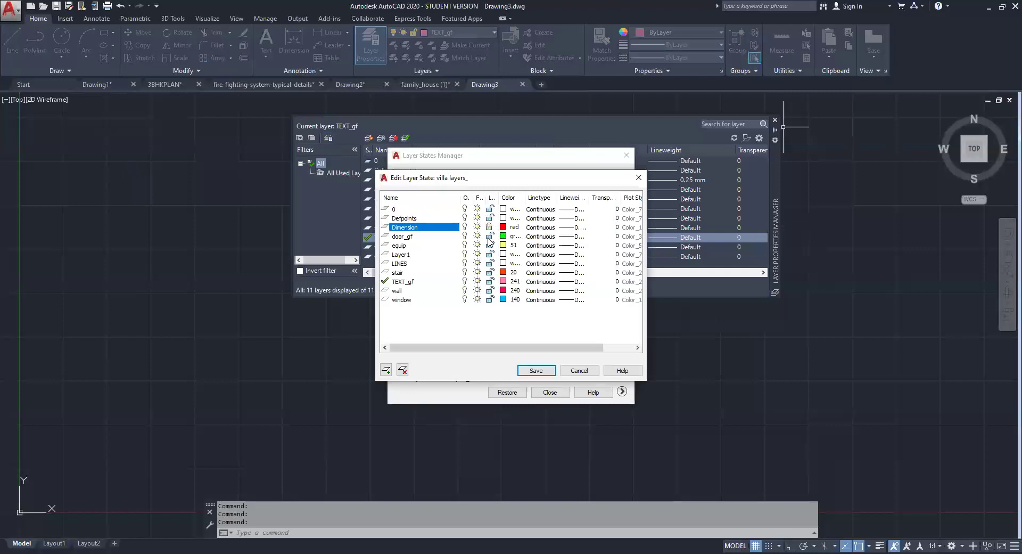
pyautogui.click(489, 236)
pyautogui.click(489, 254)
pyautogui.click(490, 272)
pyautogui.click(536, 370)
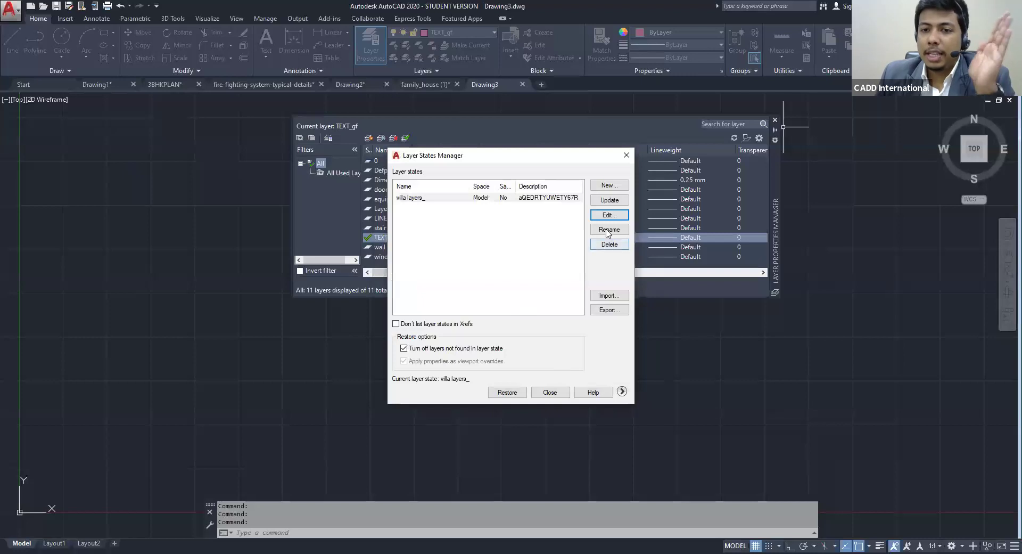
# Export the edited villa layers_ state over the existing villa layers_.las on the Desktop and close the Layer States Manager
pyautogui.click(609, 309)
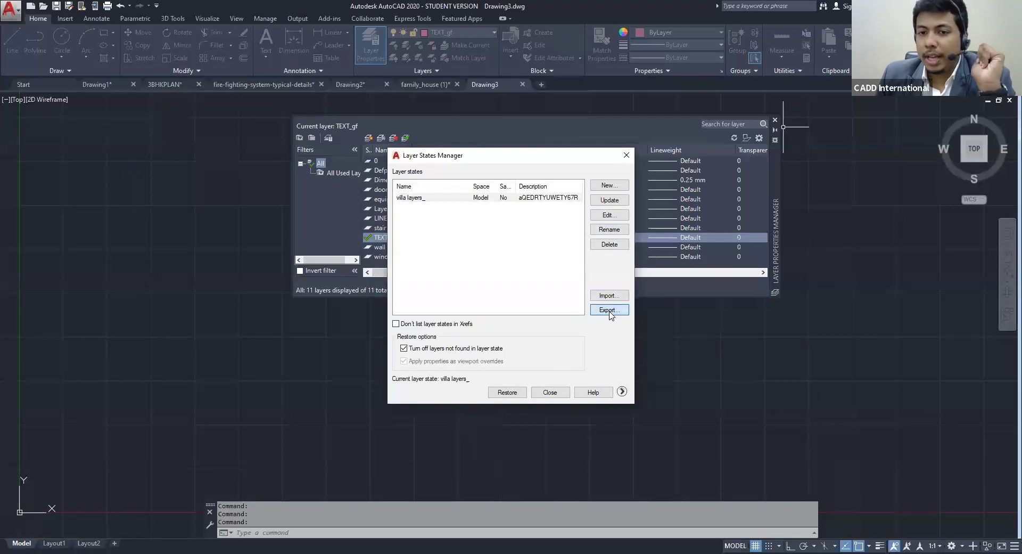
pyautogui.click(503, 400)
pyautogui.click(502, 408)
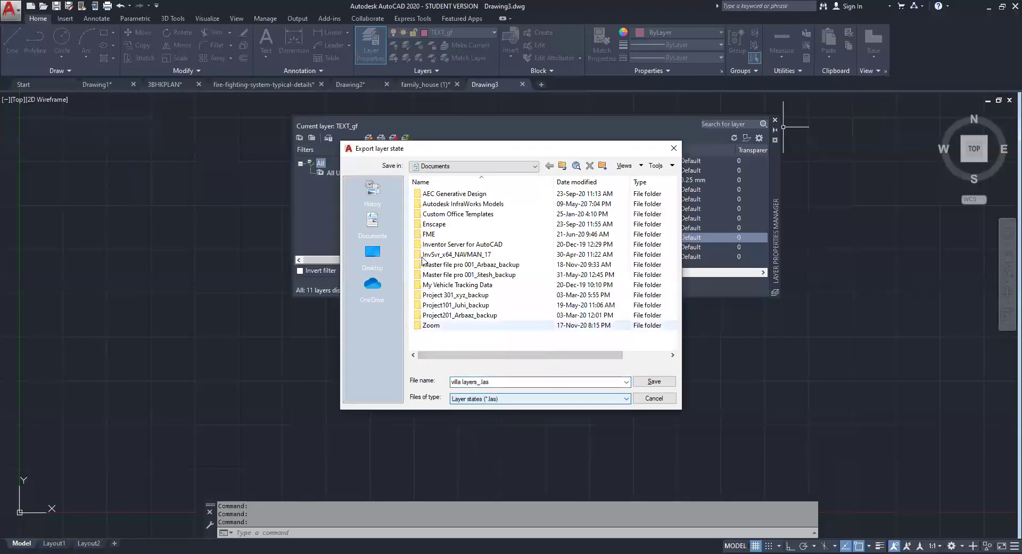
pyautogui.click(373, 253)
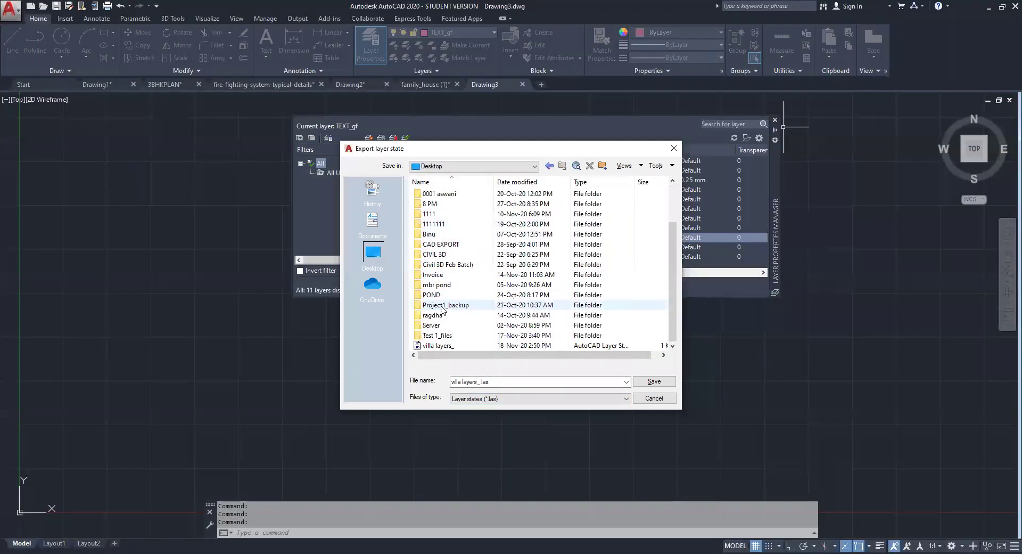
pyautogui.click(436, 345)
pyautogui.click(668, 383)
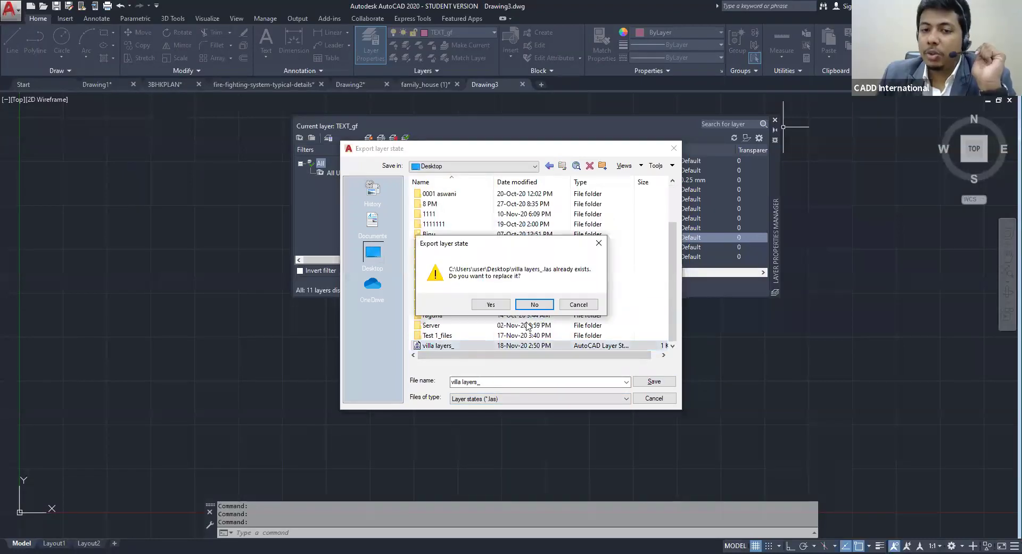
pyautogui.press('Return')
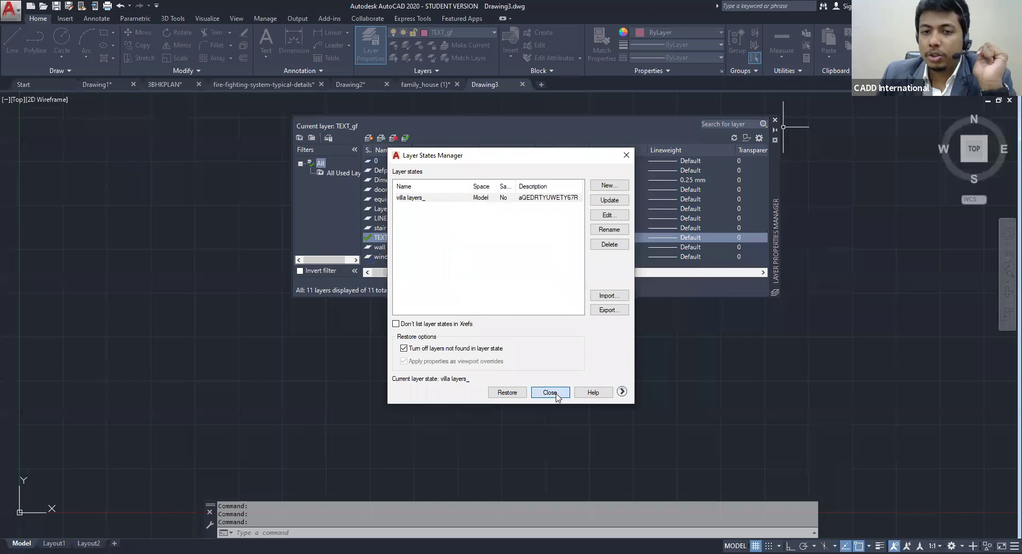
pyautogui.click(553, 394)
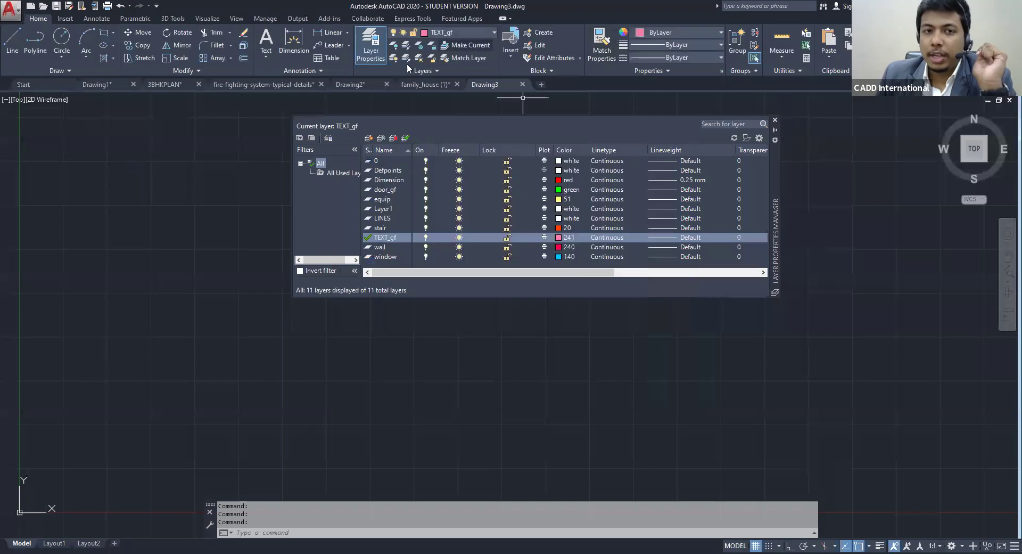
# Add a new group filter to Drawing3 and update the villa layers_ state from the current layer settings
pyautogui.click(312, 138)
pyautogui.click(328, 138)
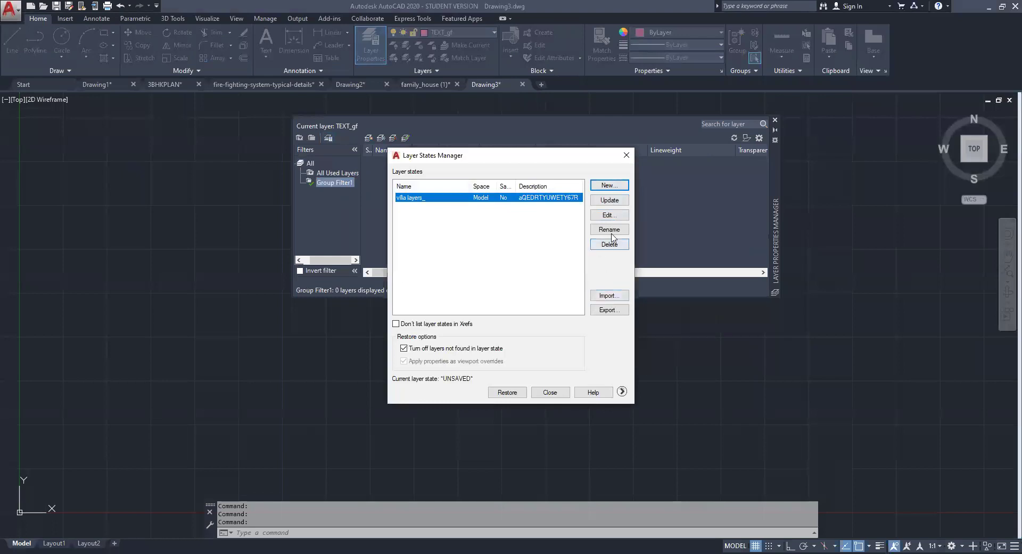
pyautogui.click(609, 200)
pyautogui.click(605, 288)
# Import villa layers_.las from the Desktop into Drawing3 again and close the Layer States Manager
pyautogui.click(606, 296)
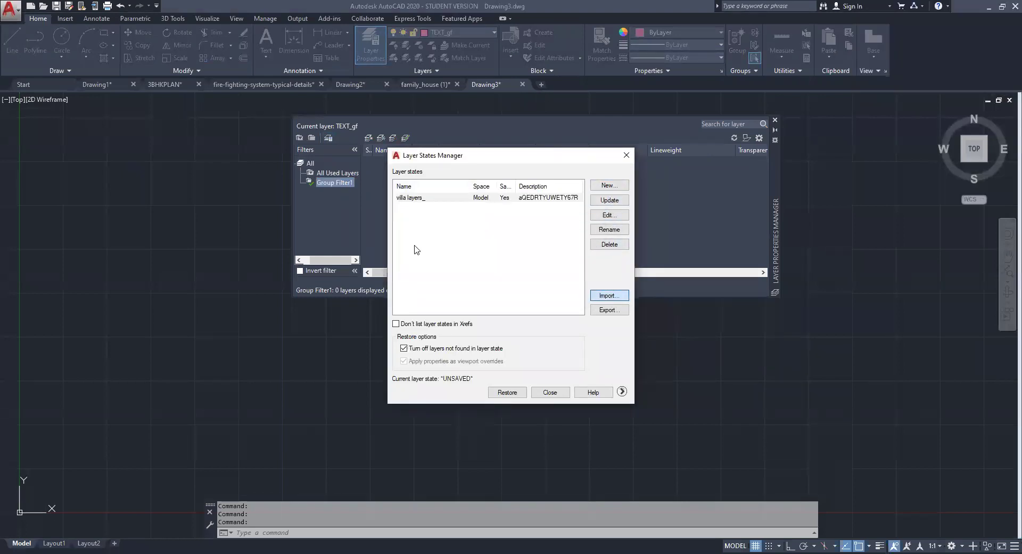
pyautogui.click(532, 398)
pyautogui.click(481, 429)
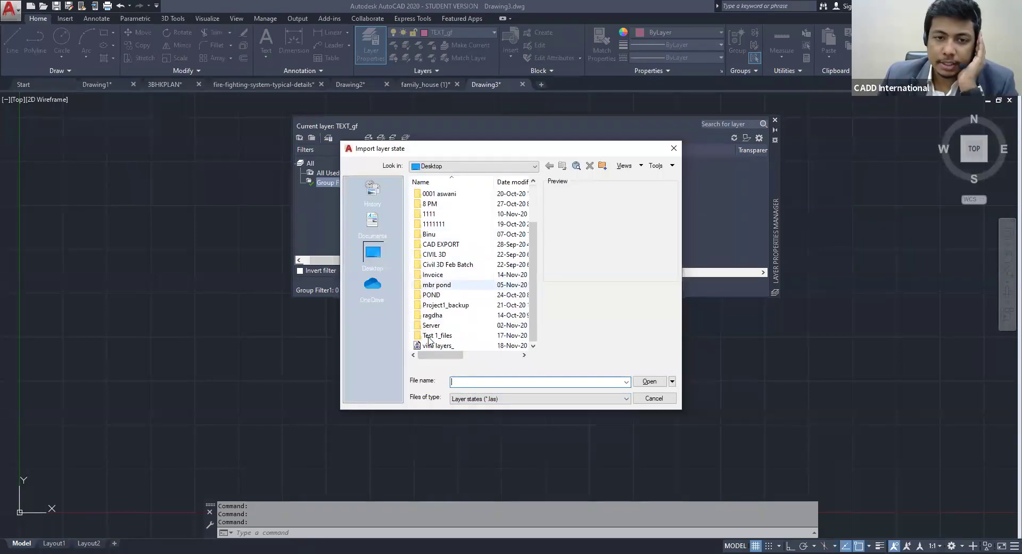
pyautogui.click(432, 345)
pyautogui.click(644, 381)
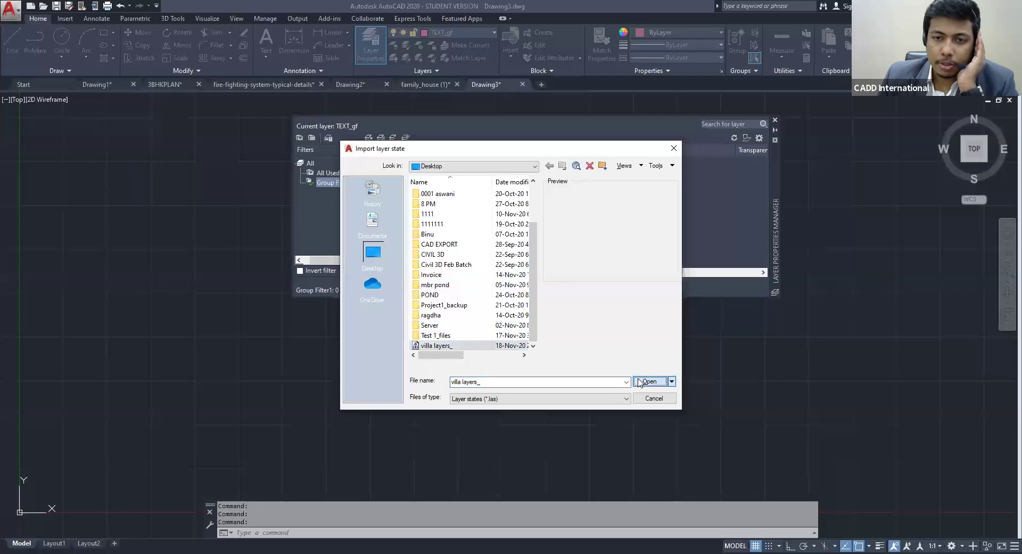
pyautogui.click(535, 288)
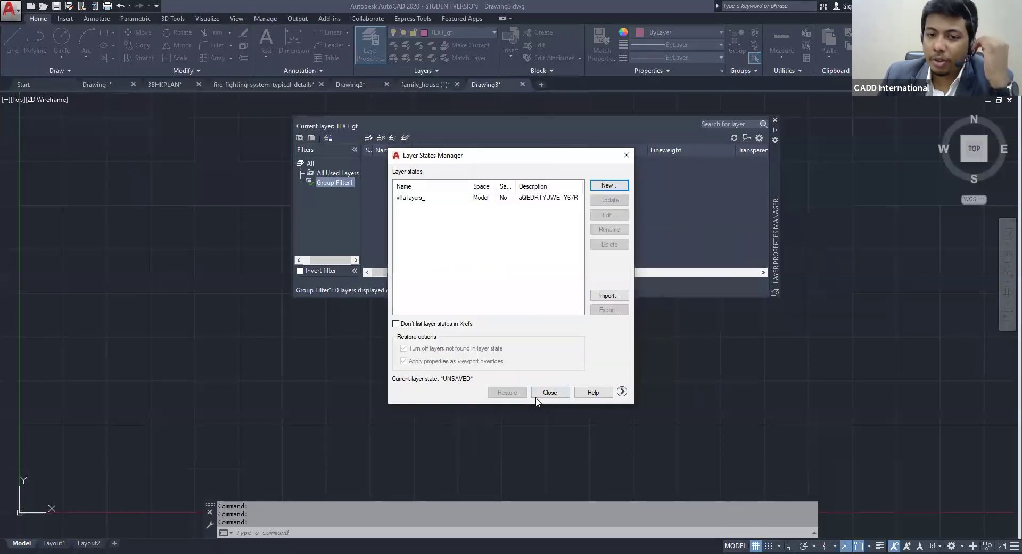
pyautogui.click(561, 389)
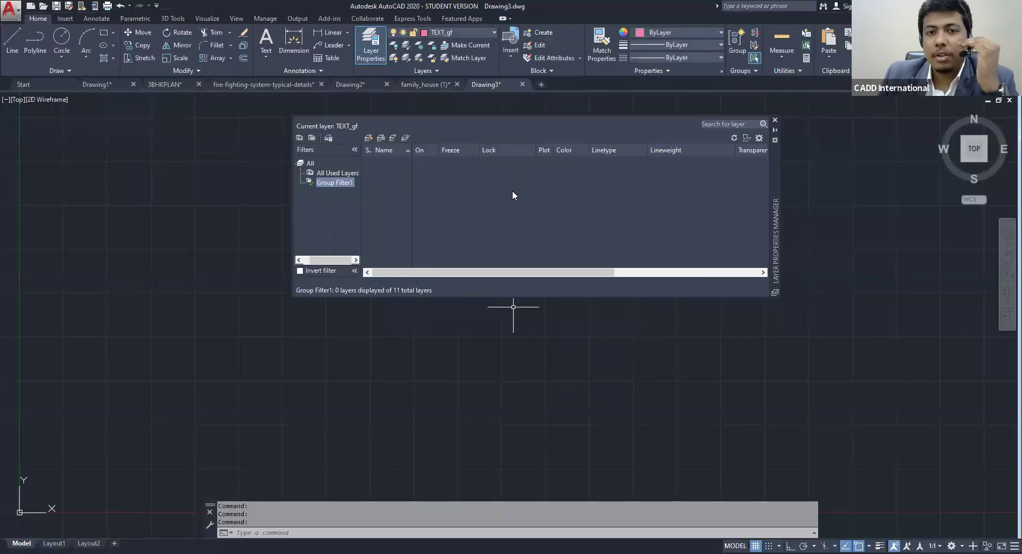
# Check the All Used Layers filter of Drawing3, close the layer list and return to the 3BHKPLAN drawing
pyautogui.click(343, 173)
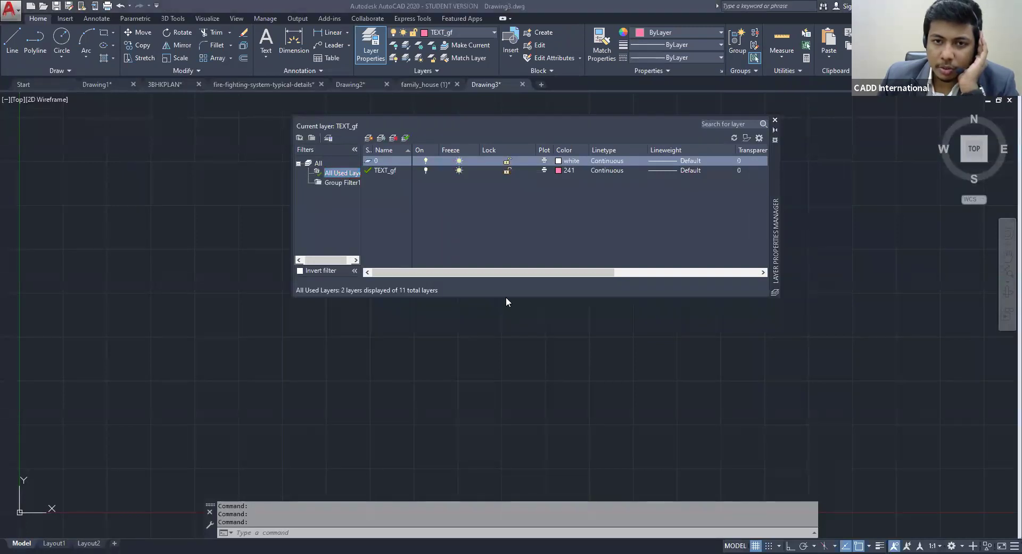
pyautogui.click(775, 121)
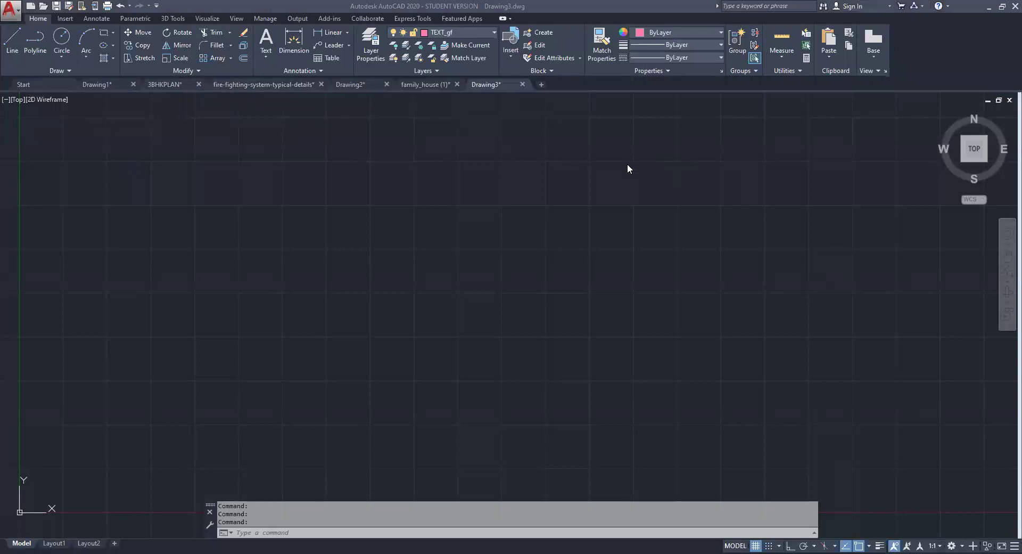
pyautogui.scroll(-4, 584, 174)
pyautogui.scroll(-1, 584, 174)
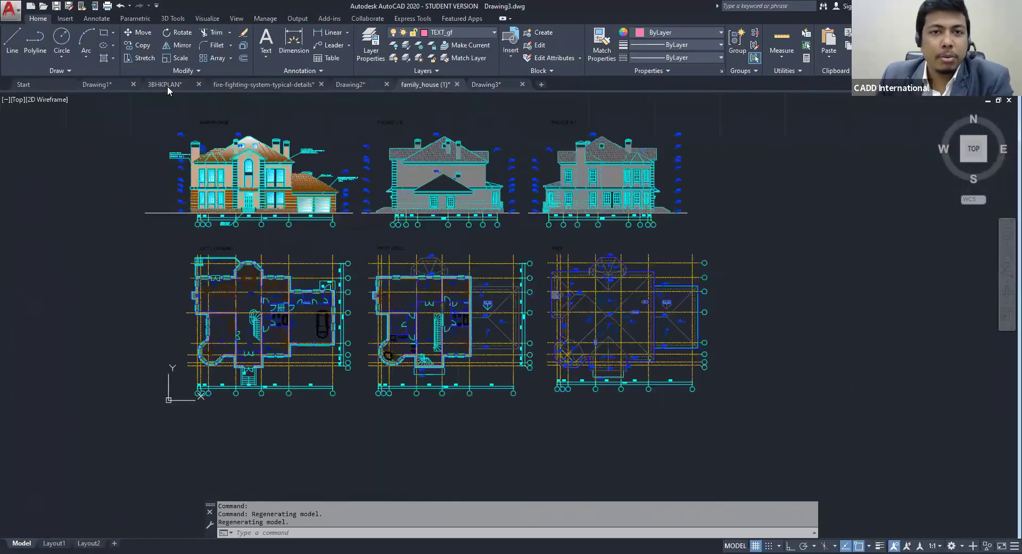
pyautogui.click(167, 85)
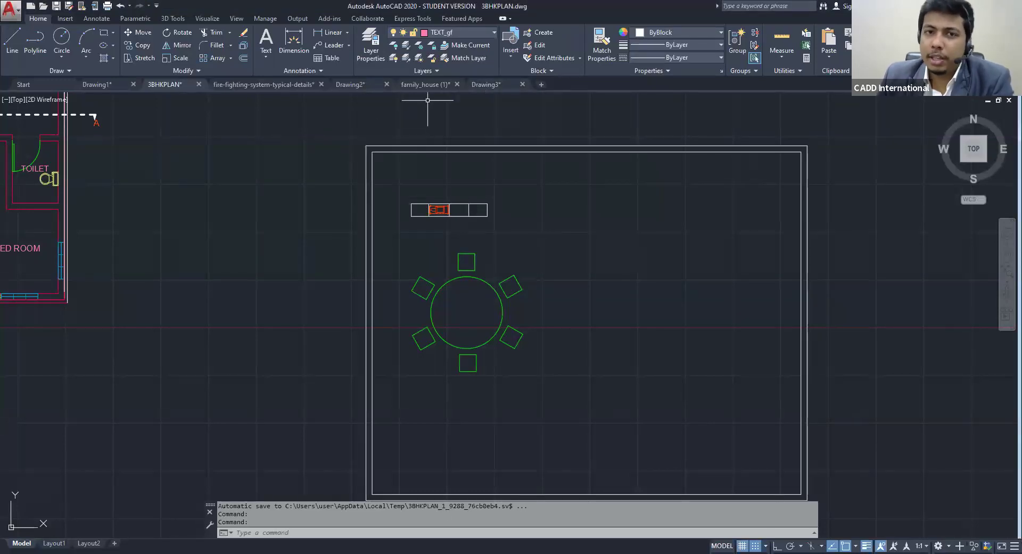
# Isolate the layer of the round table's circle and restore the hidden layers with Unisolate
pyautogui.moveTo(435, 88)
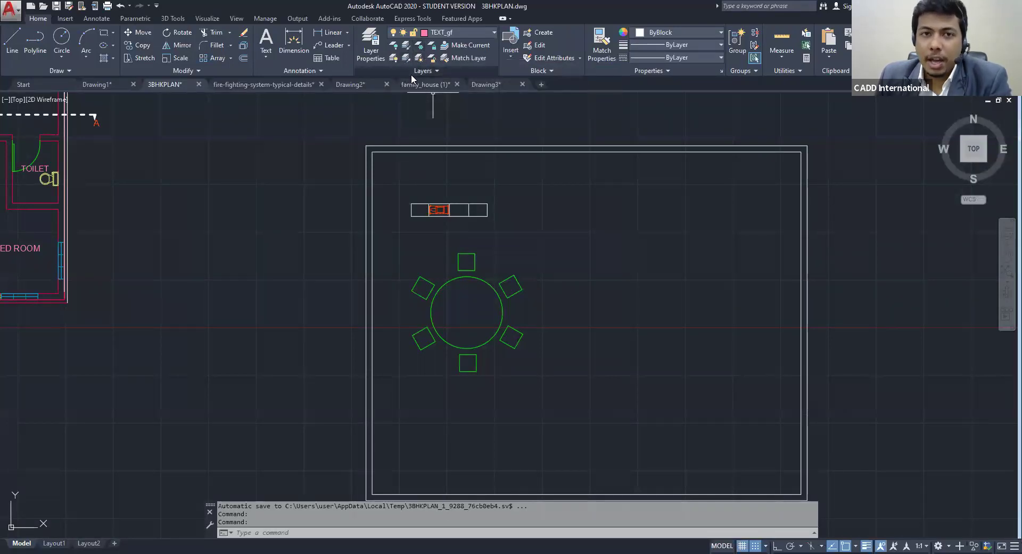
pyautogui.click(434, 72)
pyautogui.press('Escape')
pyautogui.press('Escape')
pyautogui.click(482, 279)
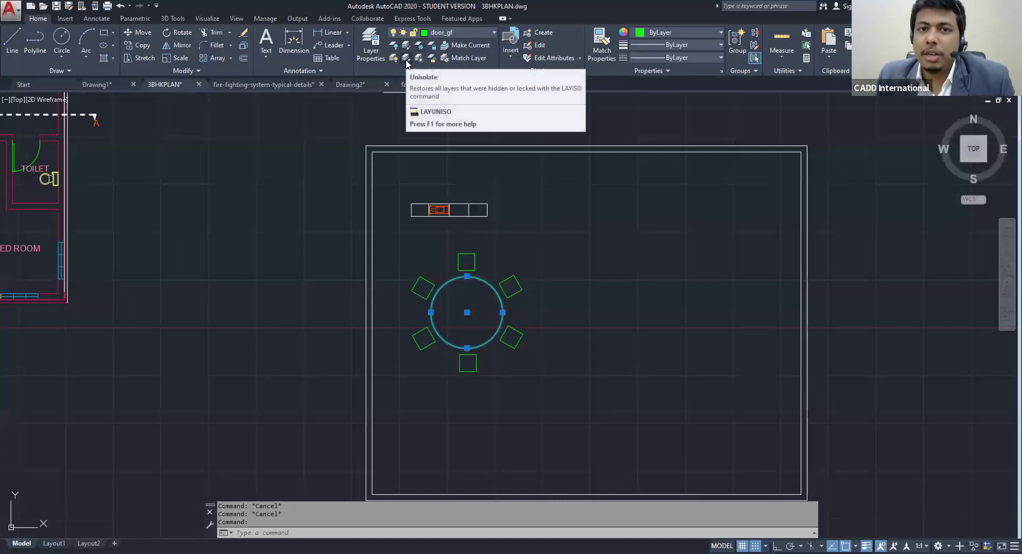
pyautogui.click(409, 49)
pyautogui.scroll(-6, 529, 257)
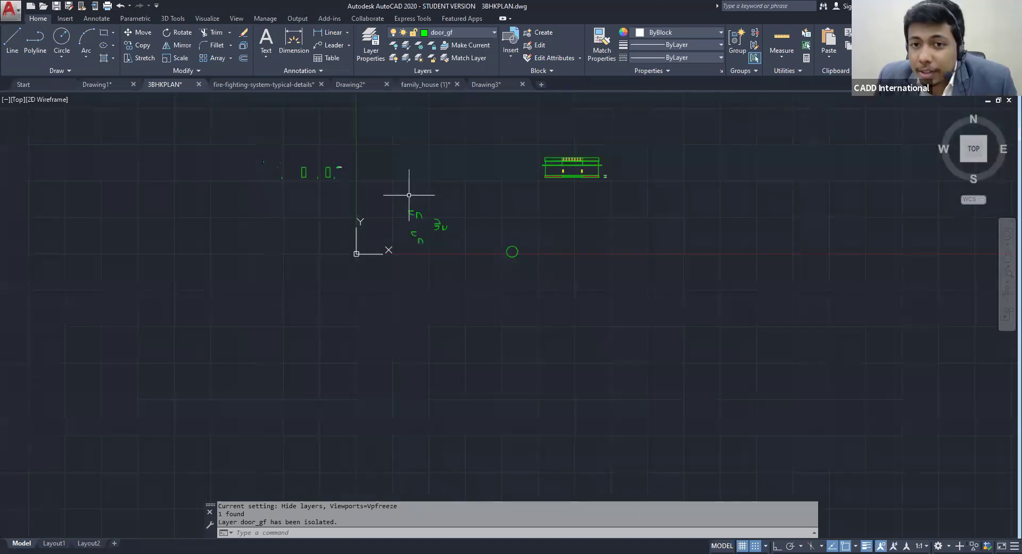
pyautogui.scroll(4, 575, 164)
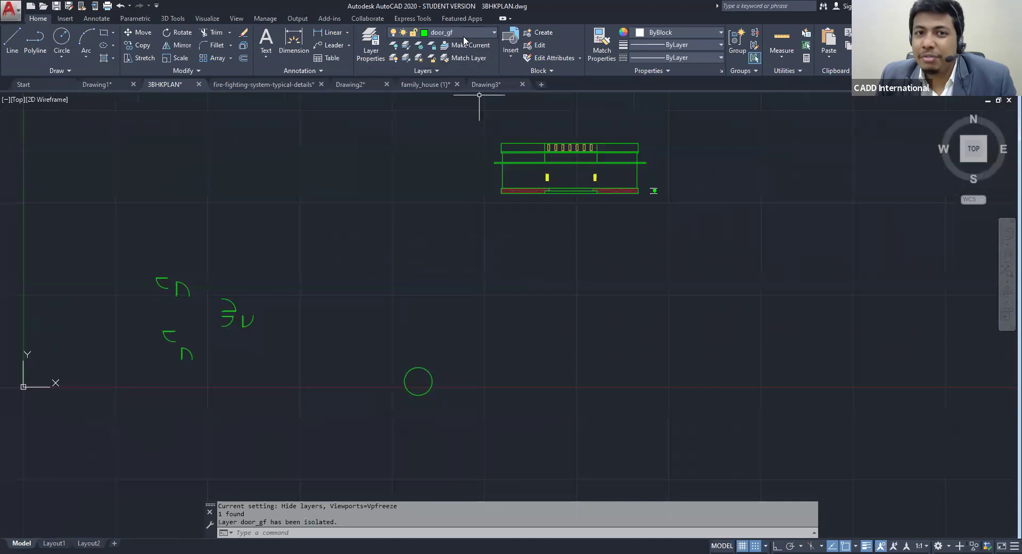
pyautogui.click(406, 58)
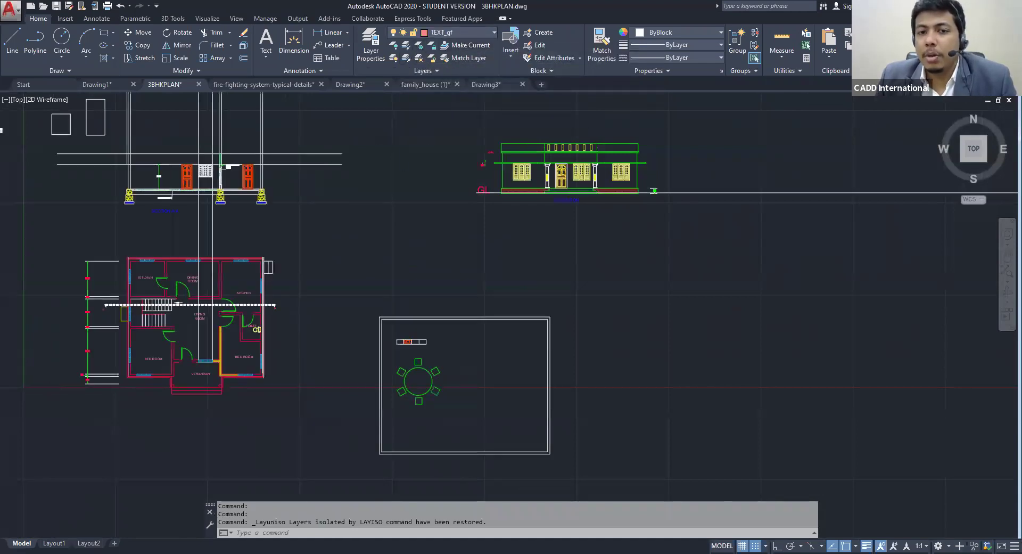
# Isolate the layer of the dining room door in the floor plan and restore the hidden layers
pyautogui.scroll(-2, 401, 141)
pyautogui.moveTo(402, 143); pyautogui.dragTo(532, 148, button='middle')
pyautogui.scroll(10, 388, 237)
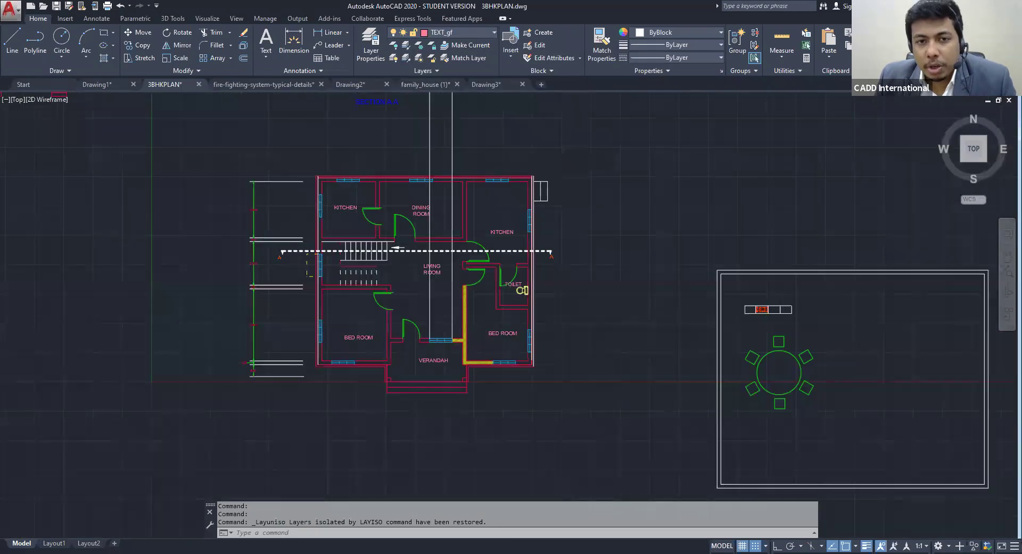
pyautogui.scroll(2, 405, 204)
pyautogui.click(414, 205)
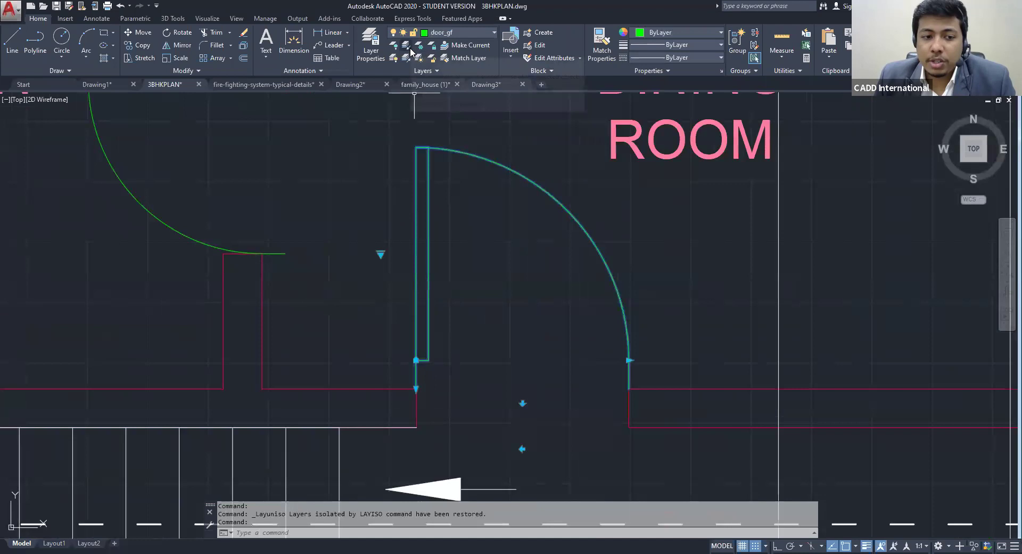
pyautogui.click(406, 46)
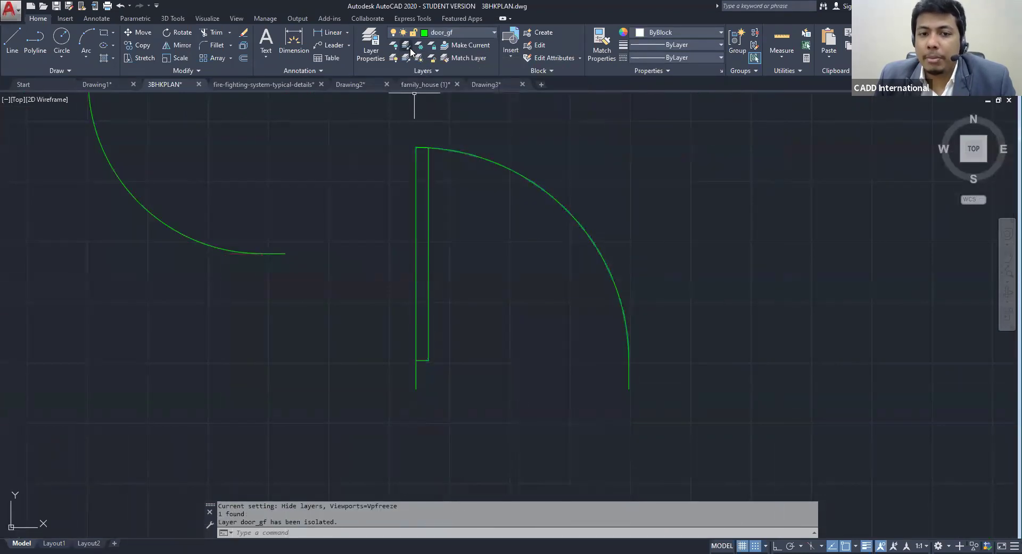
pyautogui.click(409, 56)
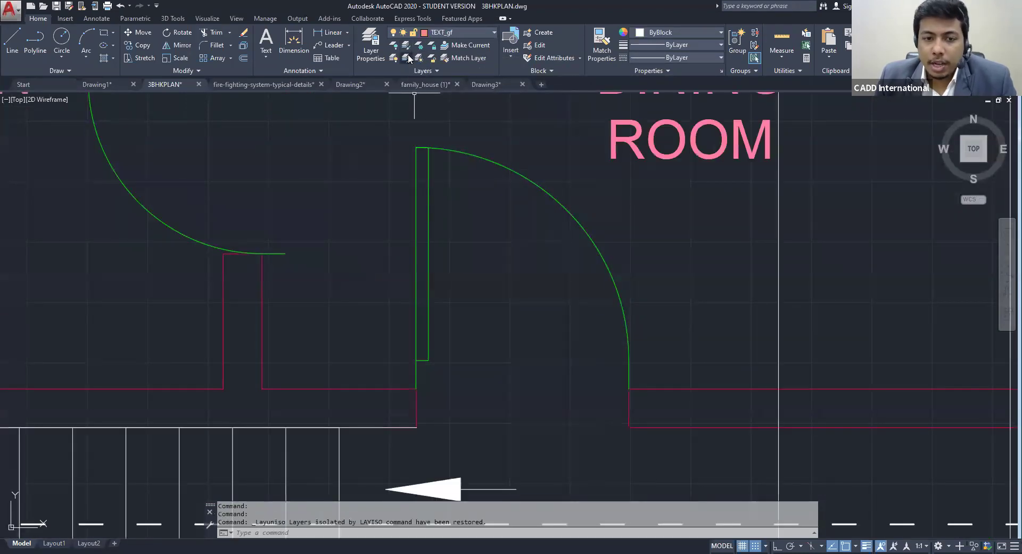
# Isolate only the dining room door as a single object with the ISOLATE (ISOLATEOBJECTS) command
pyautogui.write('ISO')
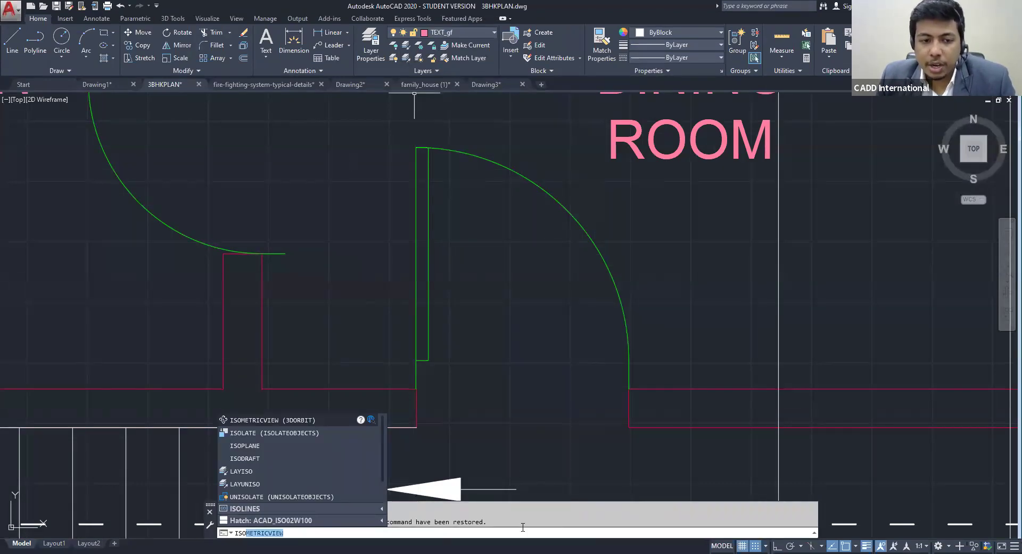
pyautogui.press('BackSpace')
pyautogui.press('BackSpace')
pyautogui.press('BackSpace')
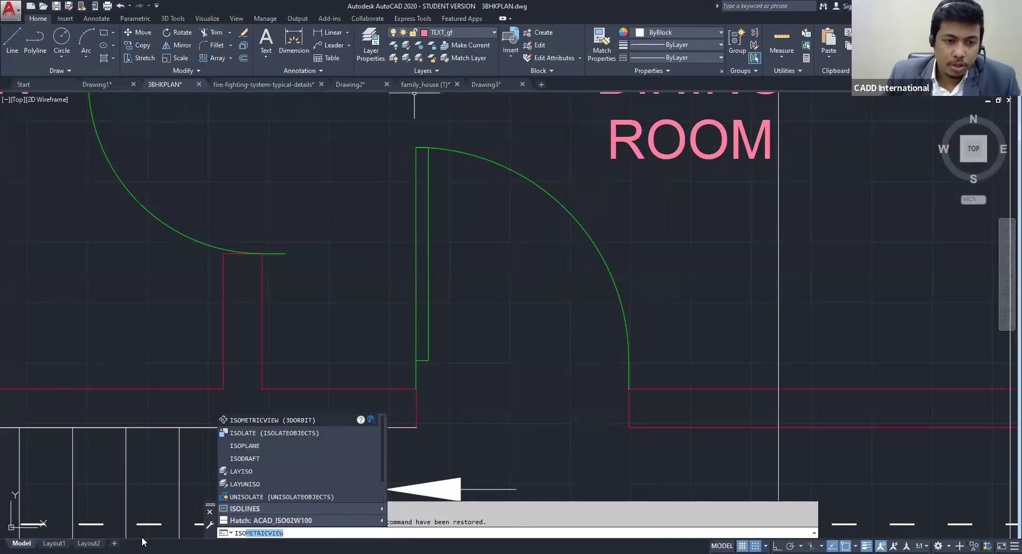
pyautogui.click(265, 433)
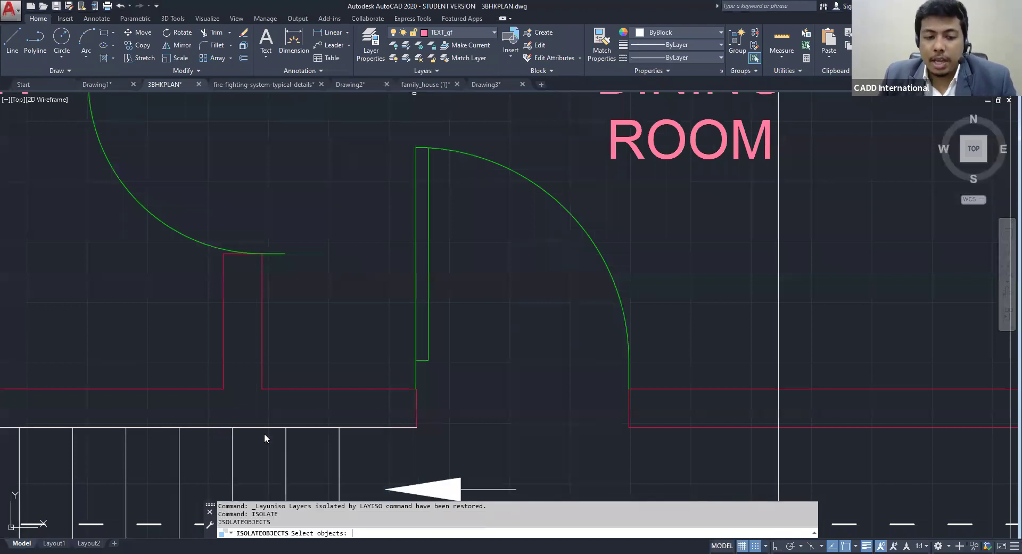
pyautogui.click(427, 324)
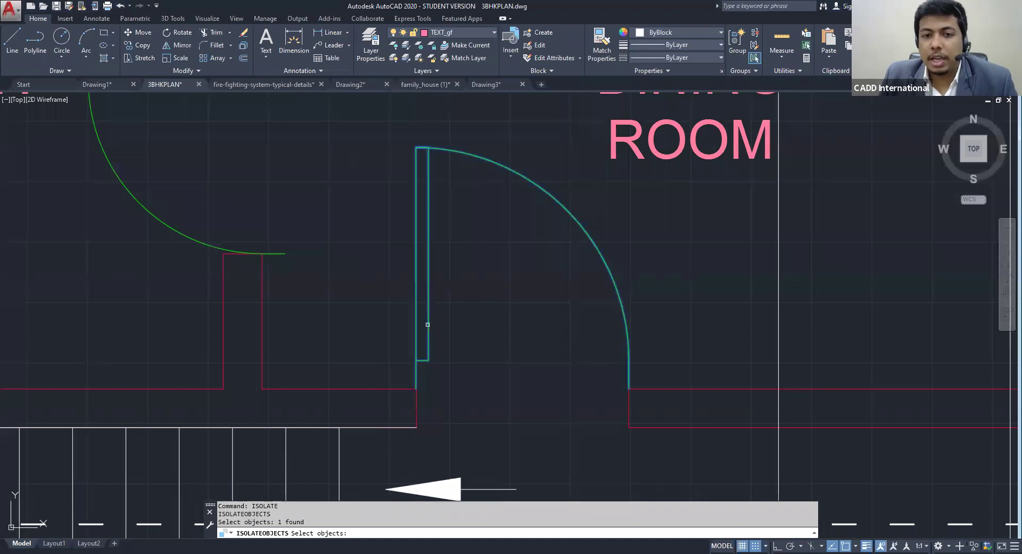
pyautogui.press('Return')
pyautogui.scroll(-8, 426, 324)
pyautogui.press('alt')
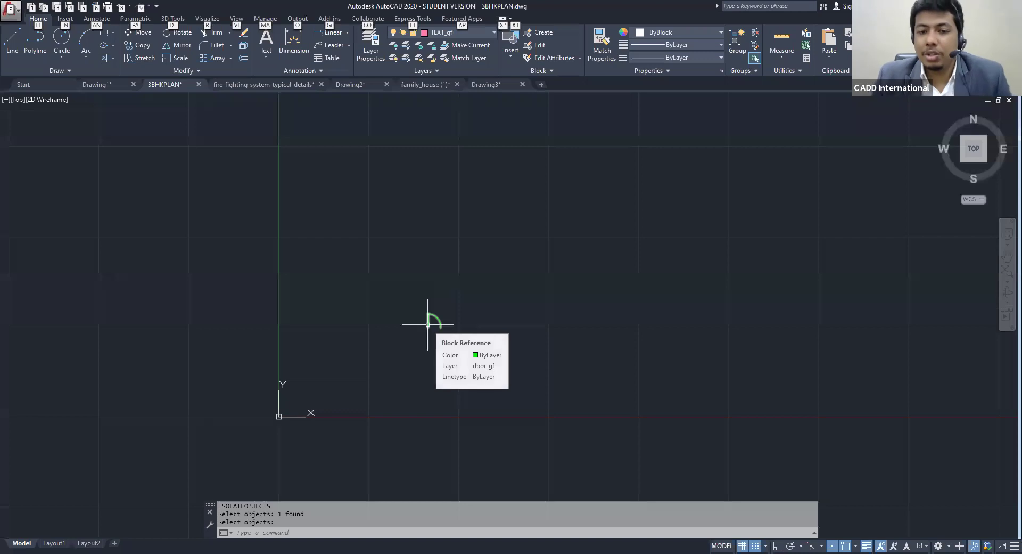
pyautogui.scroll(-4, 438, 320)
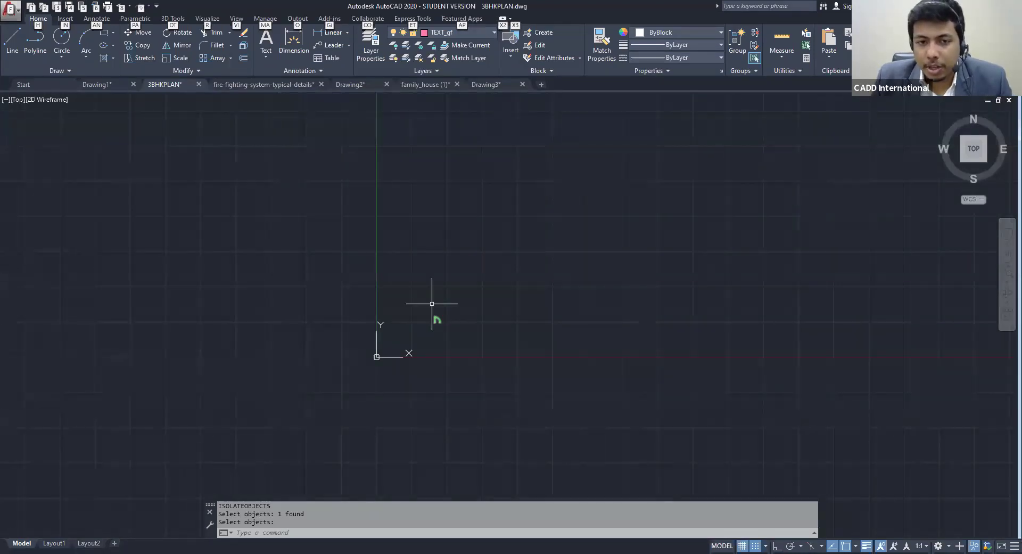
pyautogui.moveTo(433, 299); pyautogui.dragTo(418, 262, button='middle')
pyautogui.press('Escape')
pyautogui.press('Return')
pyautogui.press('Escape')
pyautogui.press('Escape')
pyautogui.press('Escape')
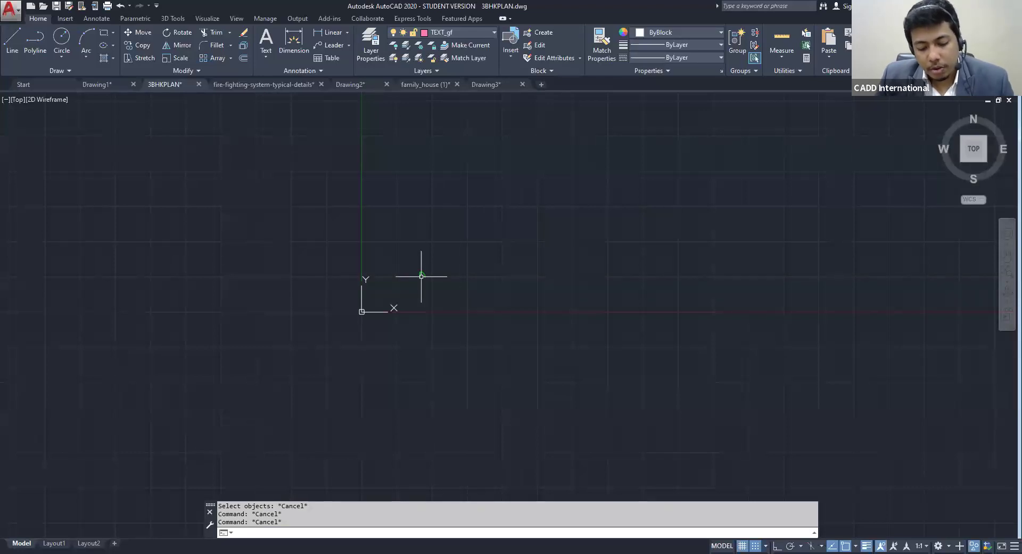
# Undo the object isolation of the dining room door
pyautogui.hotkey('ctrl', 'z')
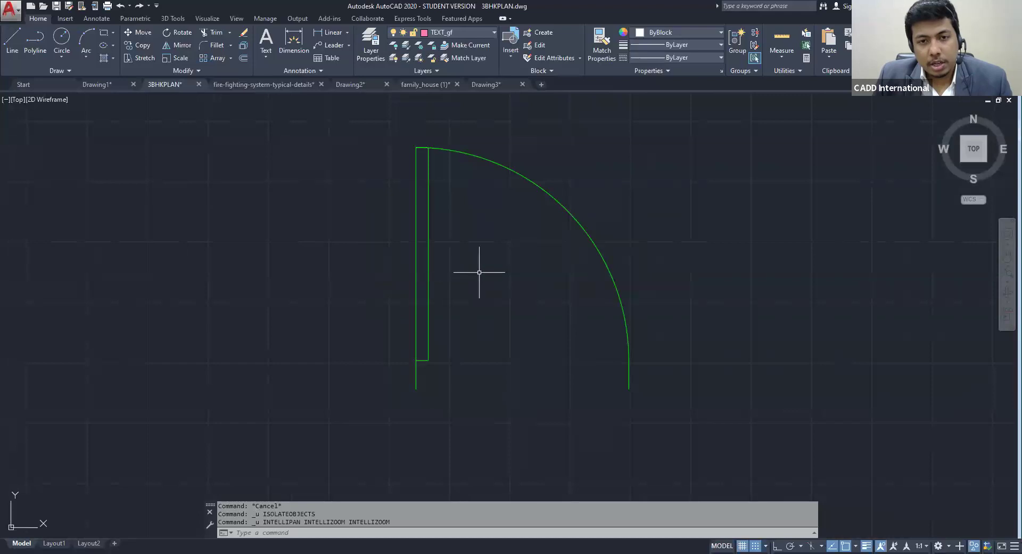
pyautogui.hotkey('ctrl', 'z')
pyautogui.hotkey('ctrl', 'z')
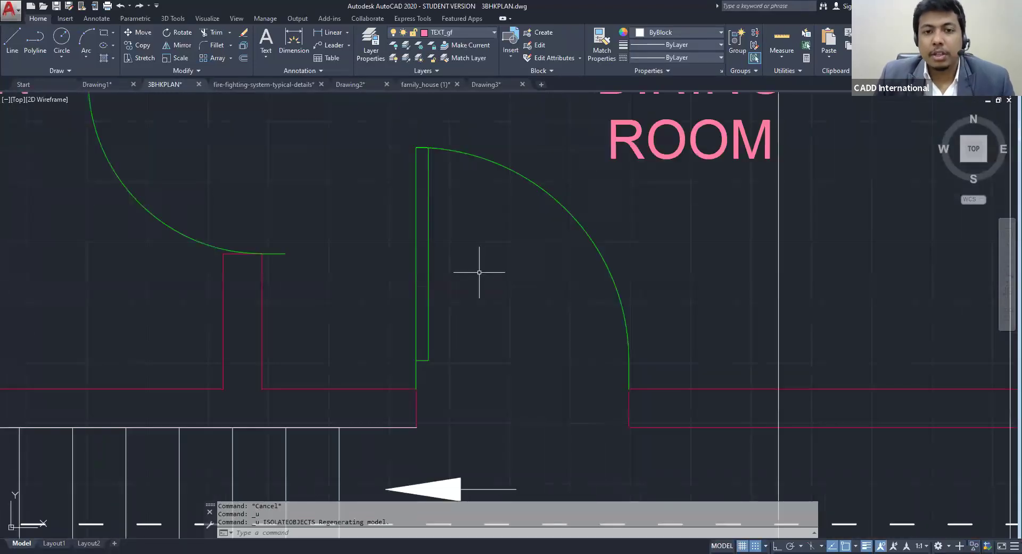
# Start the layer Isolate tool before selecting anything and pick the dining room door to isolate its layer
pyautogui.scroll(-6, 469, 266)
pyautogui.moveTo(484, 277); pyautogui.dragTo(465, 263, button='middle')
pyautogui.click(405, 45)
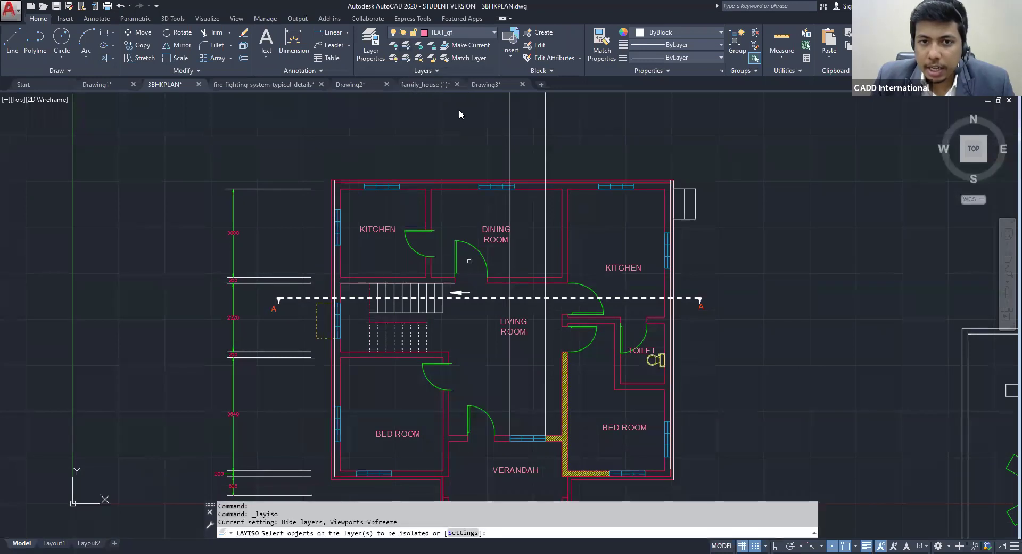
pyautogui.click(456, 256)
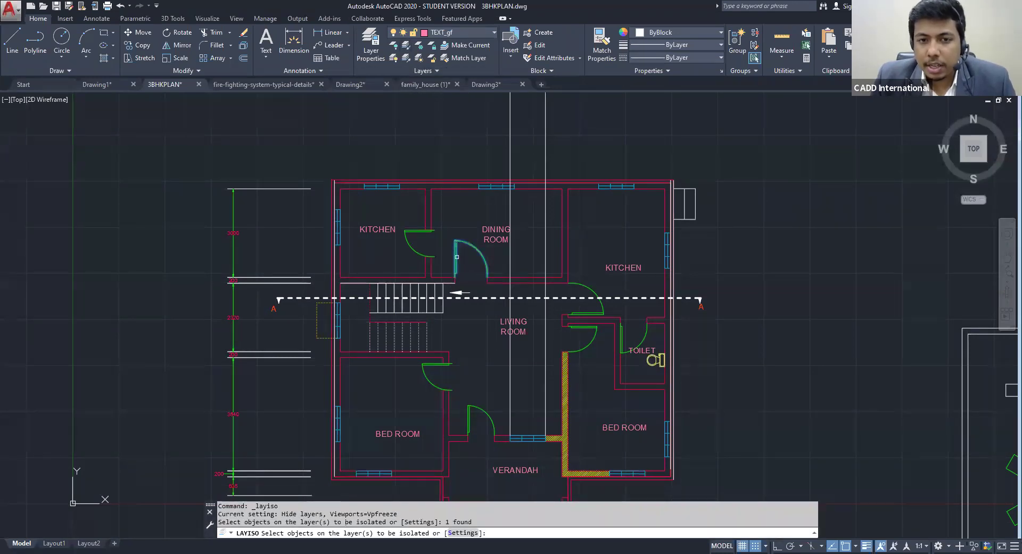
pyautogui.press('Return')
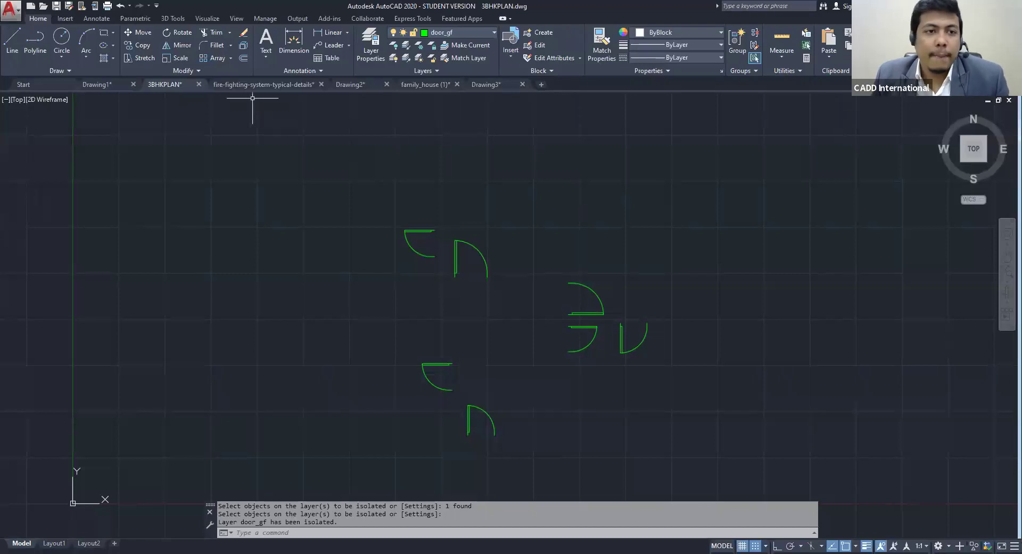
pyautogui.scroll(-8, 557, 252)
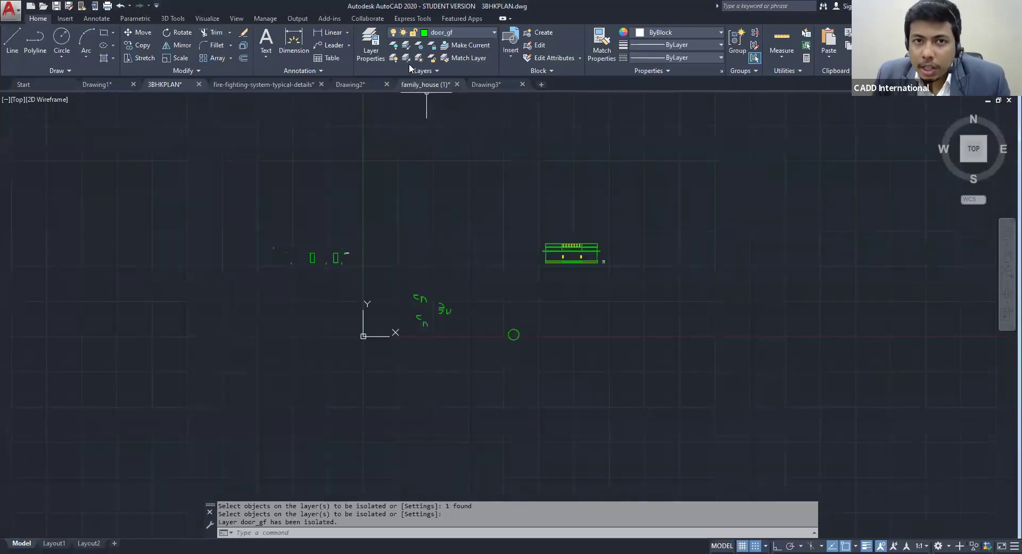
# Restore the layers hidden by the door layer's isolation with the layer Unisolate tool
pyautogui.press('Escape')
pyautogui.press('Escape')
pyautogui.write('UN')
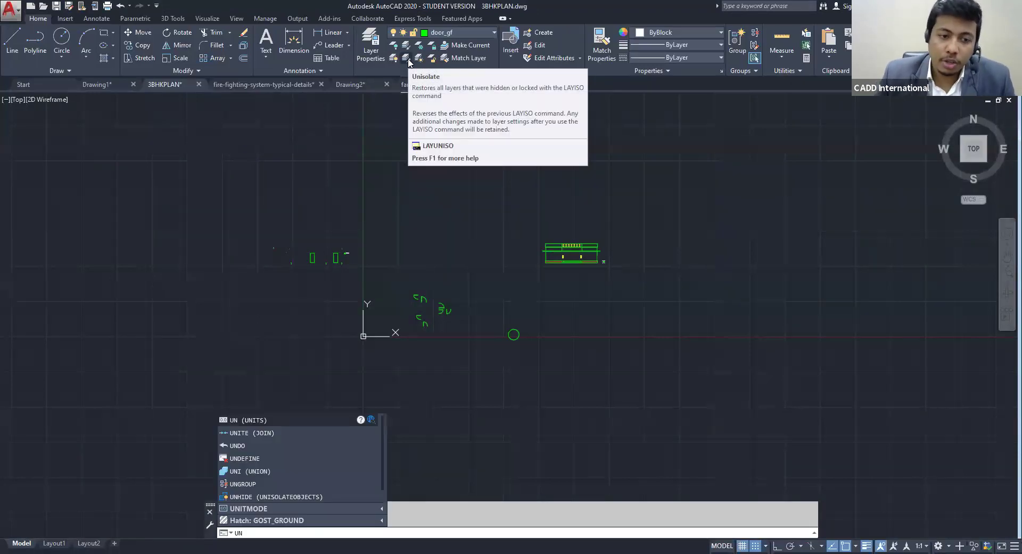
pyautogui.write('I')
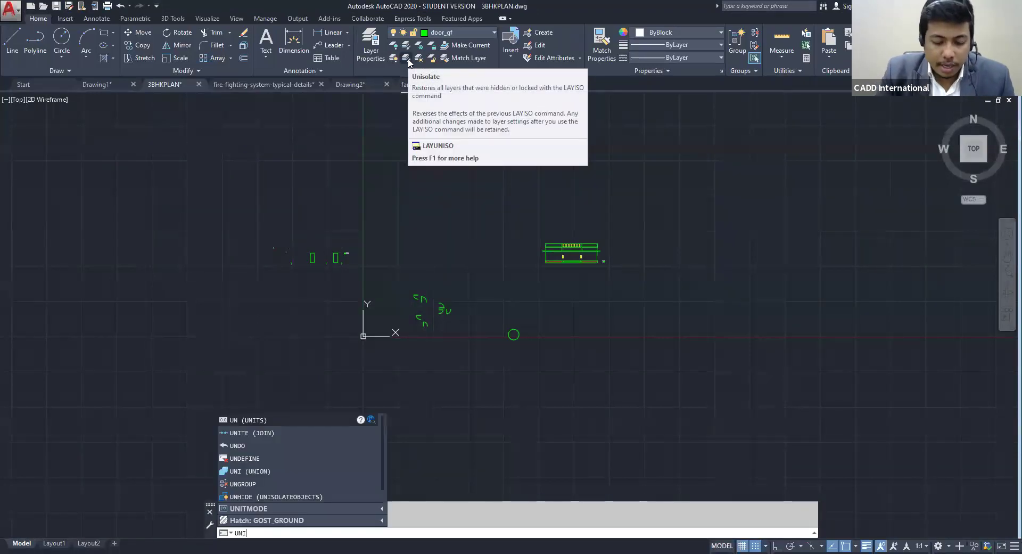
pyautogui.write('S')
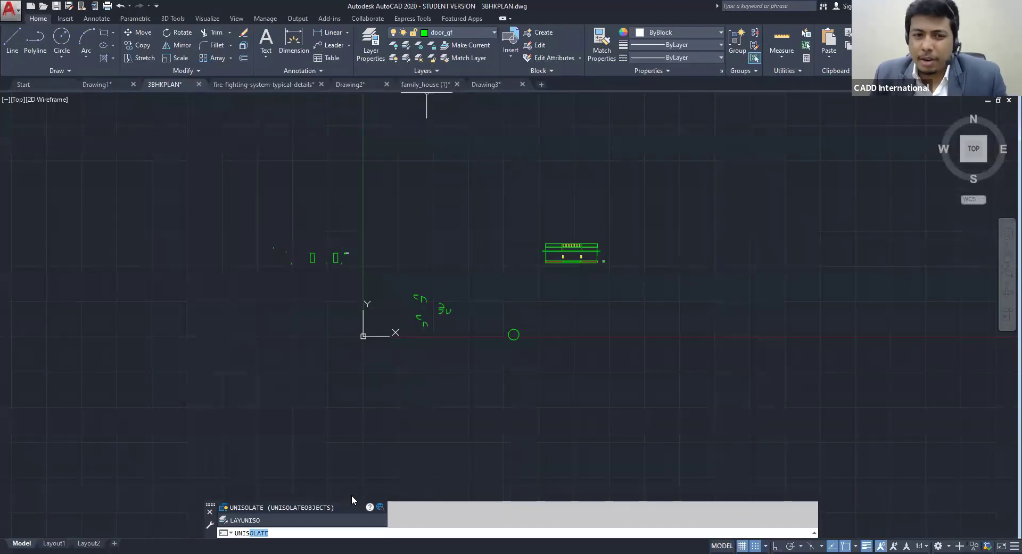
pyautogui.press('Escape')
pyautogui.click(408, 58)
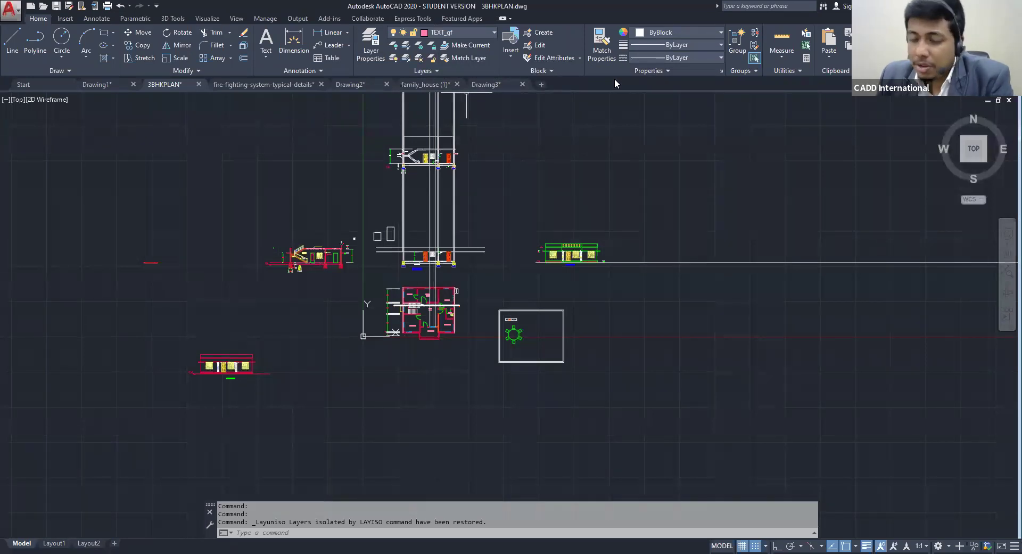
pyautogui.scroll(-2, 673, 178)
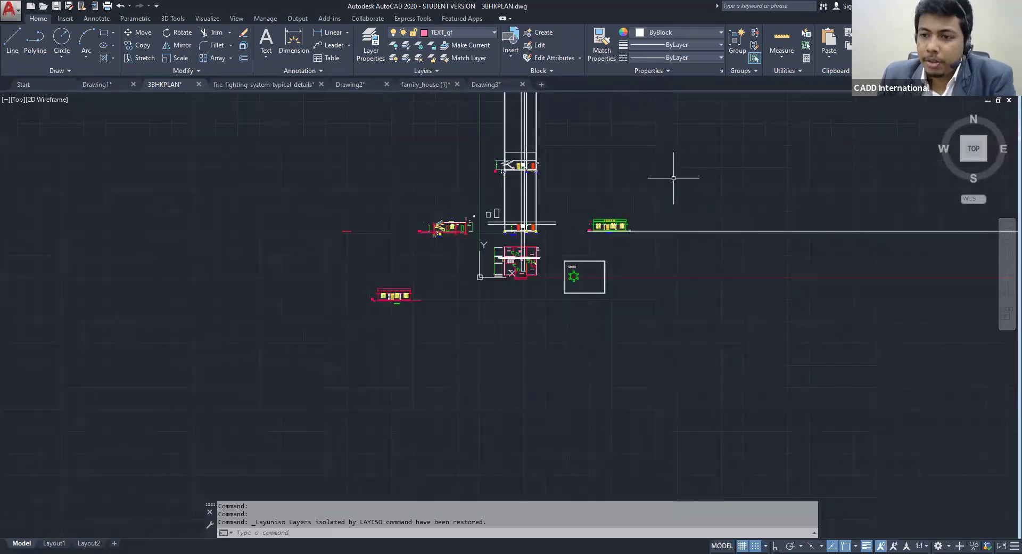
pyautogui.scroll(-2, 674, 178)
pyautogui.moveTo(671, 176); pyautogui.dragTo(532, 212, button='middle')
pyautogui.scroll(-3, 531, 212)
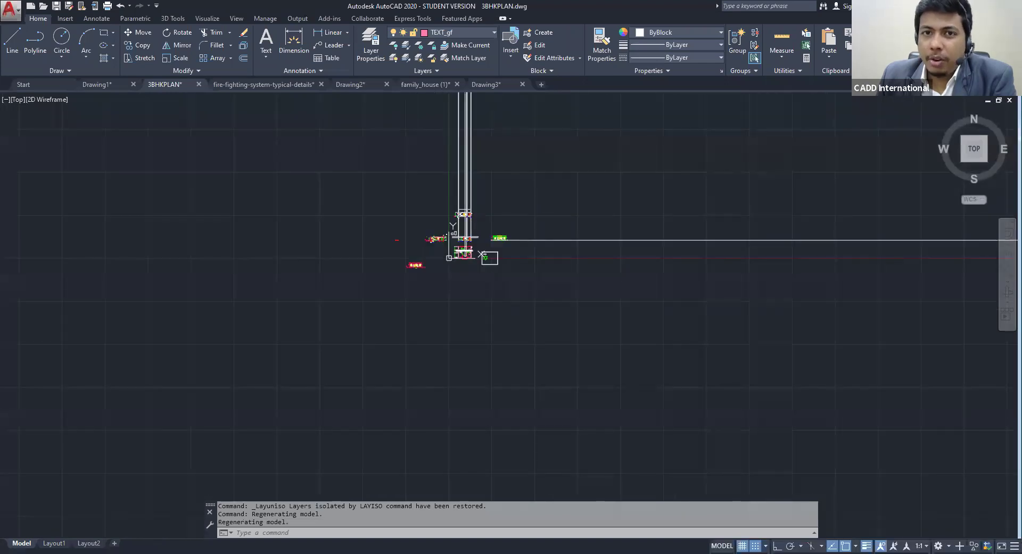
pyautogui.scroll(-1, 530, 215)
pyautogui.moveTo(524, 221); pyautogui.dragTo(297, 240, button='middle')
pyautogui.click(421, 71)
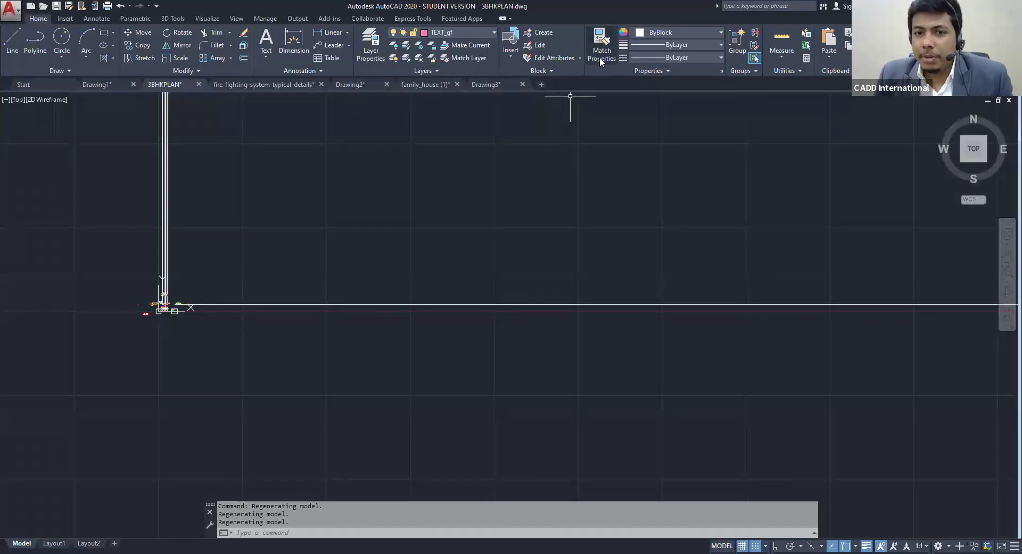
pyautogui.scroll(-4, 548, 191)
pyautogui.moveTo(181, 406)
pyautogui.mouseDown(button='middle')
pyautogui.moveTo(268, 404)
pyautogui.moveTo(210, 440)
pyautogui.moveTo(247, 398)
pyautogui.mouseUp(button='middle')
pyautogui.middleClick(246, 398)
pyautogui.middleClick(246, 397)
pyautogui.scroll(3, 377, 341)
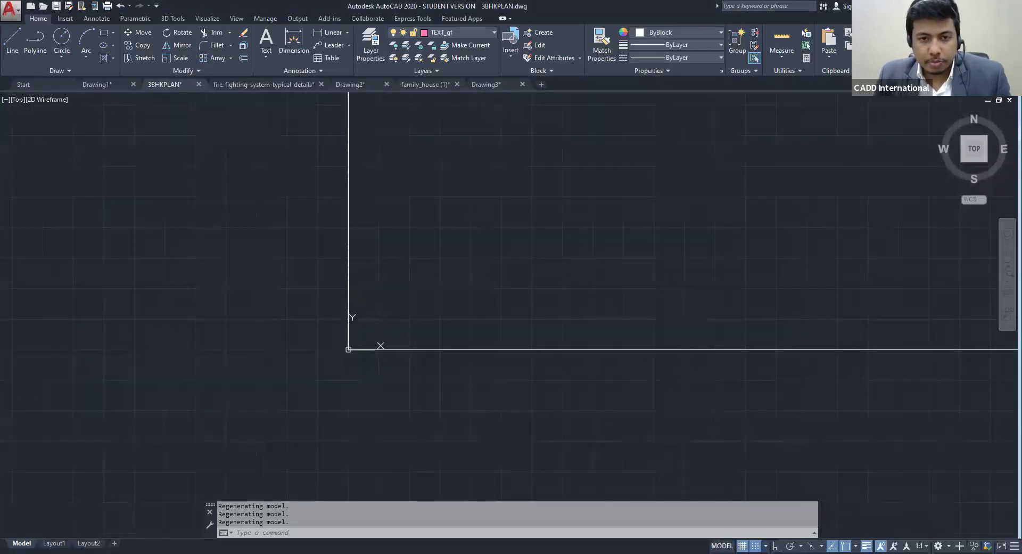
pyautogui.scroll(-2, 377, 341)
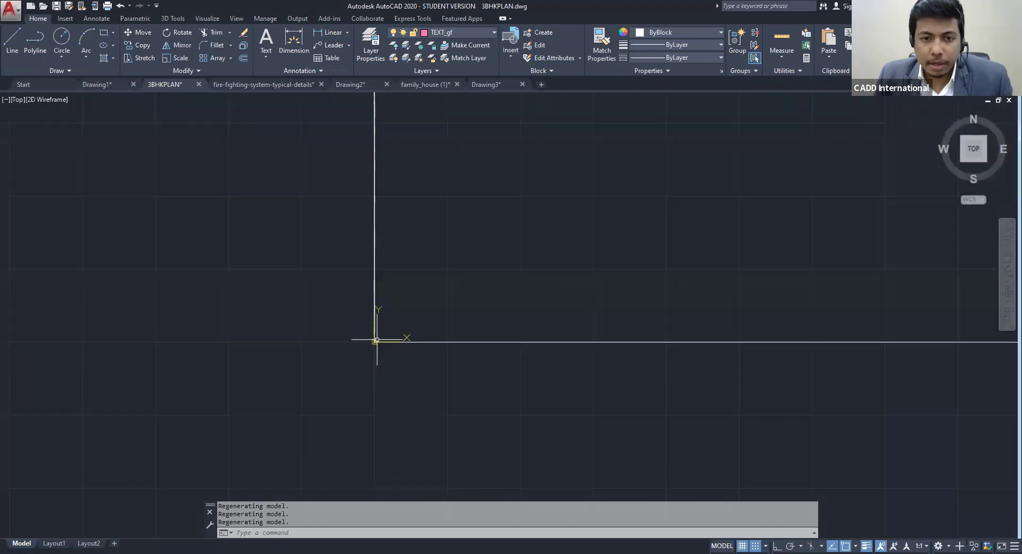
pyautogui.scroll(-3, 377, 340)
pyautogui.moveTo(389, 383); pyautogui.dragTo(576, 232, button='middle')
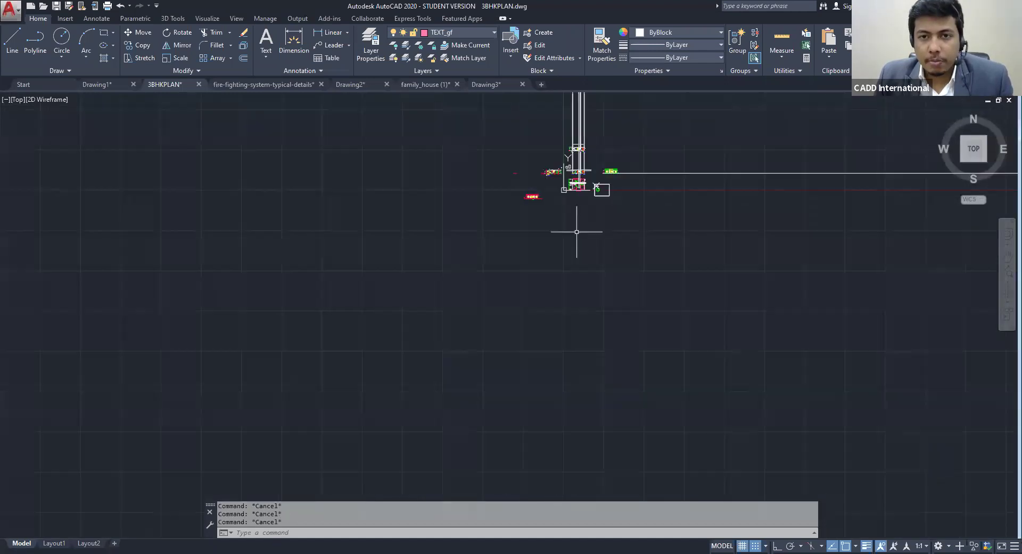
# Select the chair array and the round table individually to check whether they are separate objects
pyautogui.scroll(10, 568, 233)
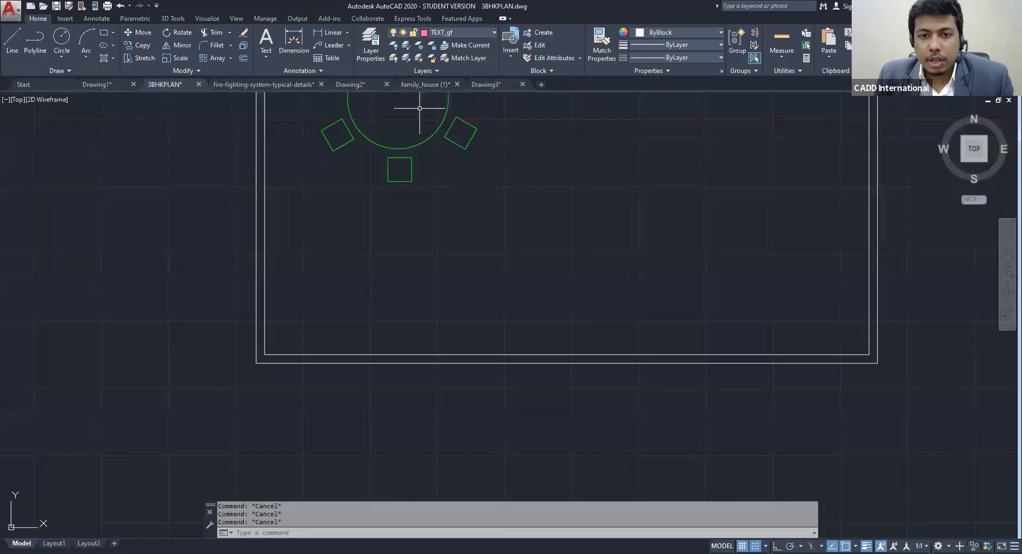
pyautogui.scroll(2, 410, 275)
pyautogui.click(488, 298)
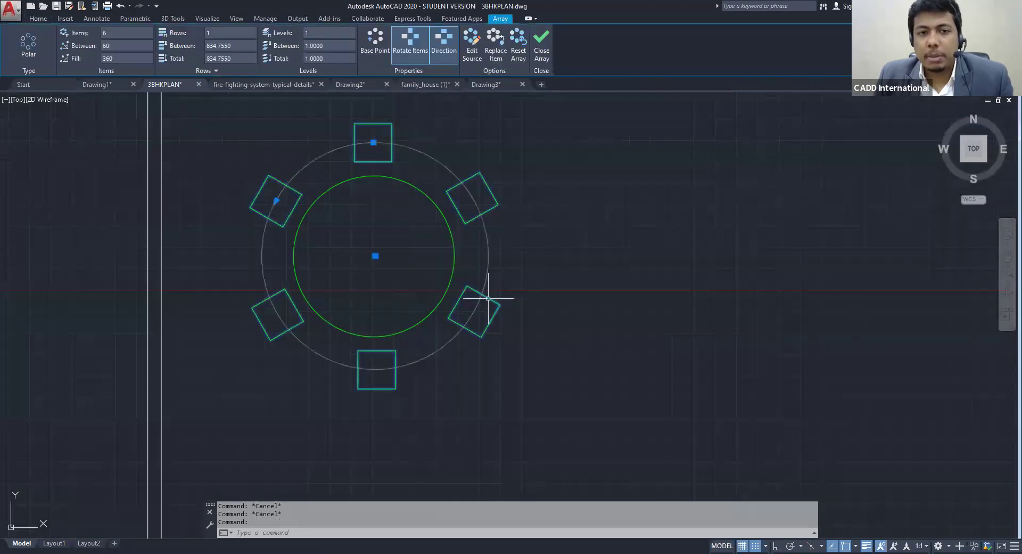
pyautogui.click(380, 175)
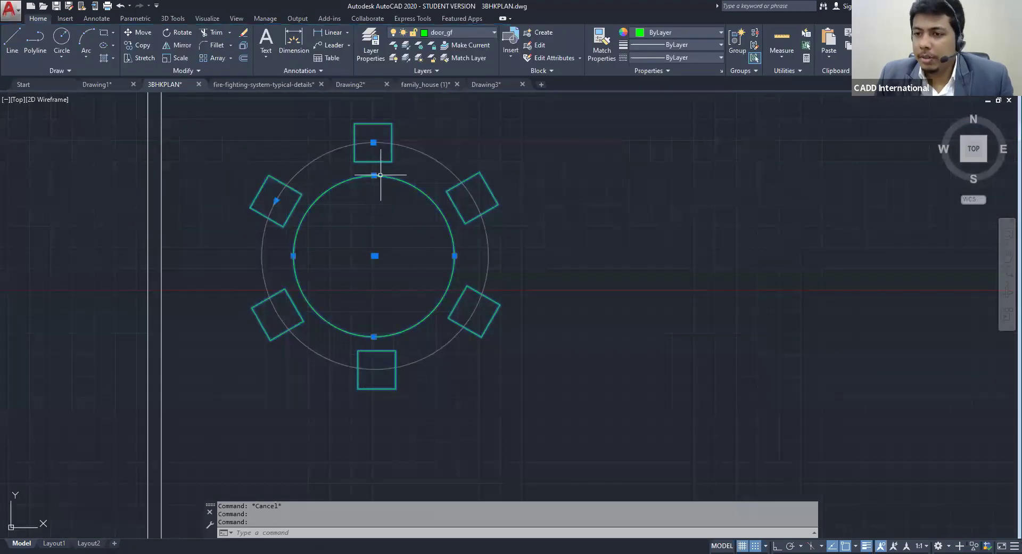
pyautogui.scroll(-3, 380, 174)
pyautogui.press('Escape')
pyautogui.press('Escape')
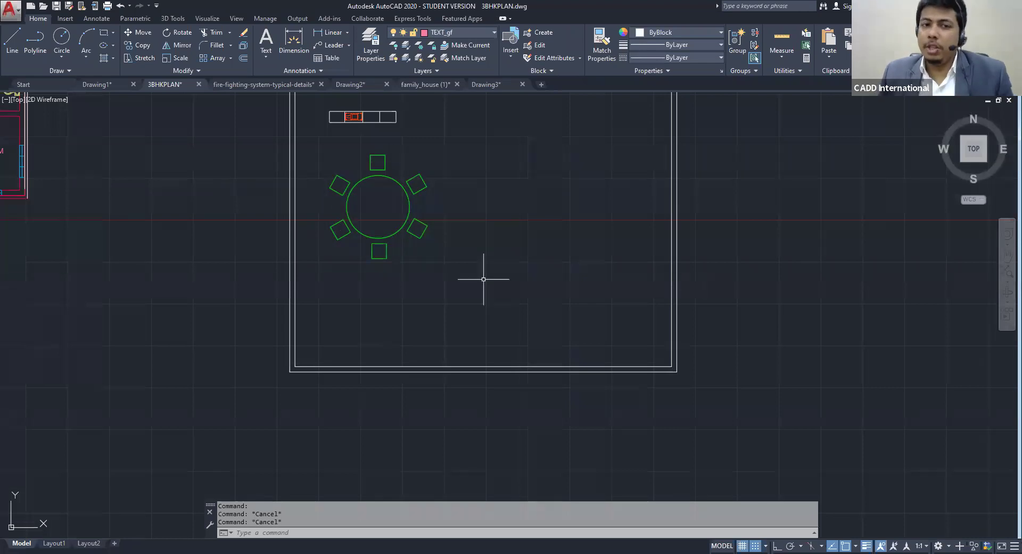
# Group the round table with its six chairs using the GROUP command
pyautogui.click(484, 279)
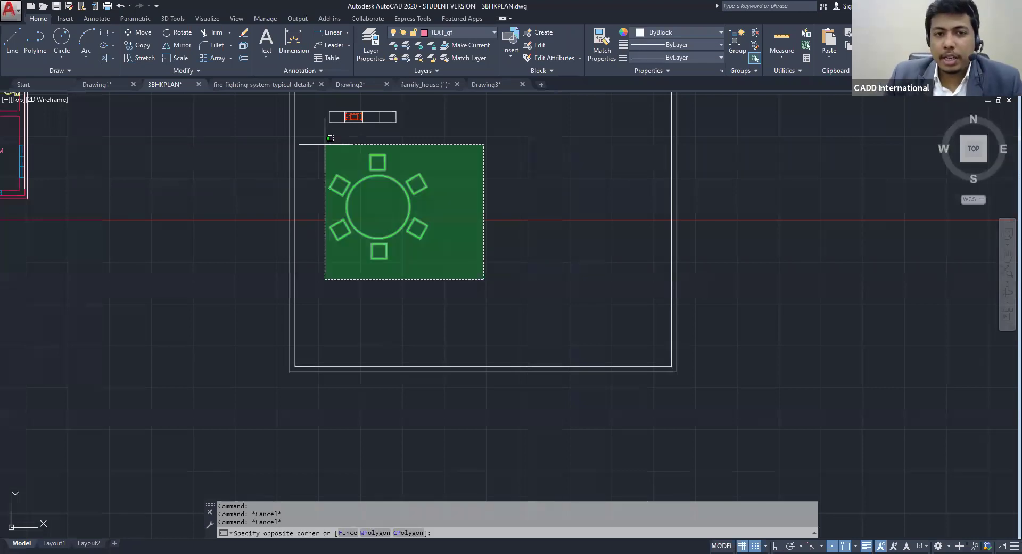
pyautogui.click(325, 143)
pyautogui.write('g')
pyautogui.press('Return')
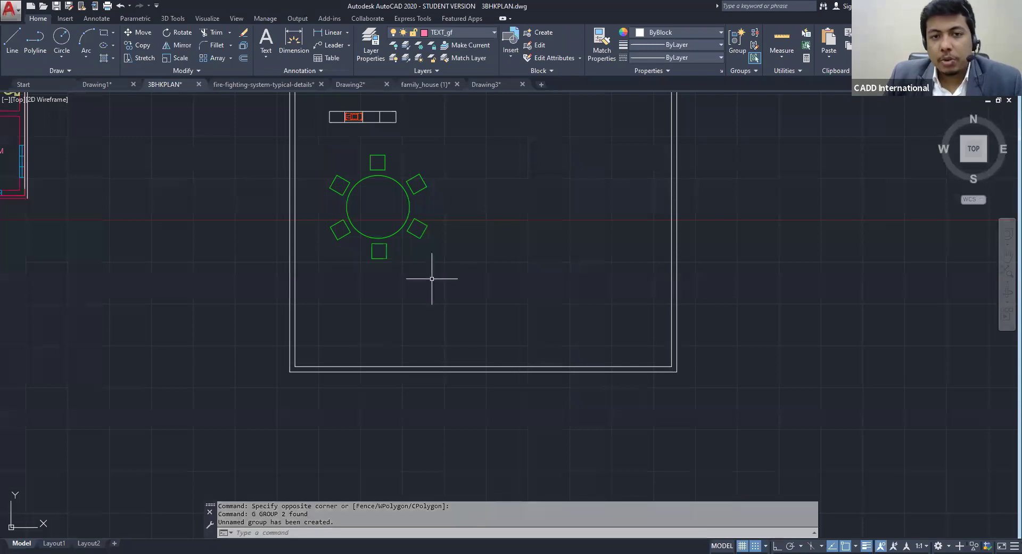
# Move the table-and-chairs group by its center grip toward the room's upper middle
pyautogui.click(409, 212)
pyautogui.click(378, 206)
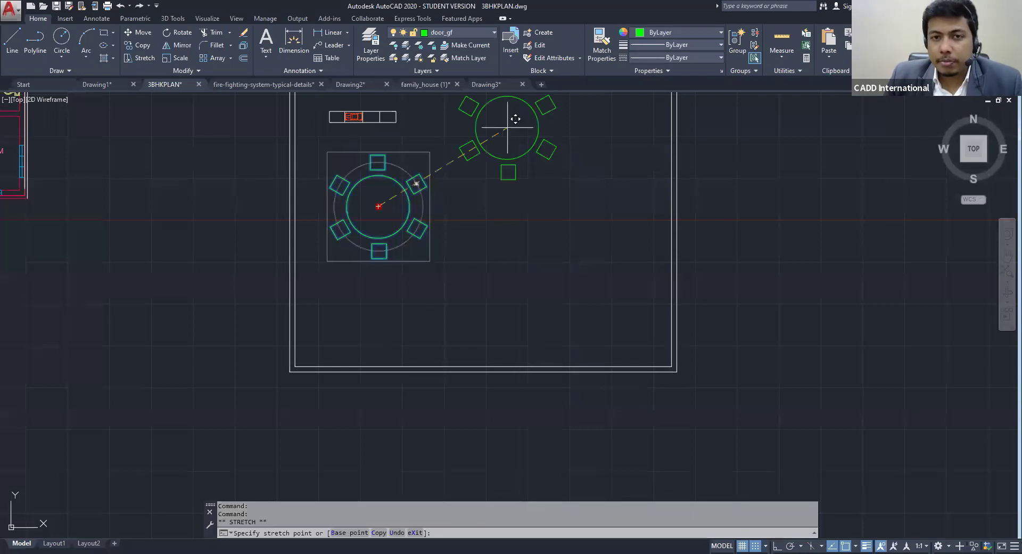
pyautogui.click(507, 127)
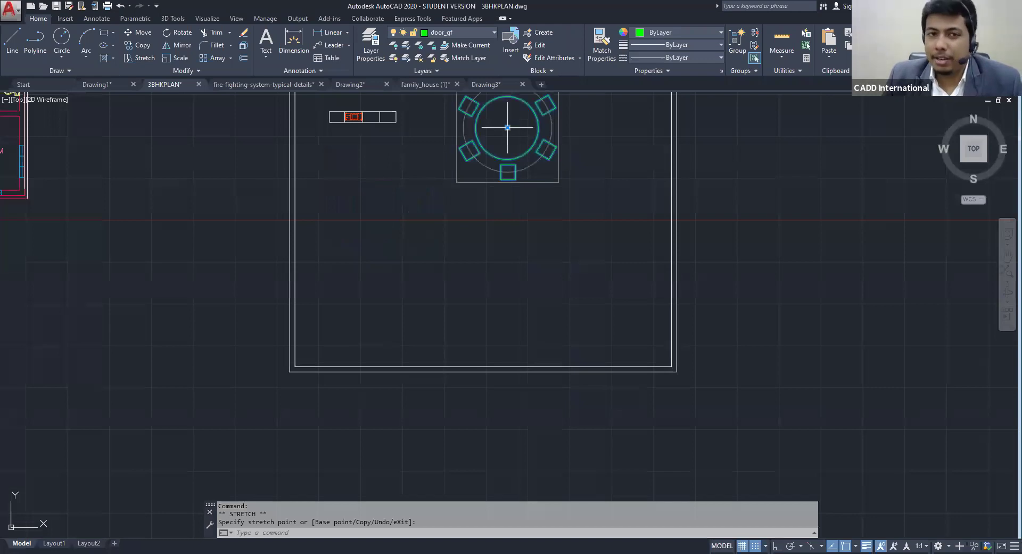
pyautogui.press('Escape')
# Move the long rectangular furniture unit with the MOVE command so that it sits above the round table
pyautogui.moveTo(396, 169); pyautogui.dragTo(347, 326, button='middle')
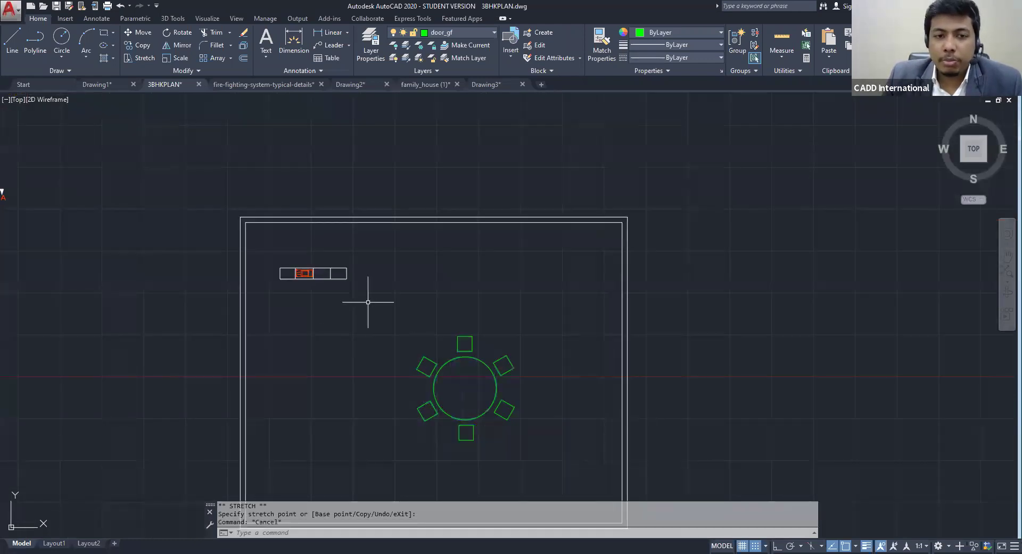
pyautogui.press('Escape')
pyautogui.click(304, 273)
pyautogui.click(266, 249)
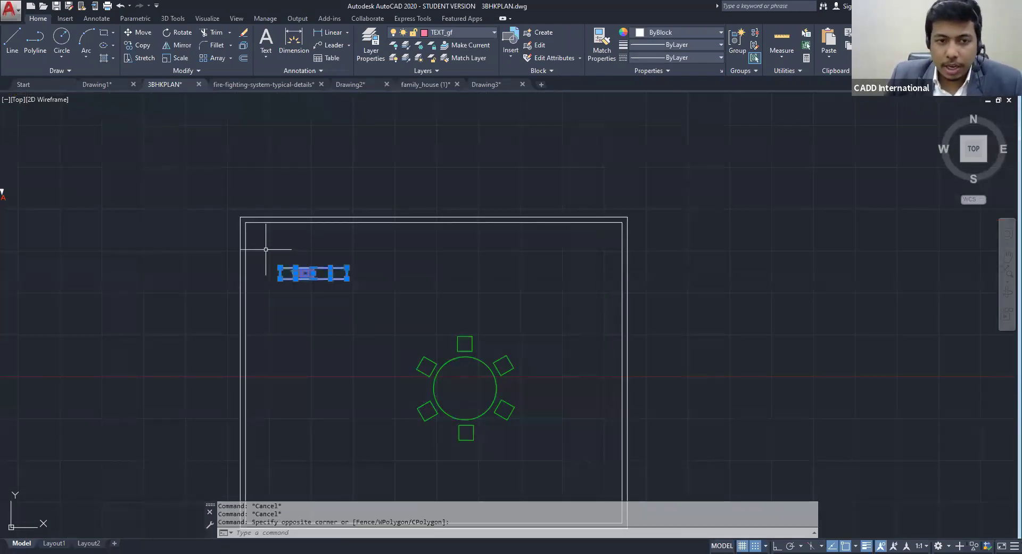
pyautogui.click(308, 273)
pyautogui.write('m')
pyautogui.press('Return')
pyautogui.click(312, 273)
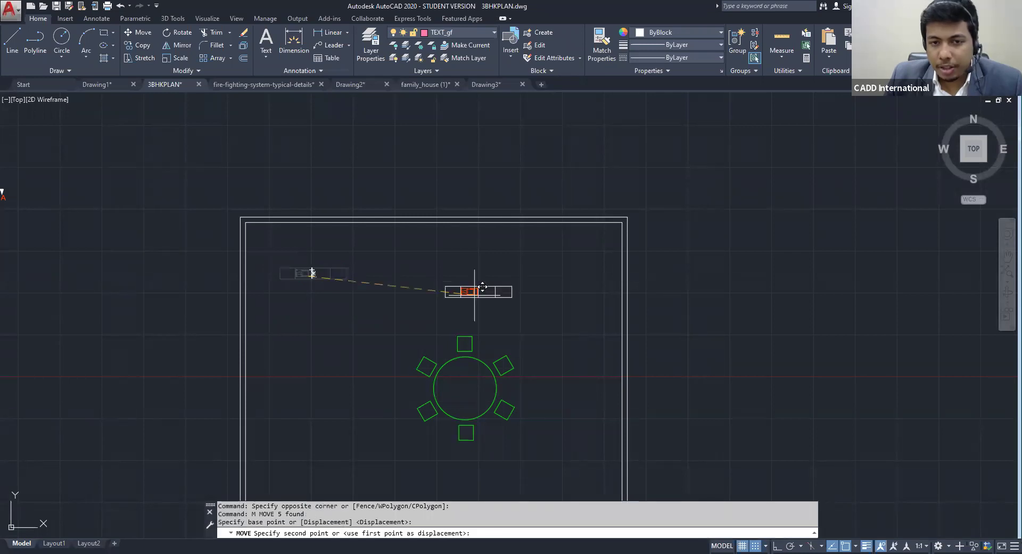
pyautogui.click(448, 288)
pyautogui.press('Escape')
pyautogui.press('Escape')
# Group the rectangular furniture unit together with the table-and-chairs group using the GROUP command
pyautogui.moveTo(466, 272); pyautogui.dragTo(470, 231, button='middle')
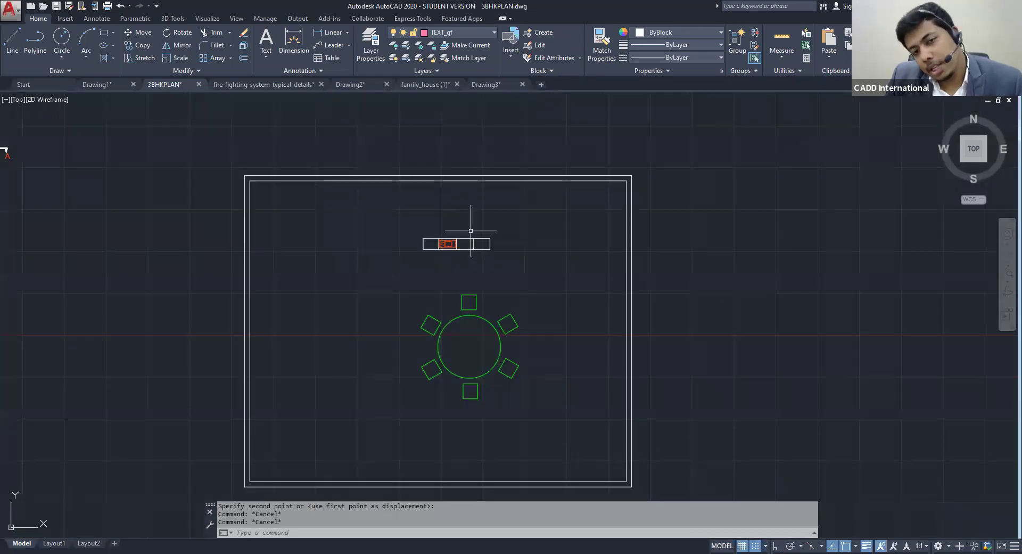
pyautogui.click(409, 209)
pyautogui.click(562, 419)
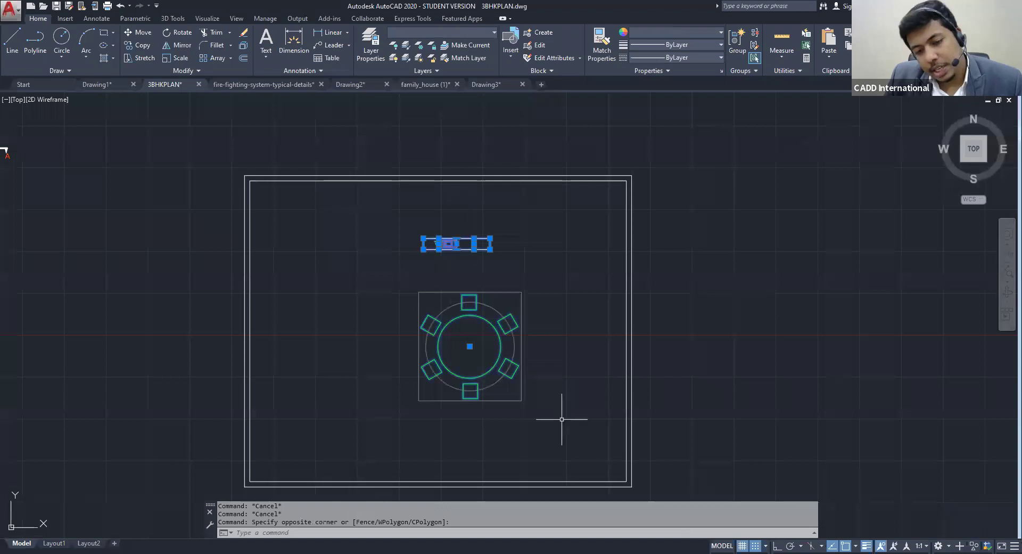
pyautogui.write('g')
pyautogui.press('Return')
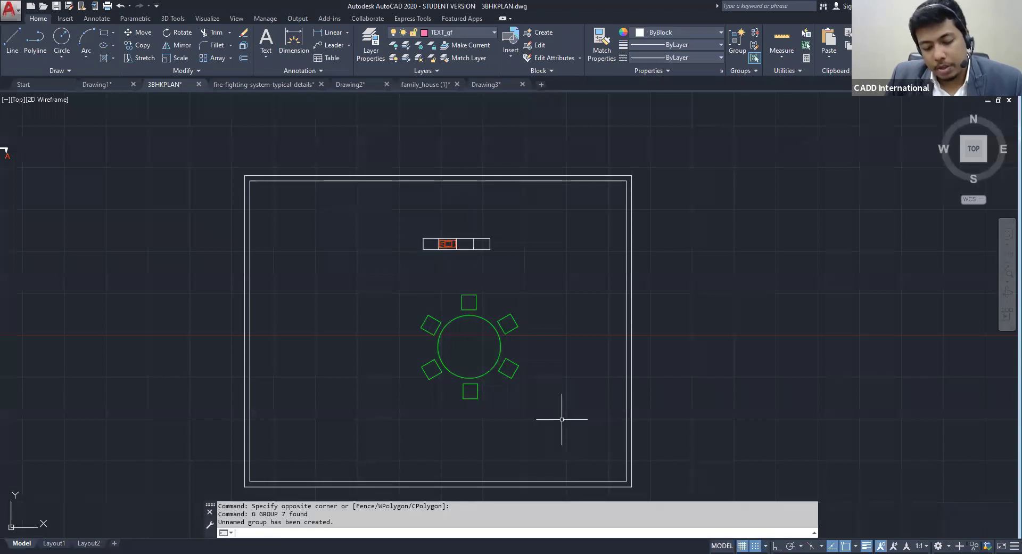
pyautogui.write('UG')
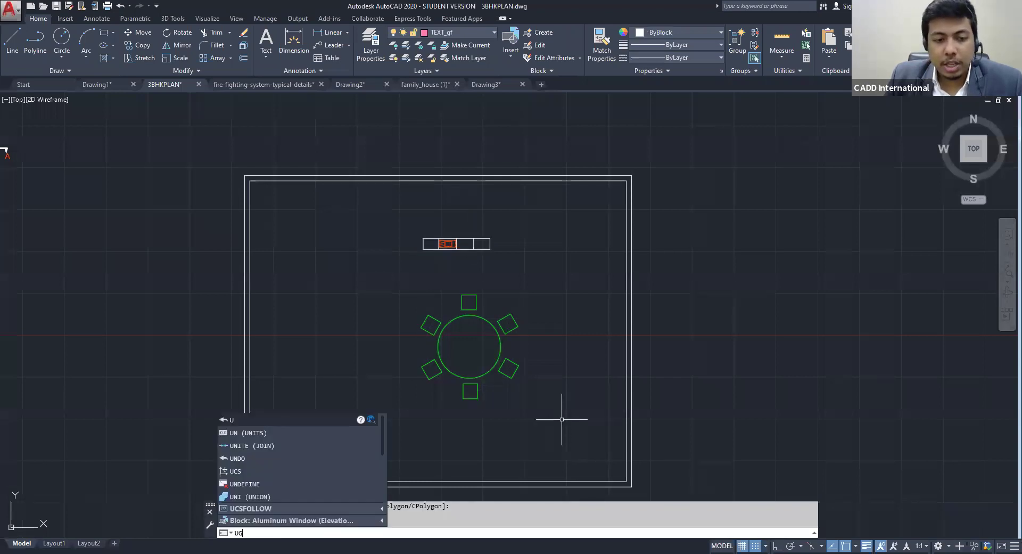
pyautogui.press('Escape')
pyautogui.press('Escape')
pyautogui.press('Escape')
# Pick the grouped furniture to check how the nested group selects
pyautogui.scroll(-2, 469, 287)
pyautogui.click(514, 374)
pyautogui.press('Escape')
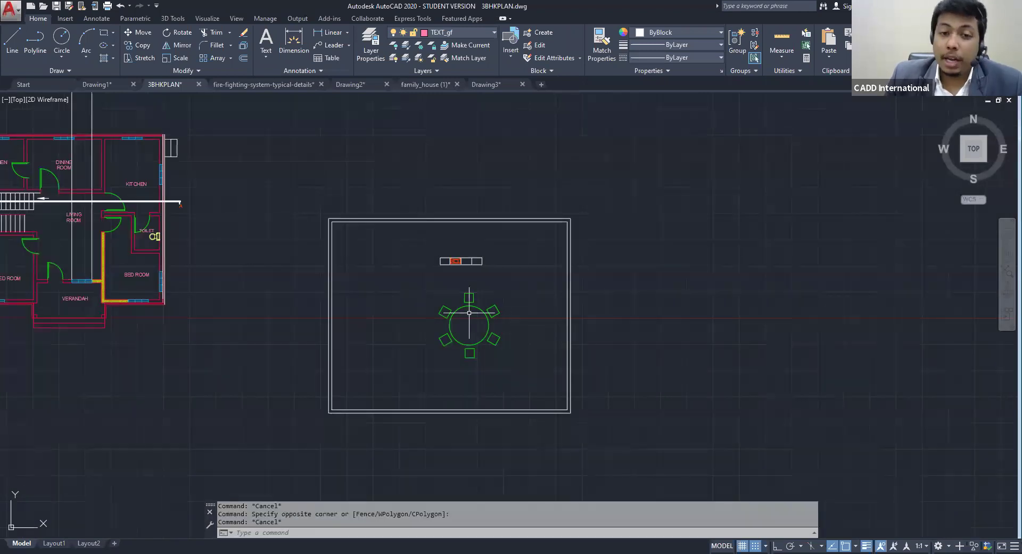
pyautogui.click(477, 307)
pyautogui.press('Escape')
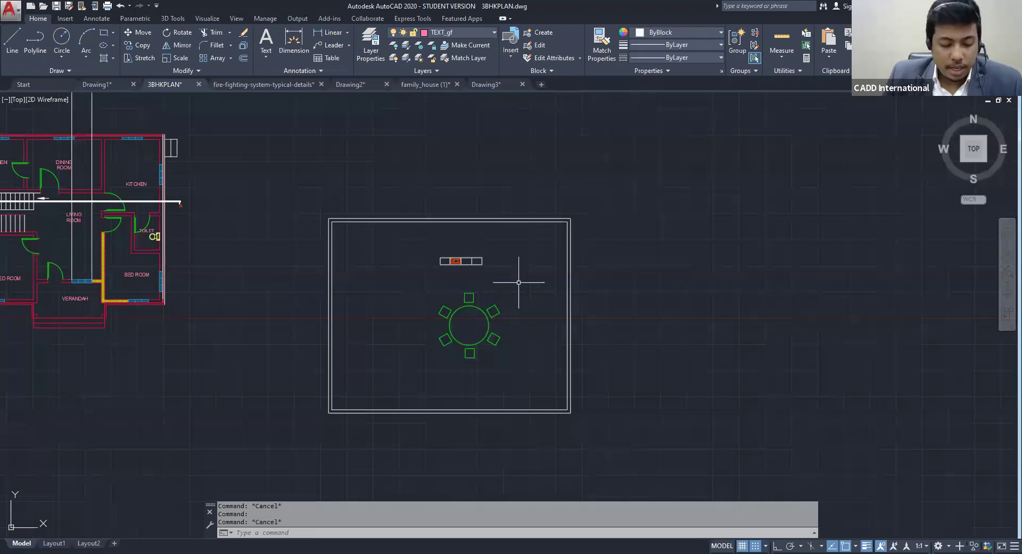
# Undo the furniture grouping and moves, back to the ungrouped table and chairs in their original place
pyautogui.moveTo(518, 282); pyautogui.dragTo(524, 262, button='middle')
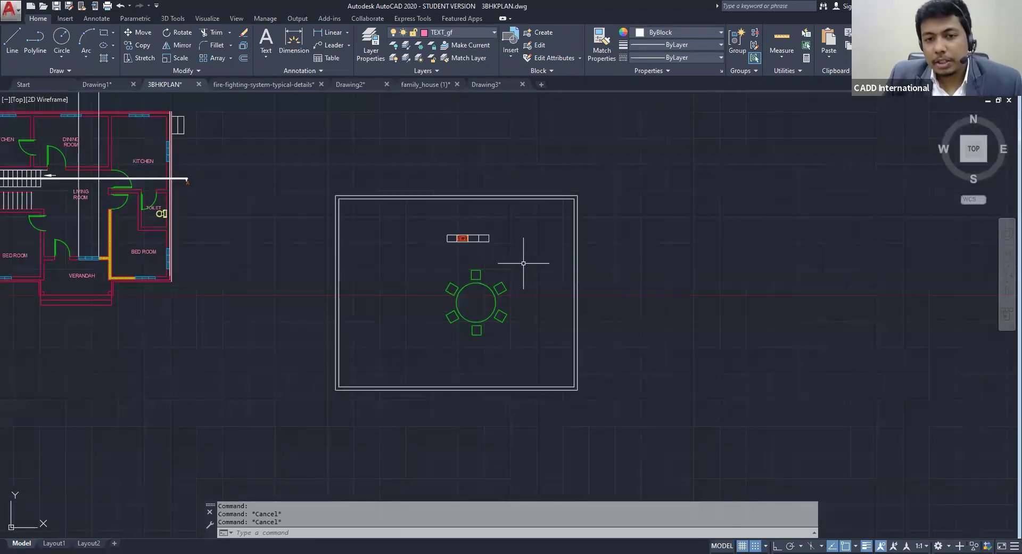
pyautogui.scroll(2, 474, 241)
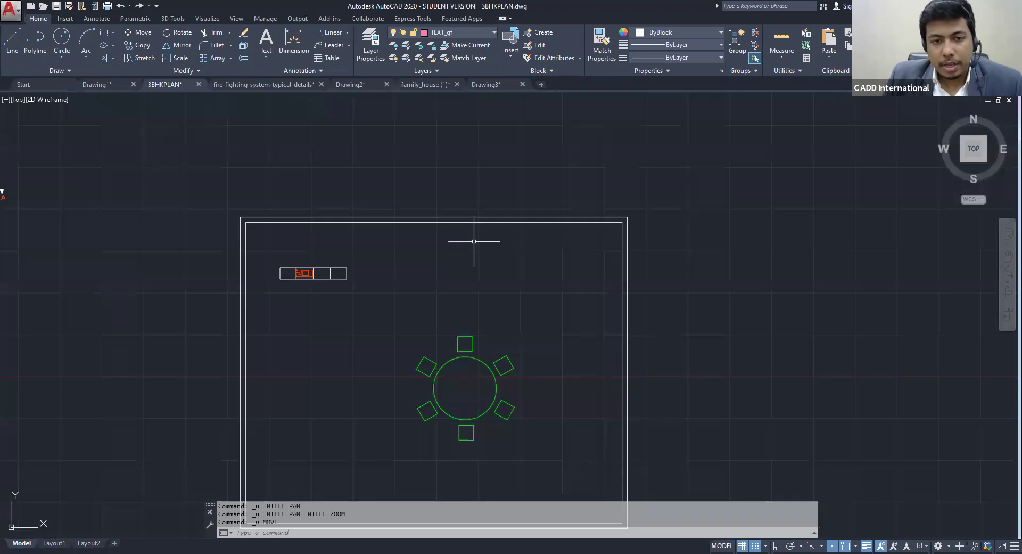
pyautogui.hotkey('ctrl', 'z')
pyautogui.hotkey('ctrl', 'z')
pyautogui.hotkey('ctrl', 'z')
pyautogui.hotkey('ctrl', 'z')
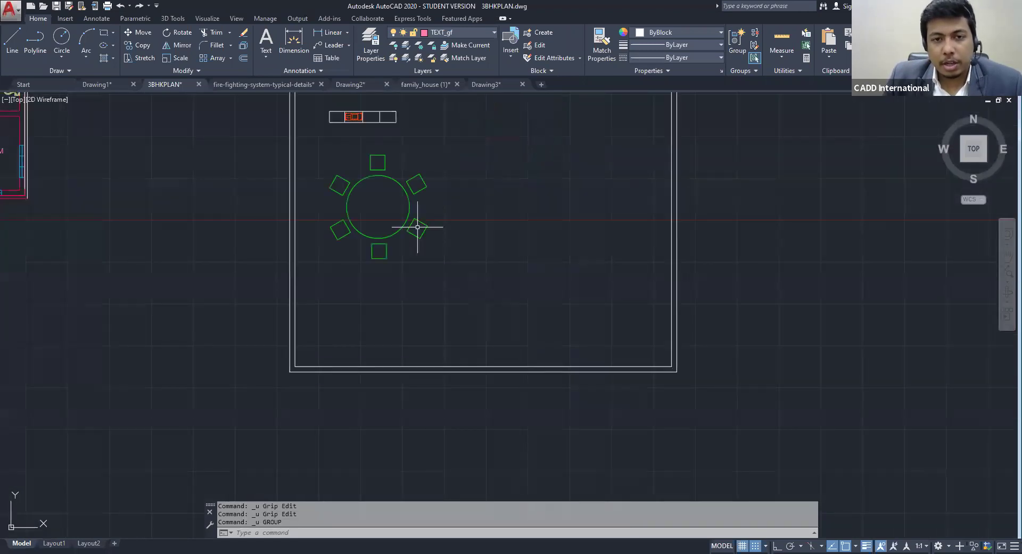
pyautogui.hotkey('ctrl', 'z')
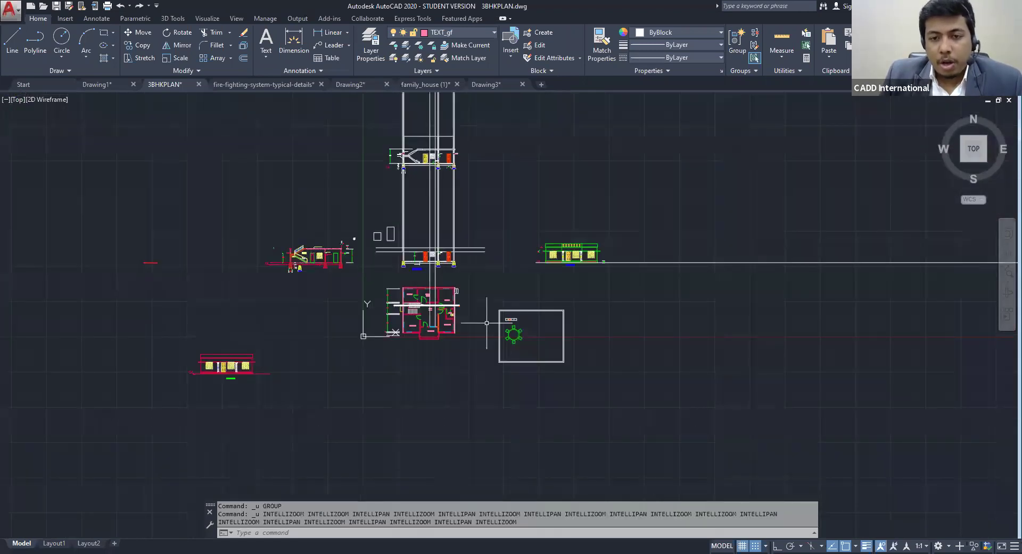
# Select the chair array again to check whether it is independent of the round table
pyautogui.scroll(8, 504, 330)
pyautogui.click(532, 309)
pyautogui.moveTo(533, 309); pyautogui.dragTo(493, 249, button='middle')
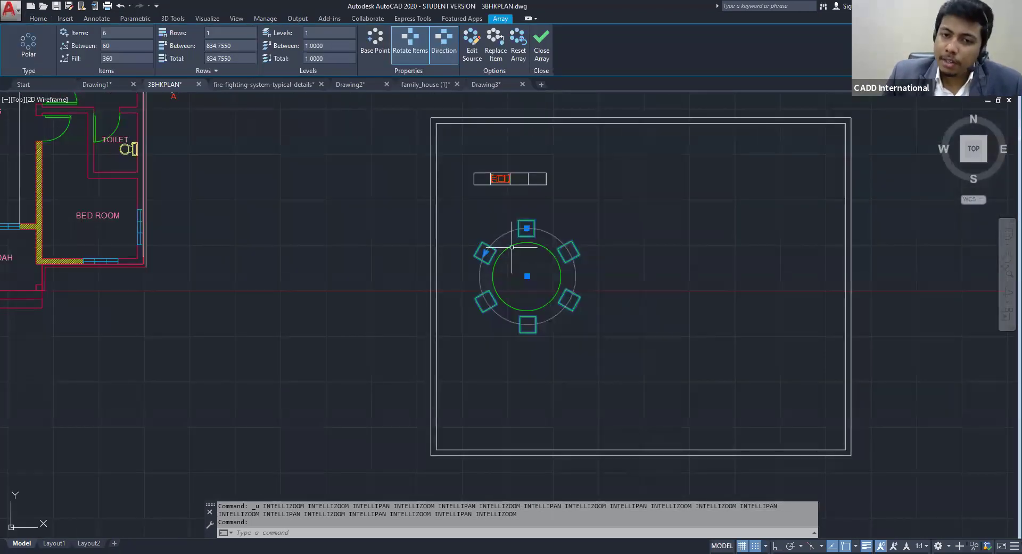
pyautogui.press('Escape')
pyautogui.press('Escape')
# Start a block definition from the round table and its six chairs, and name the block Table
pyautogui.scroll(-2, 511, 247)
pyautogui.click(594, 322)
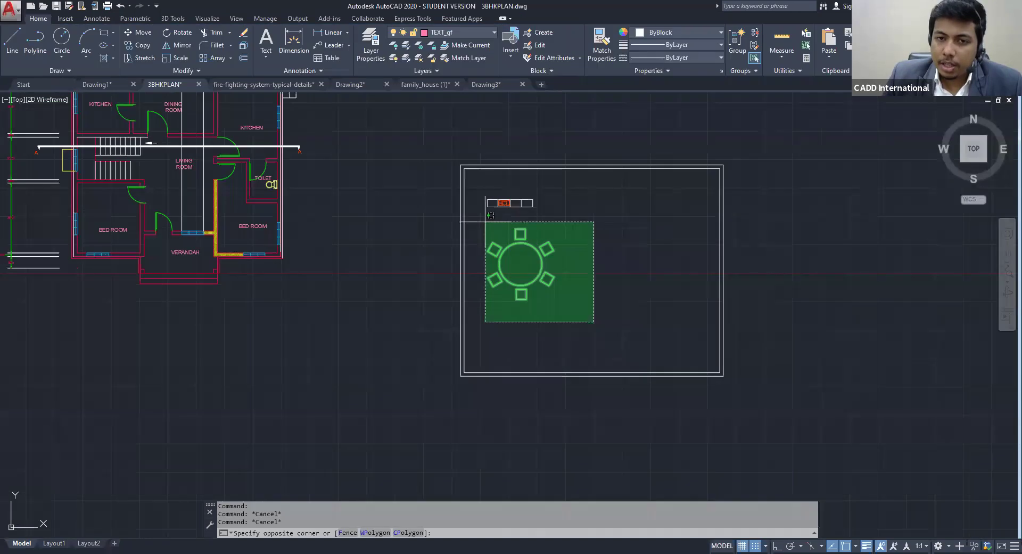
pyautogui.click(485, 221)
pyautogui.write('b')
pyautogui.press('Return')
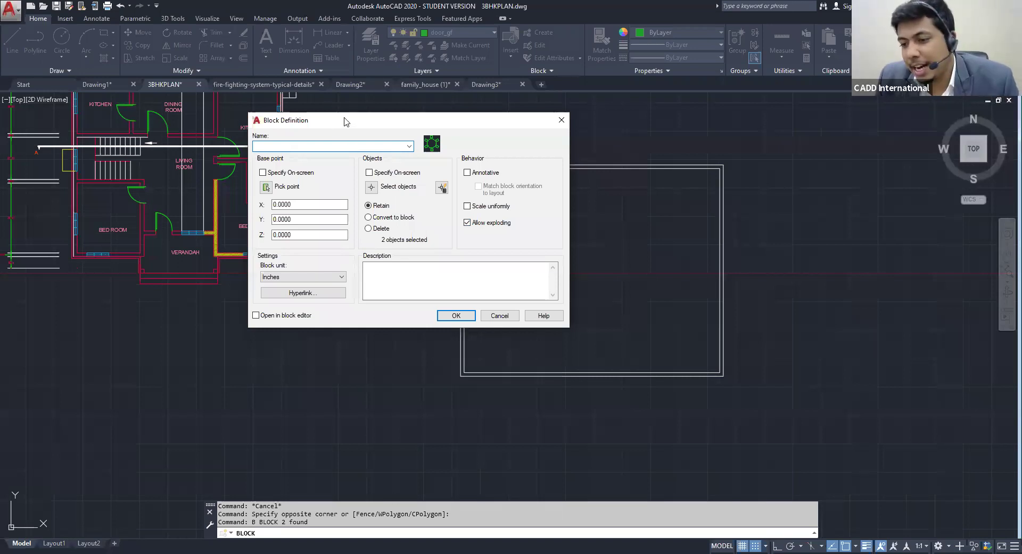
pyautogui.moveTo(344, 122); pyautogui.dragTo(224, 152)
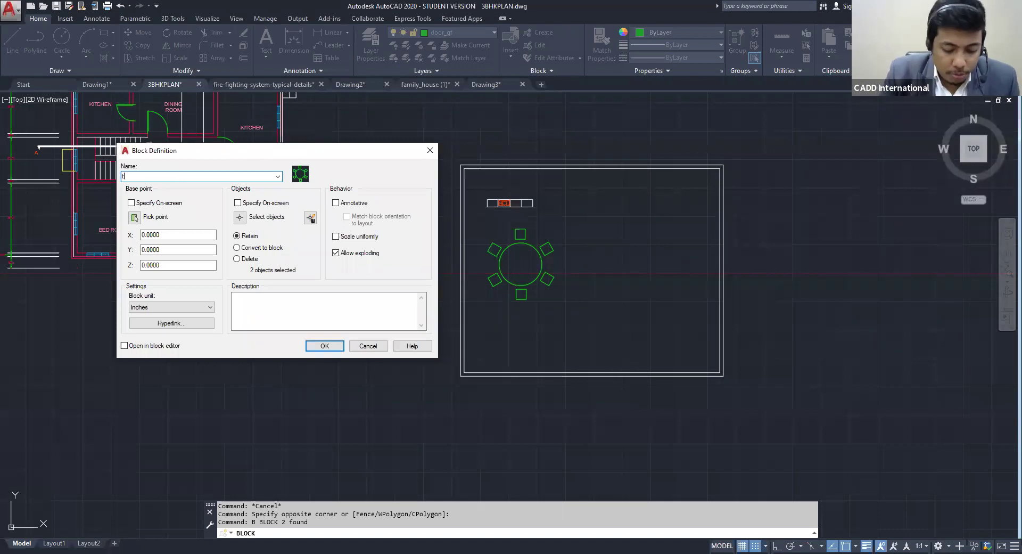
pyautogui.write('ABLE')
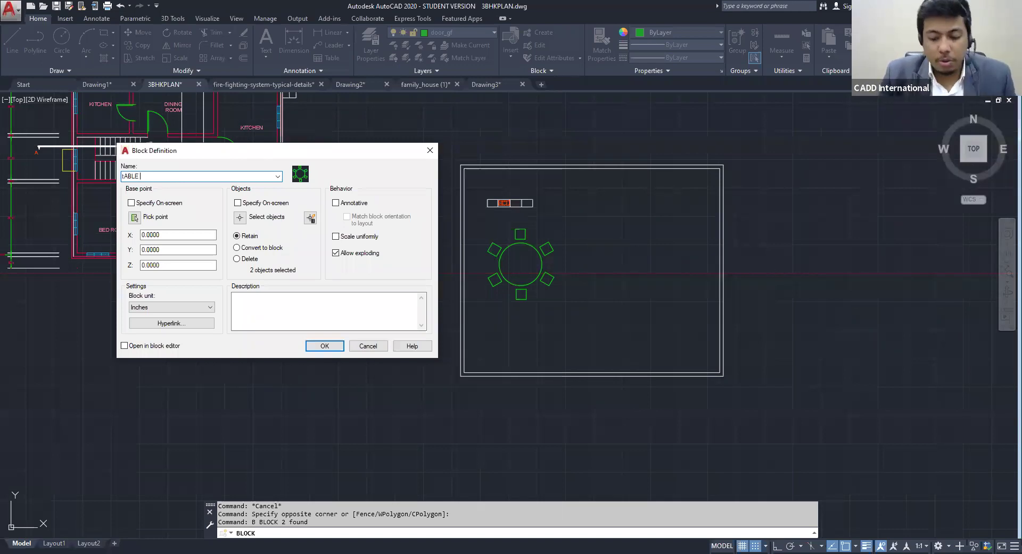
pyautogui.press('BackSpace')
pyautogui.press('BackSpace')
pyautogui.press('BackSpace')
pyautogui.press('BackSpace')
pyautogui.press('BackSpace')
pyautogui.press('BackSpace')
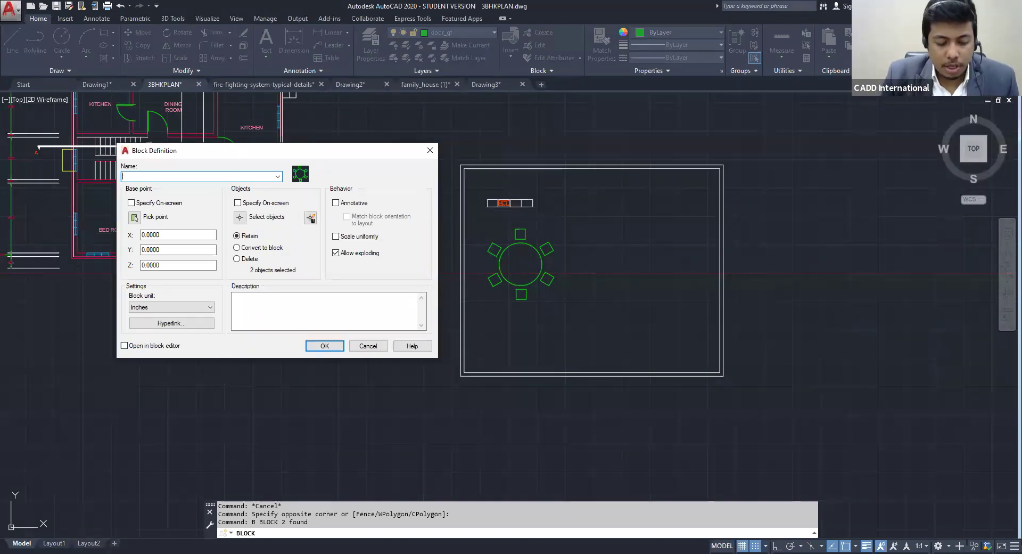
pyautogui.write('Table')
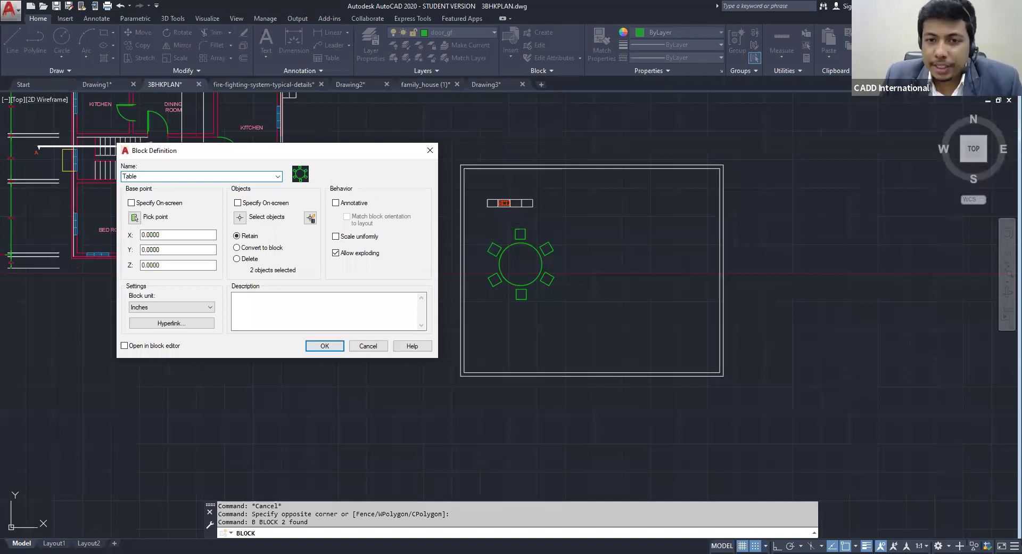
# Pick the block's base point at about the round table's center and set the block unit to Centimeters
pyautogui.click(135, 217)
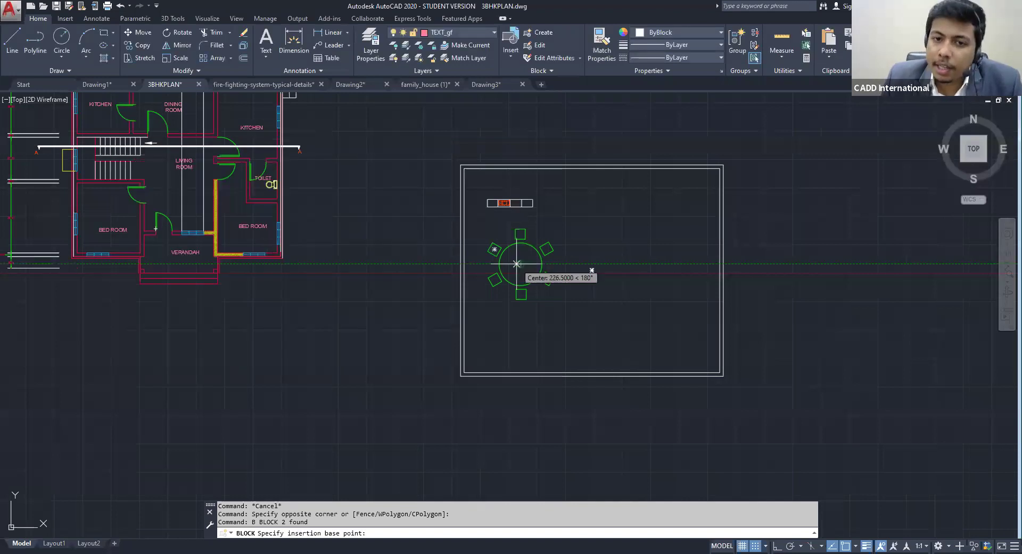
pyautogui.click(523, 263)
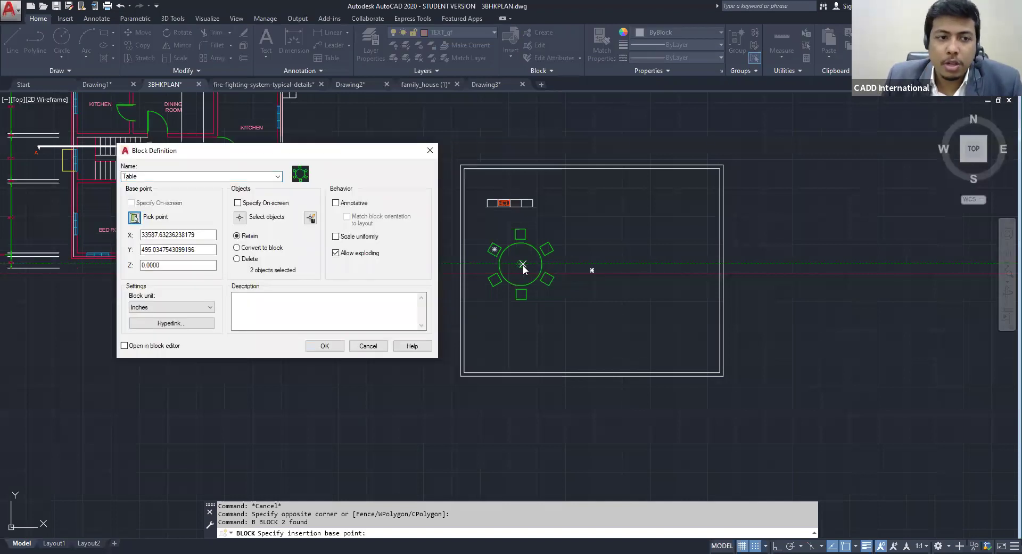
pyautogui.click(171, 311)
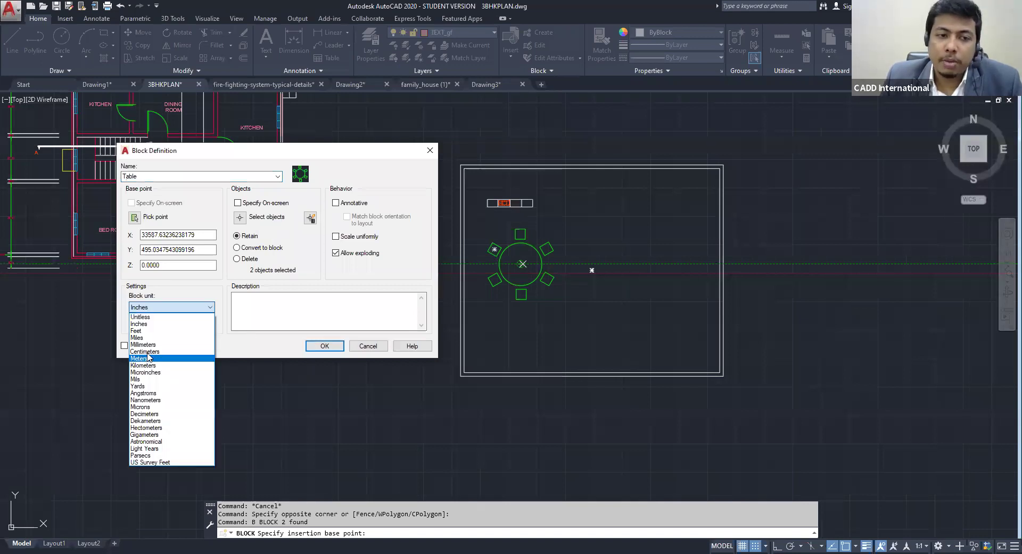
pyautogui.click(145, 351)
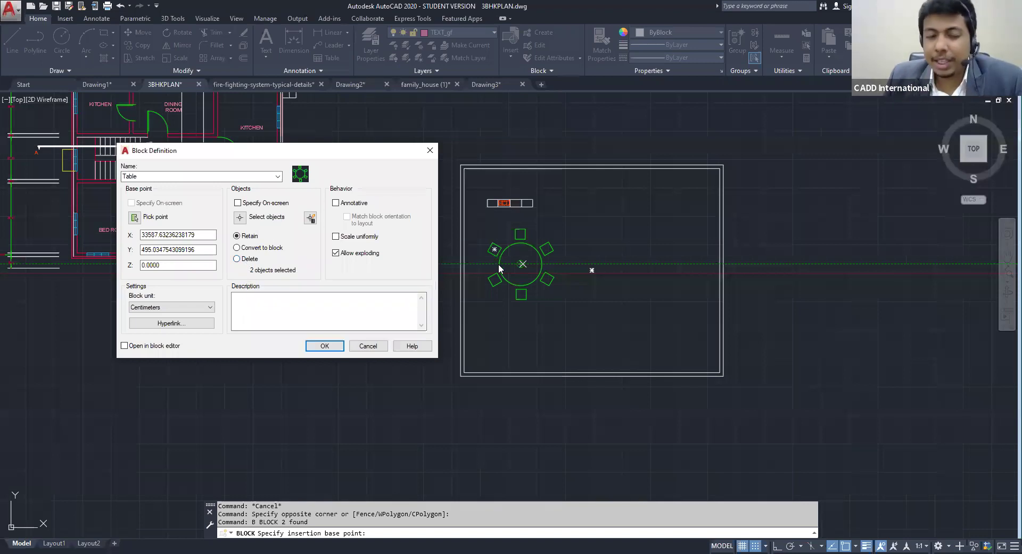
# Choose the Delete option for the original objects in the Table block definition
pyautogui.click(265, 247)
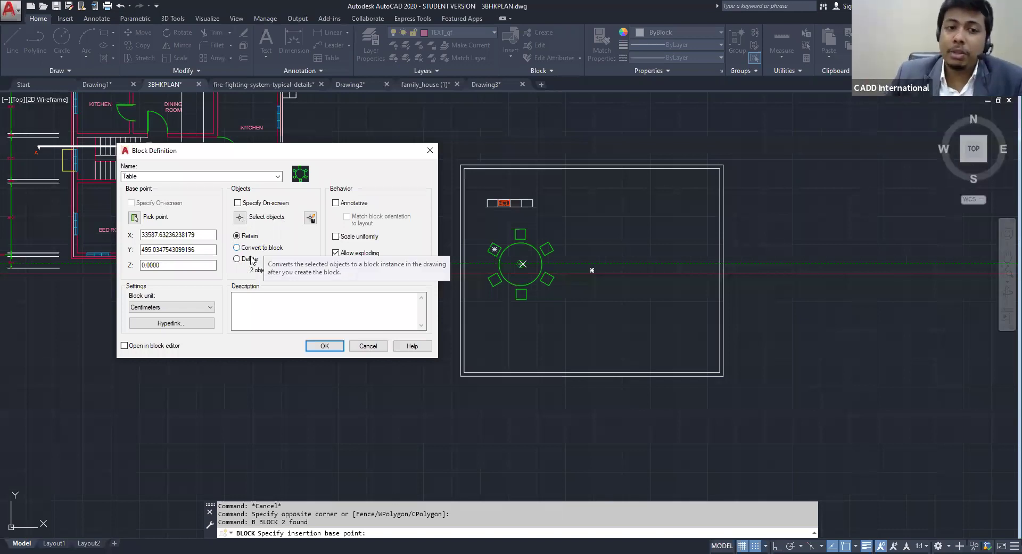
pyautogui.click(251, 260)
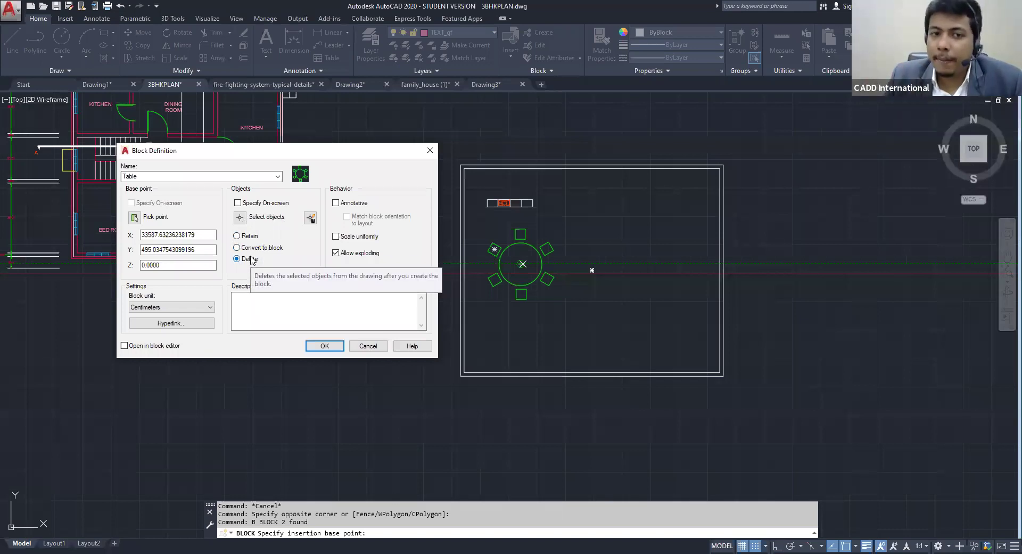
pyautogui.click(349, 237)
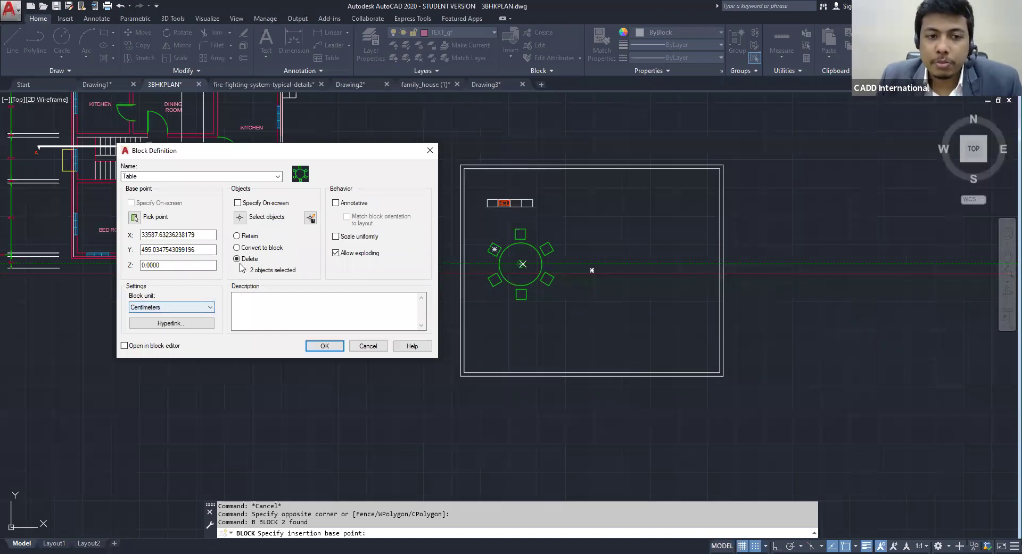
# Finish the Table block definition and insert one Table block inside the double-line rectangle, below the horizontal cabinet strip
pyautogui.click(331, 346)
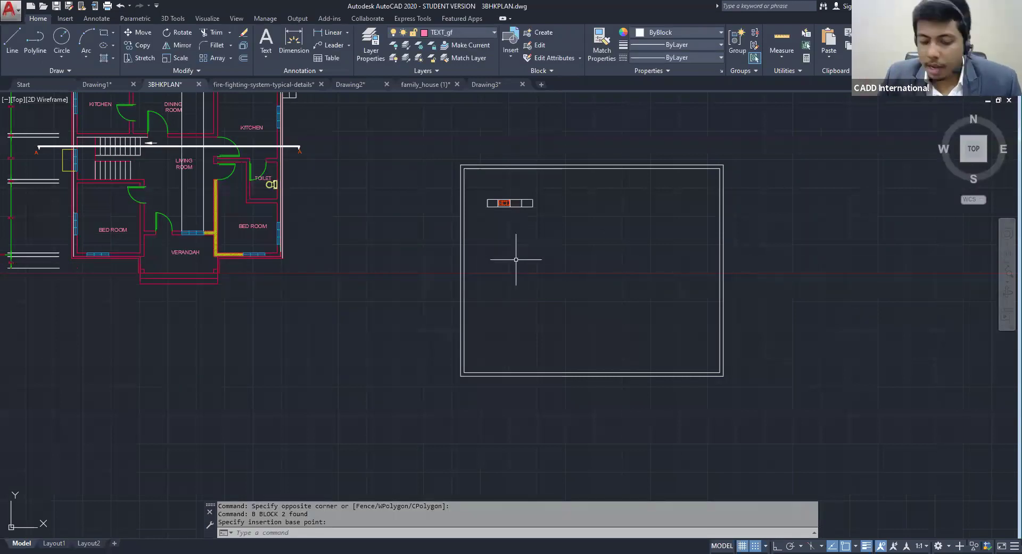
pyautogui.click(236, 532)
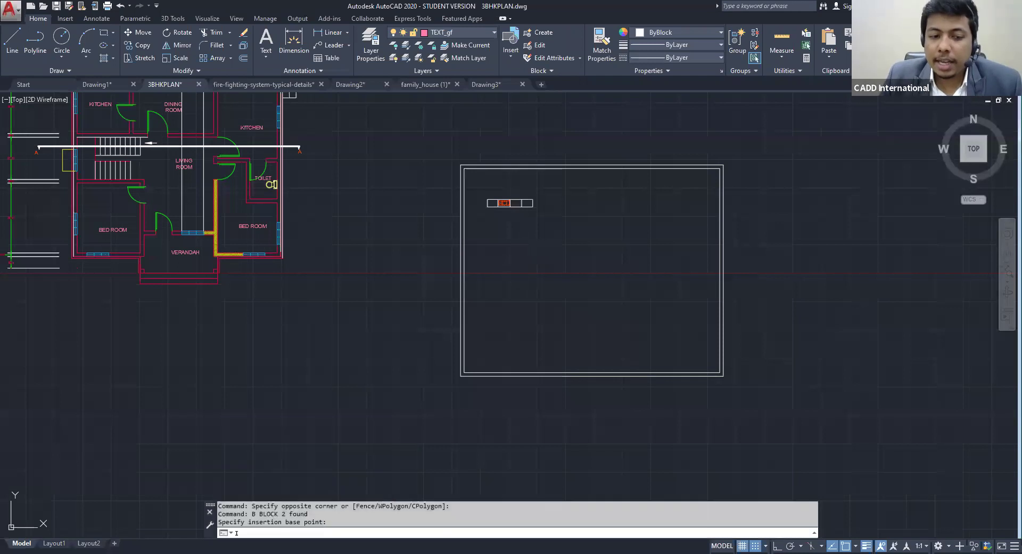
pyautogui.write('i')
pyautogui.press('Return')
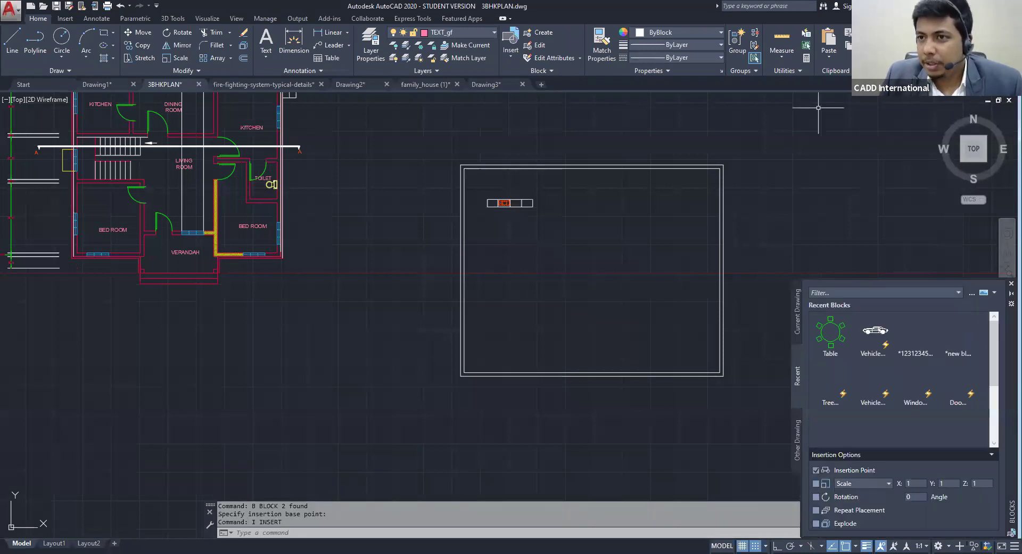
pyautogui.click(845, 352)
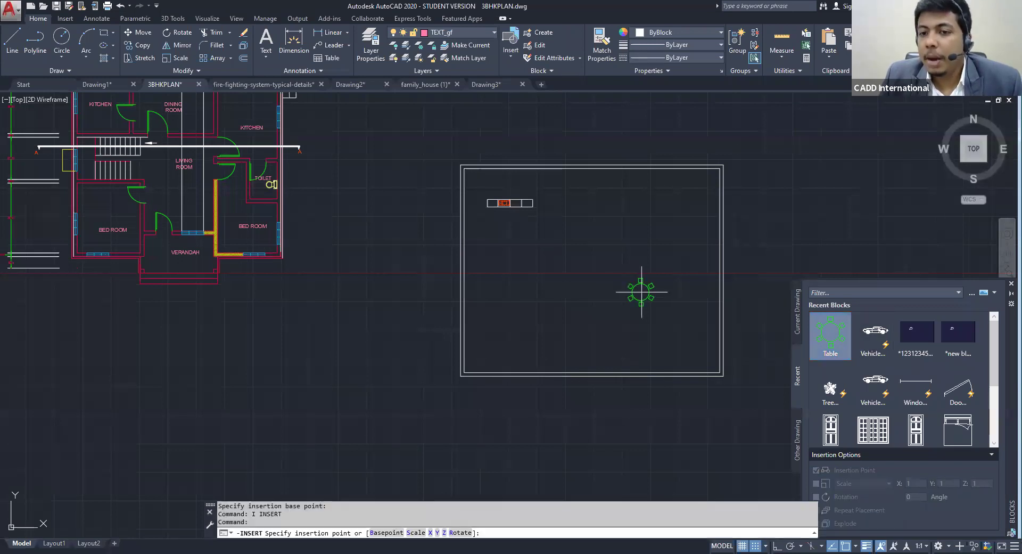
pyautogui.scroll(5, 641, 291)
pyautogui.scroll(-4, 450, 242)
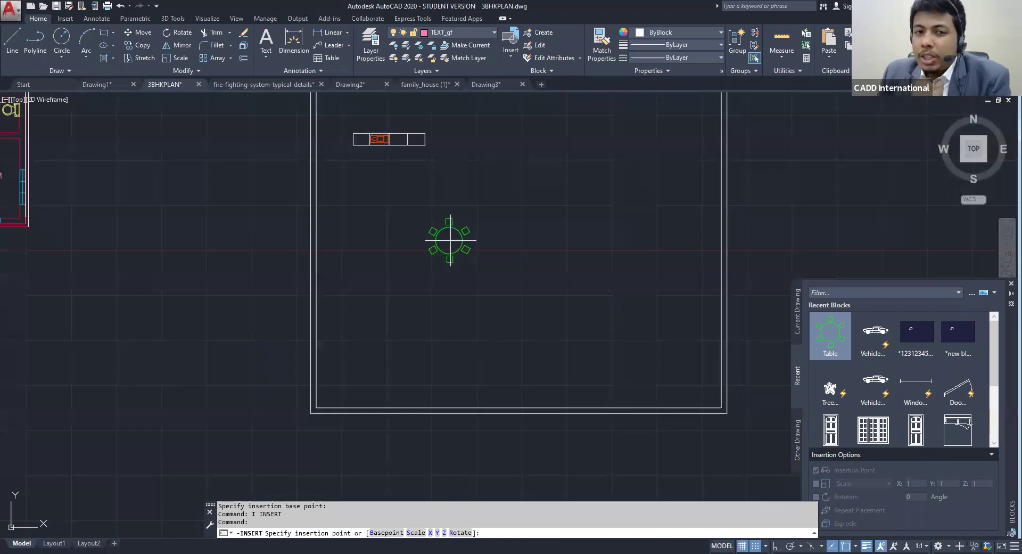
pyautogui.click(403, 227)
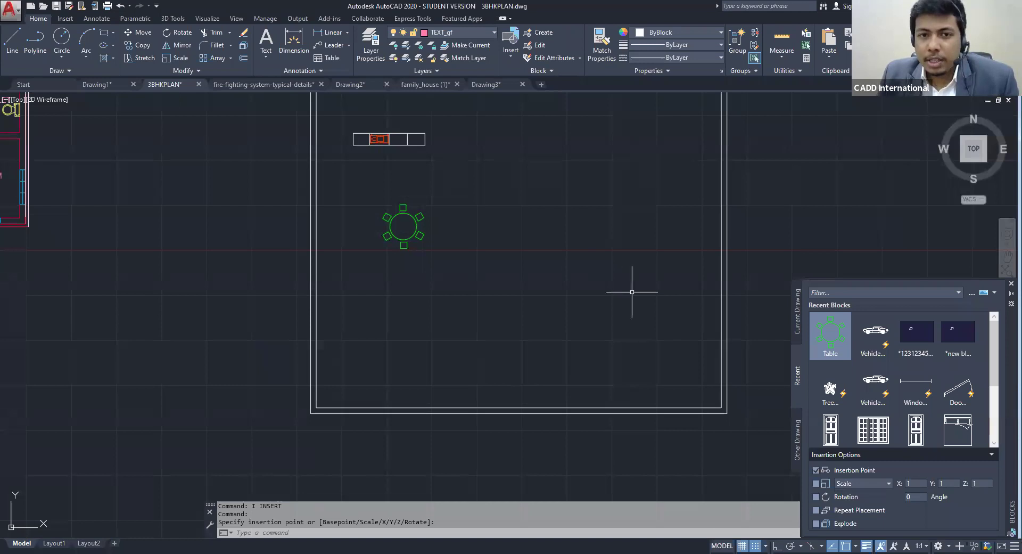
pyautogui.press('Escape')
pyautogui.press('Escape')
# Start a block definition from the whole horizontal strip with the orange symbol above the table, and name the block Cabinet
pyautogui.moveTo(432, 158); pyautogui.dragTo(454, 202, button='middle')
pyautogui.click(405, 183)
pyautogui.click(357, 157)
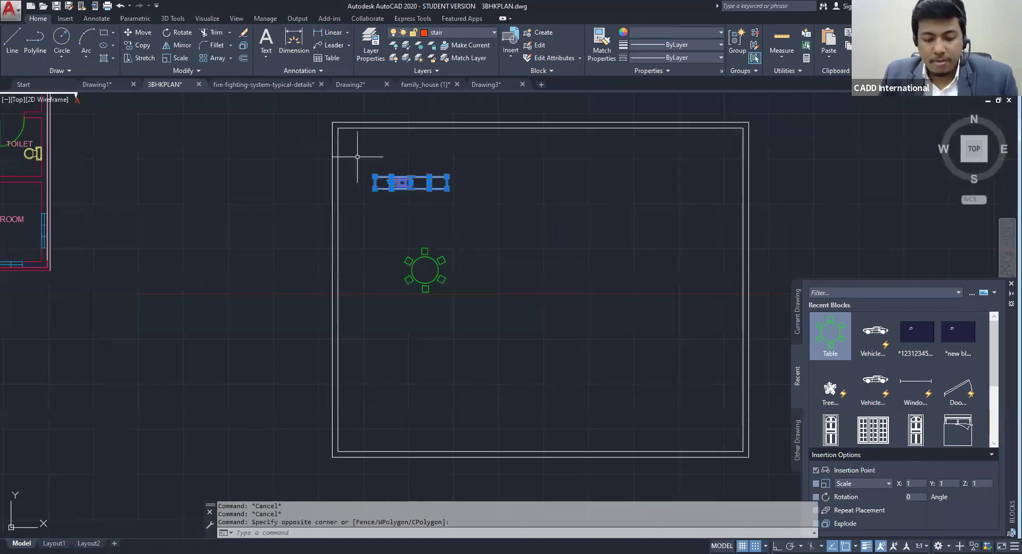
pyautogui.write('b')
pyautogui.press('Return')
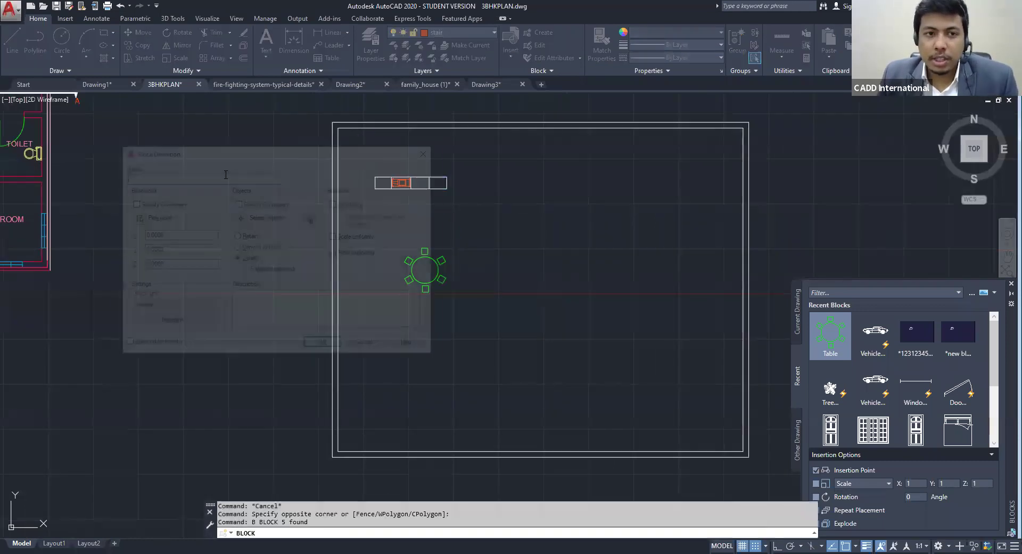
pyautogui.write('V')
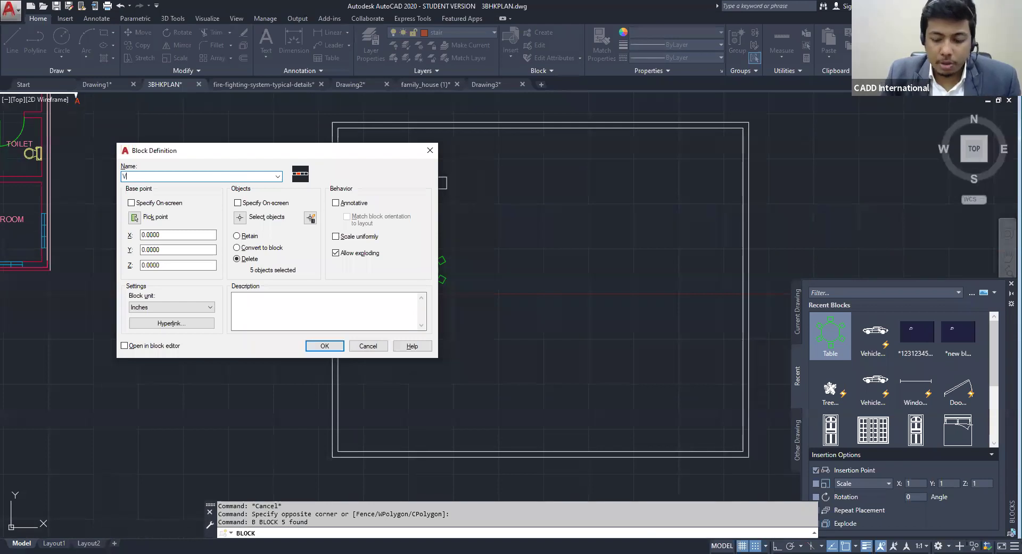
pyautogui.press('BackSpace')
pyautogui.write('Ca')
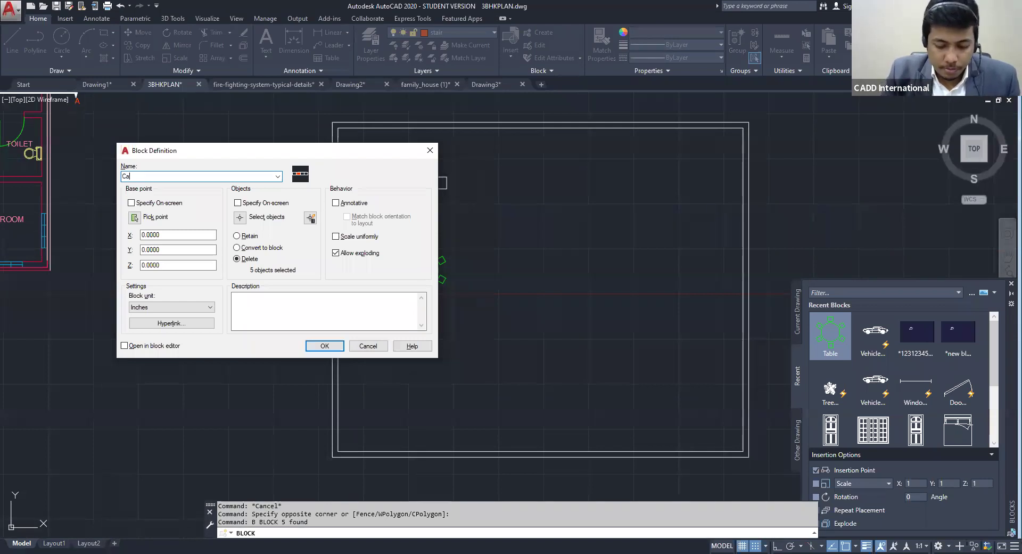
pyautogui.write('binet')
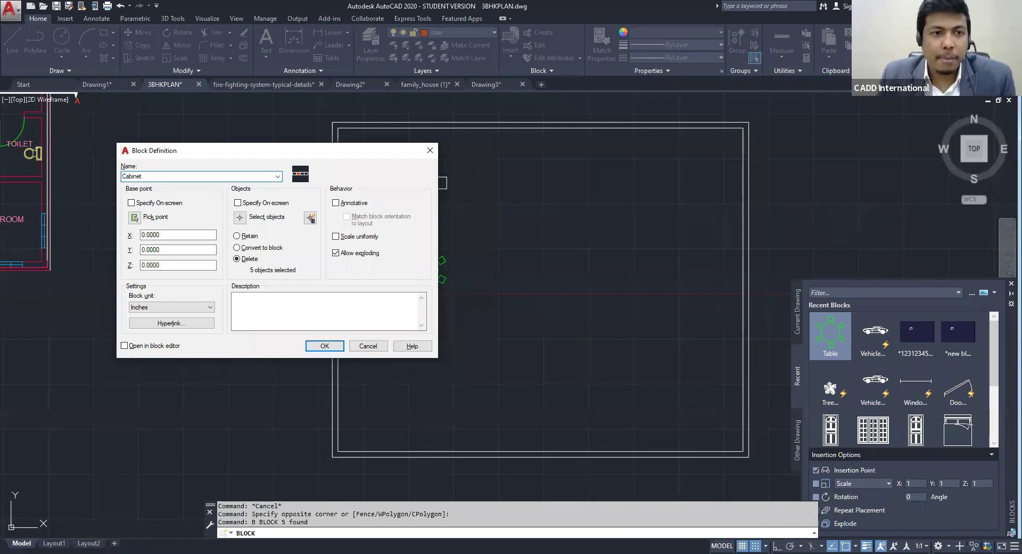
# Pick the strip's lower-left corner as the Cabinet block's base point and create it with the Convert to block option
pyautogui.click(135, 218)
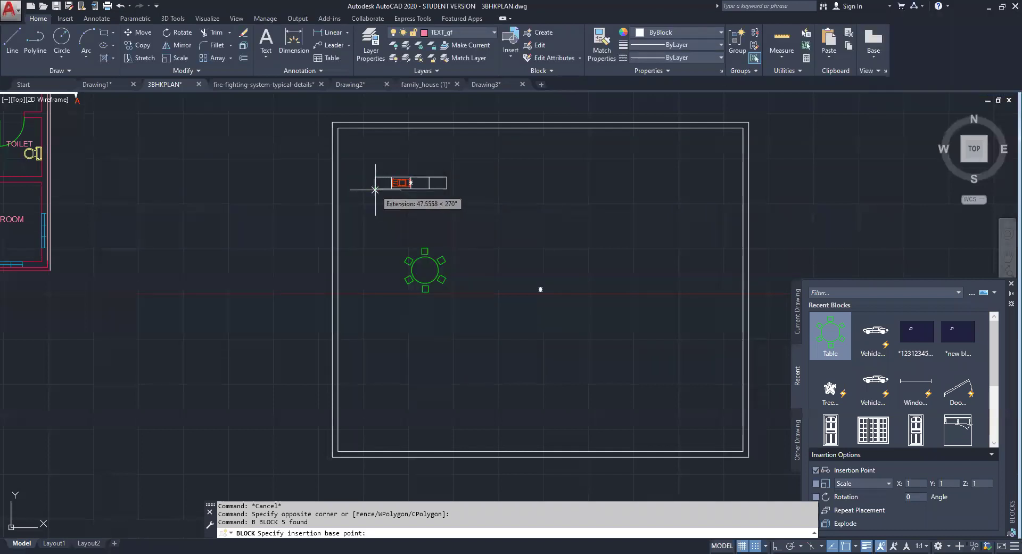
pyautogui.click(375, 189)
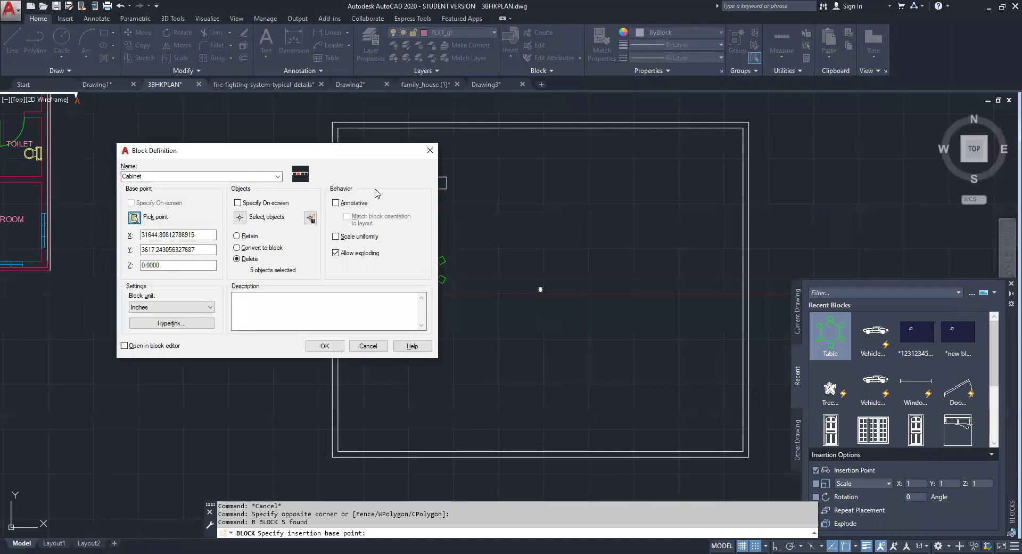
pyautogui.click(238, 248)
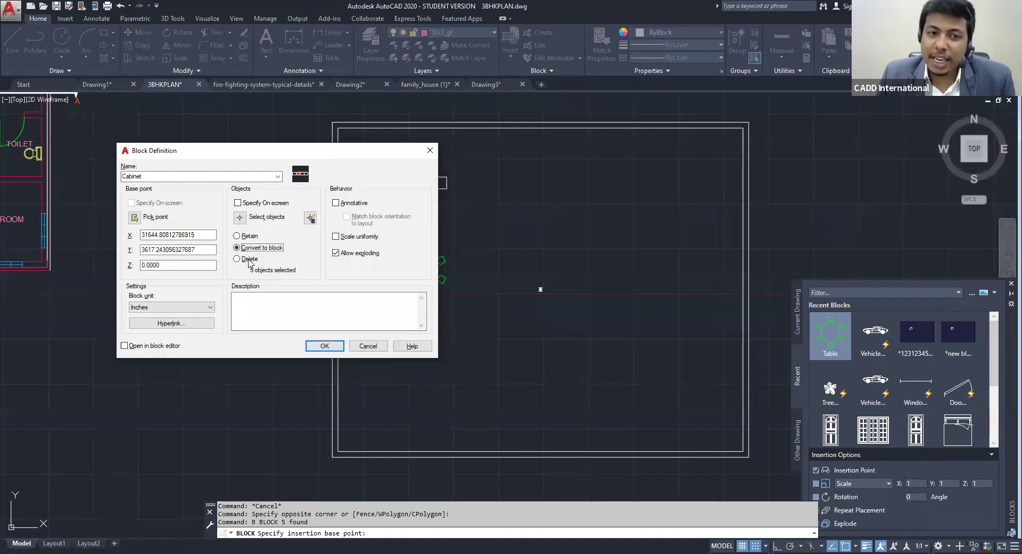
pyautogui.click(323, 346)
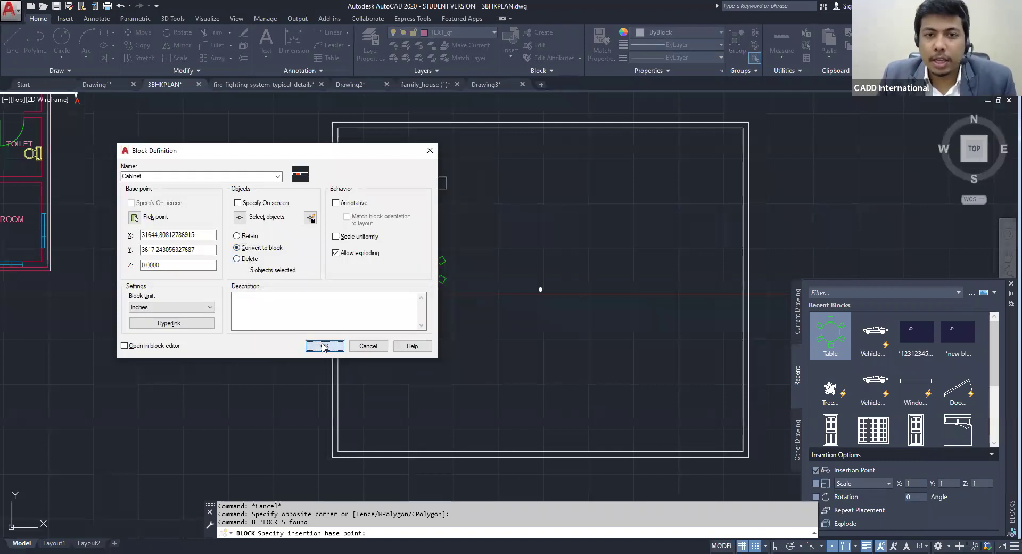
# Select the original cabinet strip to check whether it behaves as a single block, and clear the selection
pyautogui.scroll(6, 468, 210)
pyautogui.moveTo(484, 256); pyautogui.dragTo(418, 154, button='middle')
pyautogui.scroll(2, 497, 357)
pyautogui.click(467, 291)
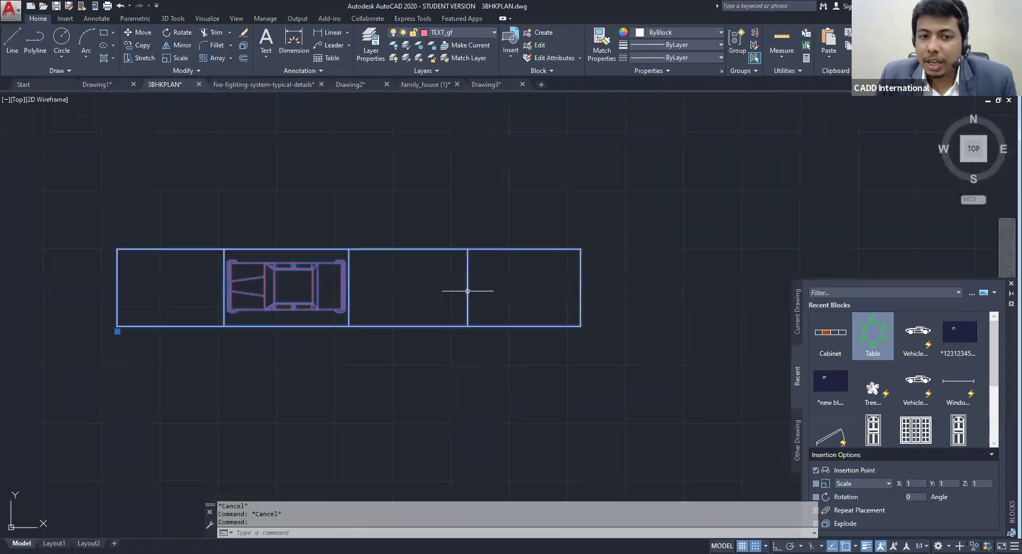
pyautogui.scroll(-1, 467, 290)
pyautogui.moveTo(467, 291)
pyautogui.mouseDown(button='middle')
pyautogui.moveTo(413, 247)
pyautogui.moveTo(357, 225)
pyautogui.mouseUp(button='middle')
pyautogui.scroll(-1, 411, 242)
pyautogui.scroll(-1, 411, 242)
pyautogui.press('Escape')
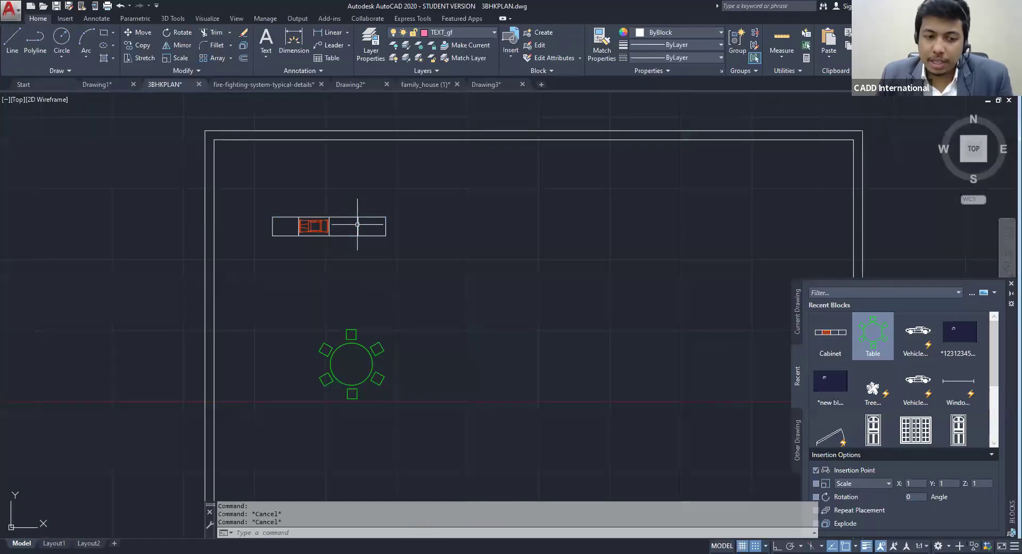
# Insert a second Cabinet block to the right of the original strip, inside the double-line rectangle
pyautogui.write('i')
pyautogui.press('Return')
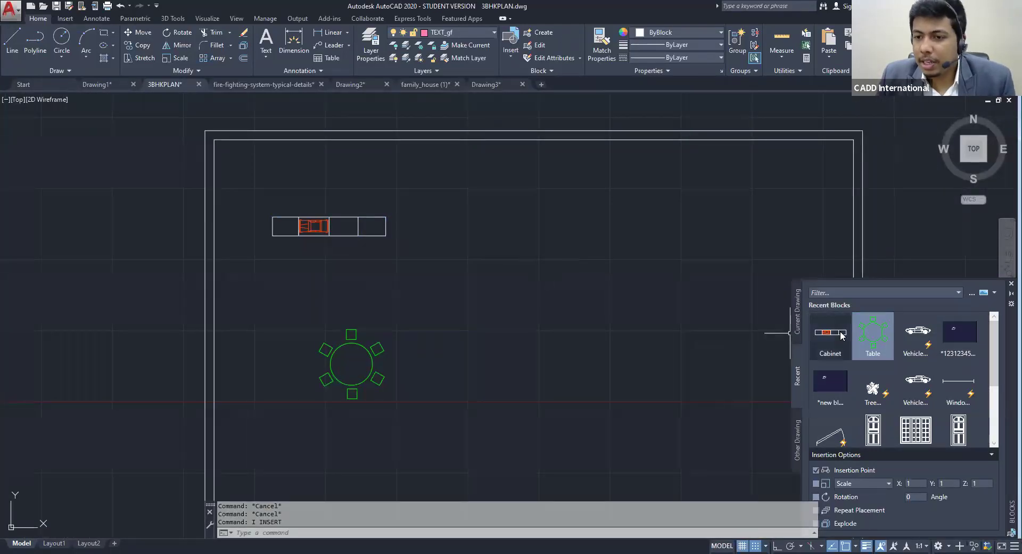
pyautogui.moveTo(841, 334); pyautogui.dragTo(474, 213)
pyautogui.scroll(3, 474, 222)
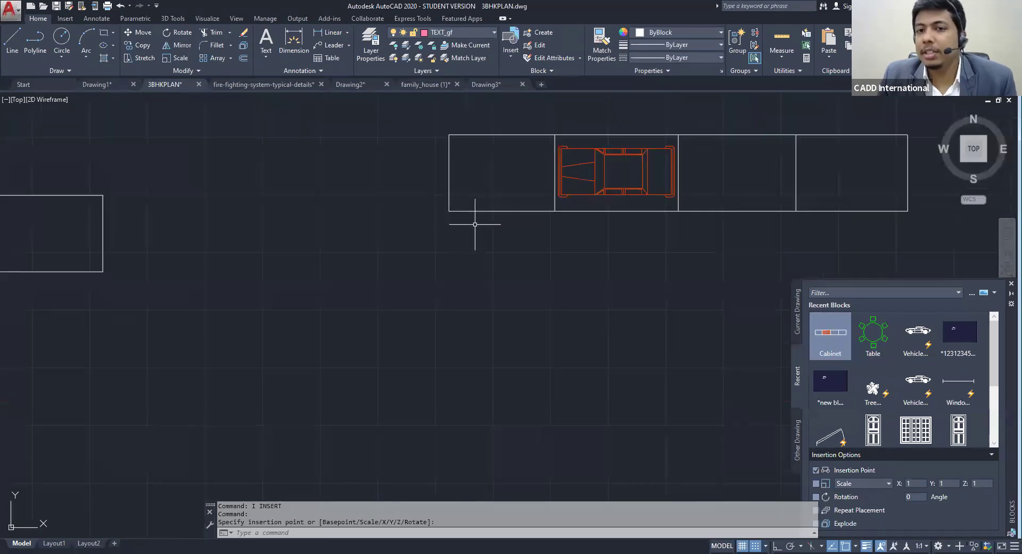
pyautogui.scroll(-2, 490, 240)
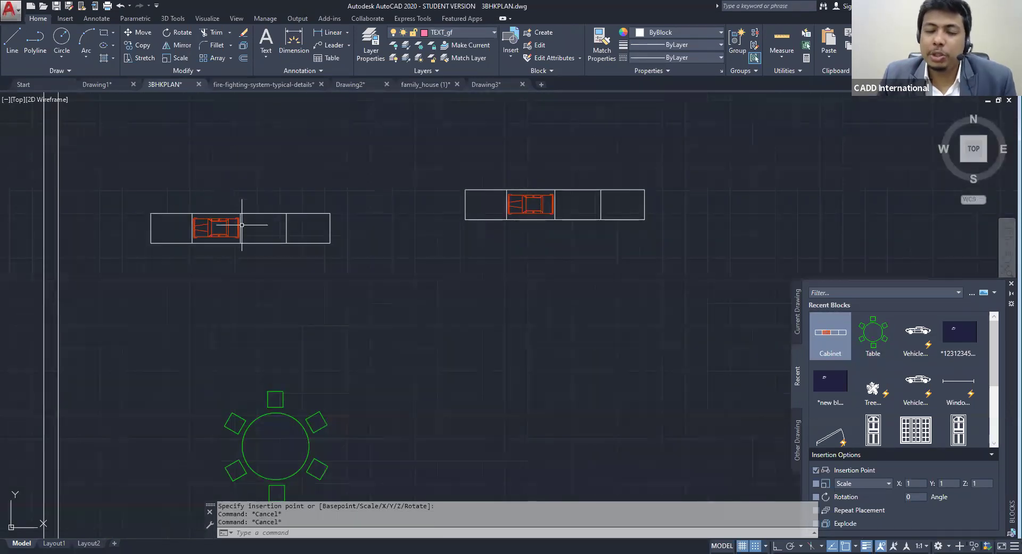